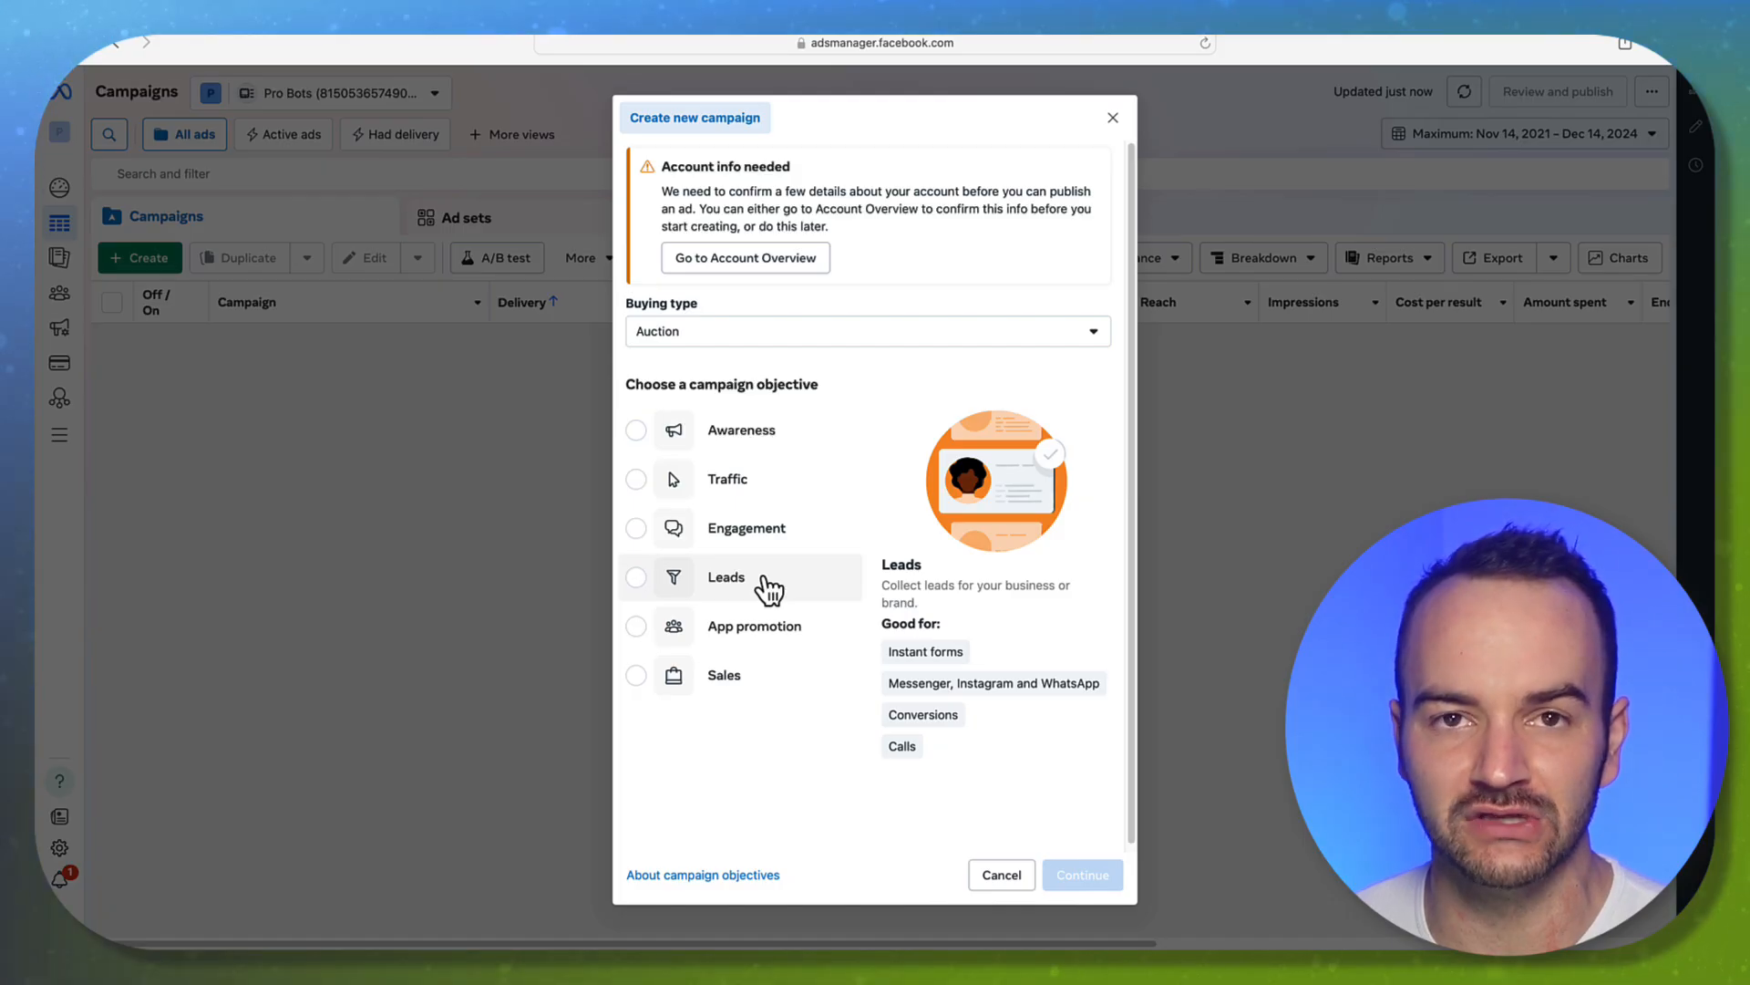
# Compare the Awareness, Traffic, Engagement, Leads and Sales campaign objectives through their descriptions and suggested uses.
pyautogui.click(726, 676)
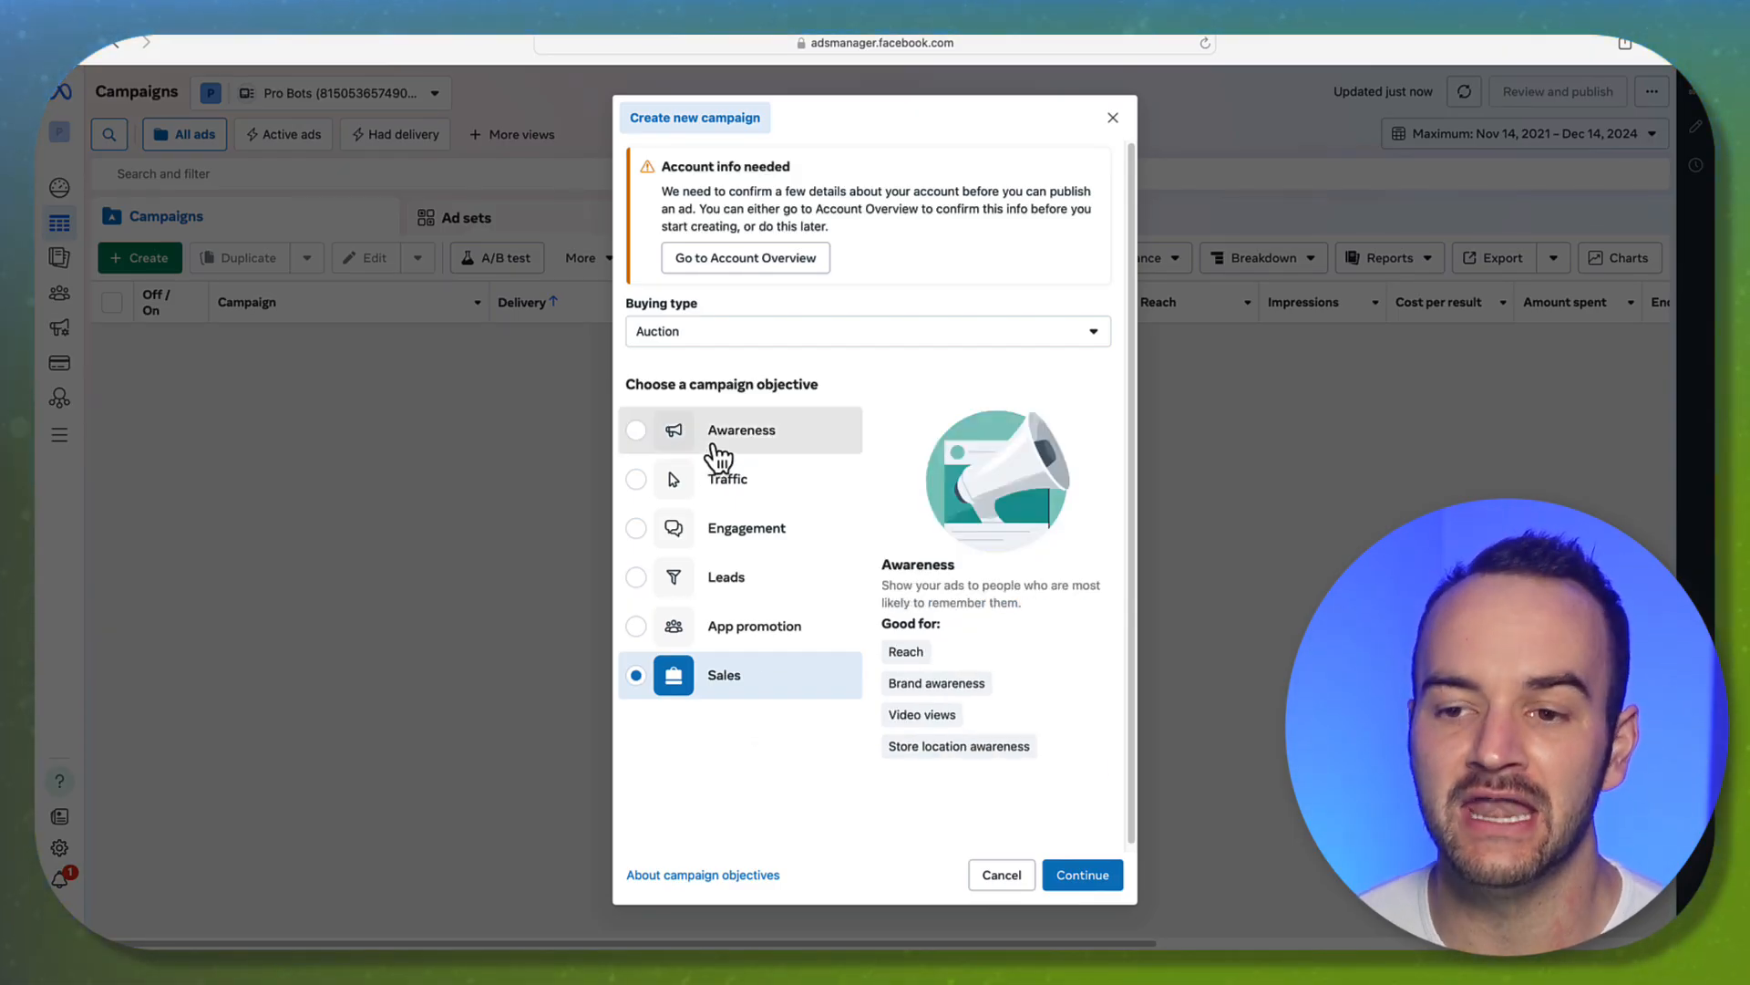
pyautogui.click(759, 433)
pyautogui.click(737, 480)
pyautogui.click(734, 575)
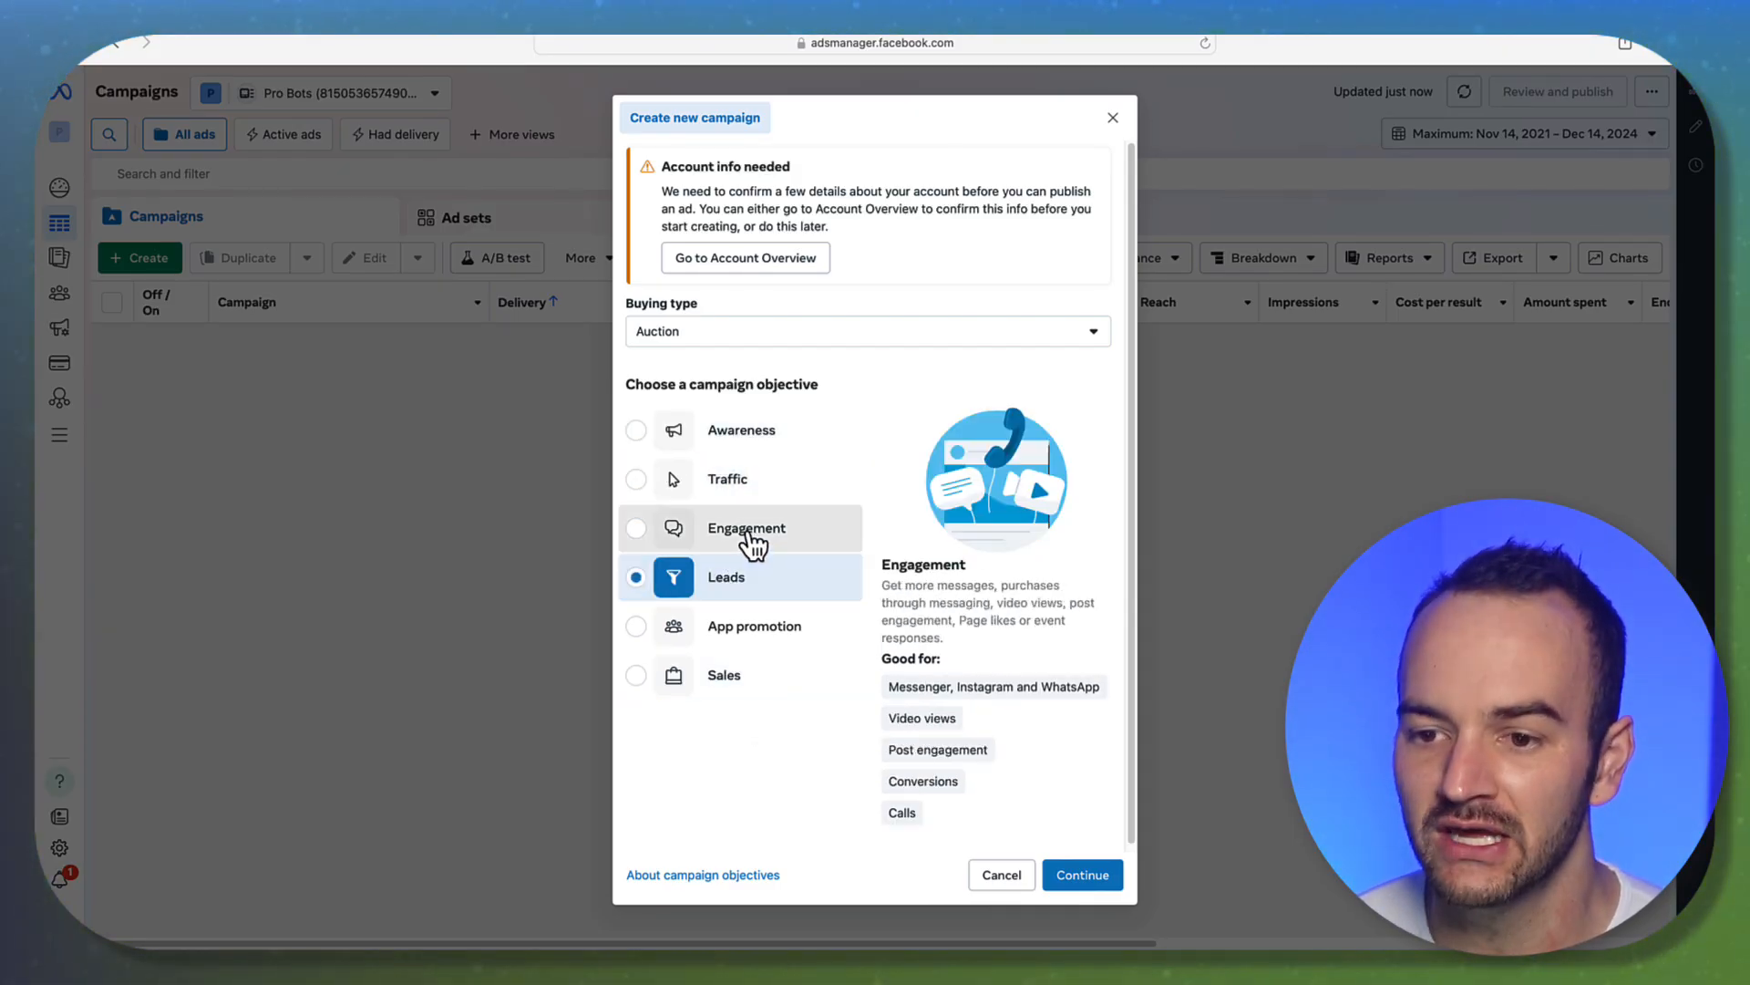
pyautogui.click(746, 534)
pyautogui.click(761, 433)
pyautogui.click(735, 472)
pyautogui.click(774, 520)
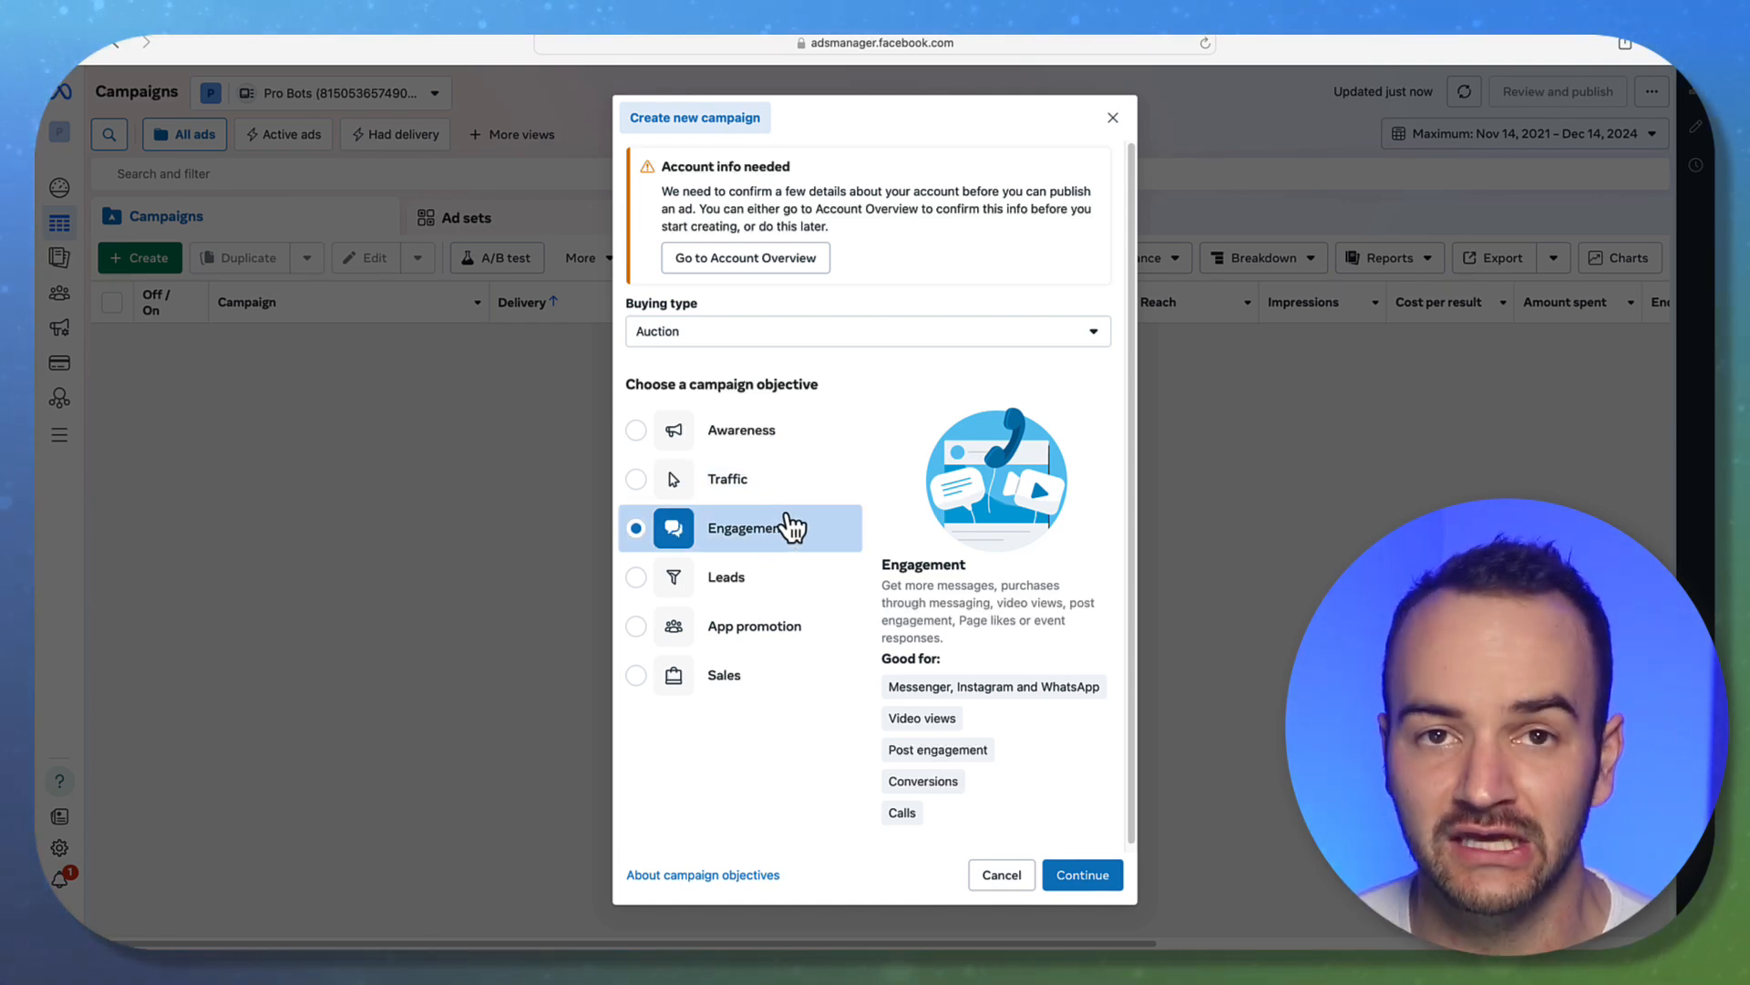
pyautogui.click(756, 480)
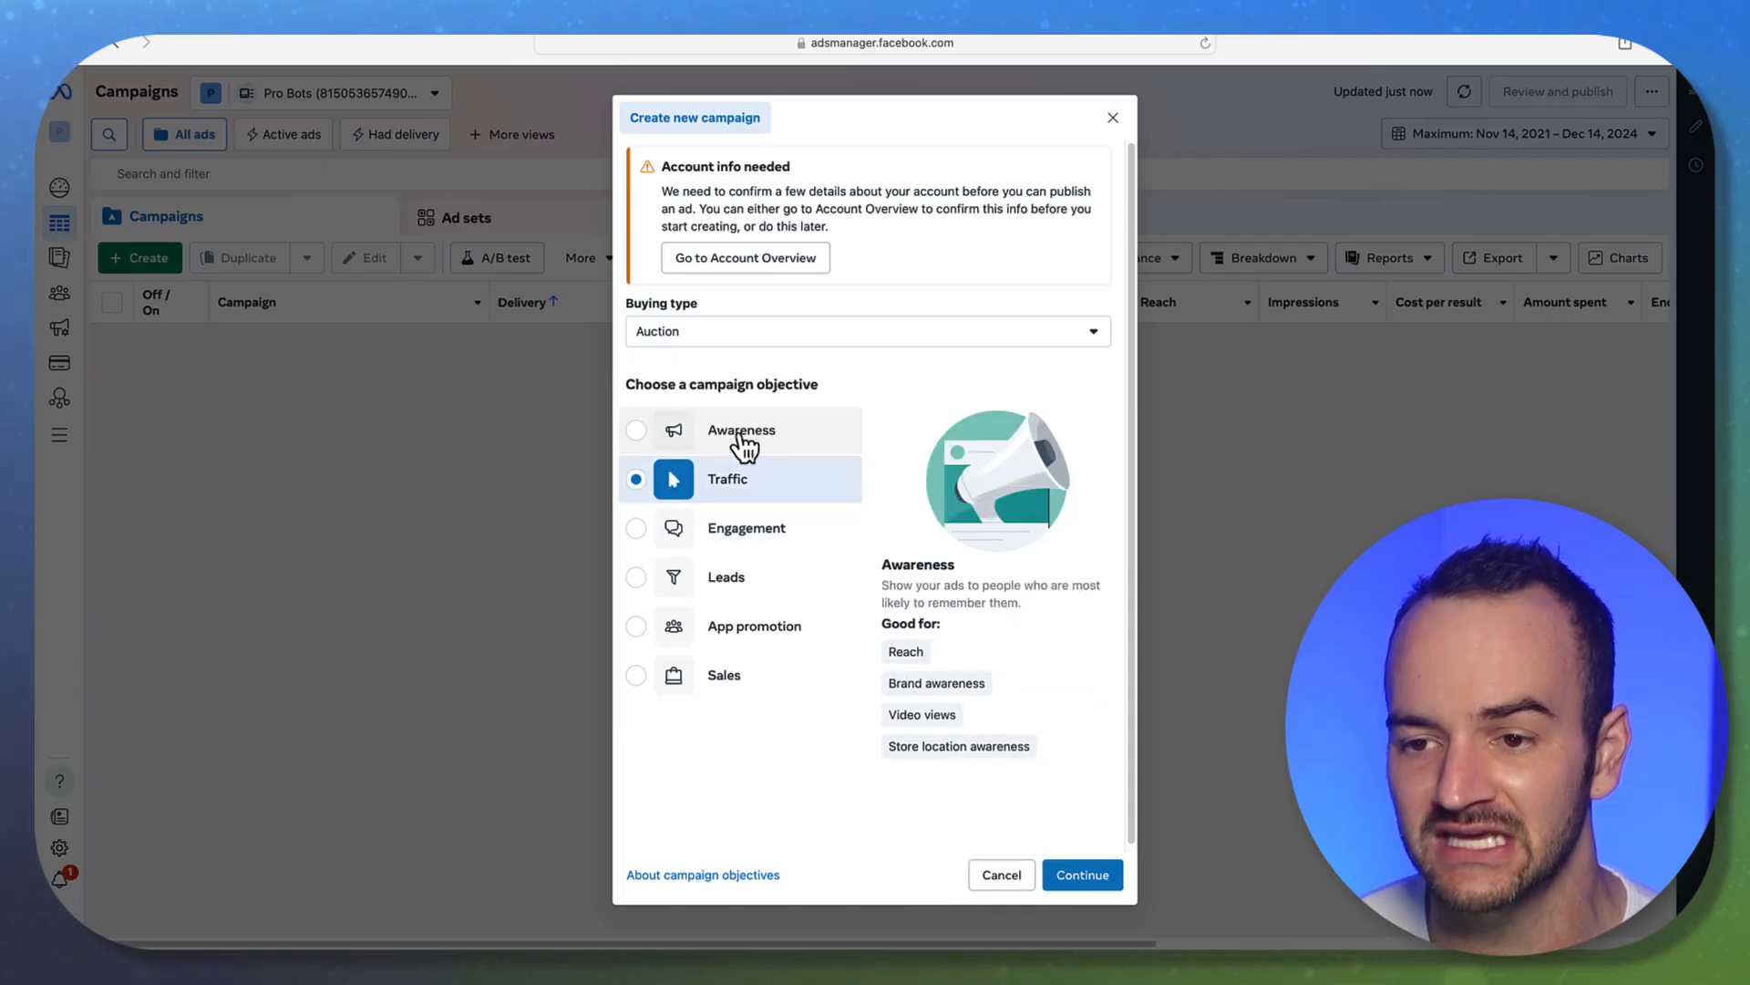
pyautogui.click(742, 441)
pyautogui.click(743, 489)
pyautogui.click(735, 522)
pyautogui.click(743, 487)
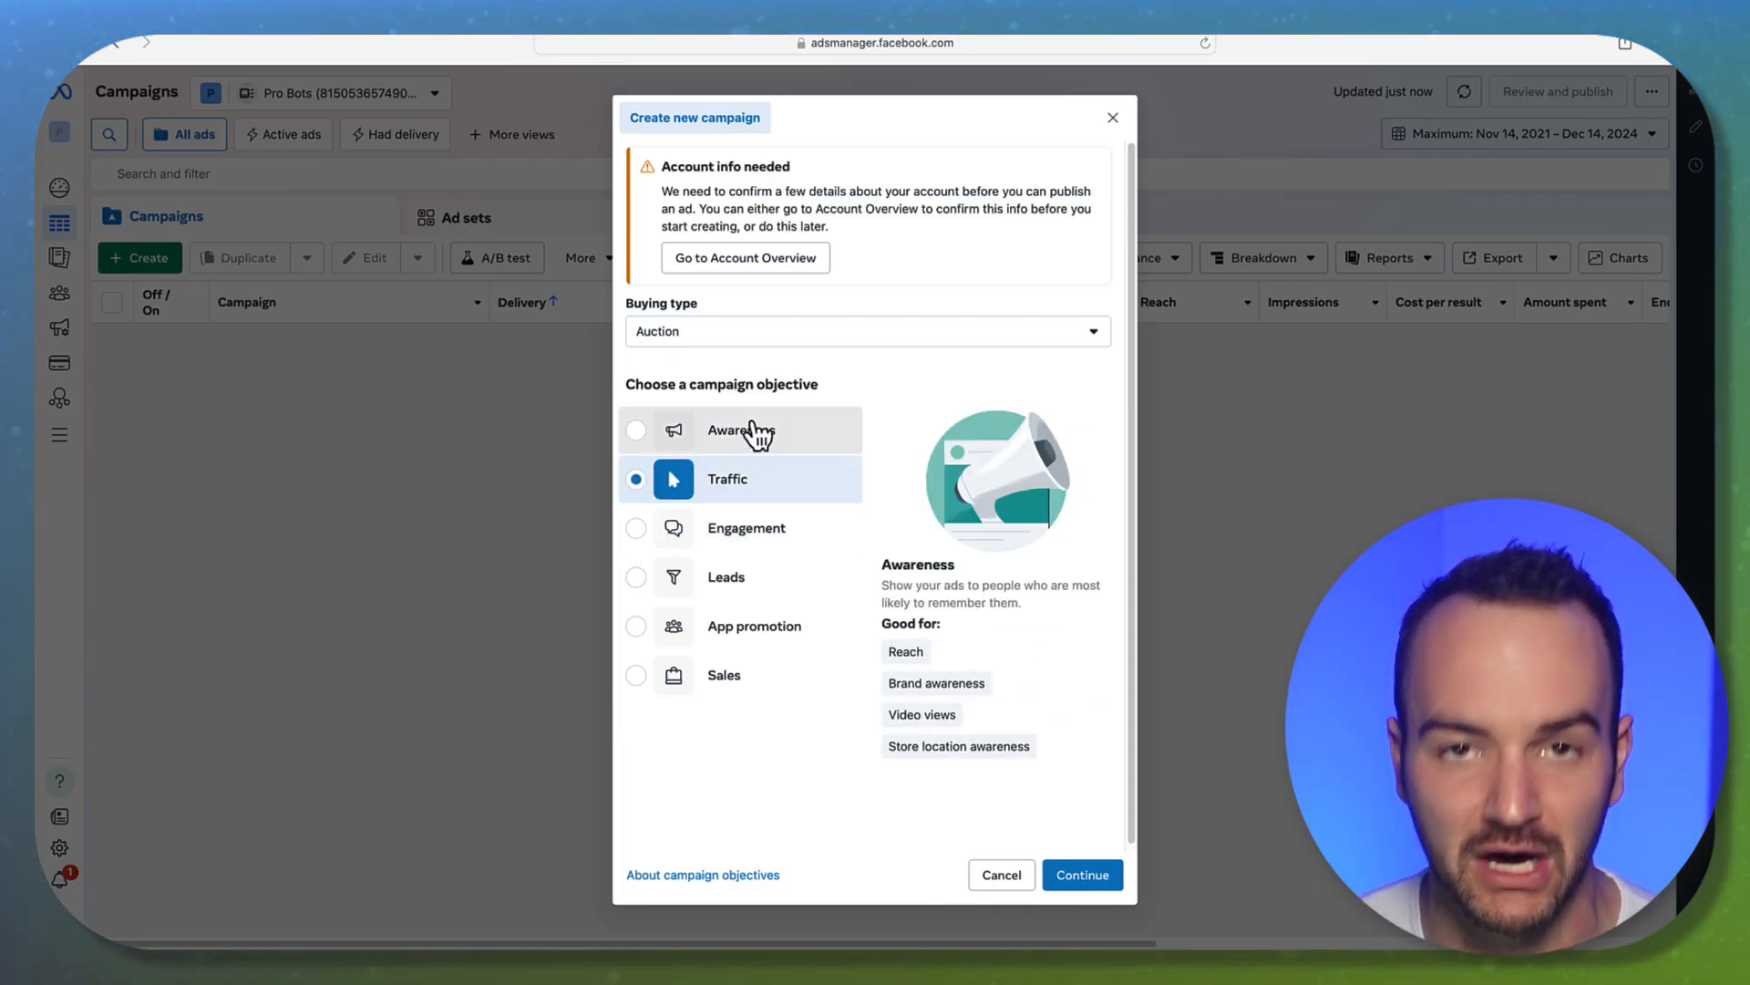
pyautogui.click(766, 436)
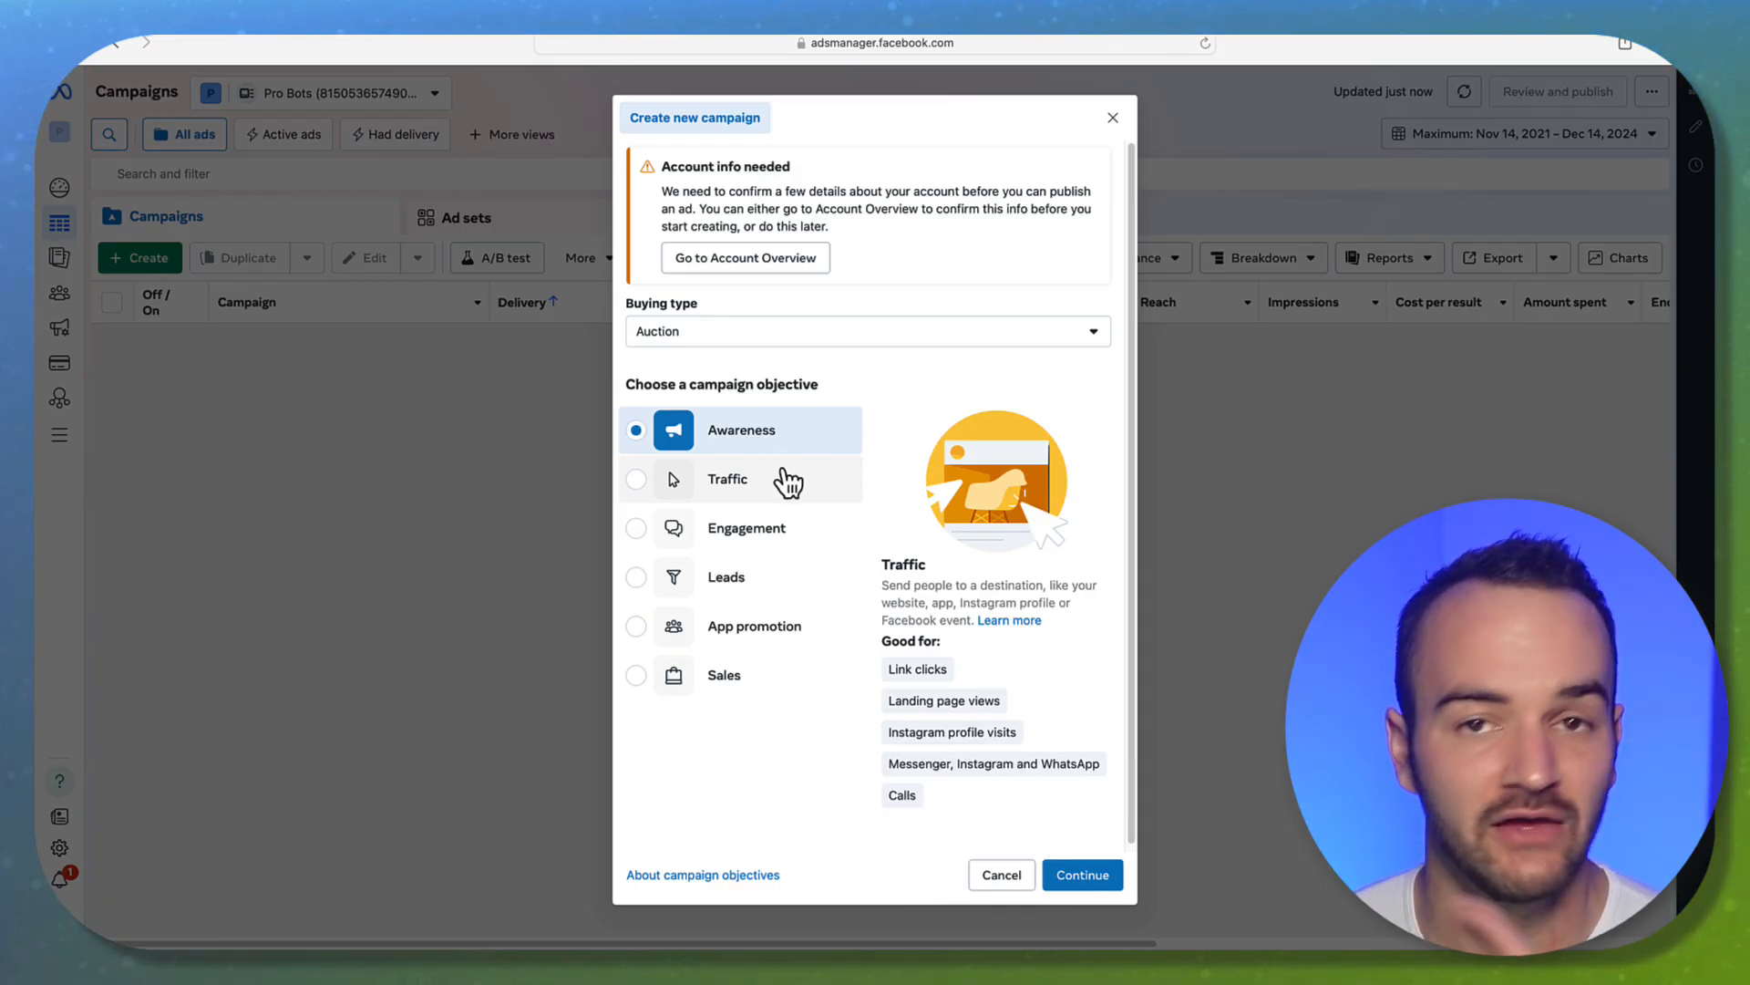
pyautogui.click(735, 588)
pyautogui.click(727, 675)
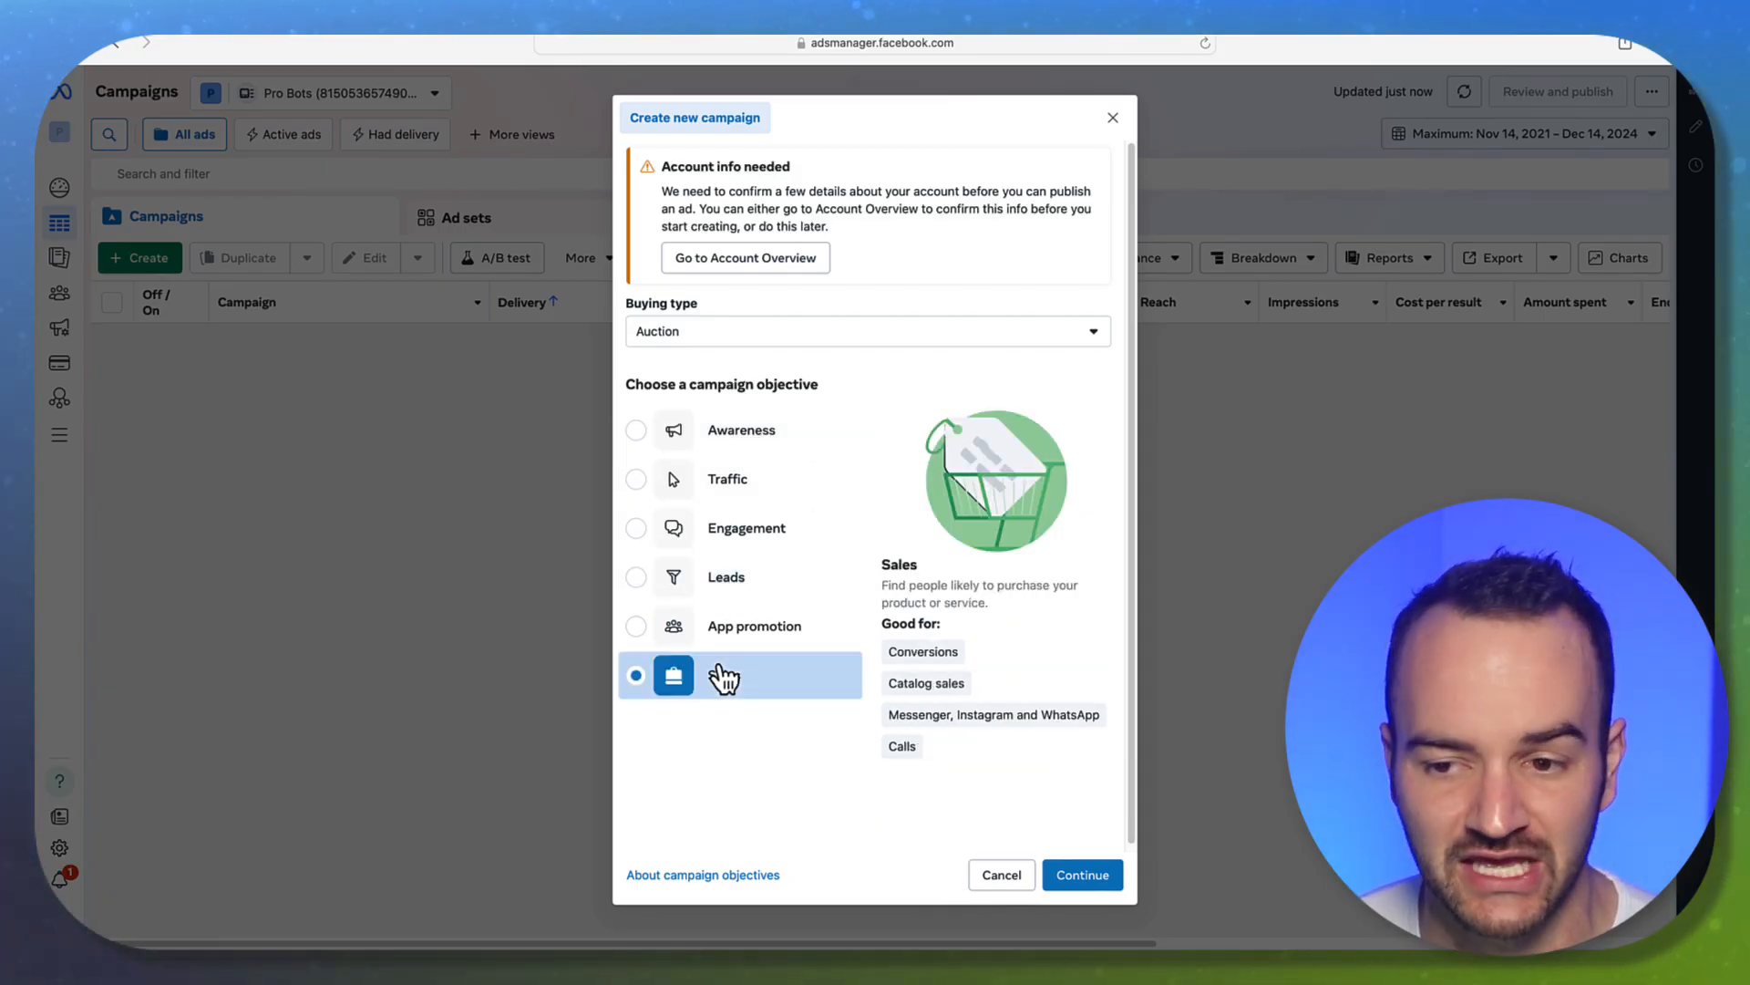
# Examine what the Awareness objective is good for, including video views and store location awareness.
pyautogui.click(734, 479)
pyautogui.click(750, 432)
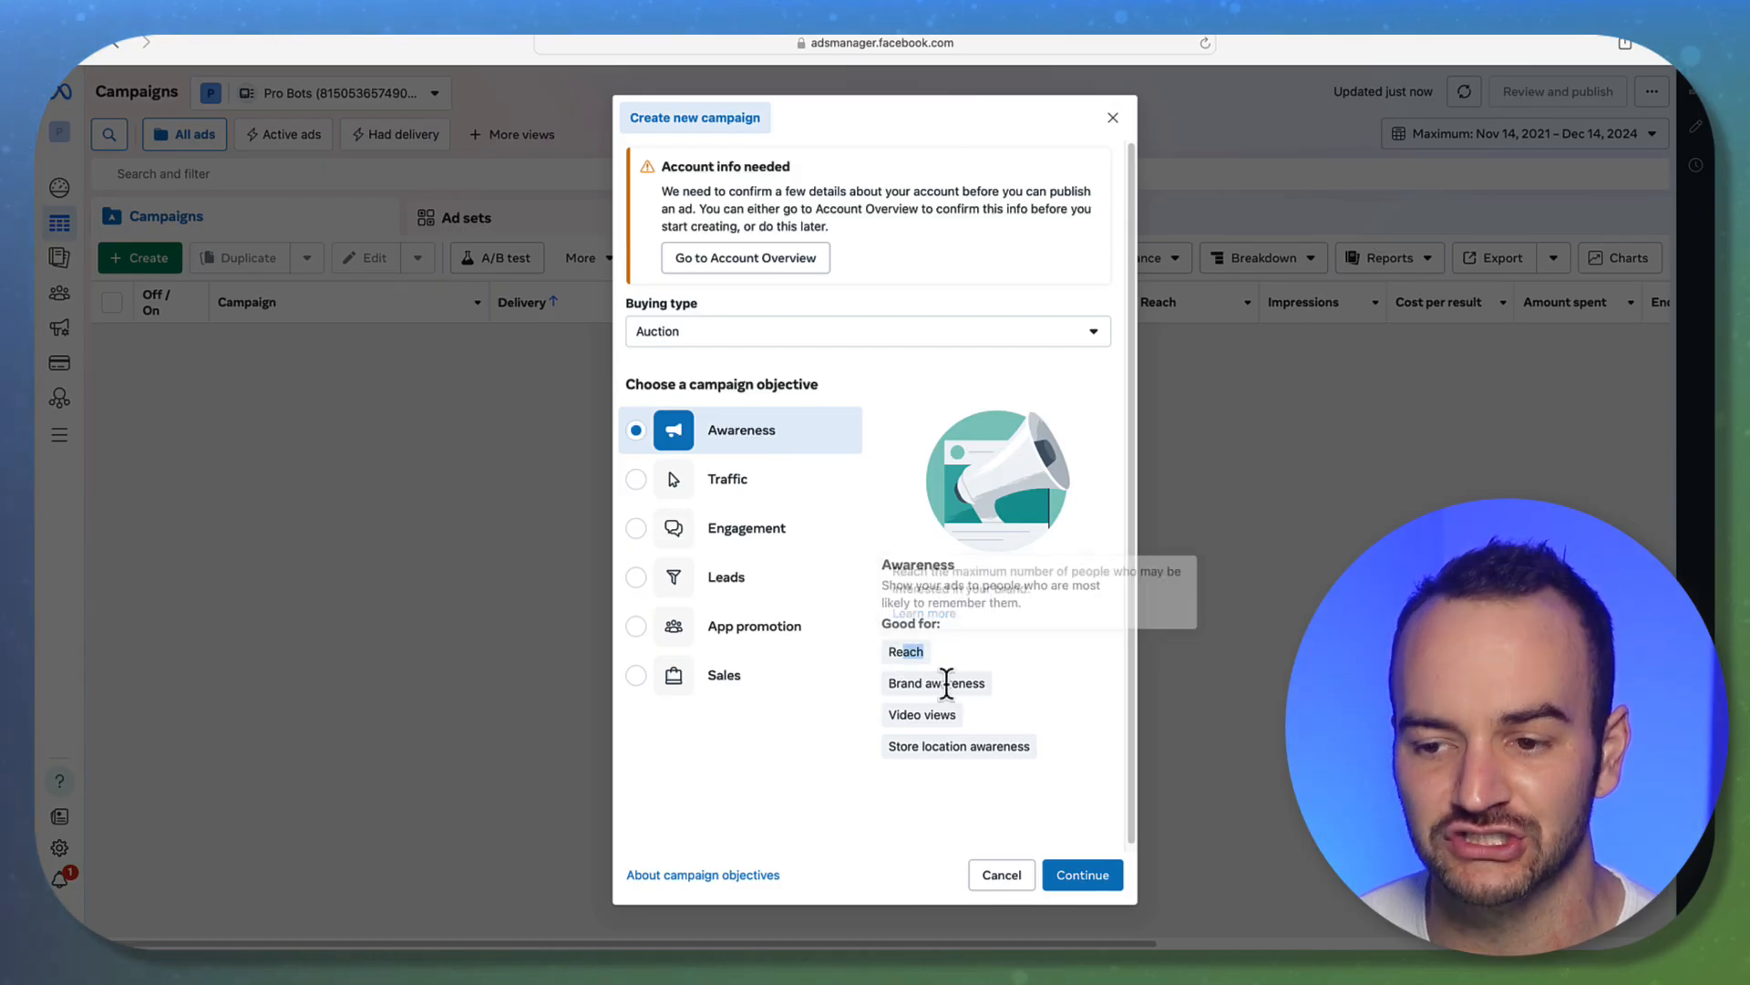
pyautogui.moveTo(897, 718); pyautogui.dragTo(949, 729)
pyautogui.click(1001, 737)
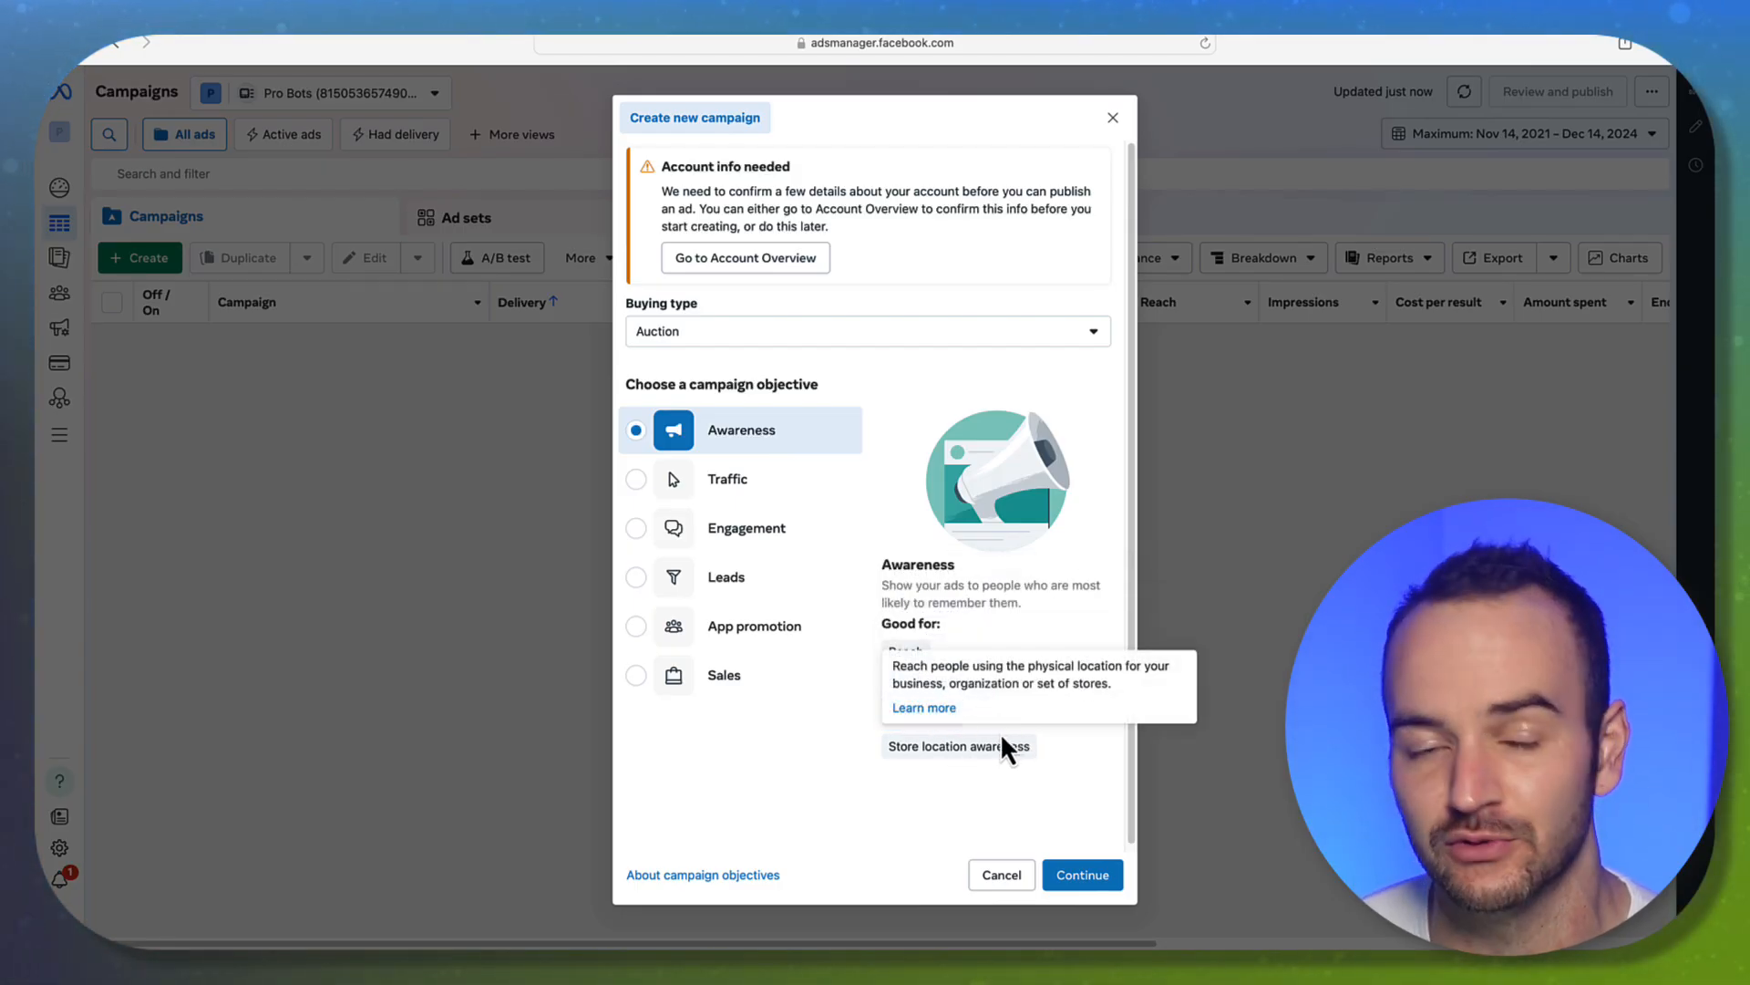
# Set the campaign objective to Sales and create the campaign with the Manual sales campaign setup.
pyautogui.click(756, 690)
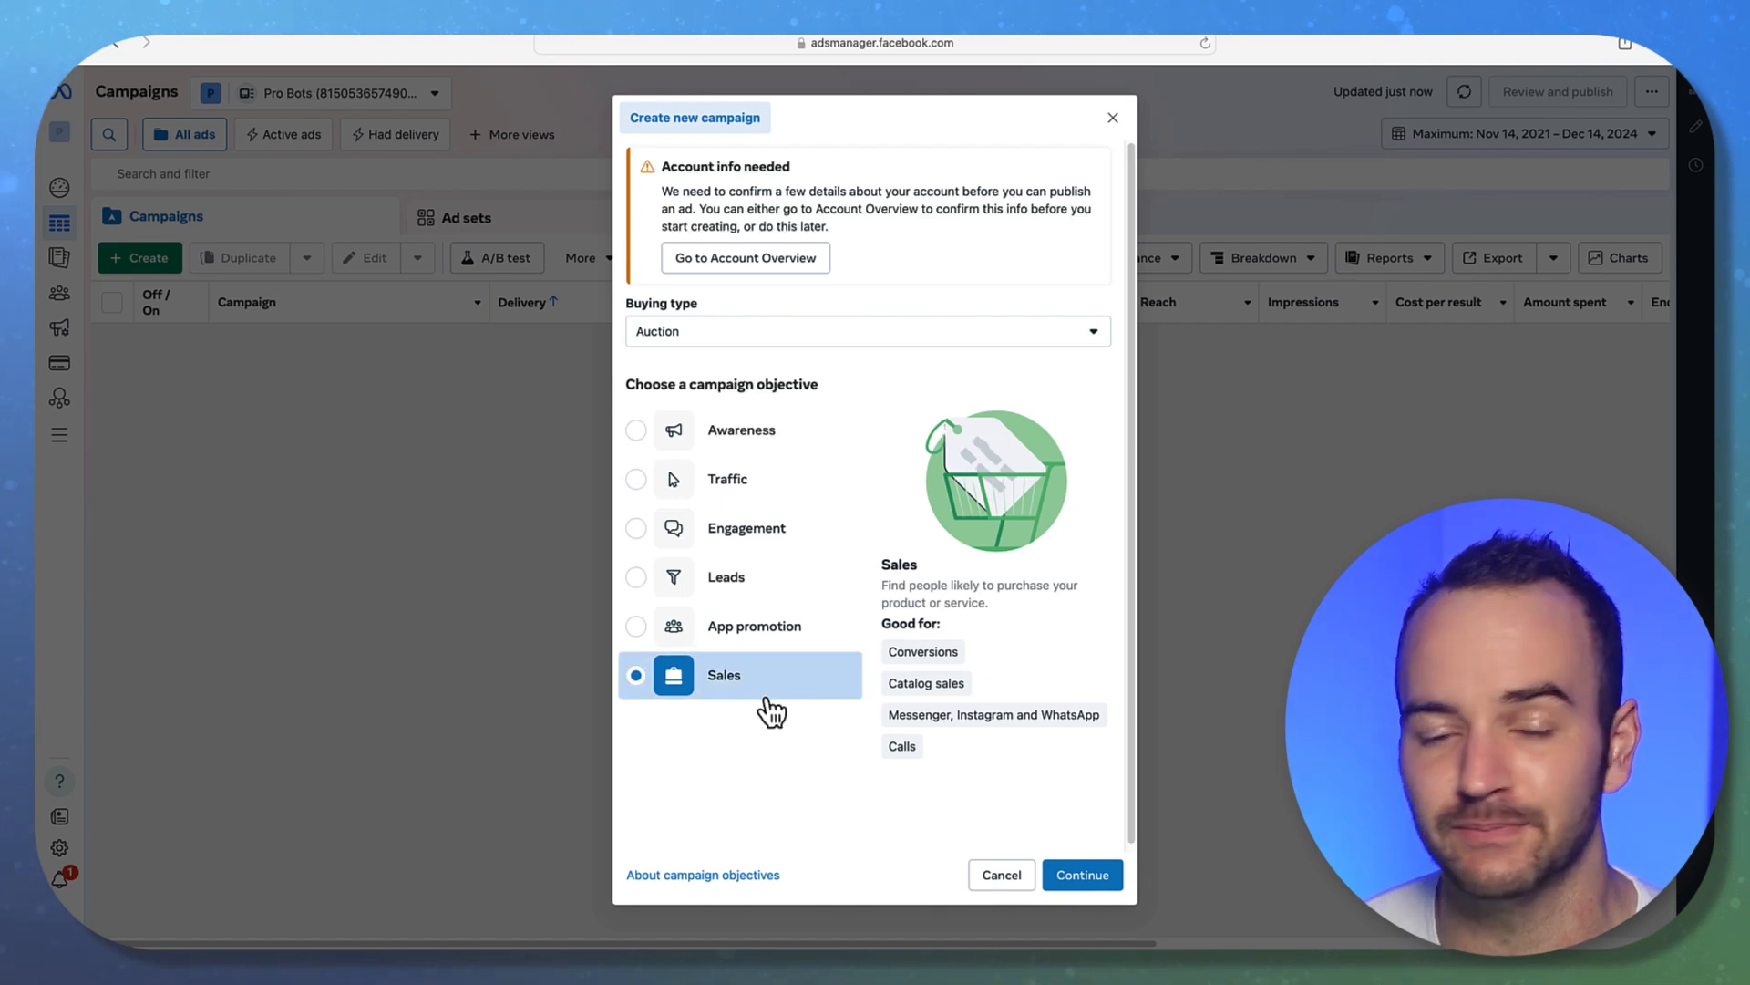
pyautogui.click(1085, 876)
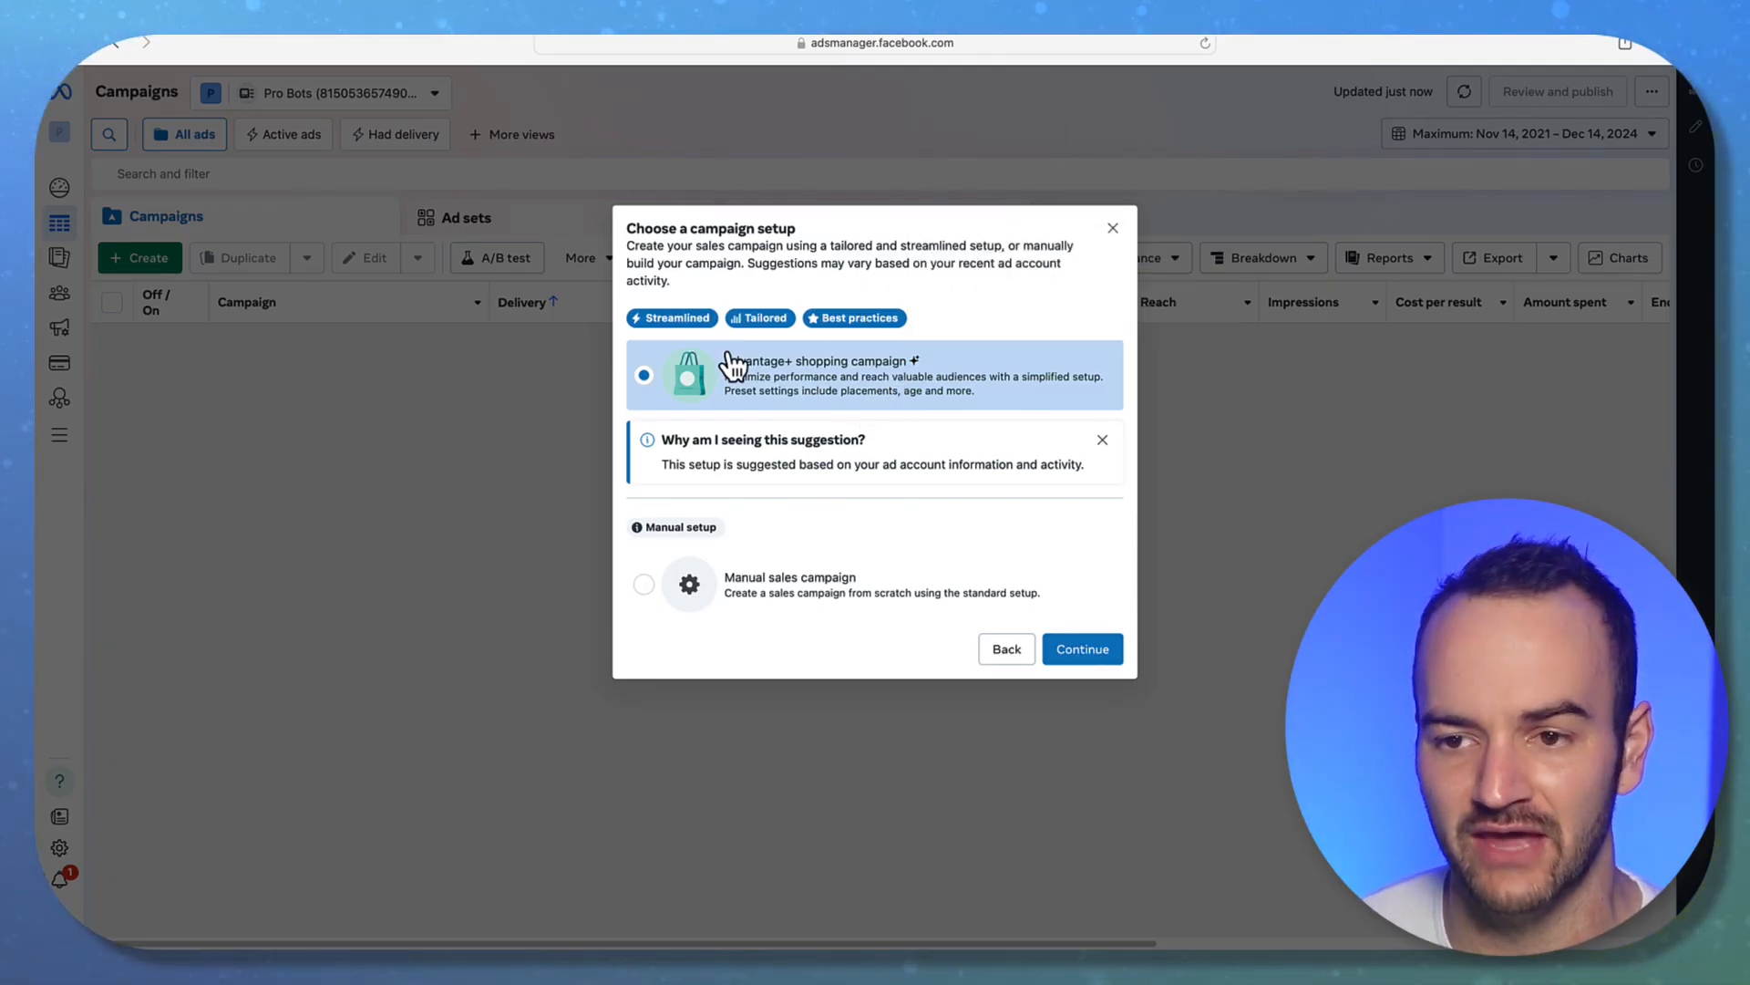
pyautogui.moveTo(832, 318)
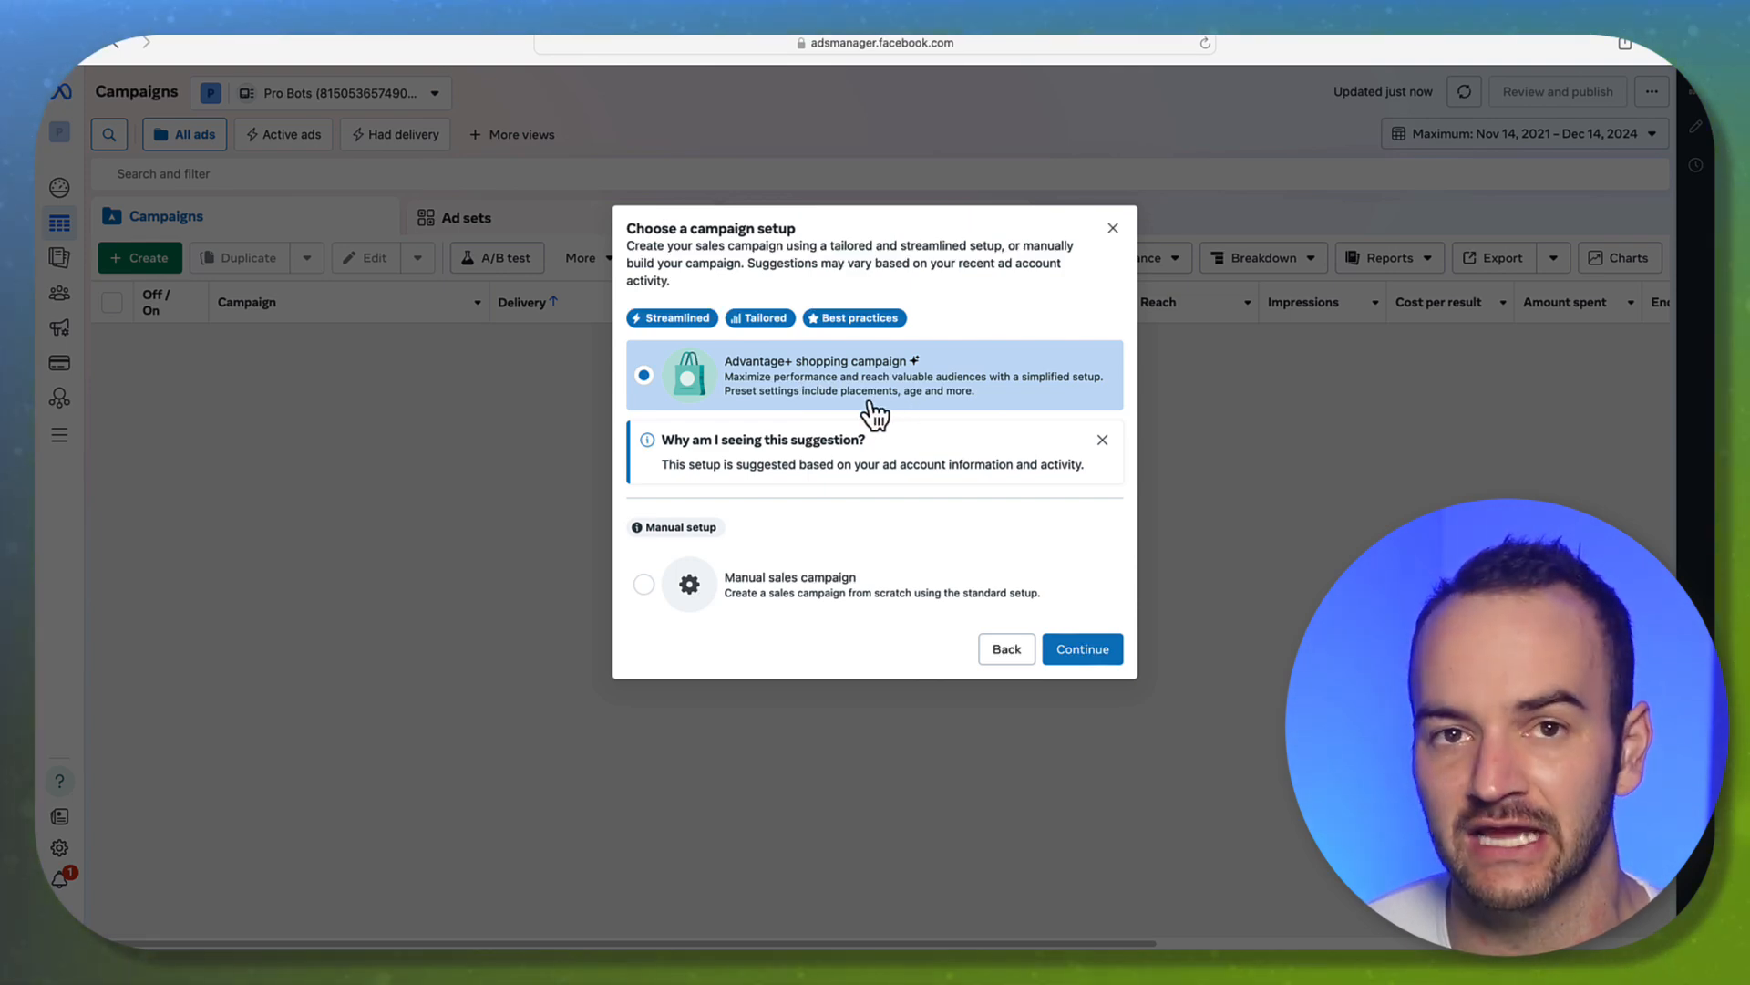
pyautogui.moveTo(916, 369); pyautogui.dragTo(633, 418)
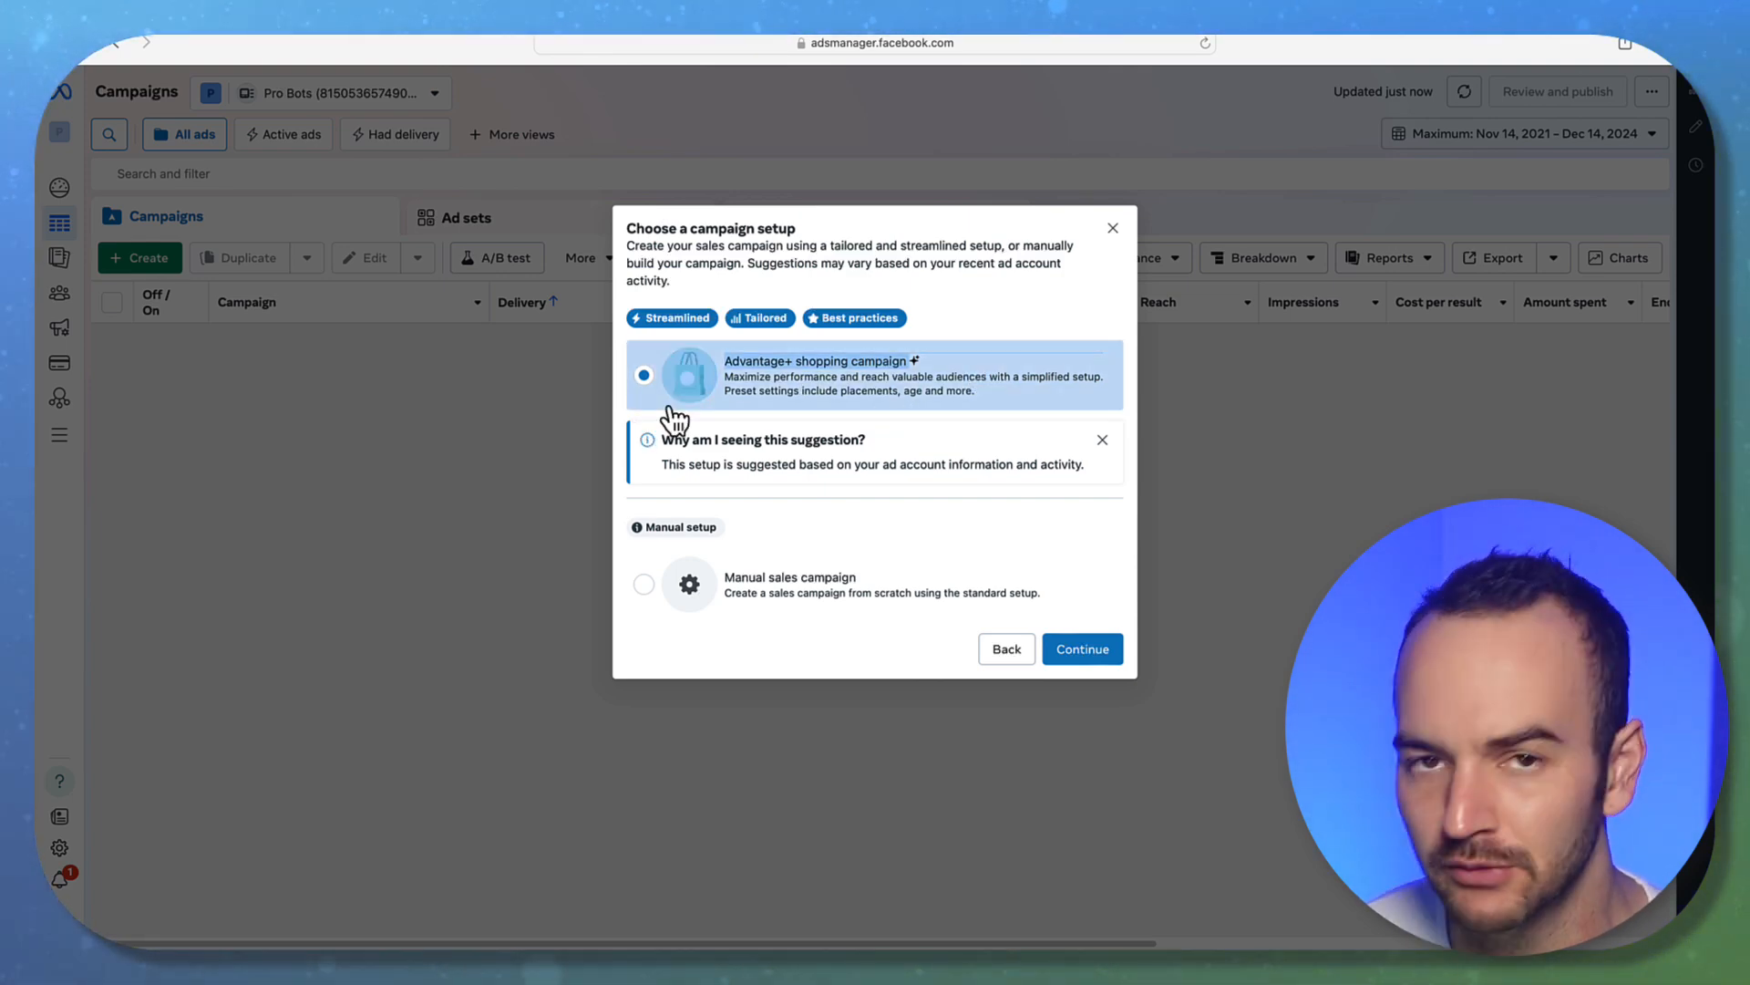
pyautogui.click(764, 404)
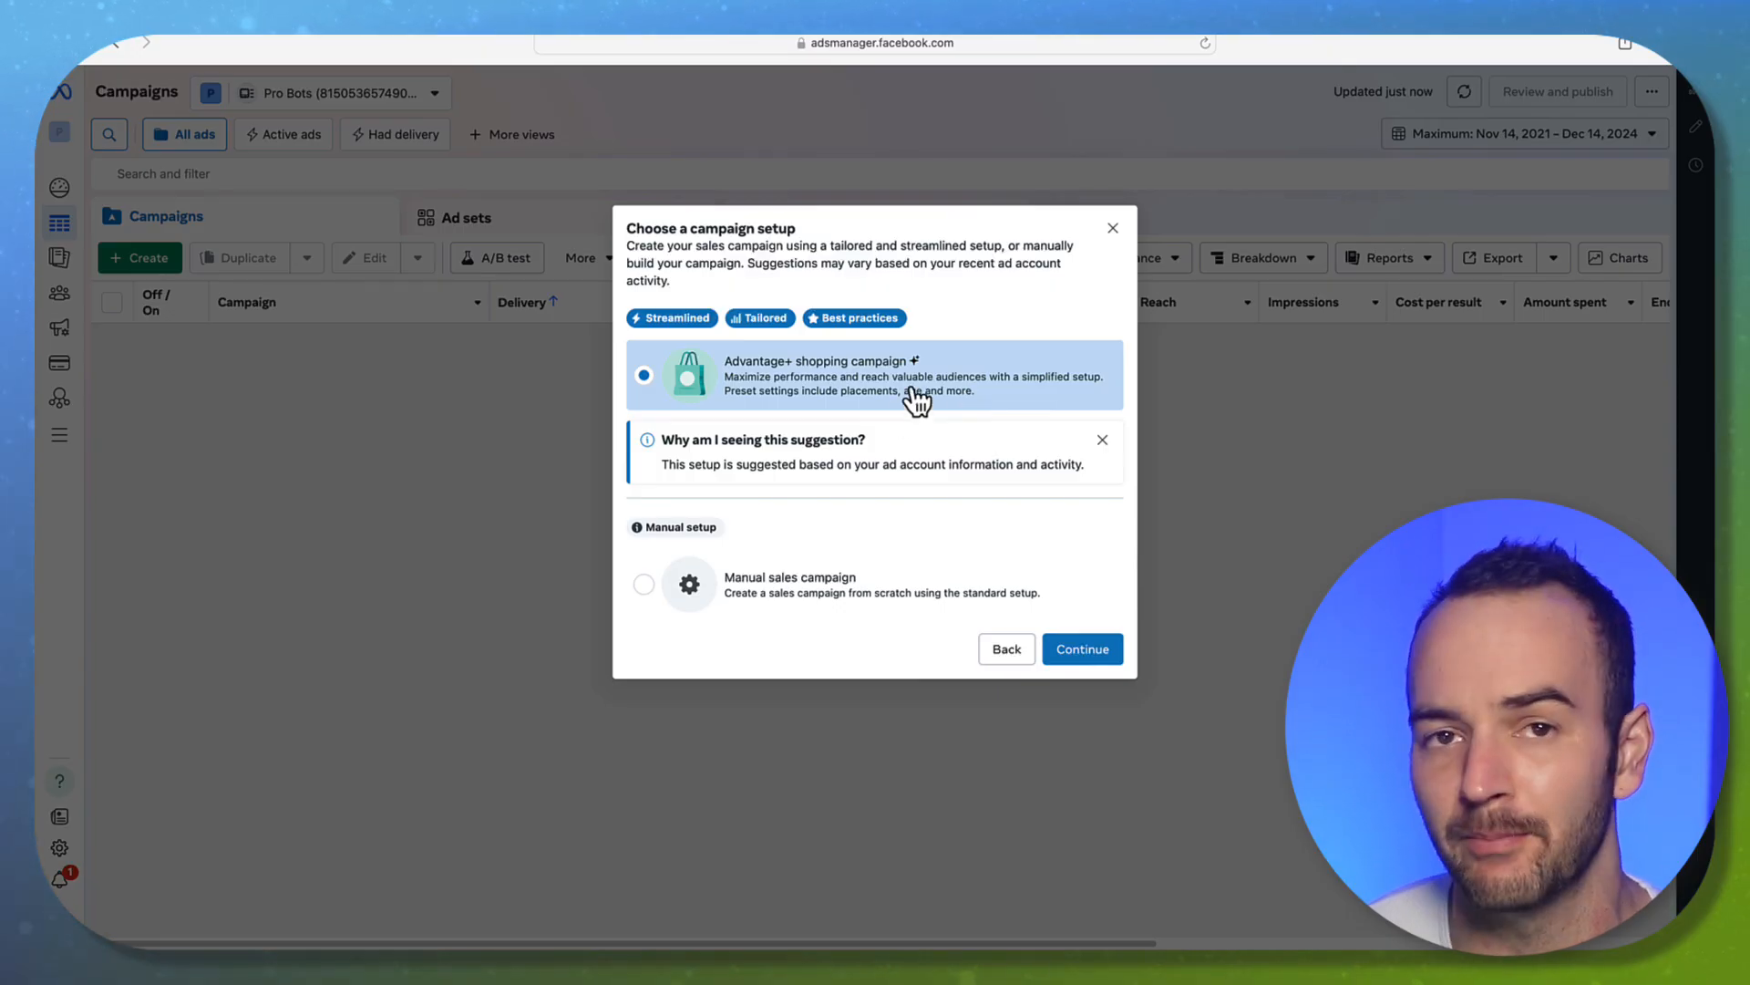
pyautogui.click(691, 582)
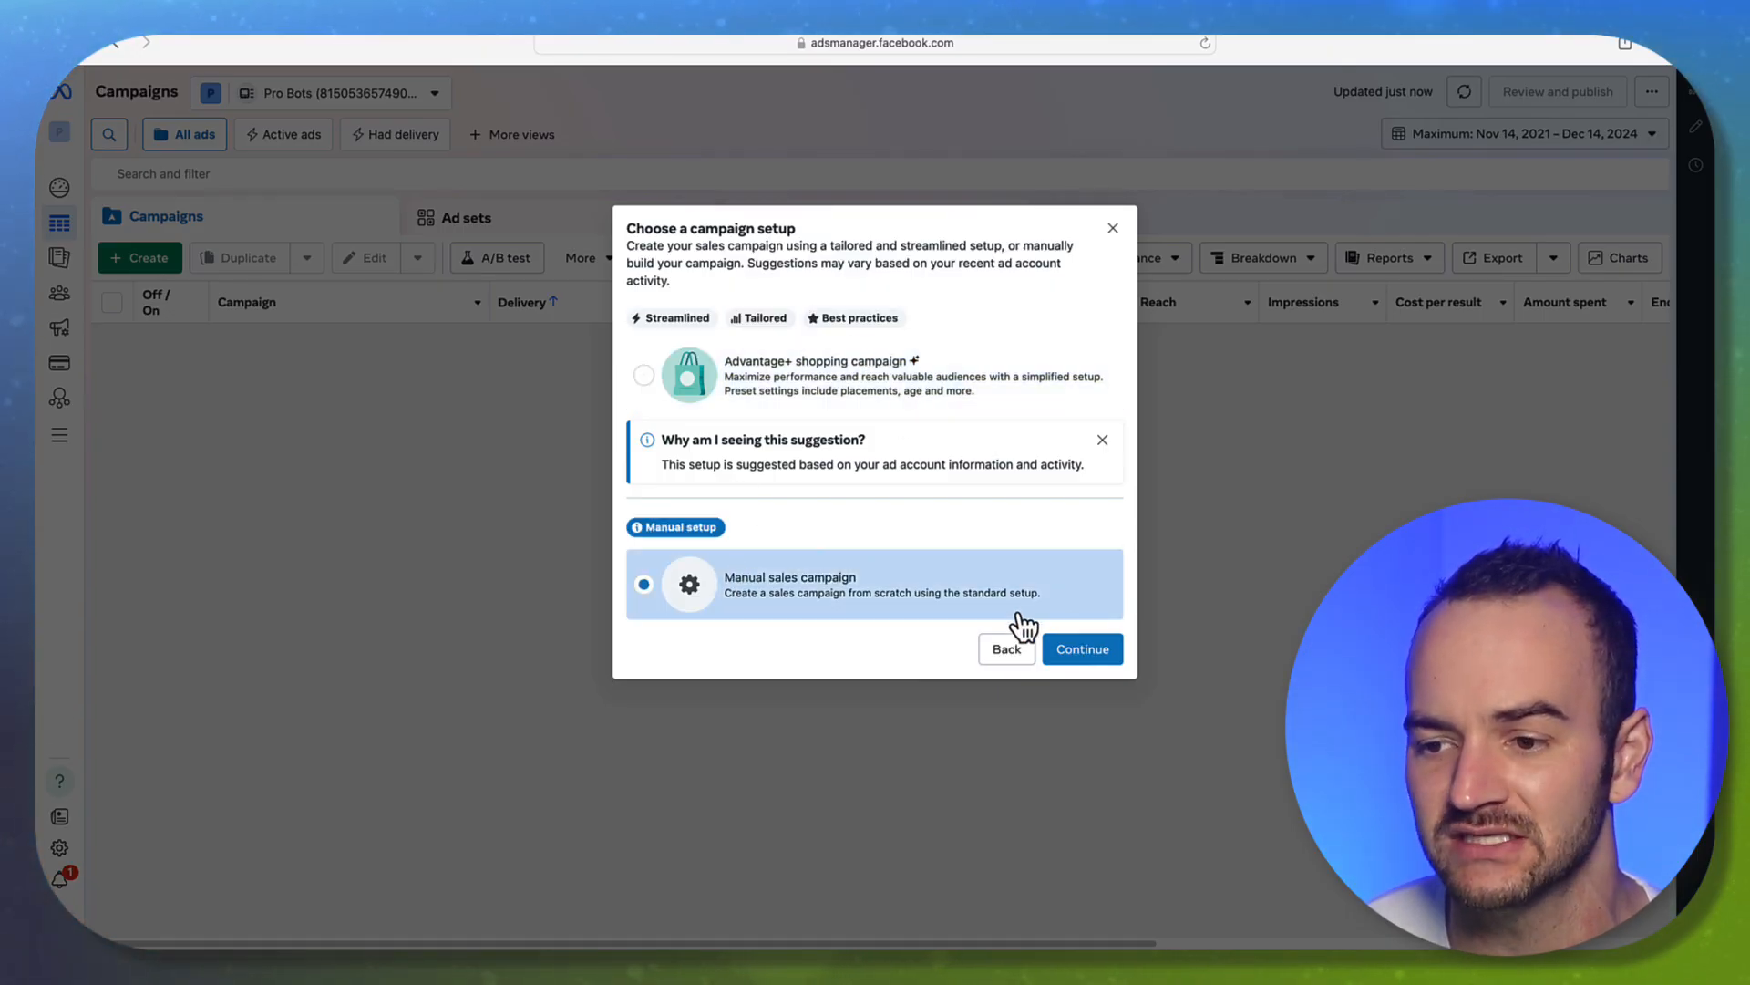
pyautogui.click(1083, 651)
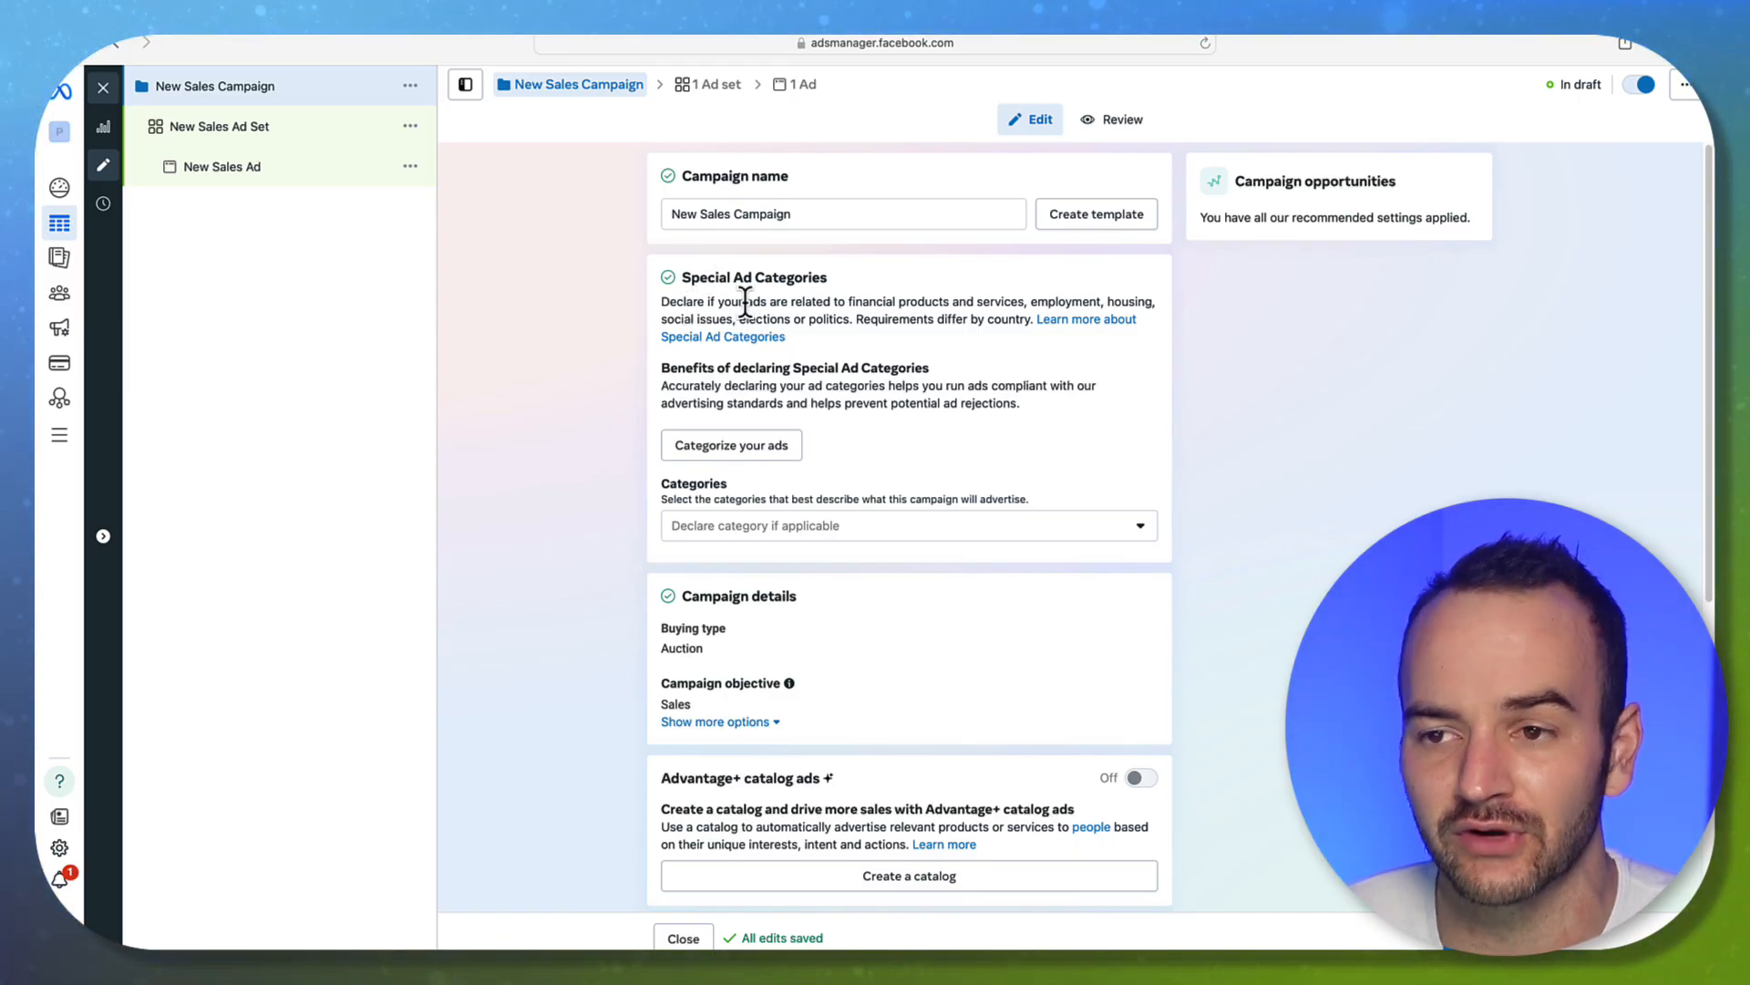
# Rename the campaign as Hats.
pyautogui.click(734, 215)
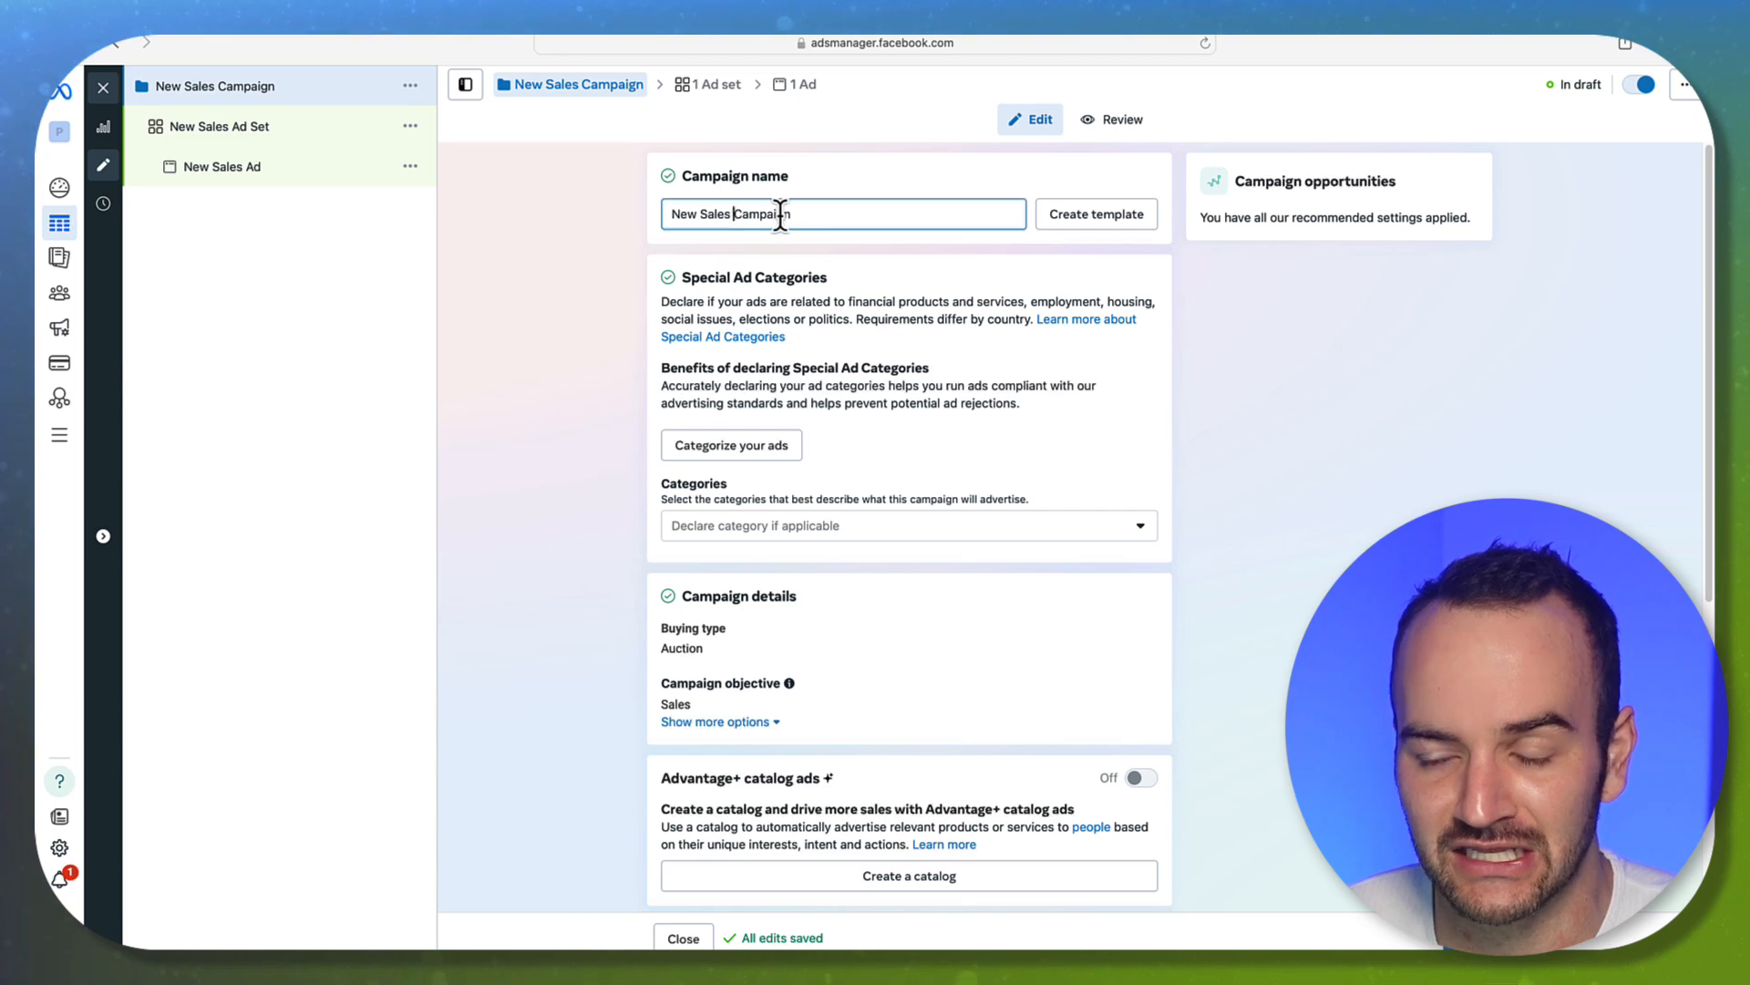
pyautogui.moveTo(832, 215); pyautogui.dragTo(508, 228)
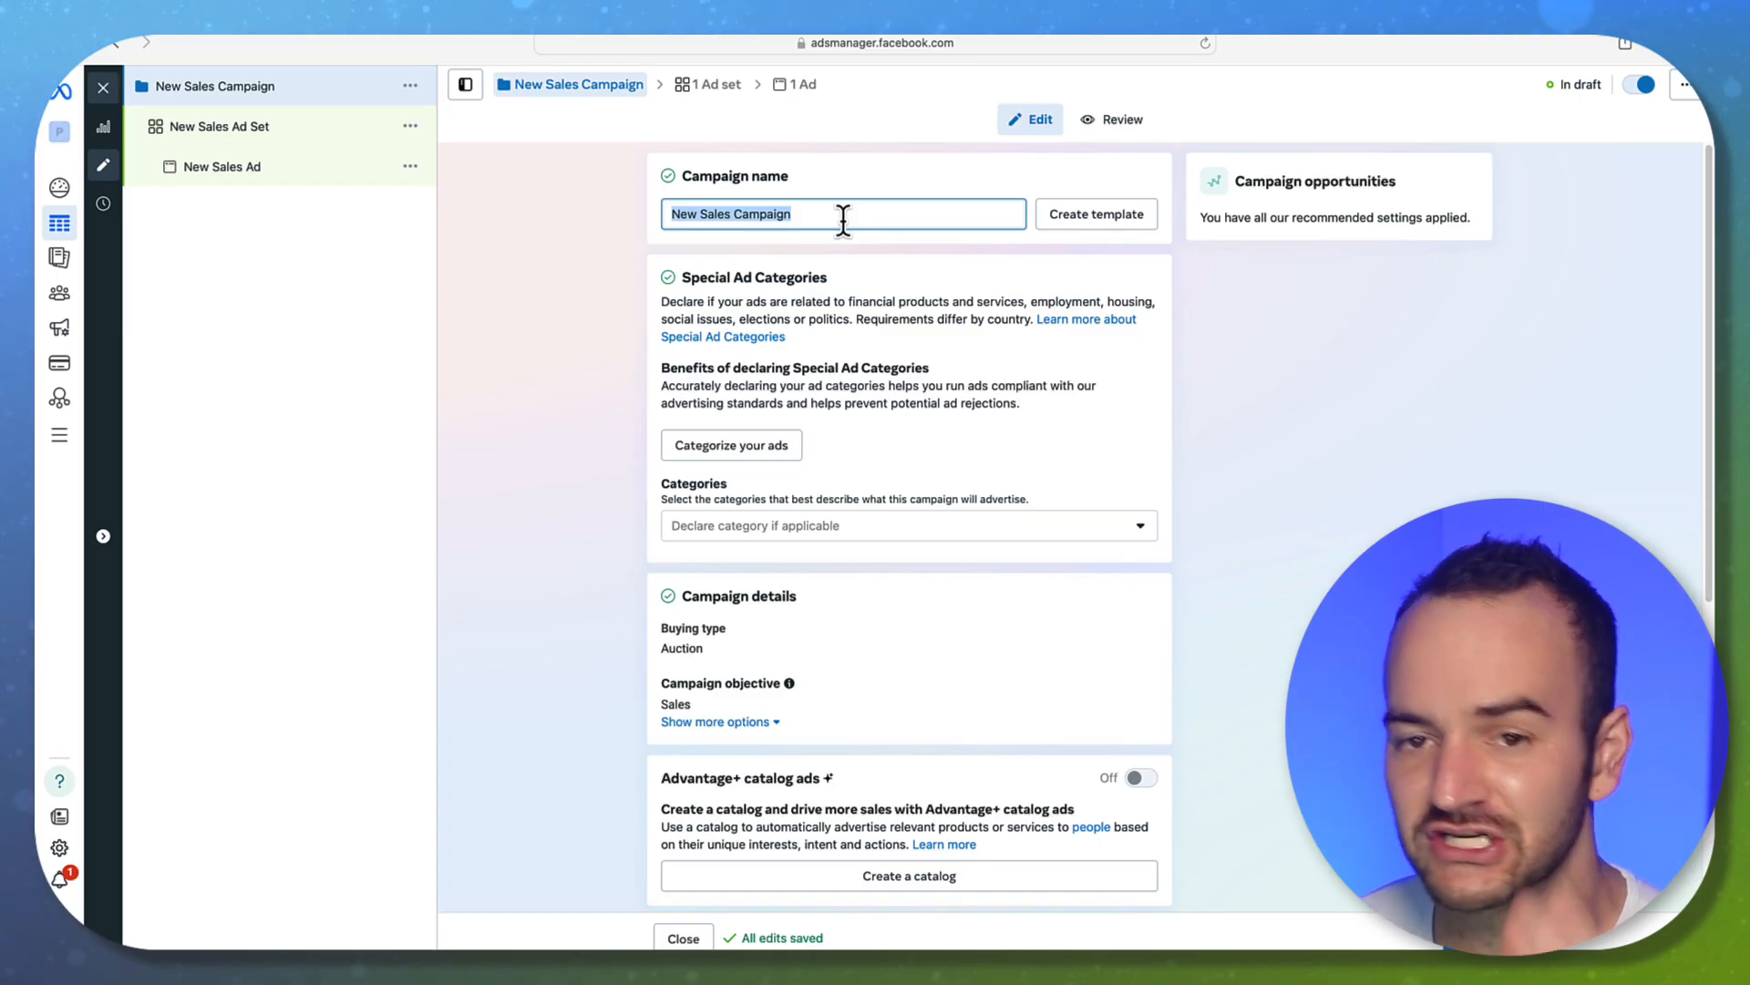
pyautogui.click(694, 192)
pyautogui.moveTo(816, 214); pyautogui.dragTo(586, 219)
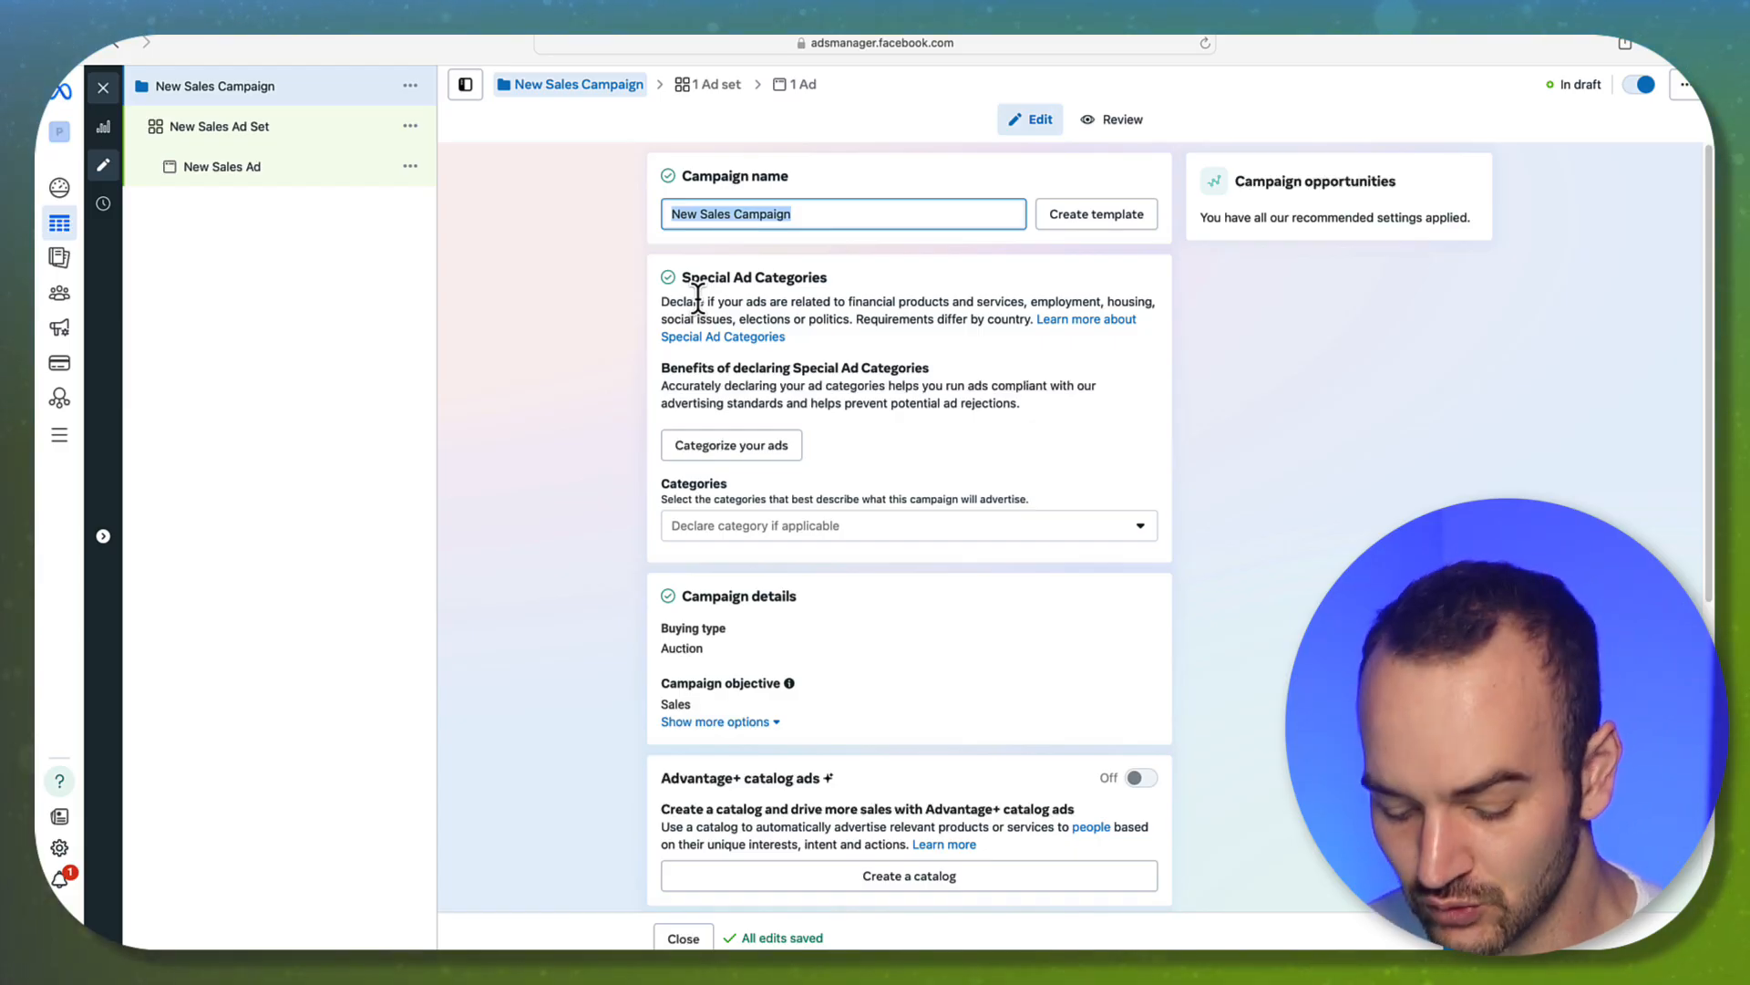
pyautogui.write('Hats')
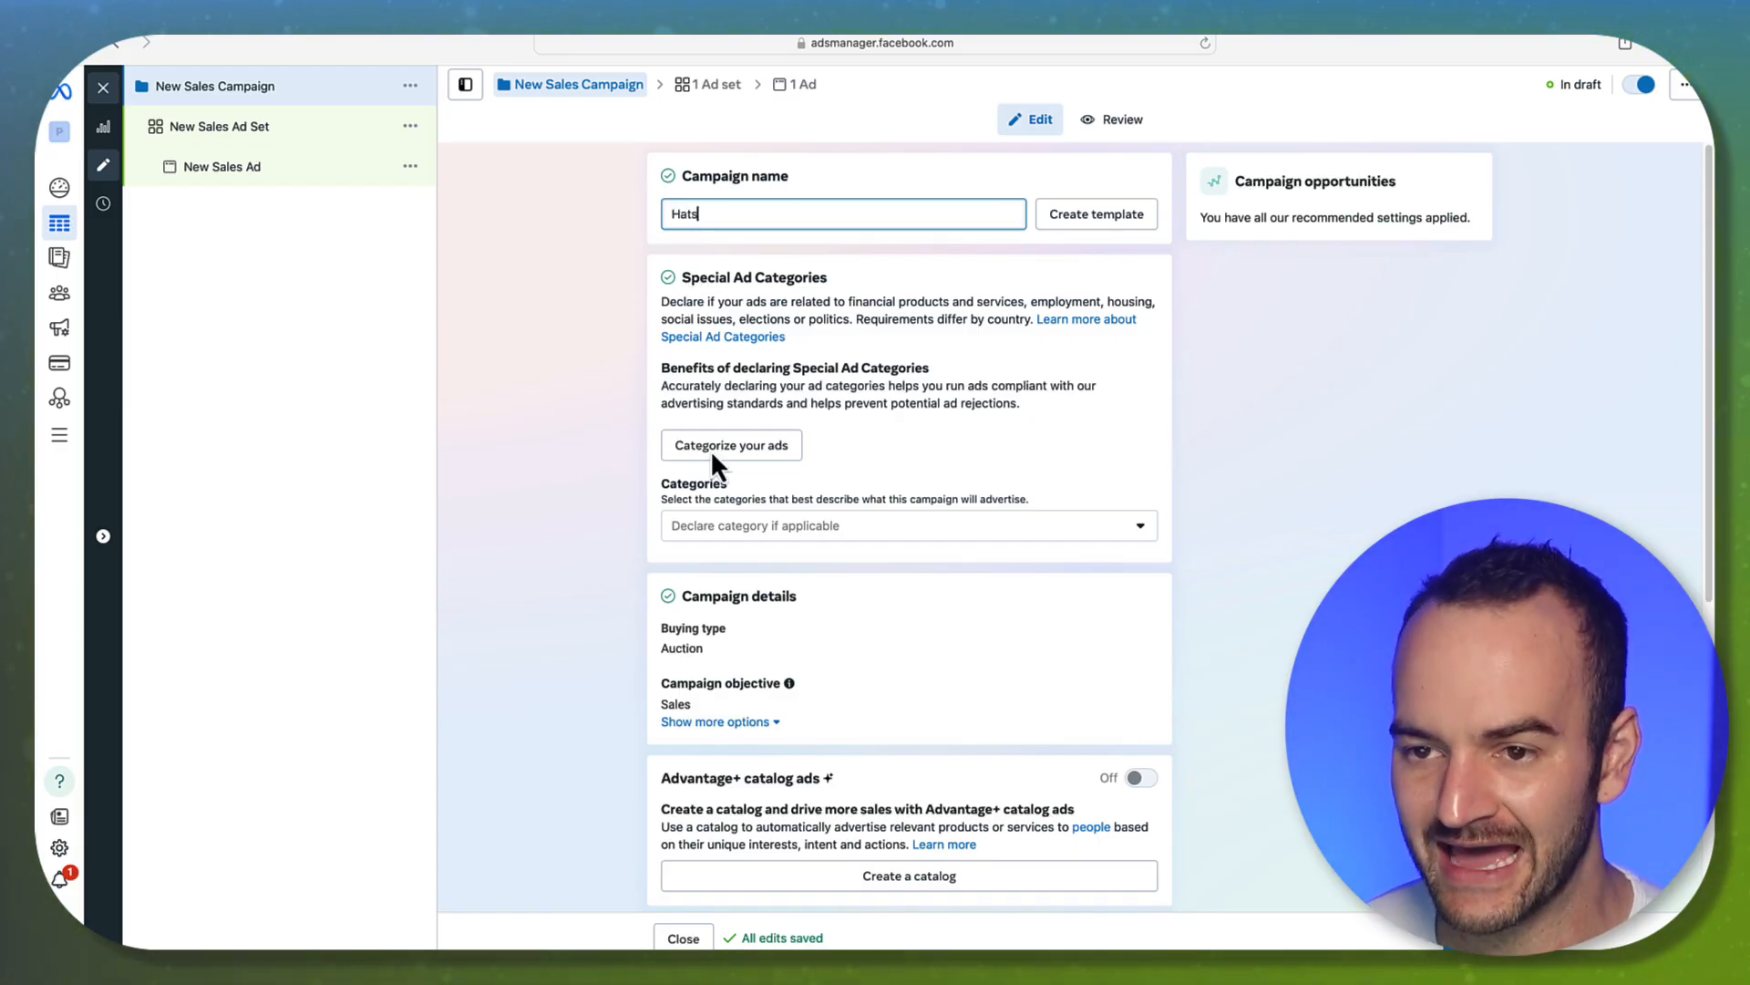
pyautogui.click(620, 339)
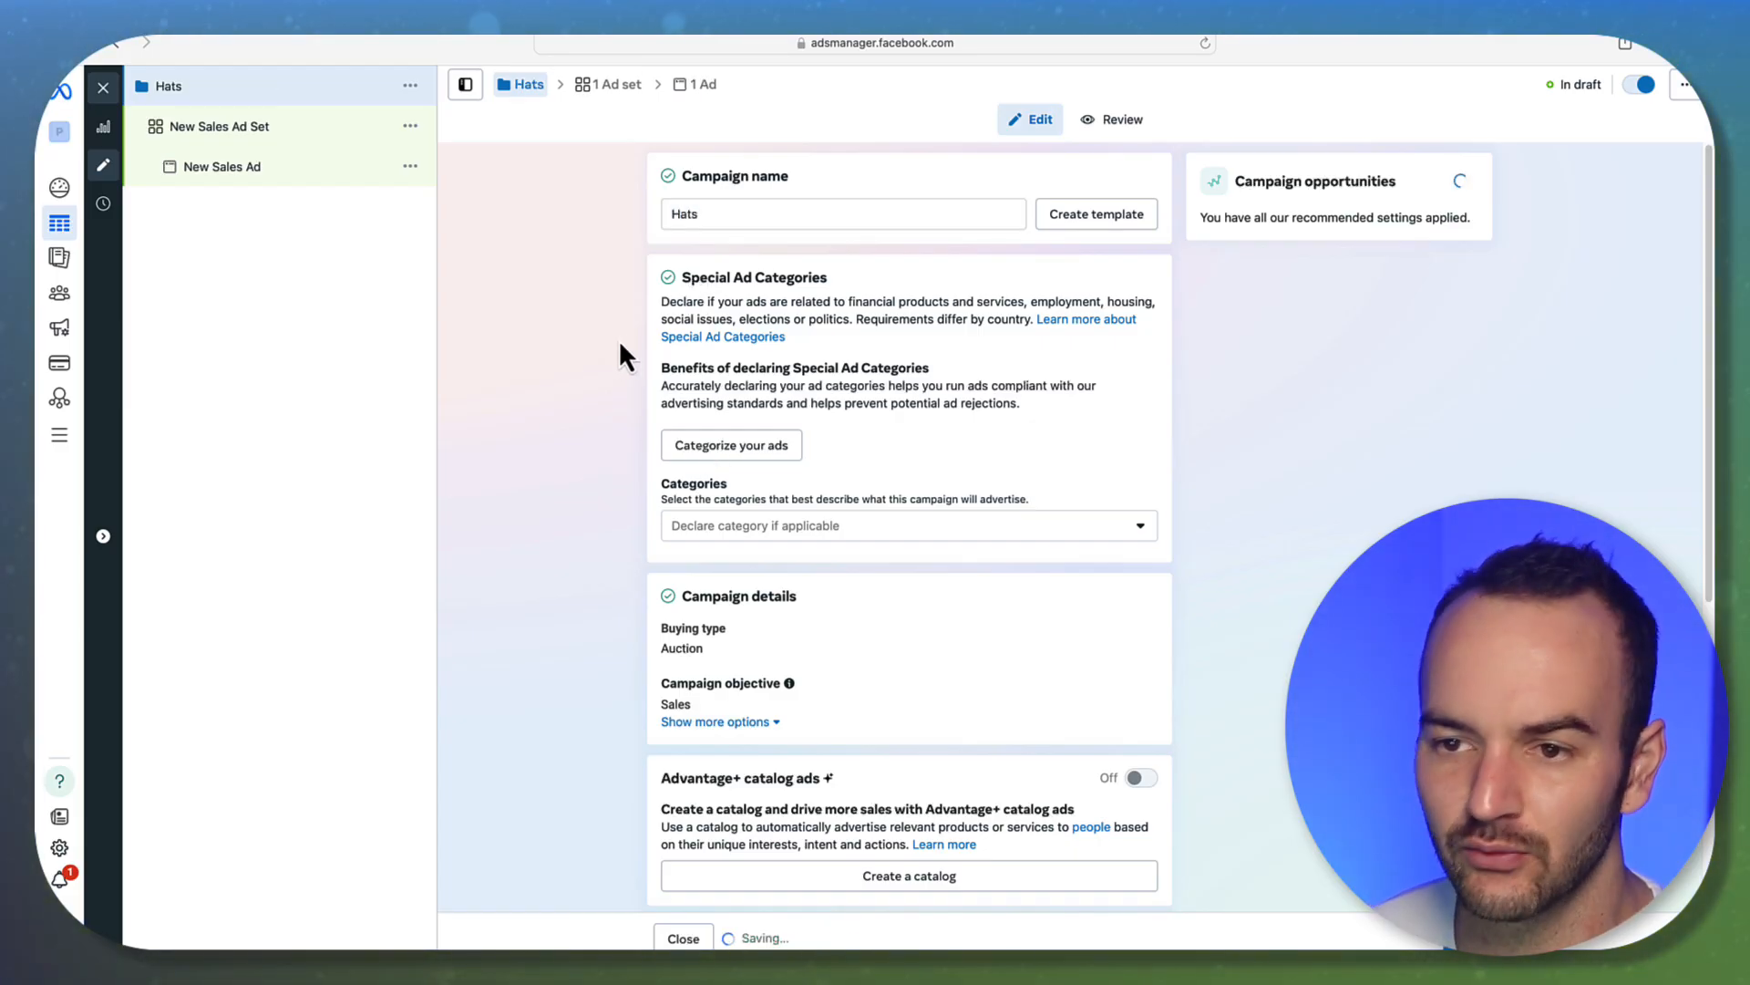
# Extend the campaign name to "Hats SKHL27 - ADC CAMPAIGN".
pyautogui.click(723, 215)
pyautogui.write('SK')
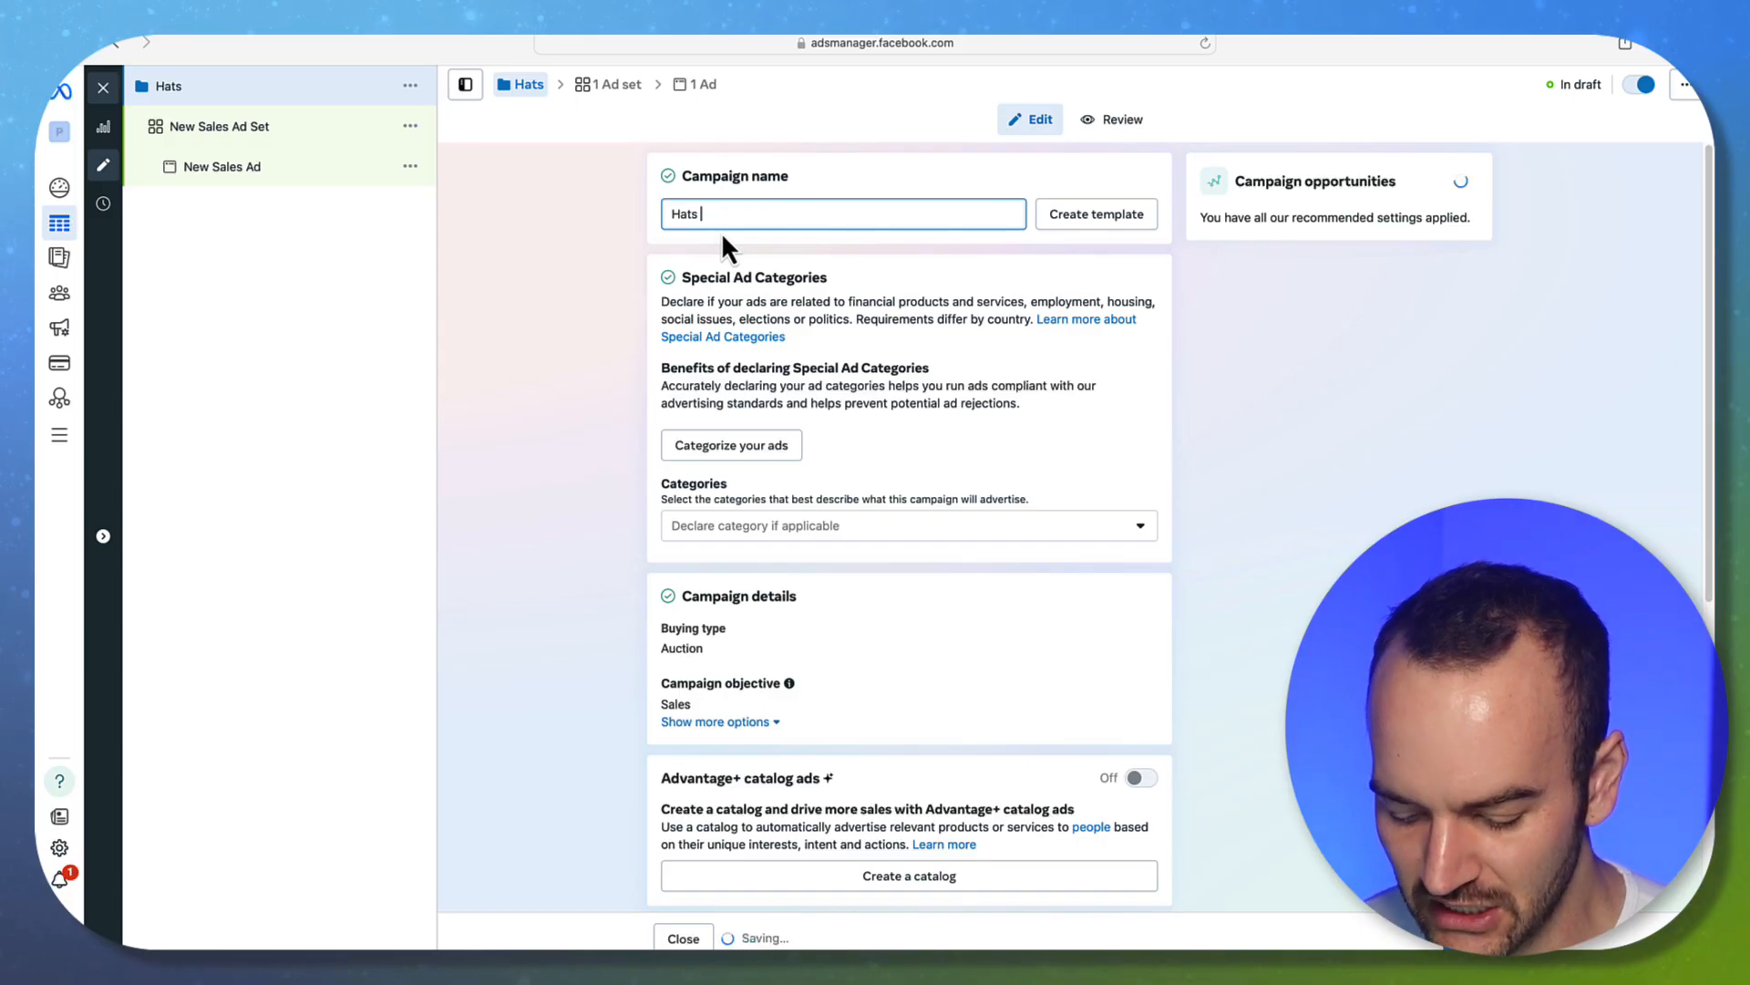
pyautogui.write('HL27')
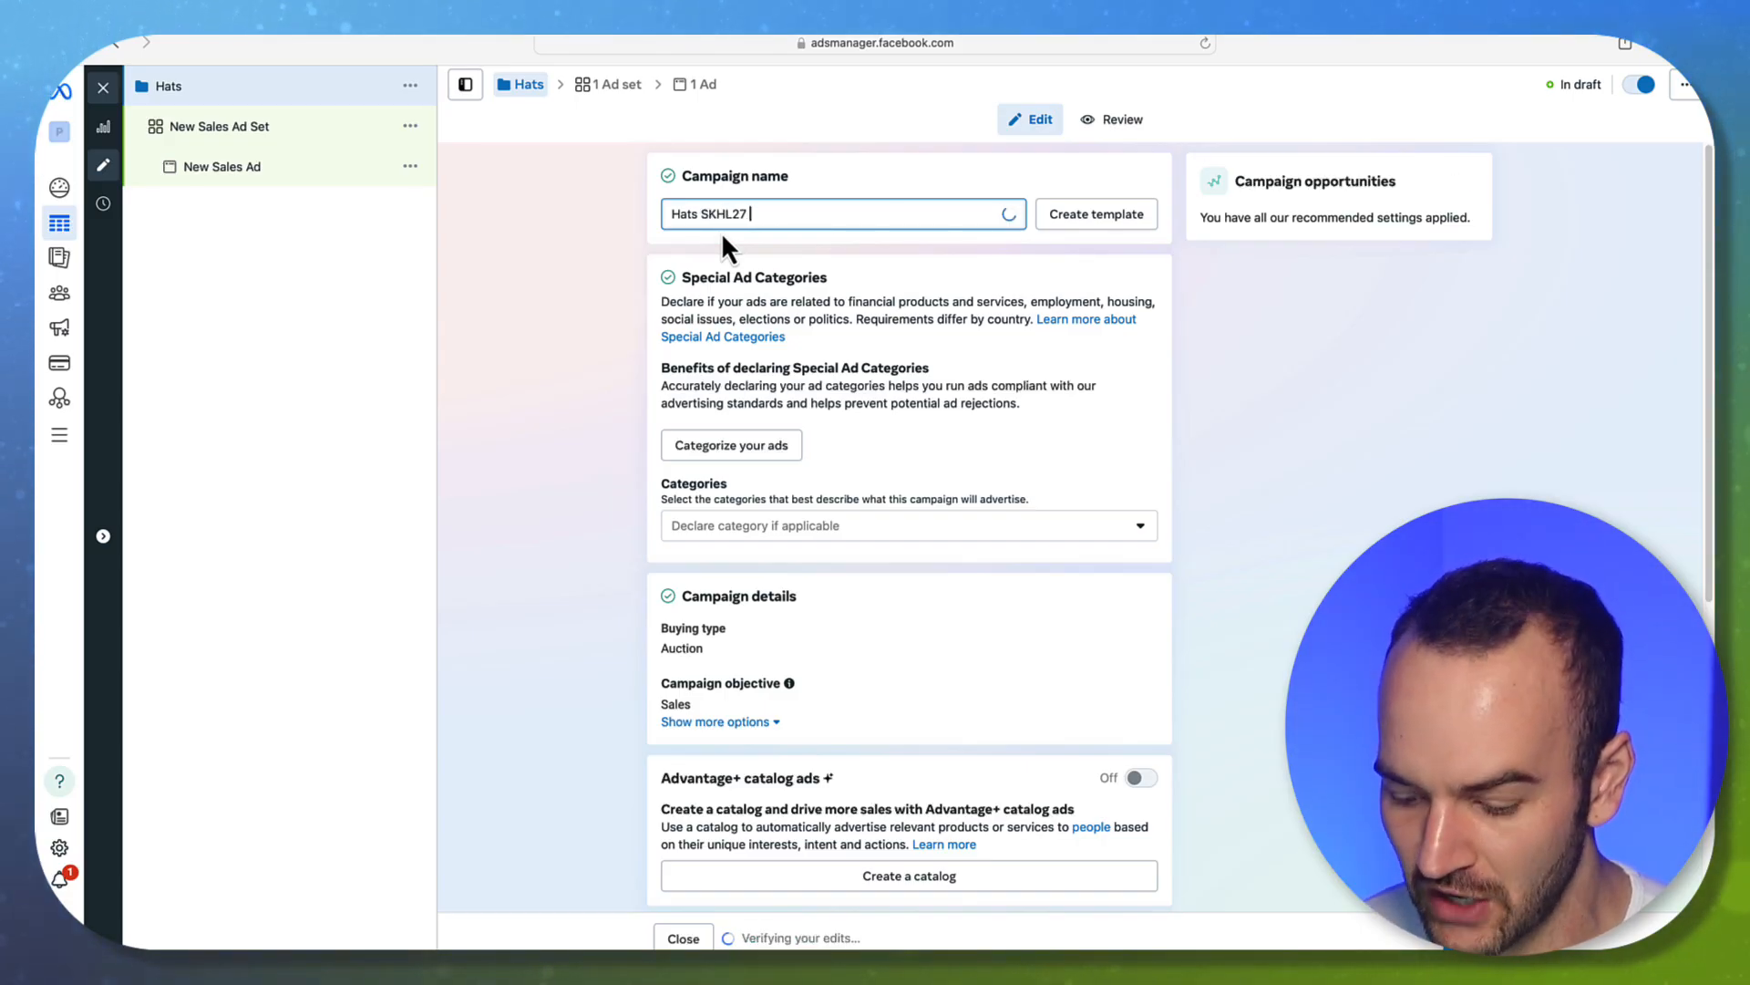
pyautogui.write(' - ')
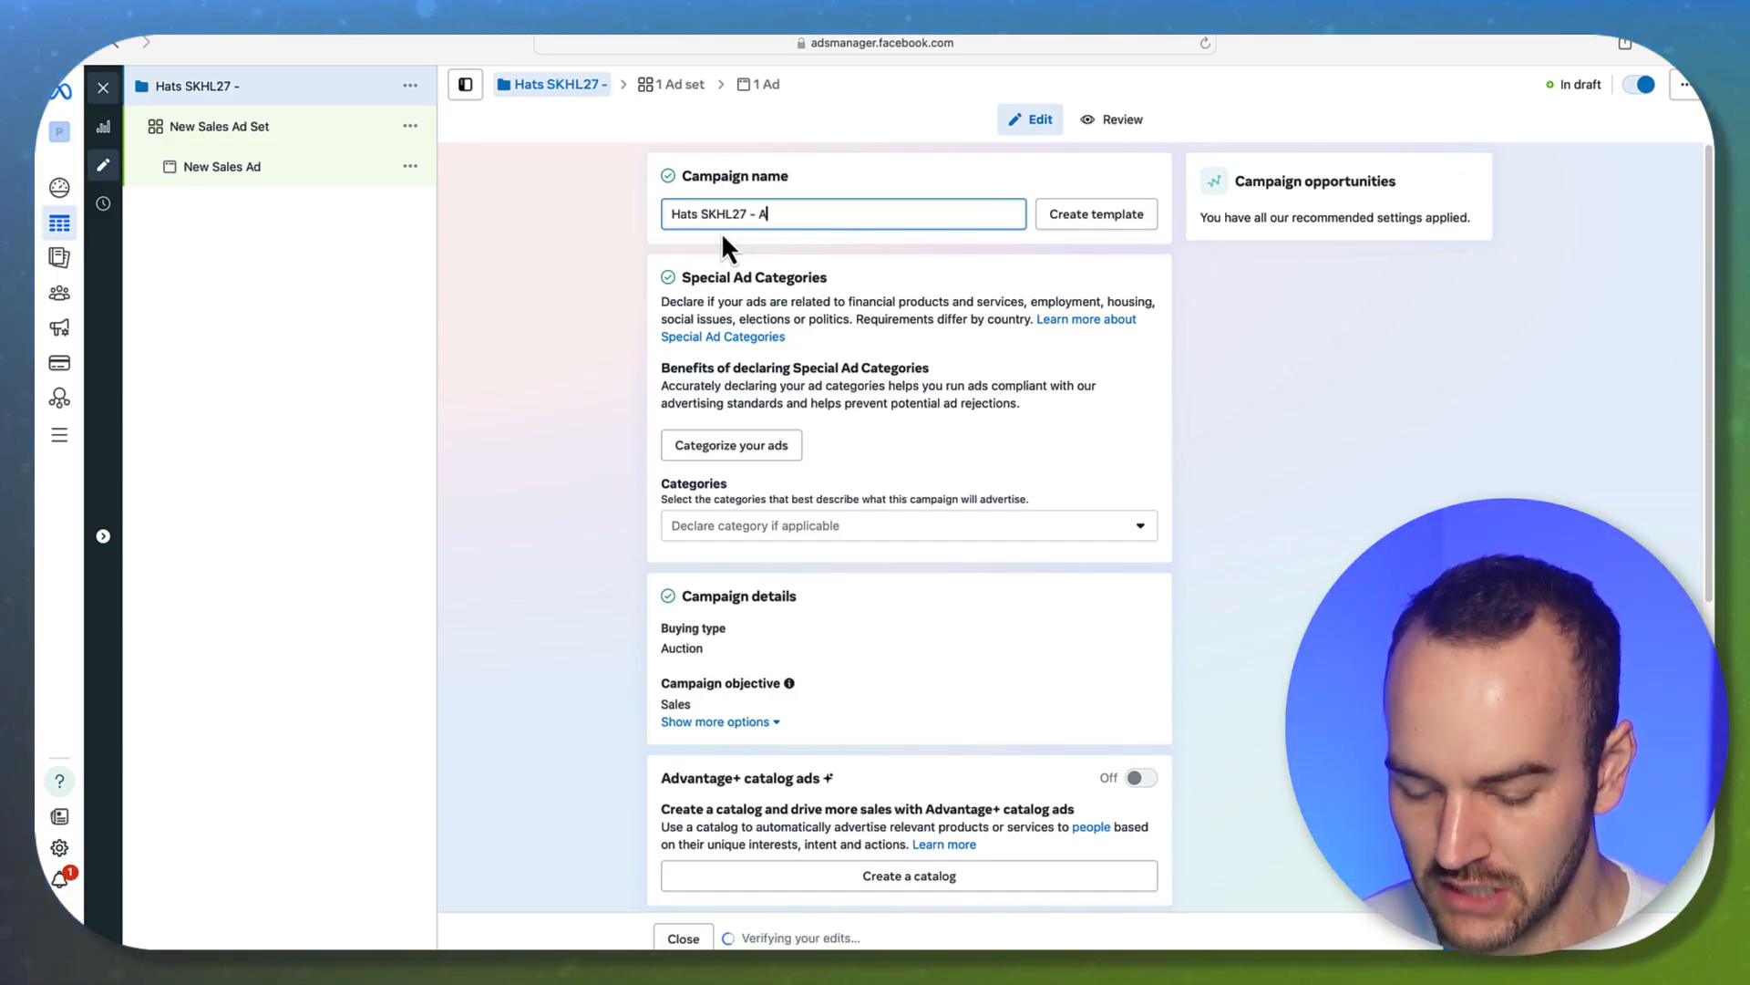
pyautogui.write('ADC COM')
pyautogui.press('BackSpace')
pyautogui.press('BackSpace')
pyautogui.write('AMPAIGN')
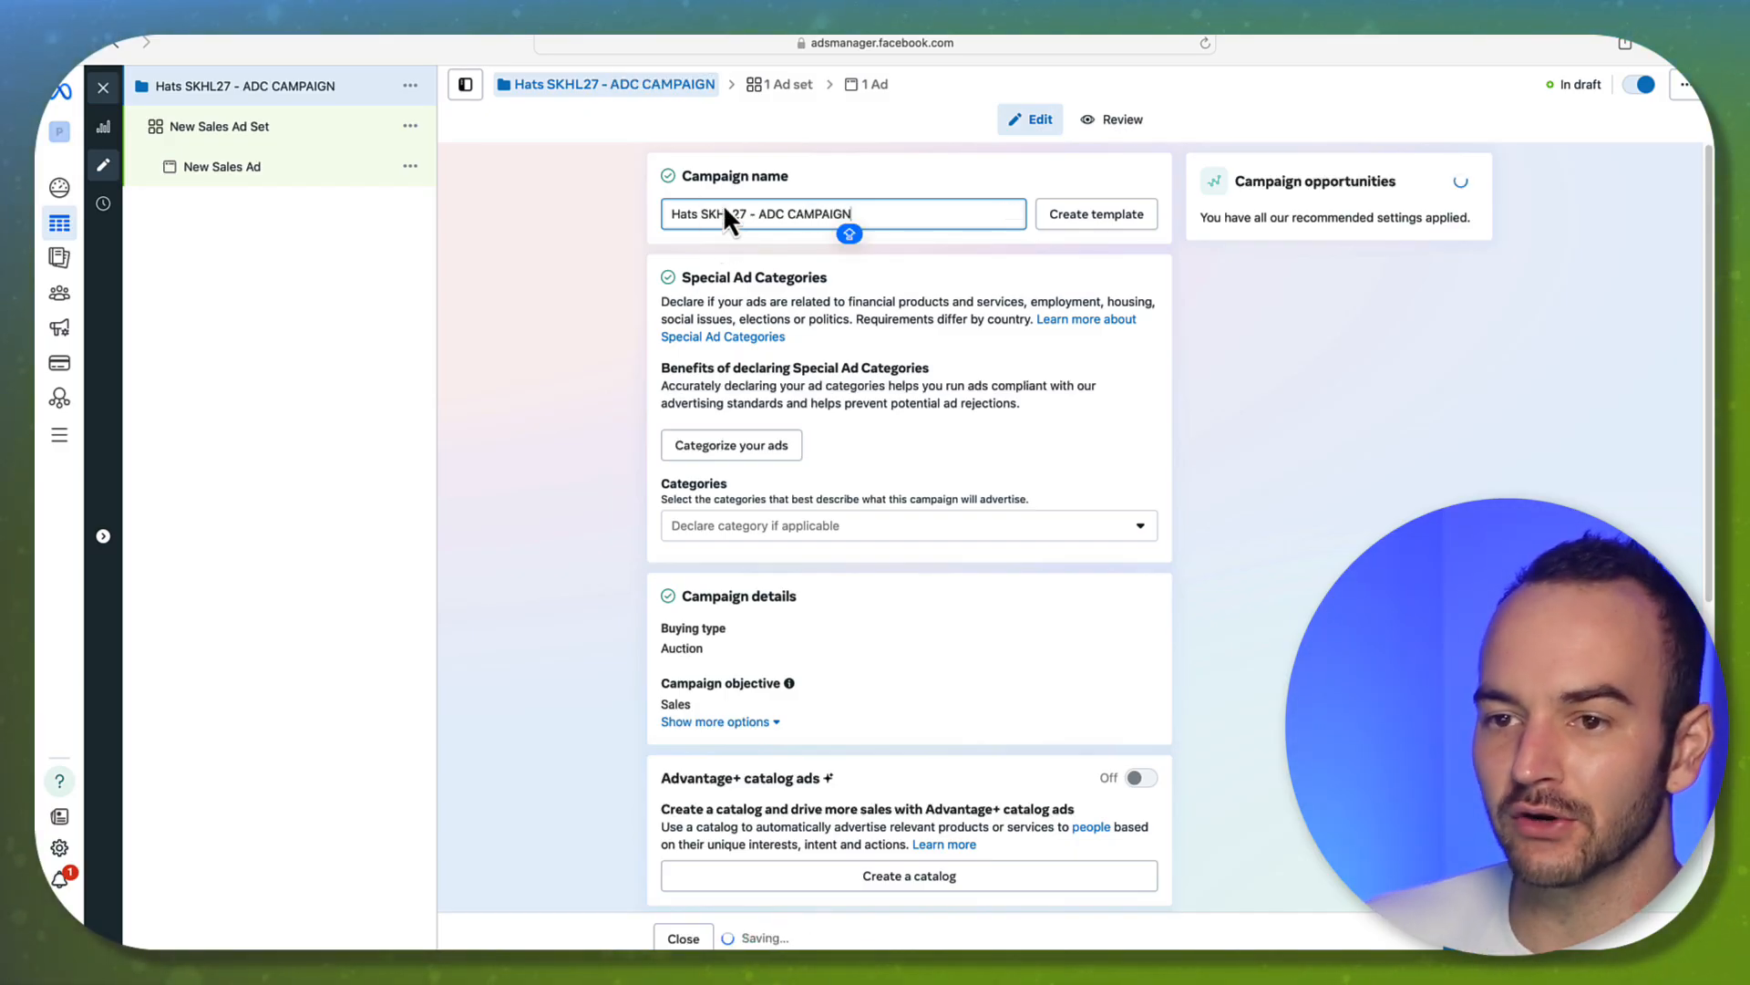
# Remove "SKHL27 - ADC CAMPAIGN" from the campaign name, leaving only Hats.
pyautogui.moveTo(702, 214); pyautogui.dragTo(908, 211)
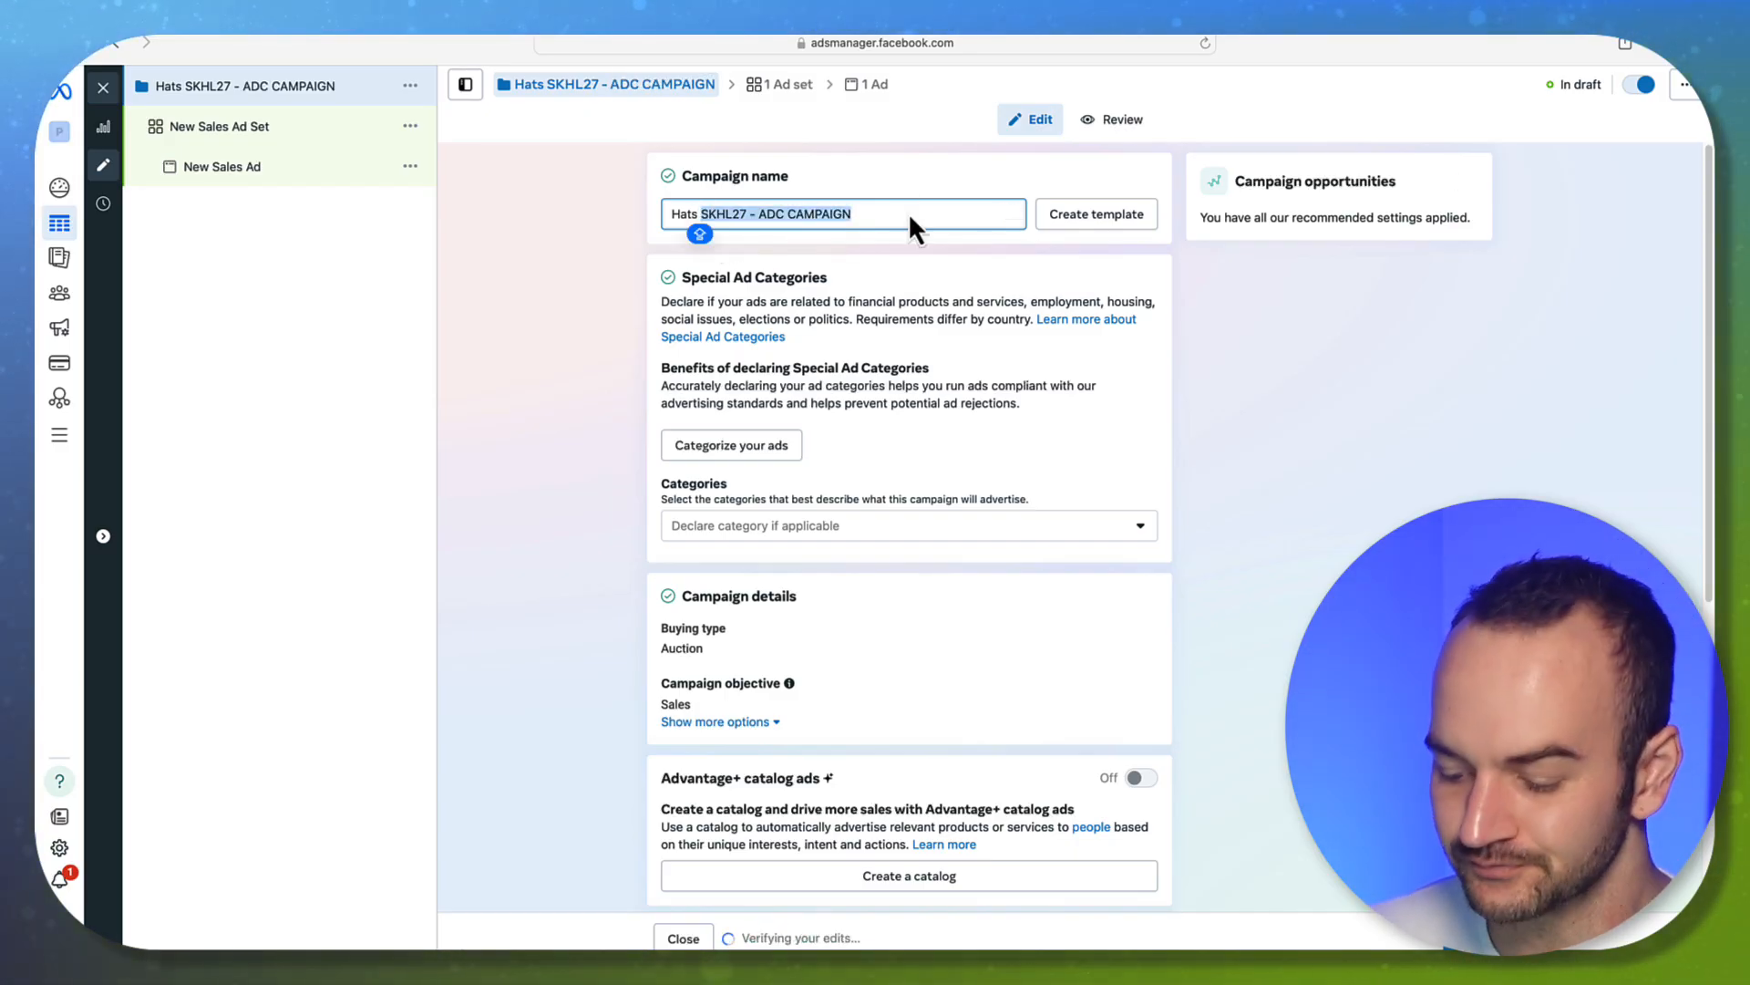
pyautogui.press('BackSpace')
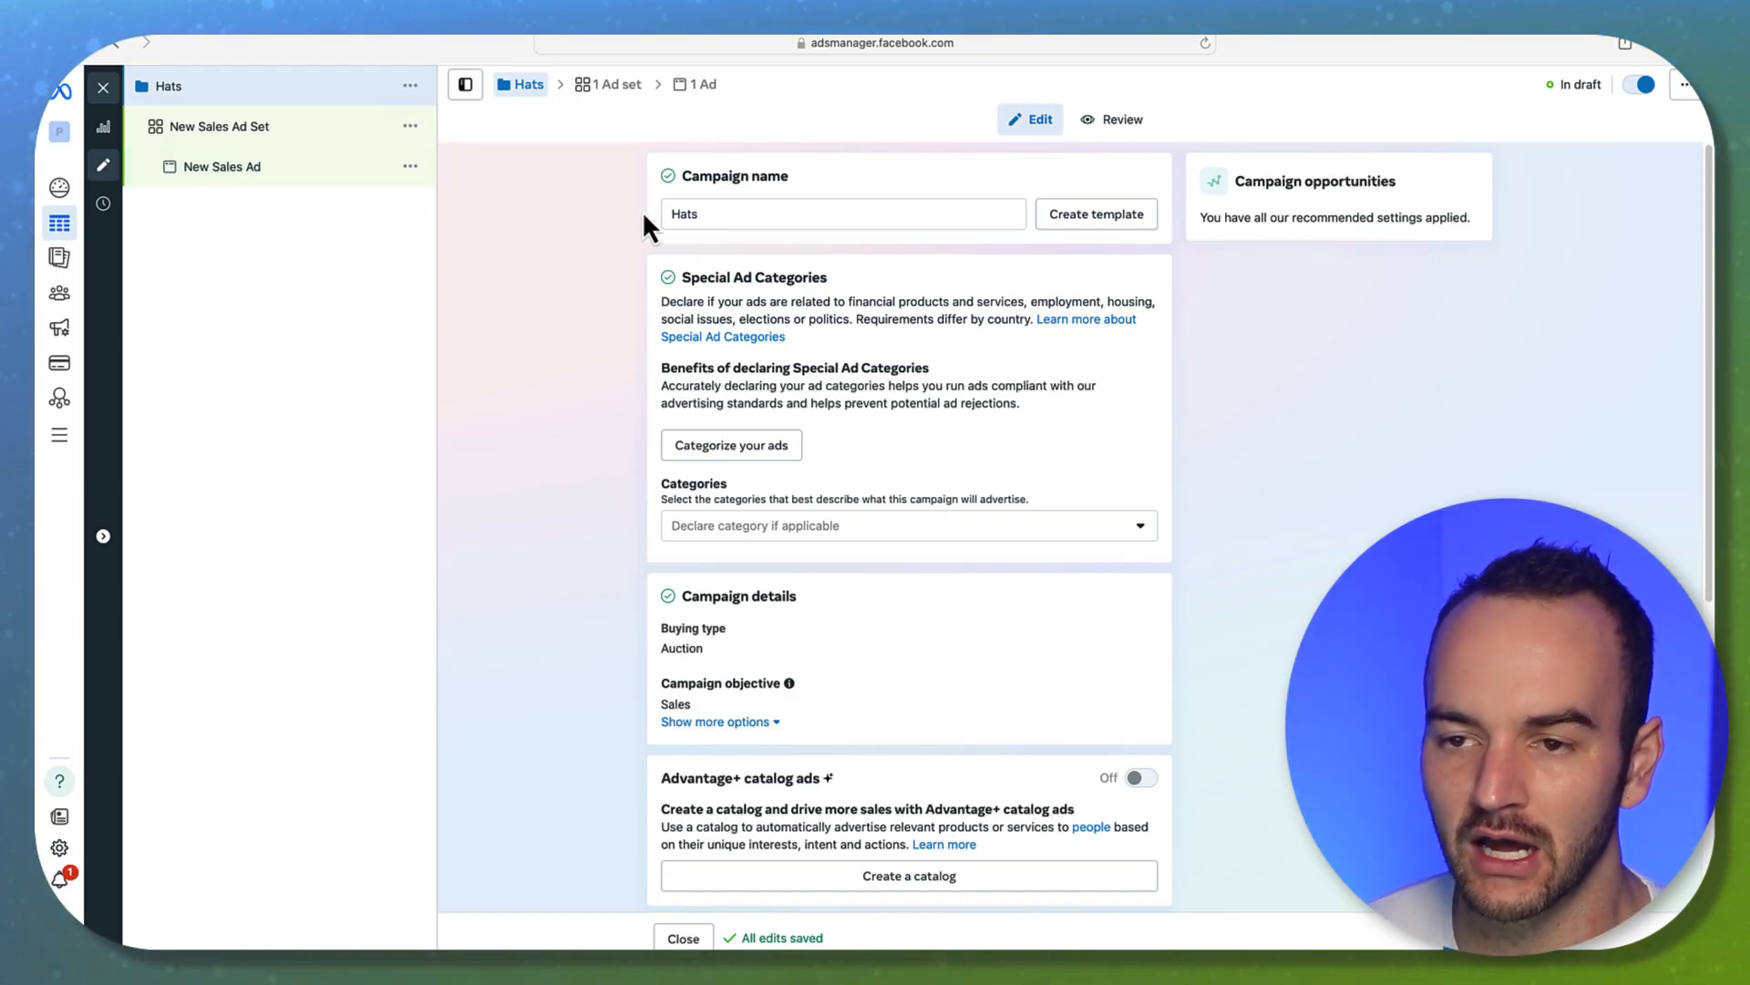
pyautogui.click(693, 215)
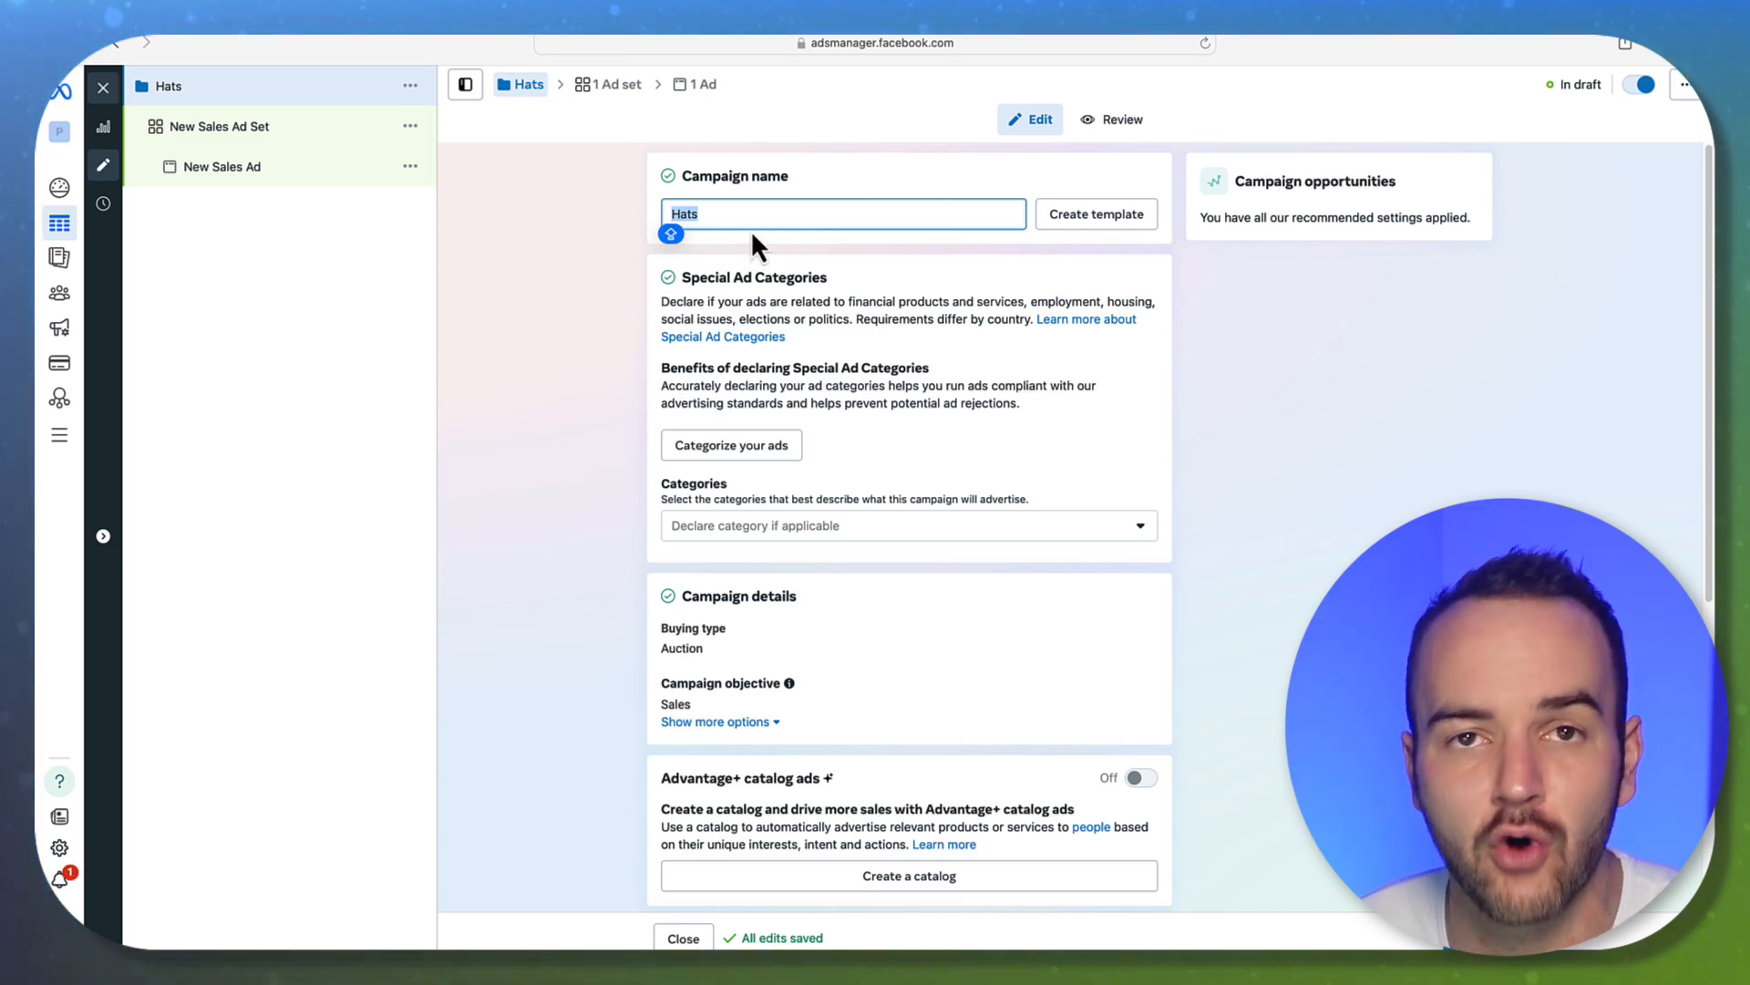
pyautogui.click(578, 285)
# Turn on Advantage campaign budget for the Hats campaign and dismiss the notice about zero results.
pyautogui.scroll(-3, 581, 298)
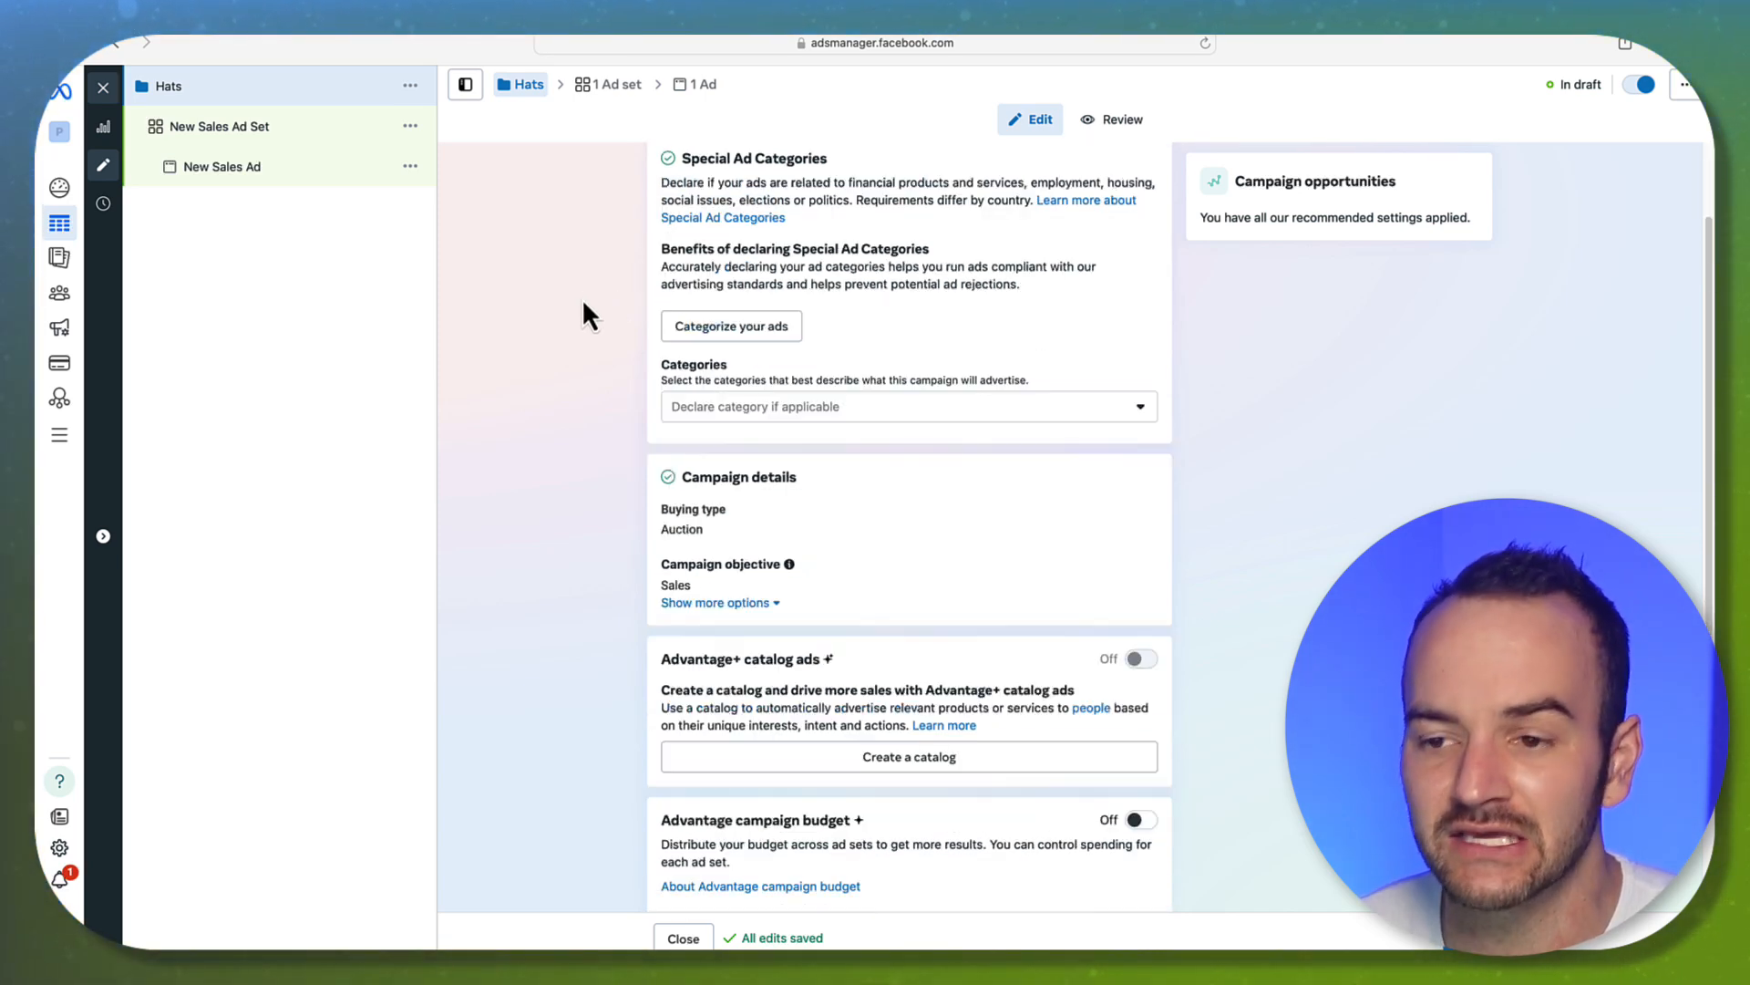
pyautogui.scroll(-2, 584, 326)
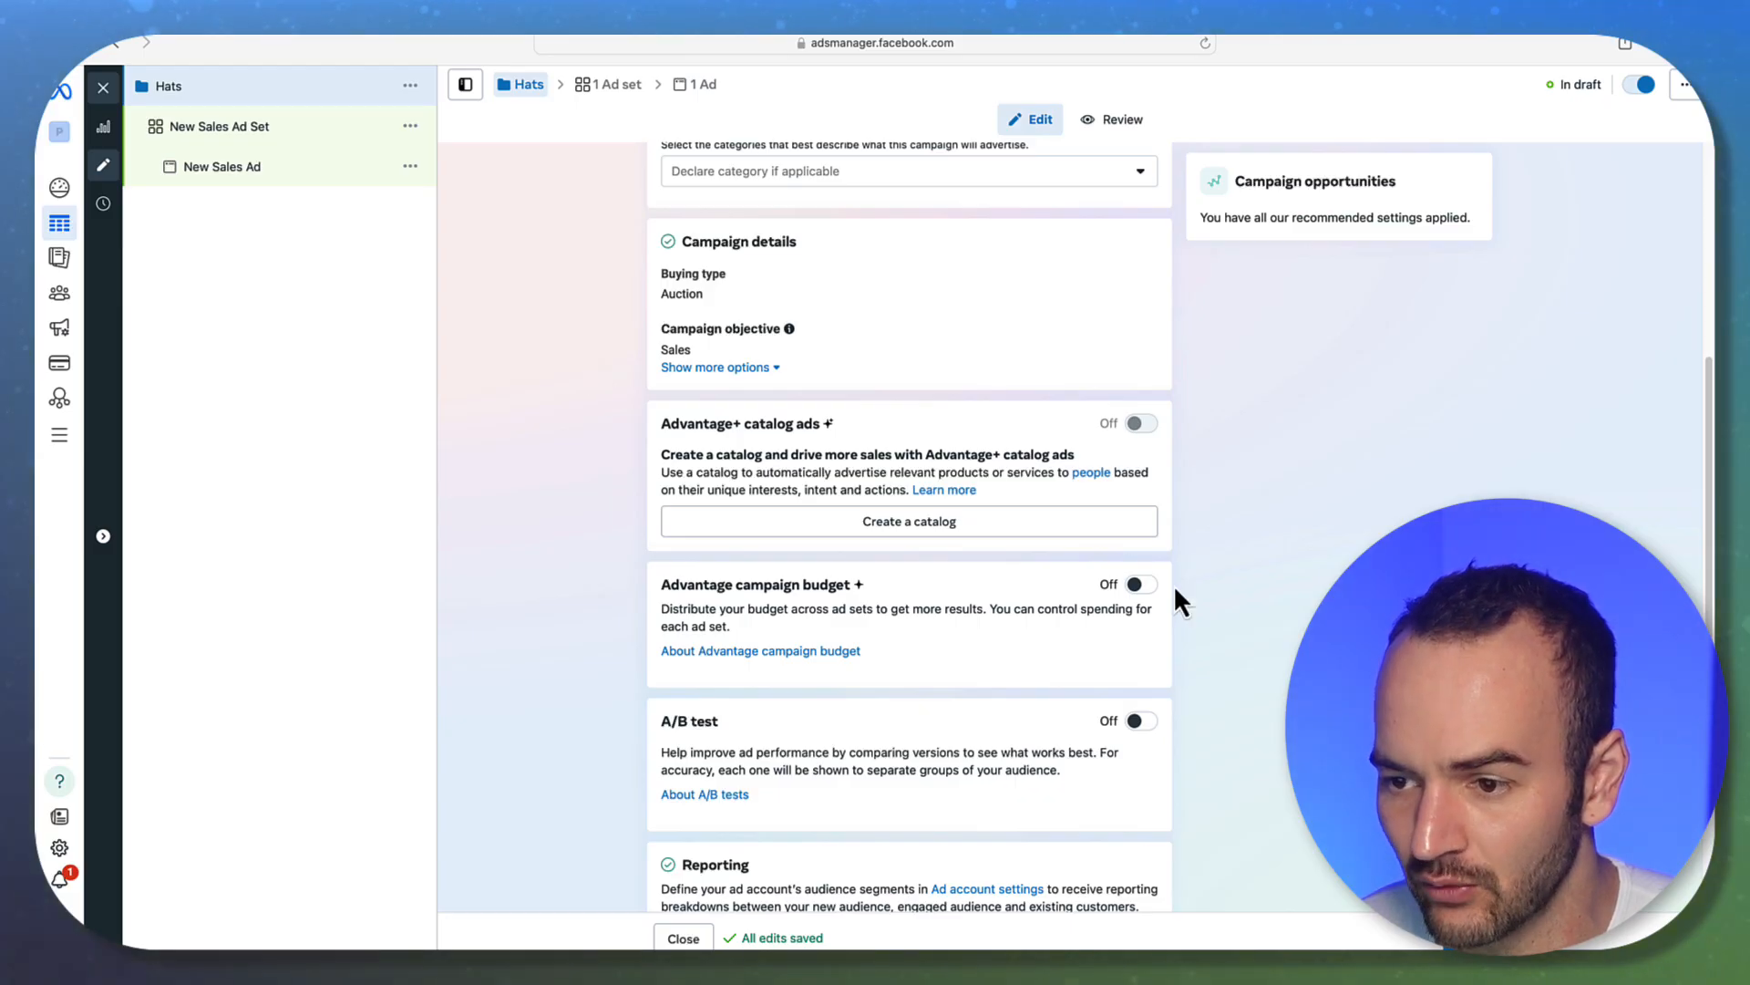
pyautogui.scroll(5, 1140, 483)
pyautogui.scroll(-7, 1156, 484)
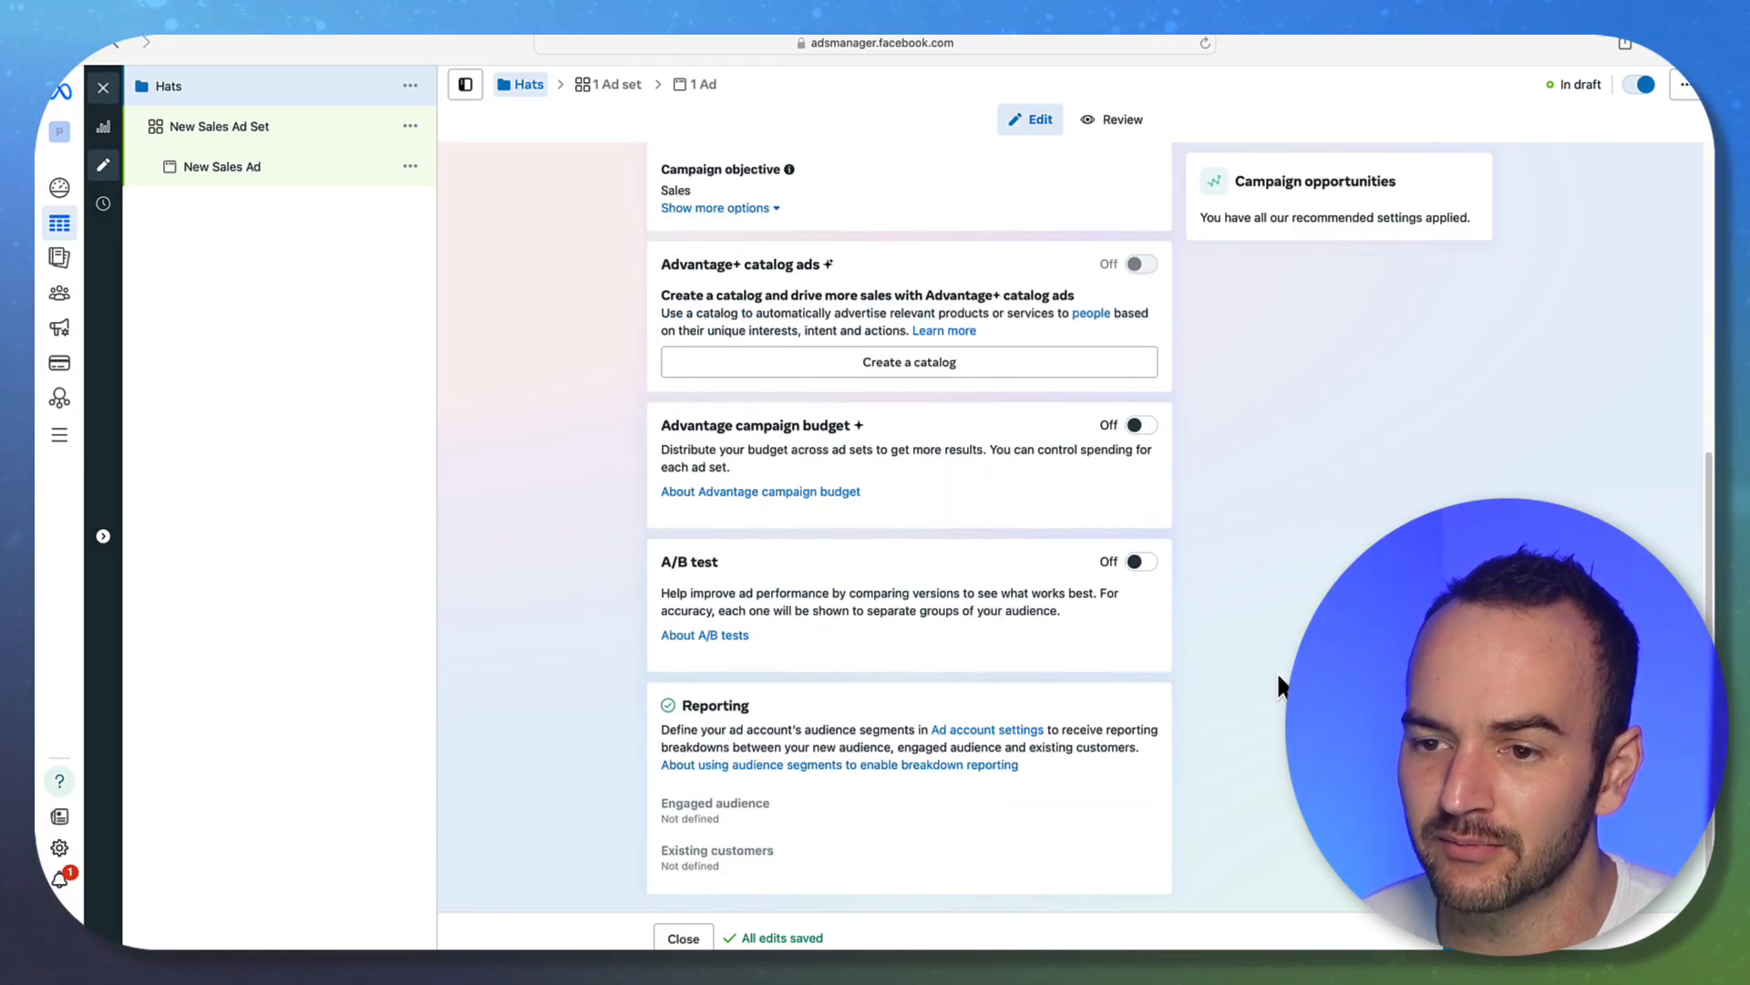
pyautogui.click(1141, 426)
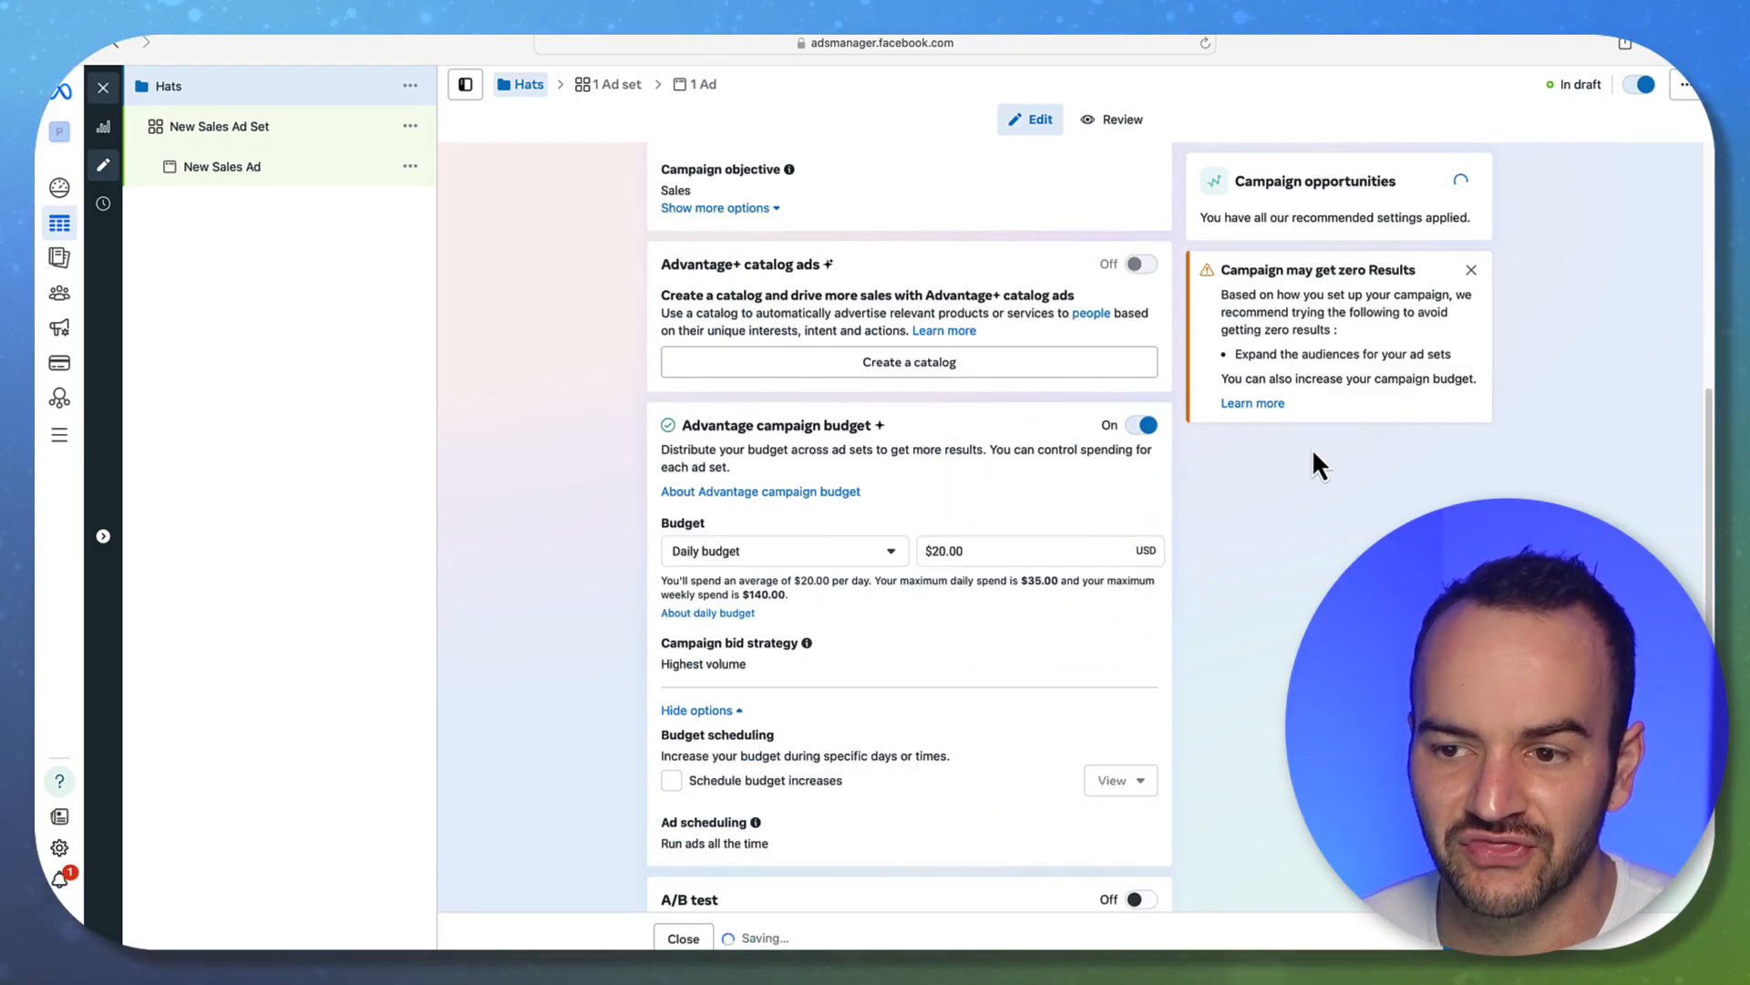
pyautogui.click(966, 554)
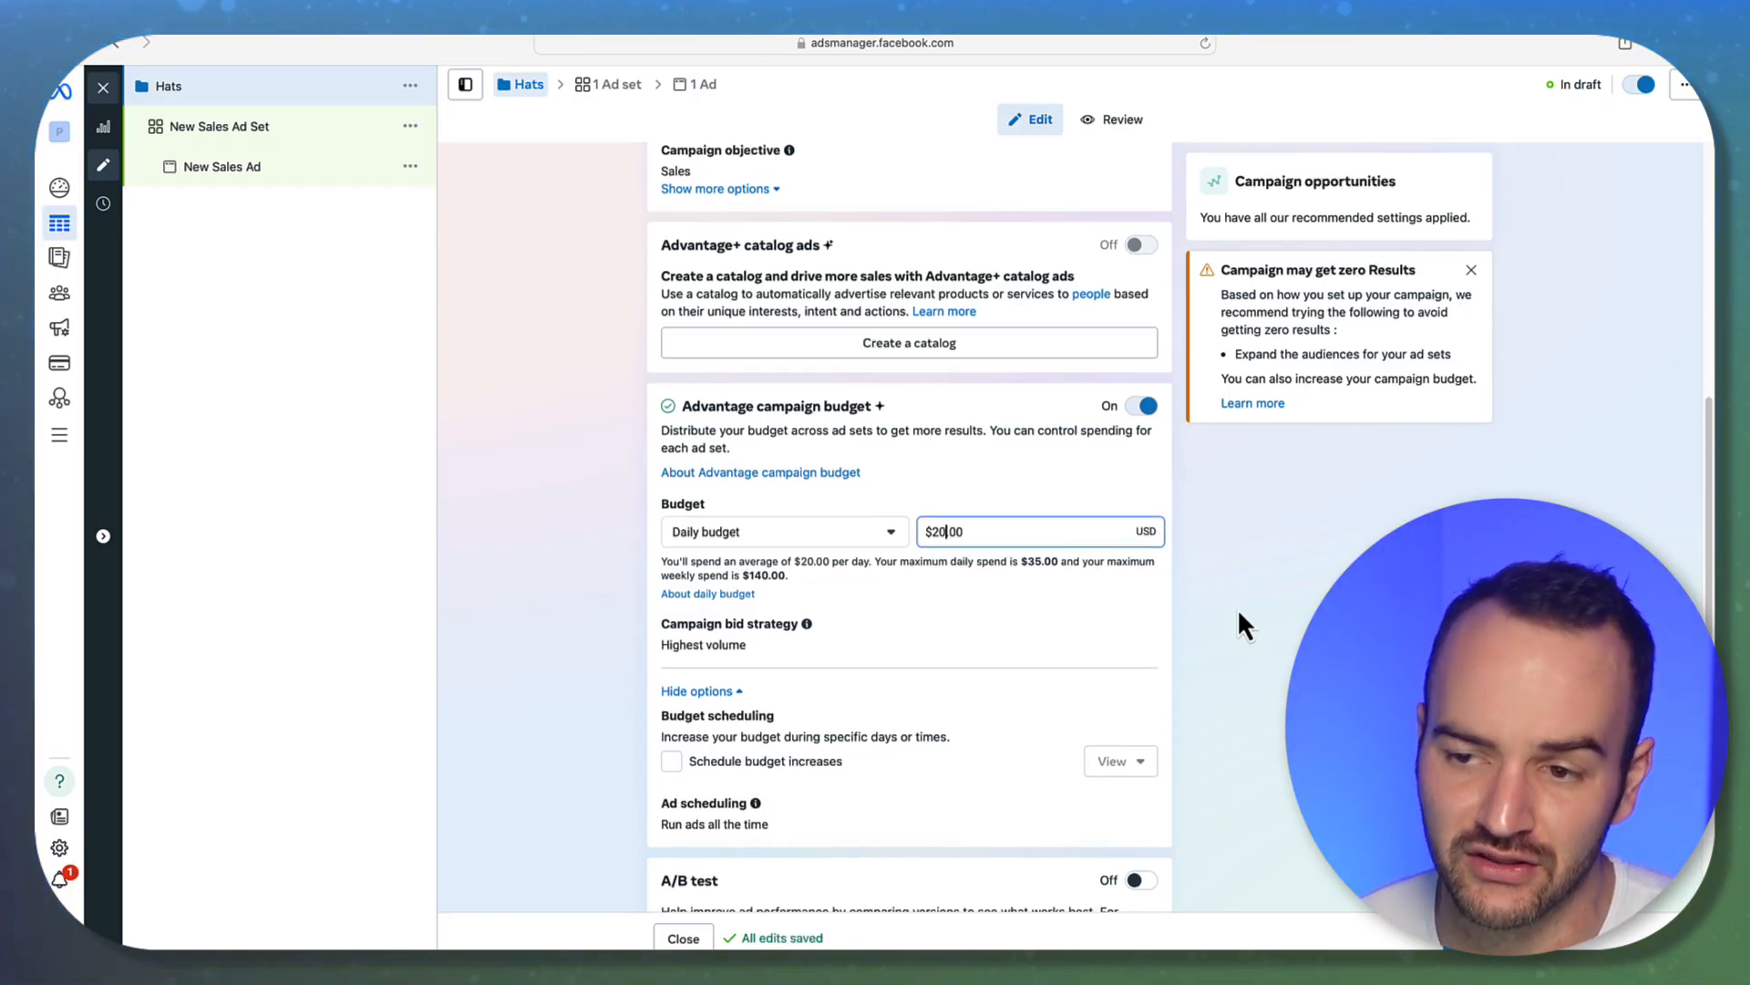
pyautogui.scroll(-2, 1286, 584)
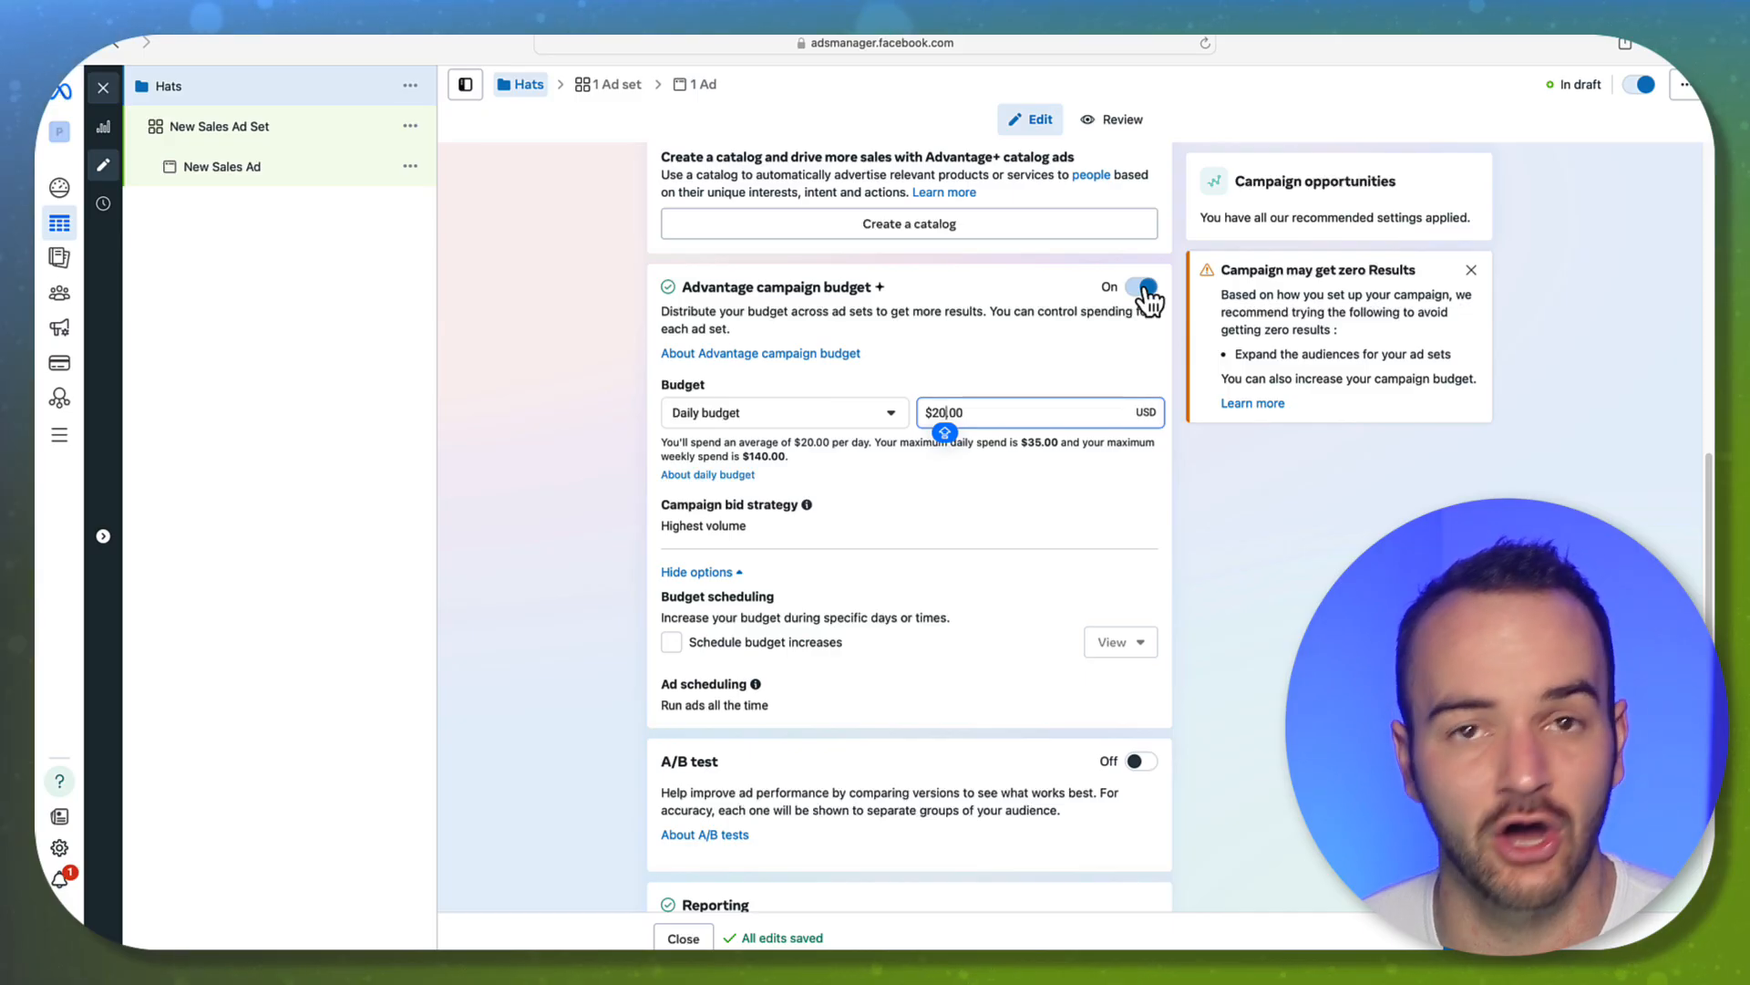
pyautogui.click(1472, 270)
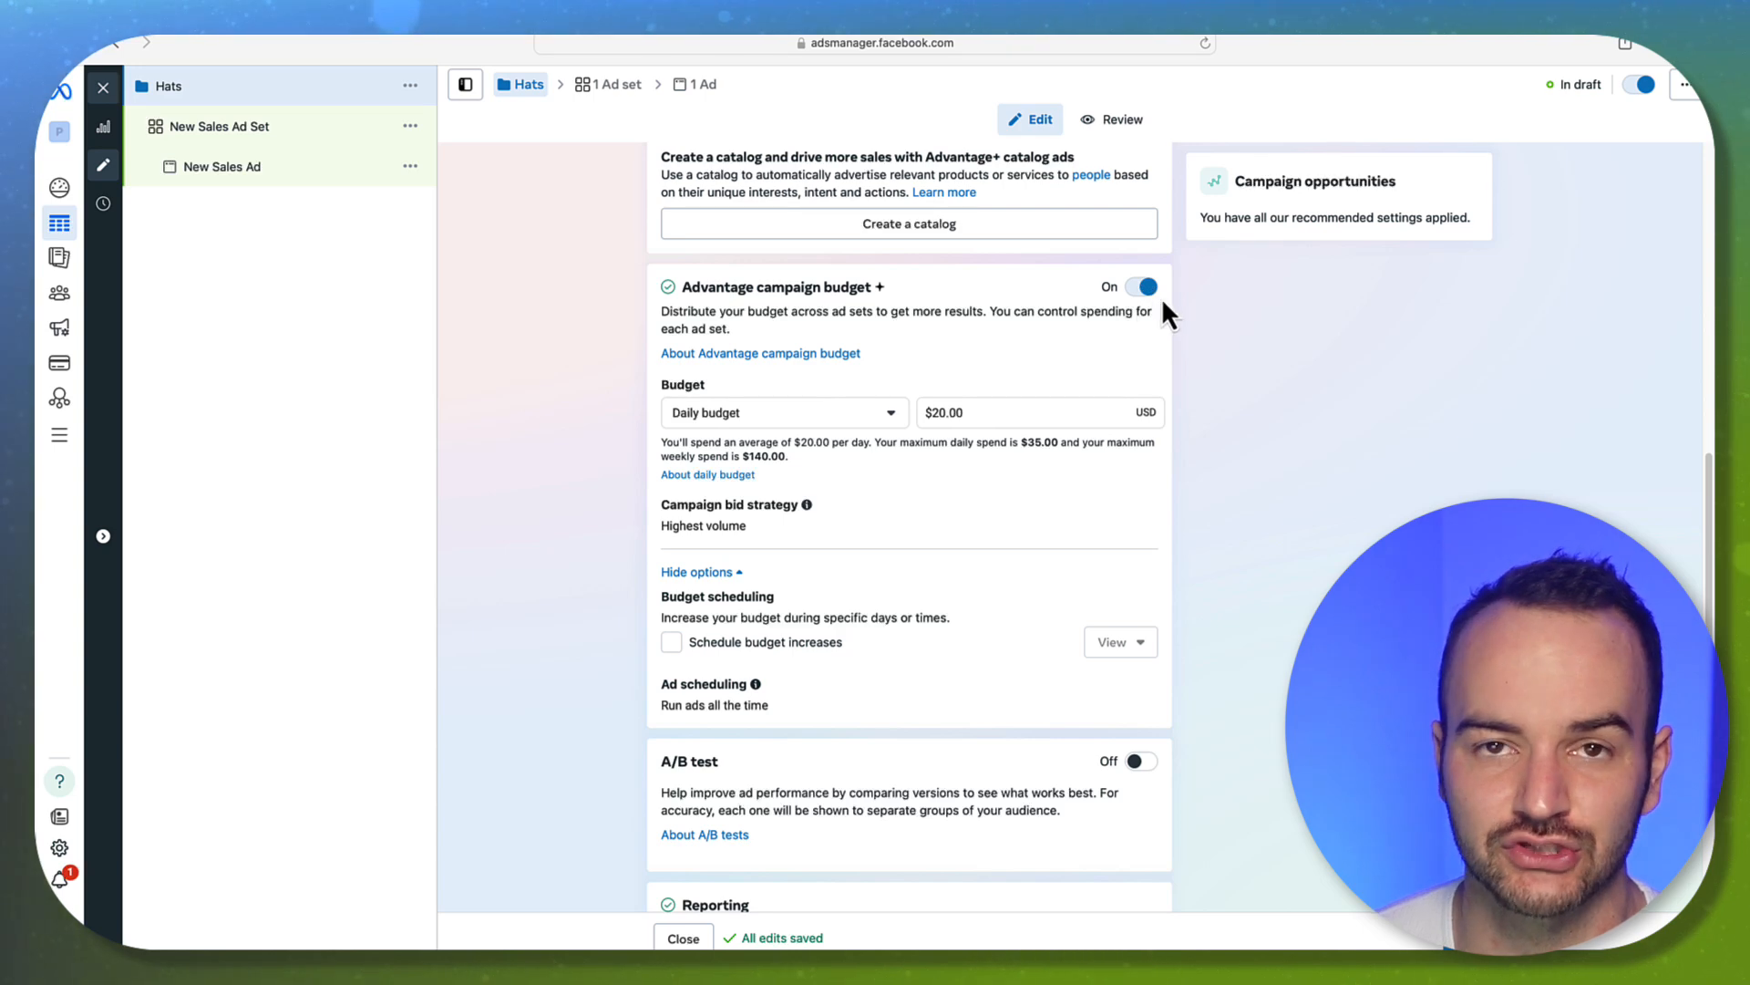
# Open the ad account's audience segment settings from the Hats campaign's Reporting section.
pyautogui.scroll(-3, 1209, 423)
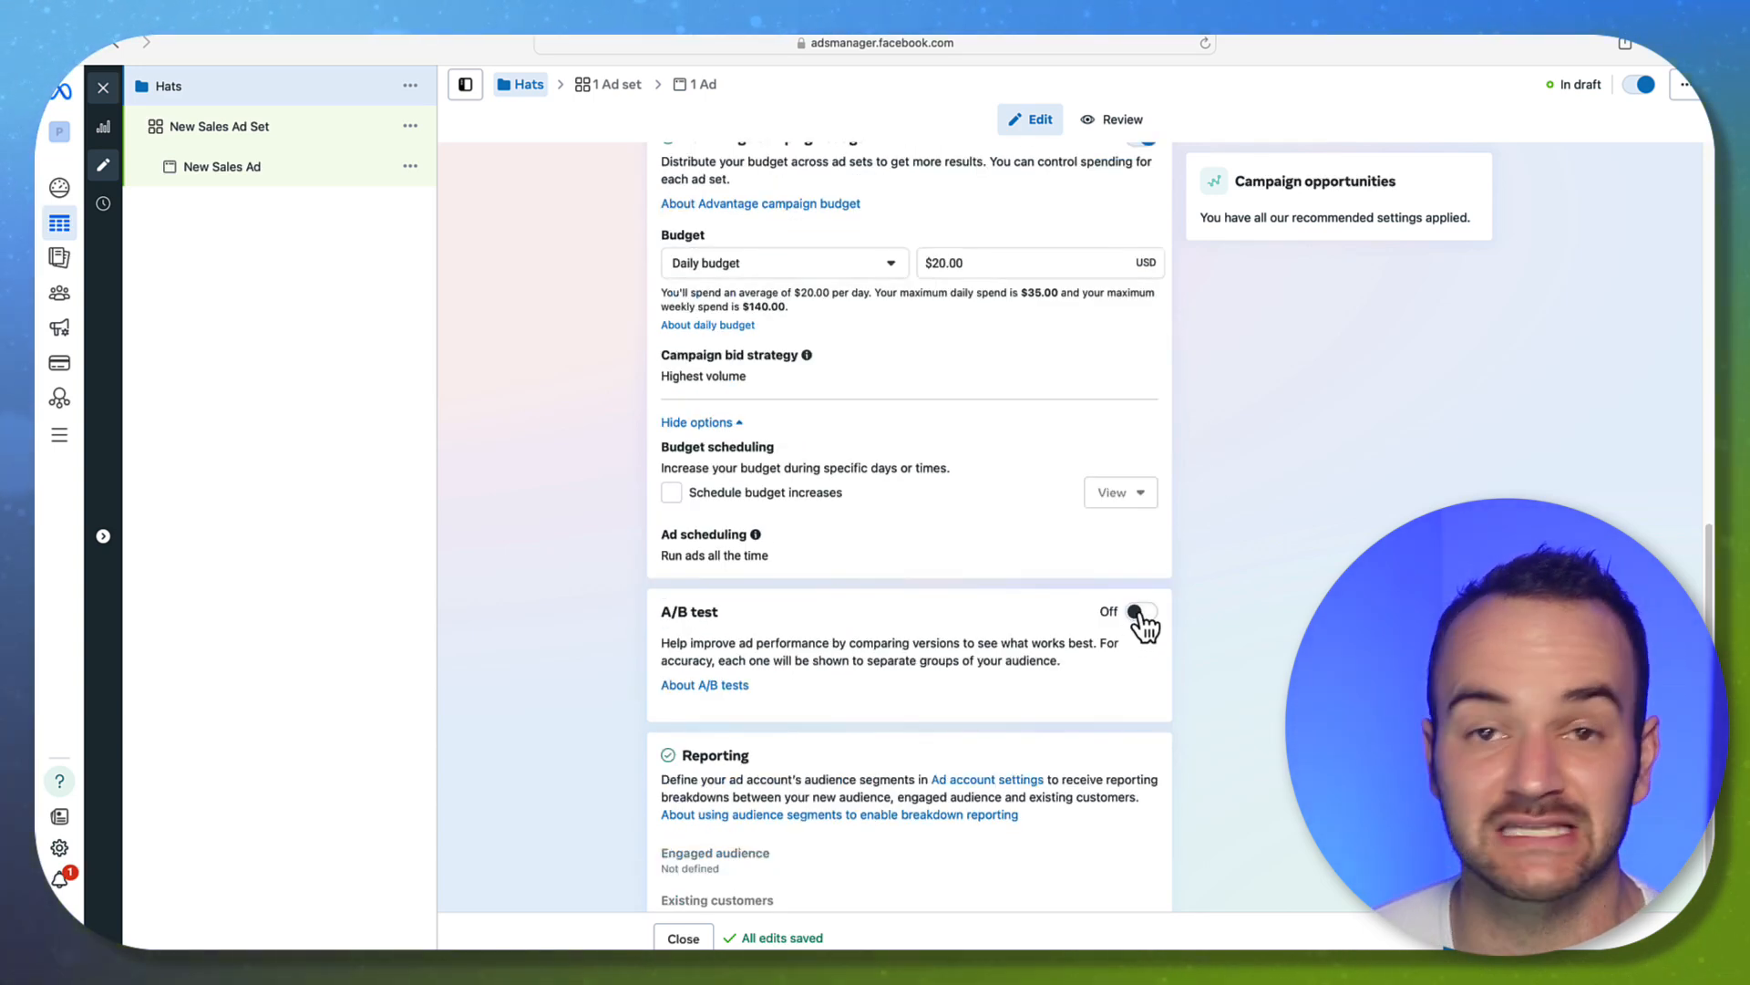
pyautogui.scroll(-1, 1147, 615)
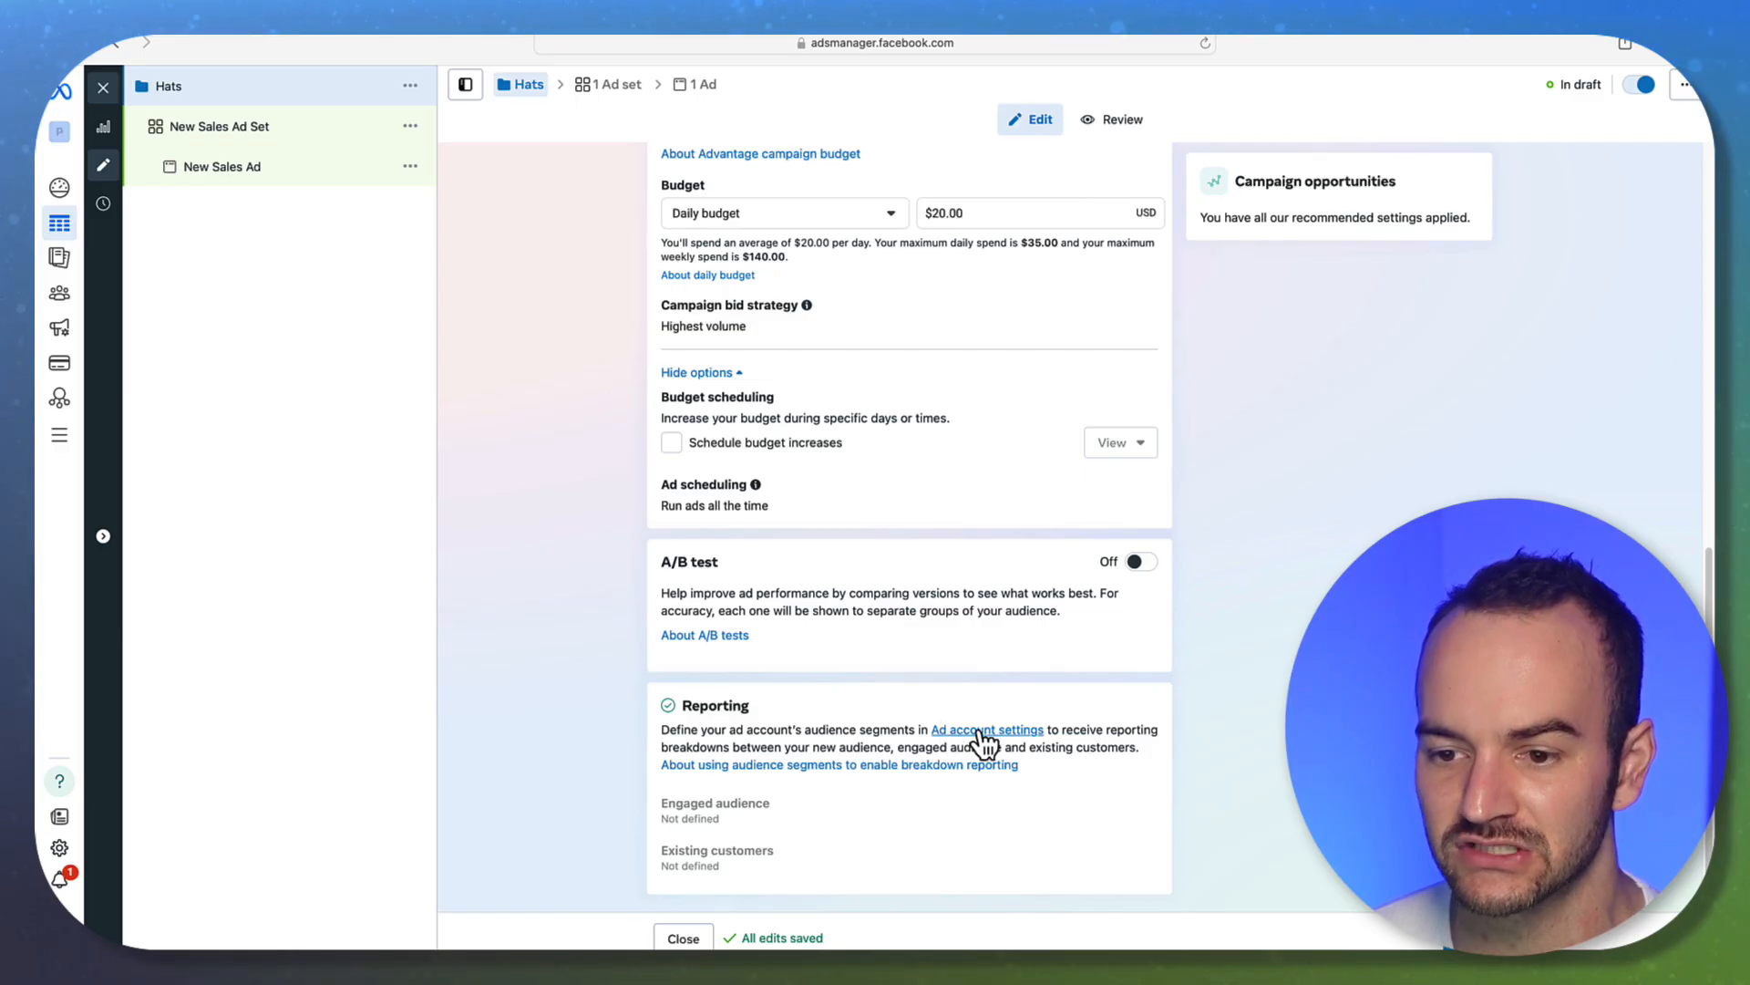
pyautogui.click(1036, 730)
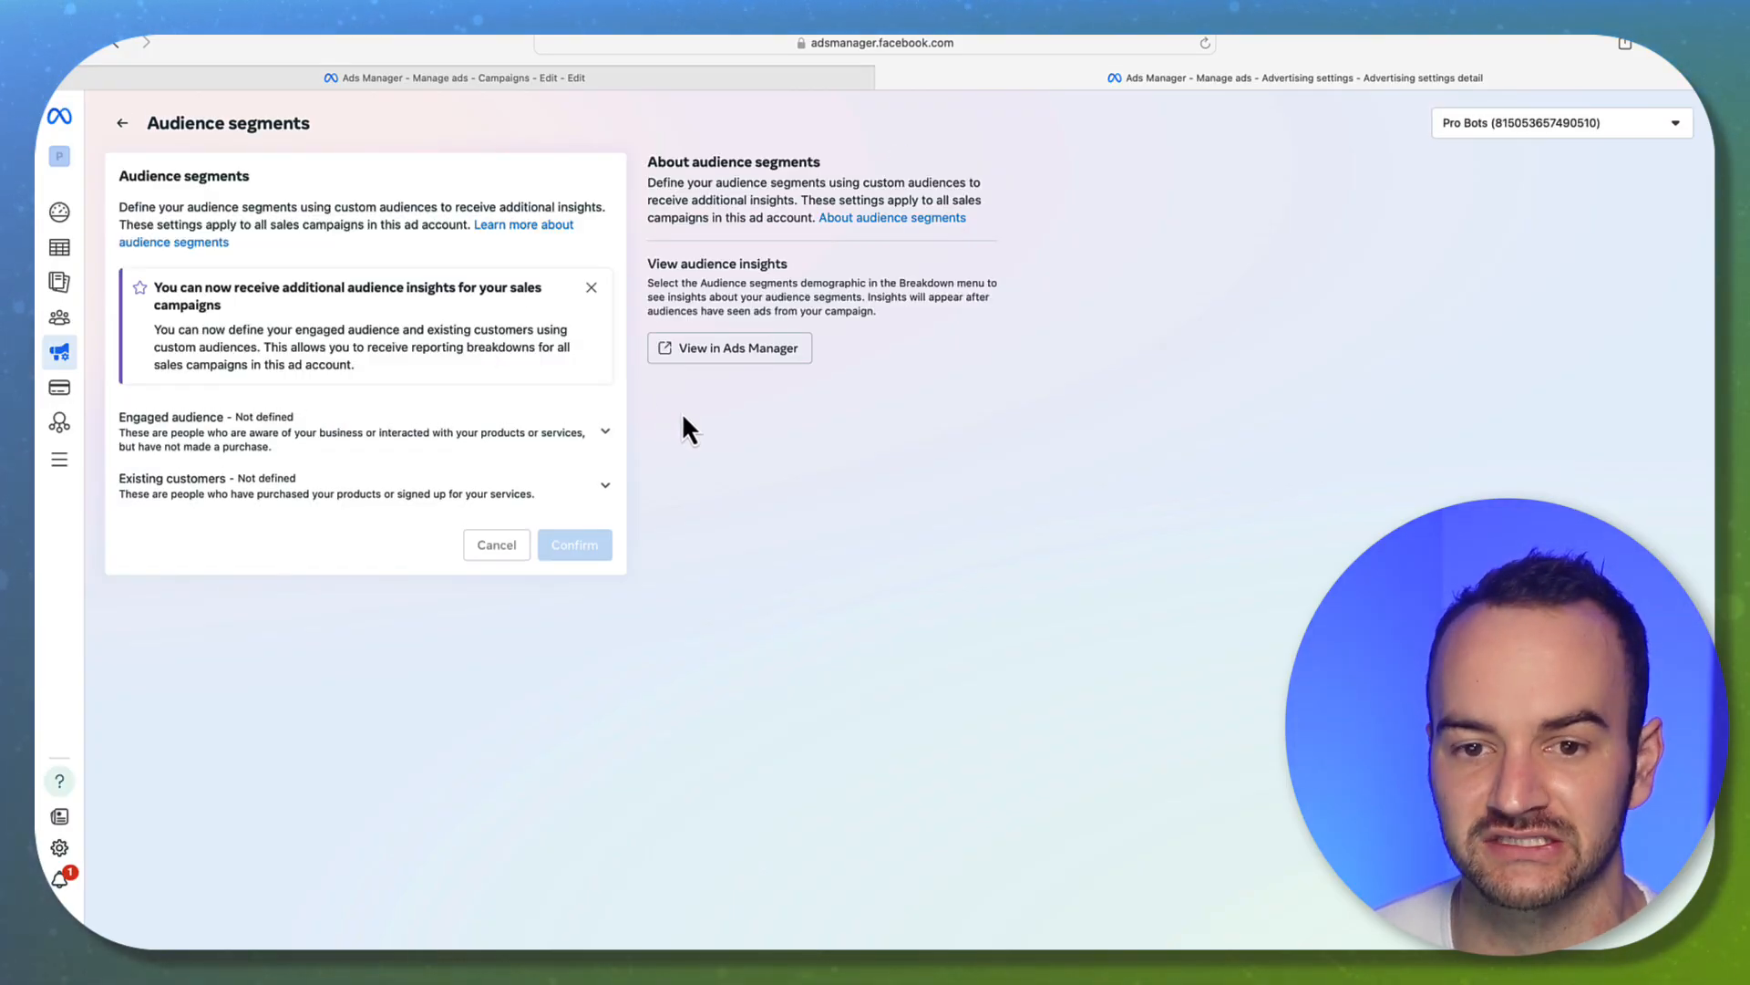
# Examine the custom audience options for the Engaged audience and Existing customers segments.
pyautogui.click(157, 444)
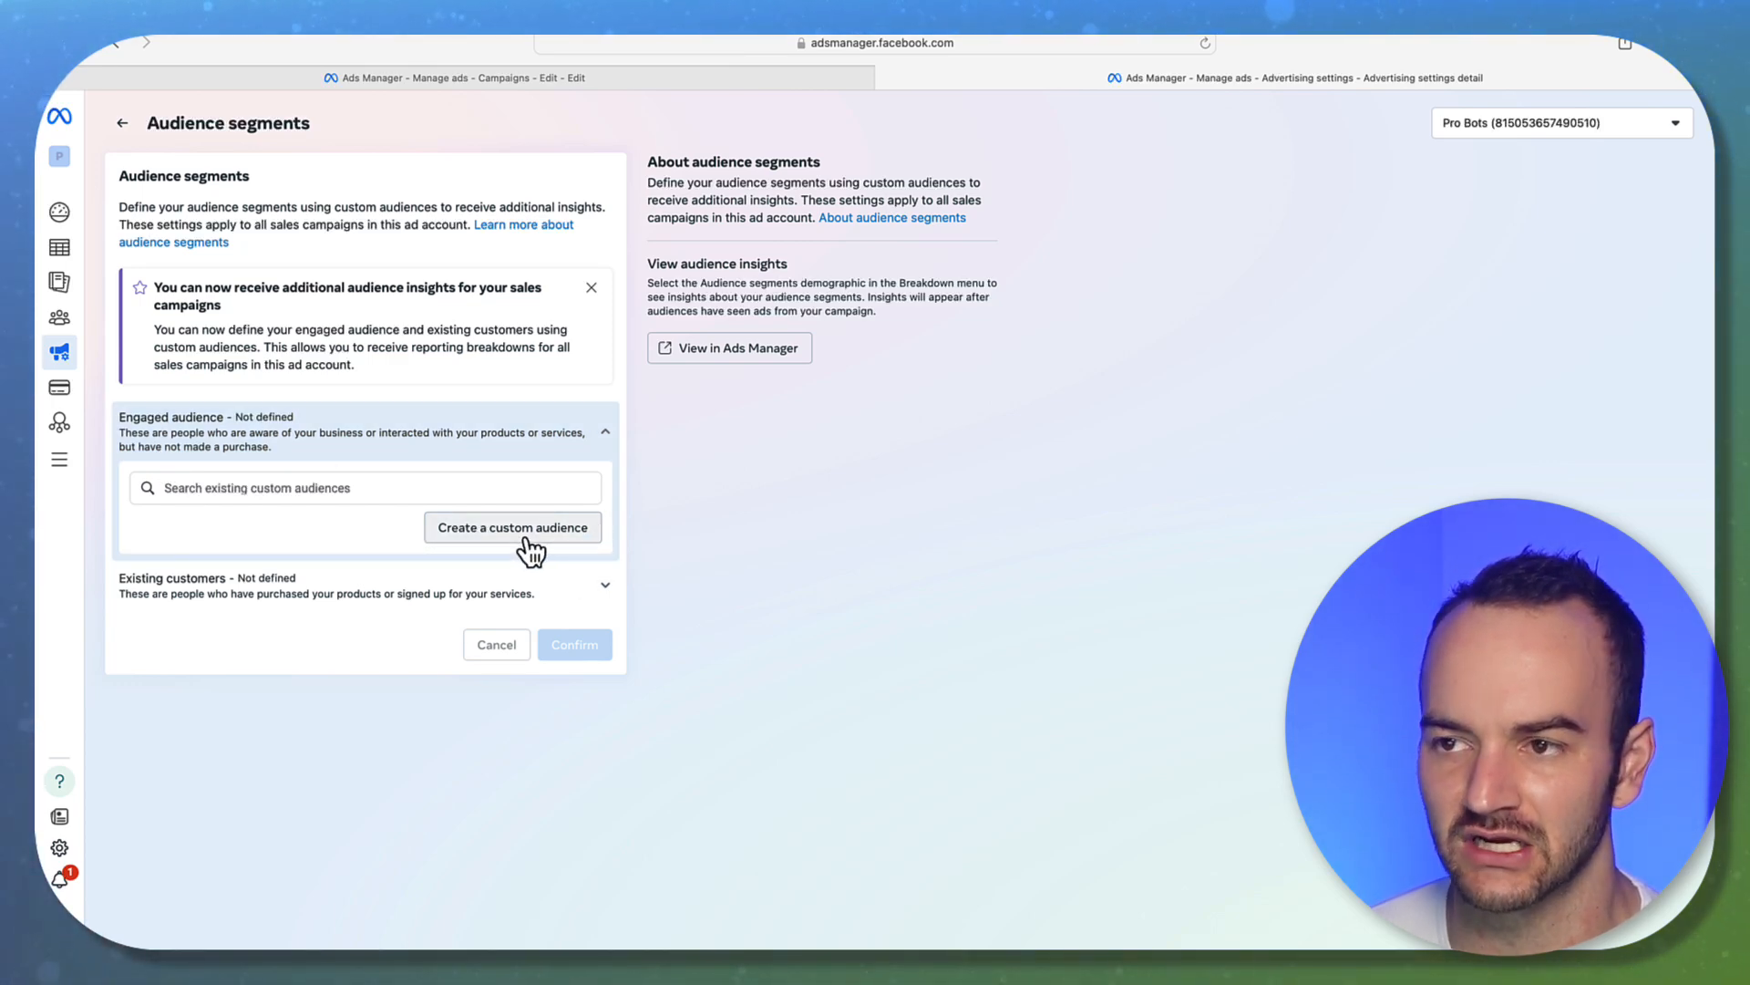
pyautogui.click(390, 483)
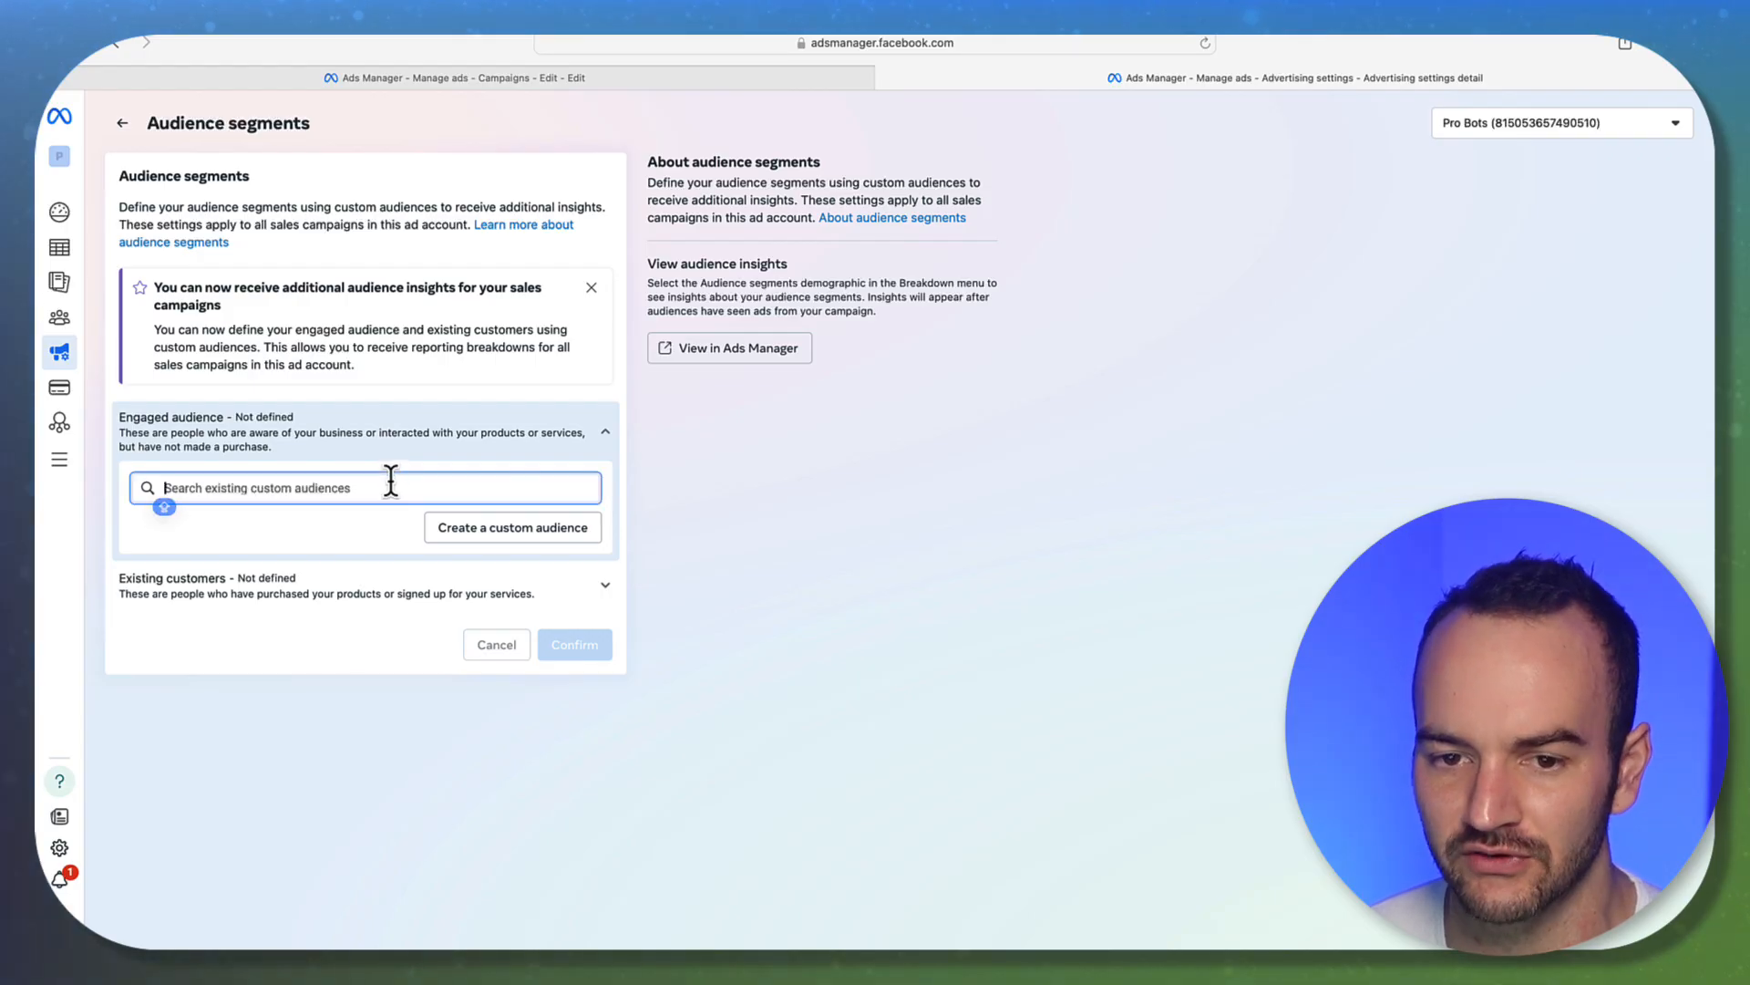
pyautogui.click(606, 550)
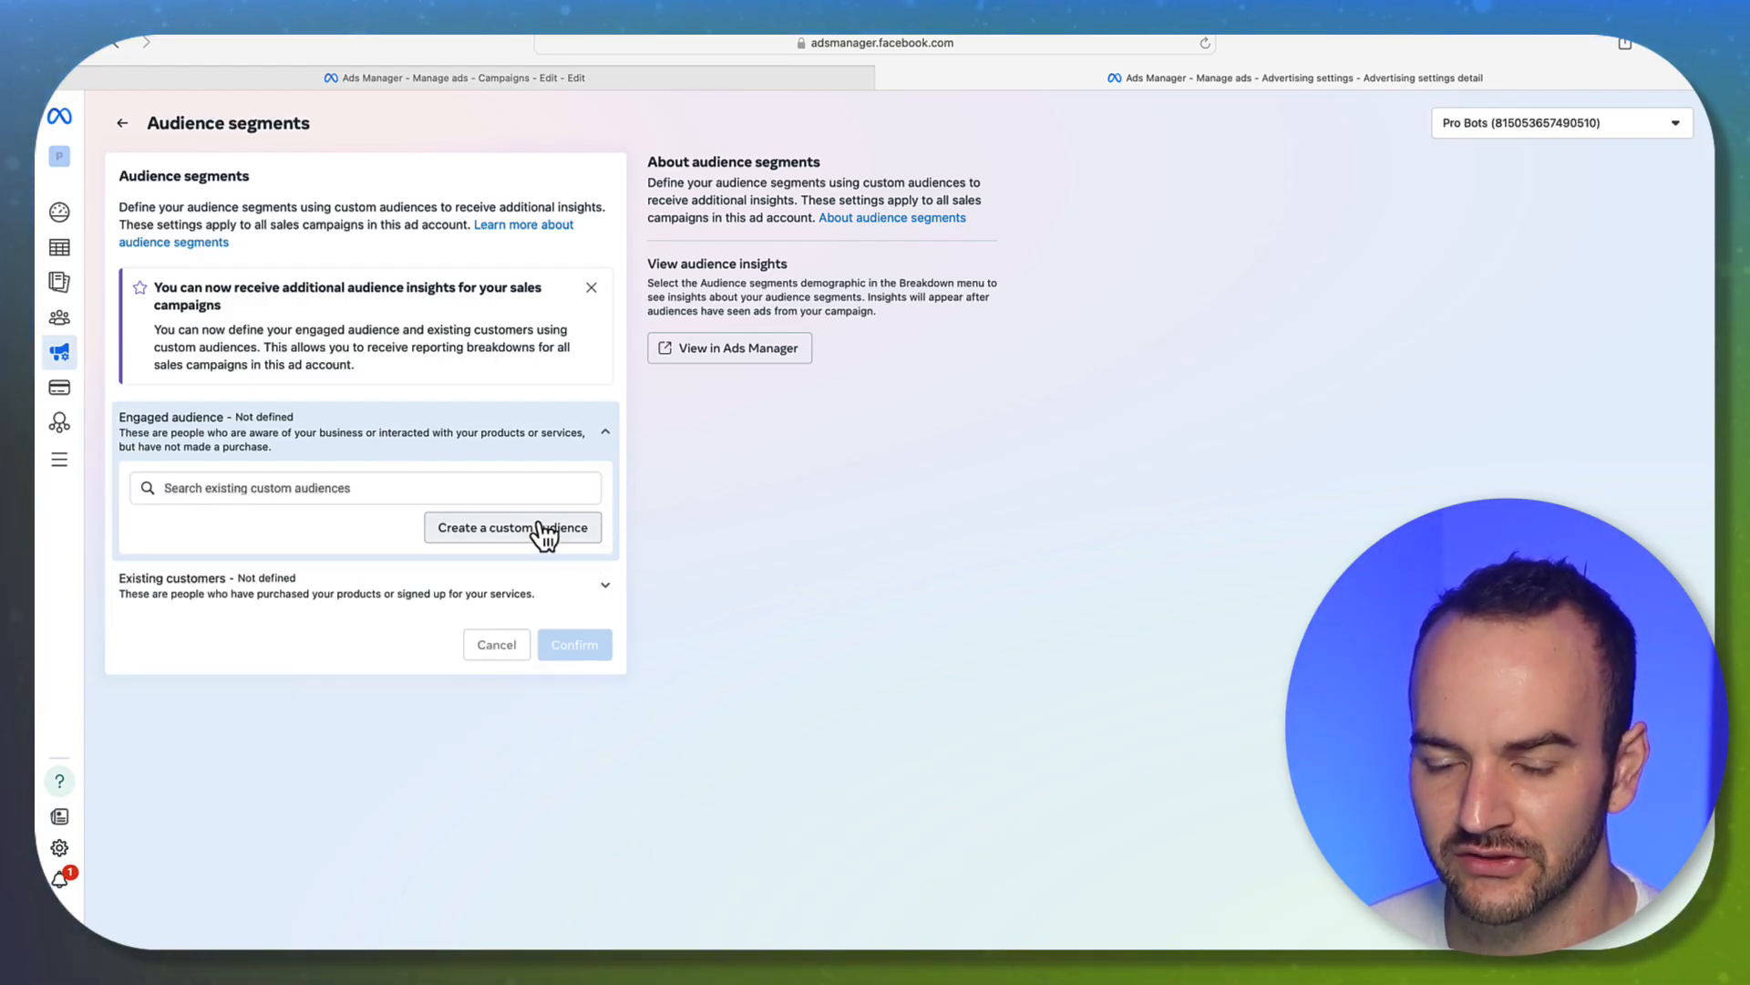
pyautogui.click(477, 588)
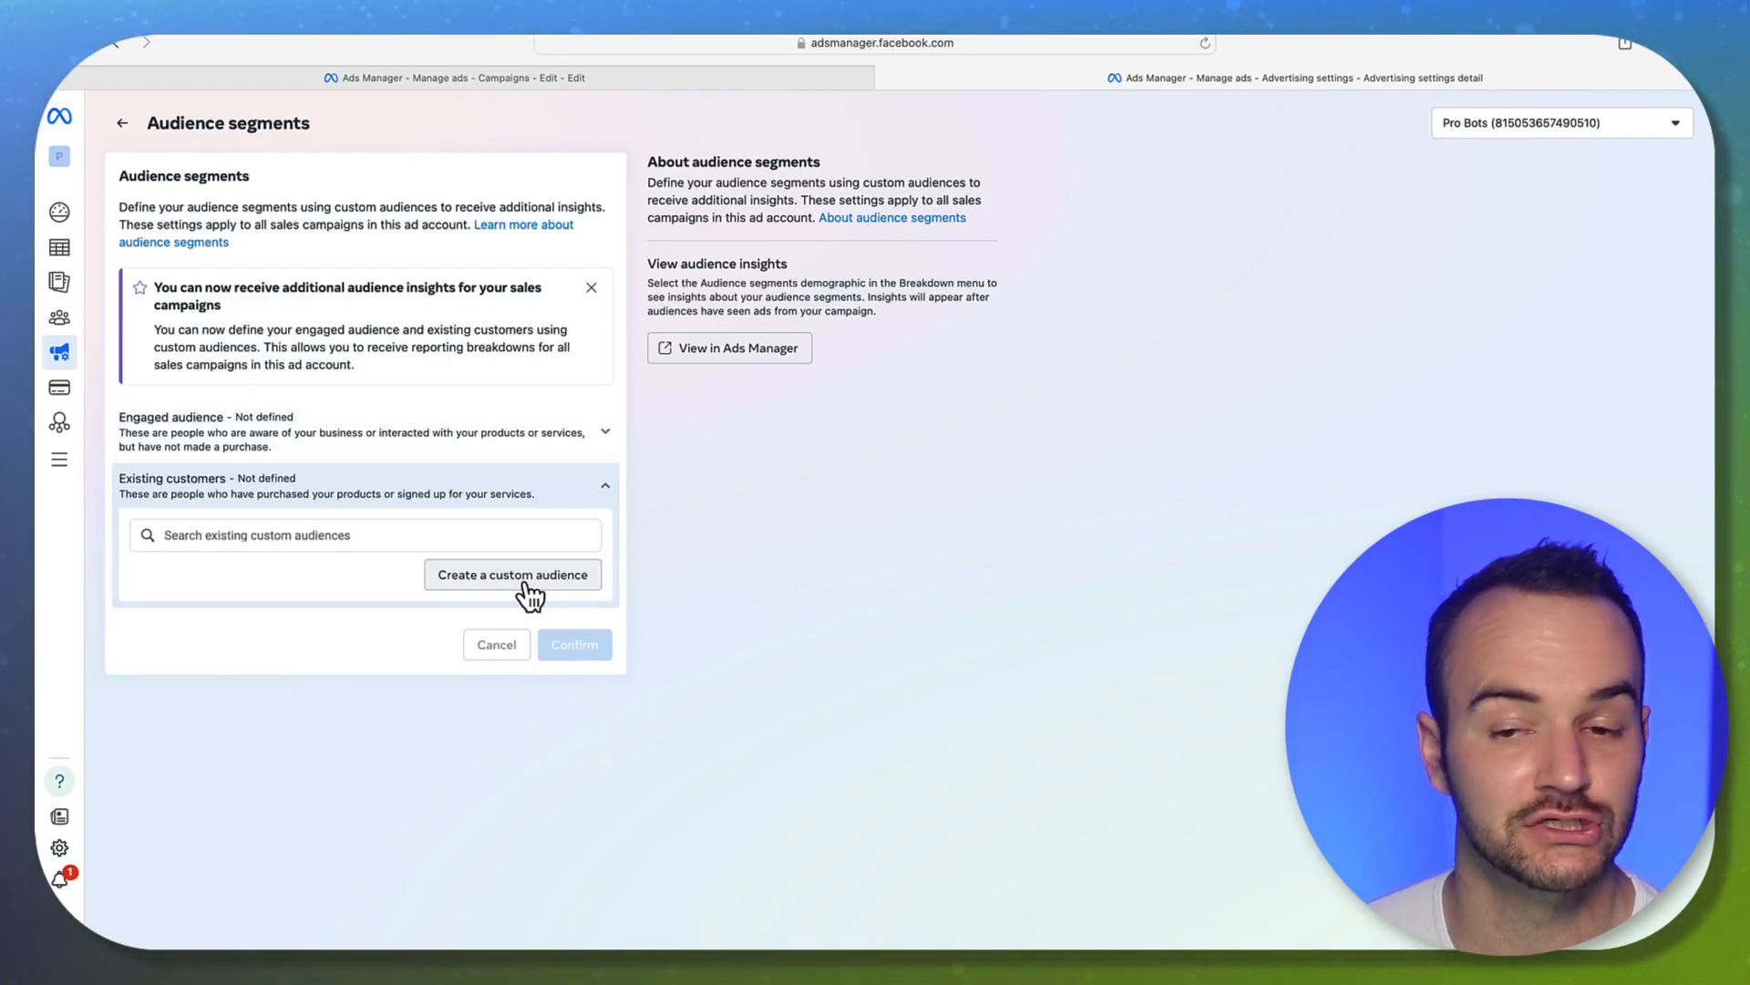
pyautogui.click(360, 486)
pyautogui.click(293, 445)
pyautogui.click(343, 486)
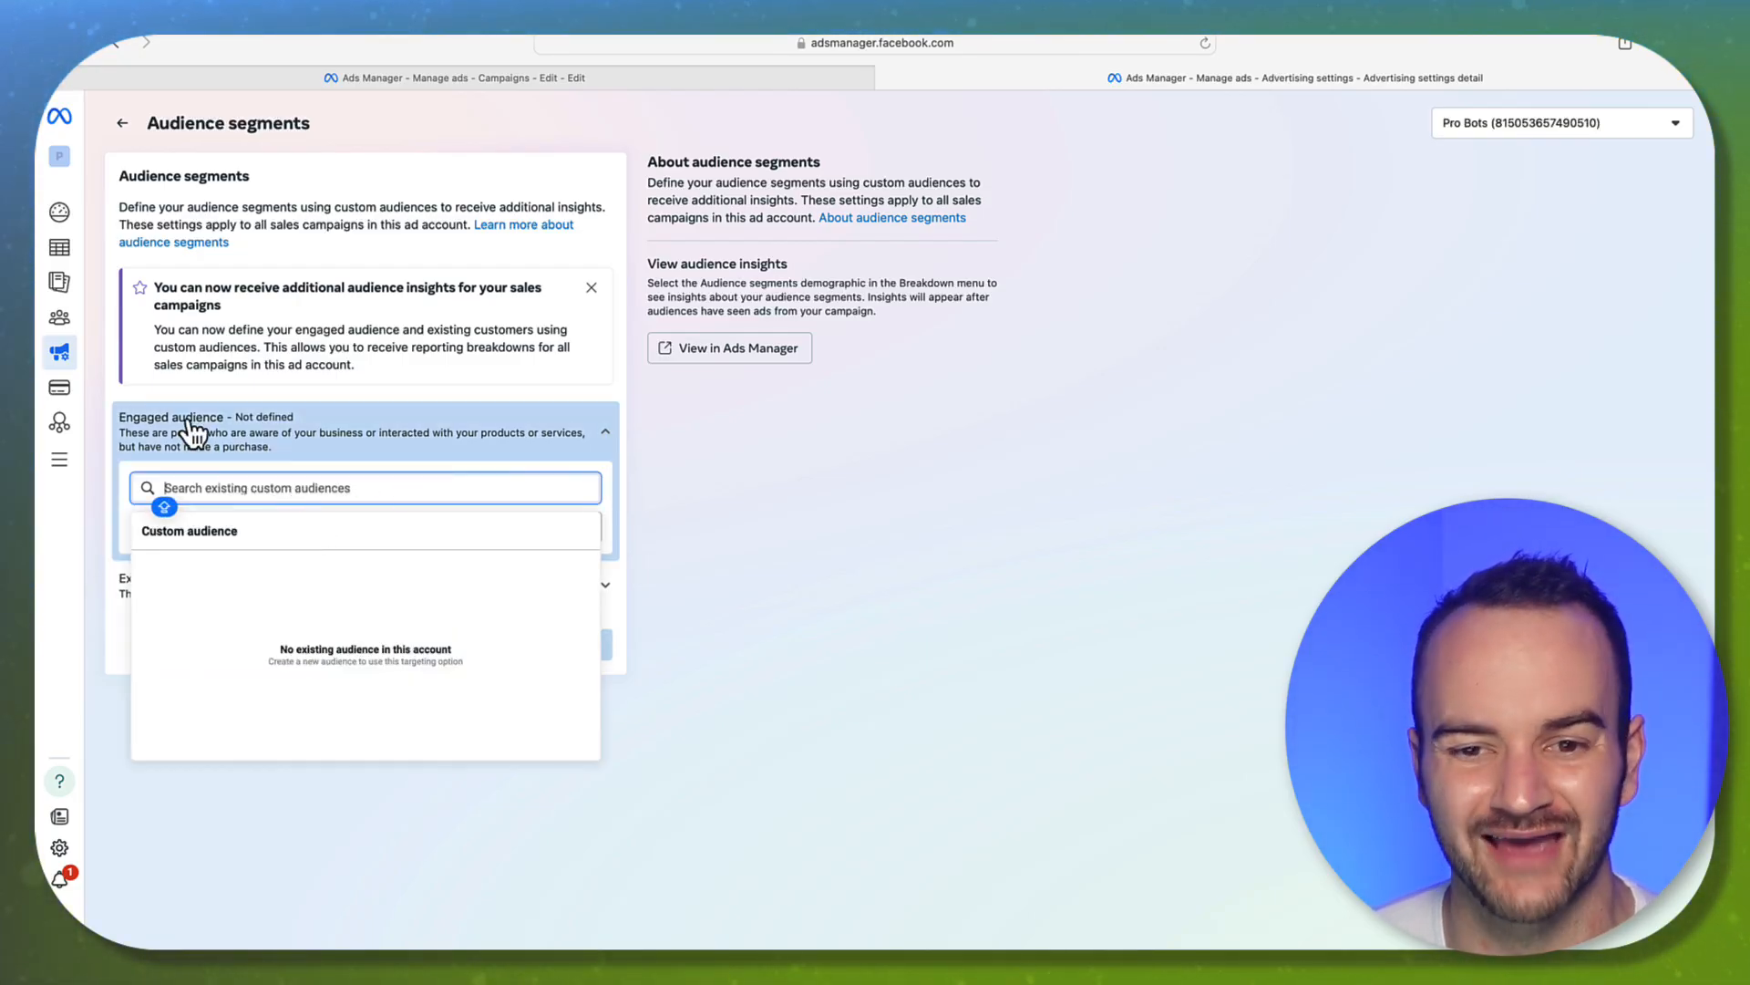
pyautogui.click(740, 437)
pyautogui.click(208, 598)
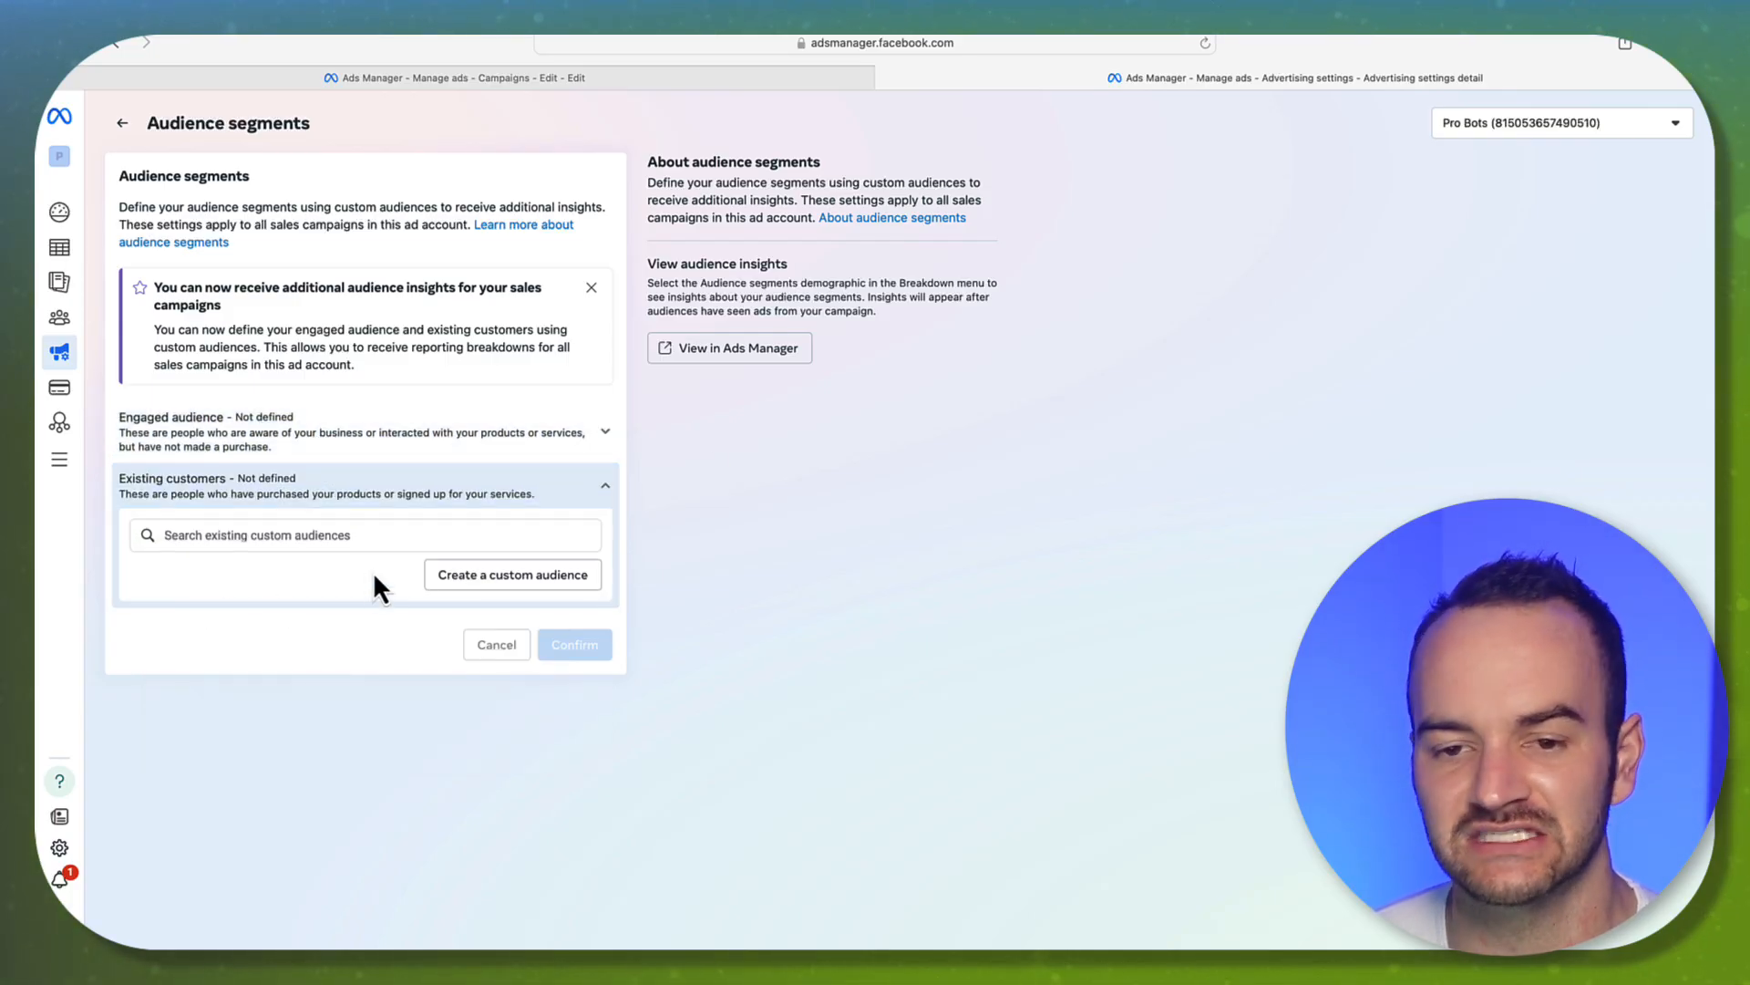
pyautogui.click(283, 540)
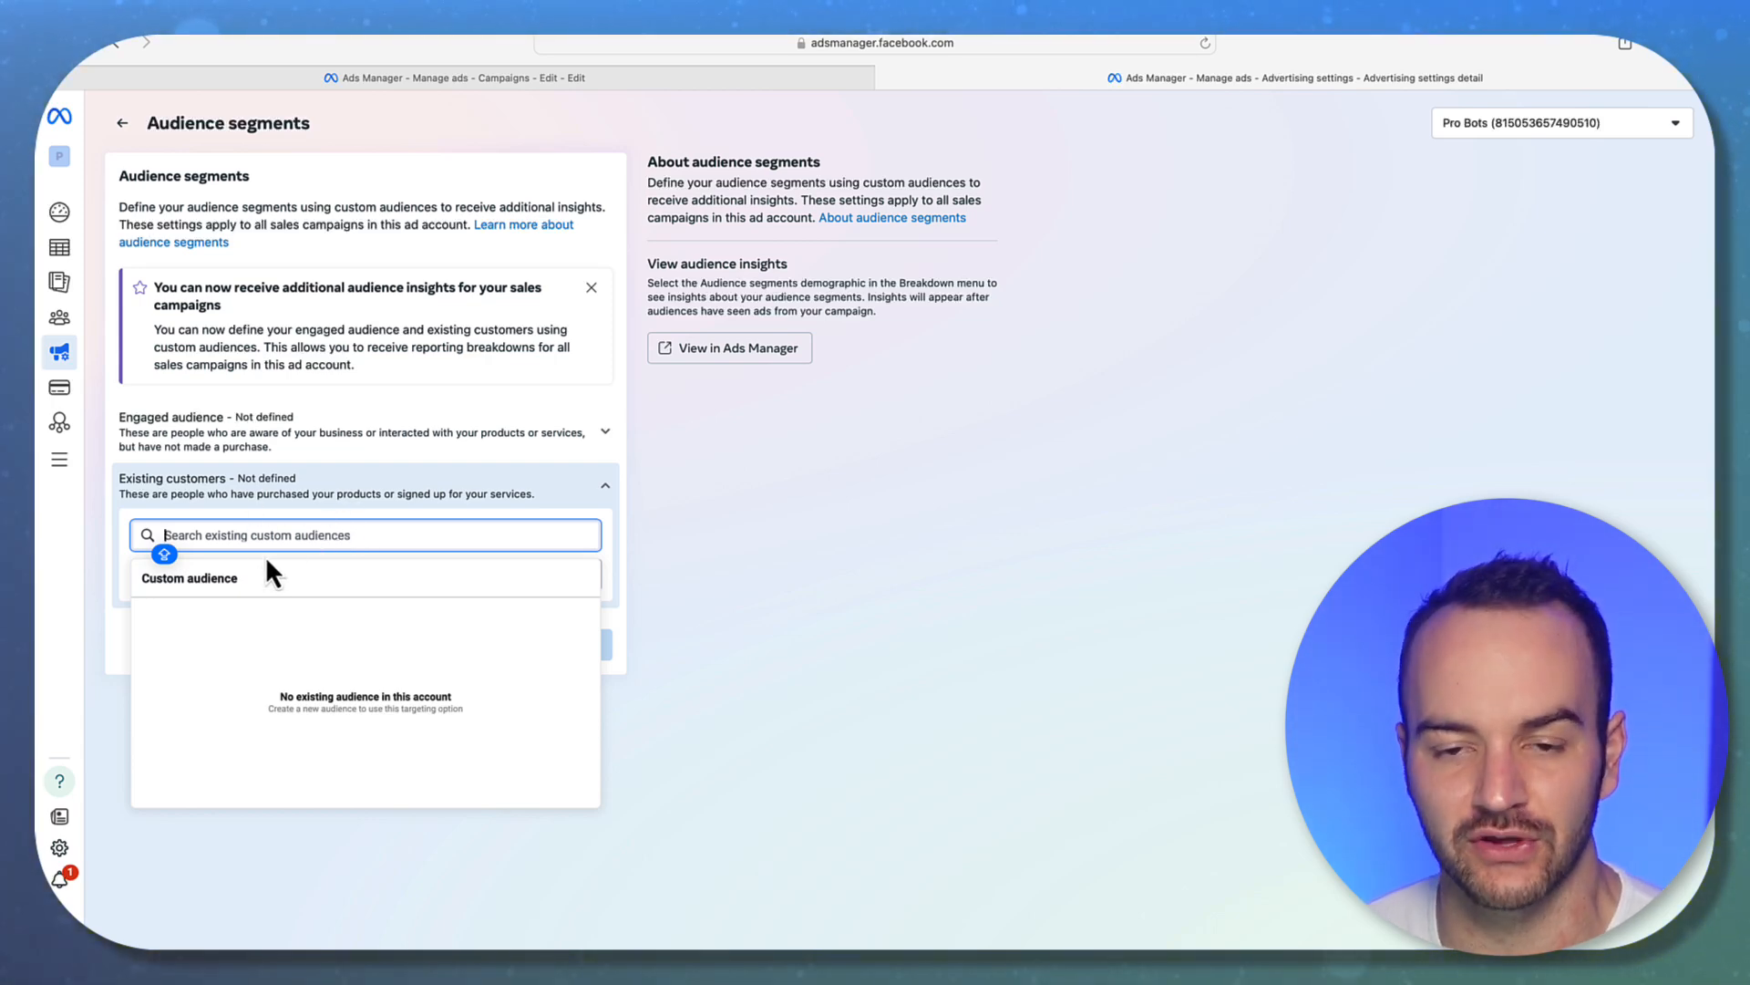
pyautogui.click(294, 451)
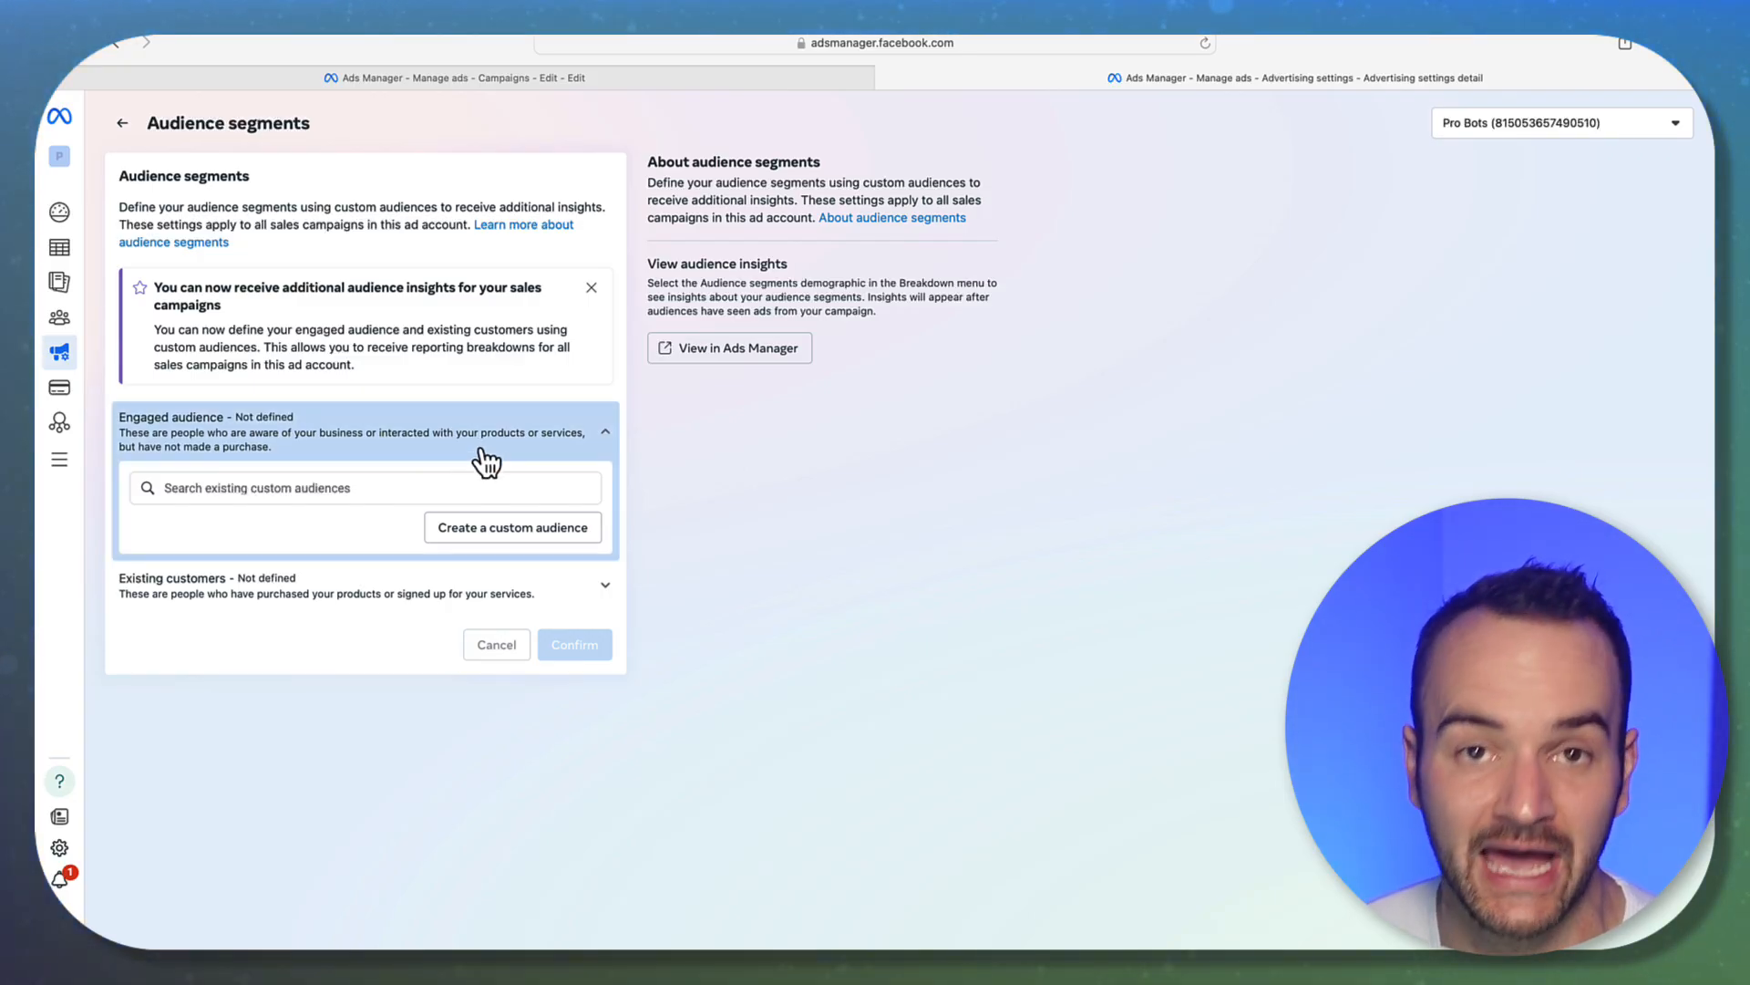
pyautogui.click(301, 581)
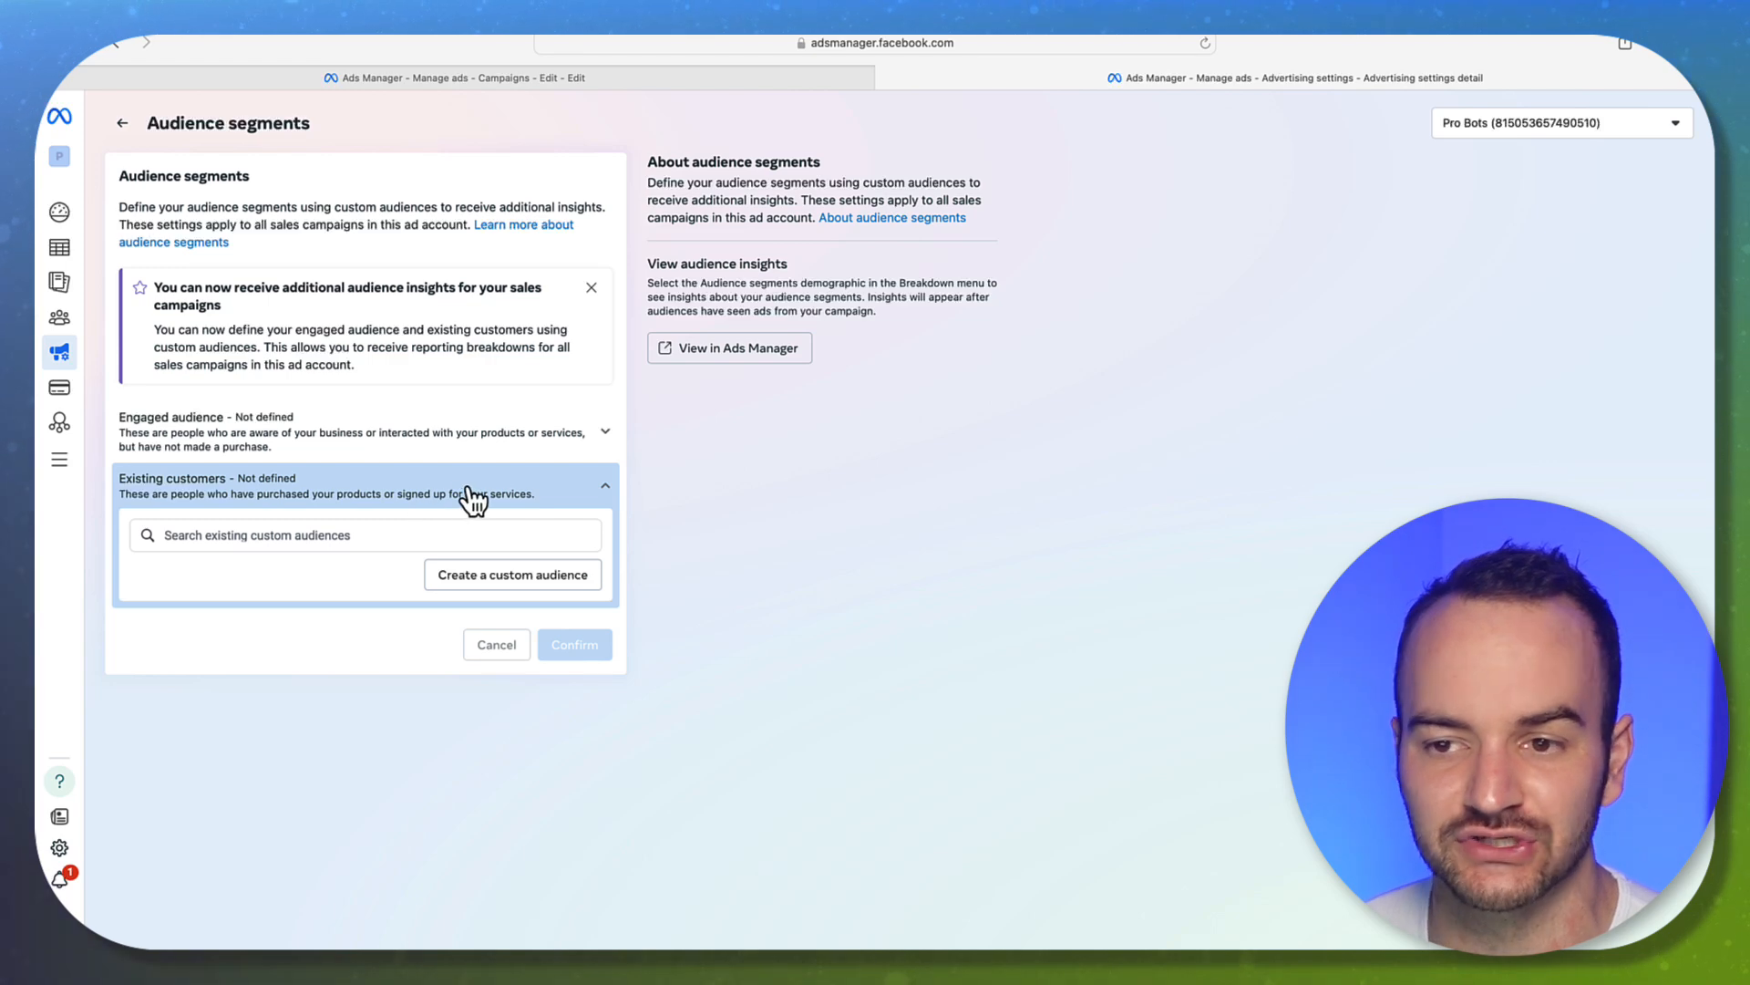
pyautogui.click(295, 522)
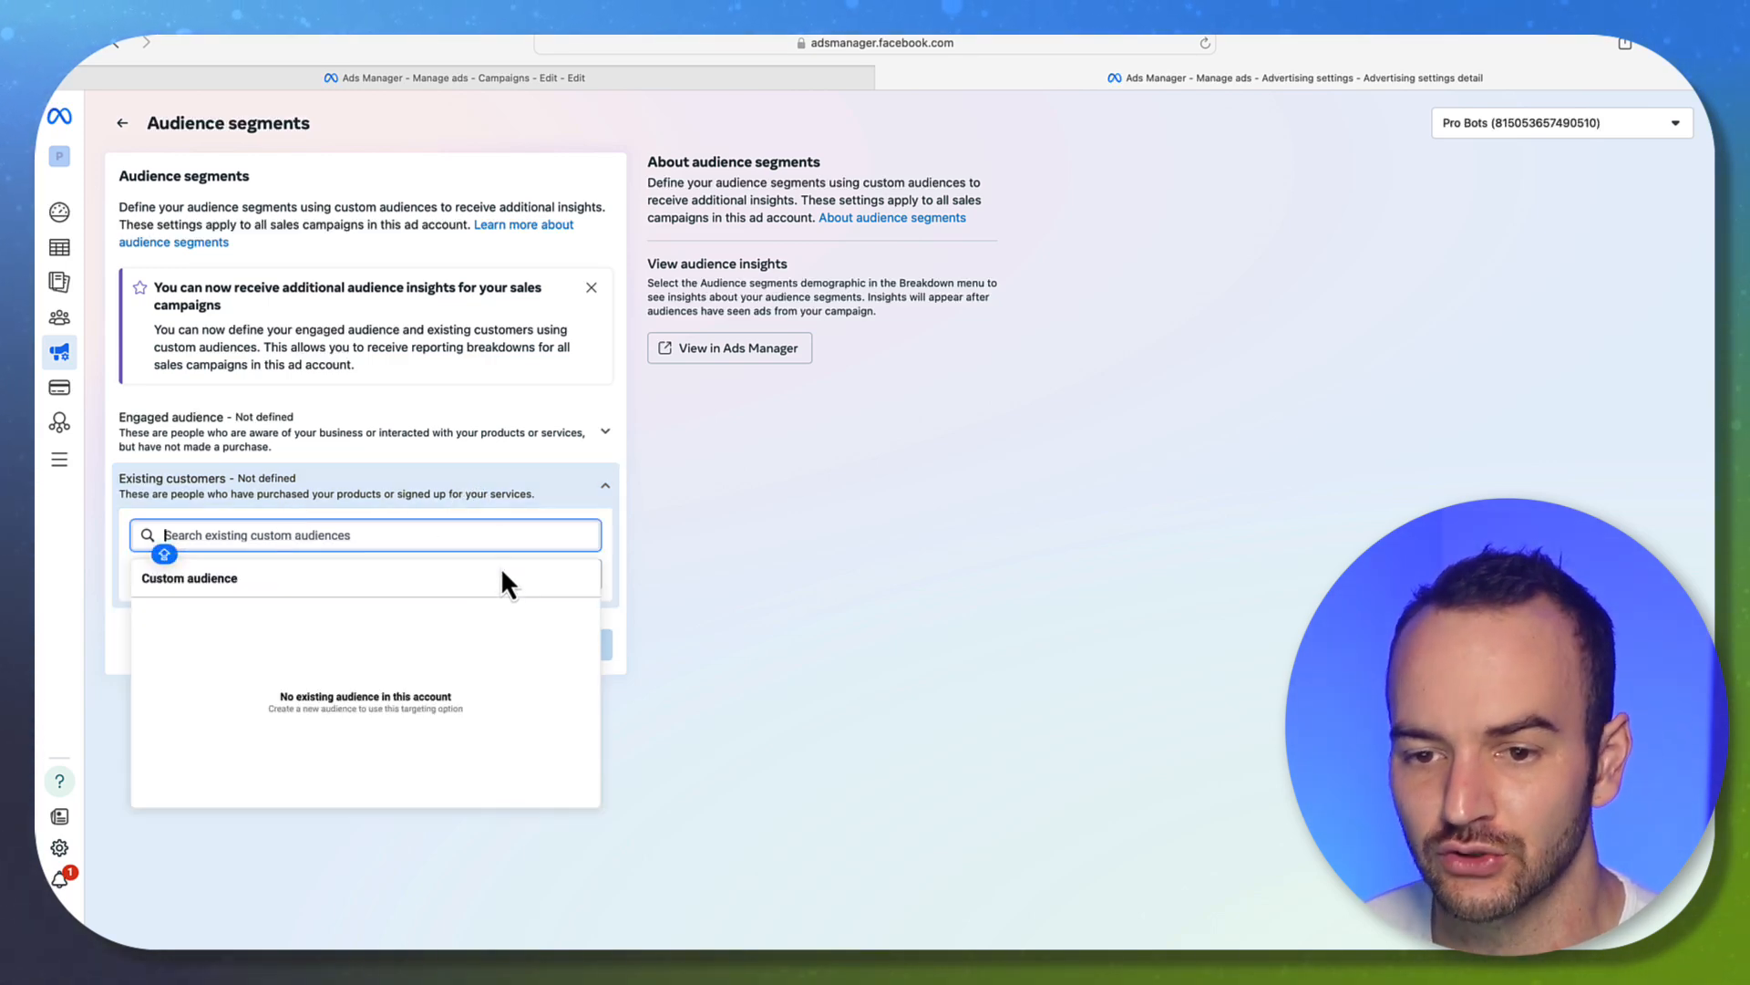
# Try to start creating a custom audience from the Existing customers and Engaged audience segments.
pyautogui.click(634, 588)
pyautogui.click(597, 588)
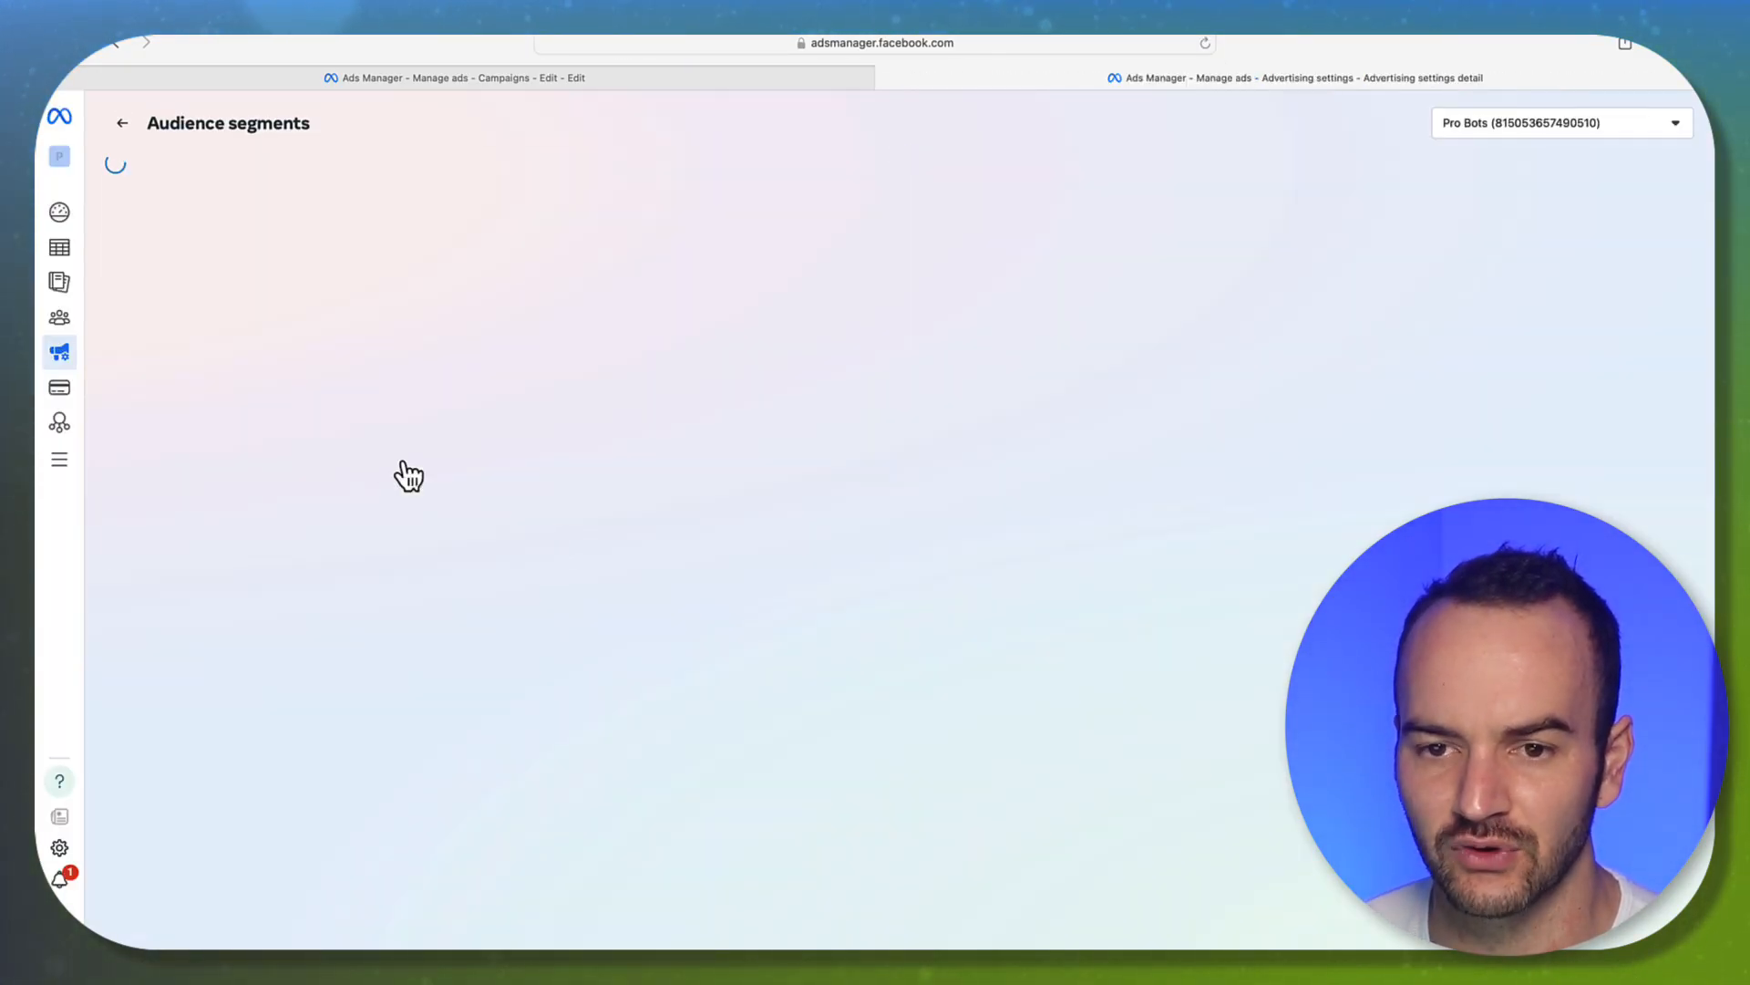
pyautogui.click(447, 436)
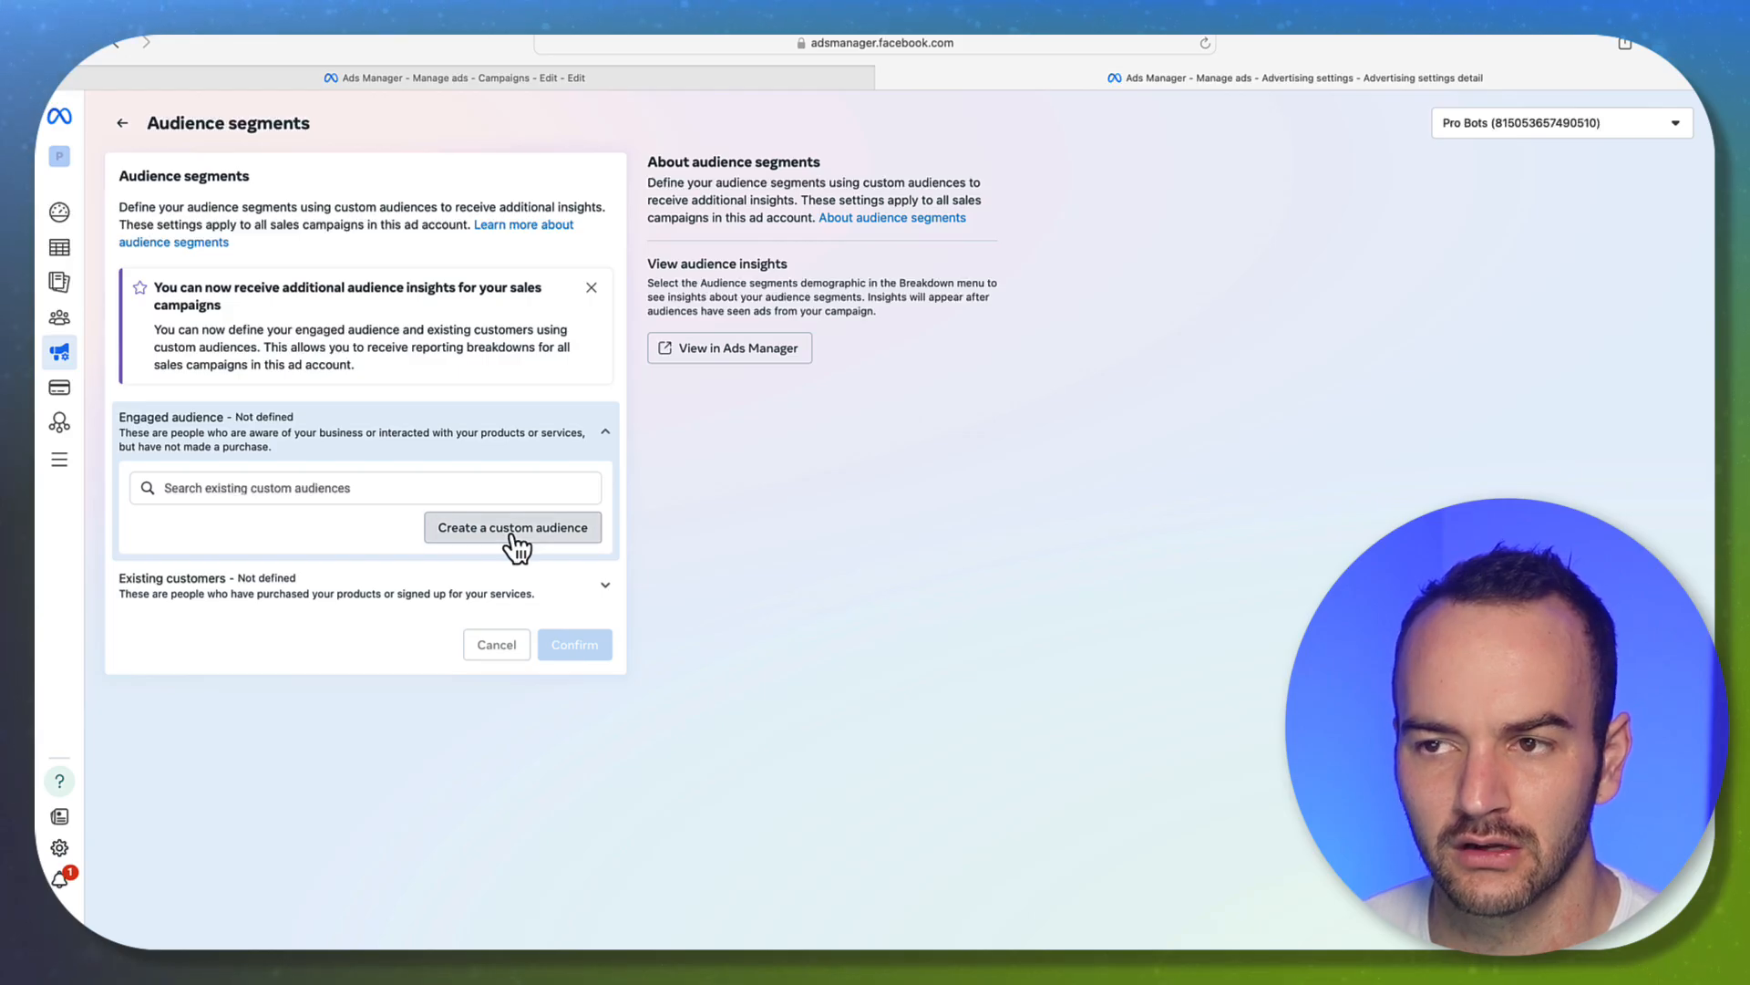
pyautogui.rightClick(510, 535)
pyautogui.click(491, 539)
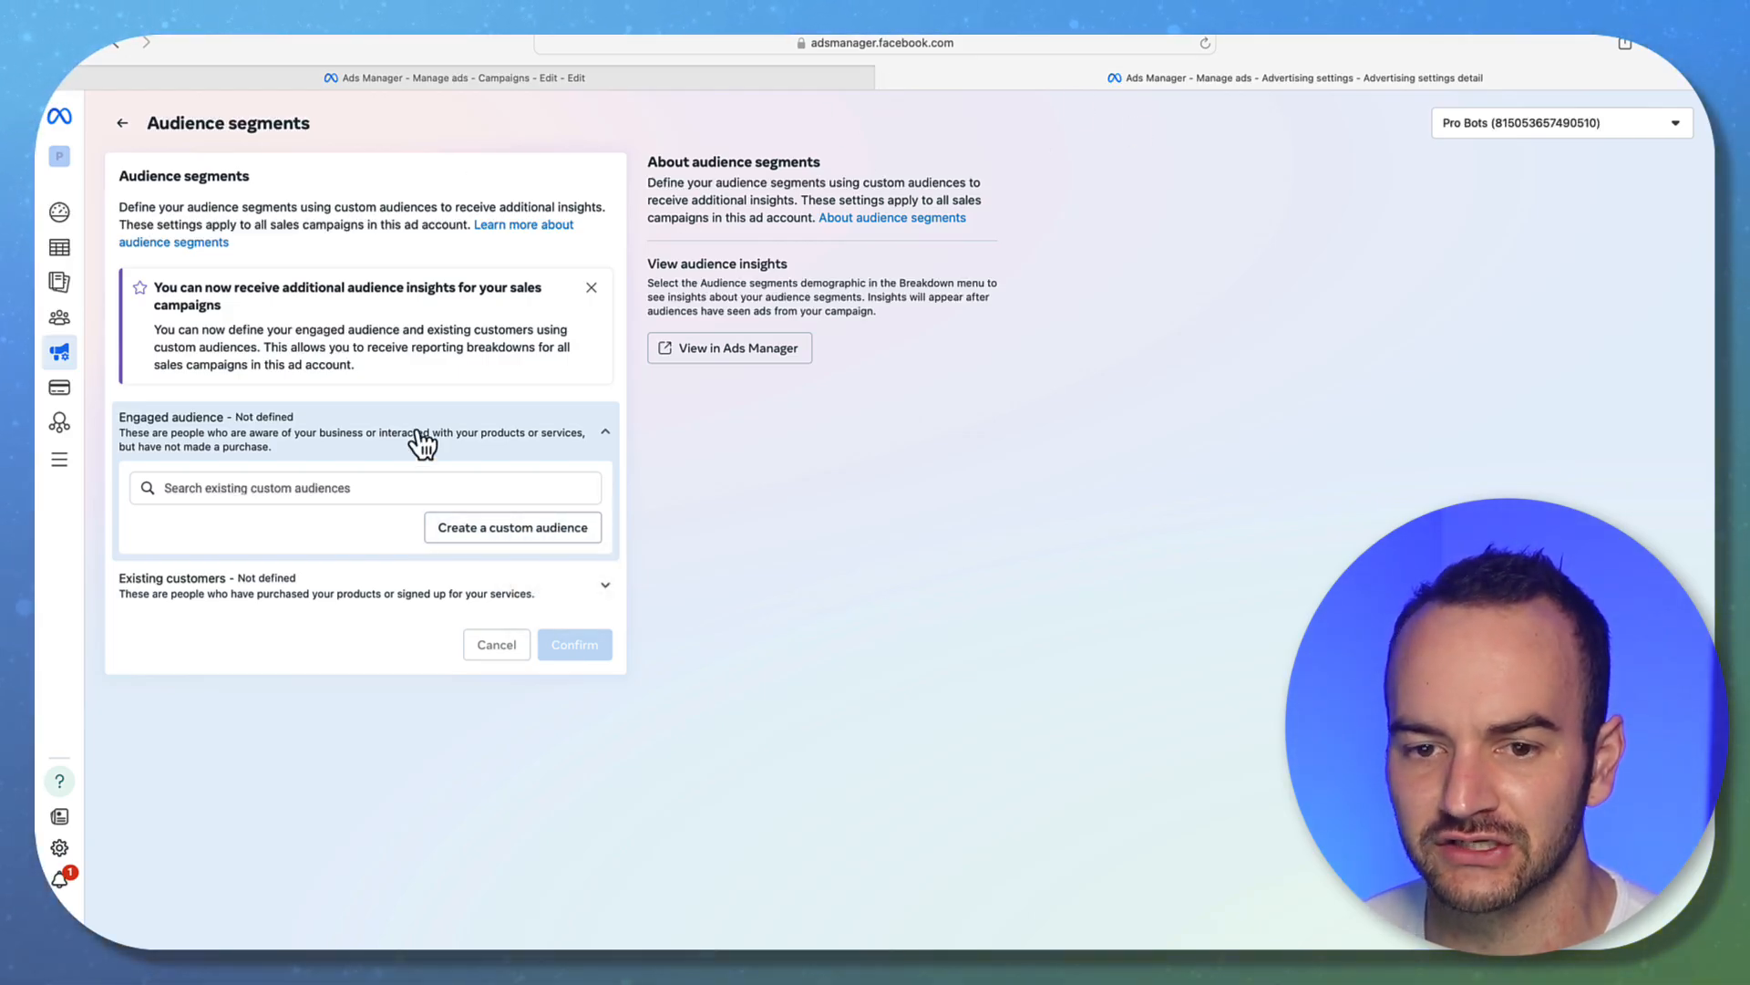
# Check both audience segments for existing custom audiences, and close the audience segments page to return to the campaign.
pyautogui.click(253, 488)
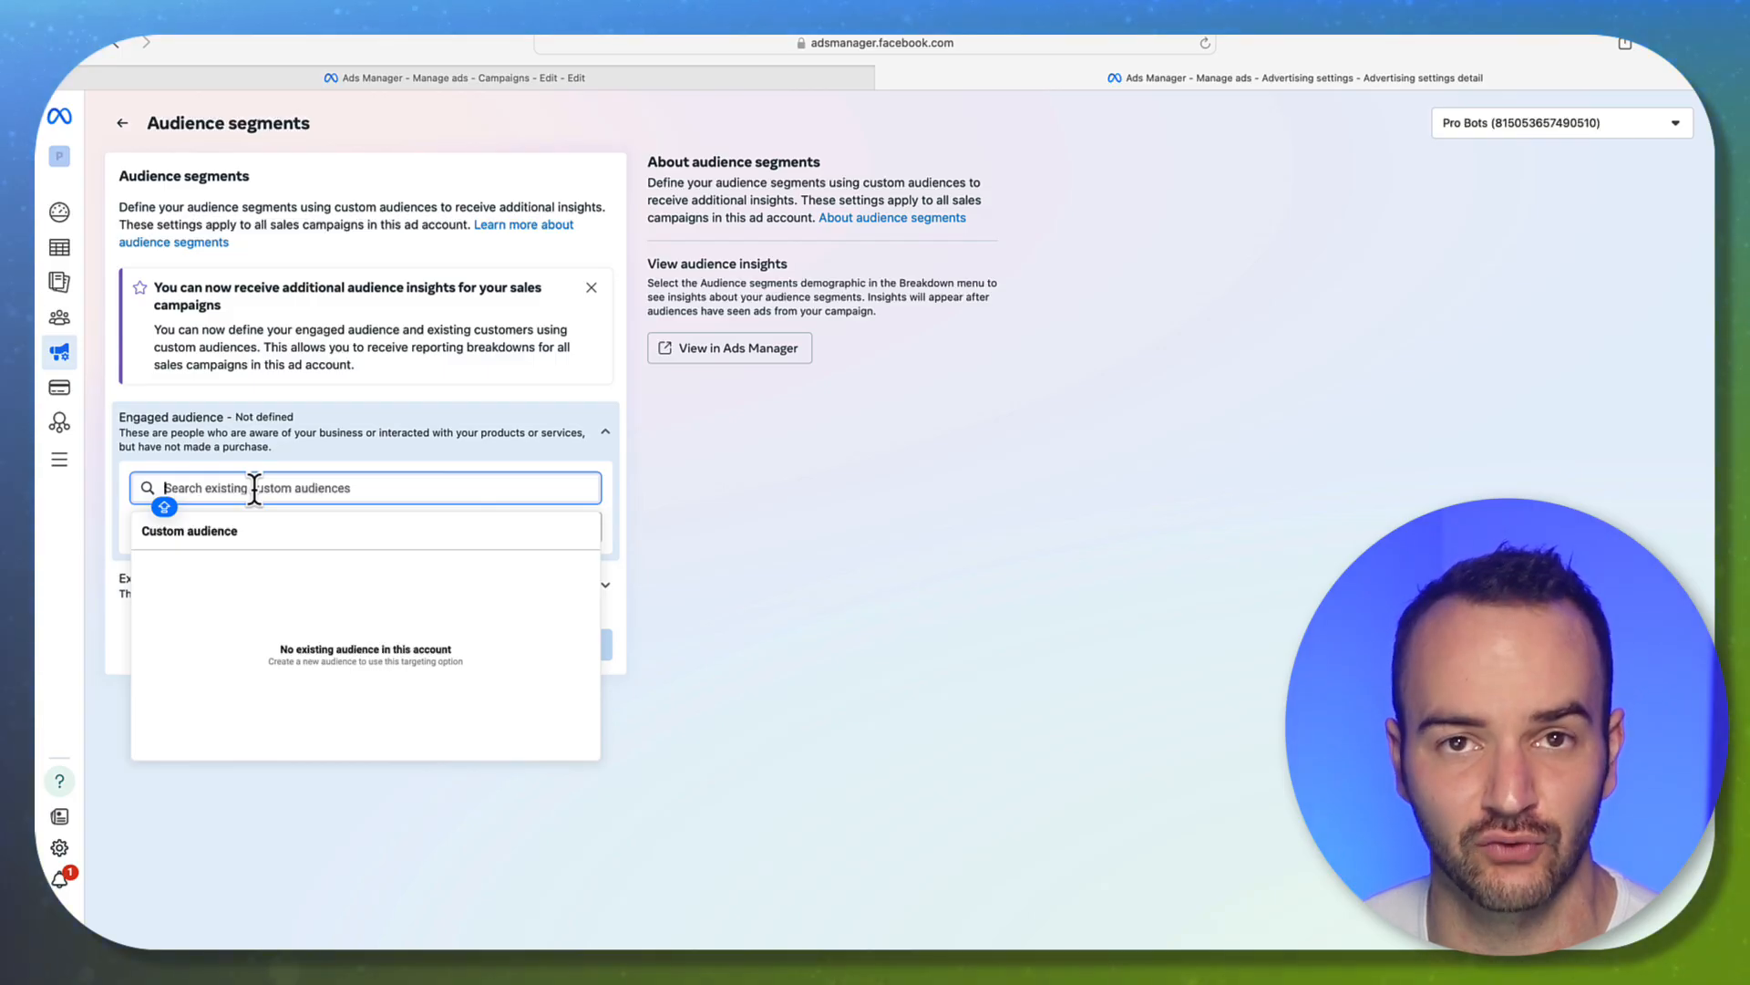
pyautogui.click(872, 473)
pyautogui.click(264, 601)
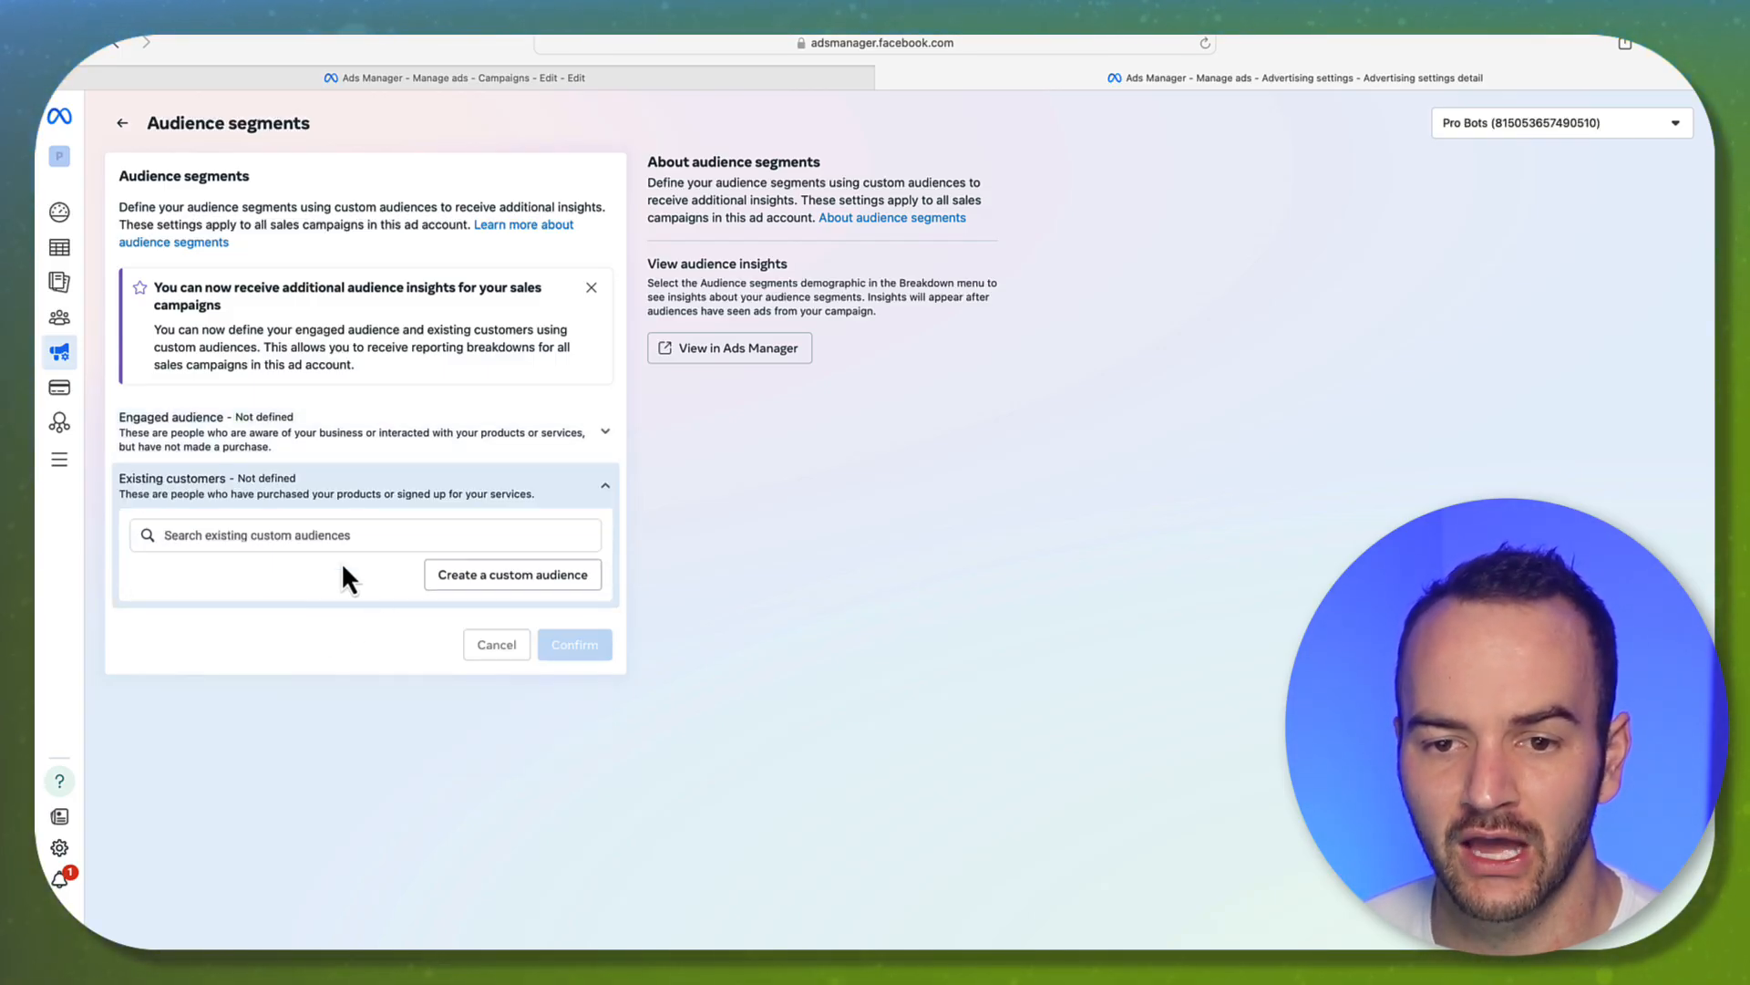
pyautogui.click(341, 534)
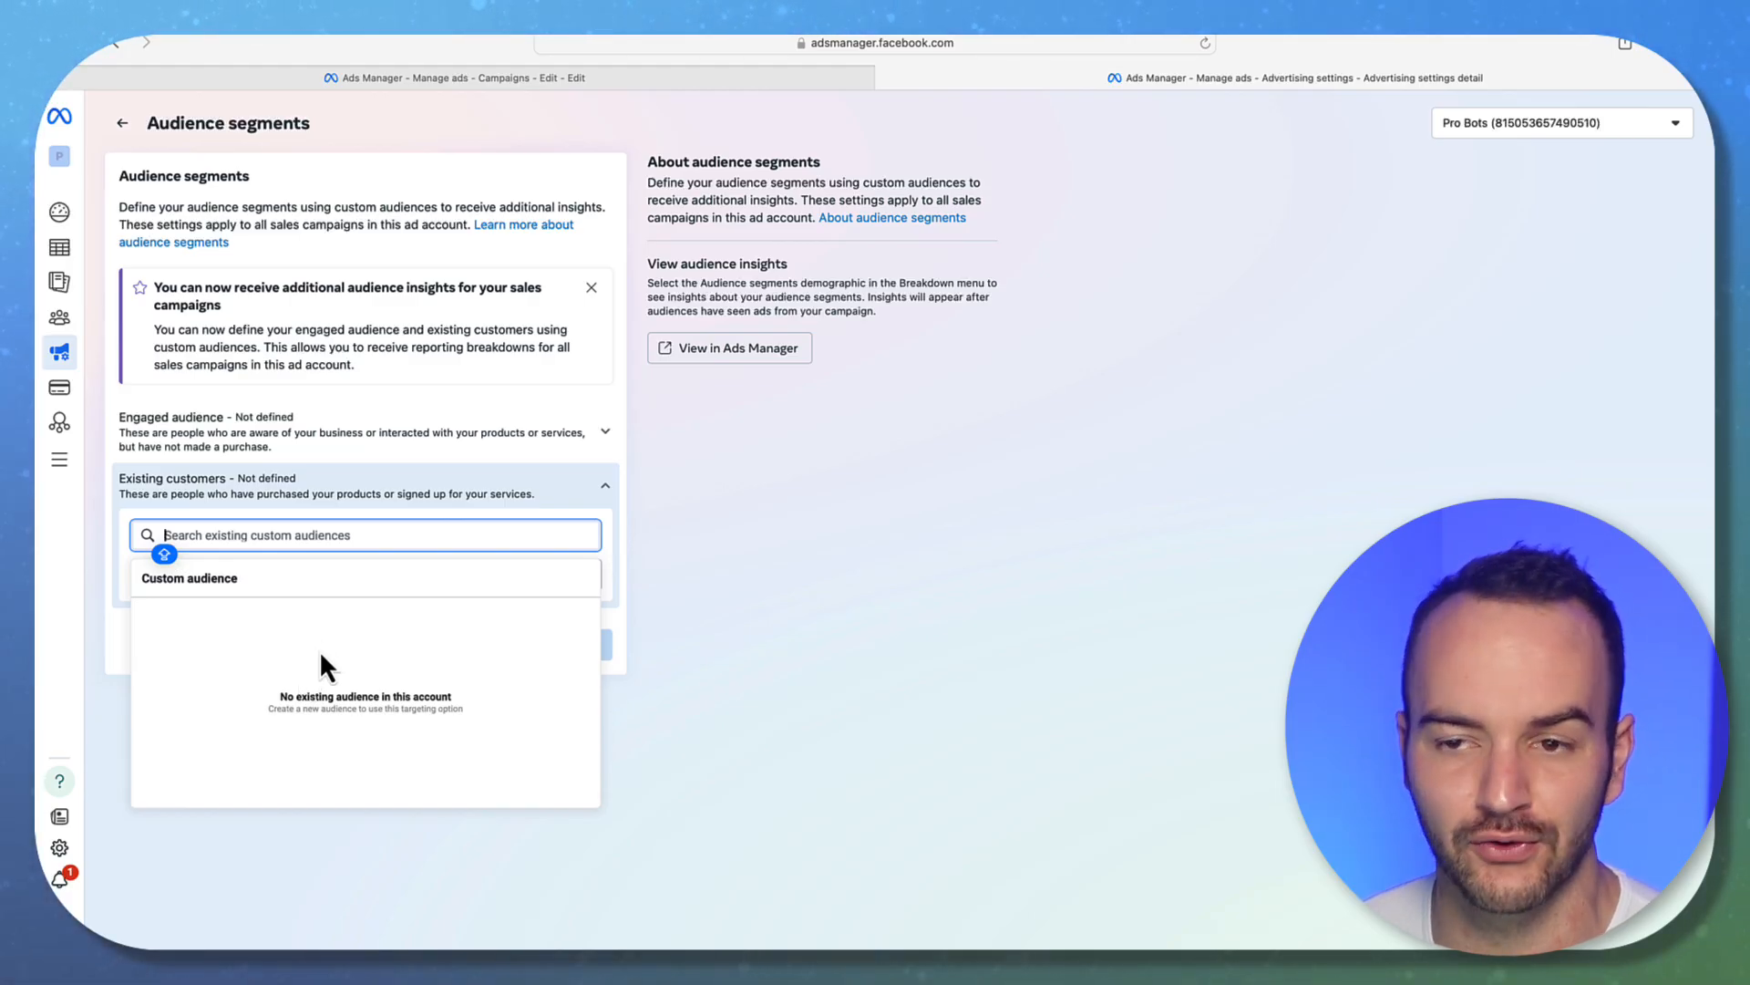
pyautogui.click(822, 550)
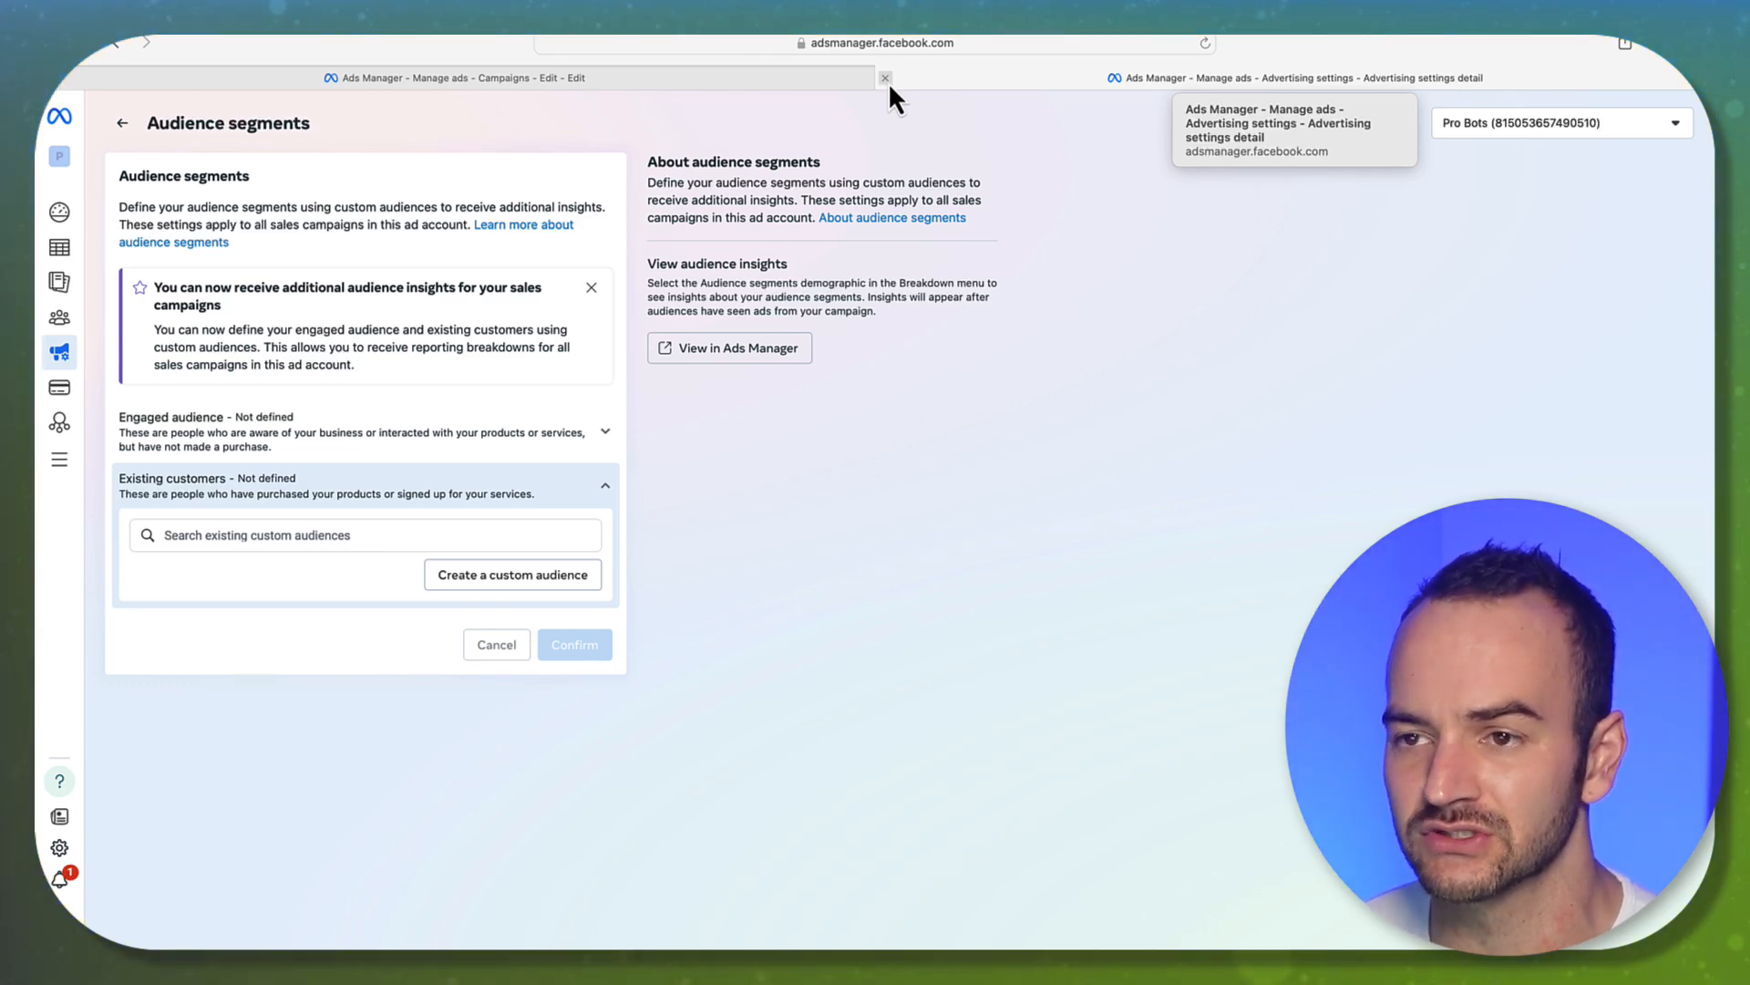
pyautogui.click(886, 79)
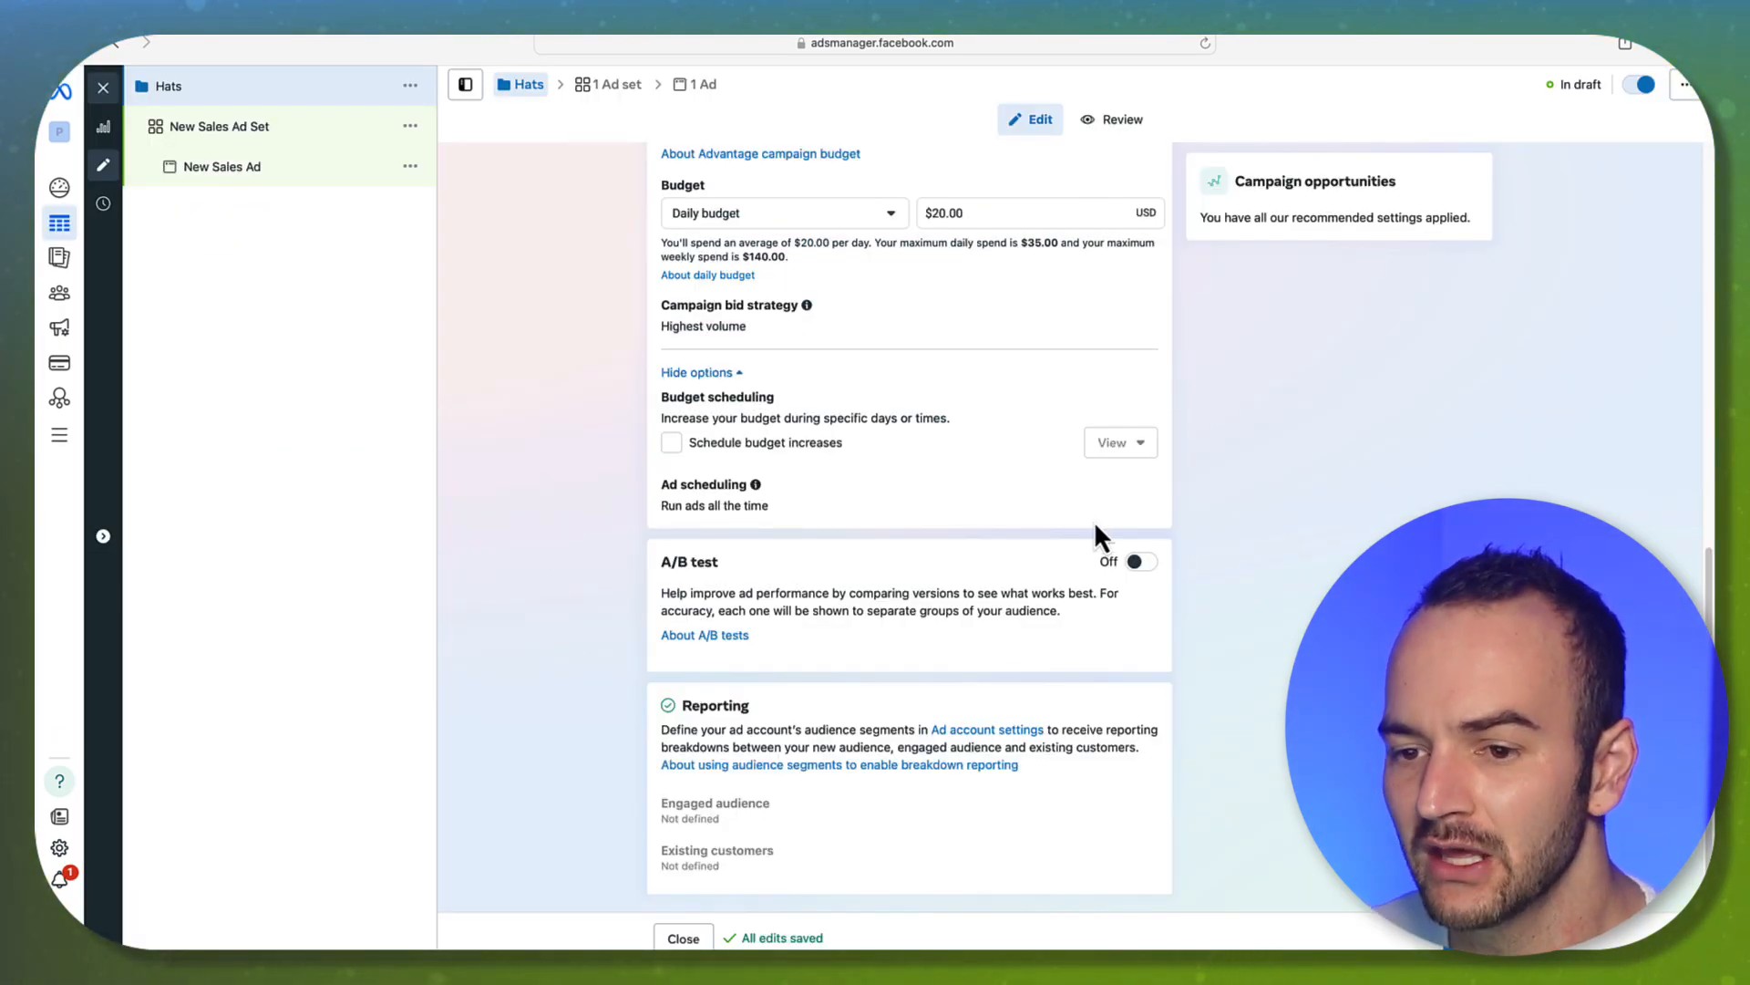
# Review the special ad categories for the Hats campaign without declaring one, and continue to its ad set.
pyautogui.scroll(5, 1101, 538)
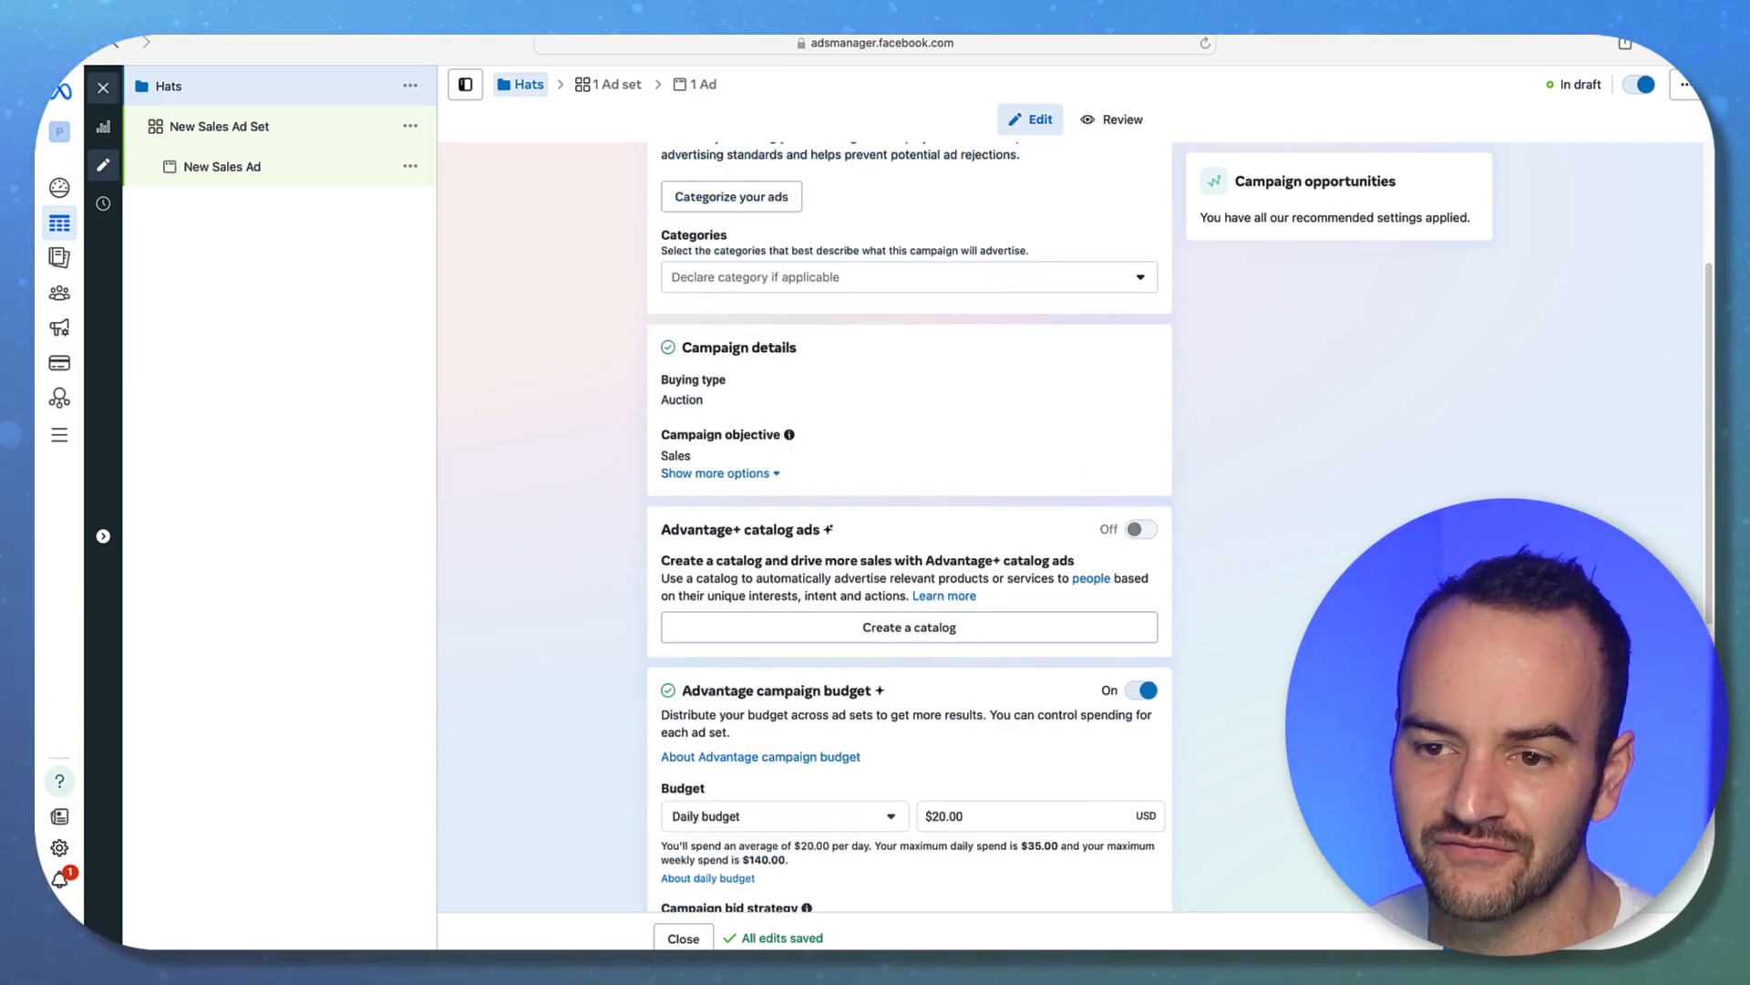
pyautogui.click(841, 283)
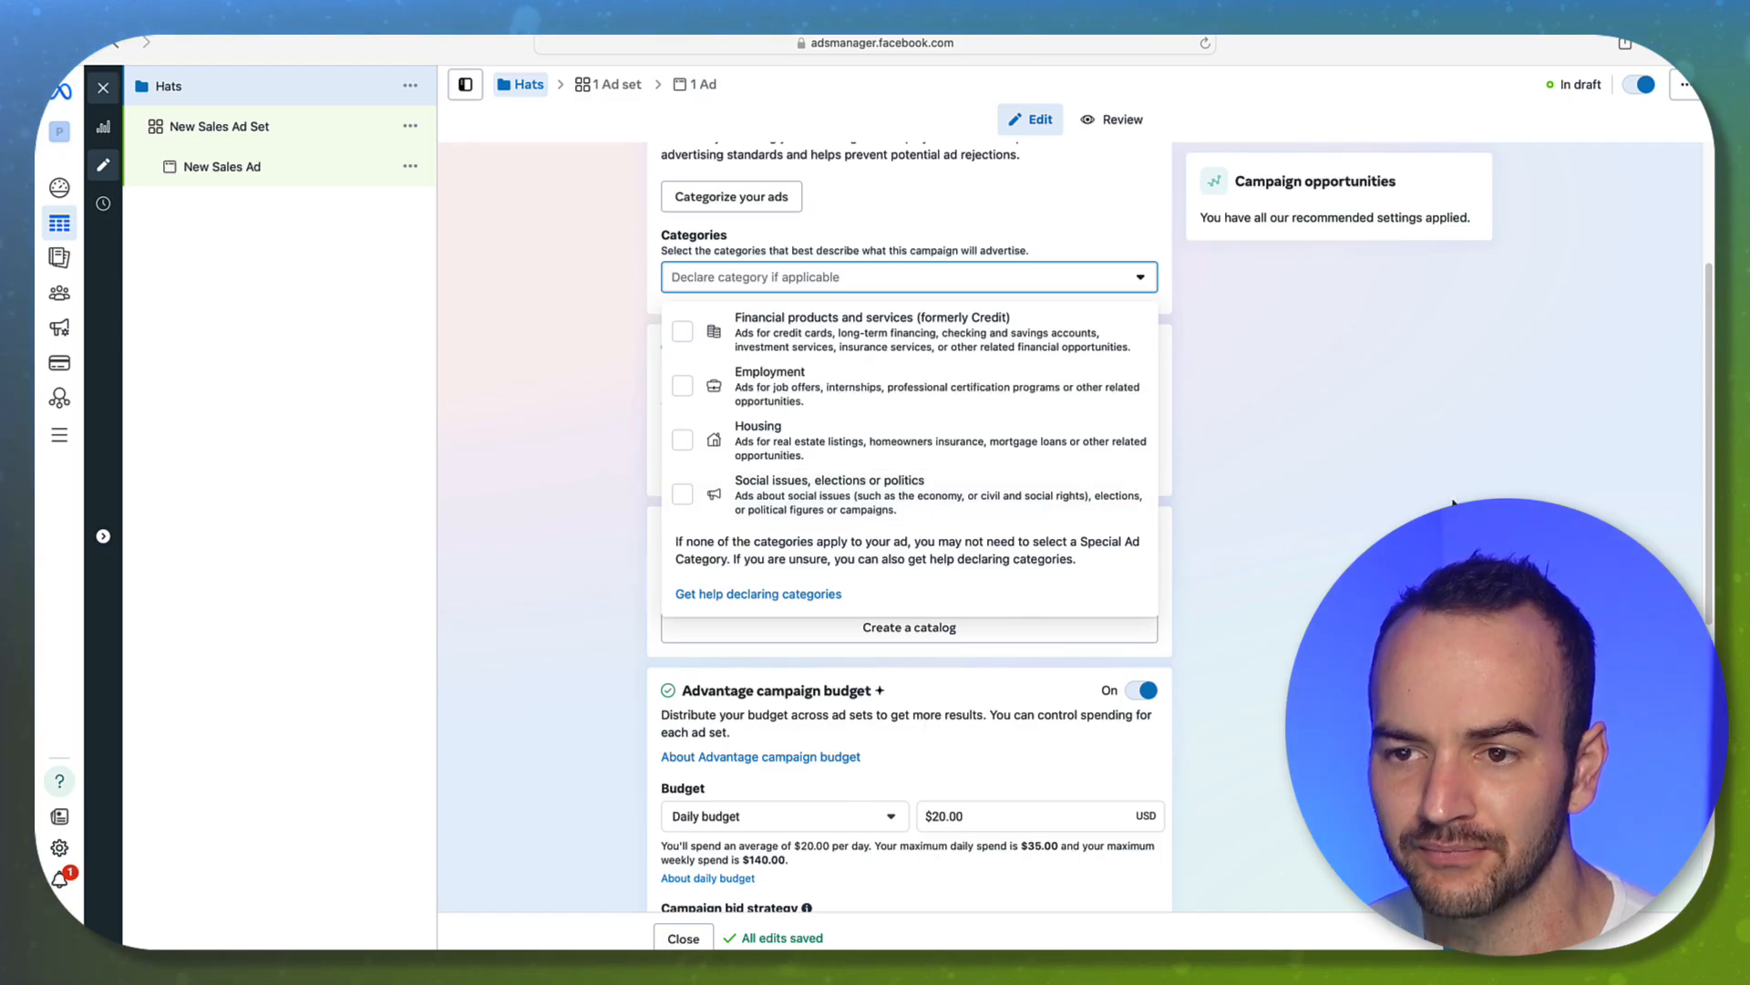
pyautogui.click(1269, 447)
pyautogui.scroll(3, 988, 445)
pyautogui.scroll(-6, 1003, 583)
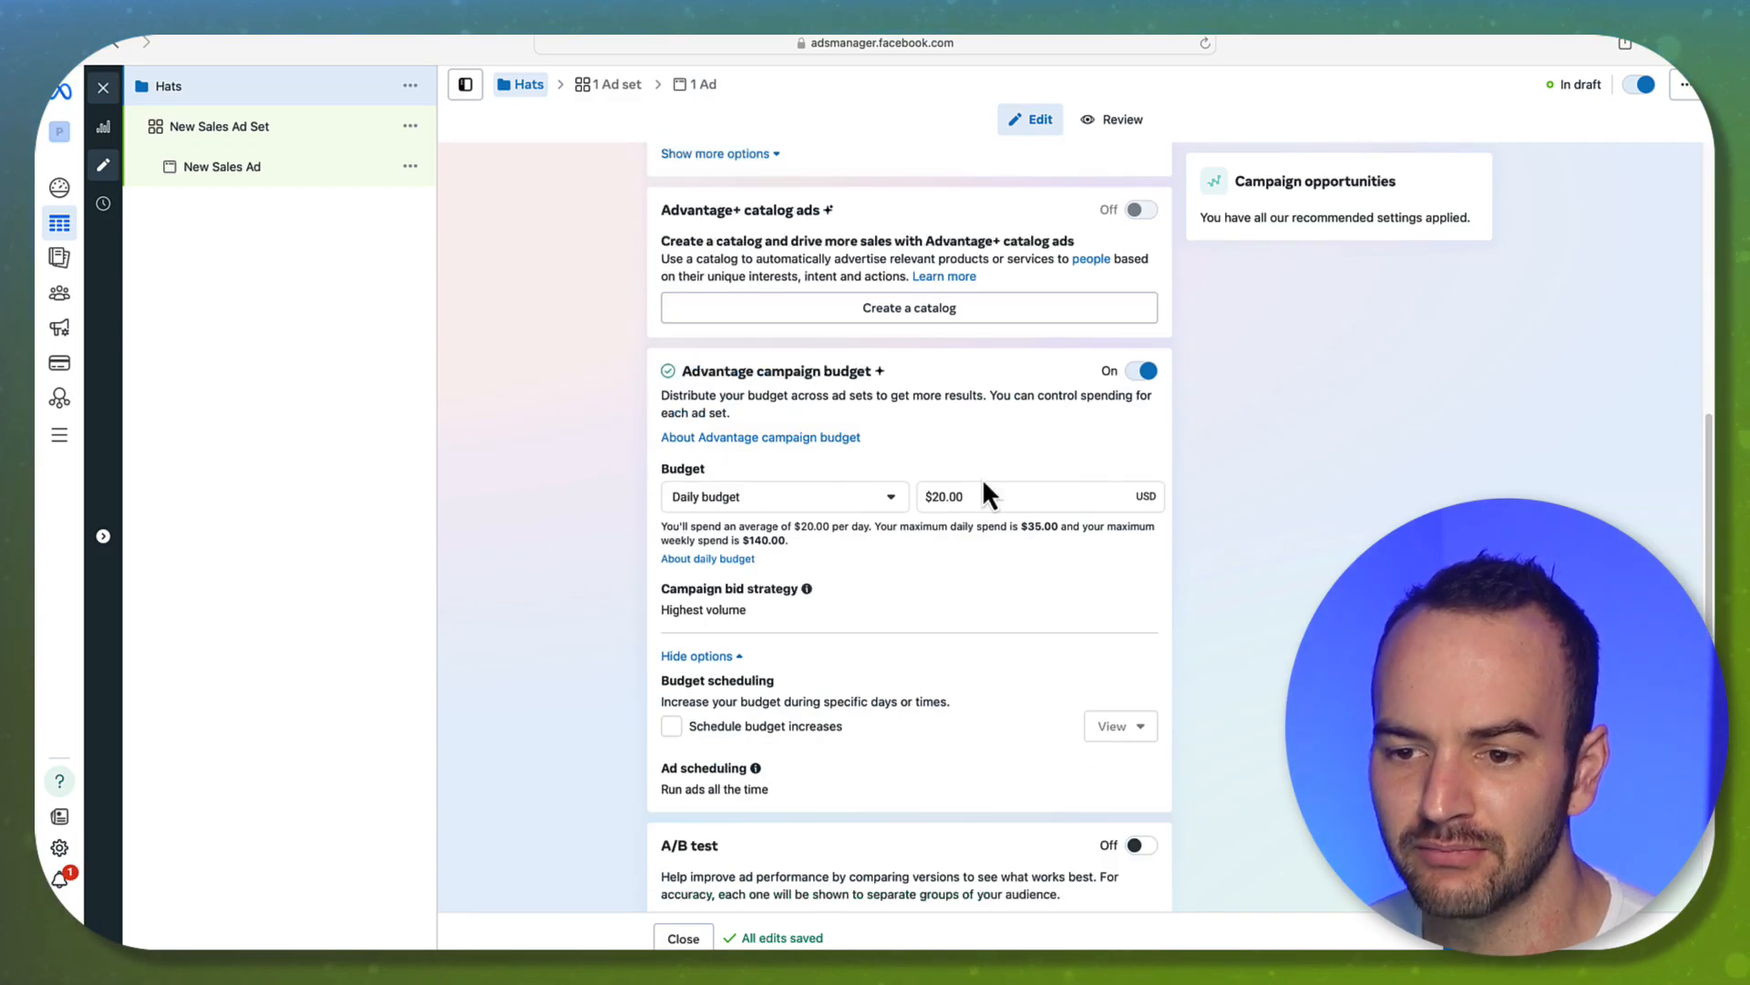
pyautogui.scroll(-3, 984, 492)
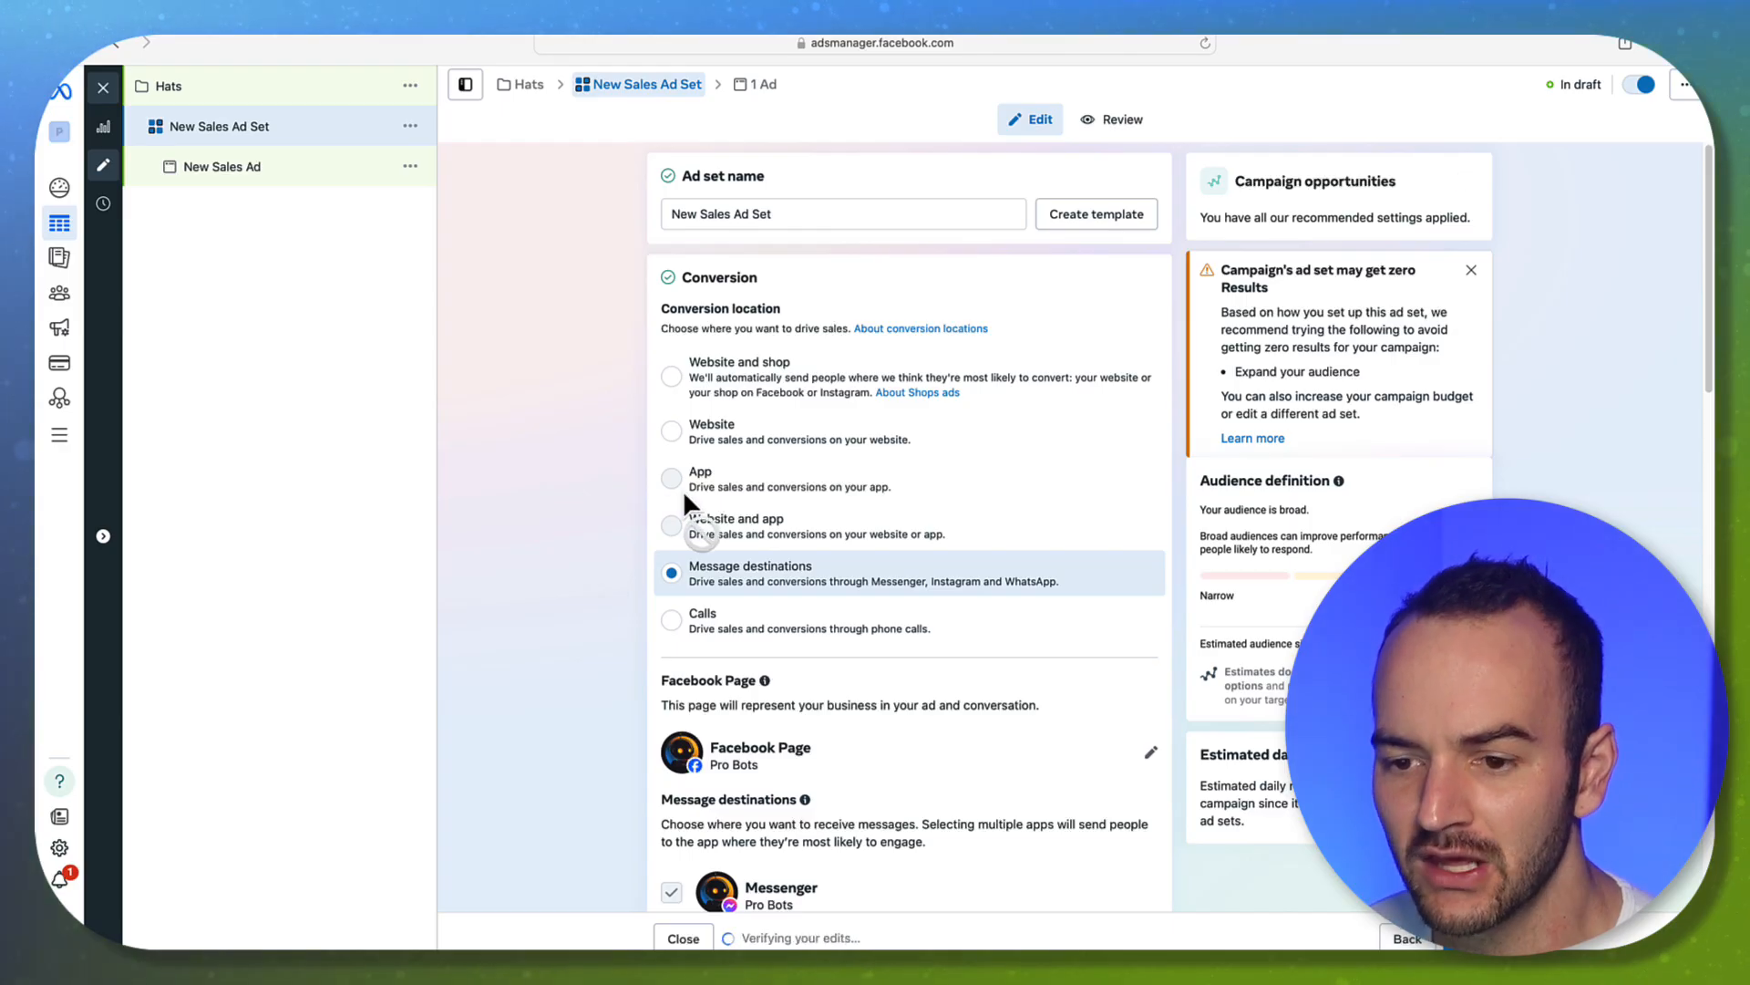
# Try the Website and shop, Message destinations and Website conversion locations for the ad set.
pyautogui.click(737, 388)
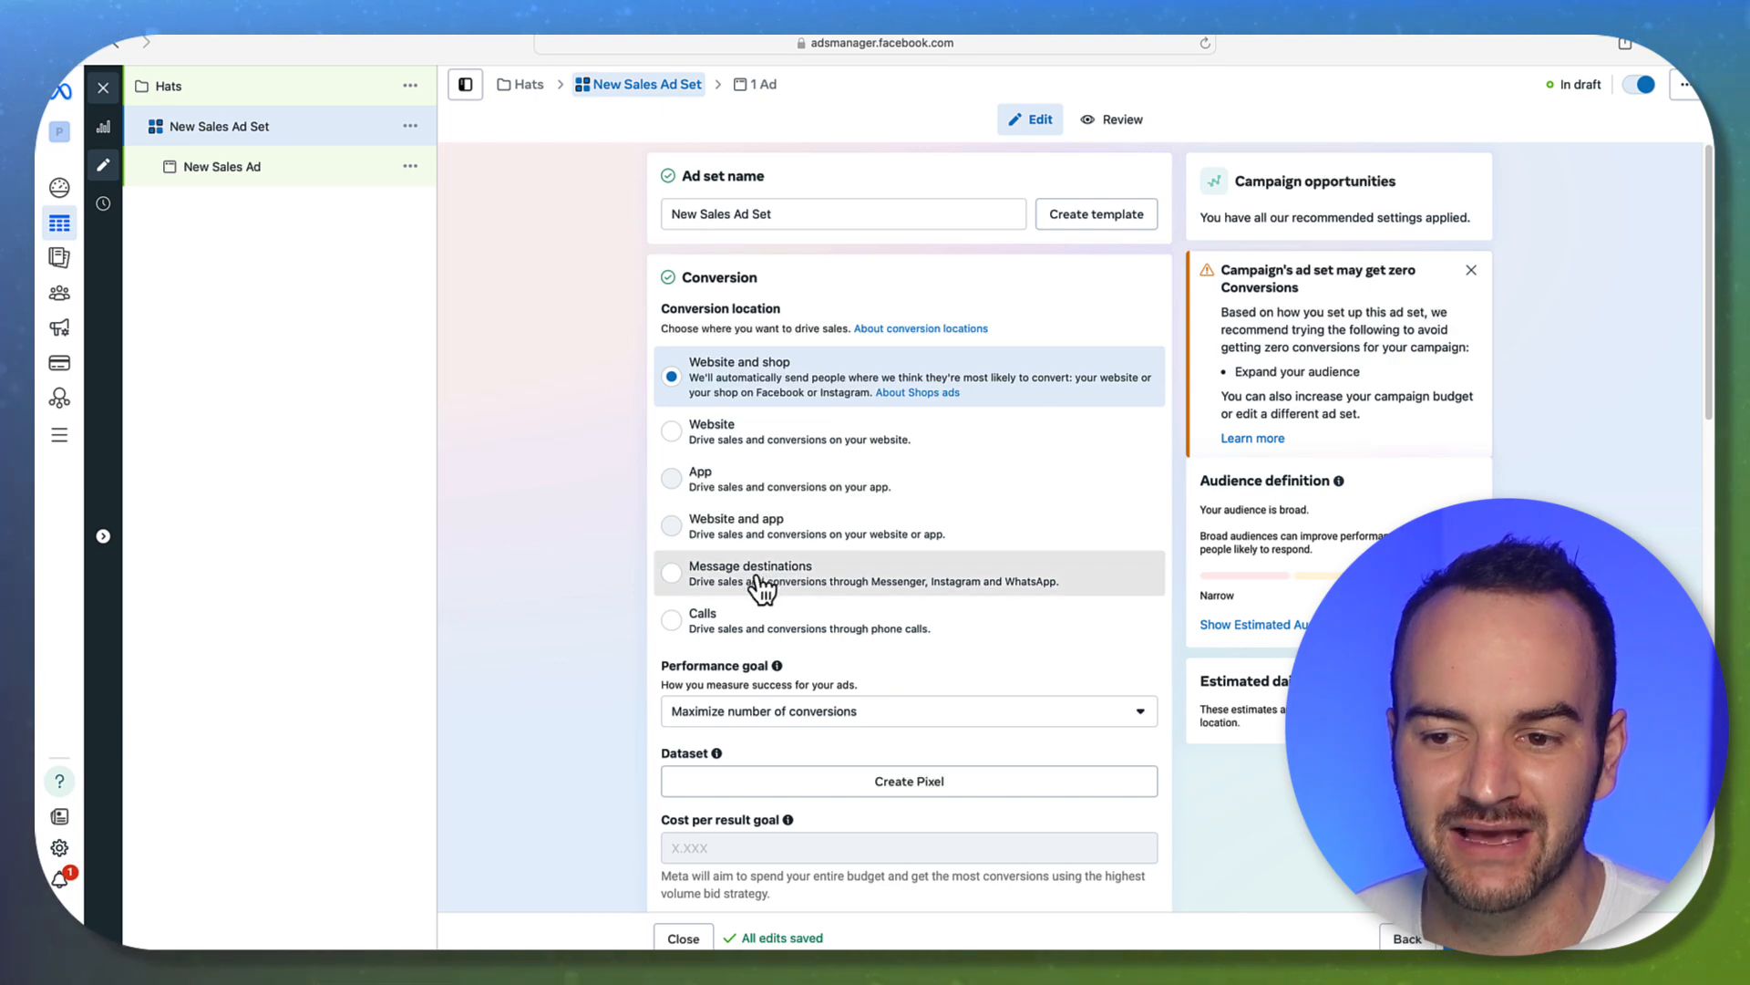
pyautogui.click(710, 582)
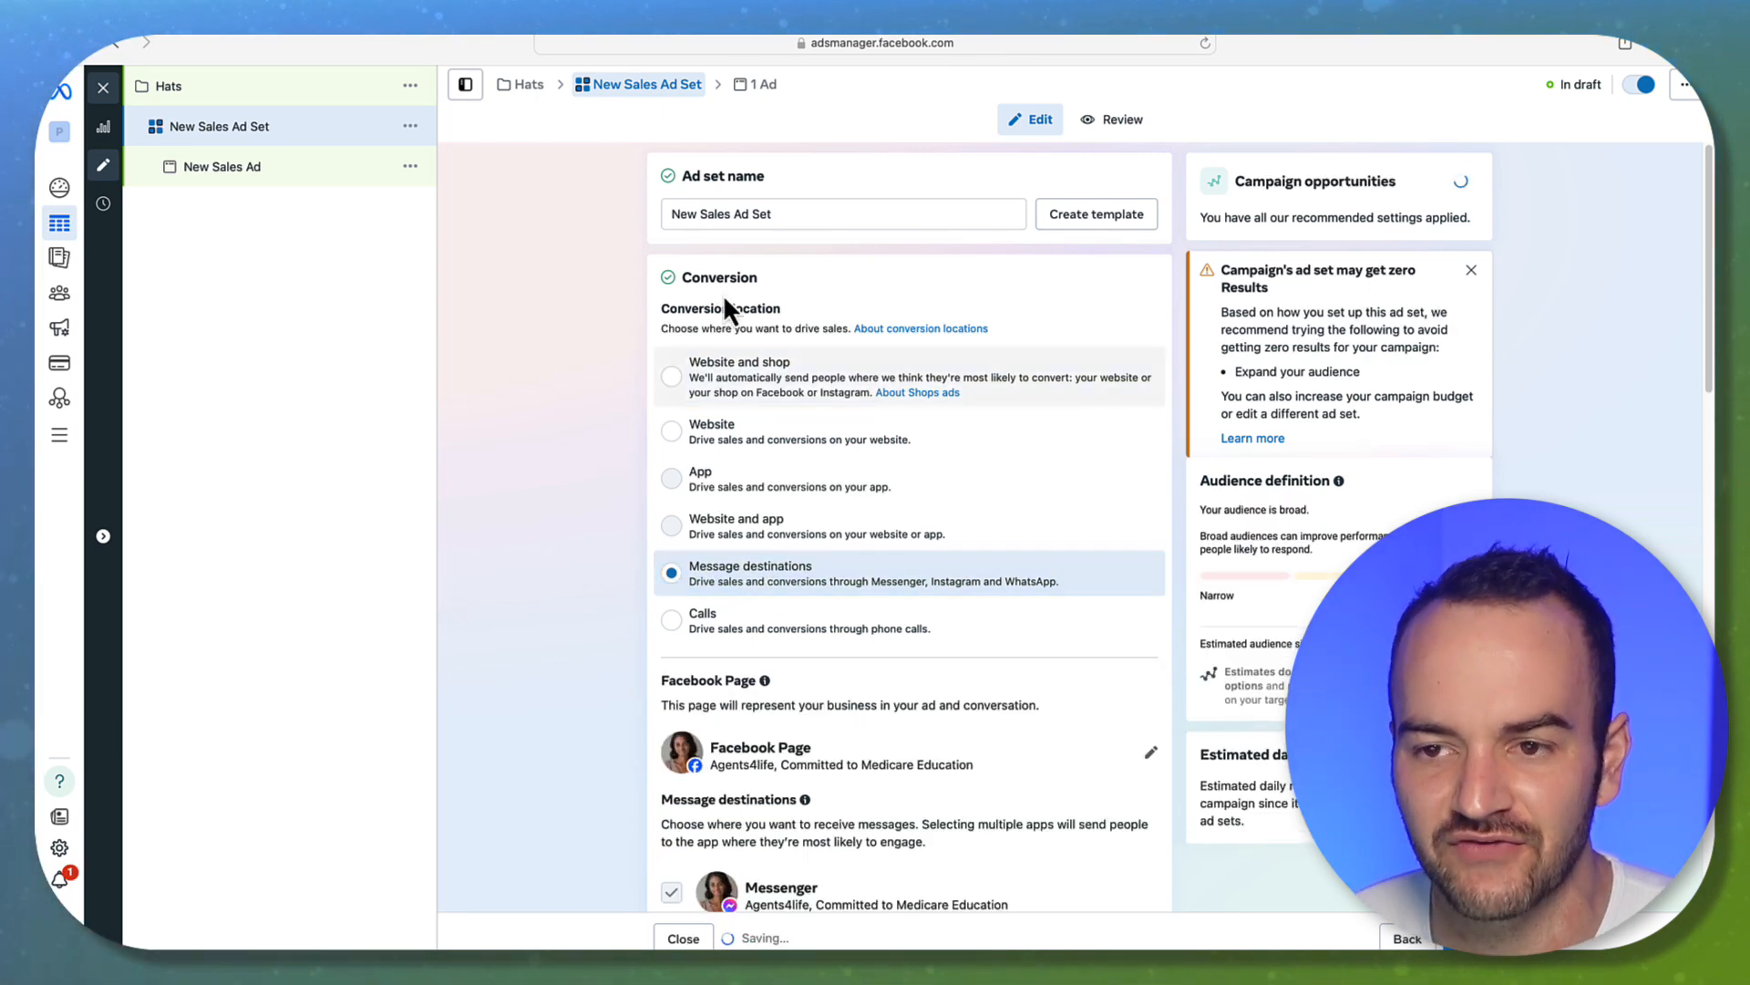
pyautogui.click(727, 383)
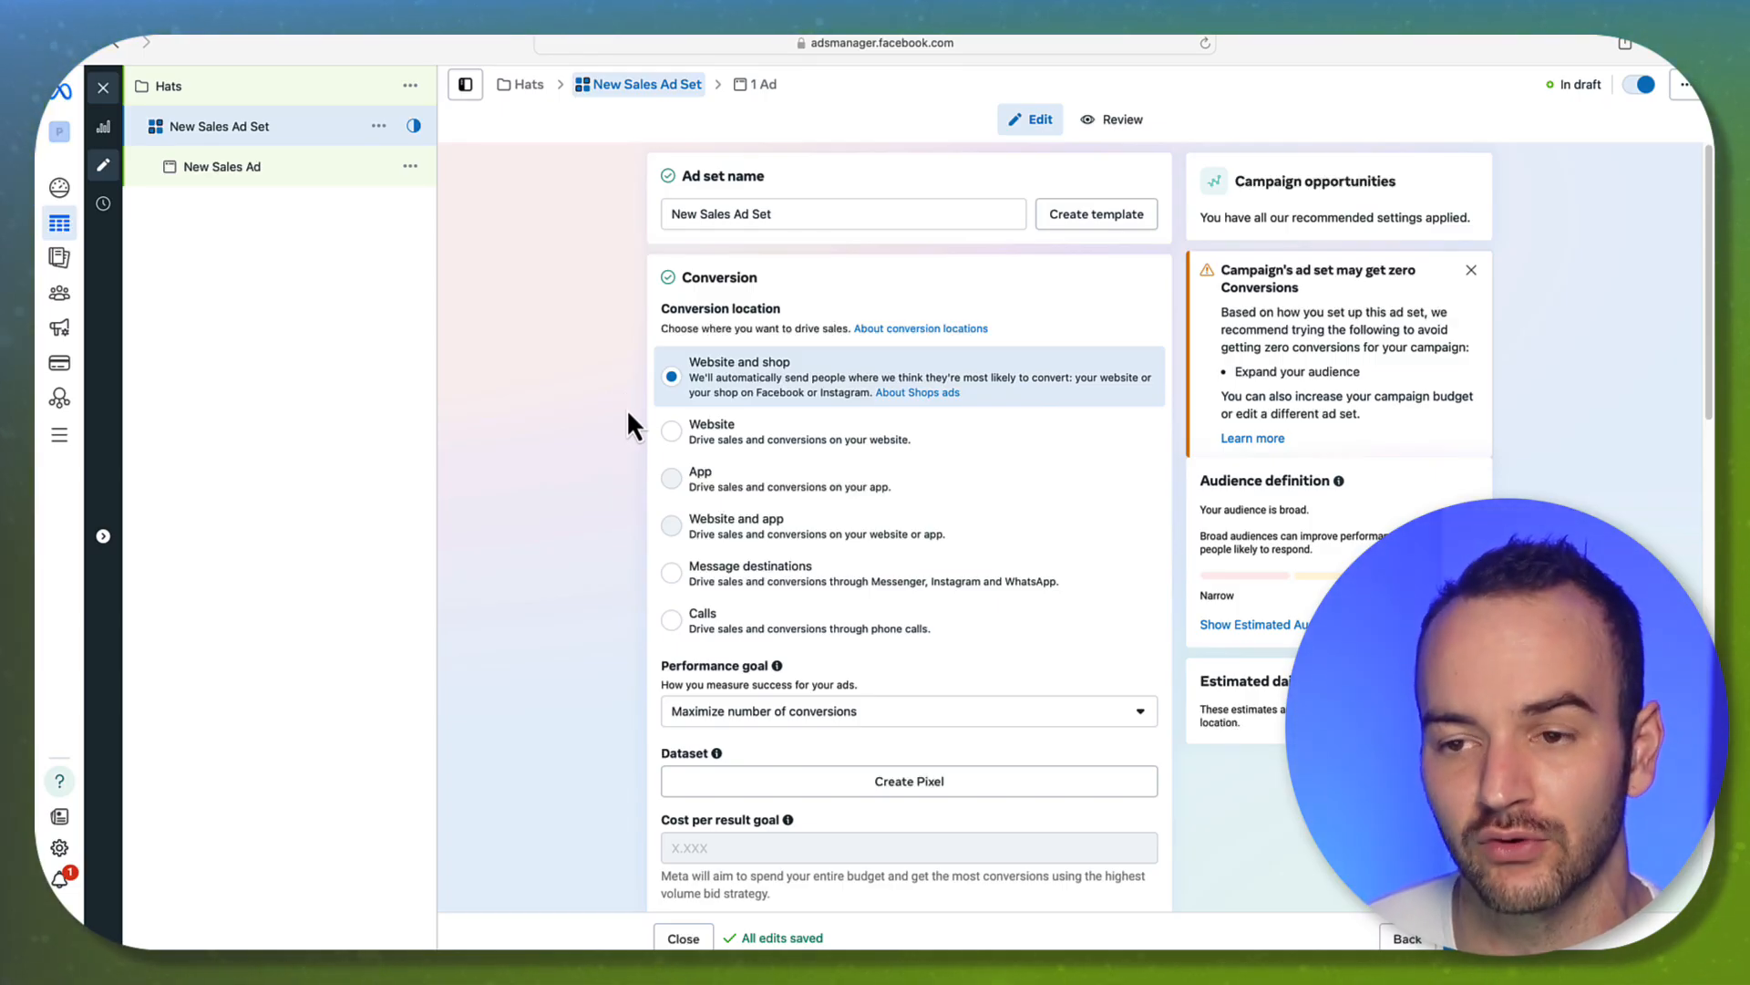
pyautogui.click(740, 428)
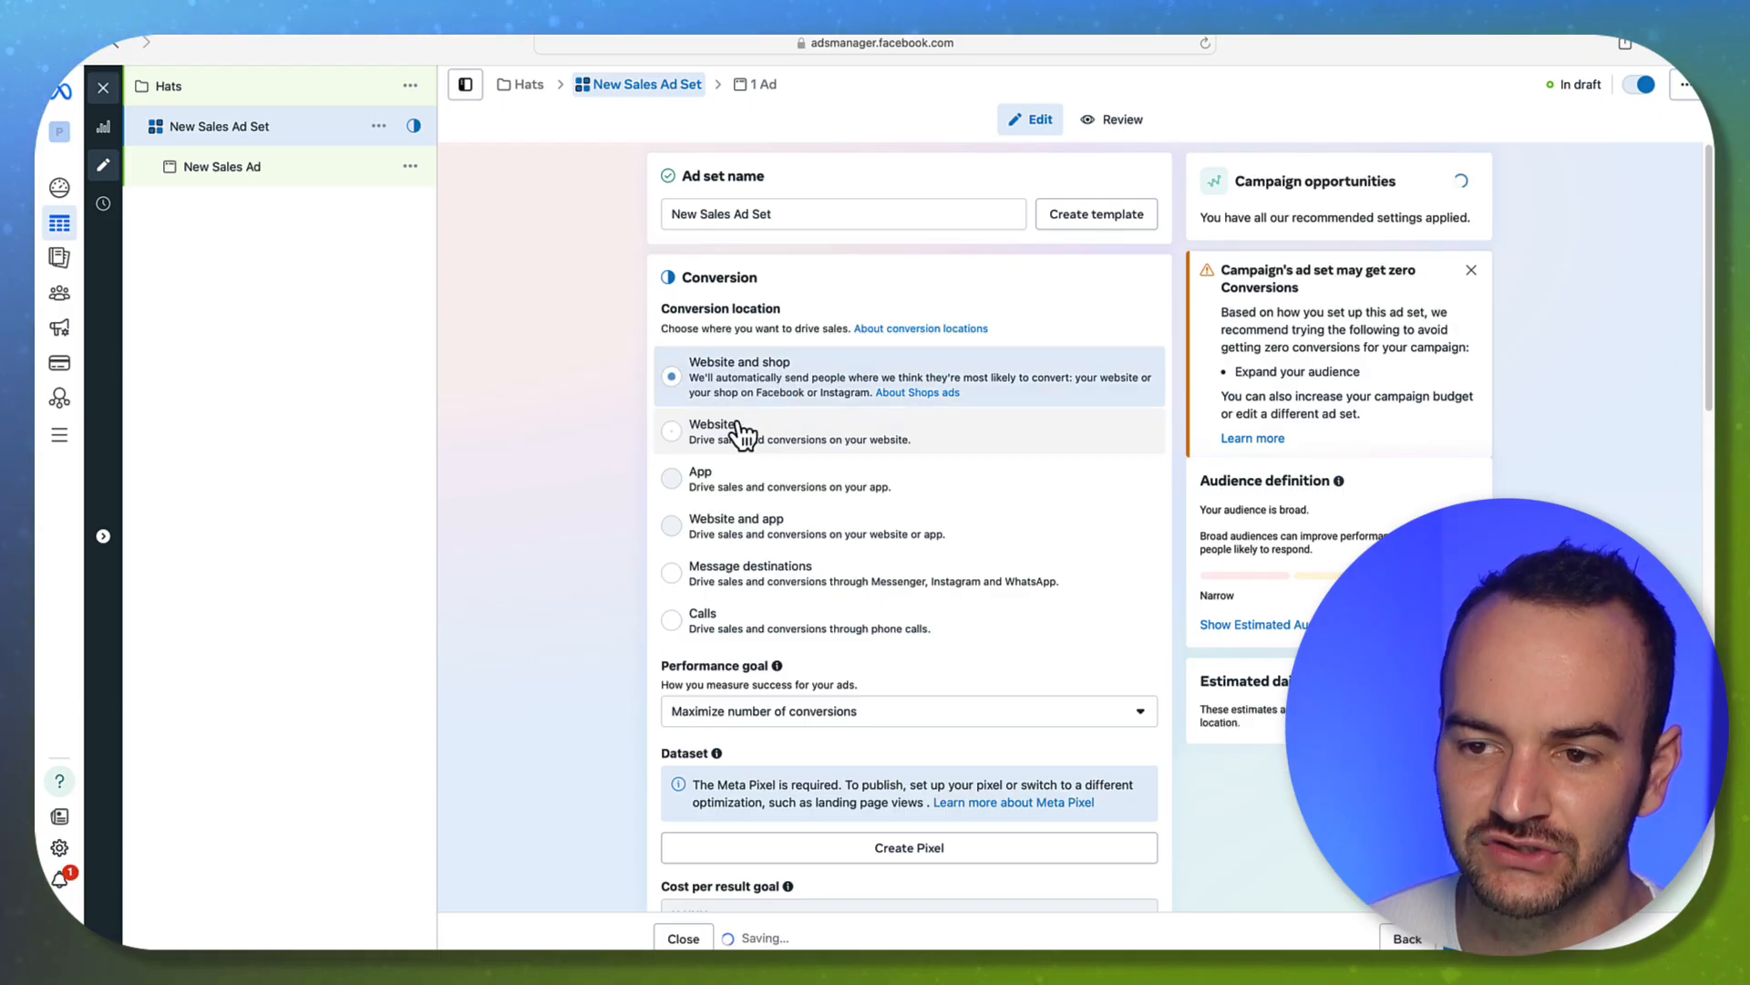
pyautogui.click(734, 387)
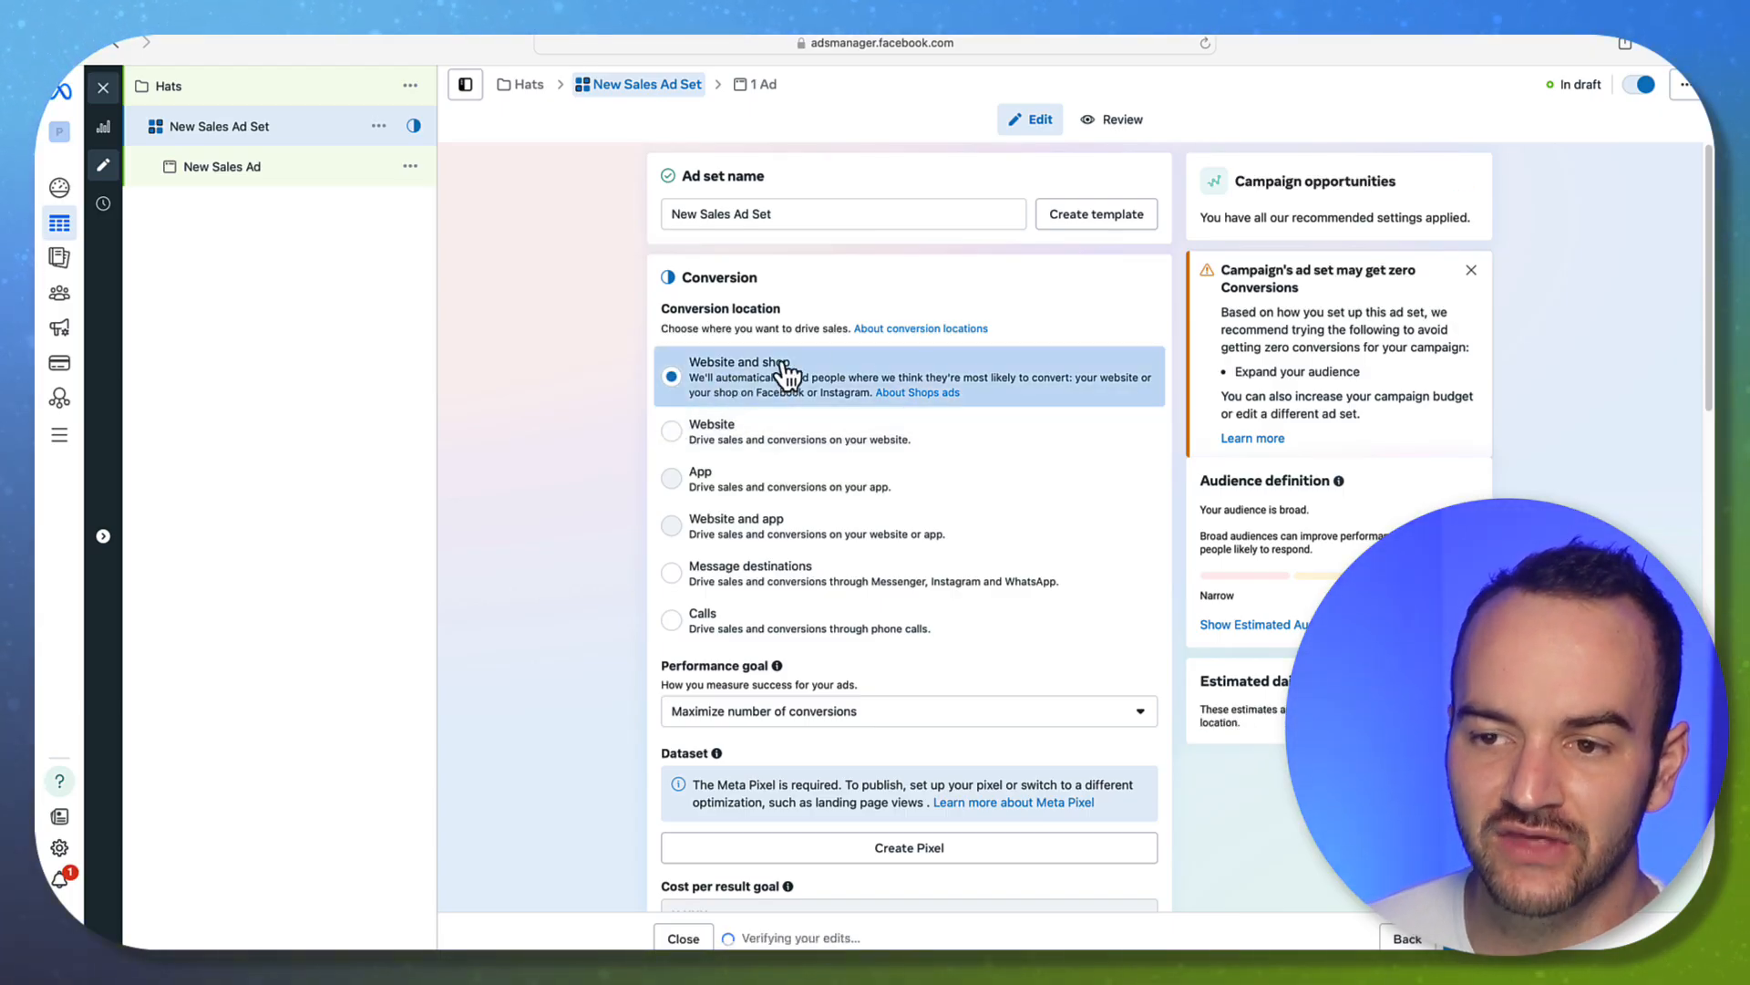
pyautogui.moveTo(791, 361); pyautogui.dragTo(776, 367)
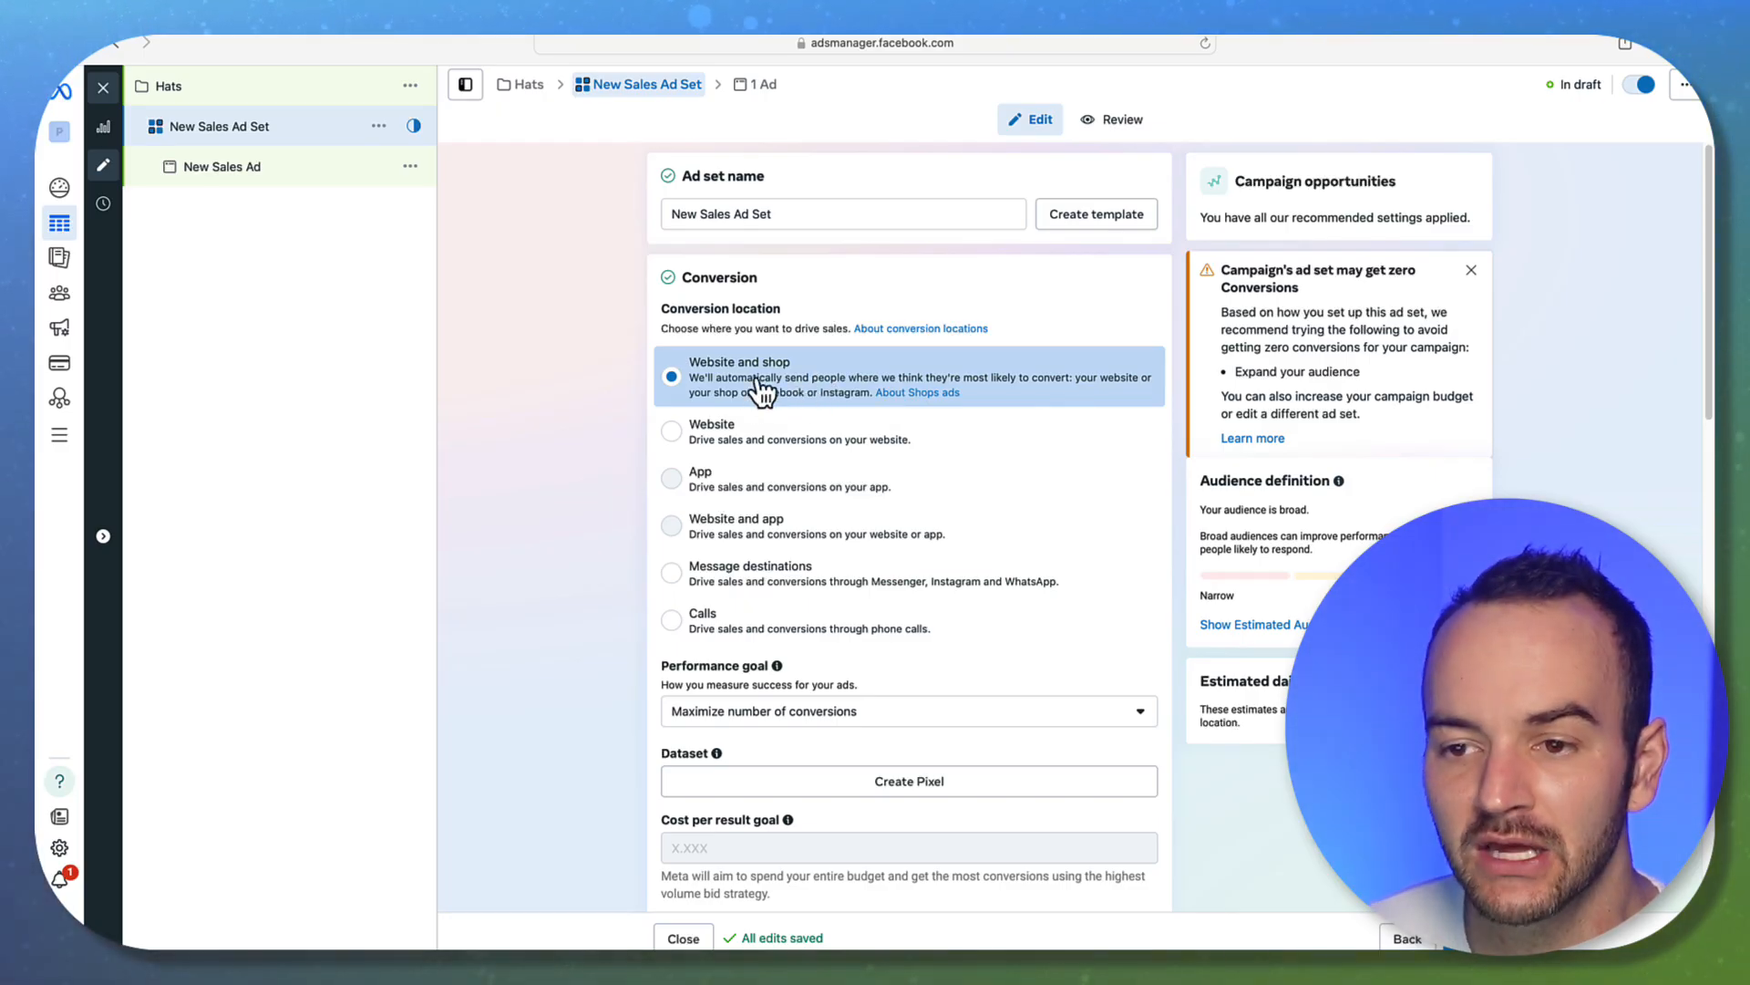
# Set the ad set's conversion location to Website and review the performance goals, keeping Maximize number of conversions.
pyautogui.click(708, 445)
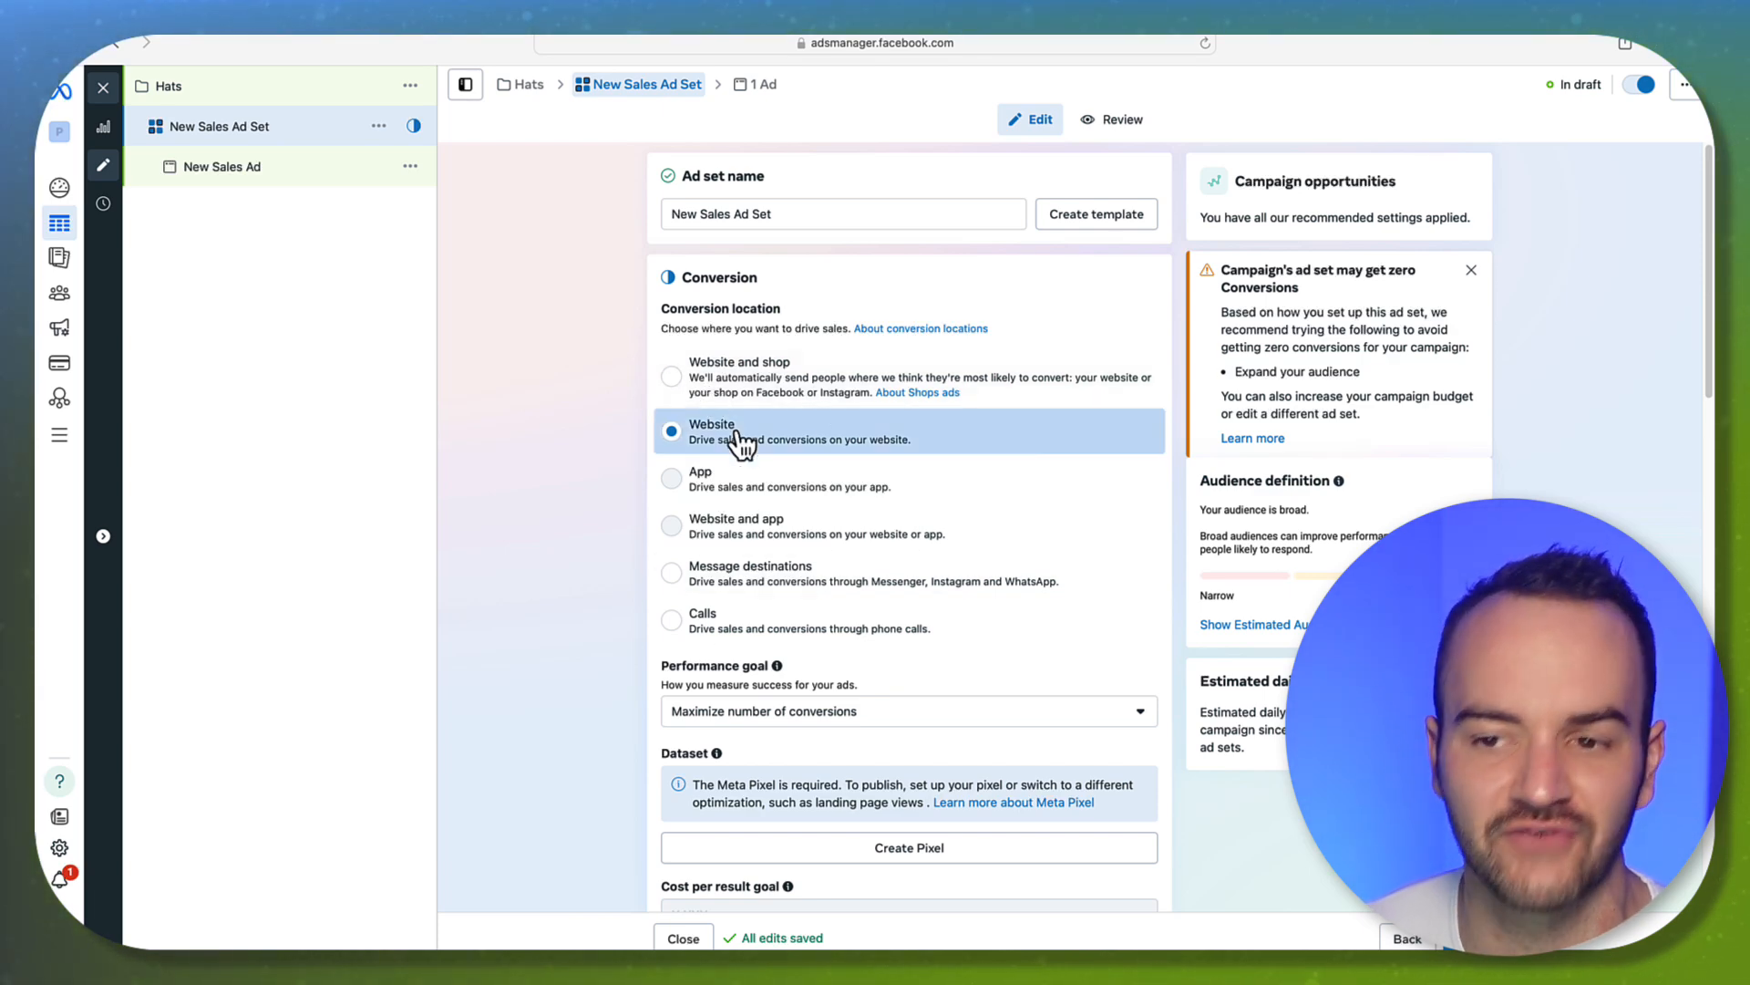
pyautogui.scroll(-4, 642, 539)
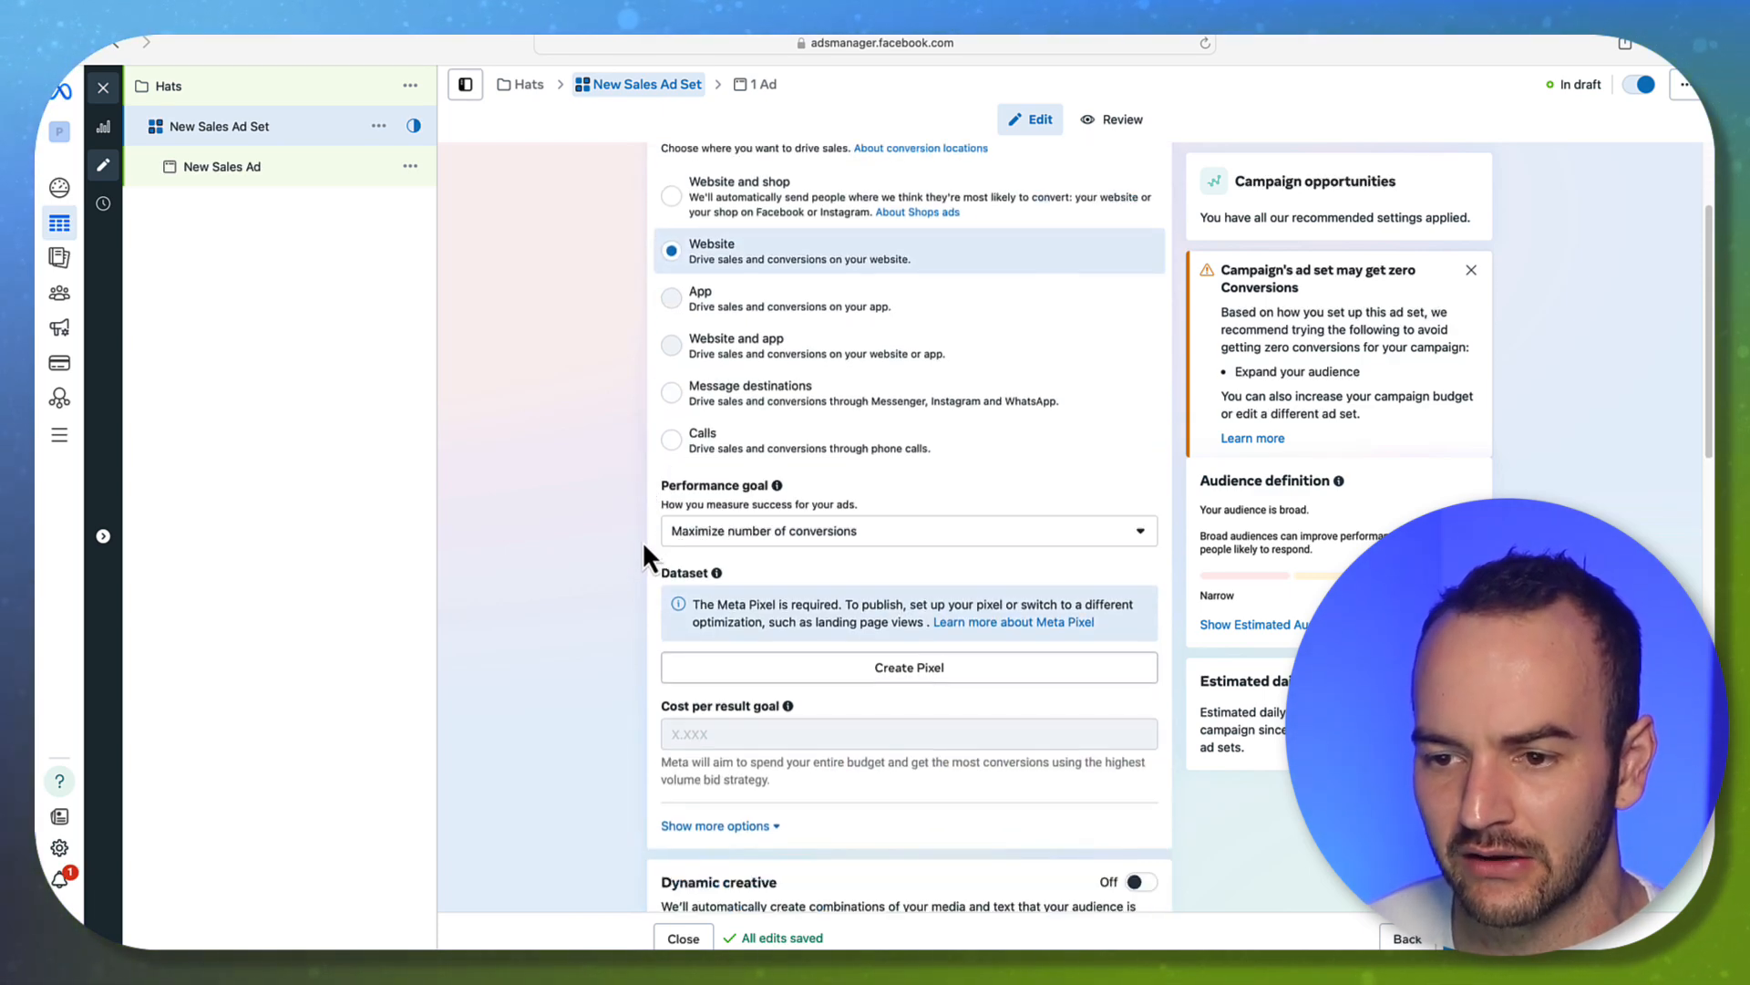
pyautogui.click(860, 545)
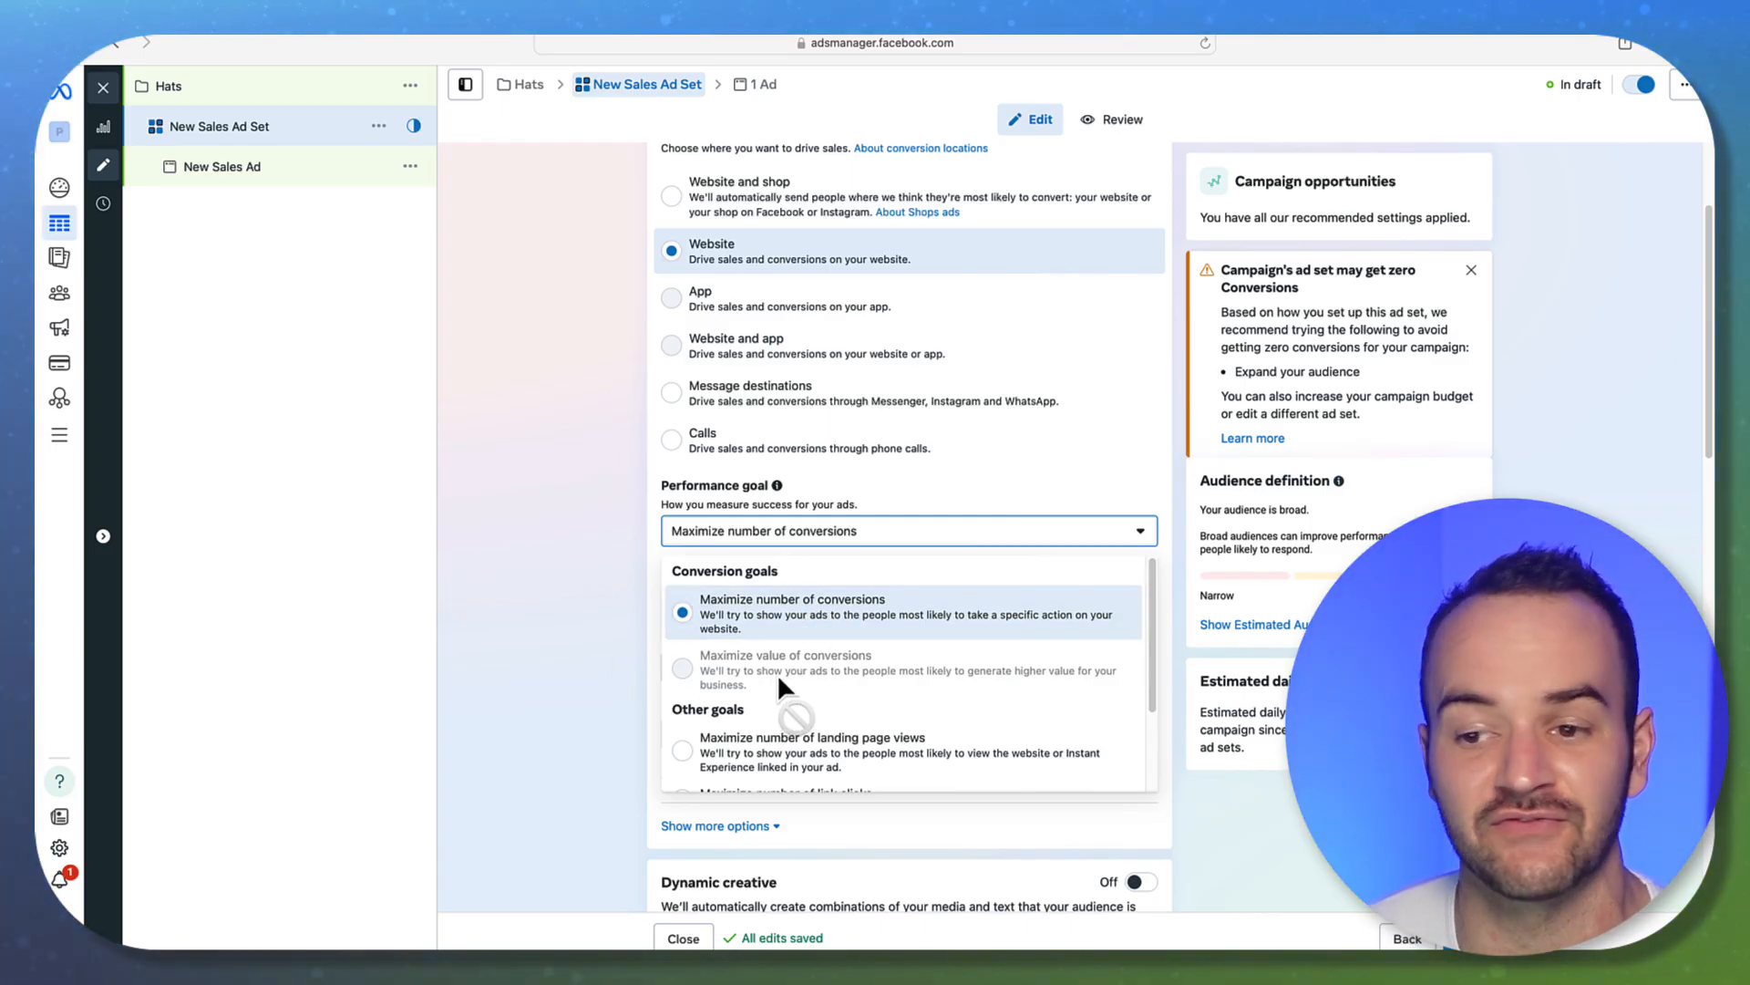
pyautogui.moveTo(764, 674)
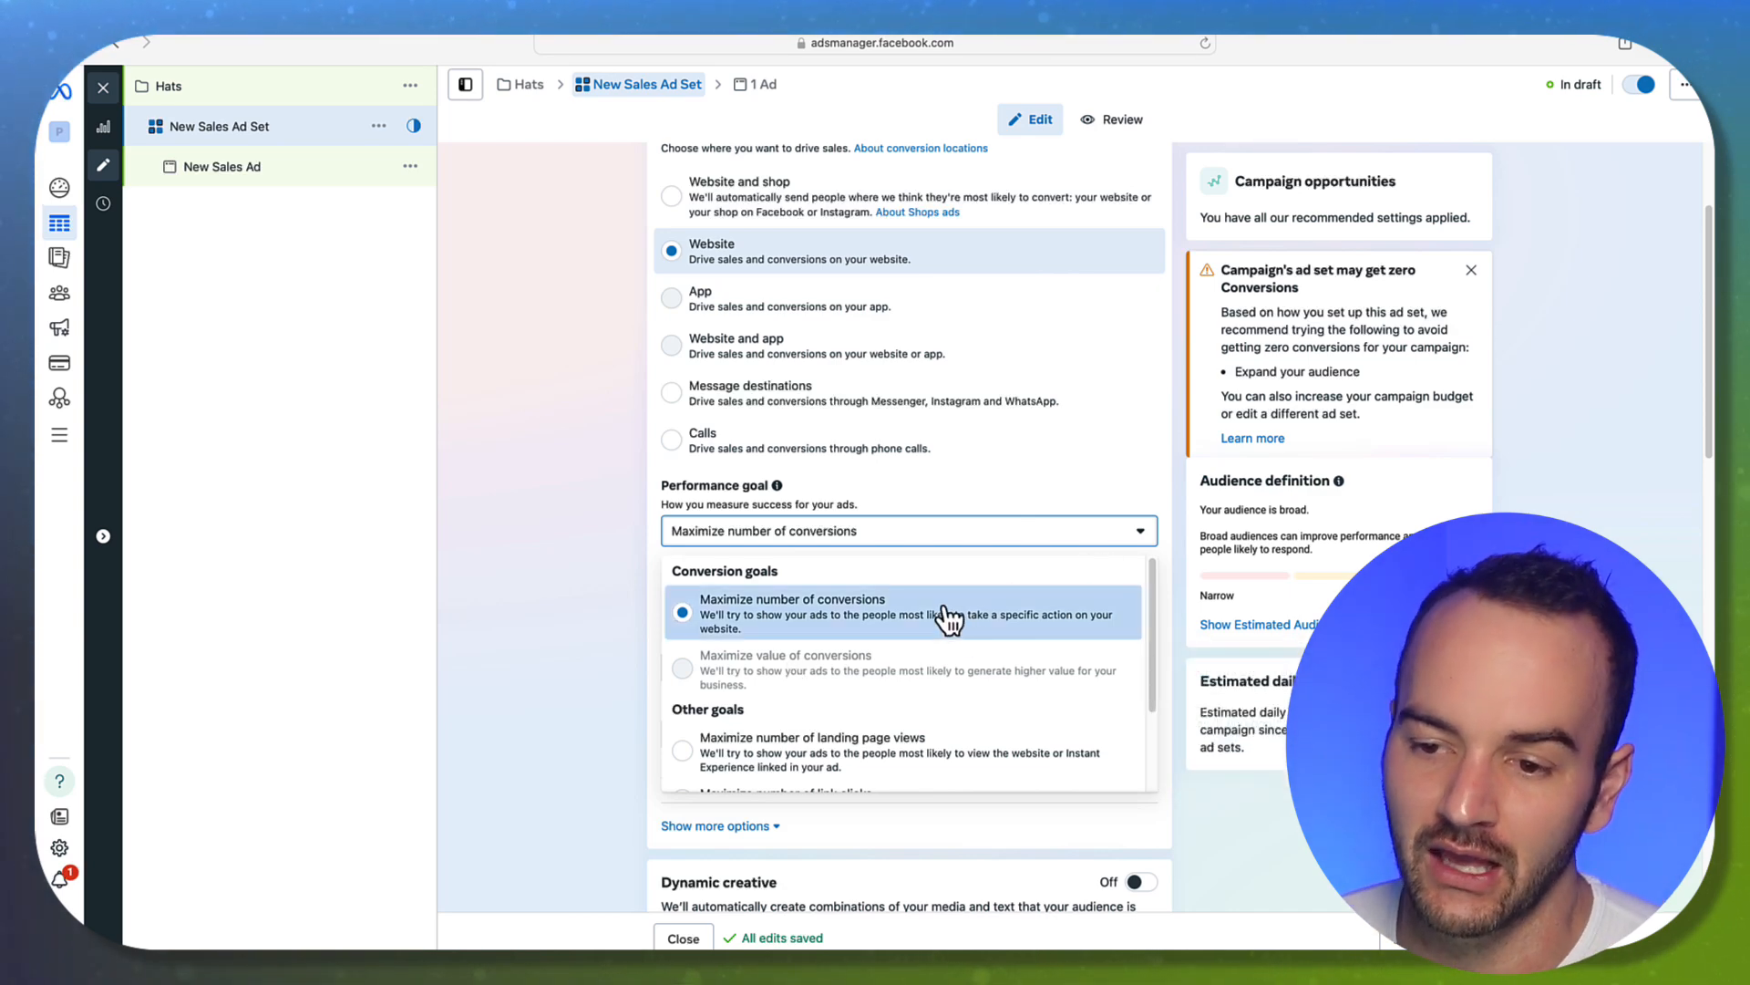
pyautogui.click(626, 674)
pyautogui.click(795, 544)
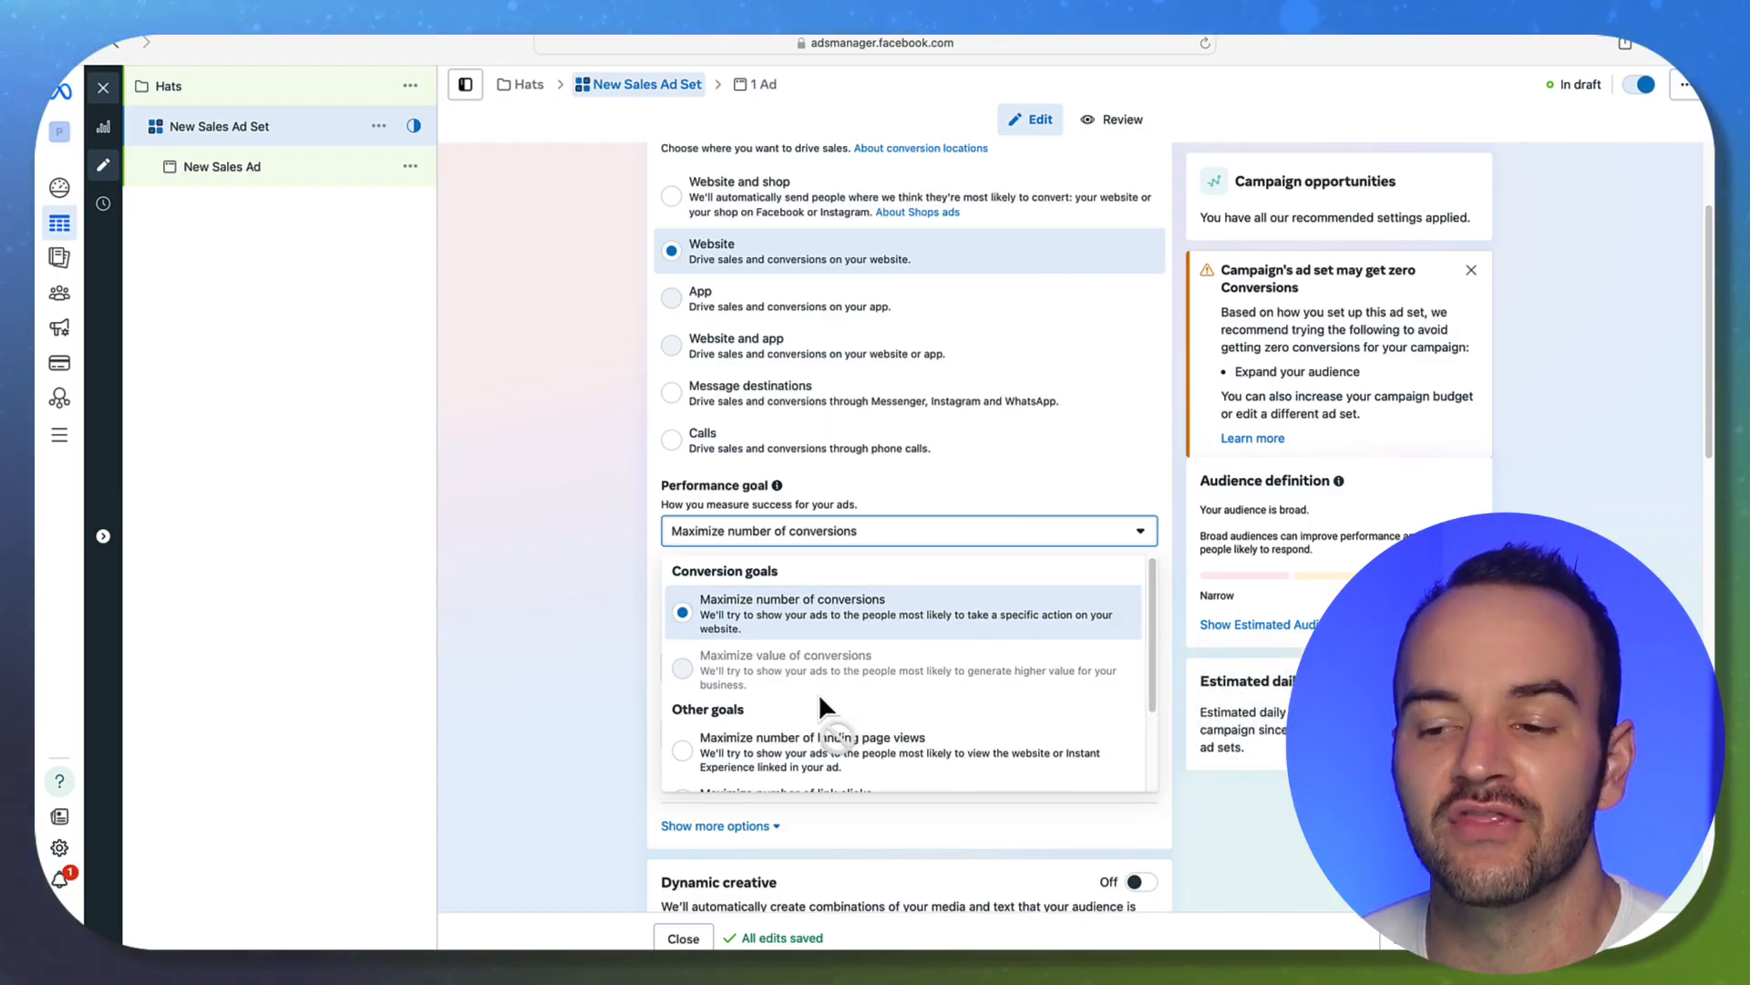
pyautogui.moveTo(822, 676)
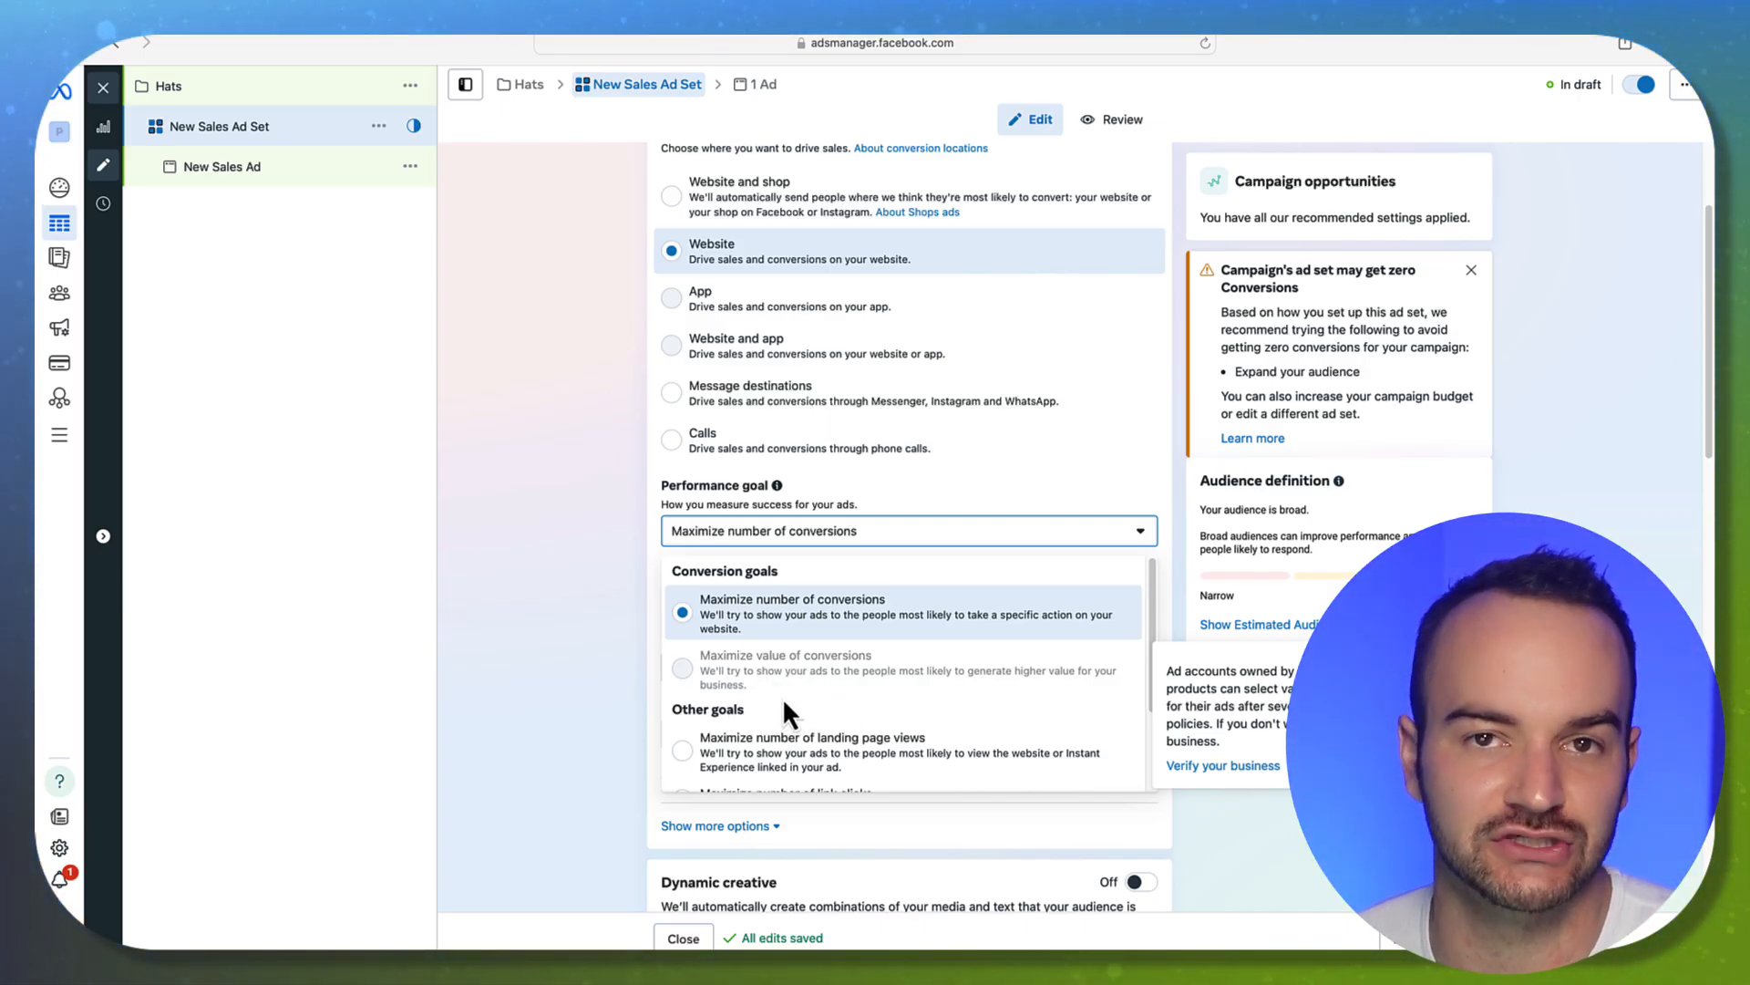
pyautogui.click(599, 552)
pyautogui.click(761, 537)
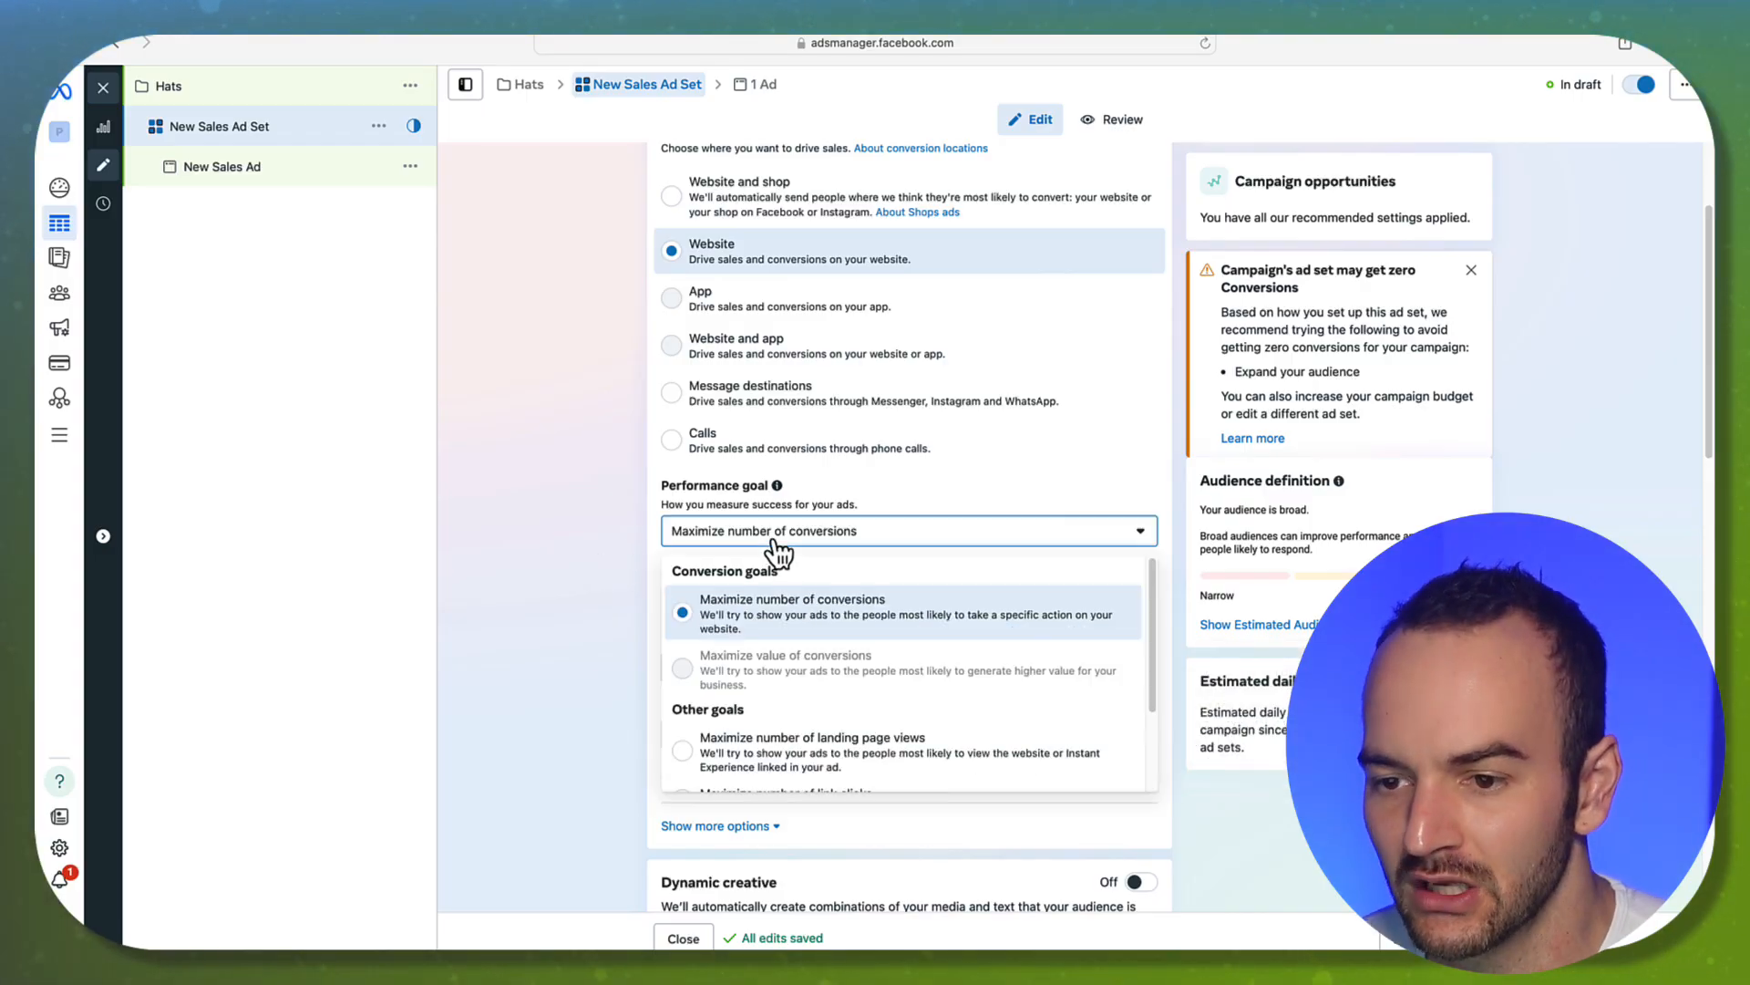
pyautogui.click(558, 454)
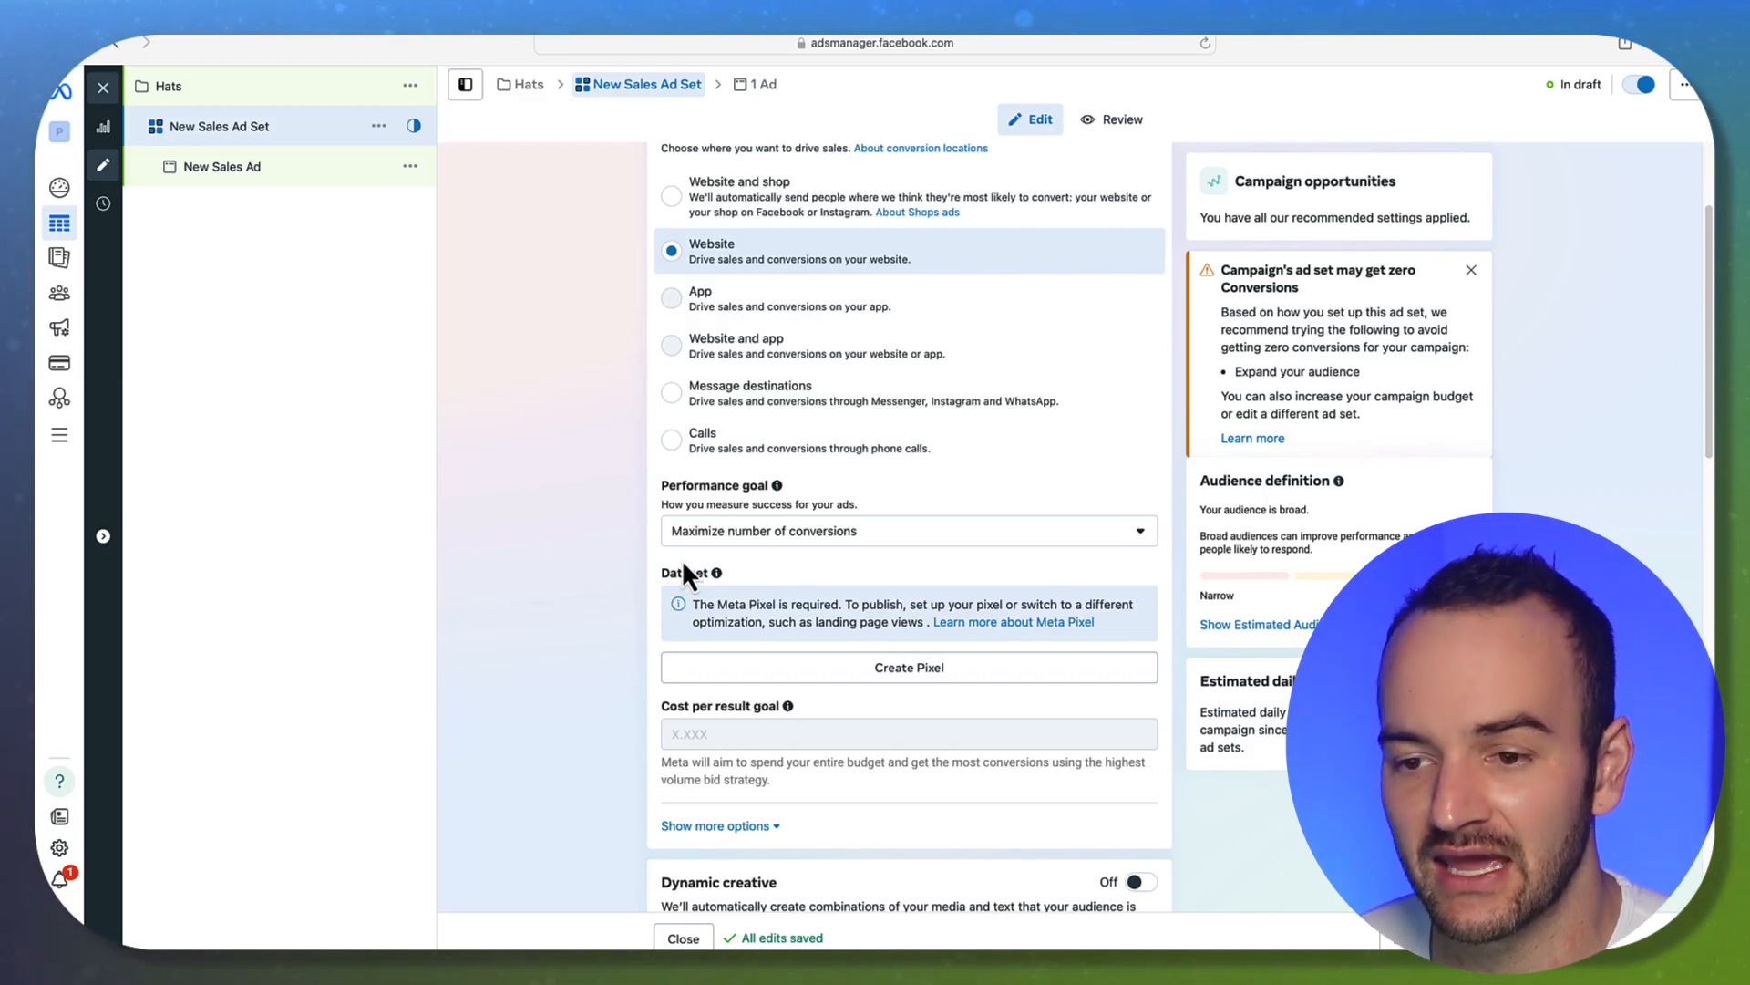
# Review the dataset requirement and read the dynamic creative section with its notice about the Flexible ad format.
pyautogui.scroll(-1, 597, 580)
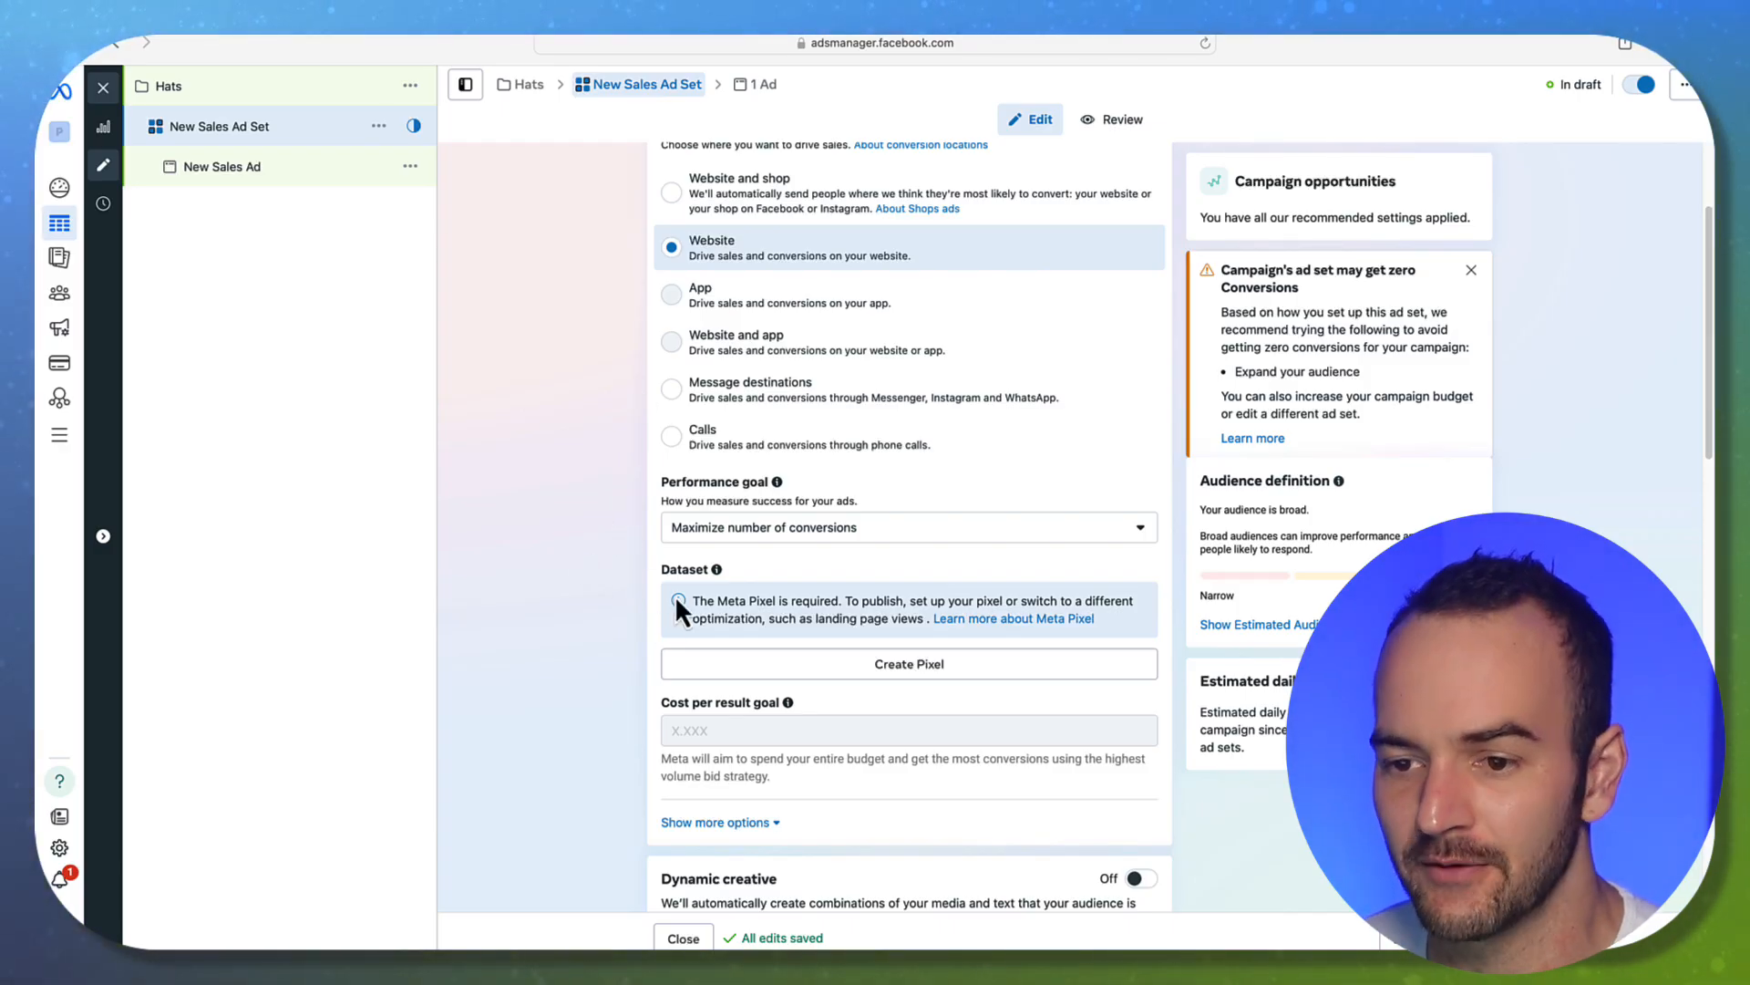
pyautogui.scroll(-3, 693, 629)
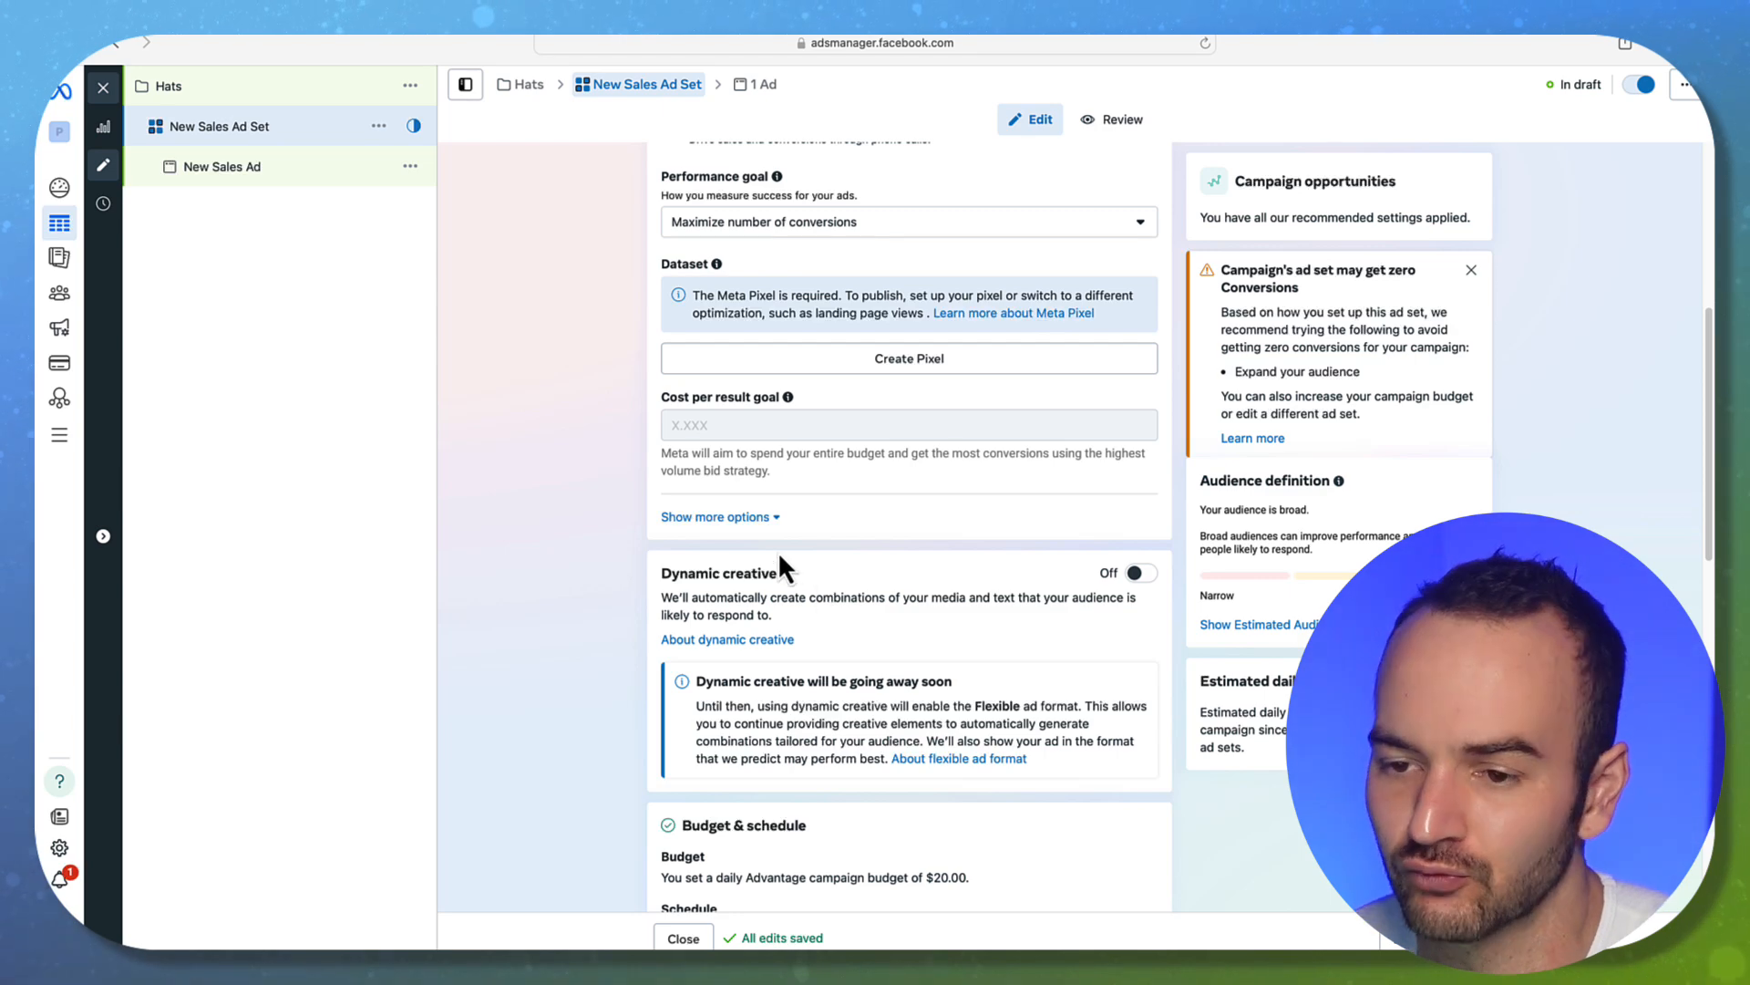
pyautogui.scroll(-1, 801, 569)
pyautogui.scroll(-3, 1003, 609)
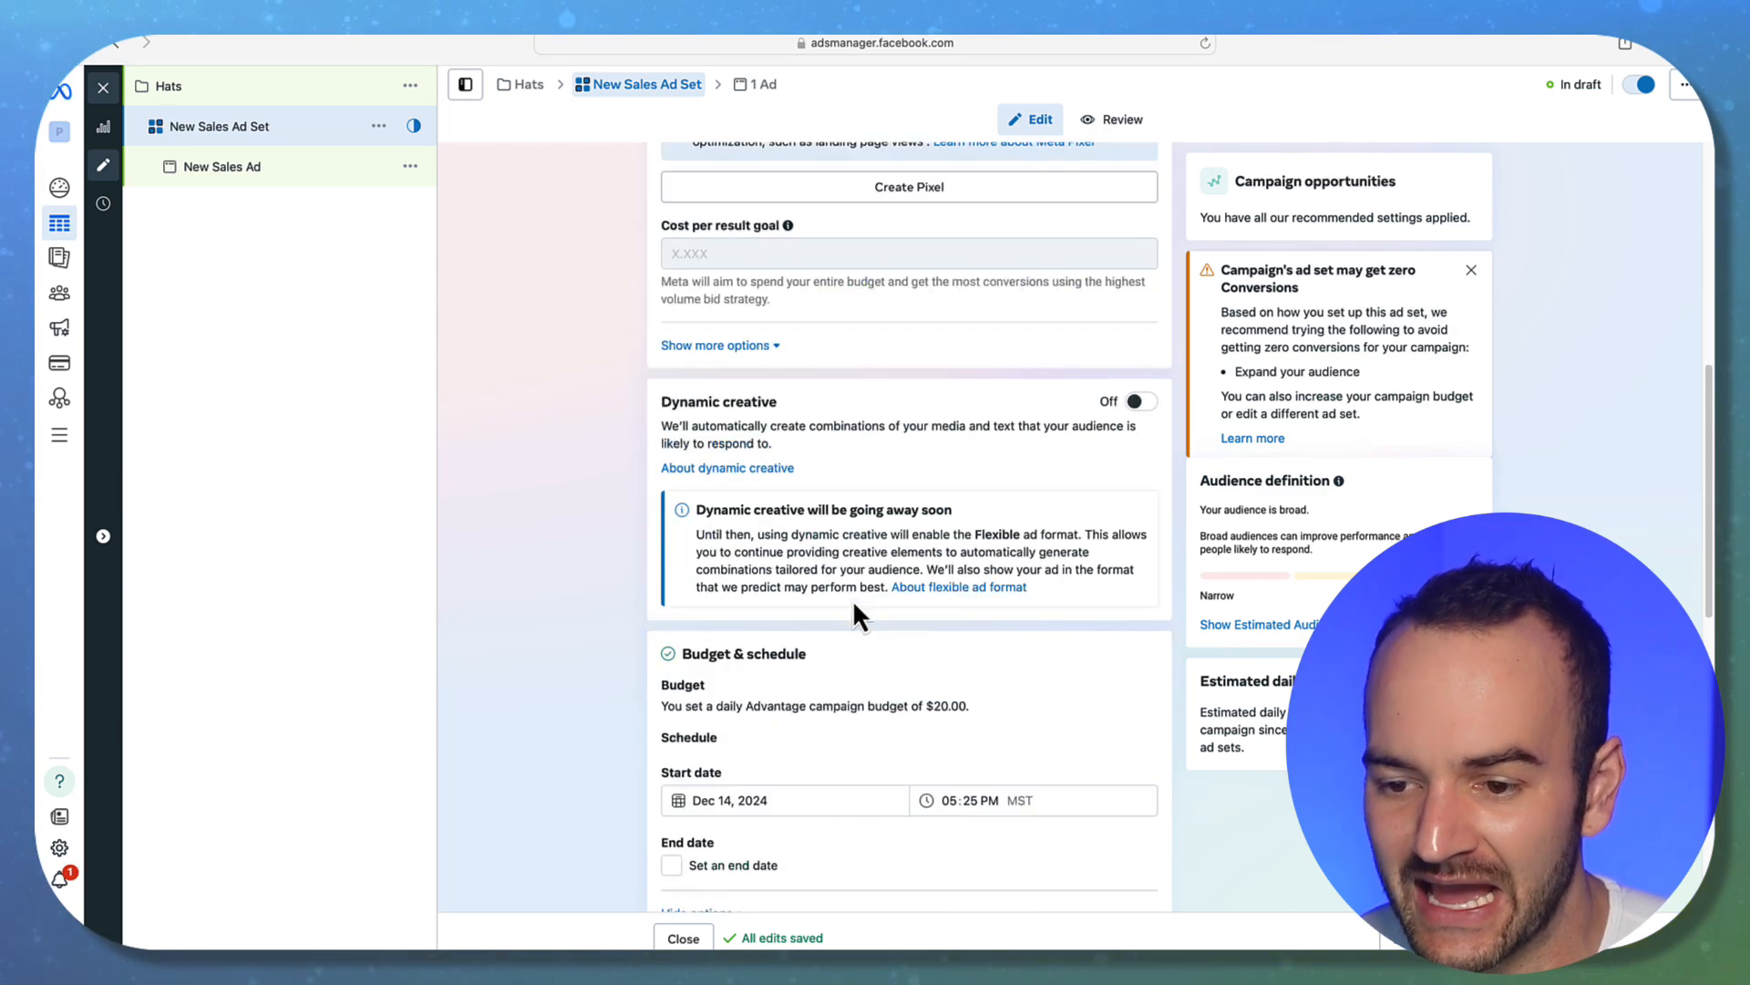
pyautogui.scroll(2, 935, 476)
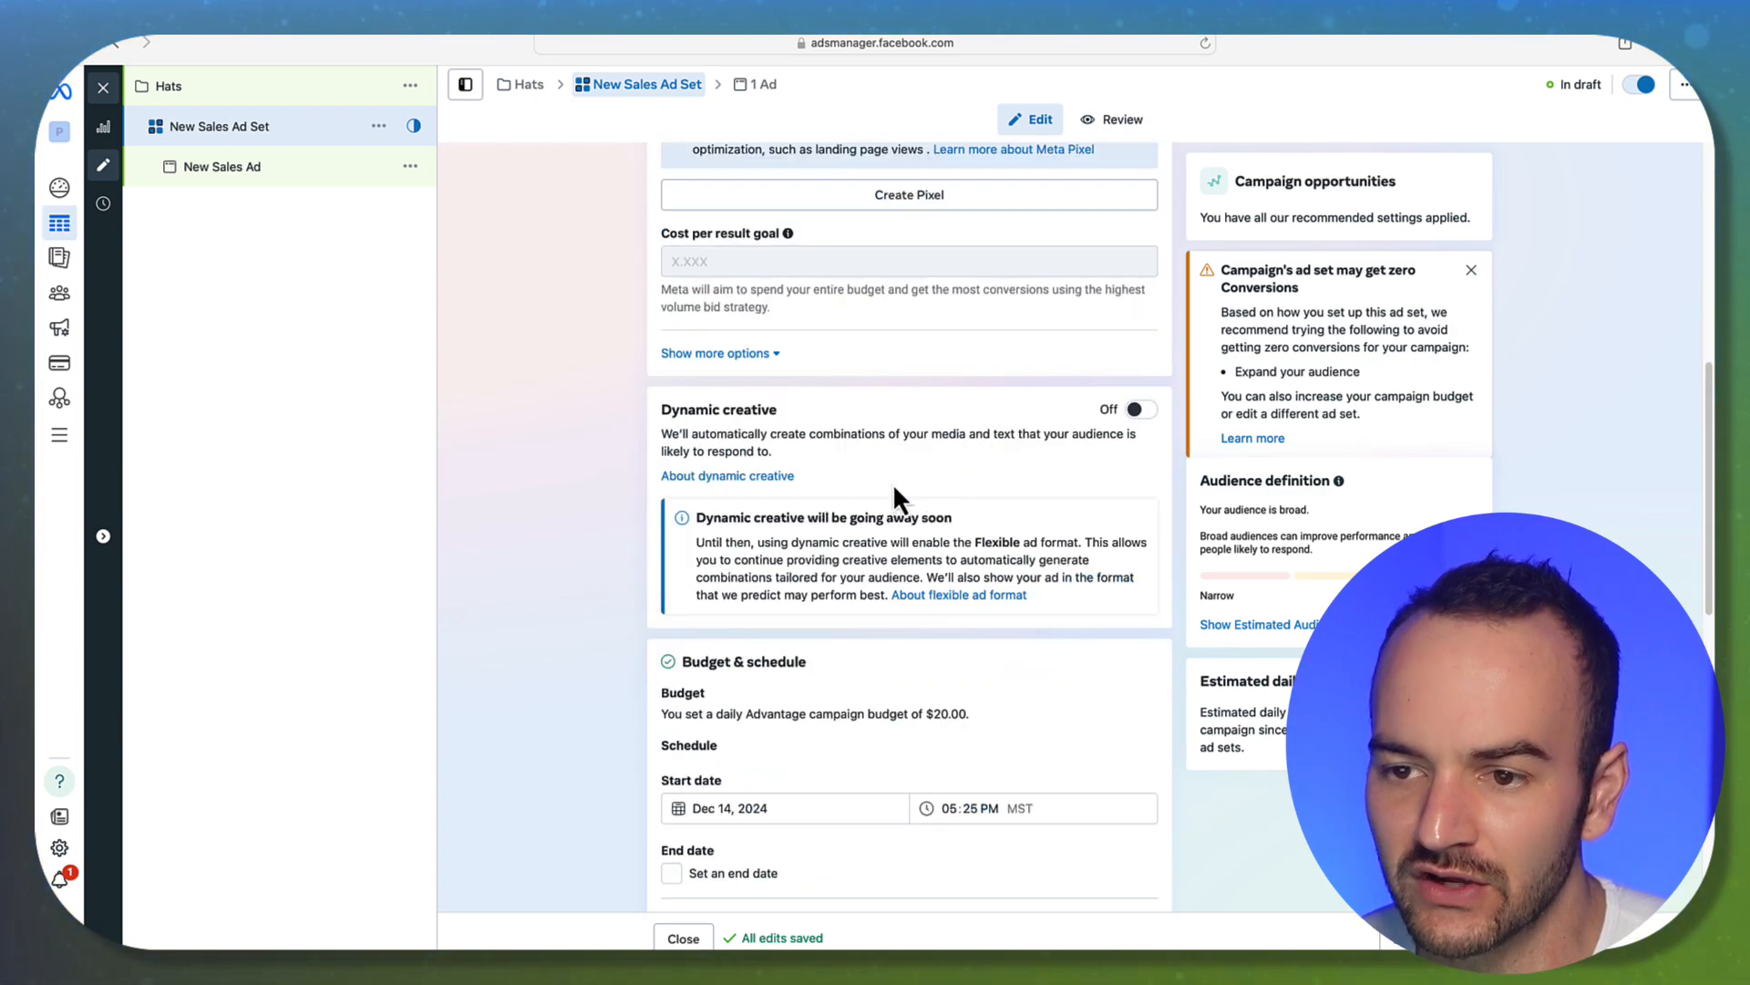
pyautogui.moveTo(656, 405)
pyautogui.mouseDown()
pyautogui.moveTo(1065, 580)
pyautogui.moveTo(658, 419)
pyautogui.mouseUp()
pyautogui.click(1074, 592)
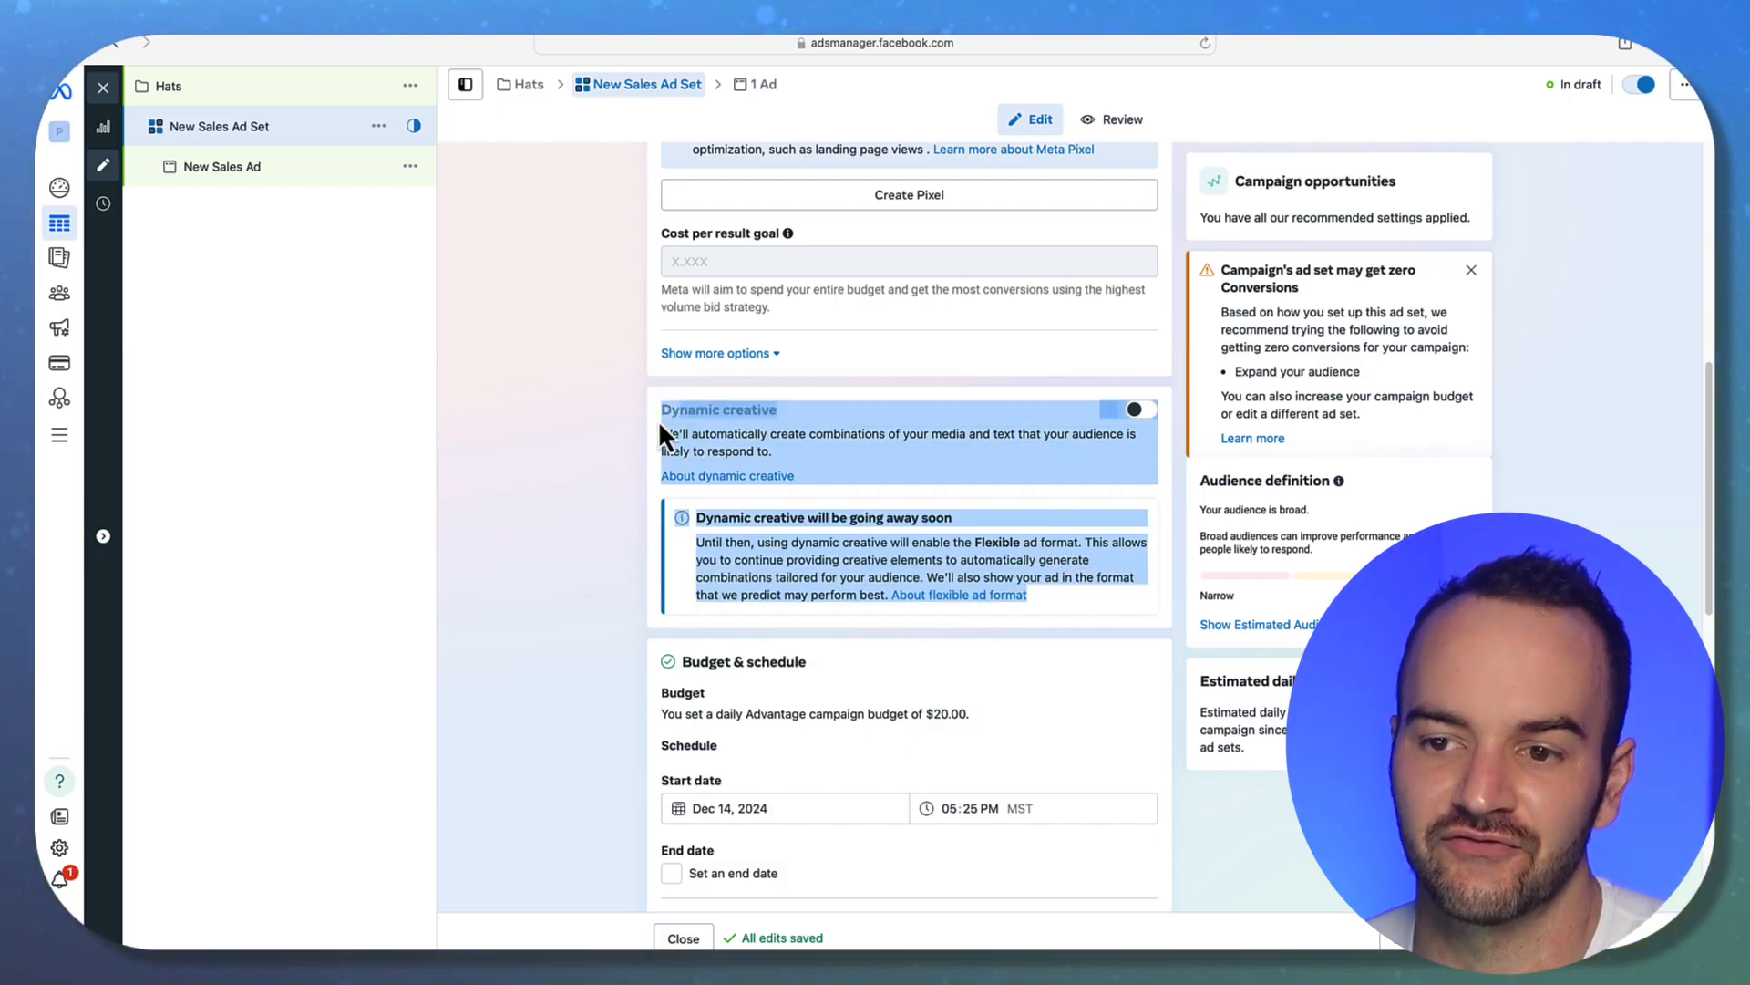
pyautogui.click(649, 419)
pyautogui.scroll(-1, 613, 418)
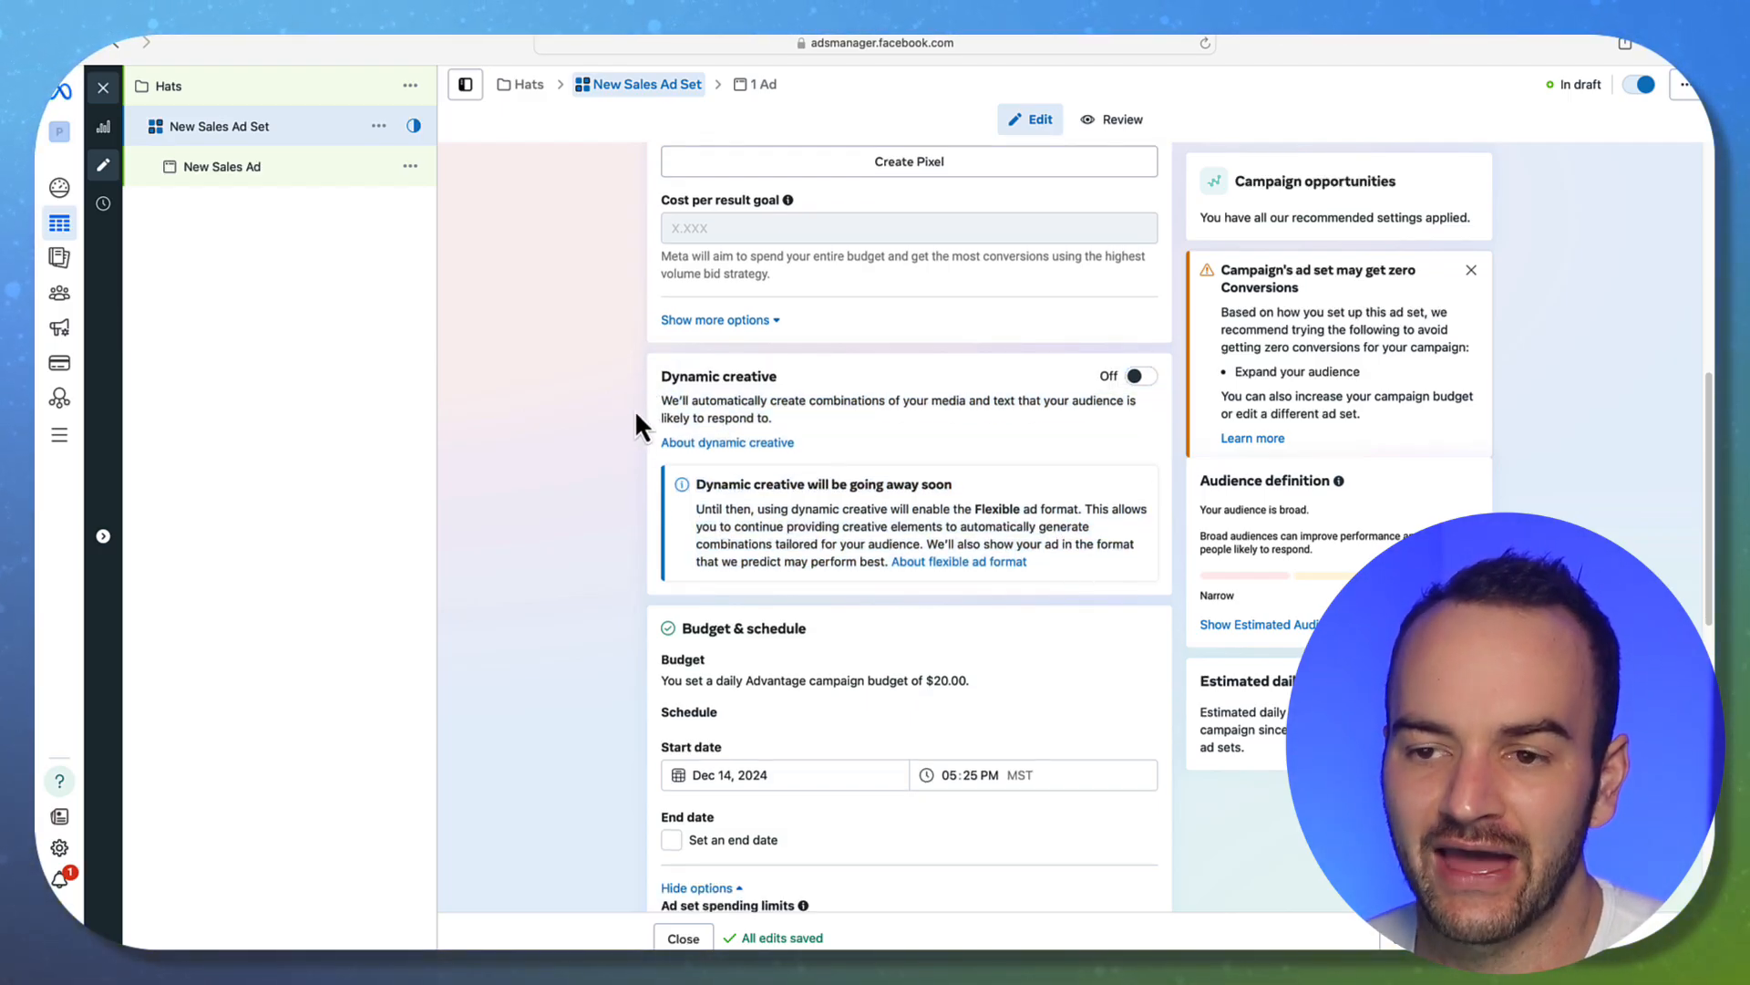
pyautogui.scroll(-1, 637, 421)
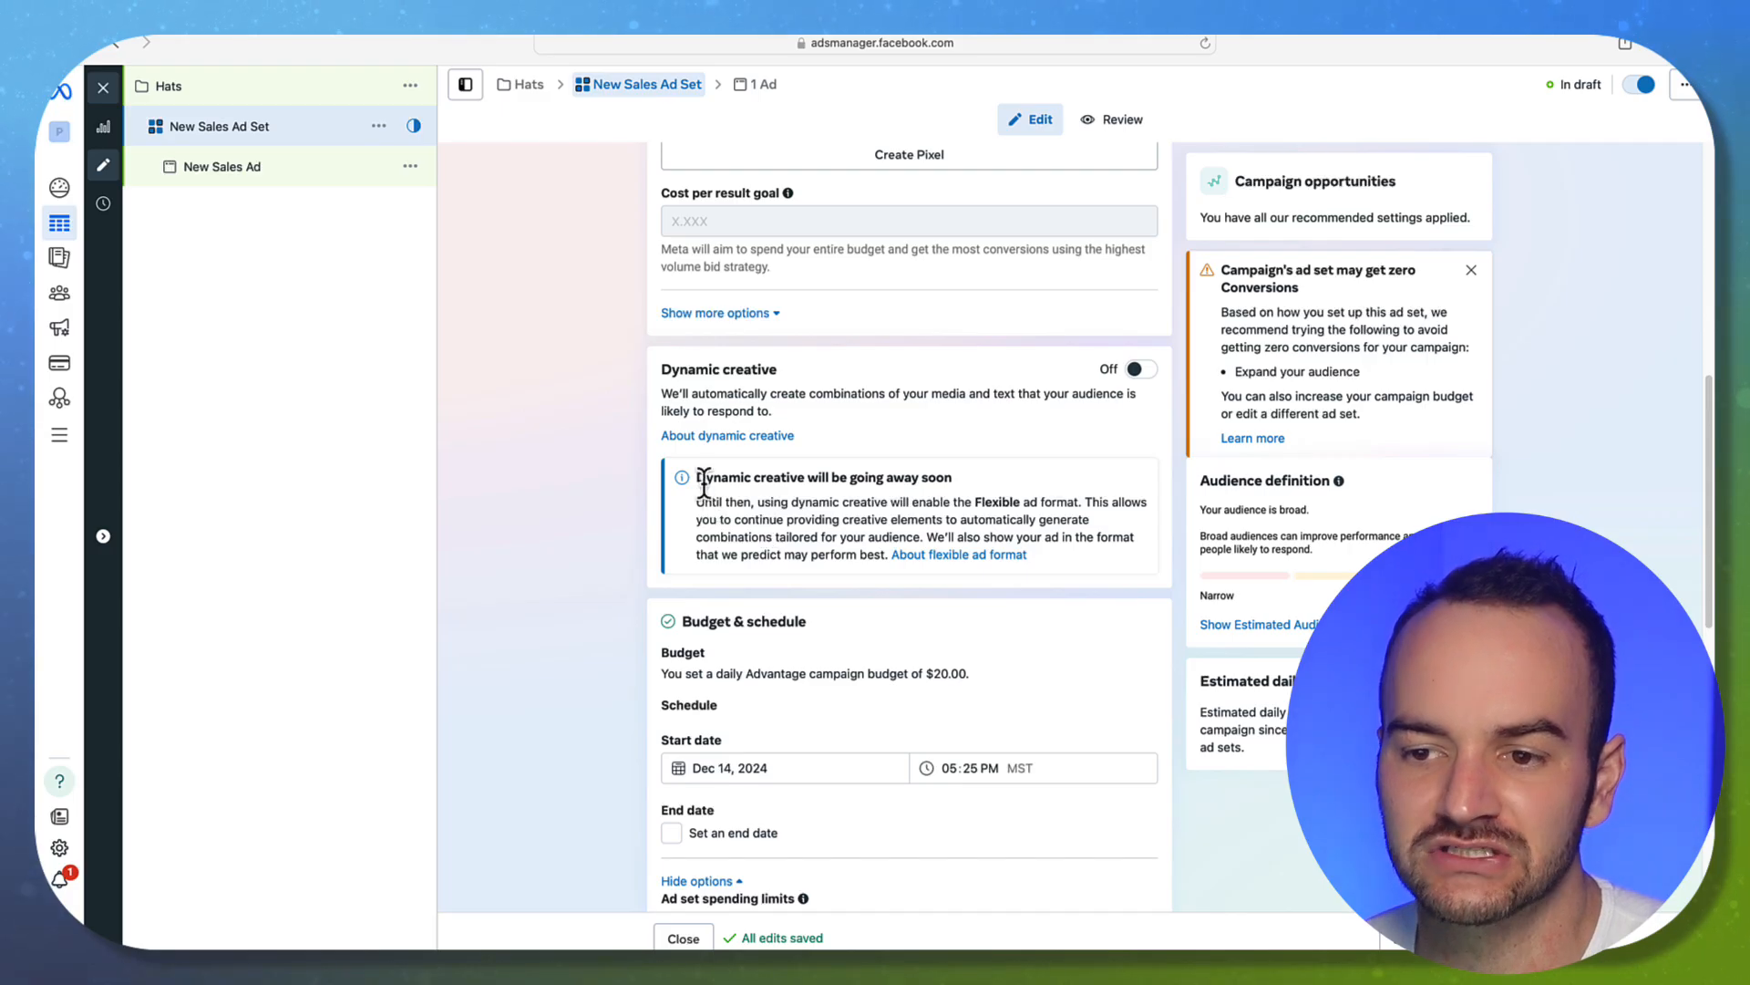
pyautogui.moveTo(704, 477); pyautogui.dragTo(1134, 490)
pyautogui.click(585, 496)
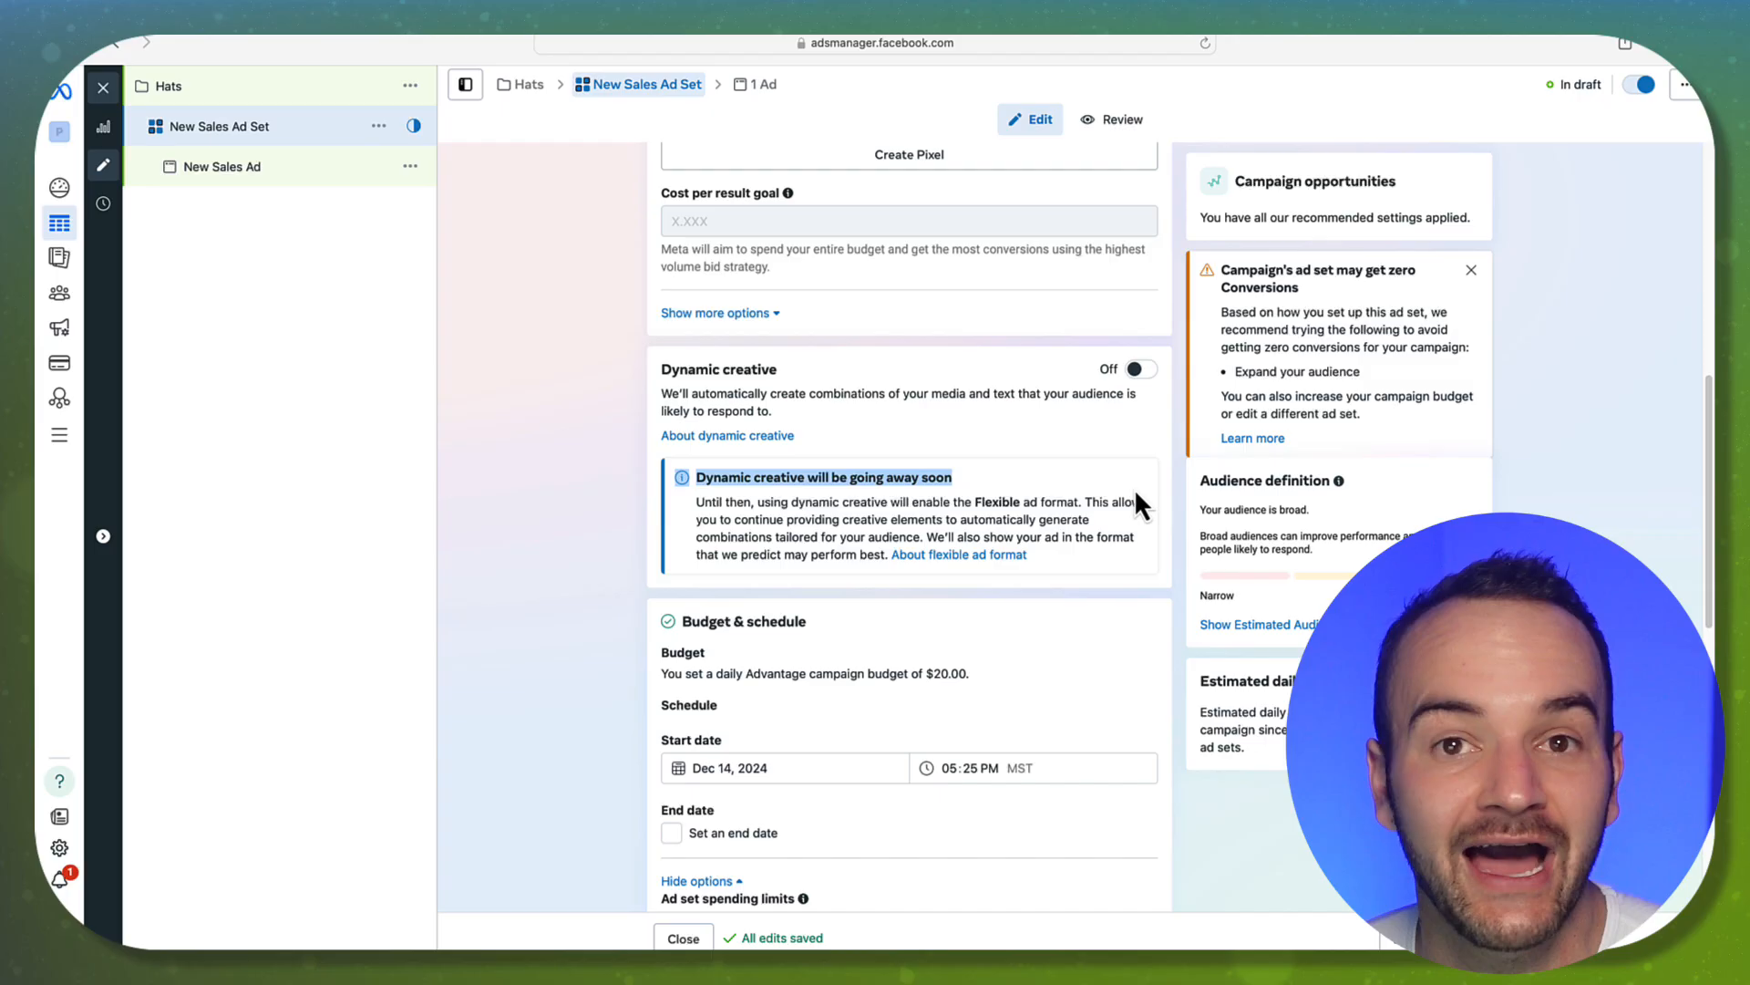
pyautogui.click(564, 443)
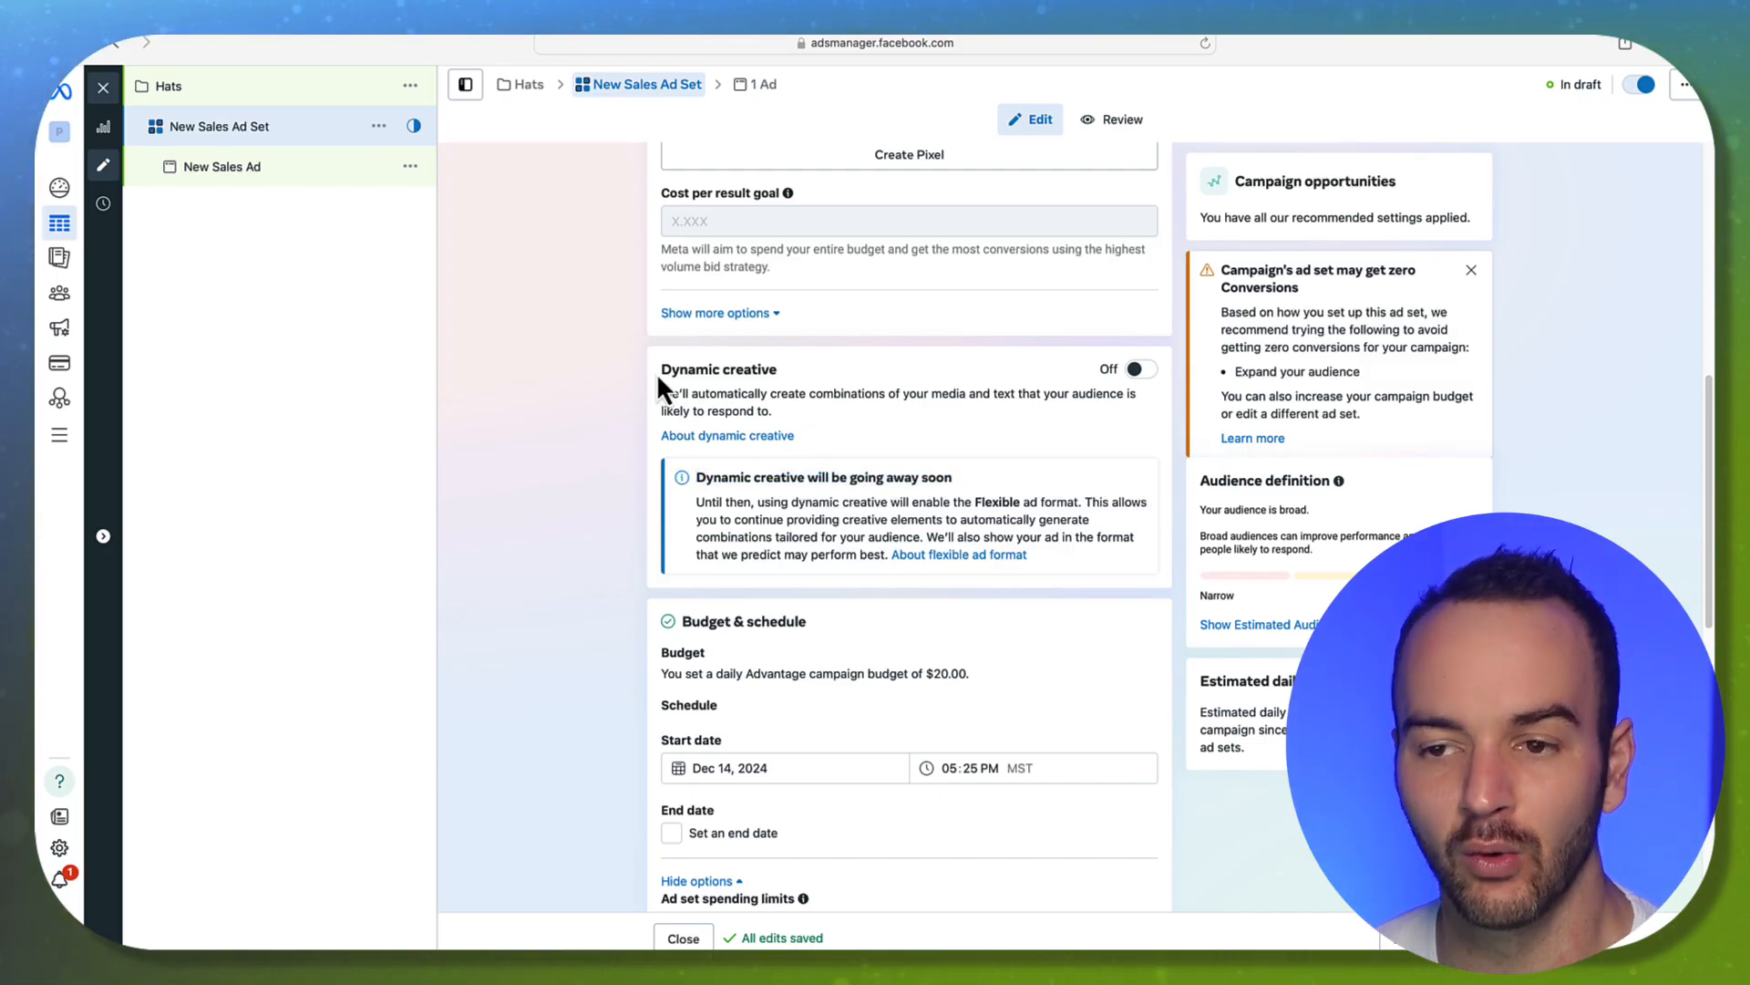
pyautogui.moveTo(658, 372); pyautogui.dragTo(1058, 556)
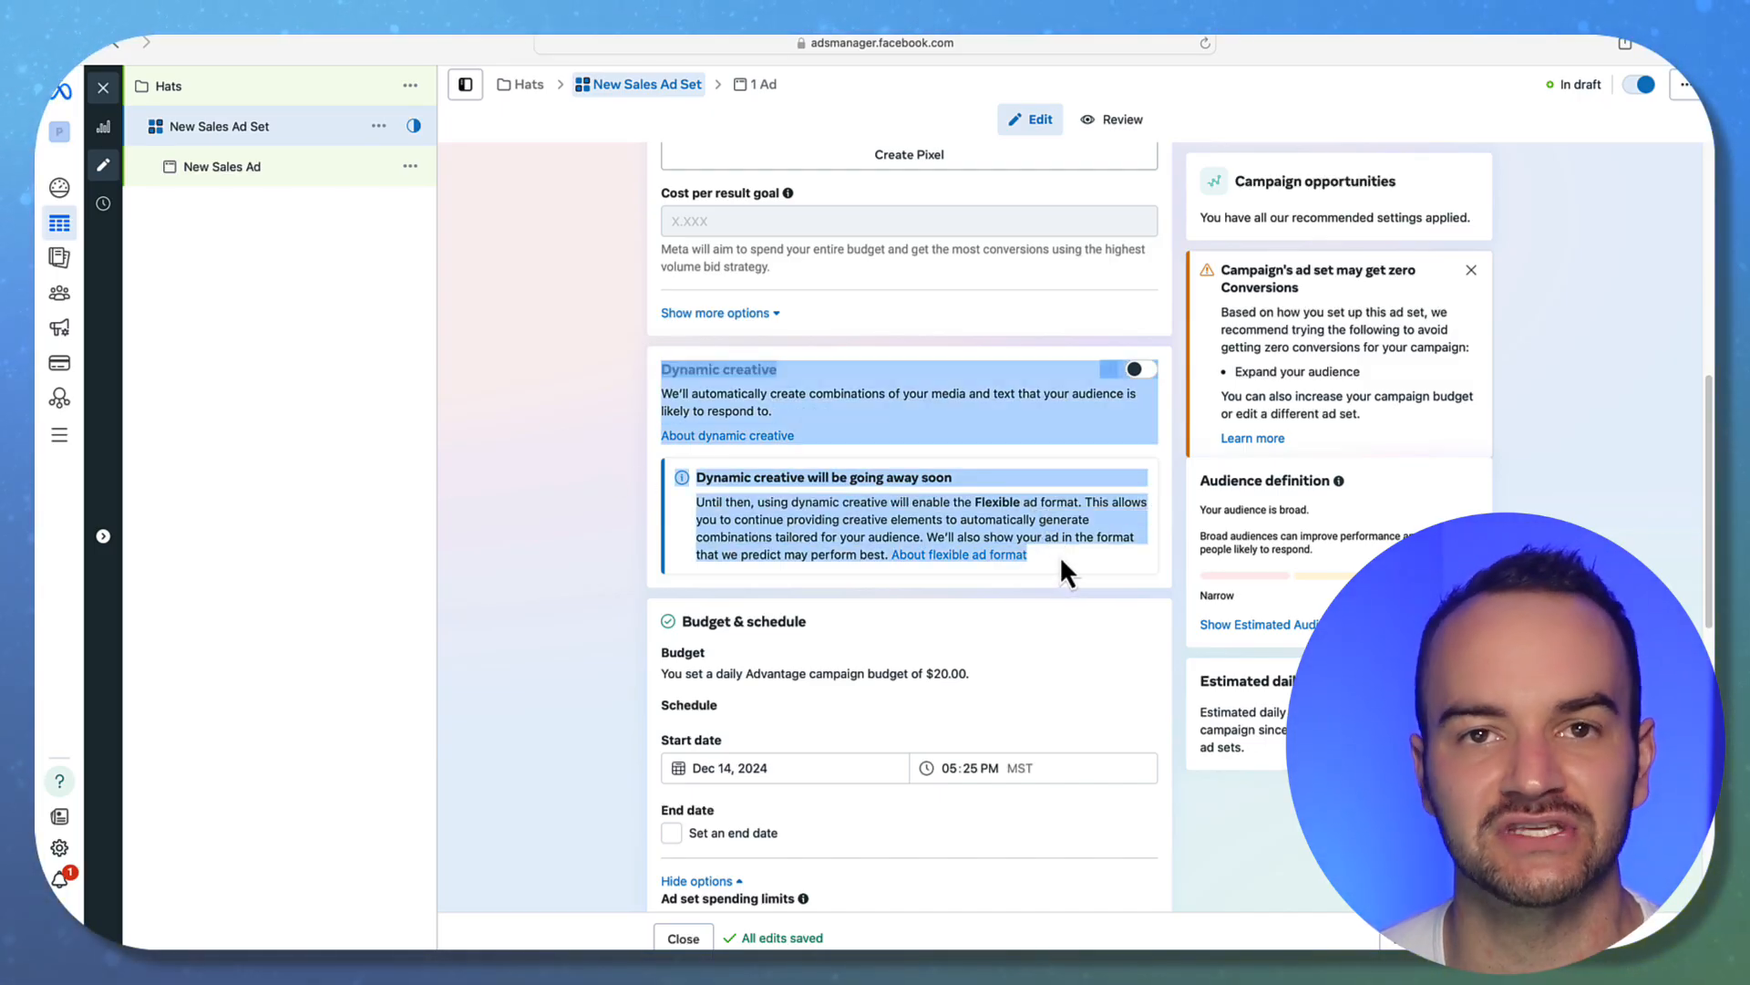
pyautogui.click(604, 427)
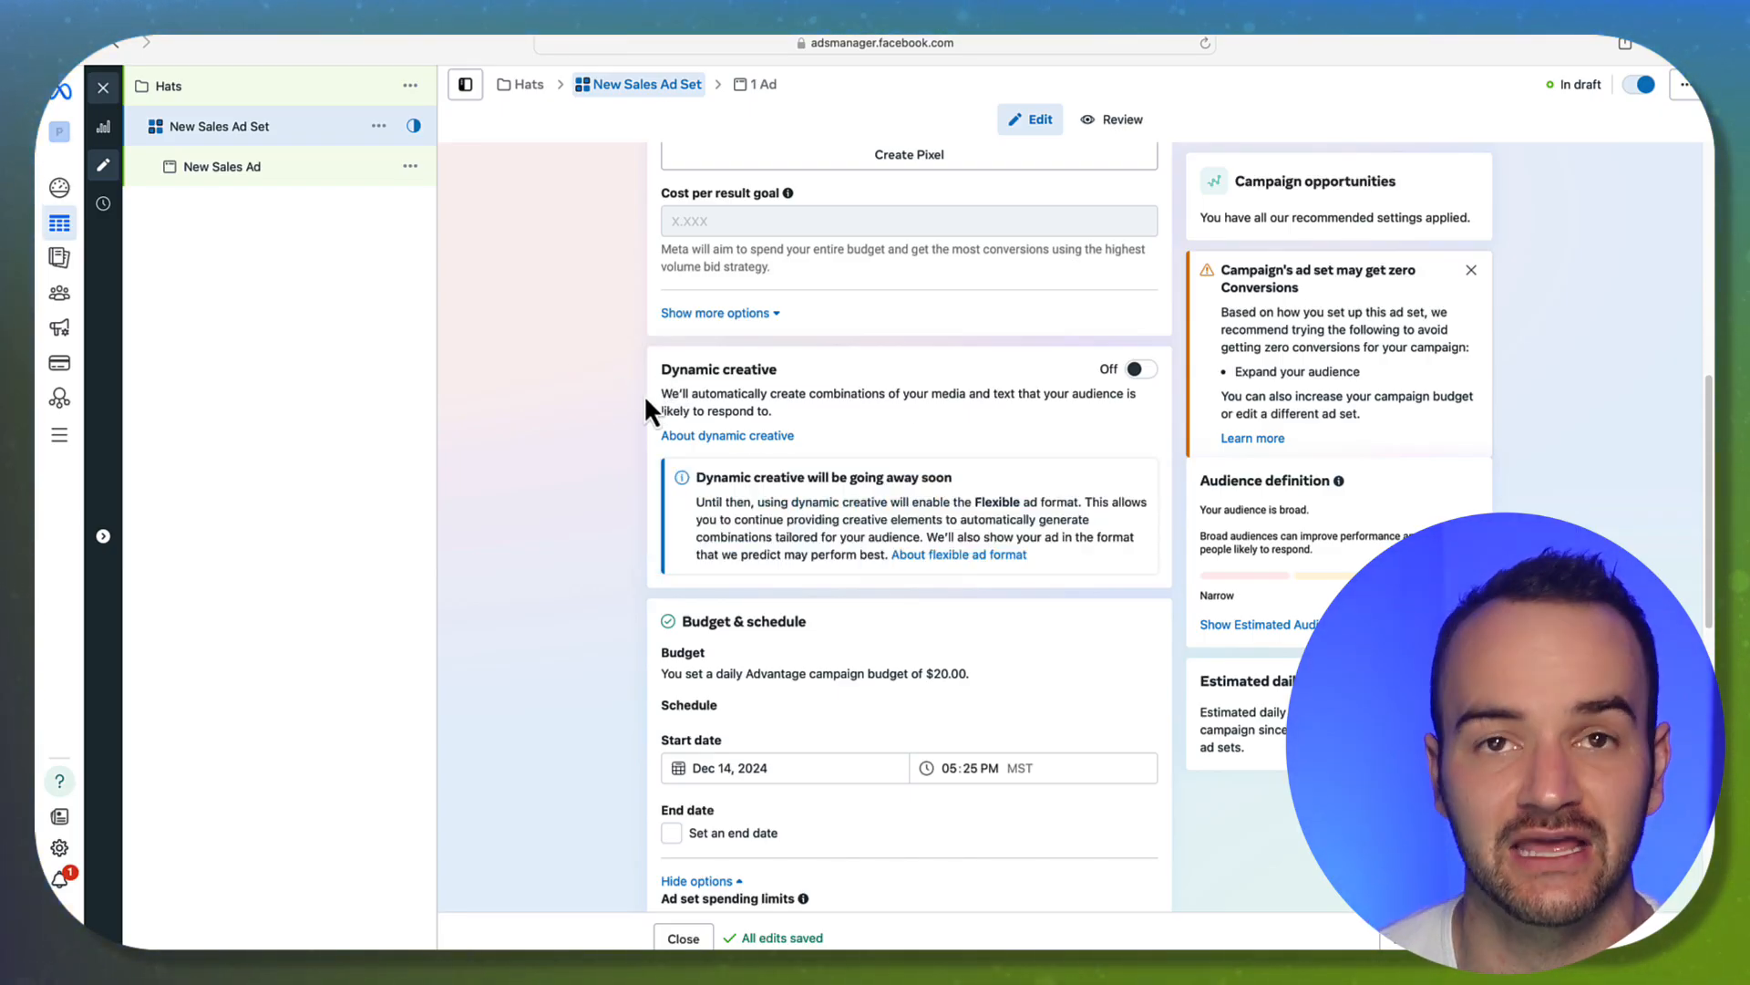
pyautogui.moveTo(653, 363); pyautogui.dragTo(1060, 522)
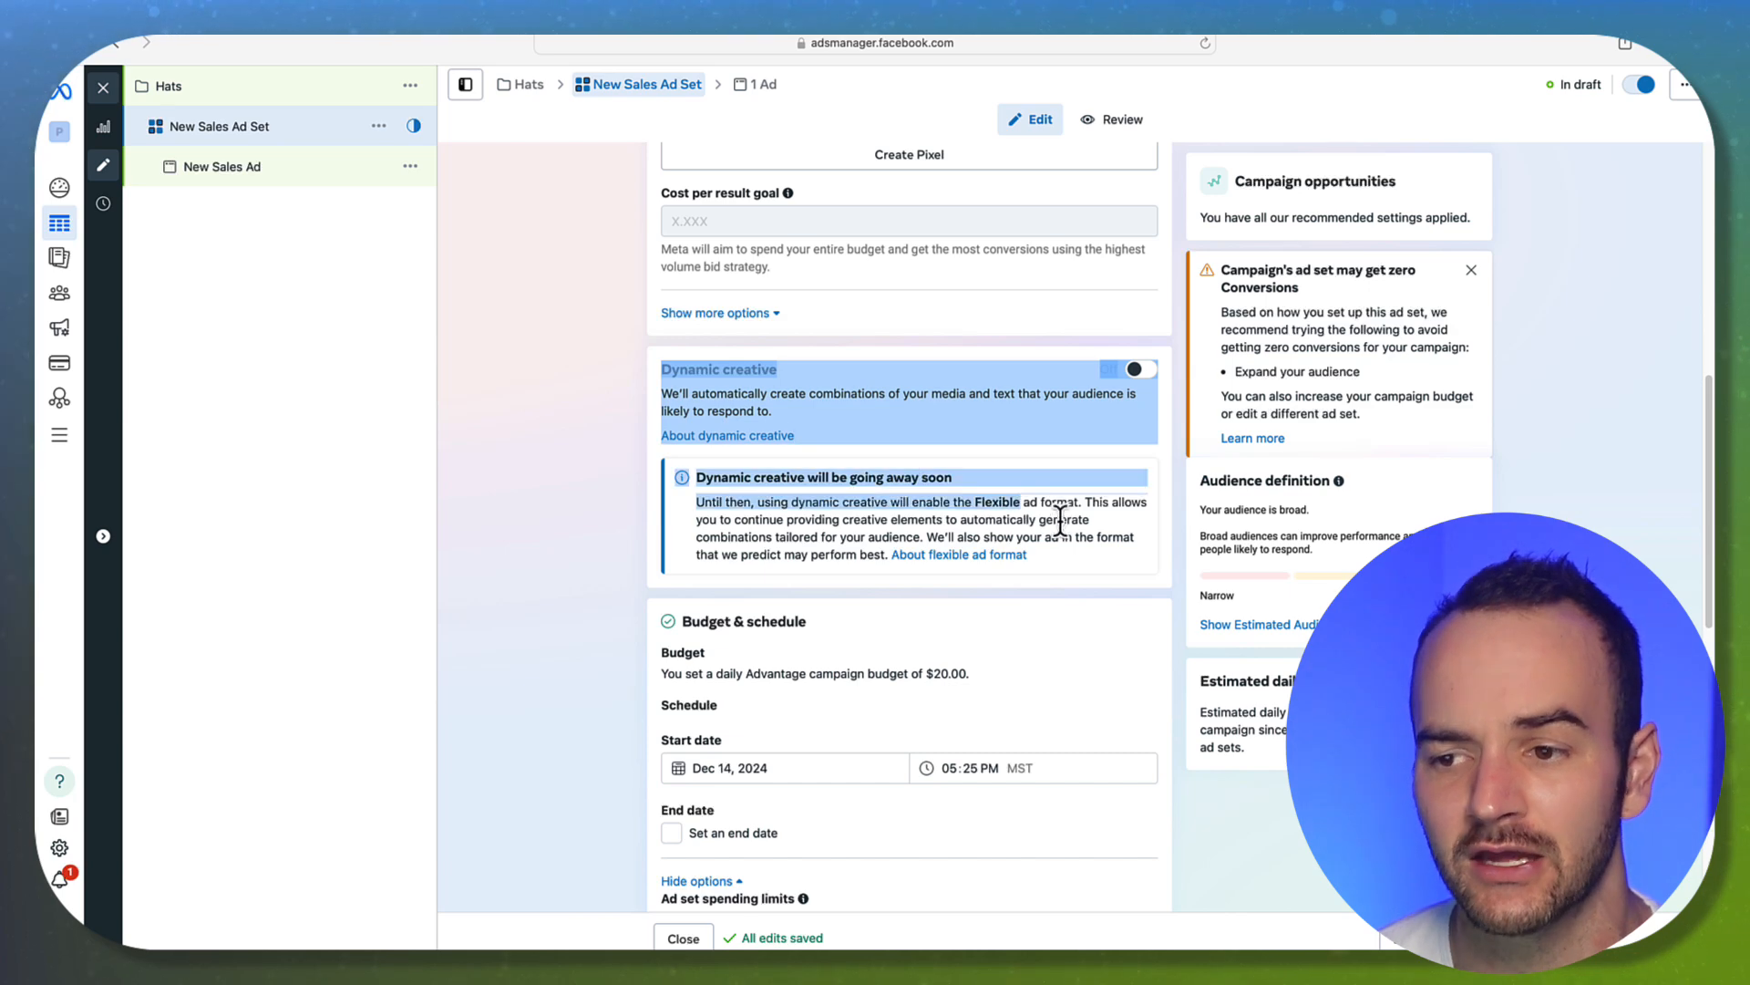
pyautogui.click(1055, 524)
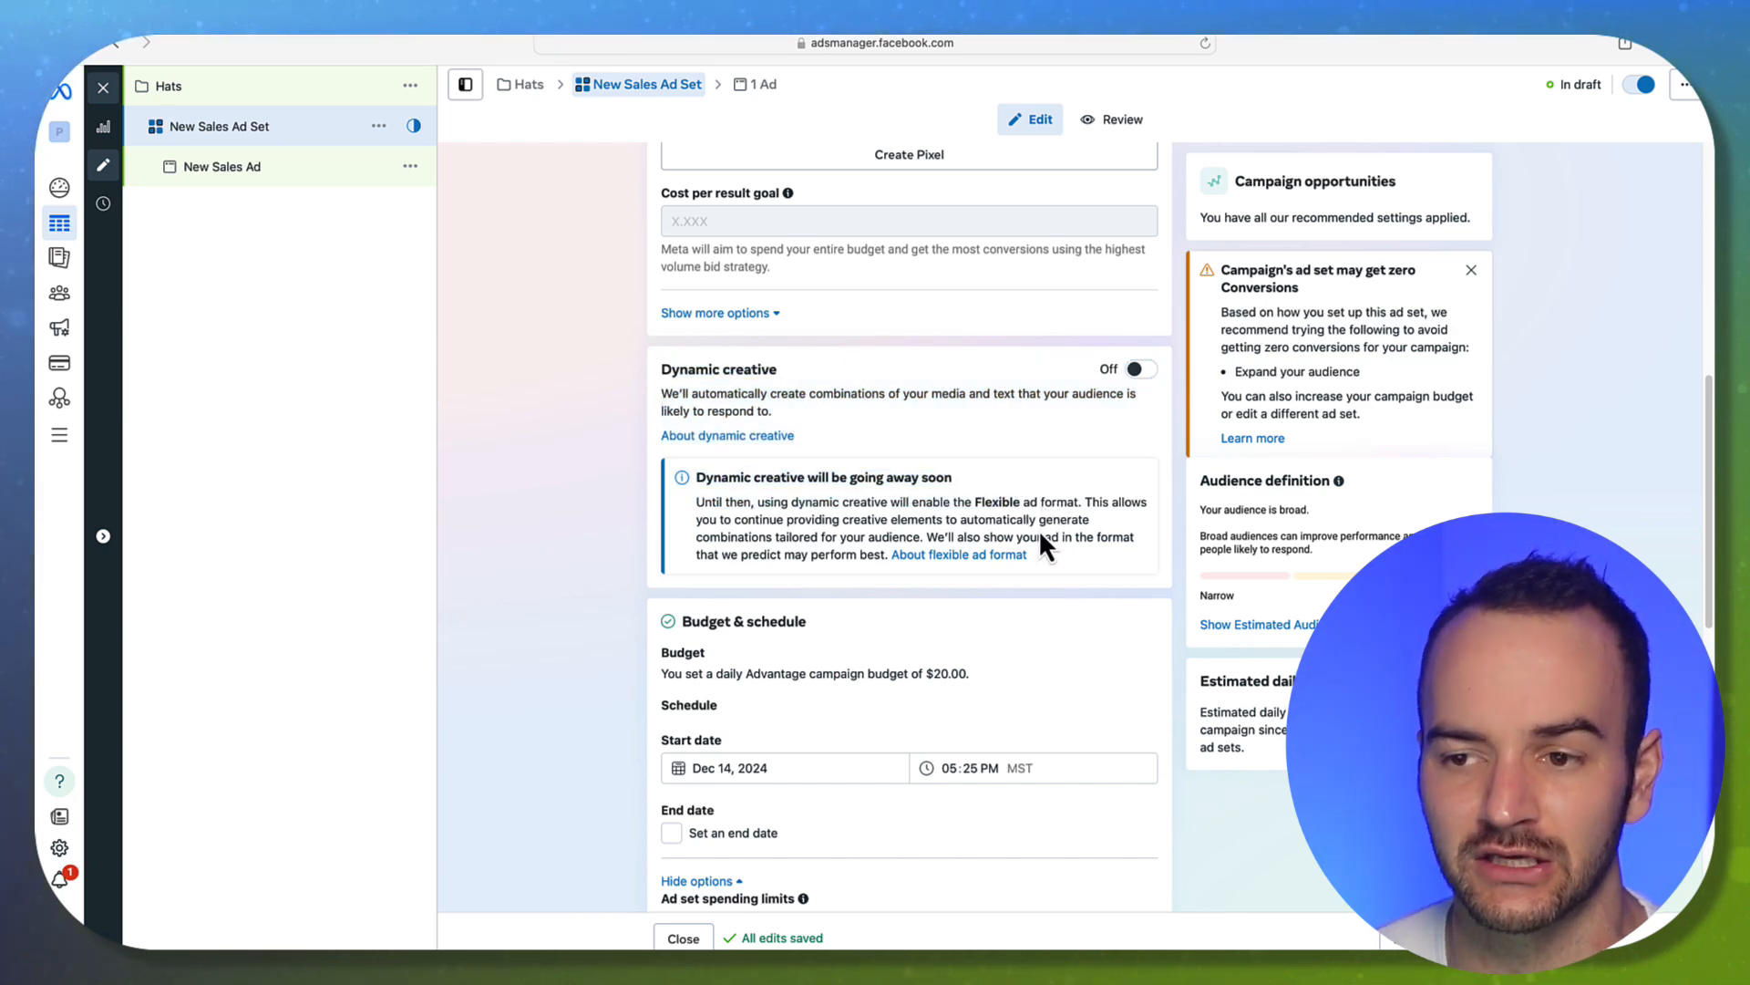
# Try the end date option in the ad set's schedule and check the start date without changing it.
pyautogui.scroll(-1, 1041, 535)
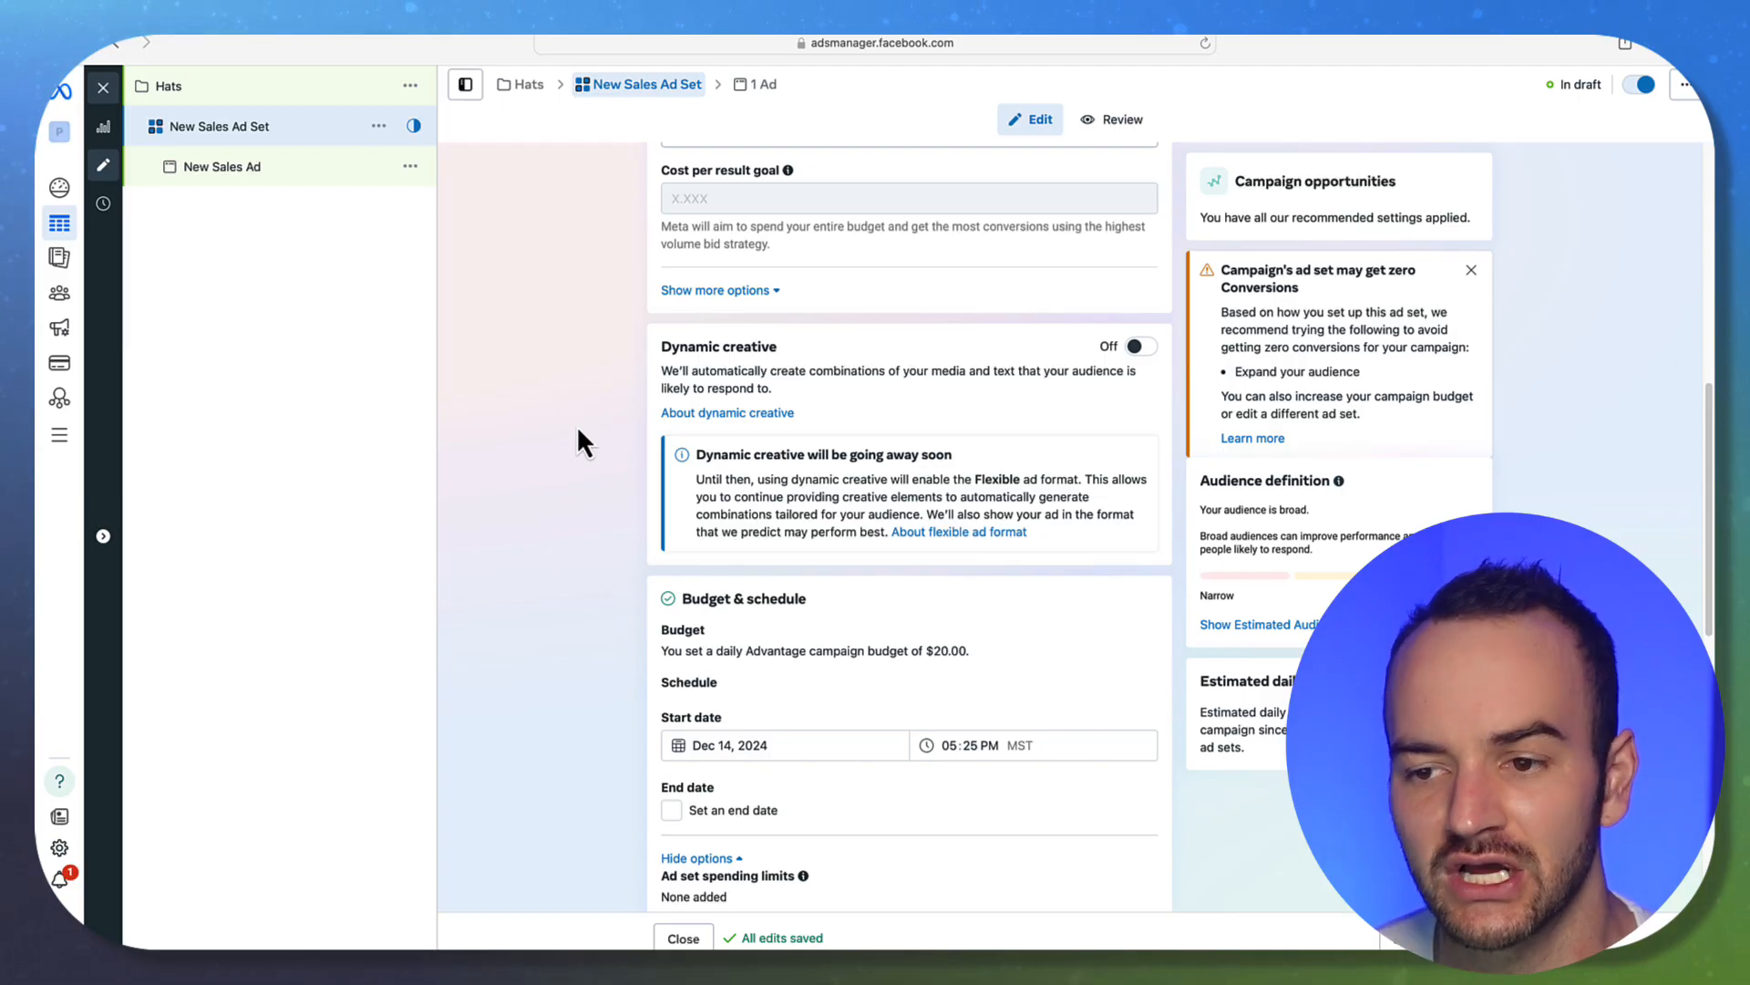
pyautogui.scroll(-3, 576, 425)
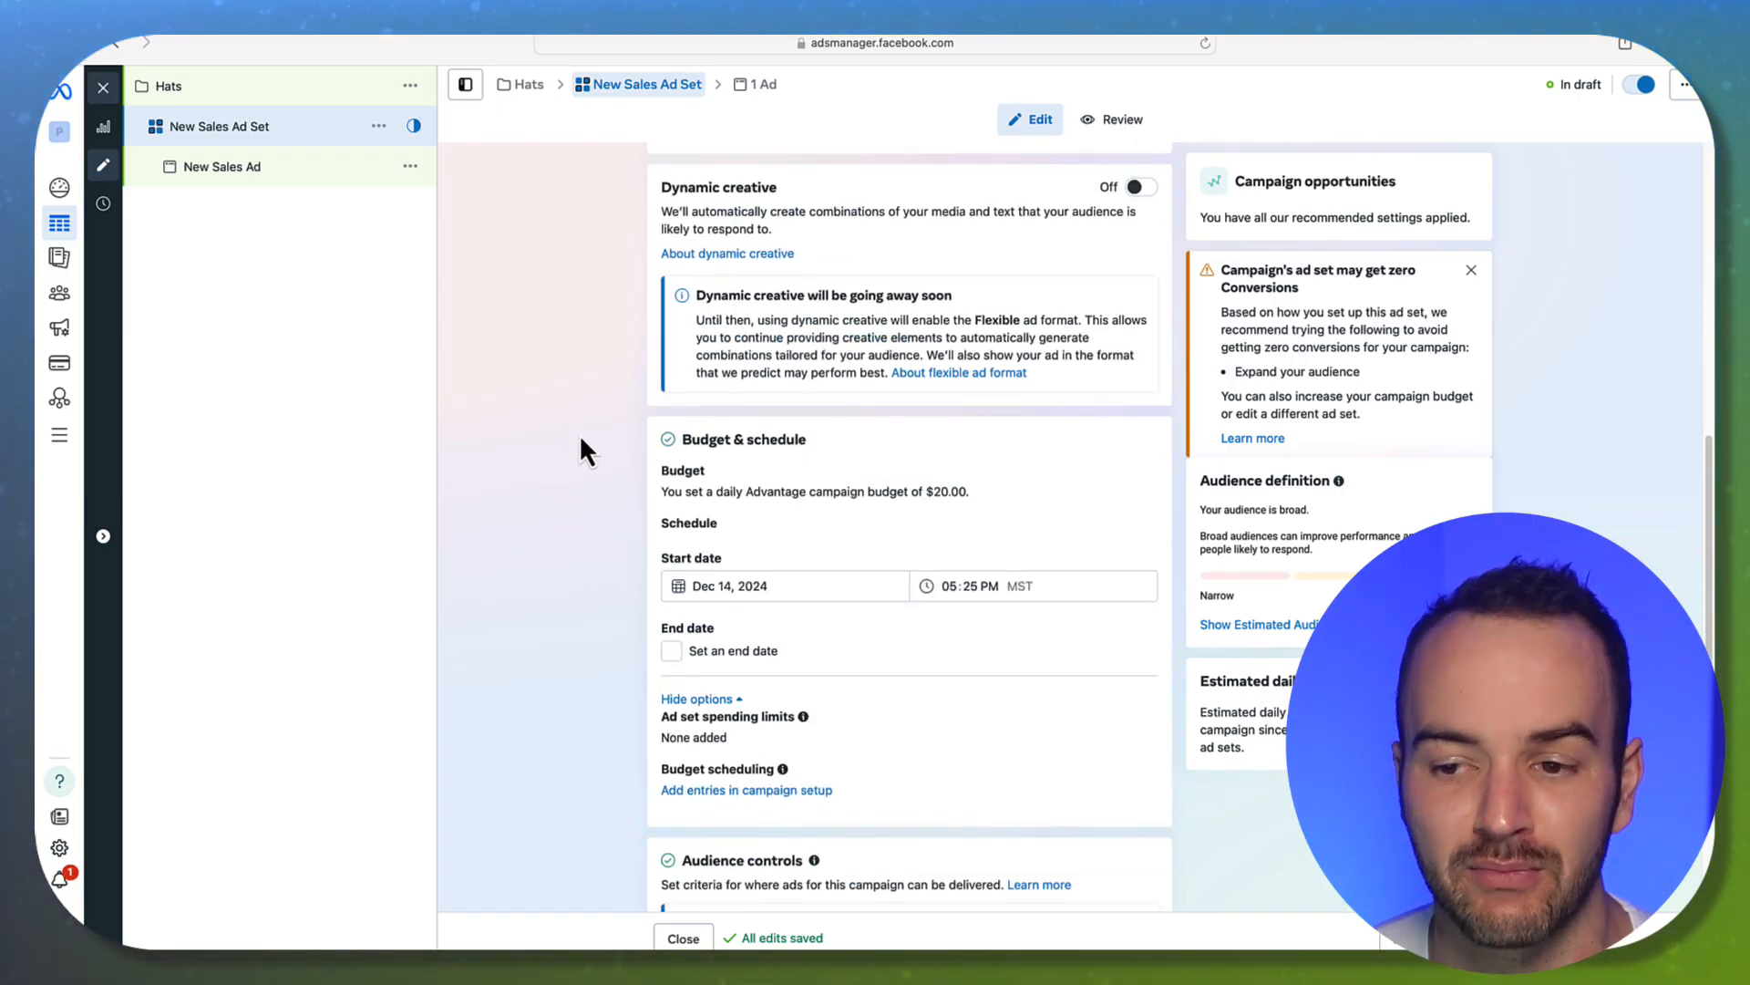
pyautogui.scroll(-3, 580, 437)
pyautogui.scroll(-3, 602, 469)
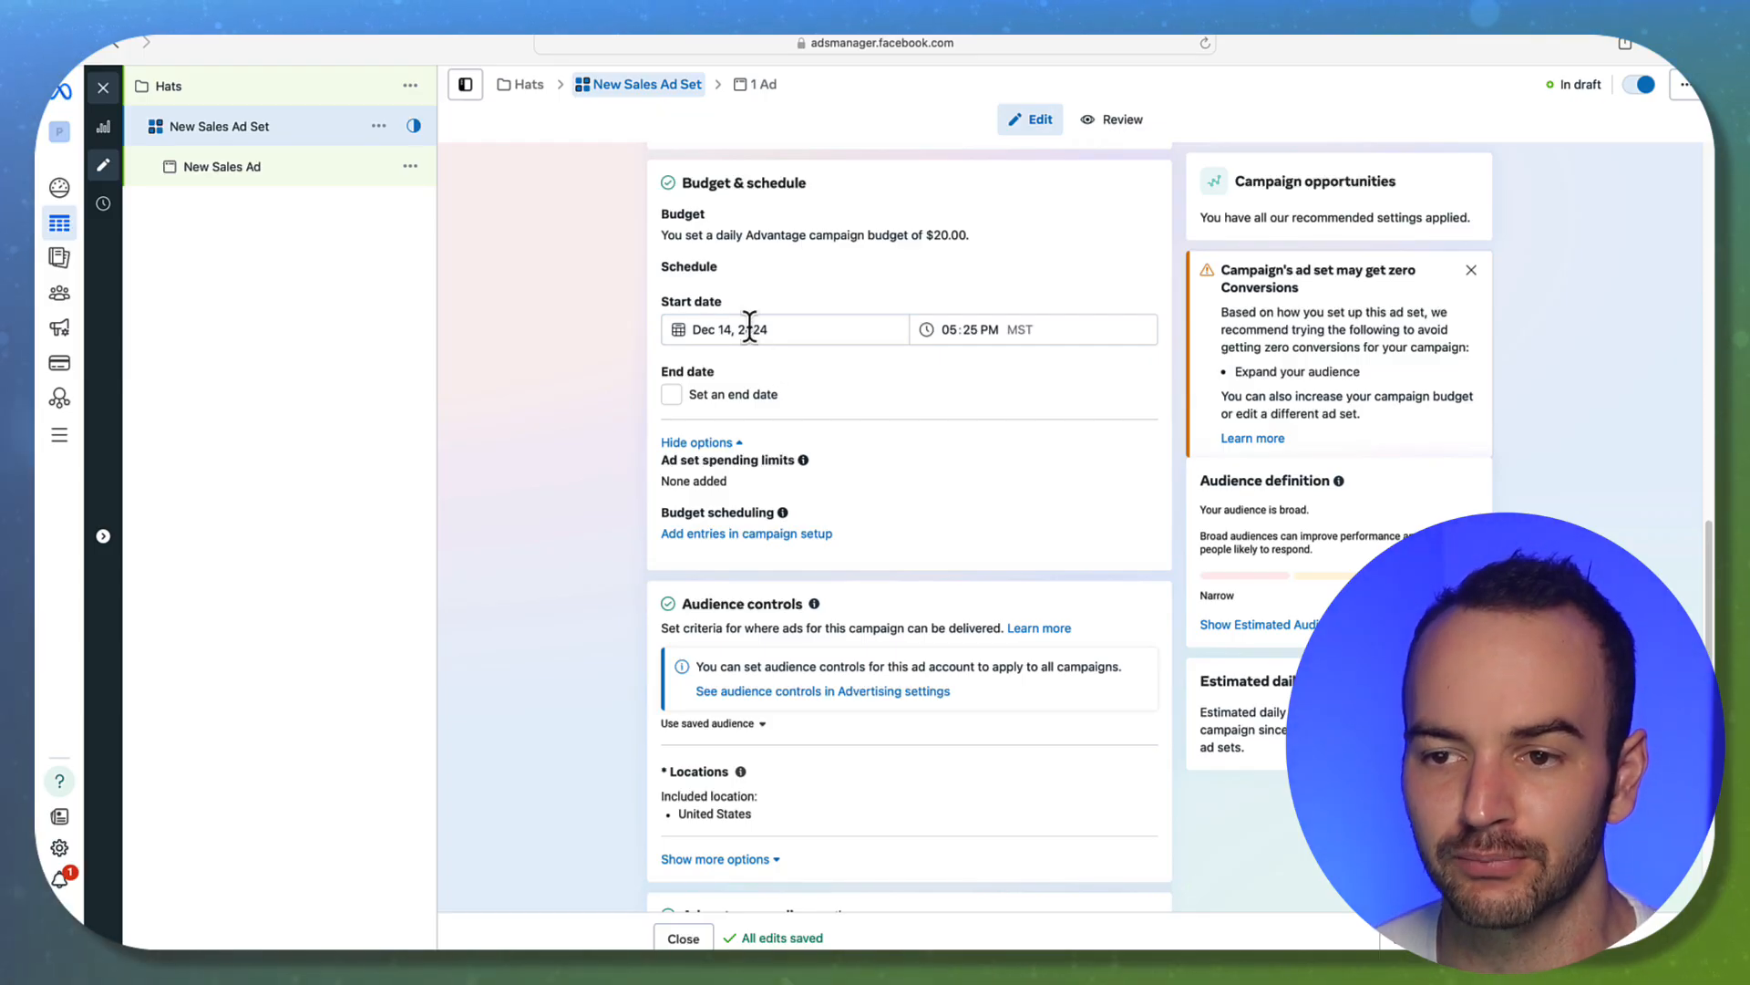
pyautogui.click(671, 396)
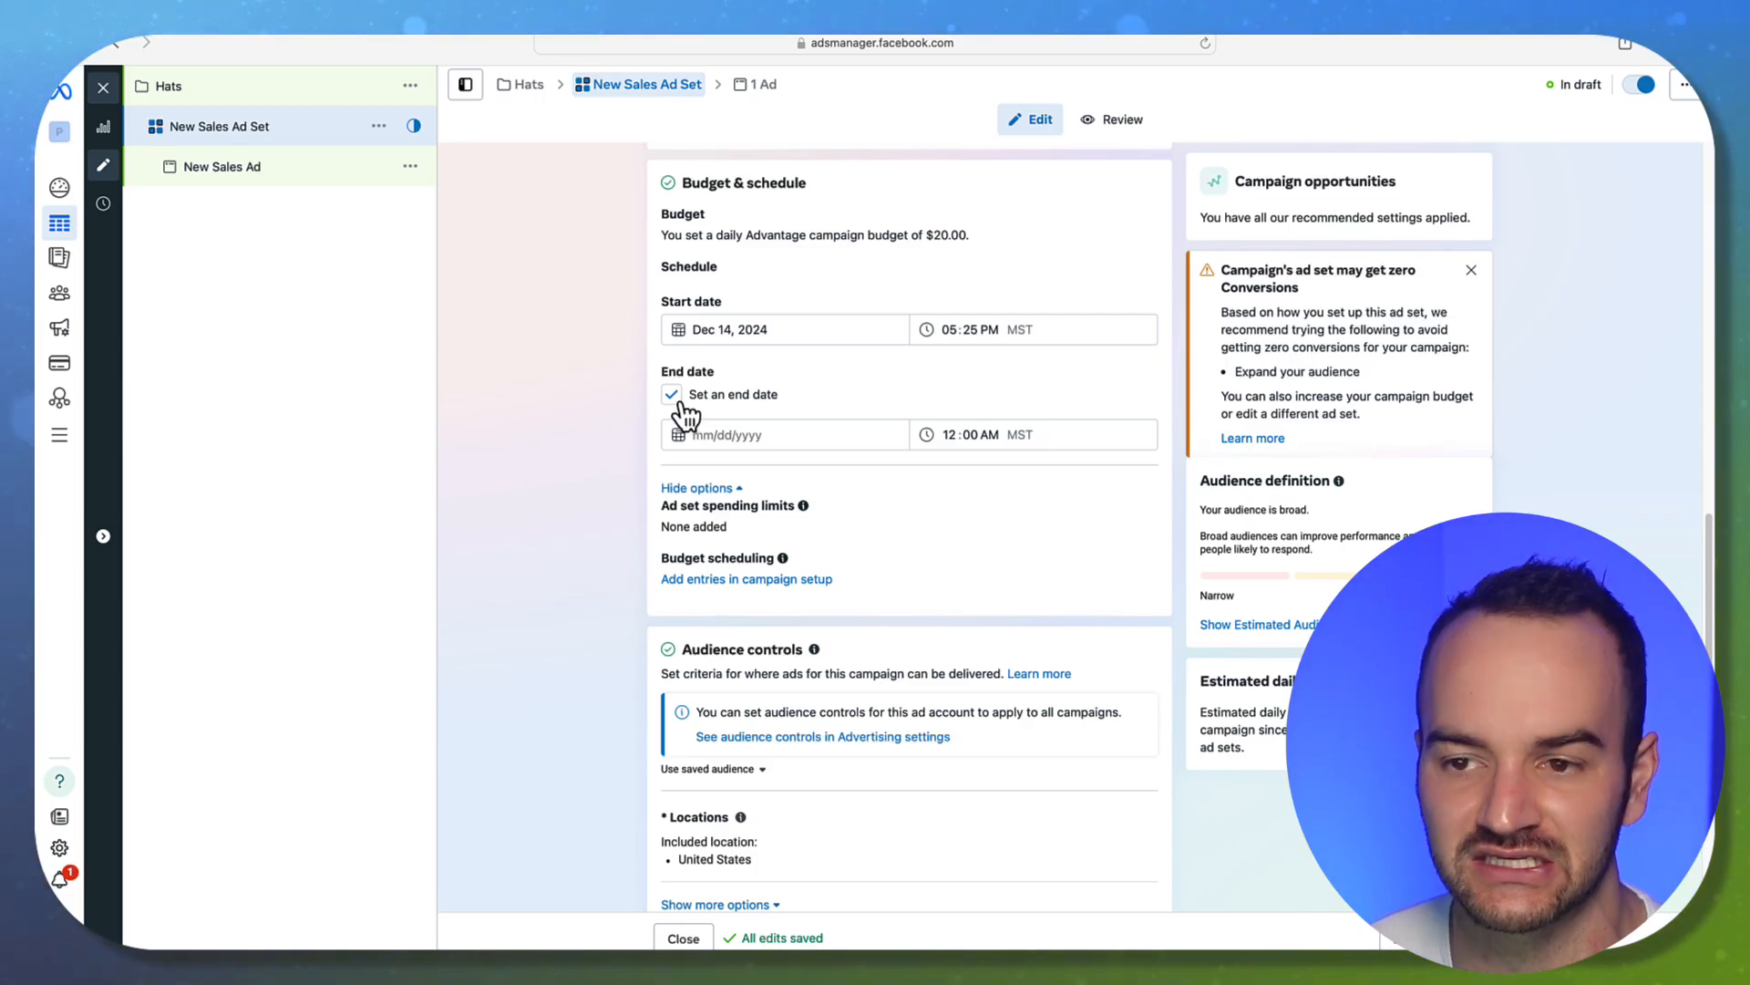
pyautogui.click(672, 399)
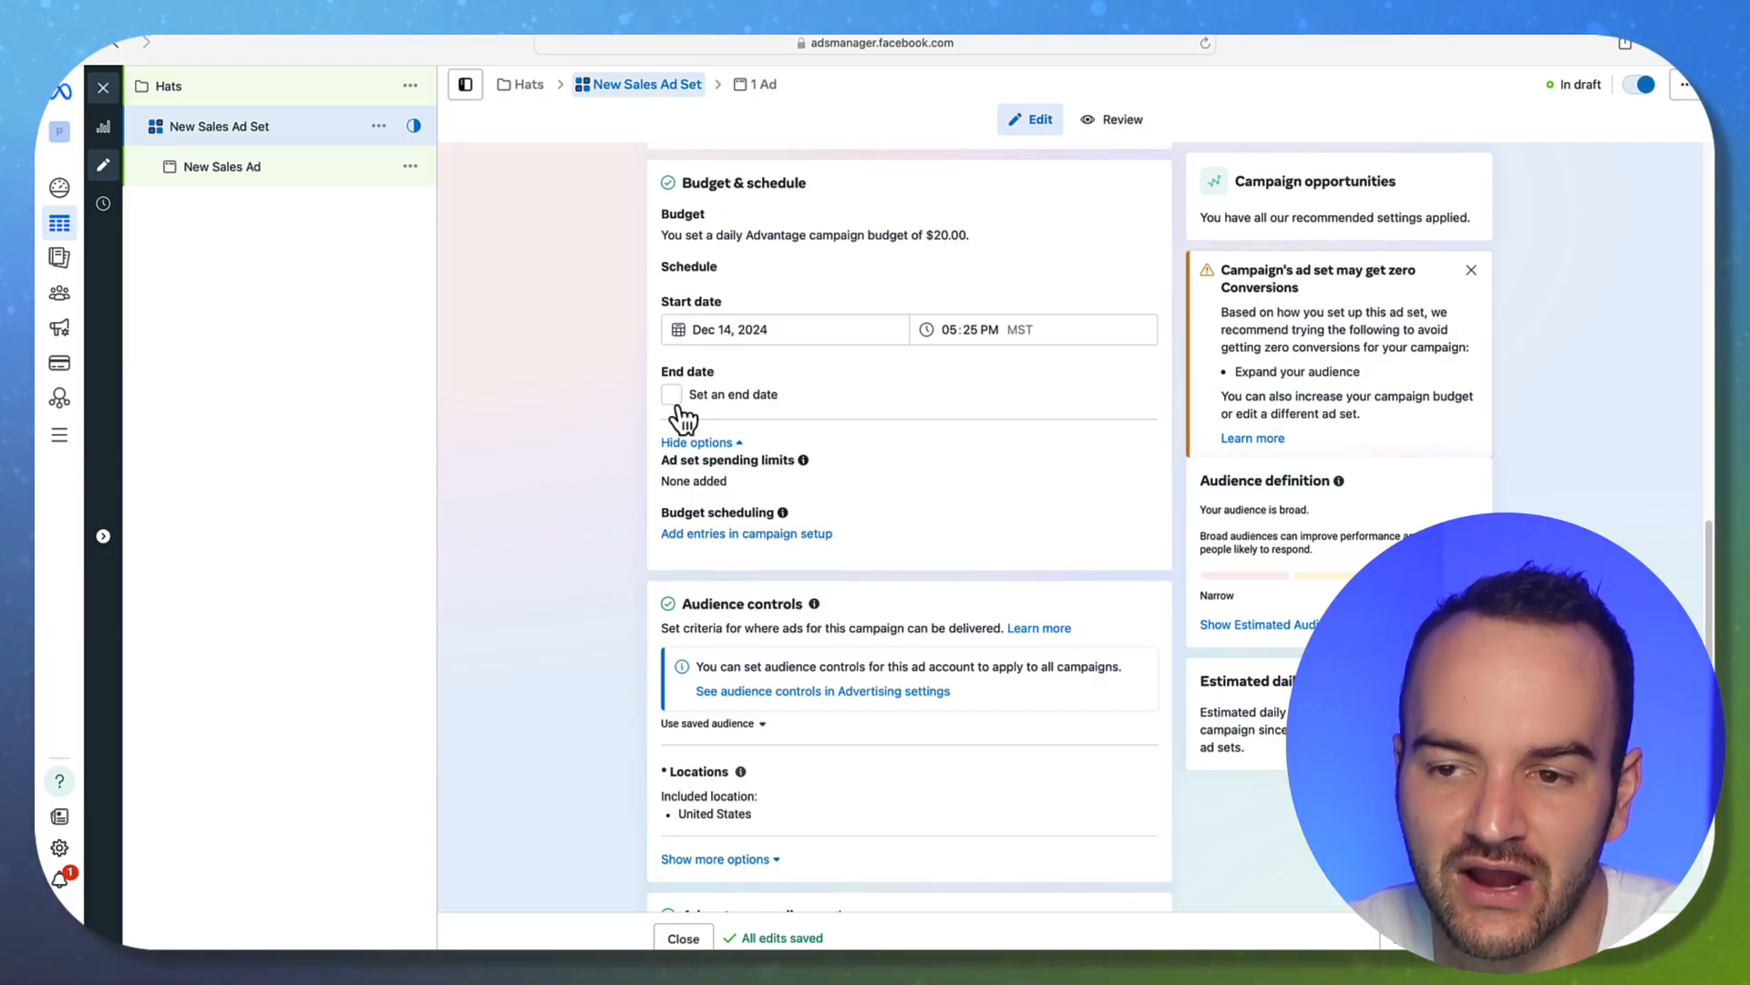
pyautogui.click(791, 329)
pyautogui.click(605, 336)
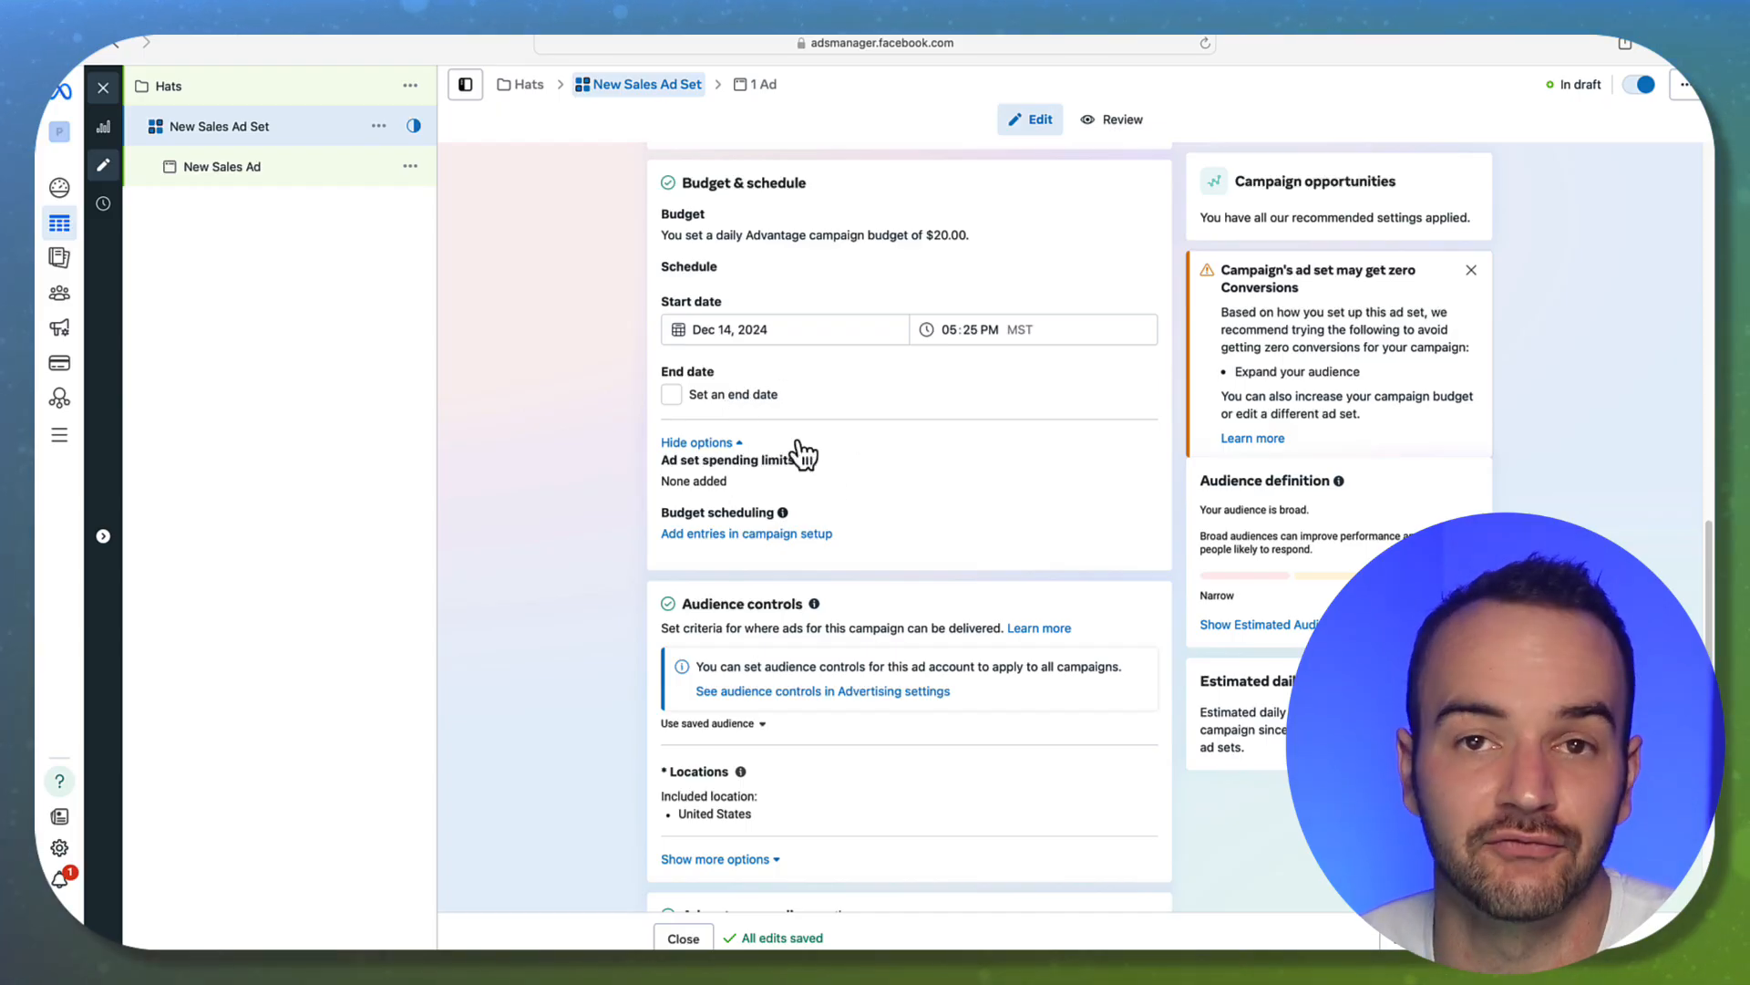
# Switch the ad set from Advantage+ audience to the original audience options and confirm the change.
pyautogui.scroll(-3, 649, 516)
pyautogui.scroll(-2, 821, 675)
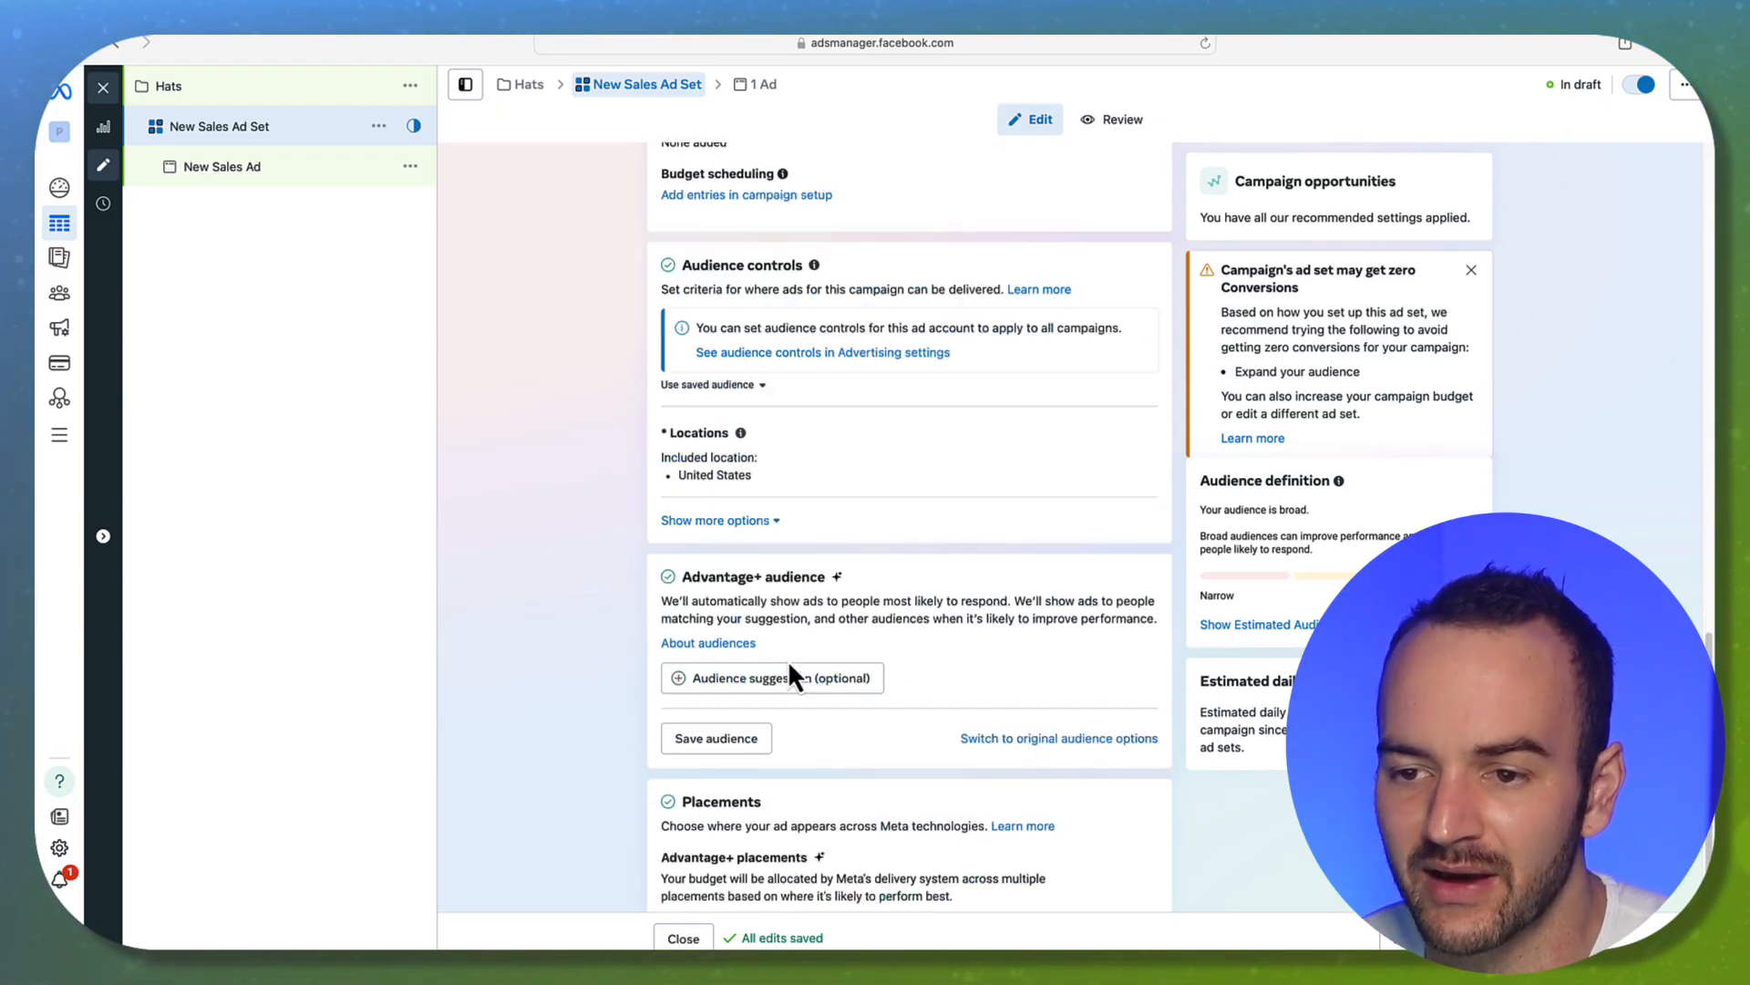
pyautogui.scroll(-1, 611, 596)
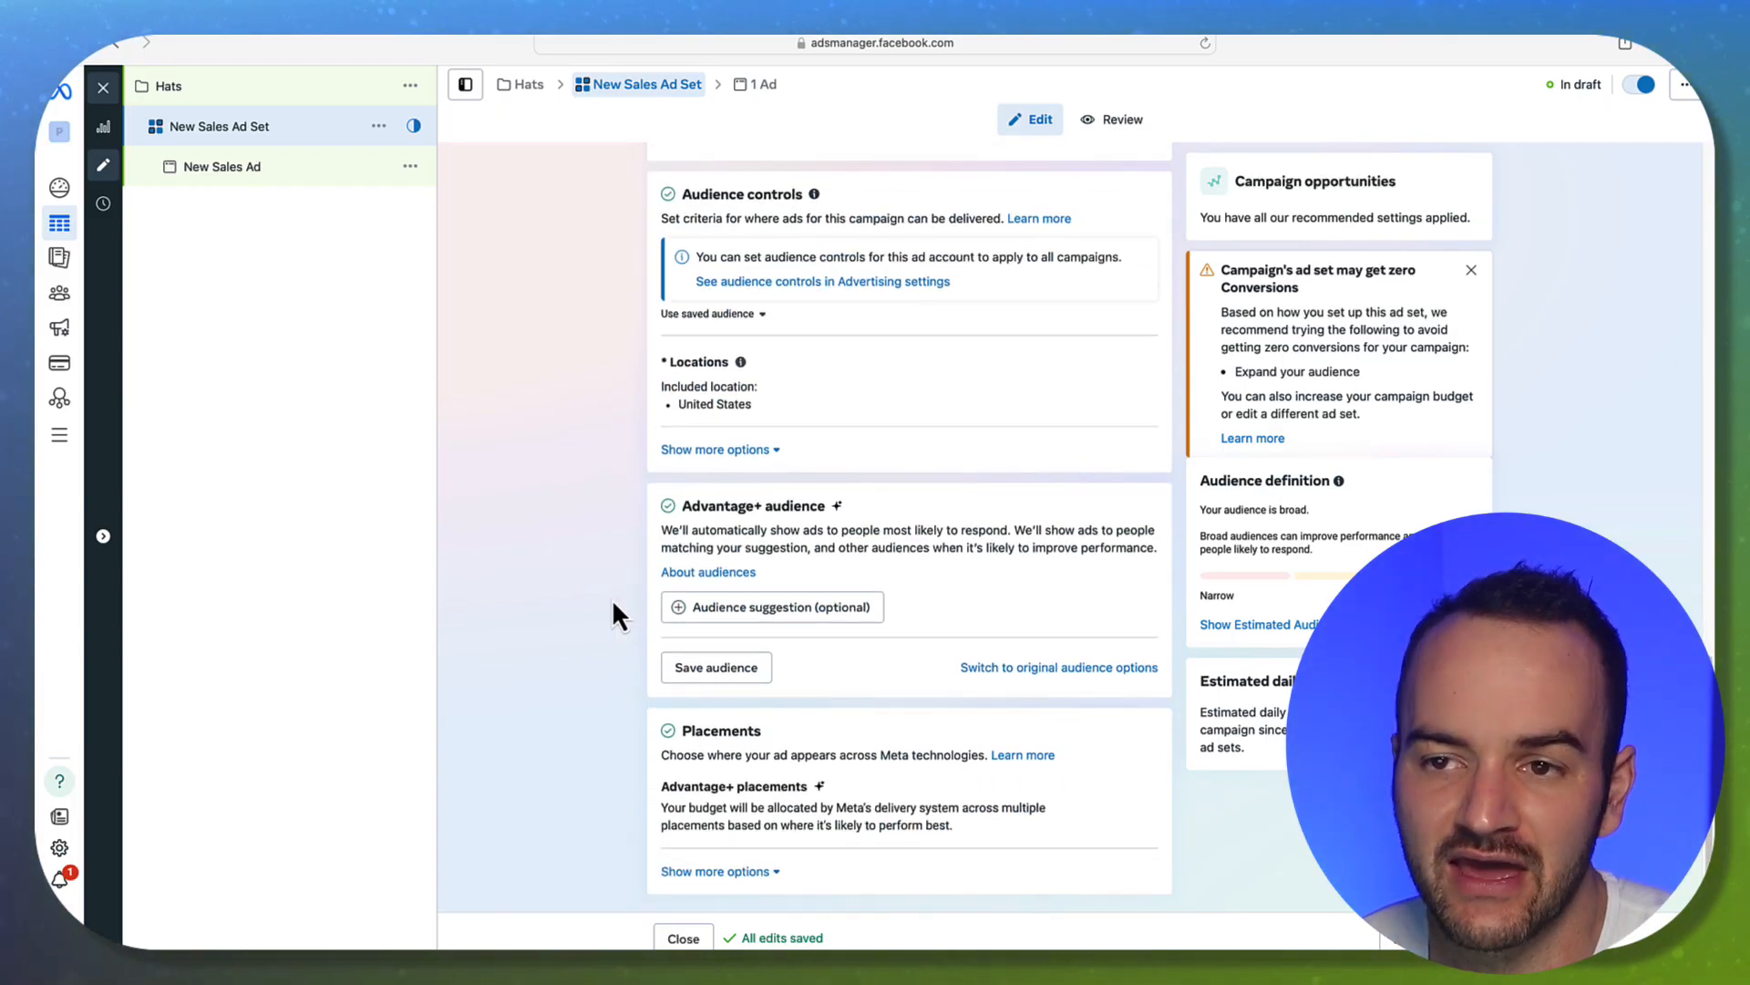
pyautogui.click(1054, 677)
pyautogui.click(874, 497)
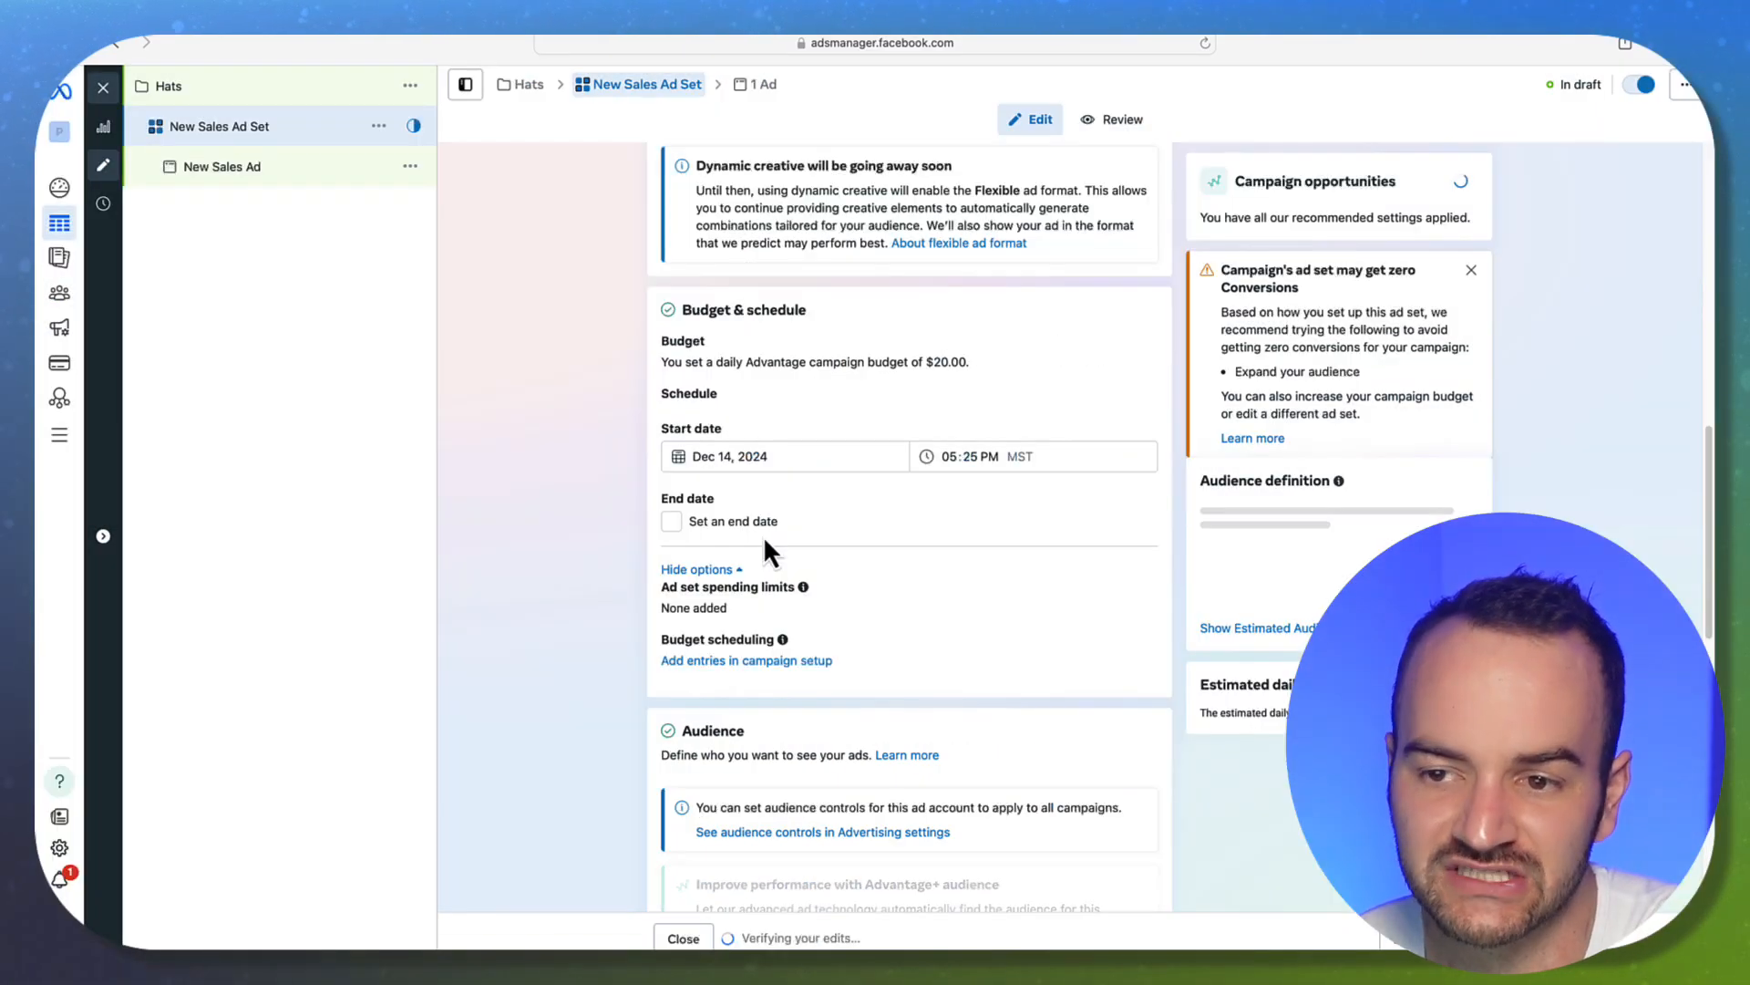
# Examine the original audience settings for custom audiences, locations, age, gender, detailed targeting and languages.
pyautogui.scroll(-2, 570, 509)
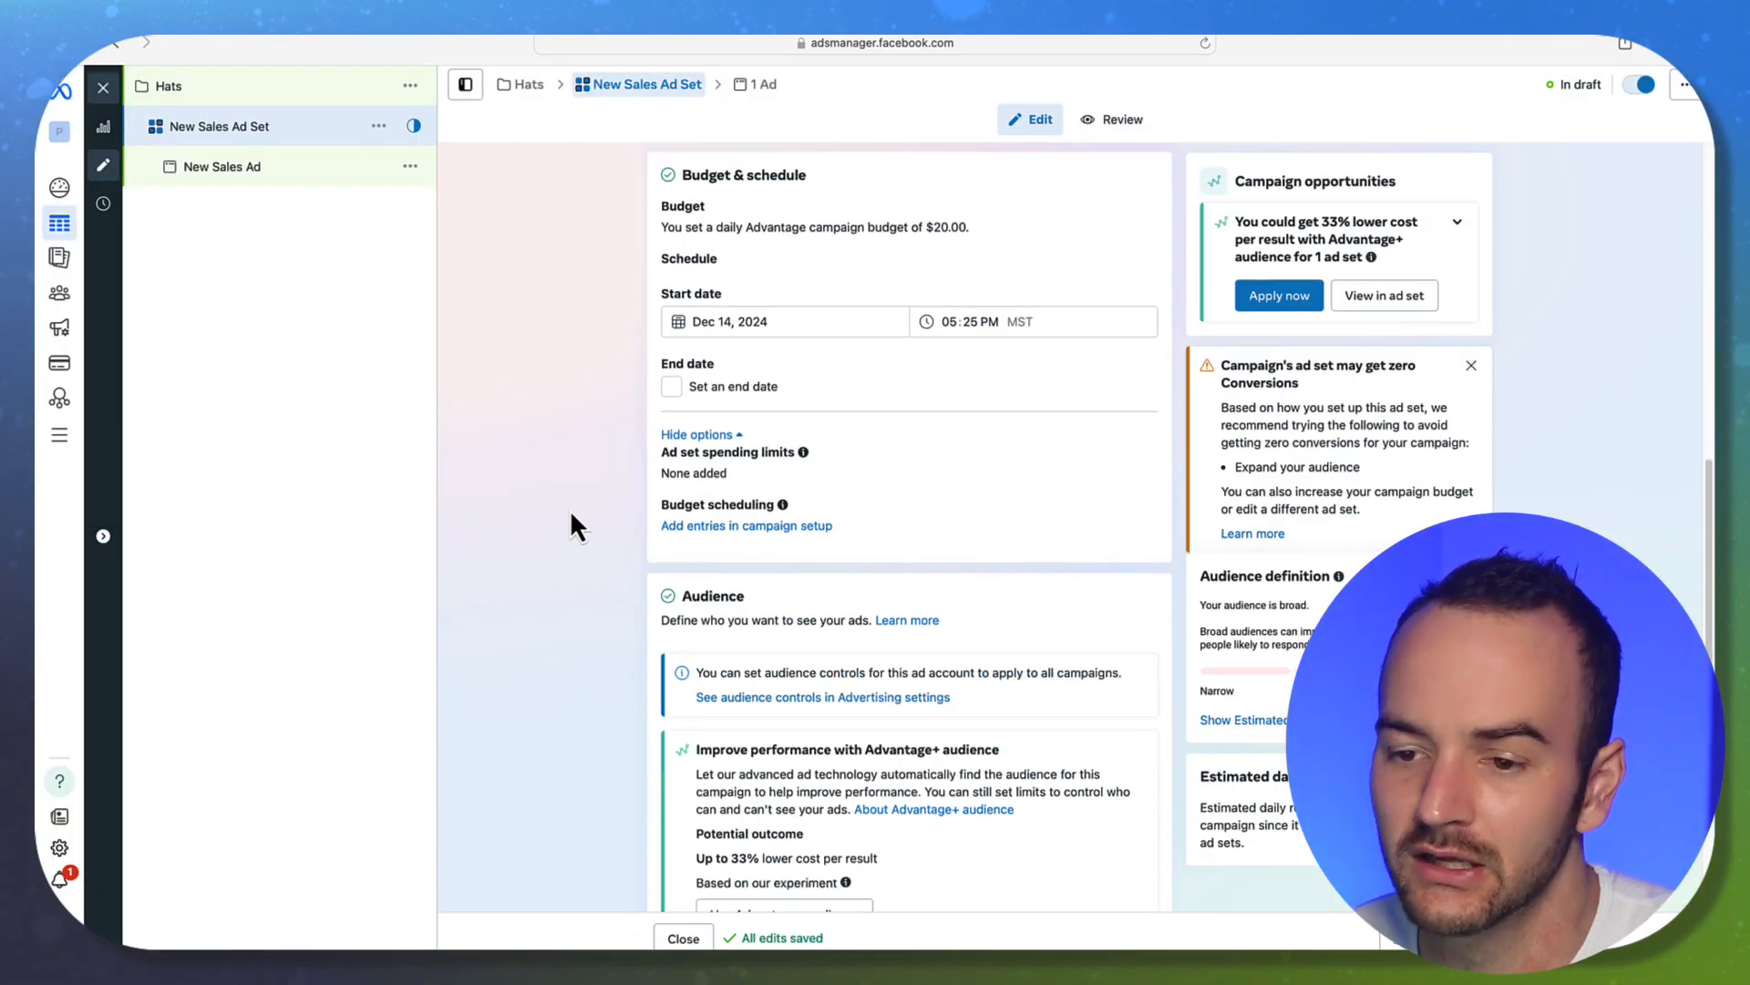
pyautogui.scroll(-8, 572, 514)
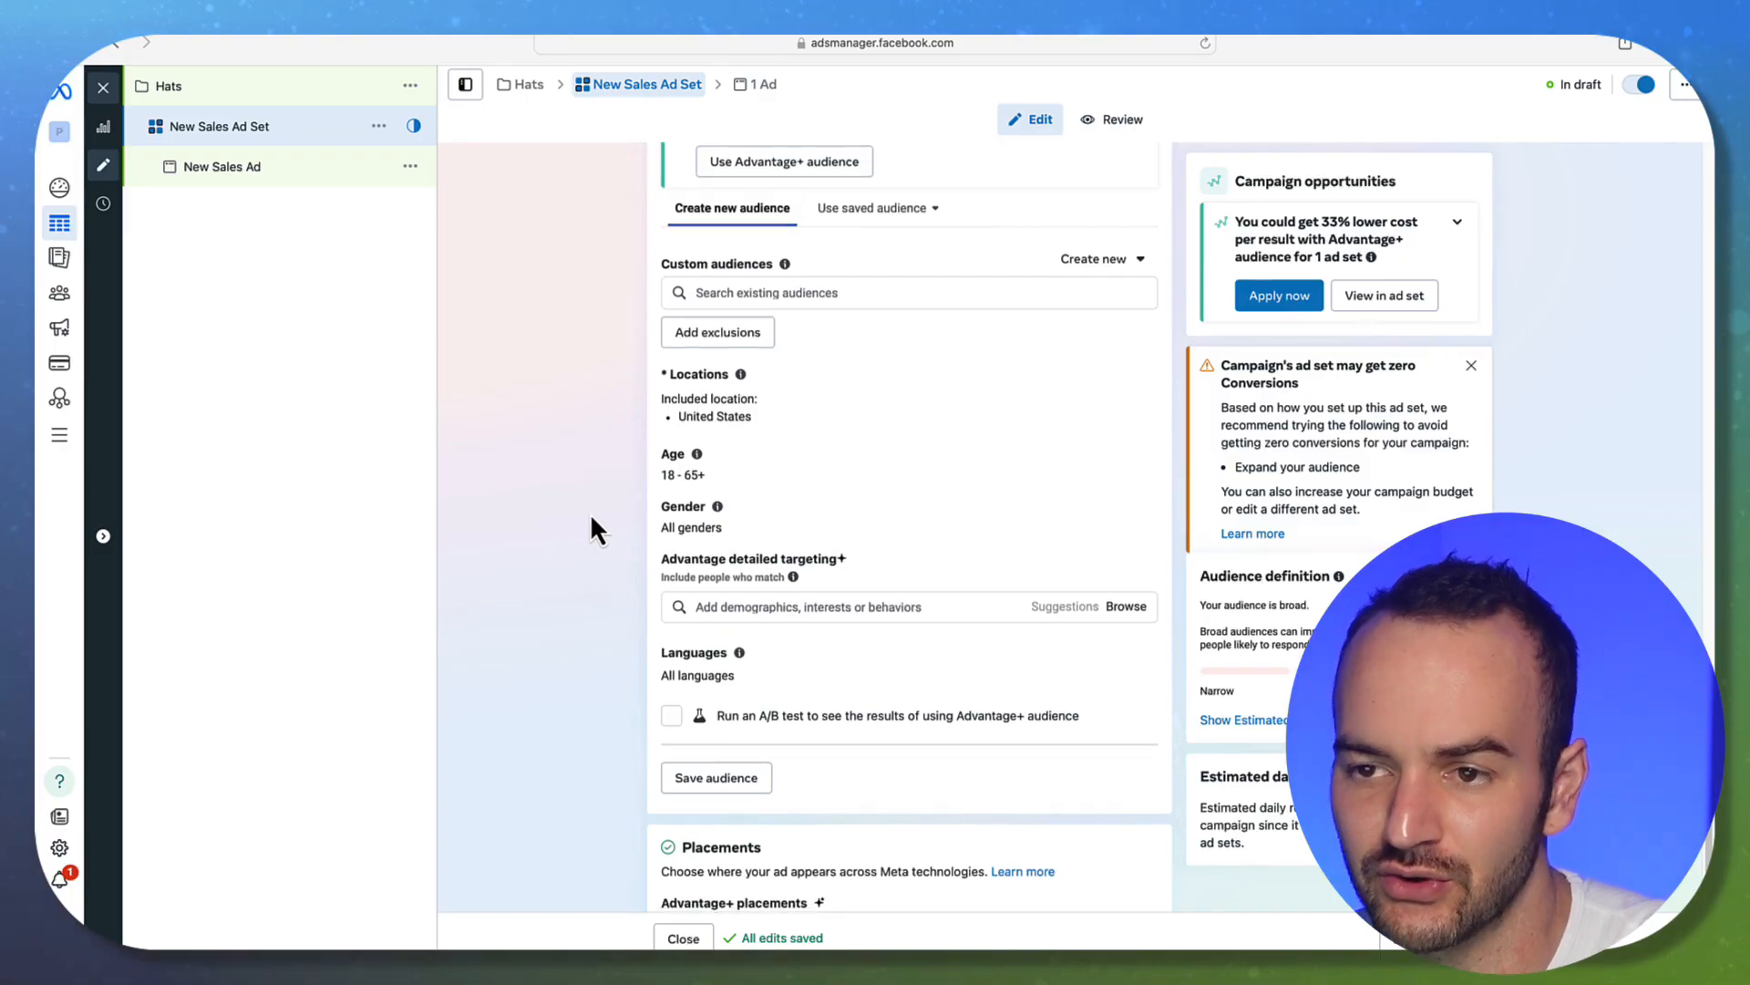
pyautogui.scroll(5, 583, 520)
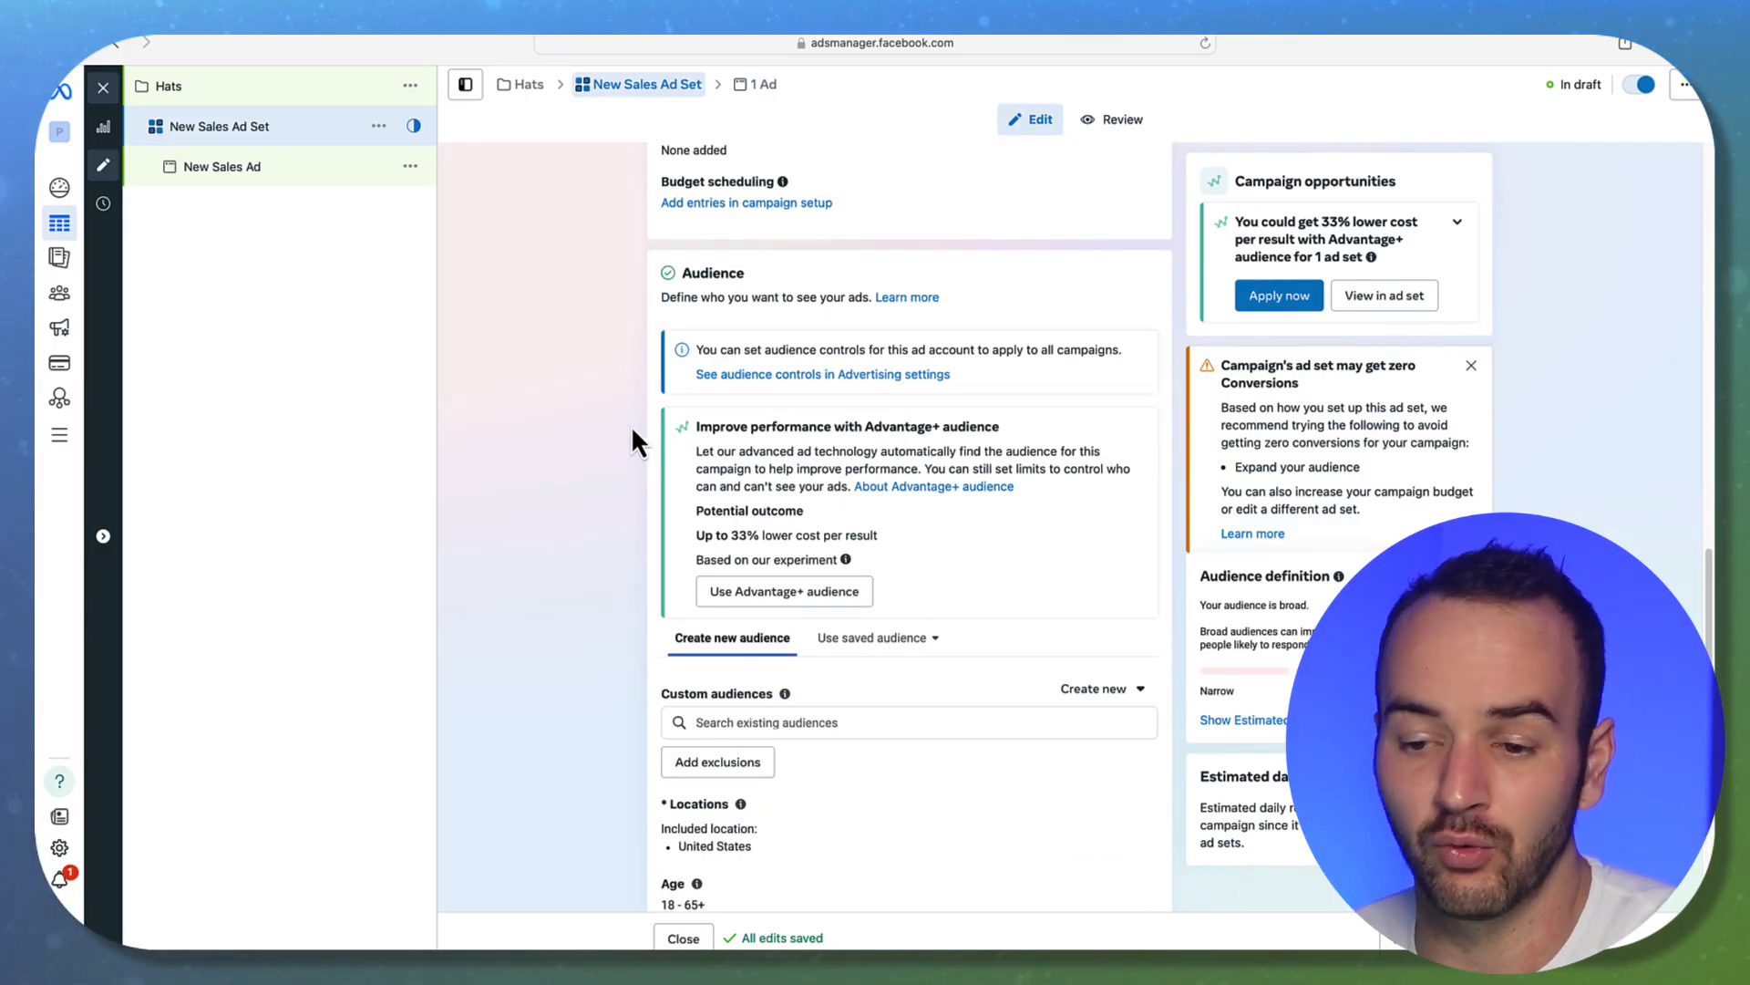
pyautogui.scroll(-3, 638, 437)
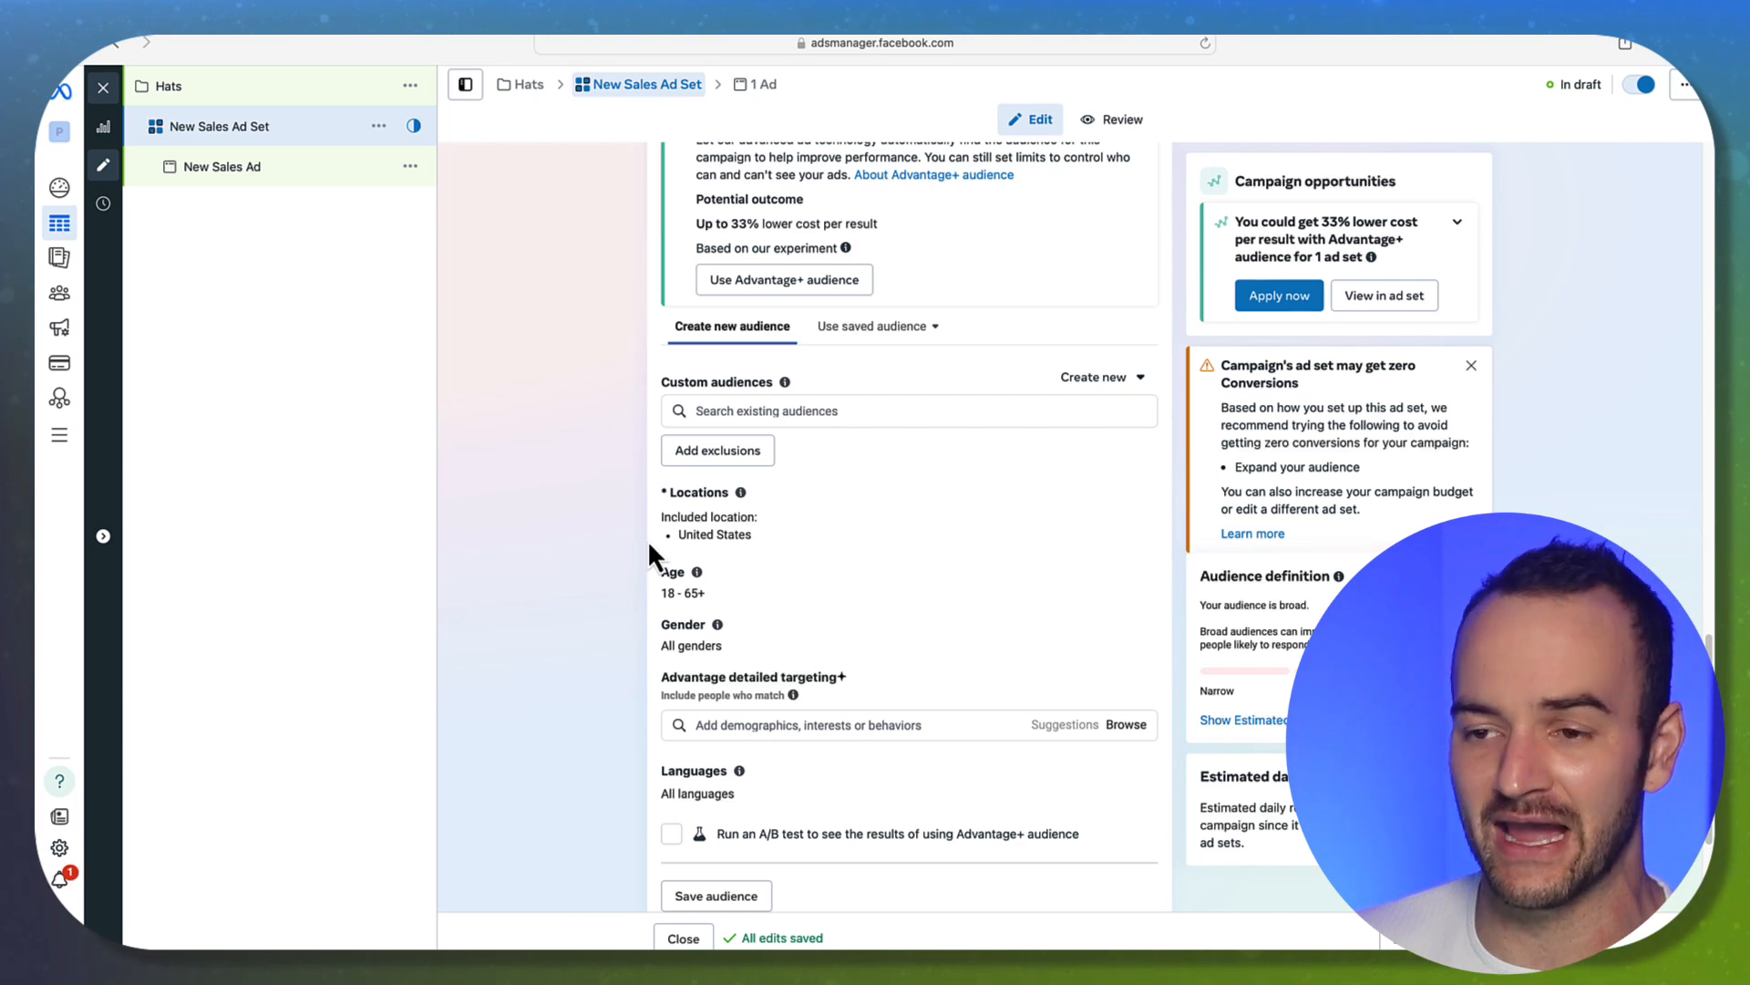
pyautogui.scroll(-2, 644, 536)
pyautogui.scroll(1, 609, 550)
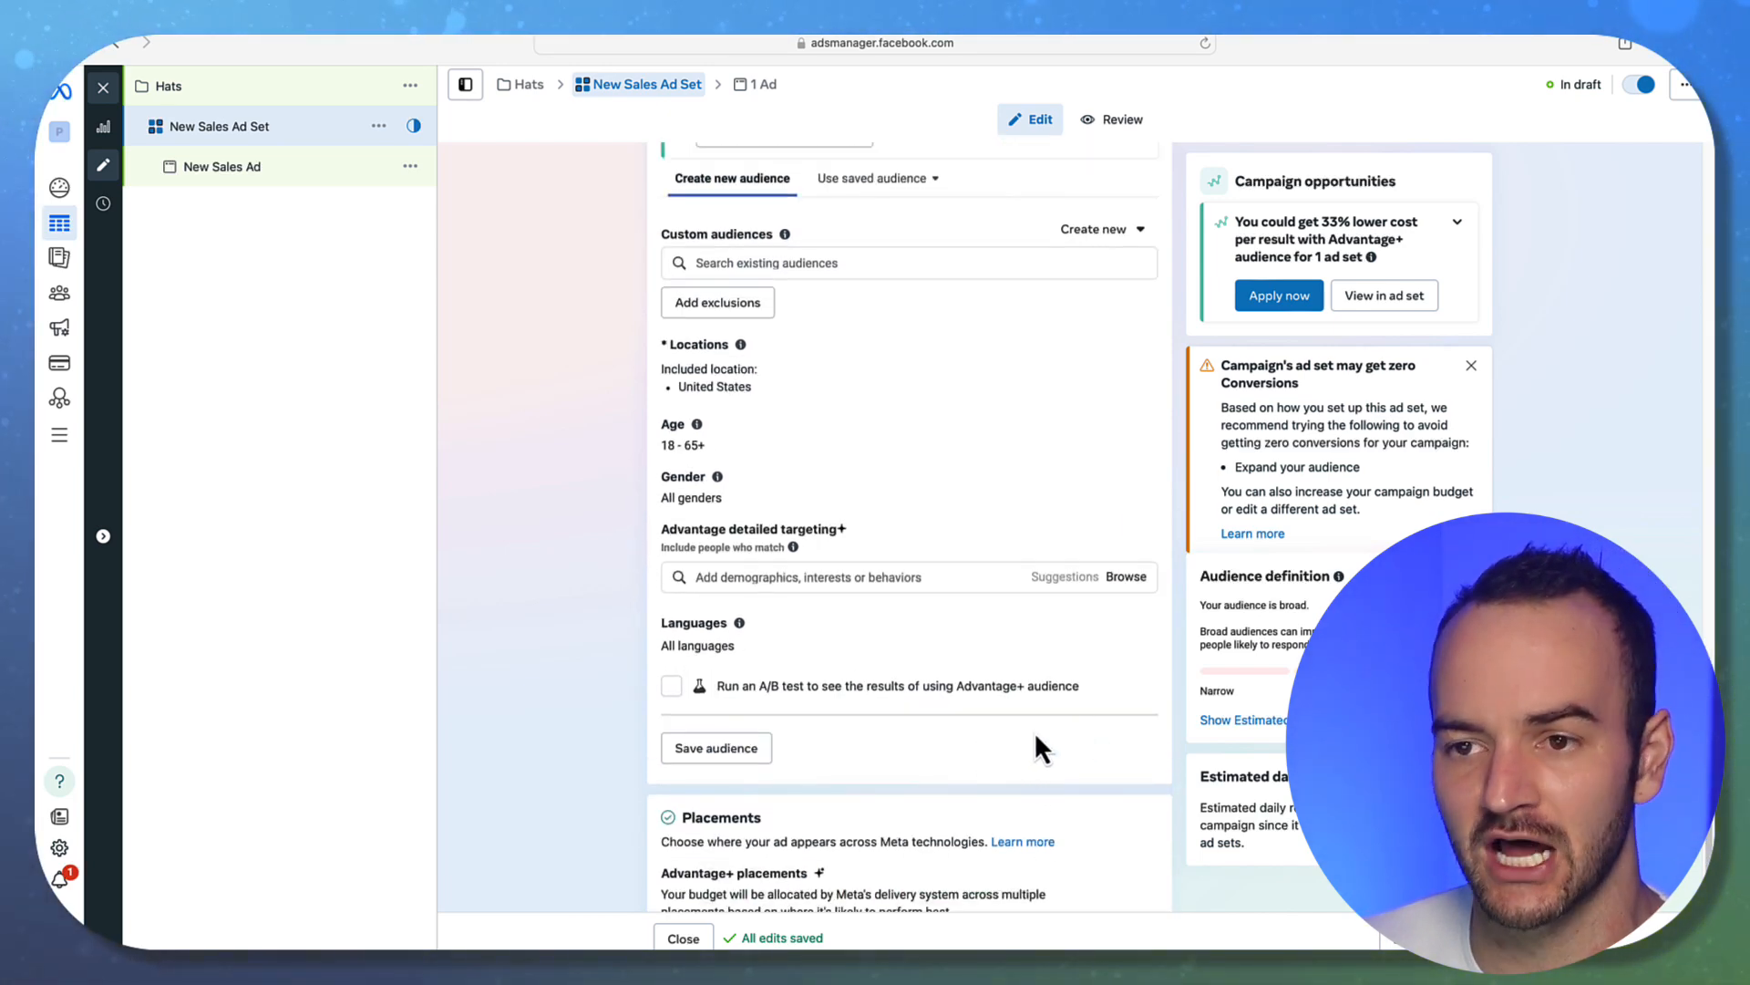
# Read the Advantage+ audience recommendation and its potential outcome in the ad set's audience section.
pyautogui.scroll(5, 1034, 731)
pyautogui.scroll(4, 544, 460)
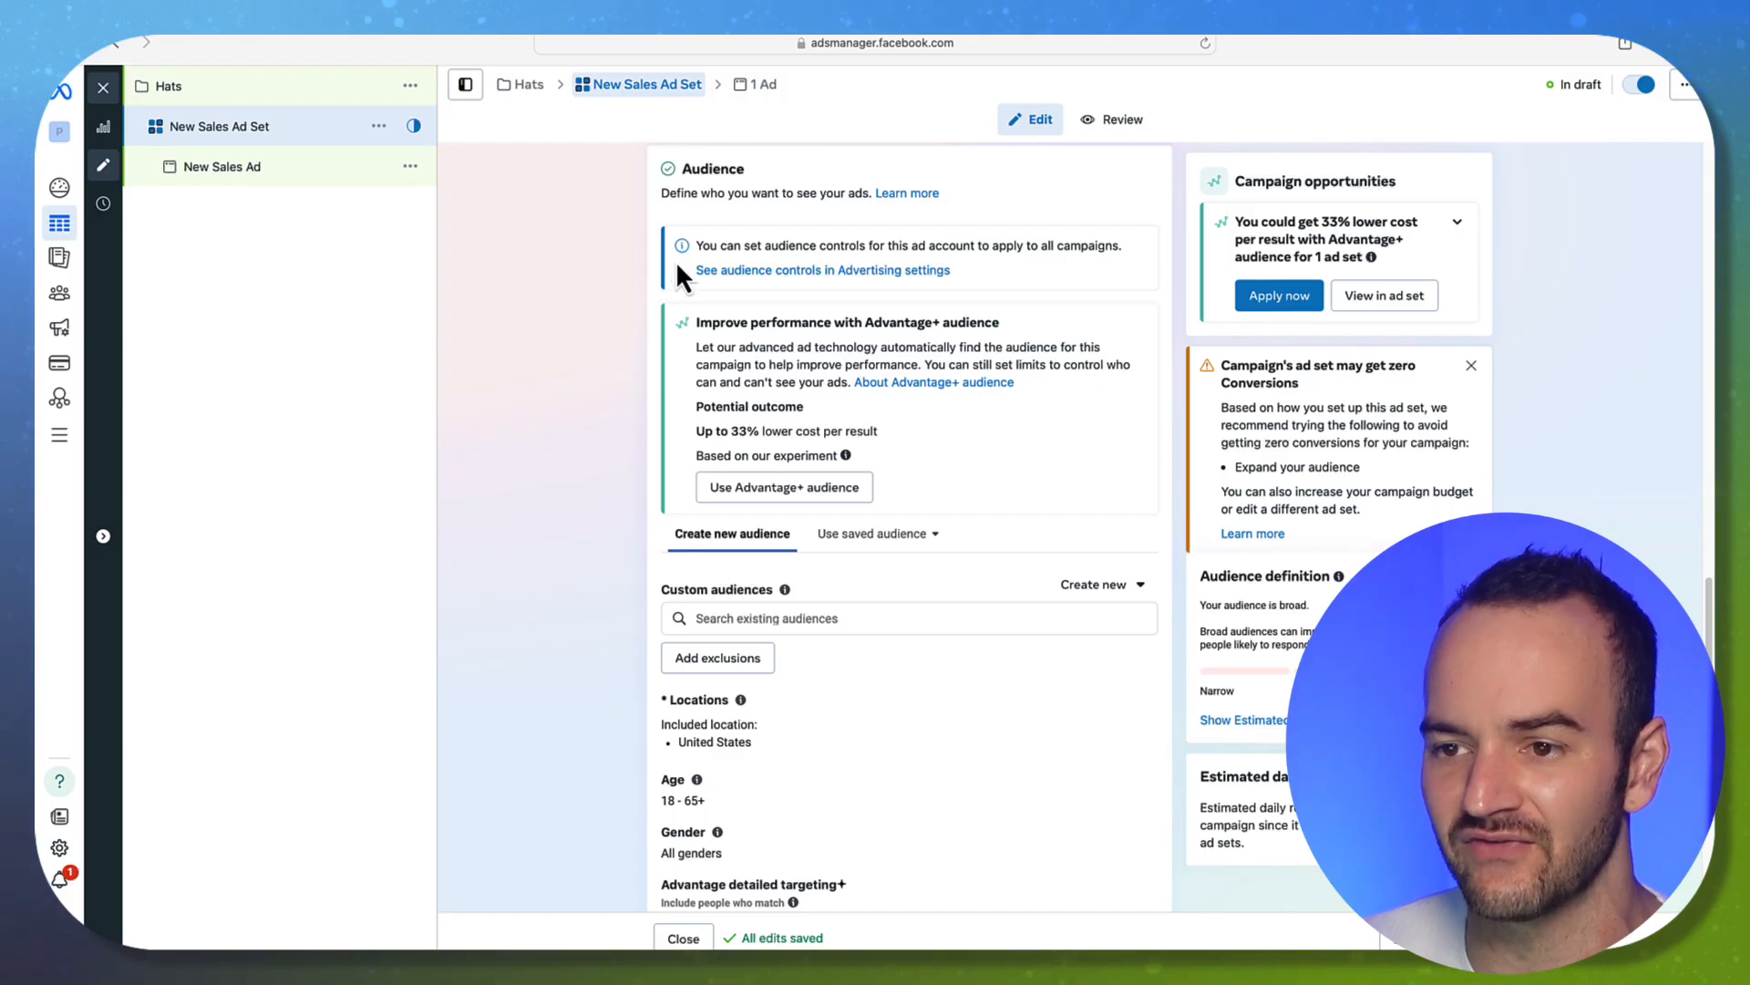
pyautogui.moveTo(873, 323); pyautogui.dragTo(1001, 327)
pyautogui.click(614, 477)
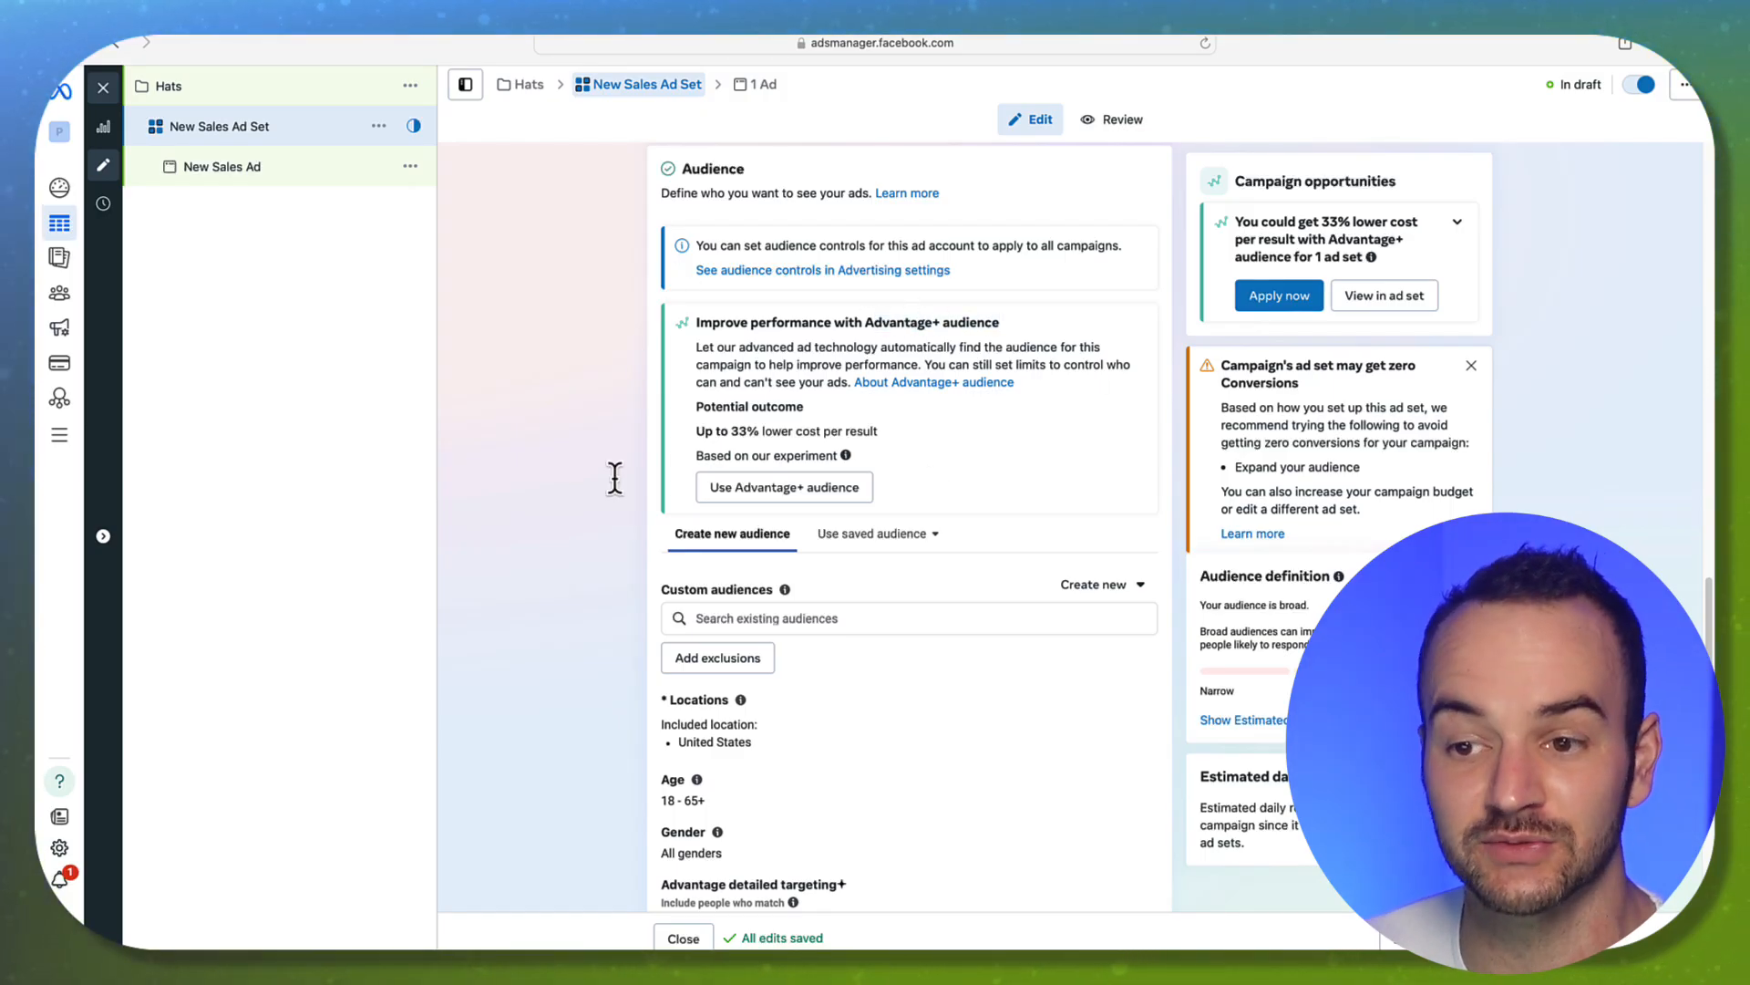
pyautogui.scroll(-1, 615, 478)
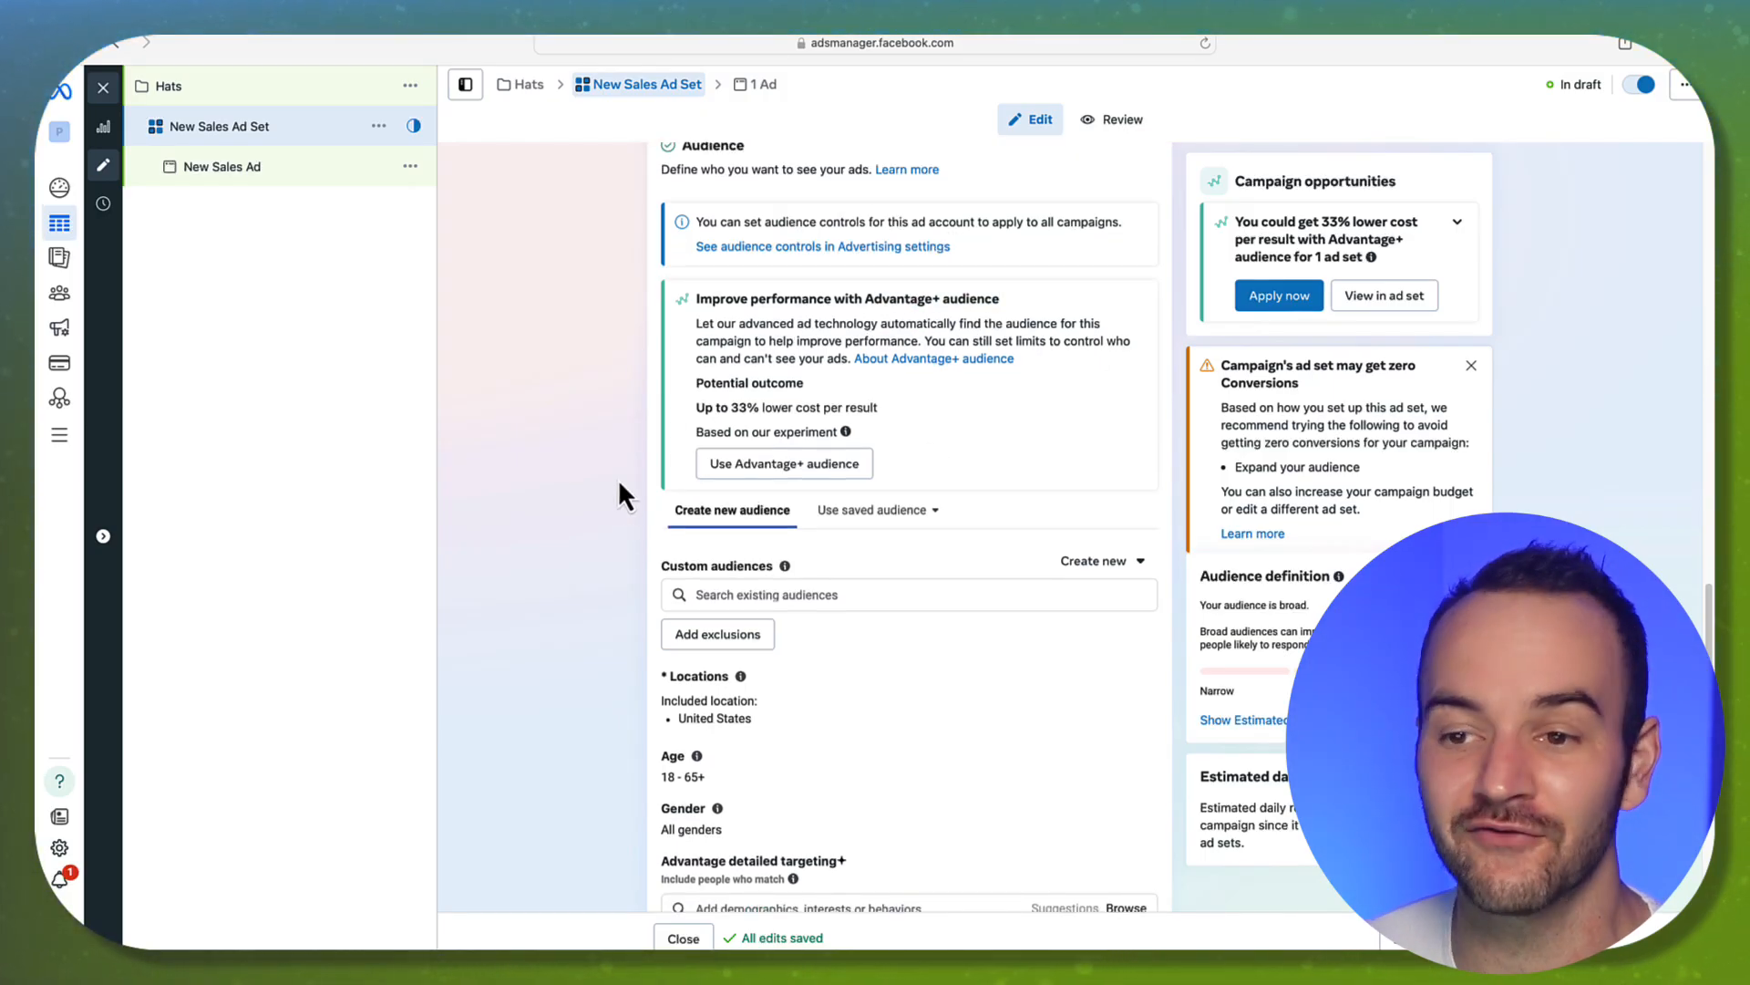
pyautogui.moveTo(883, 407)
pyautogui.mouseDown()
pyautogui.moveTo(692, 383)
pyautogui.moveTo(695, 398)
pyautogui.moveTo(910, 410)
pyautogui.mouseUp()
pyautogui.click(685, 412)
pyautogui.click(932, 410)
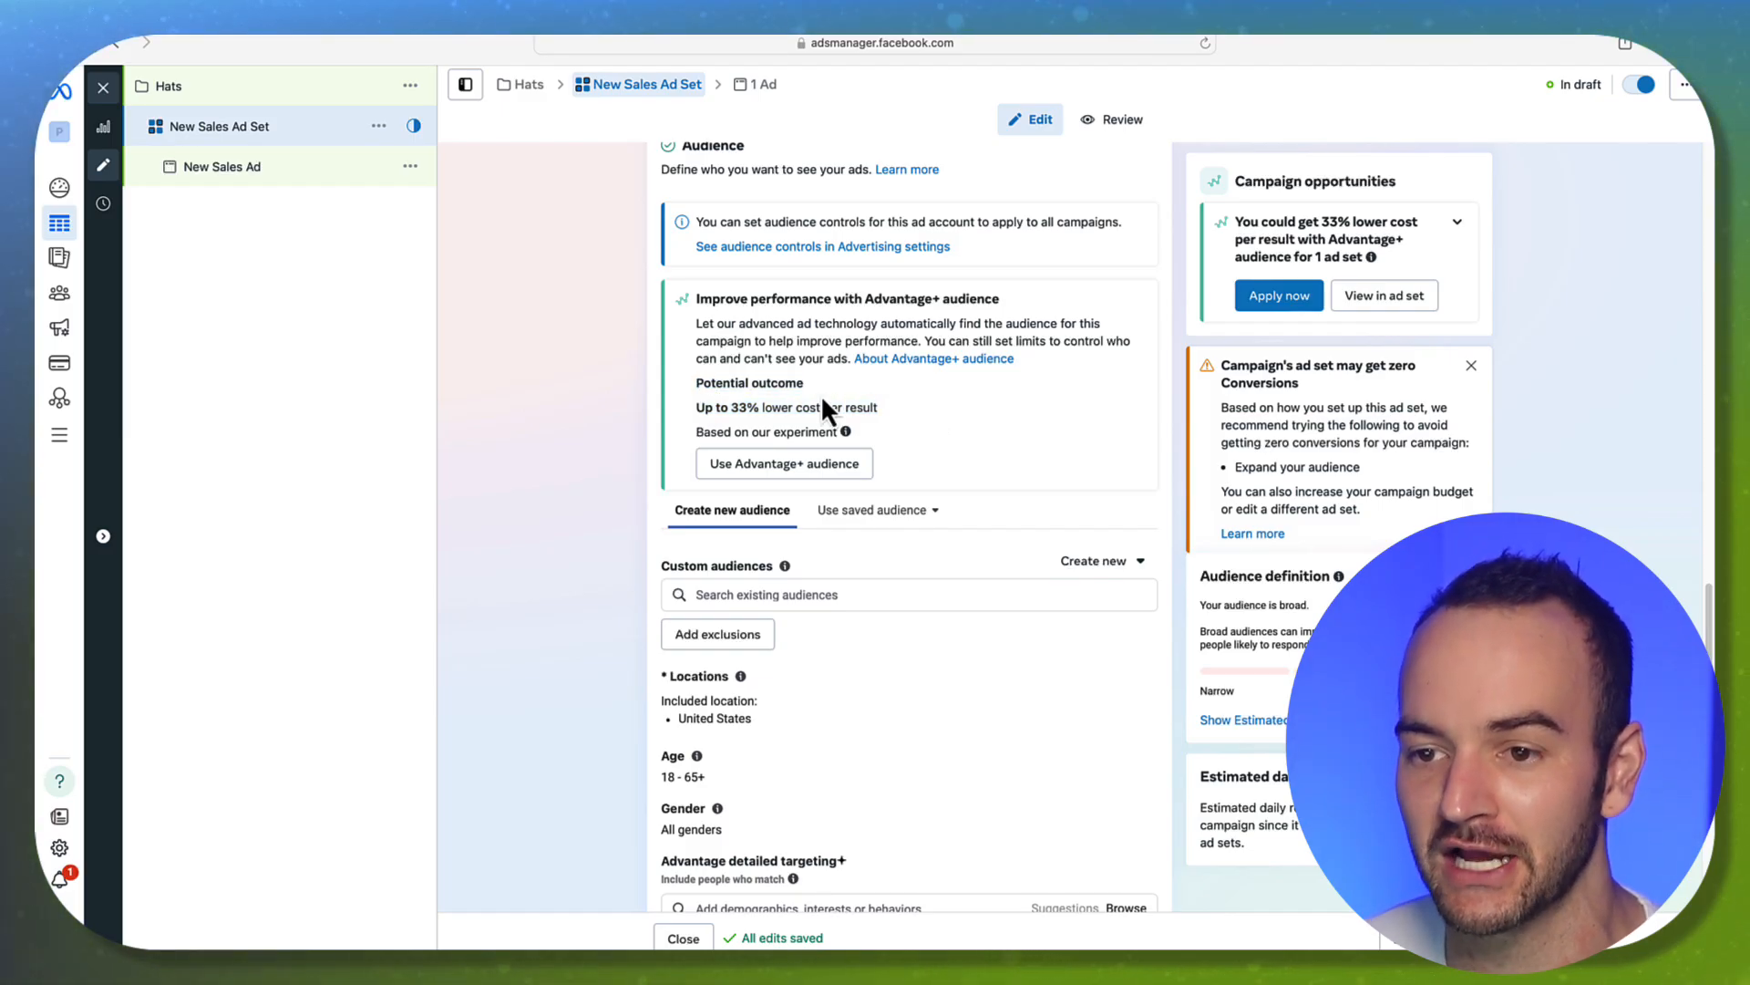
pyautogui.moveTo(693, 376); pyautogui.dragTo(621, 258)
pyautogui.click(935, 431)
pyautogui.click(622, 255)
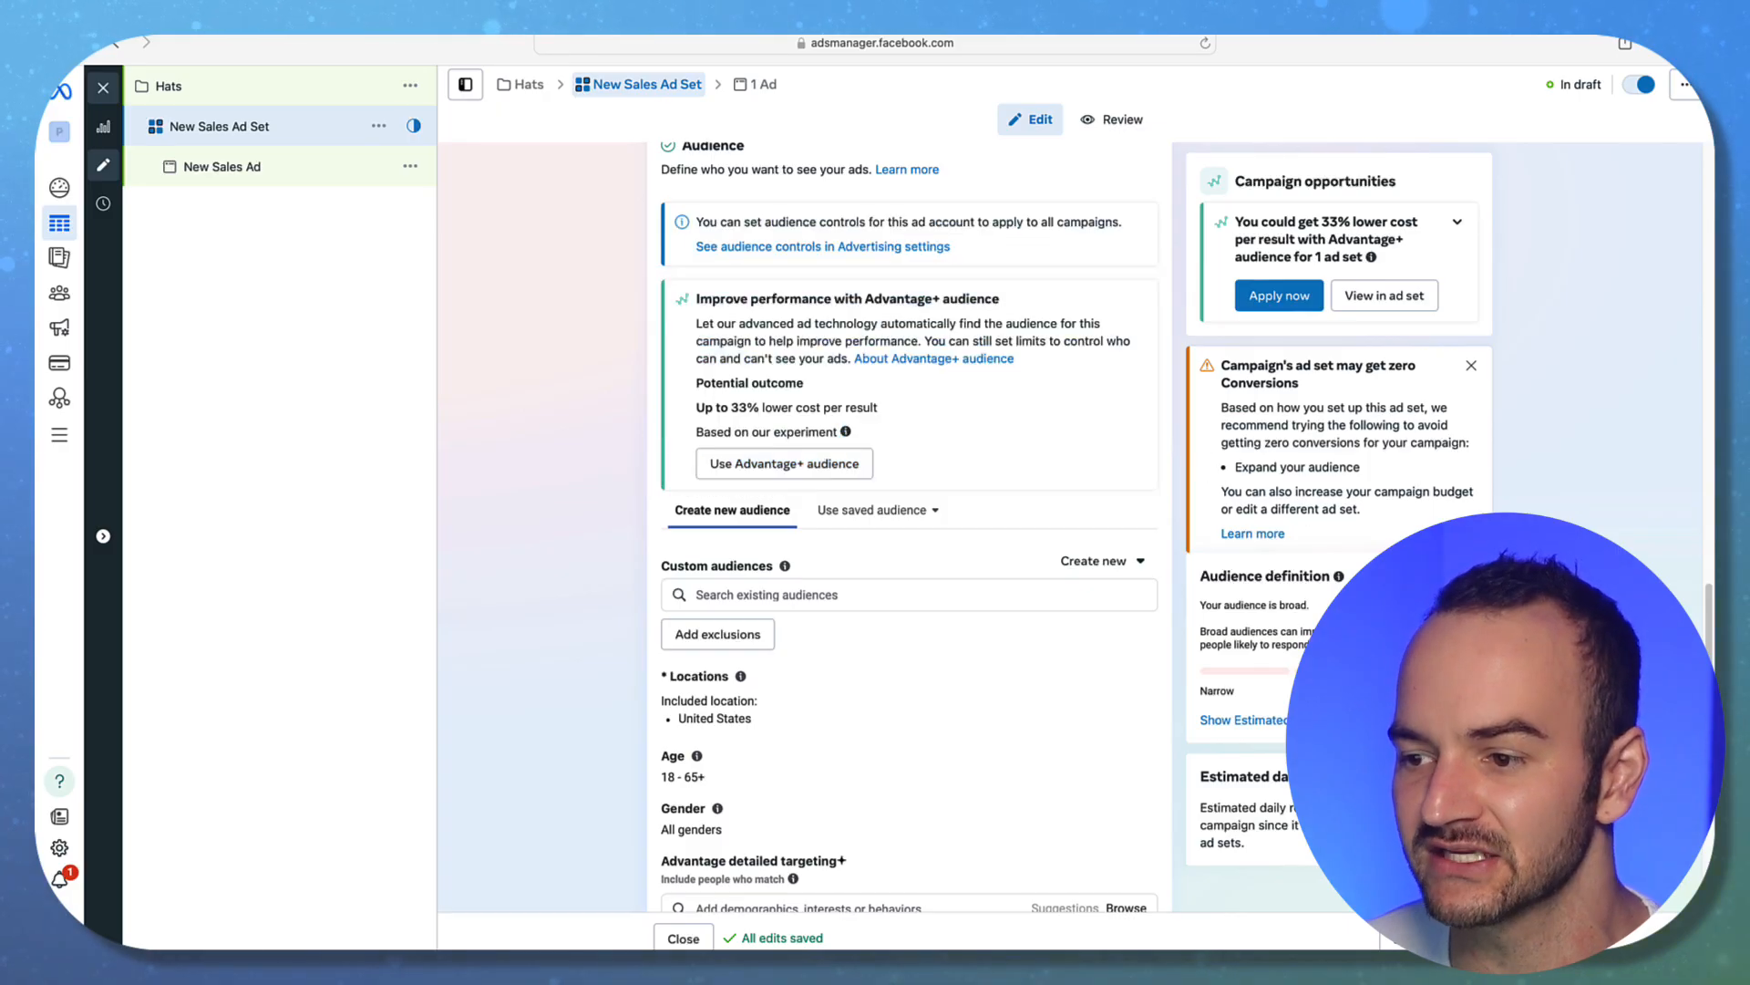
# Examine the campaign opportunities, conversion warning, audience definition and estimated daily results beside the ad set settings.
pyautogui.moveTo(1295, 857); pyautogui.dragTo(1206, 146)
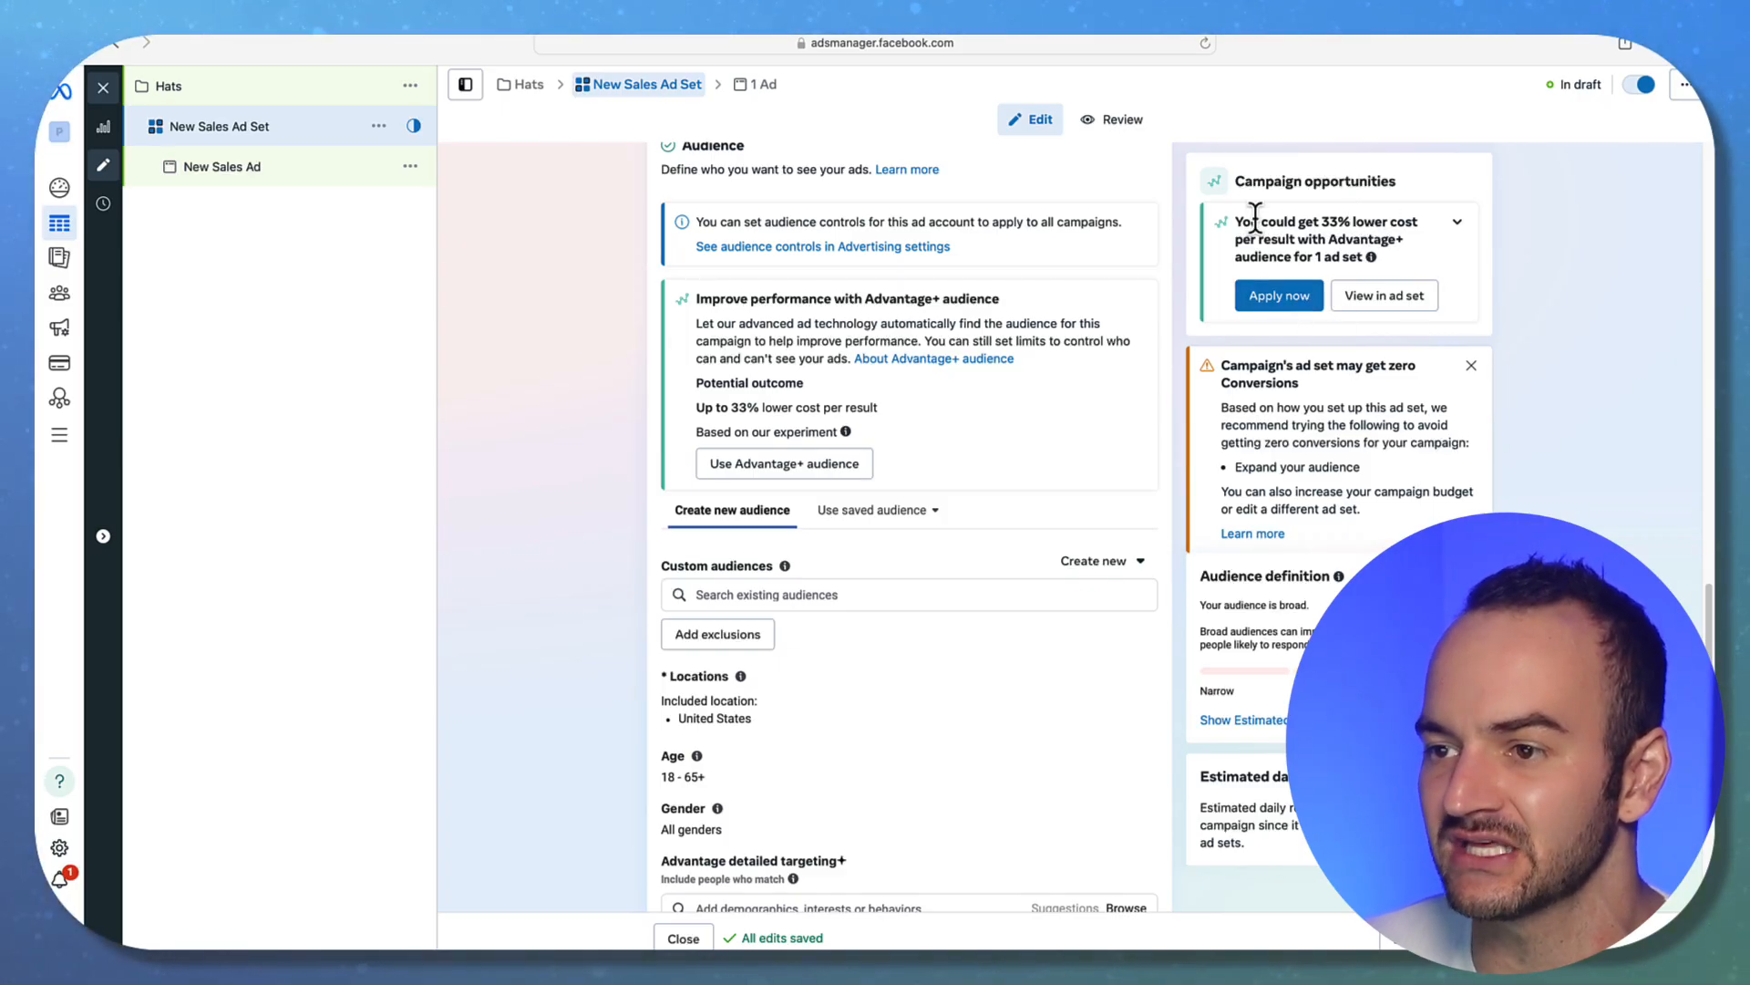
pyautogui.moveTo(1216, 173); pyautogui.dragTo(1457, 319)
pyautogui.moveTo(1211, 358); pyautogui.dragTo(1443, 483)
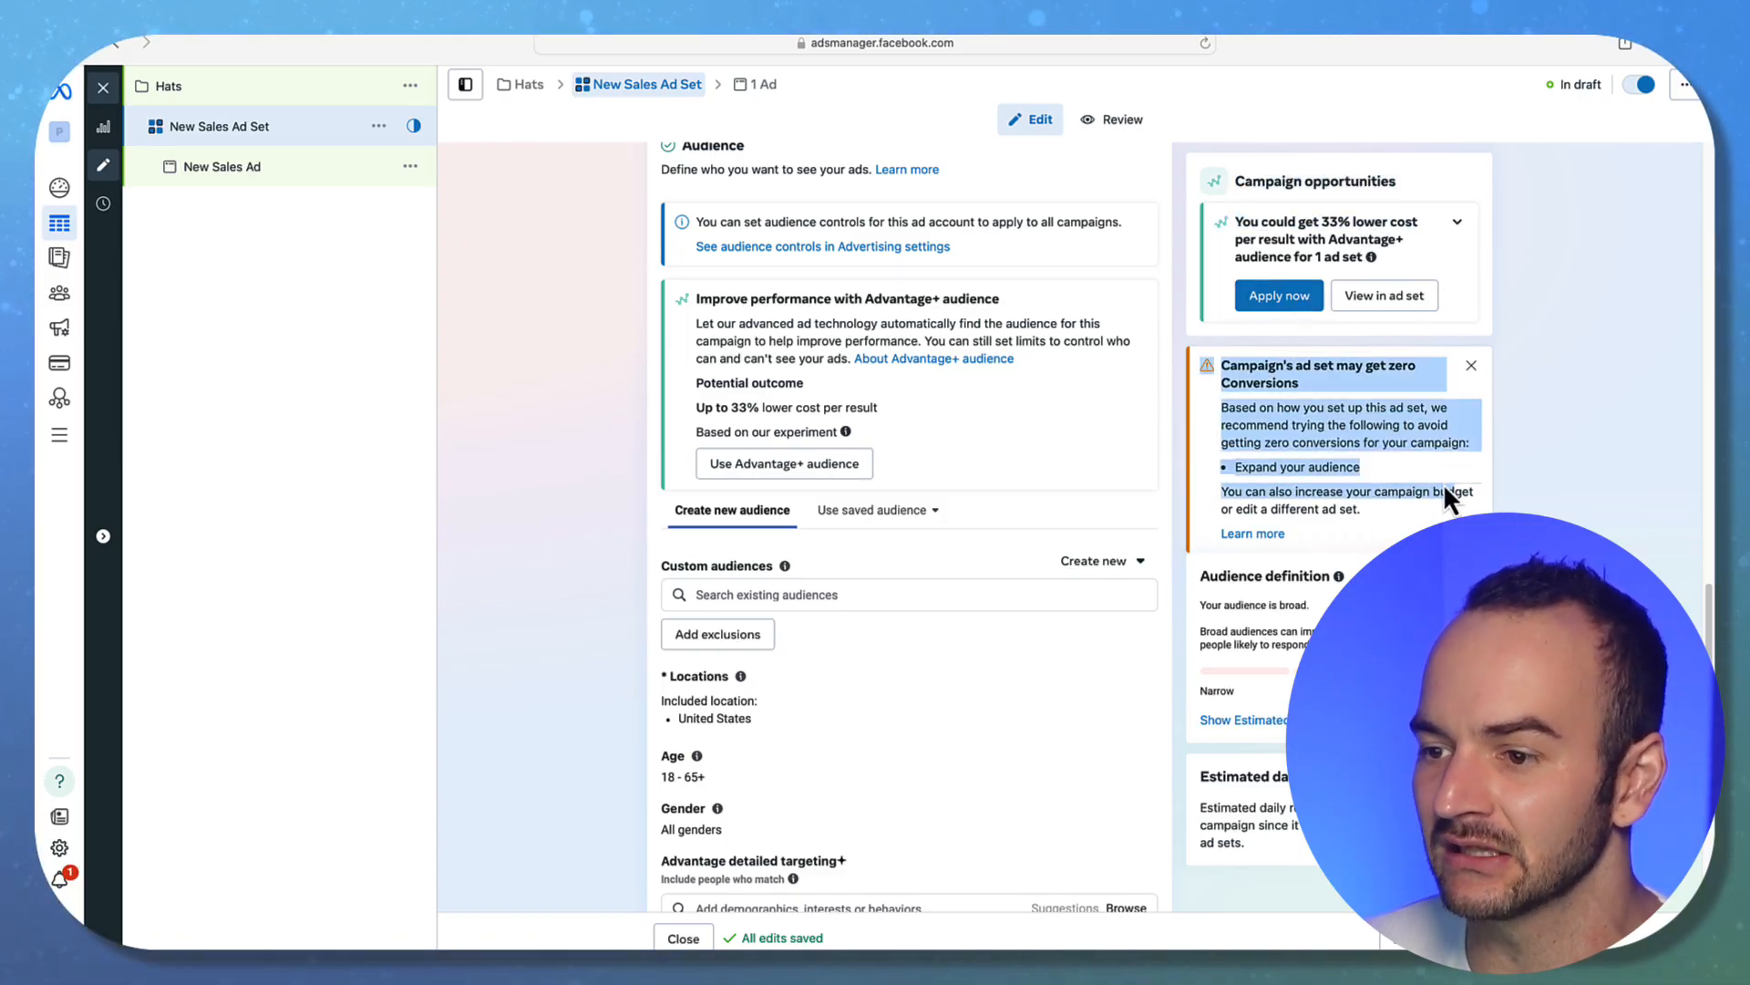
pyautogui.moveTo(1197, 553); pyautogui.dragTo(1325, 606)
pyautogui.click(1325, 620)
pyautogui.moveTo(1234, 751); pyautogui.dragTo(1349, 810)
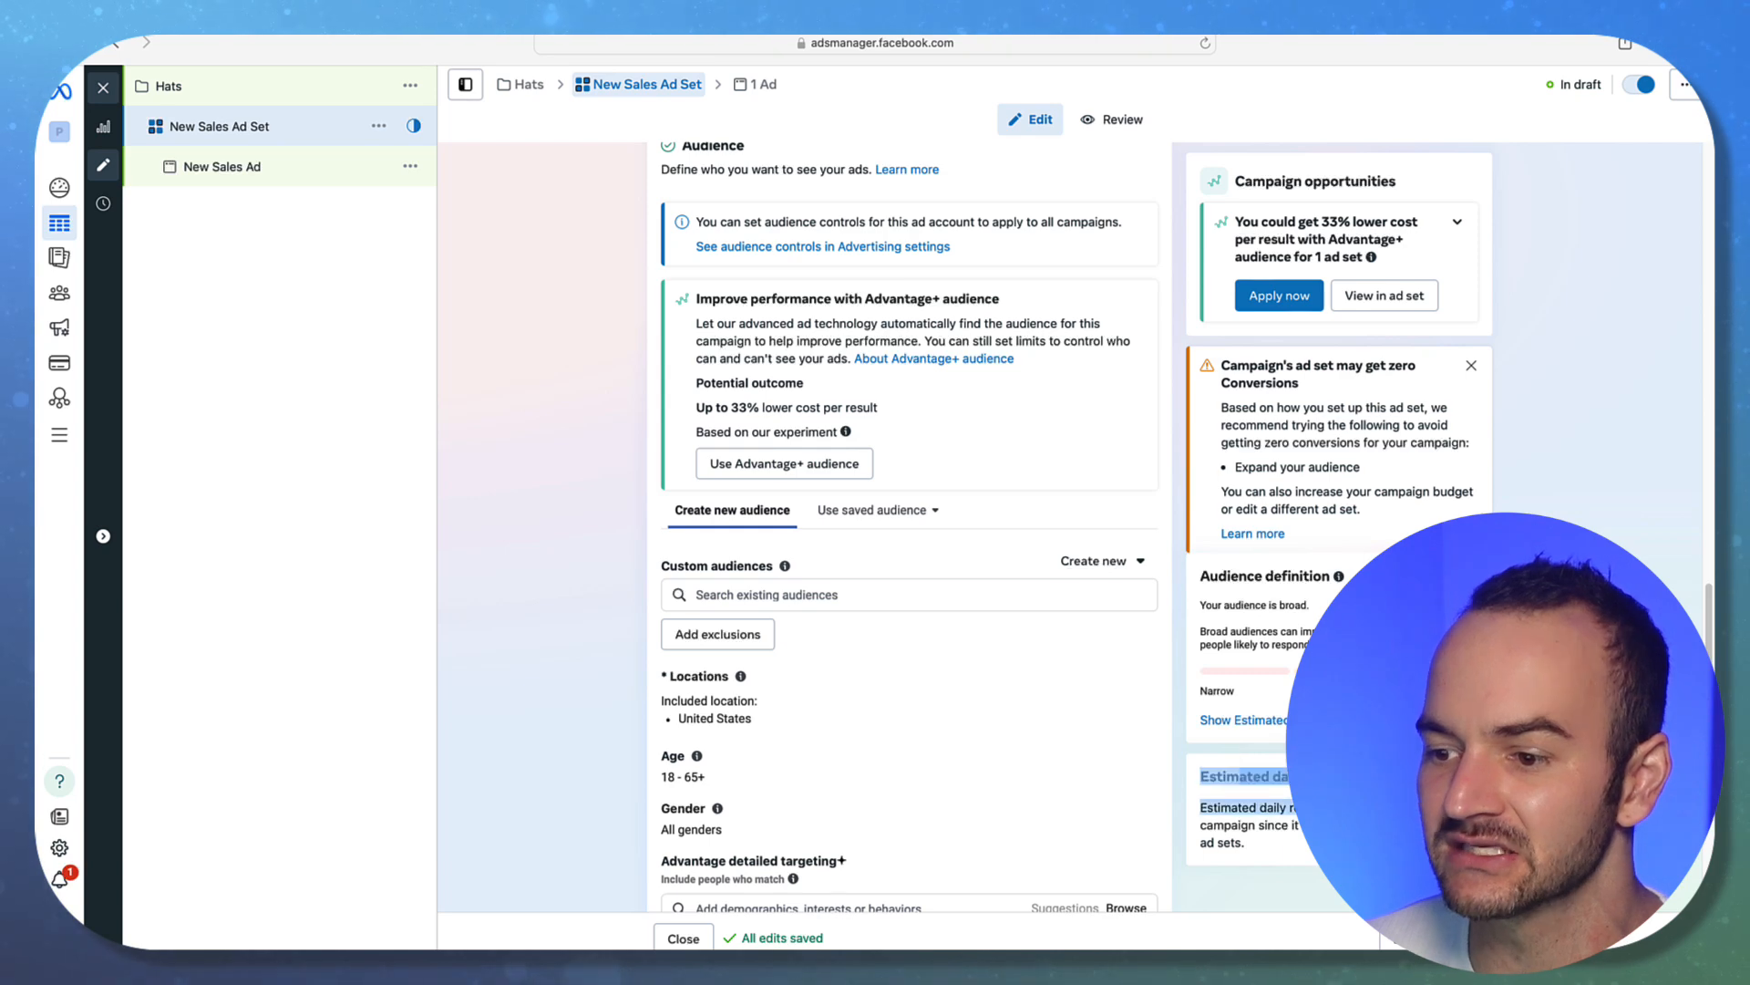
pyautogui.click(1349, 810)
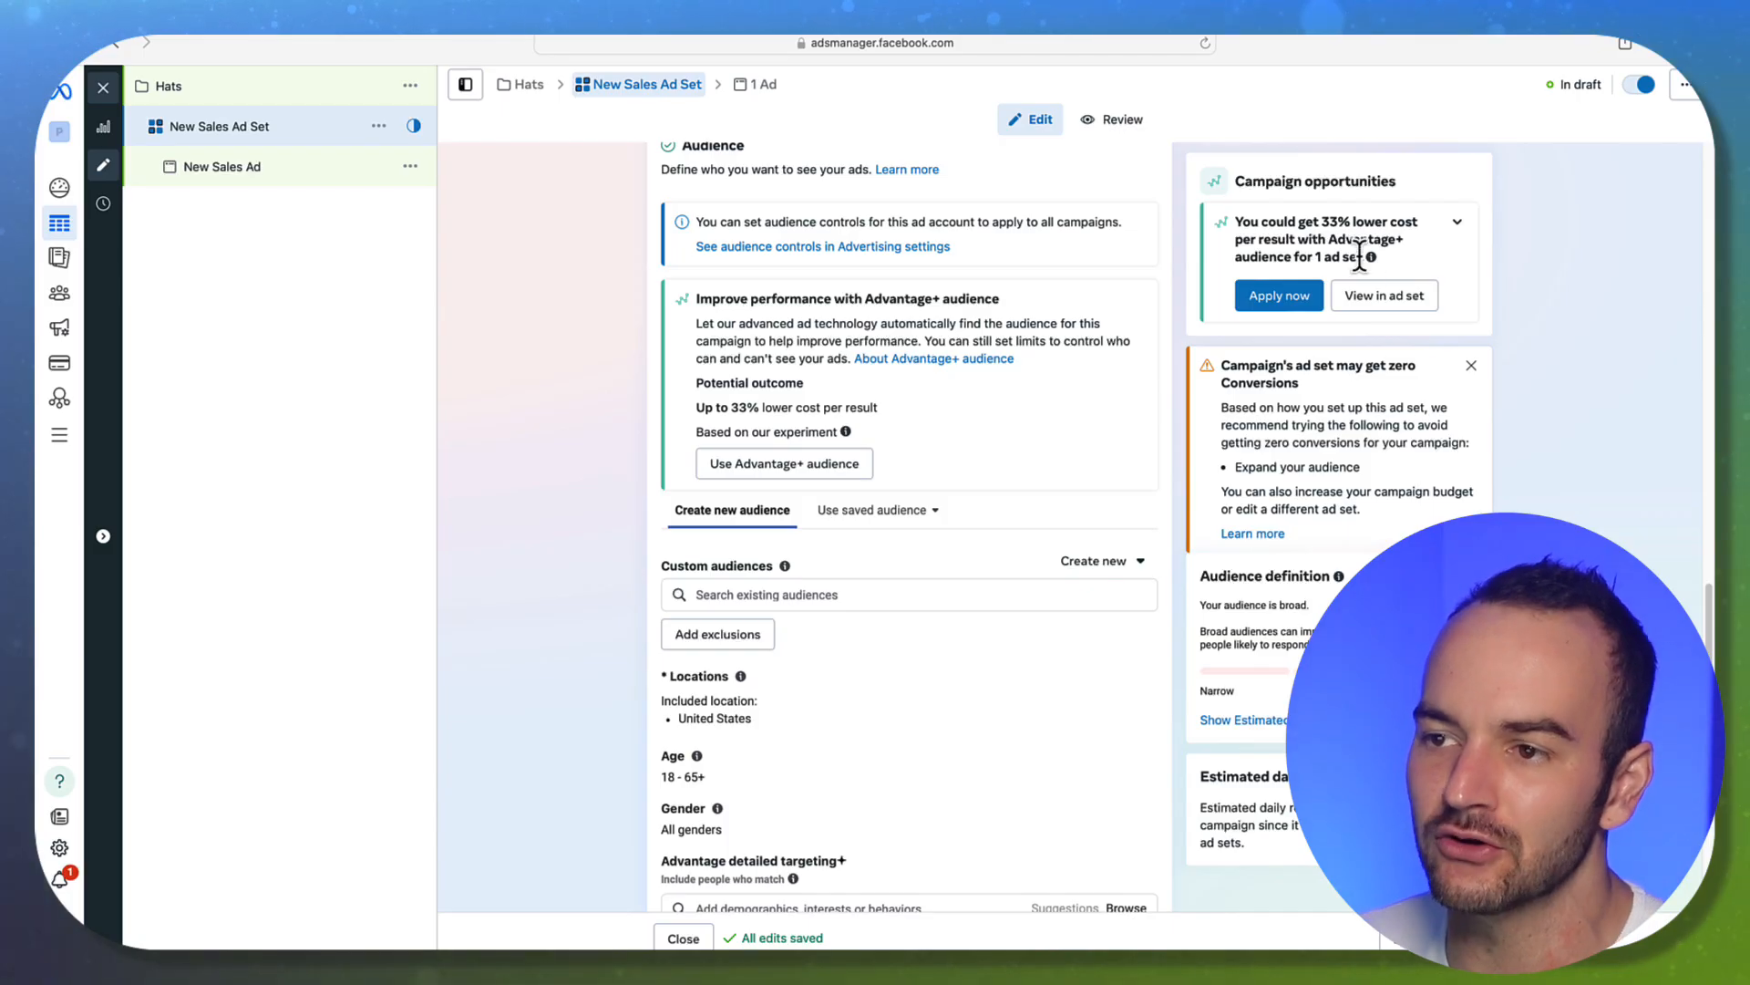
# Open the audience locations for editing and bring up the location search without adding a location.
pyautogui.scroll(-1, 909, 519)
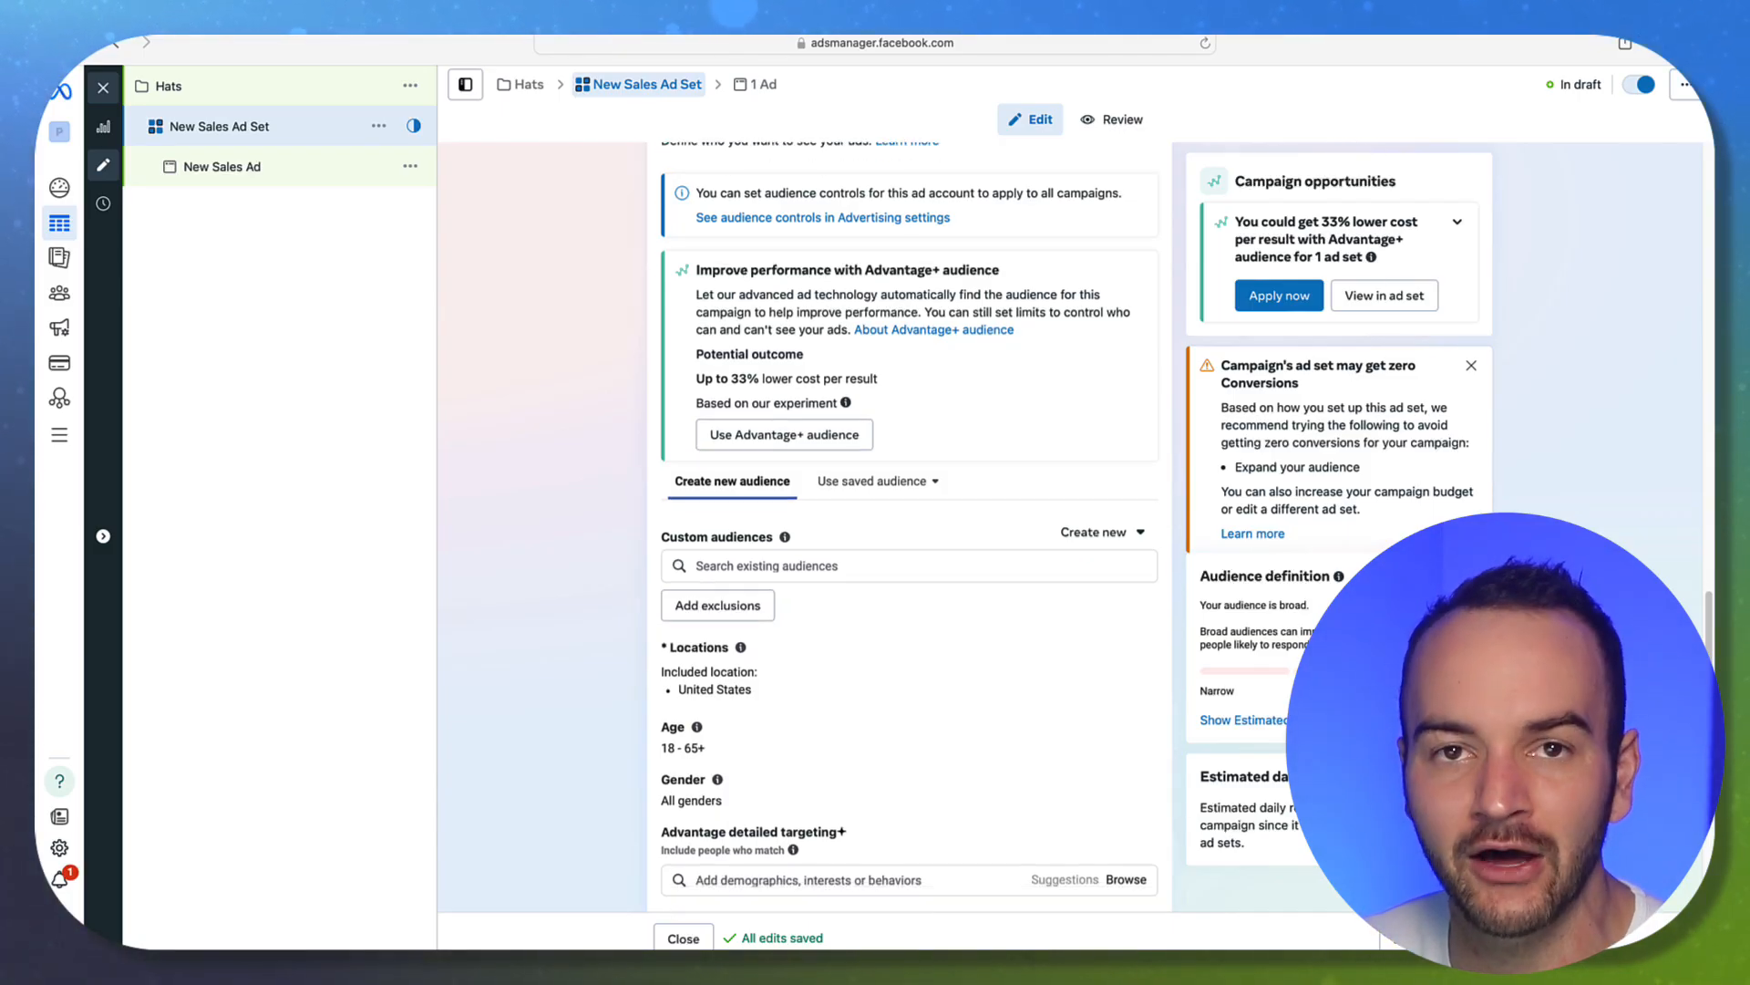
pyautogui.scroll(-5, 909, 520)
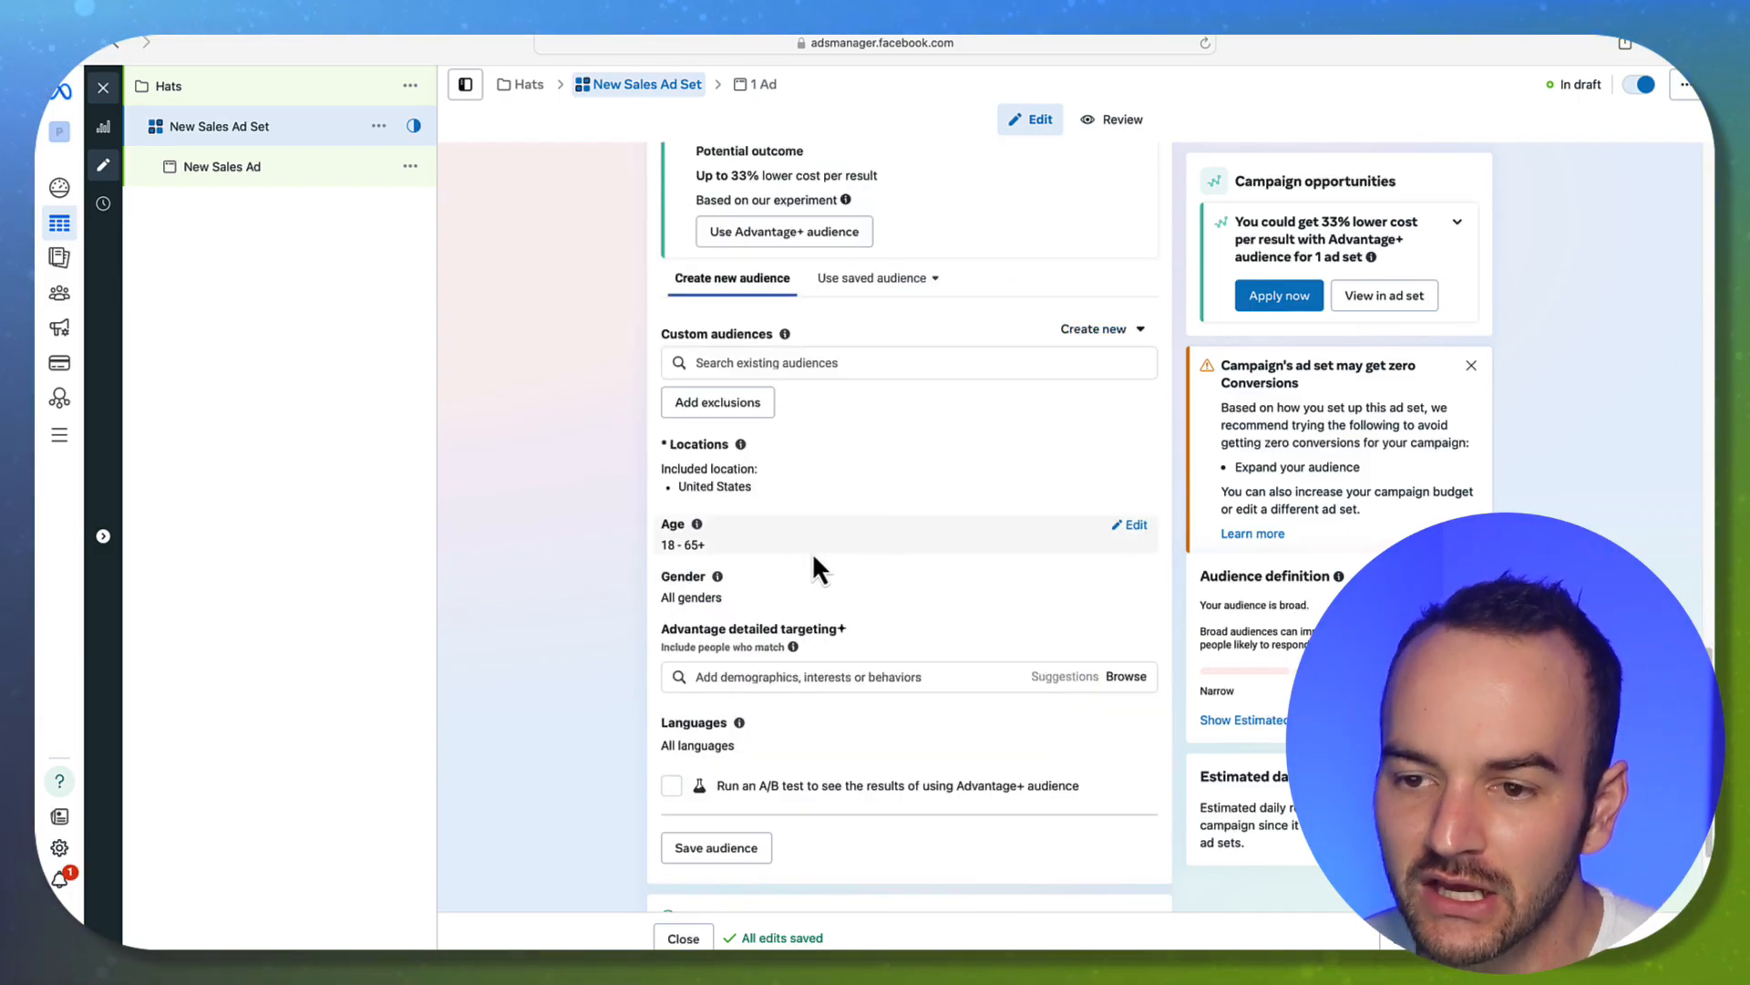
pyautogui.scroll(-4, 664, 496)
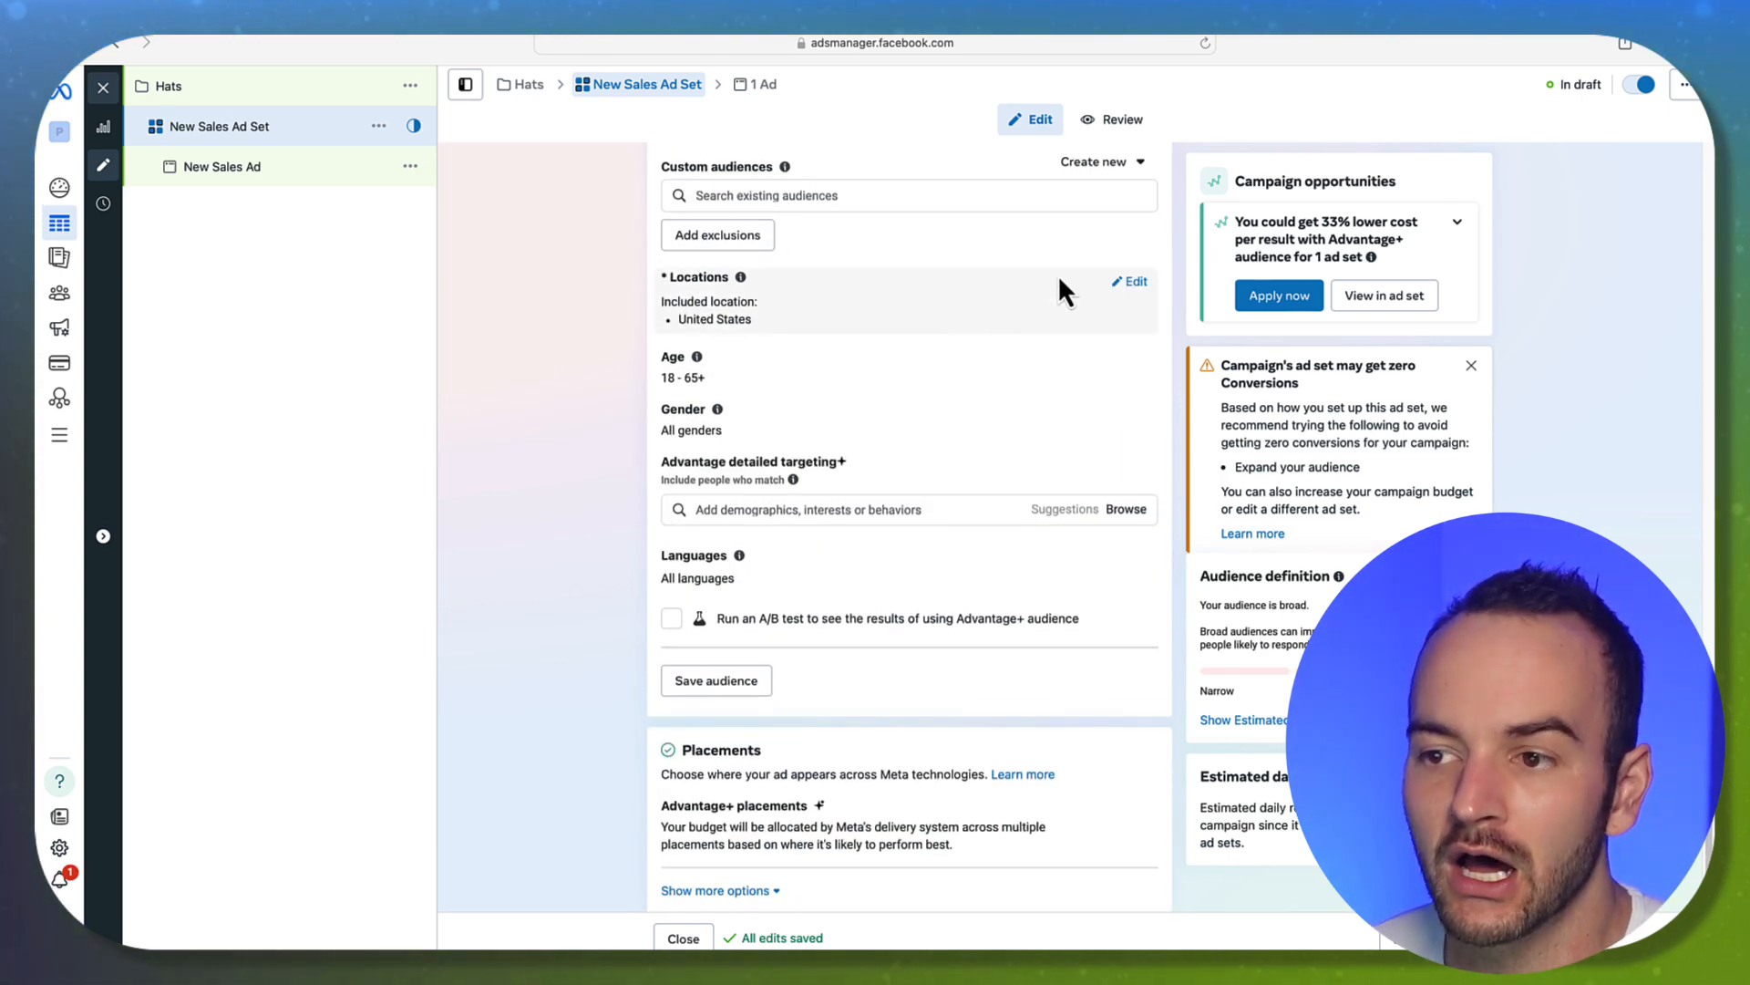
pyautogui.click(1130, 281)
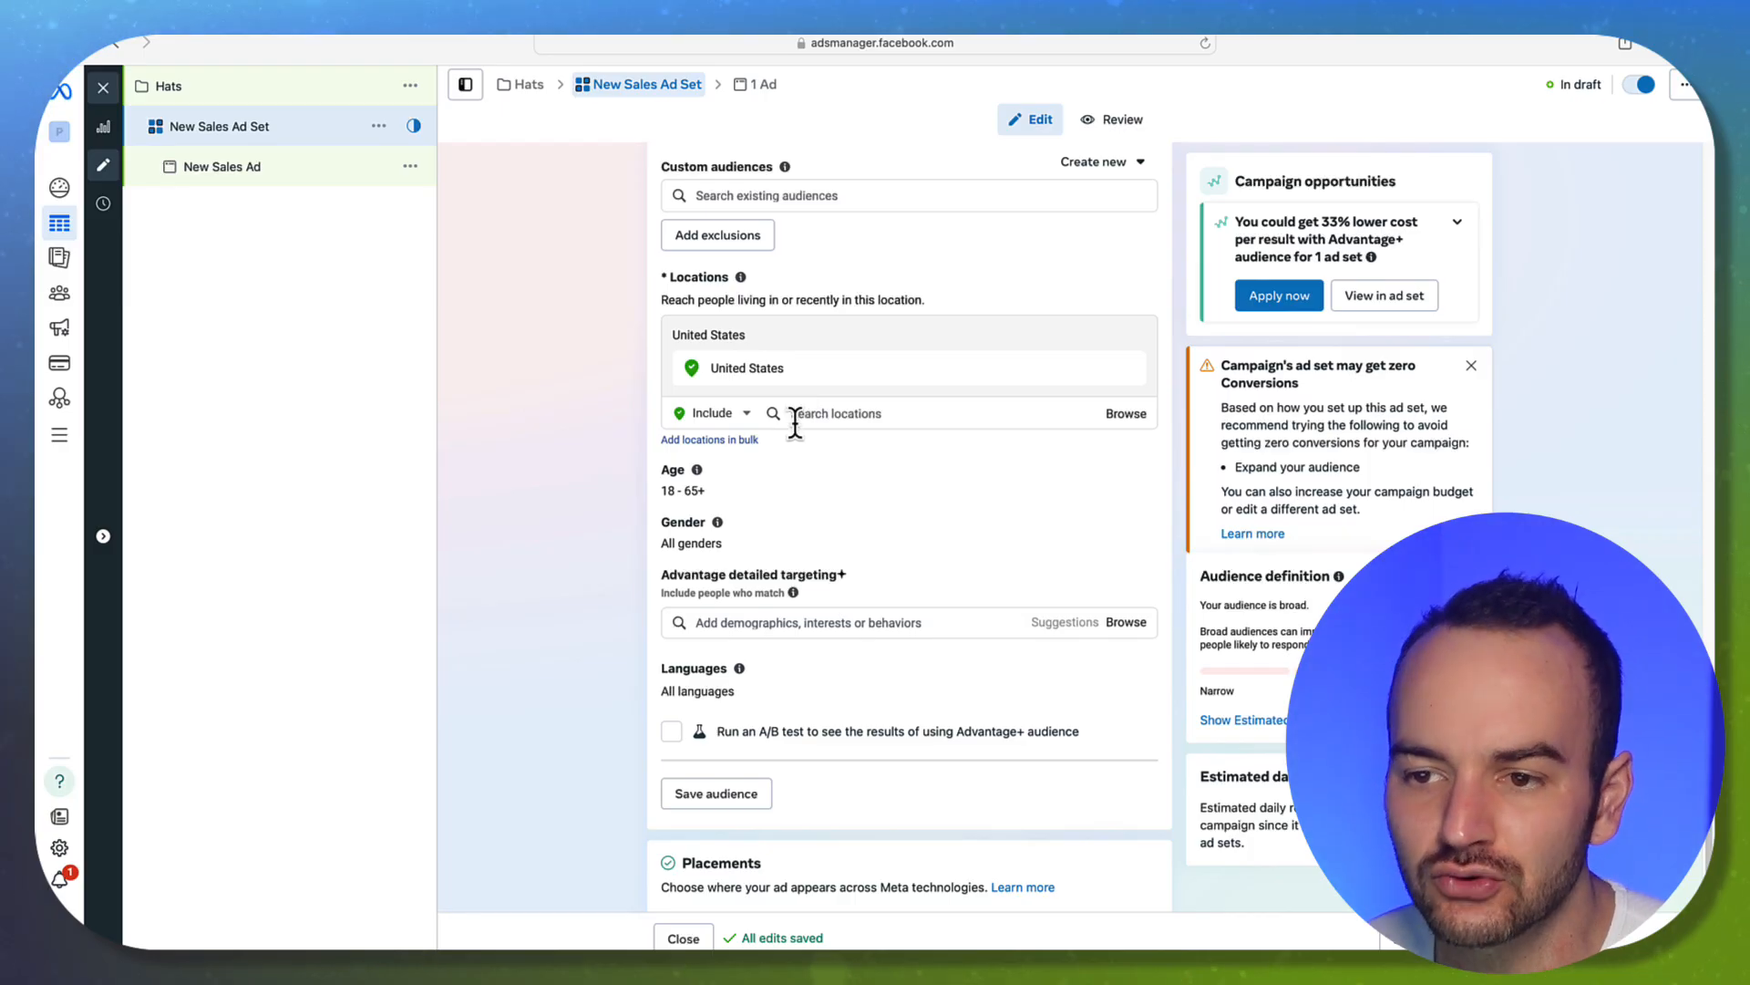
pyautogui.click(797, 414)
pyautogui.click(599, 425)
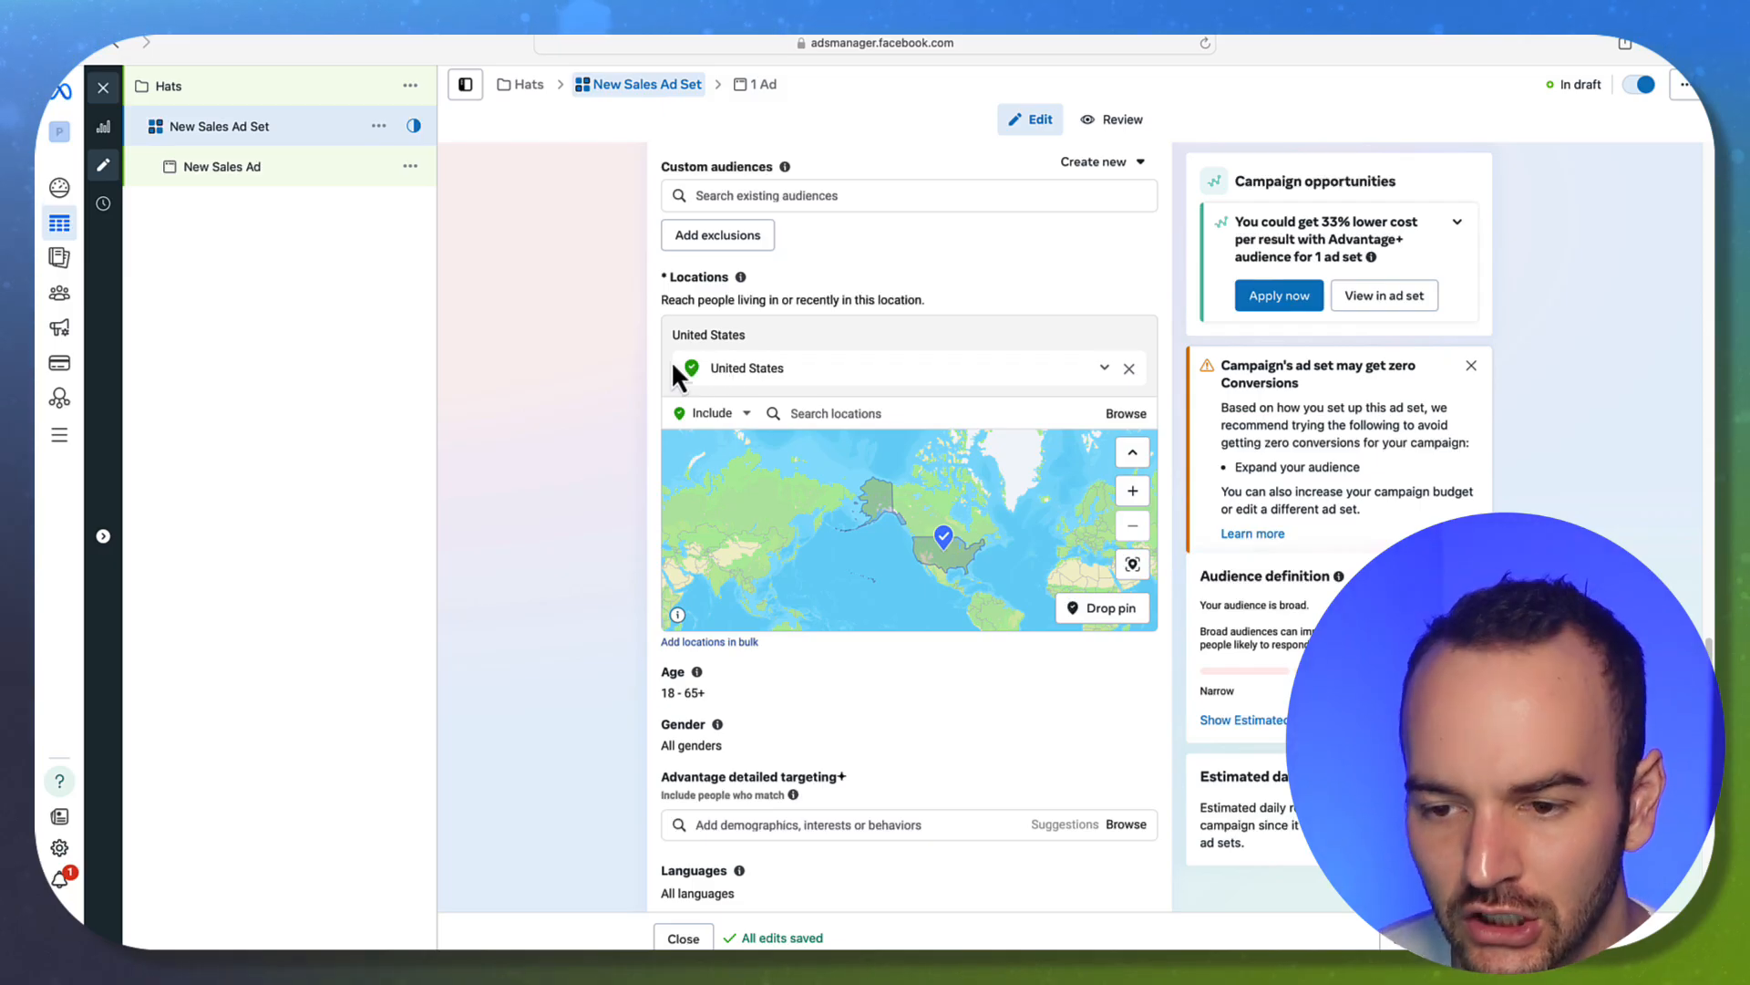
# Open the audience age range for editing and look through the minimum age choices without changing the selection.
pyautogui.scroll(-1, 575, 441)
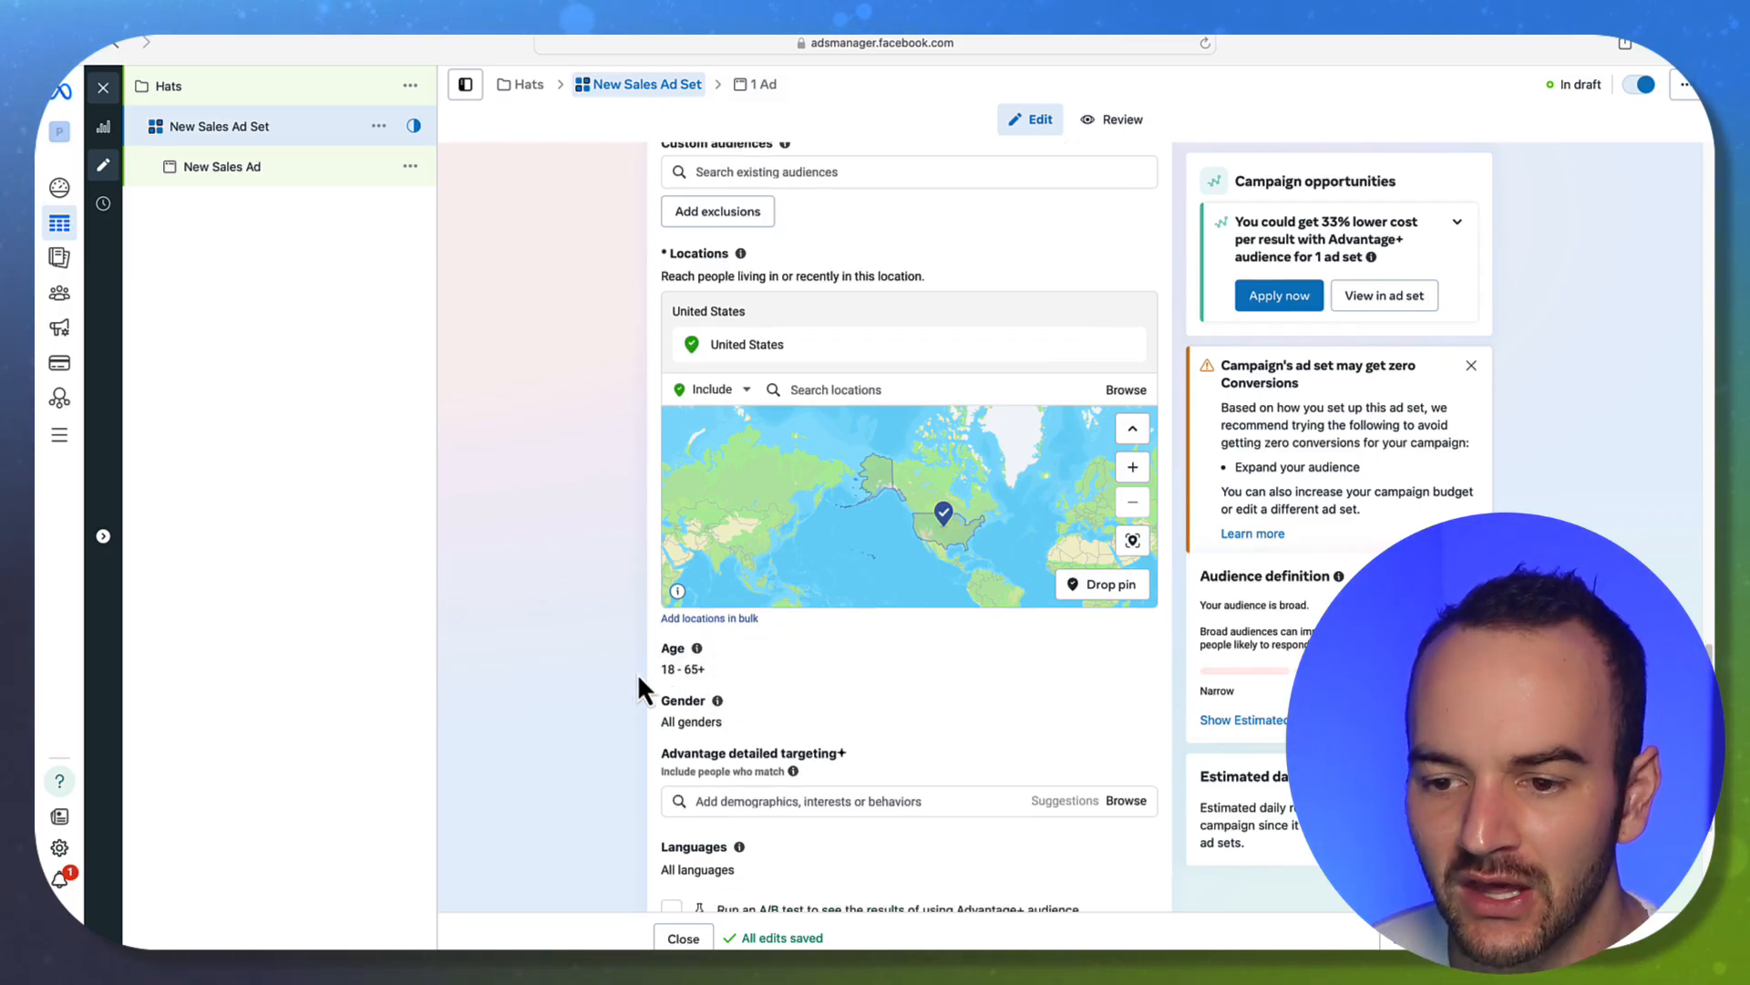
pyautogui.scroll(-1, 847, 697)
pyautogui.scroll(-3, 967, 674)
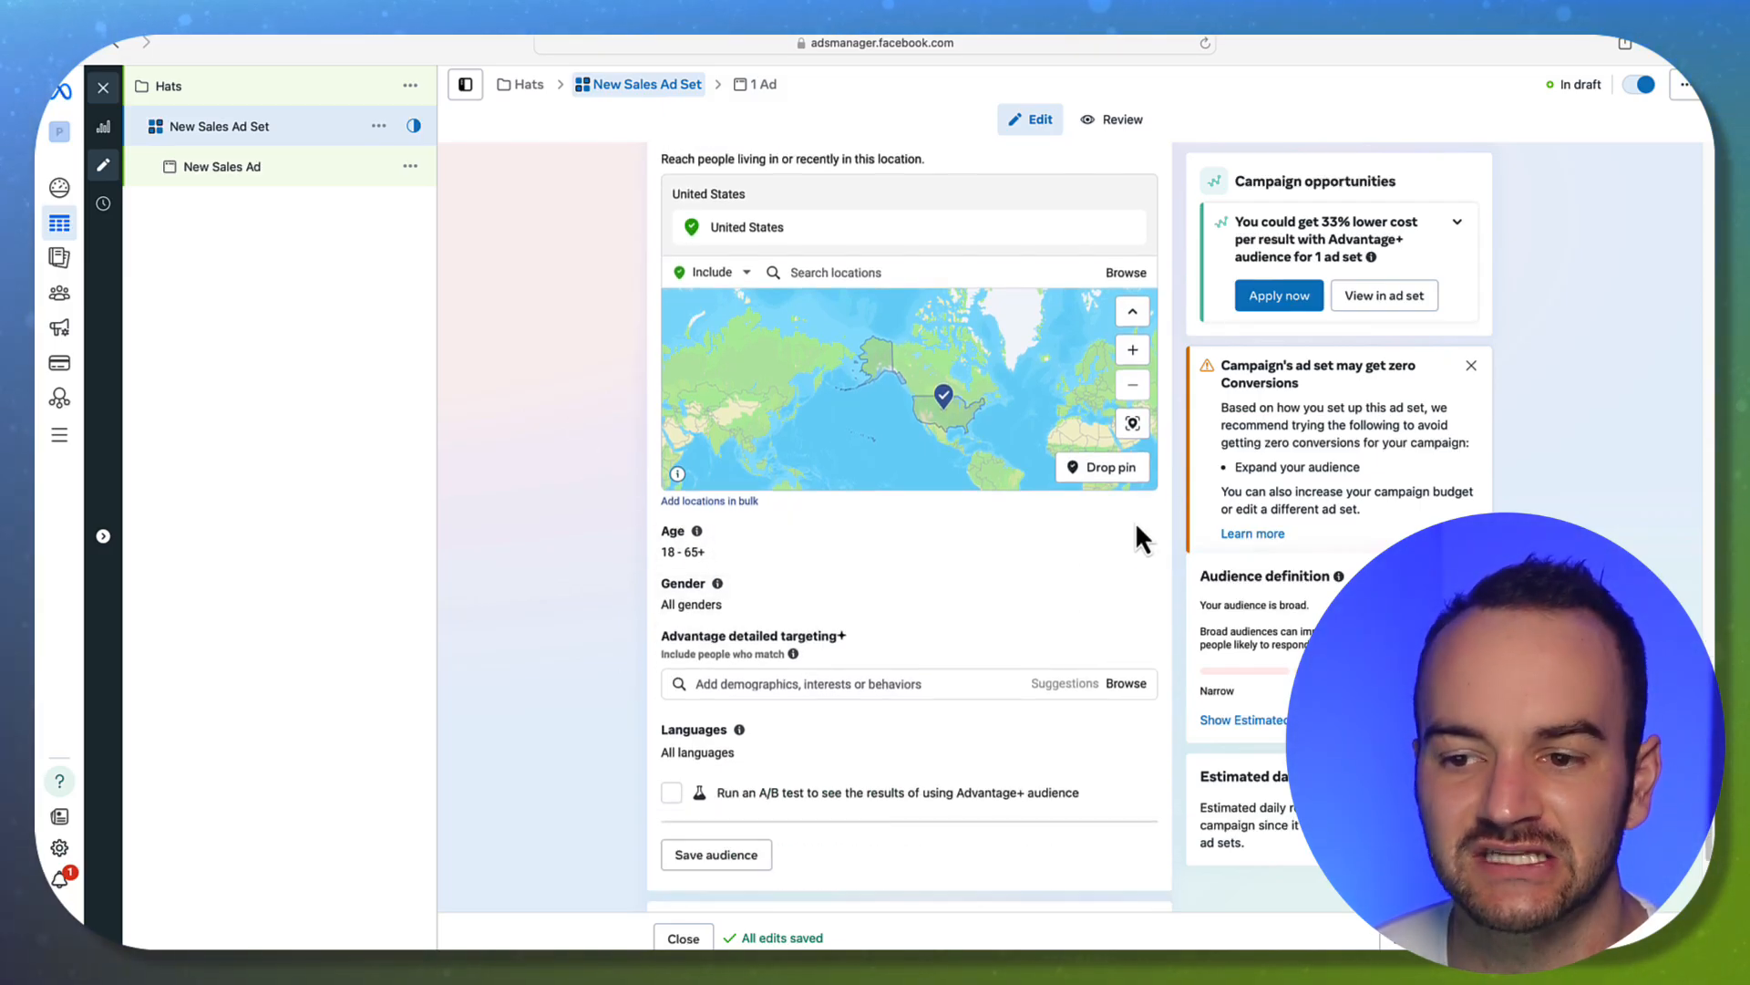
pyautogui.click(1135, 538)
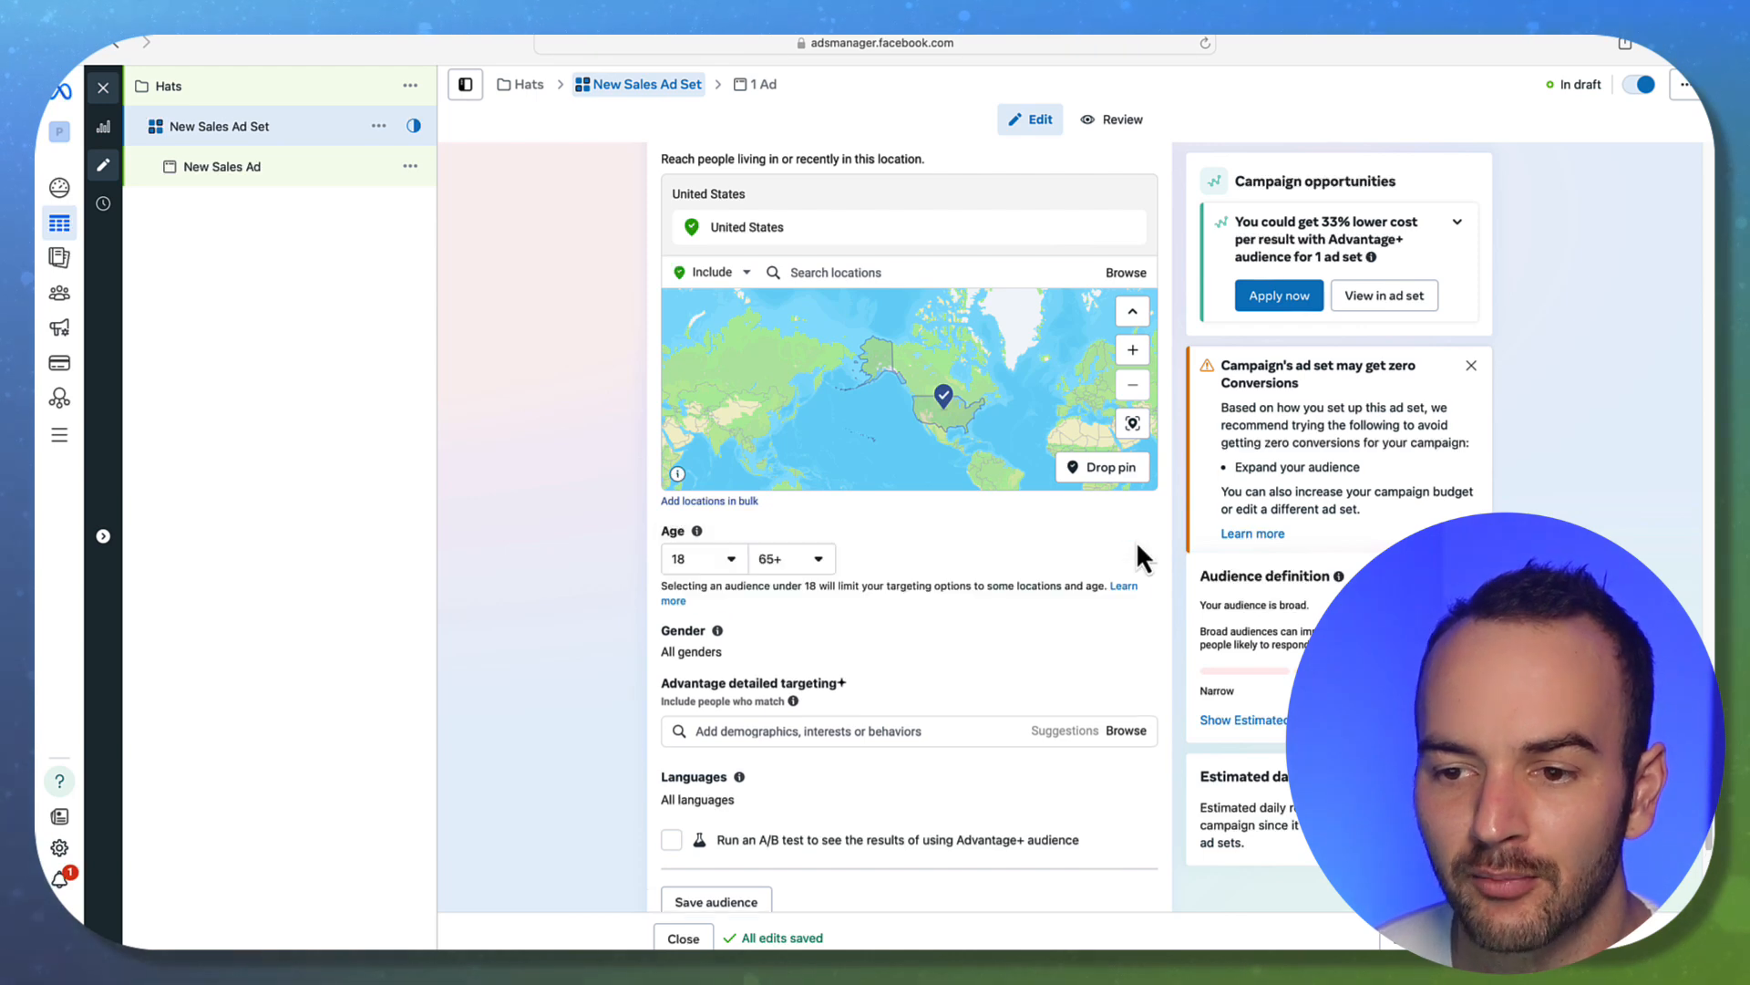
pyautogui.click(719, 570)
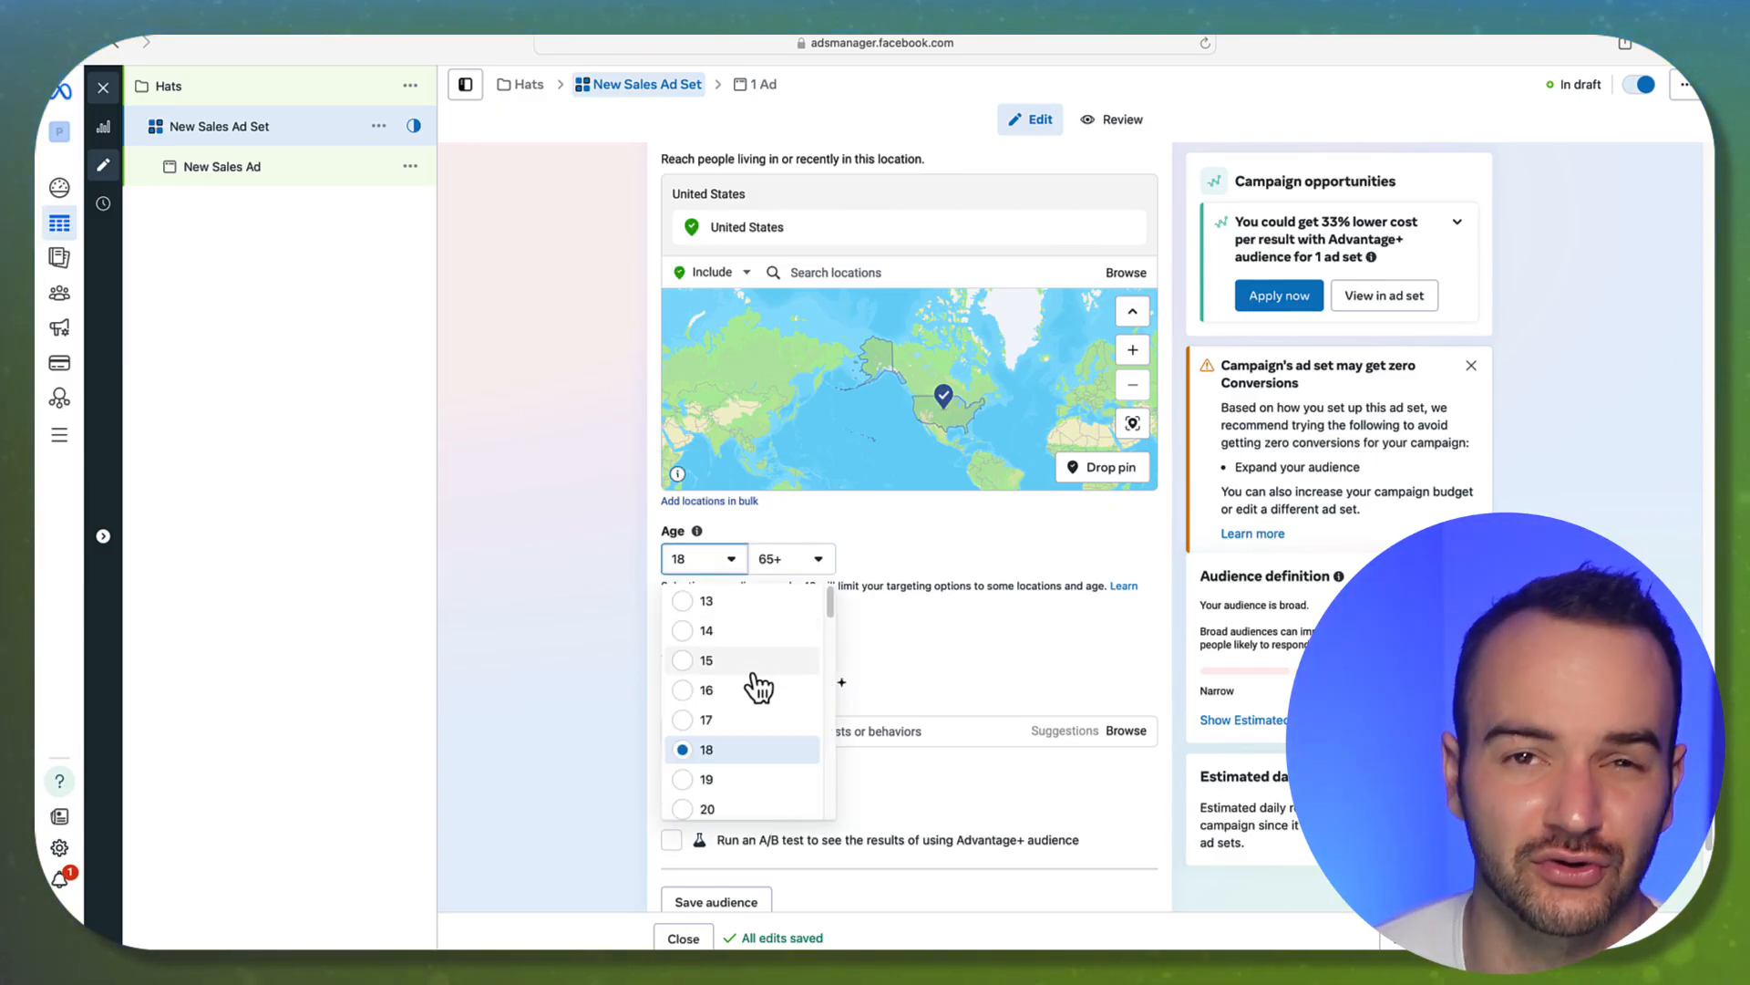
pyautogui.scroll(-5, 754, 693)
pyautogui.scroll(5, 738, 651)
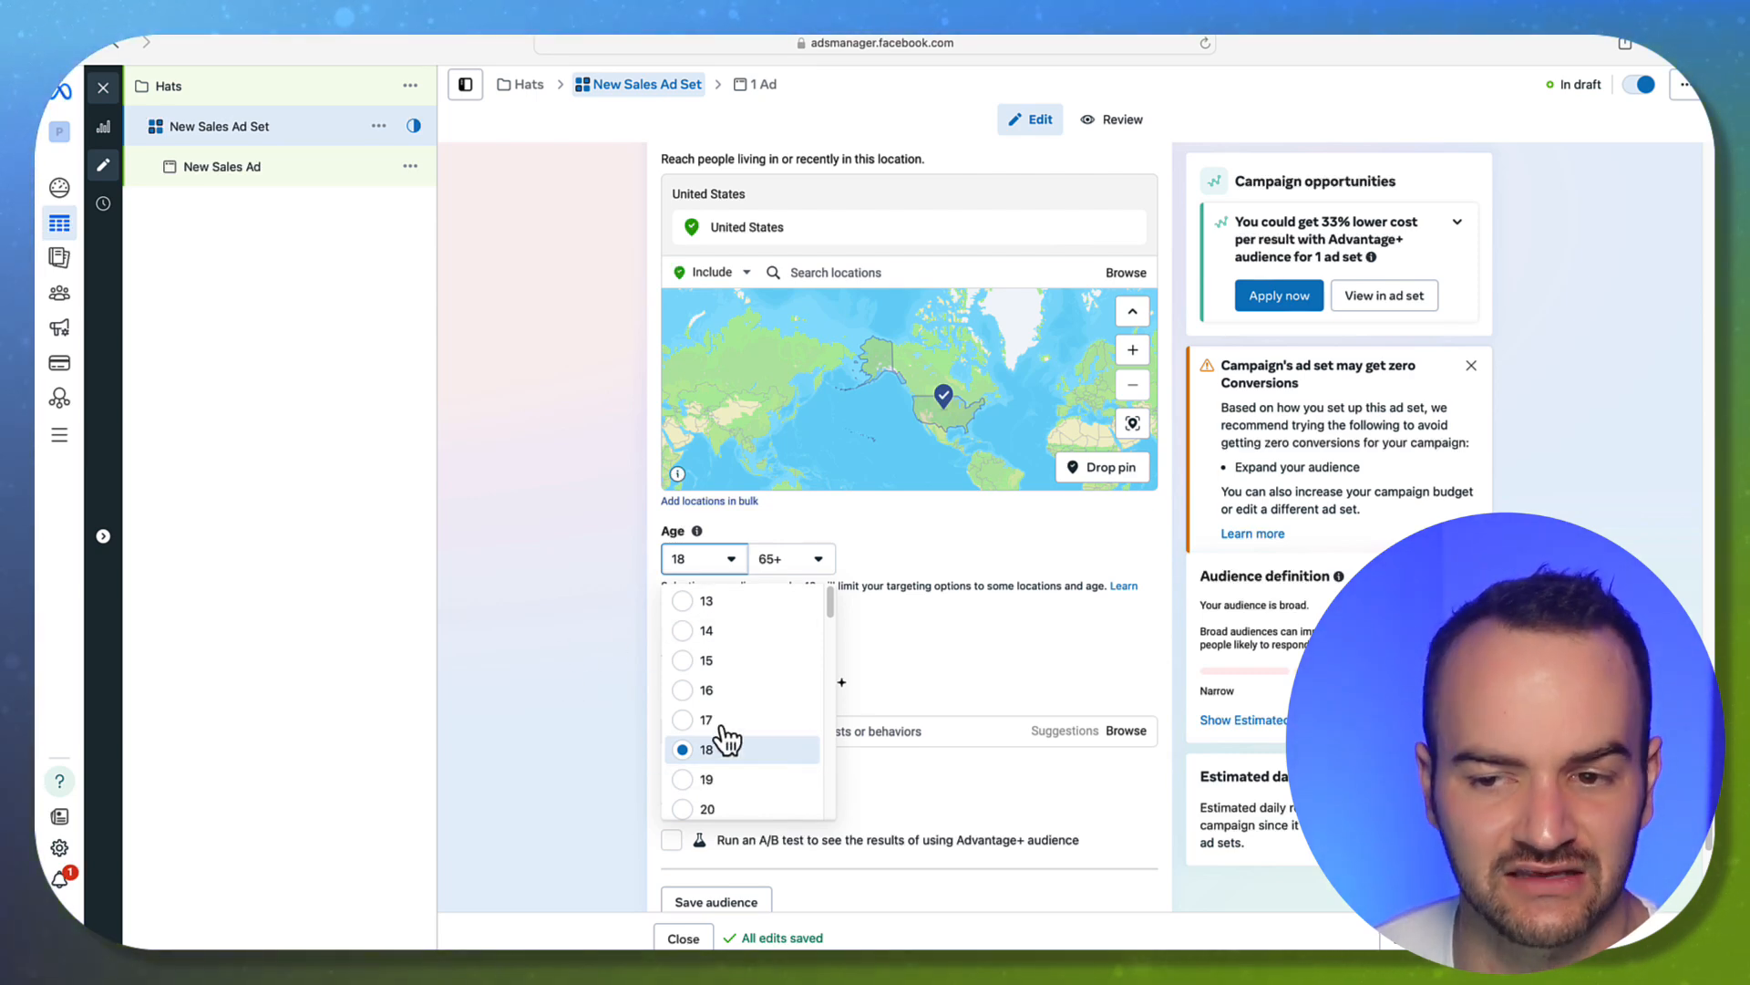
pyautogui.click(557, 592)
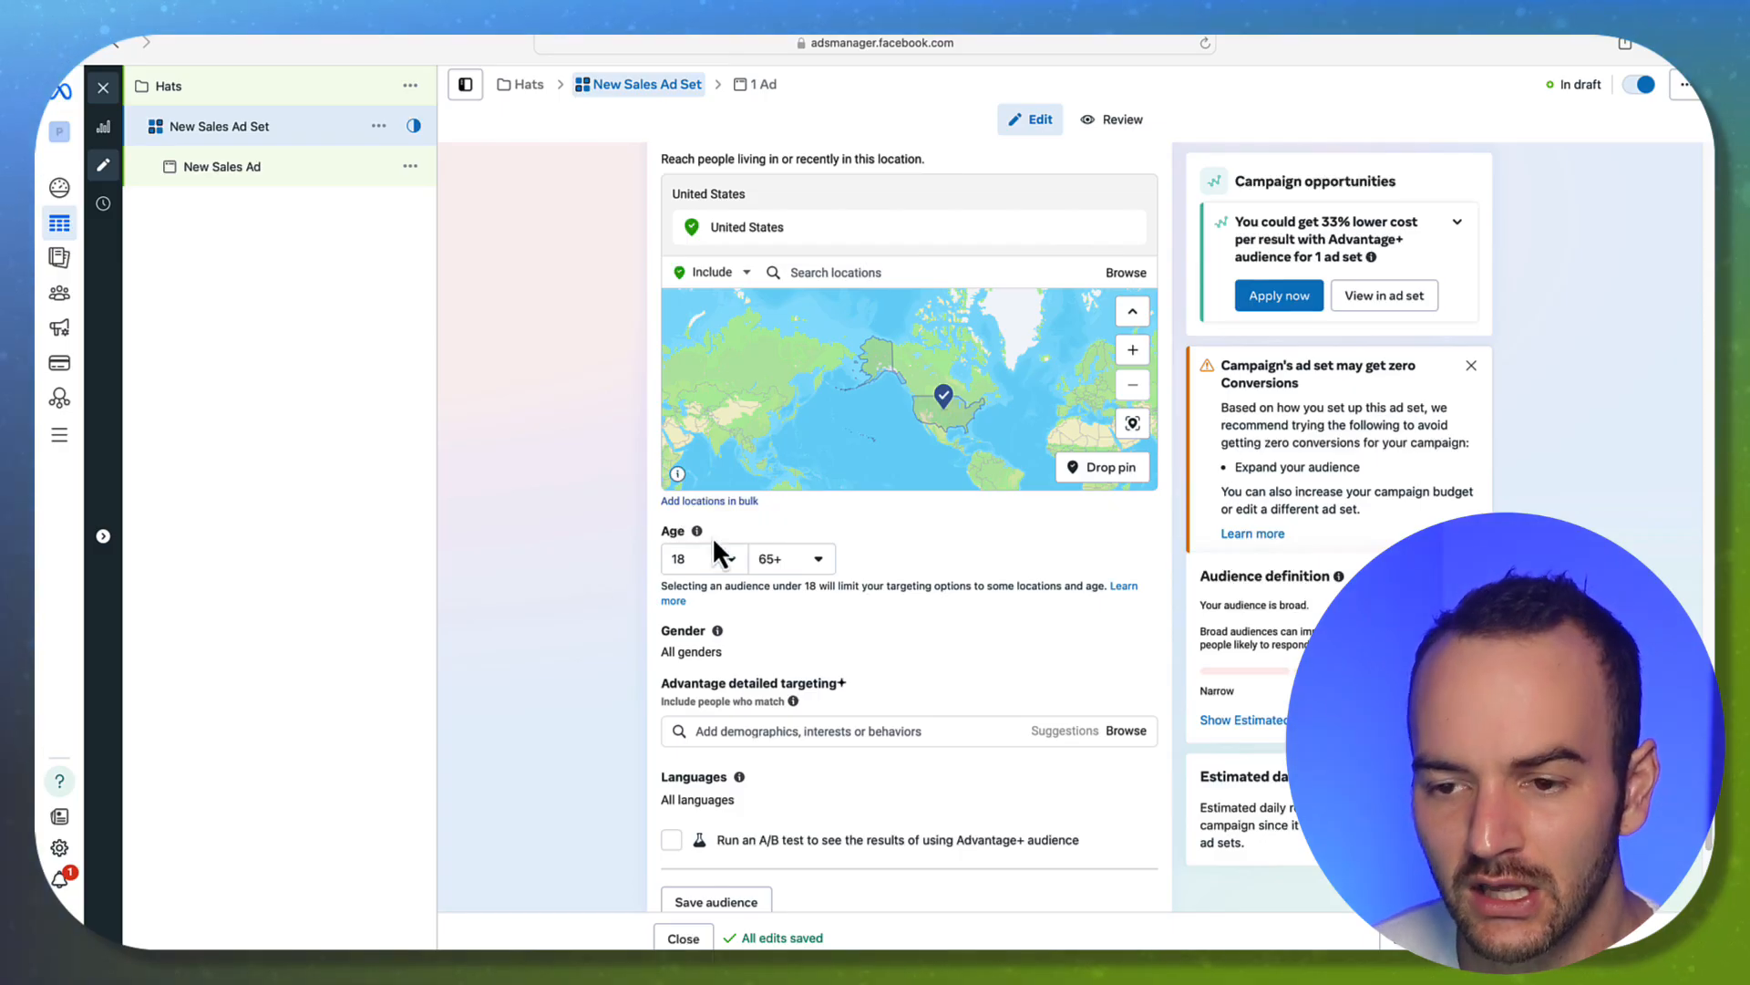
# Set the audience age range to 25 to 55.
pyautogui.click(707, 567)
pyautogui.scroll(-4, 753, 739)
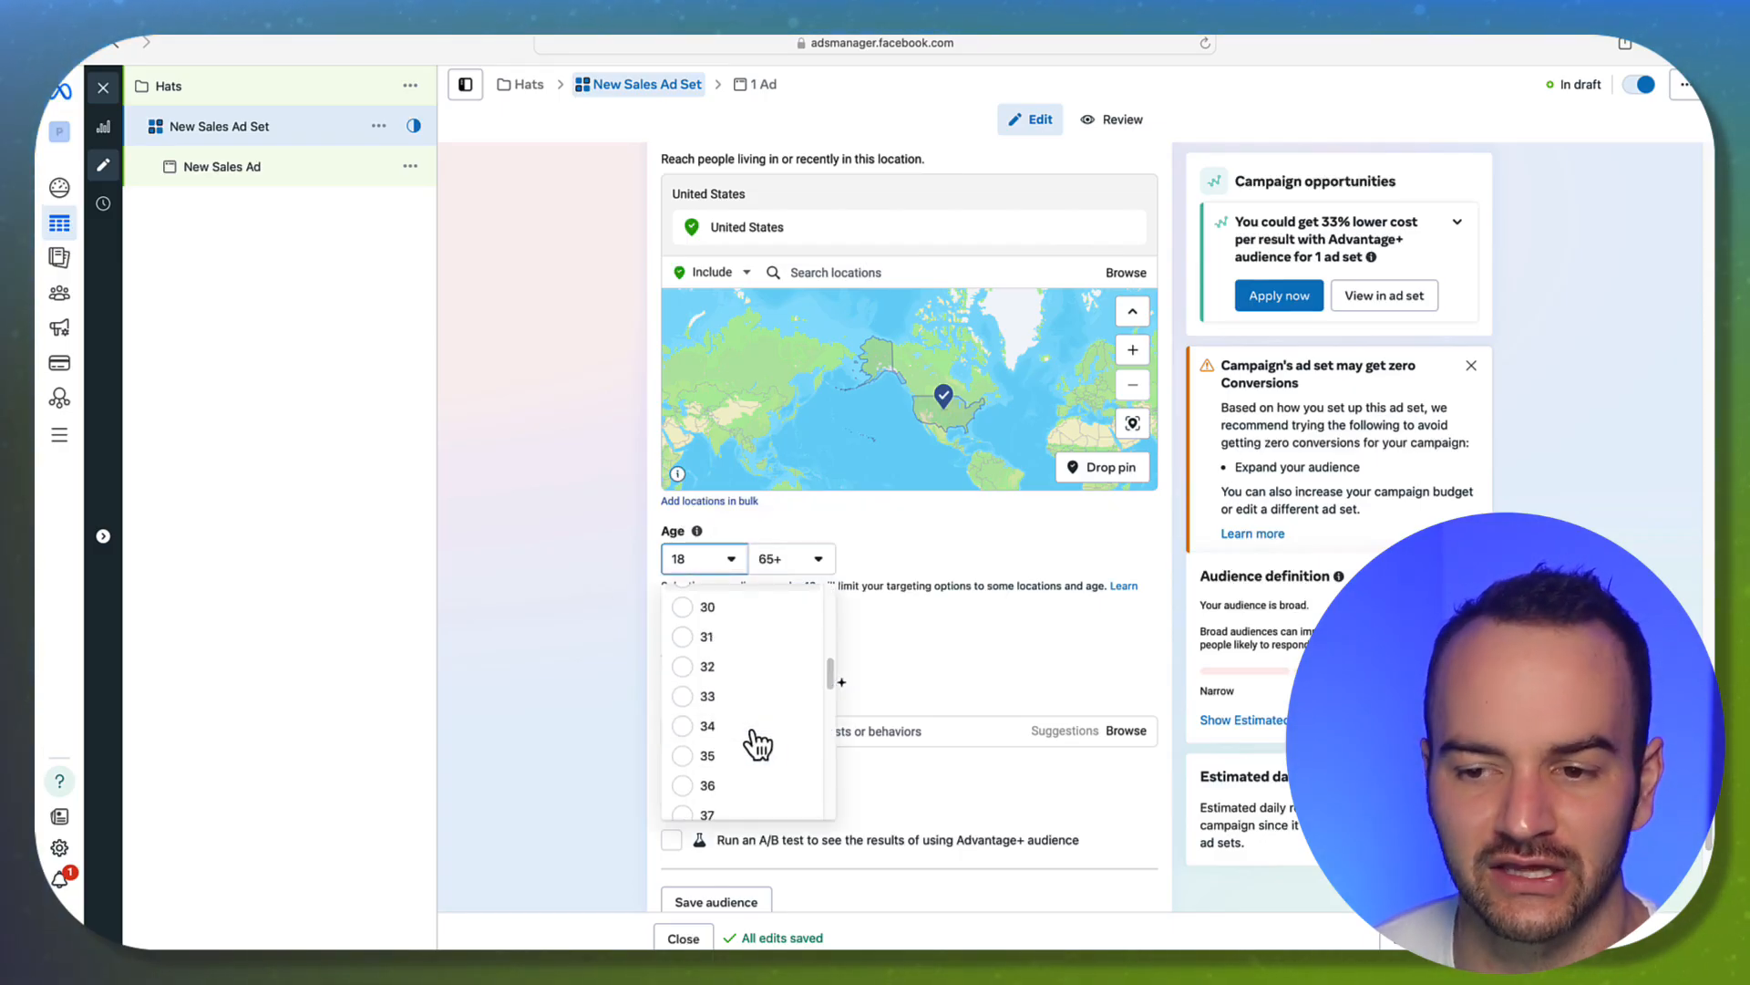
pyautogui.scroll(3, 754, 738)
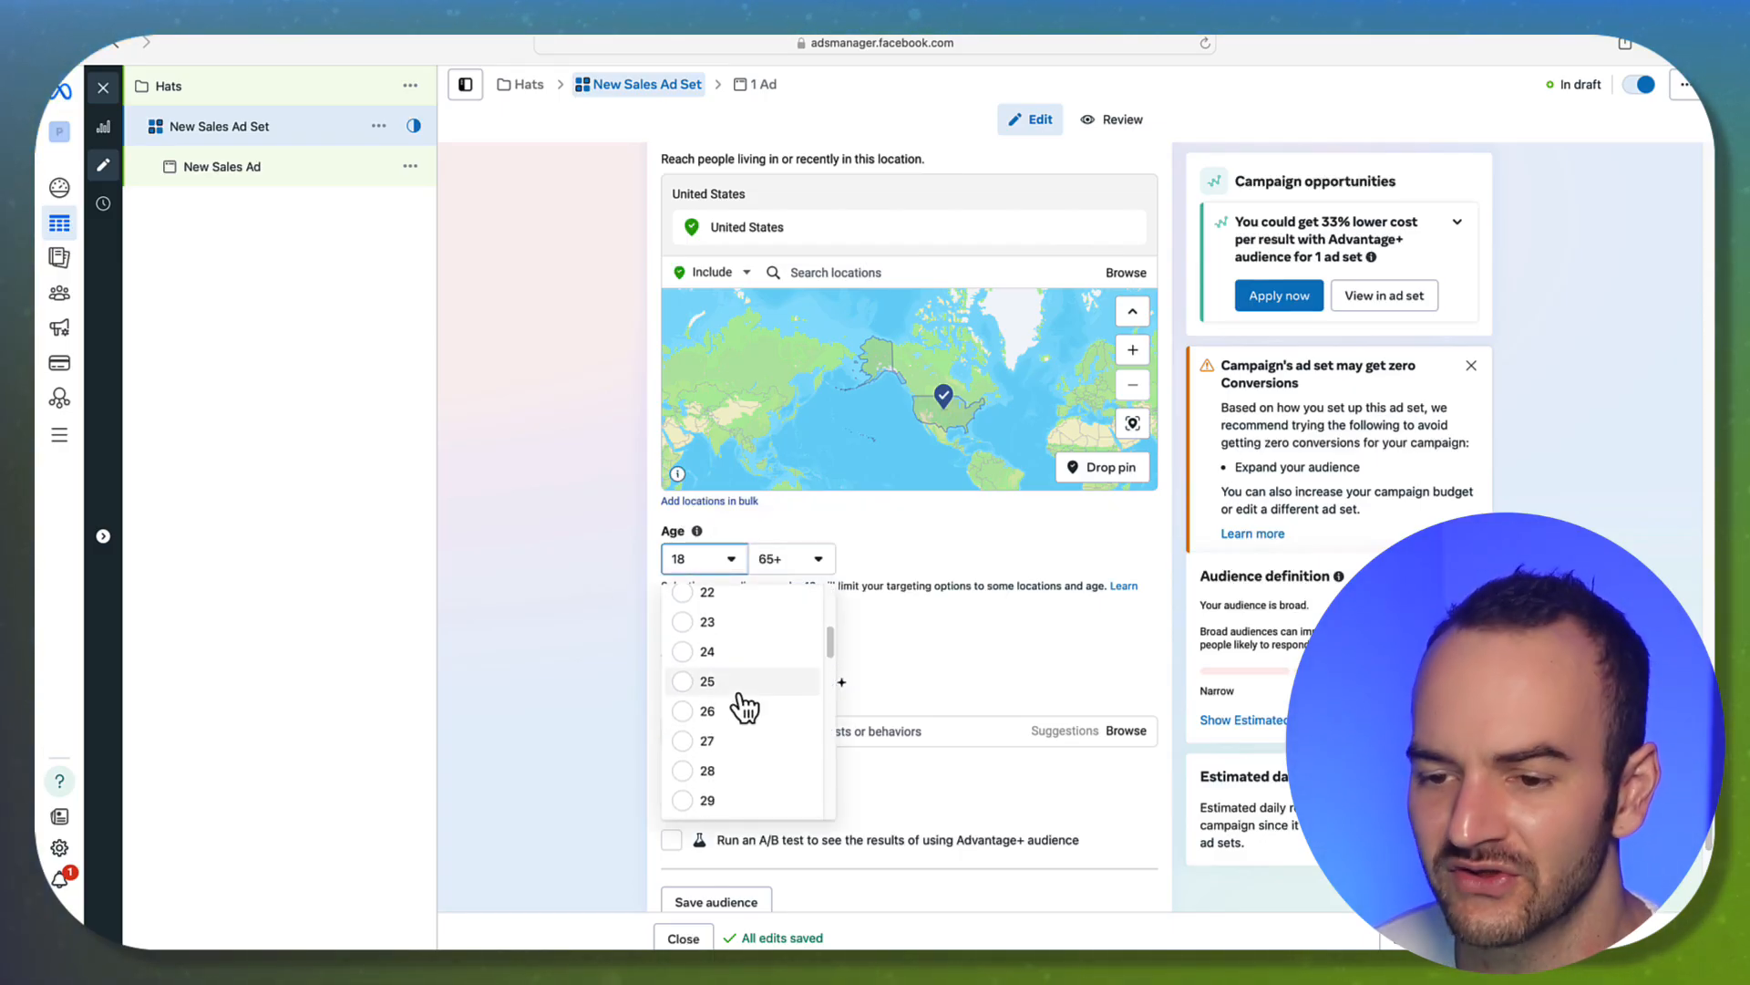
pyautogui.click(720, 681)
pyautogui.click(803, 558)
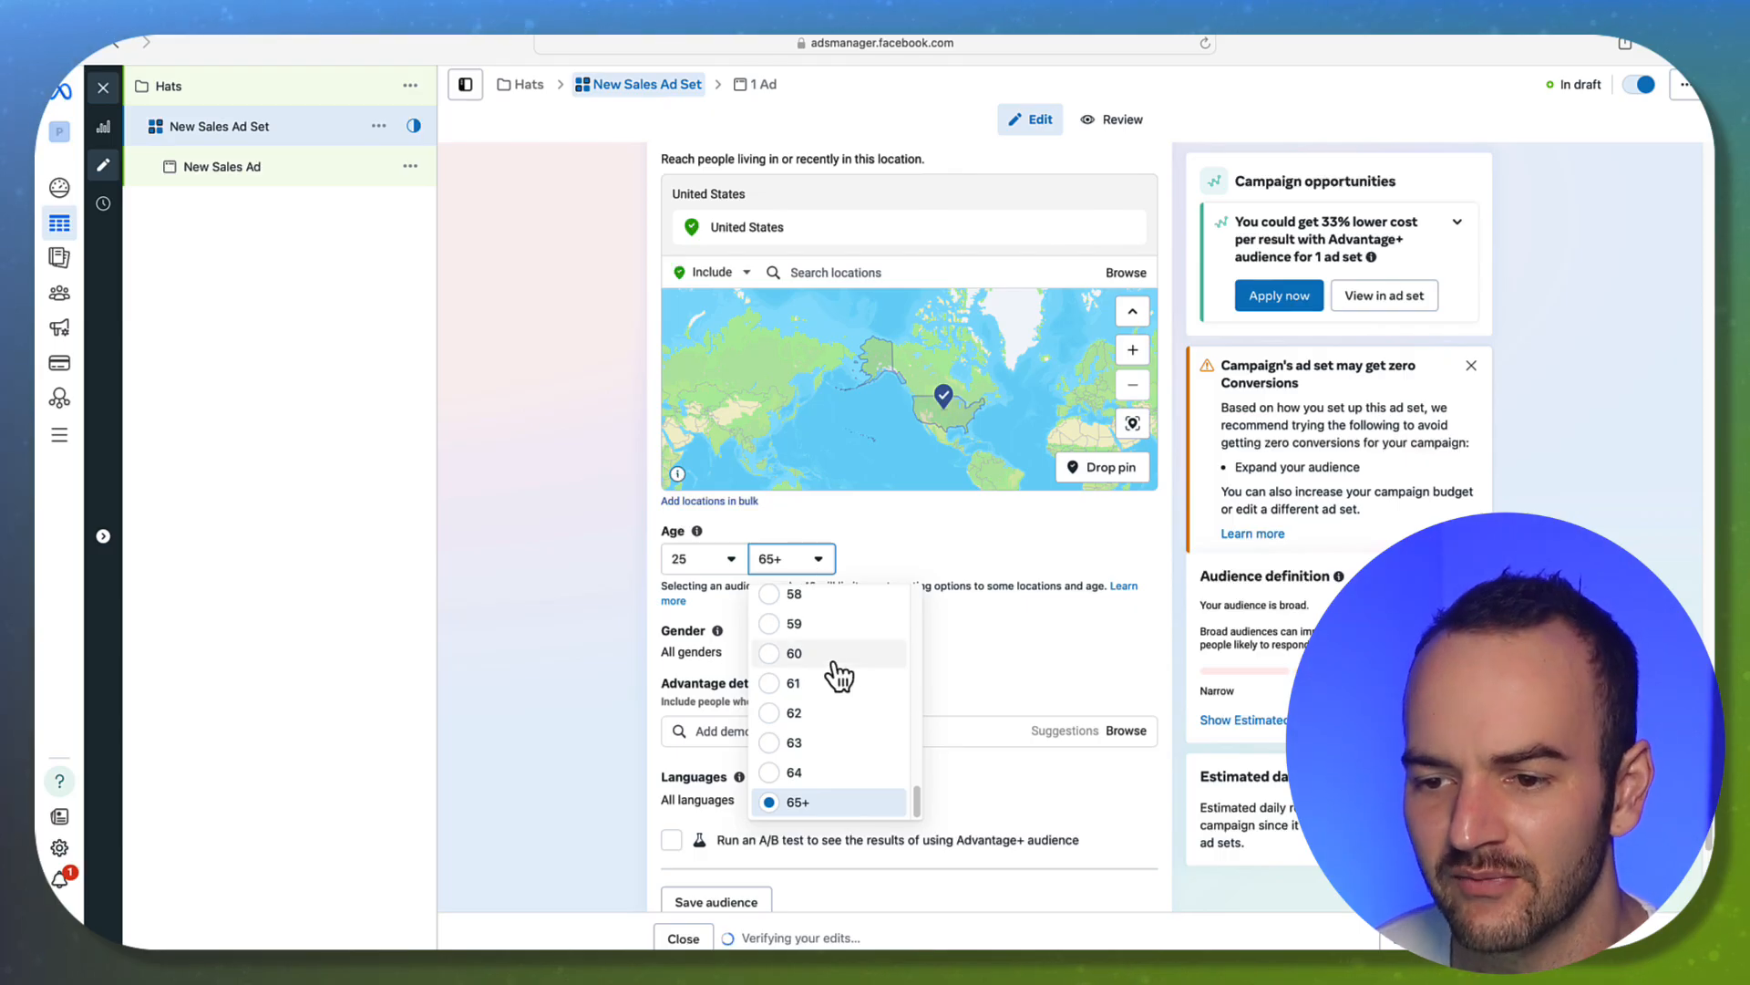
pyautogui.scroll(4, 829, 659)
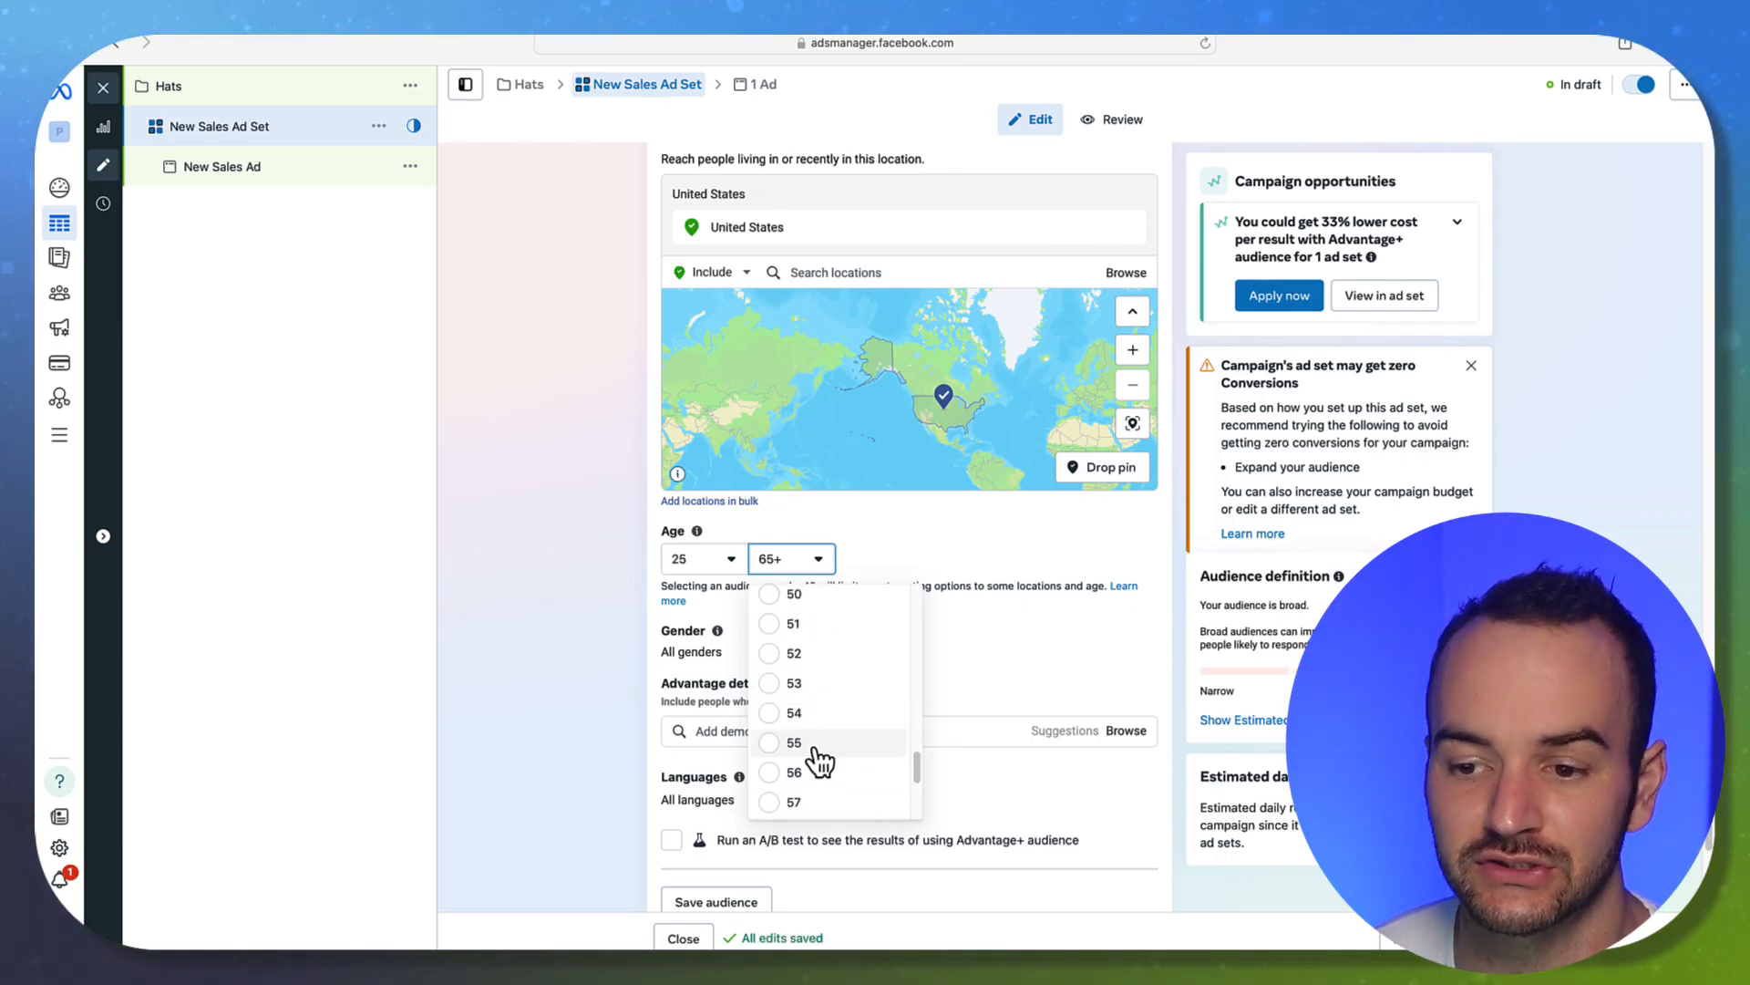
pyautogui.click(814, 742)
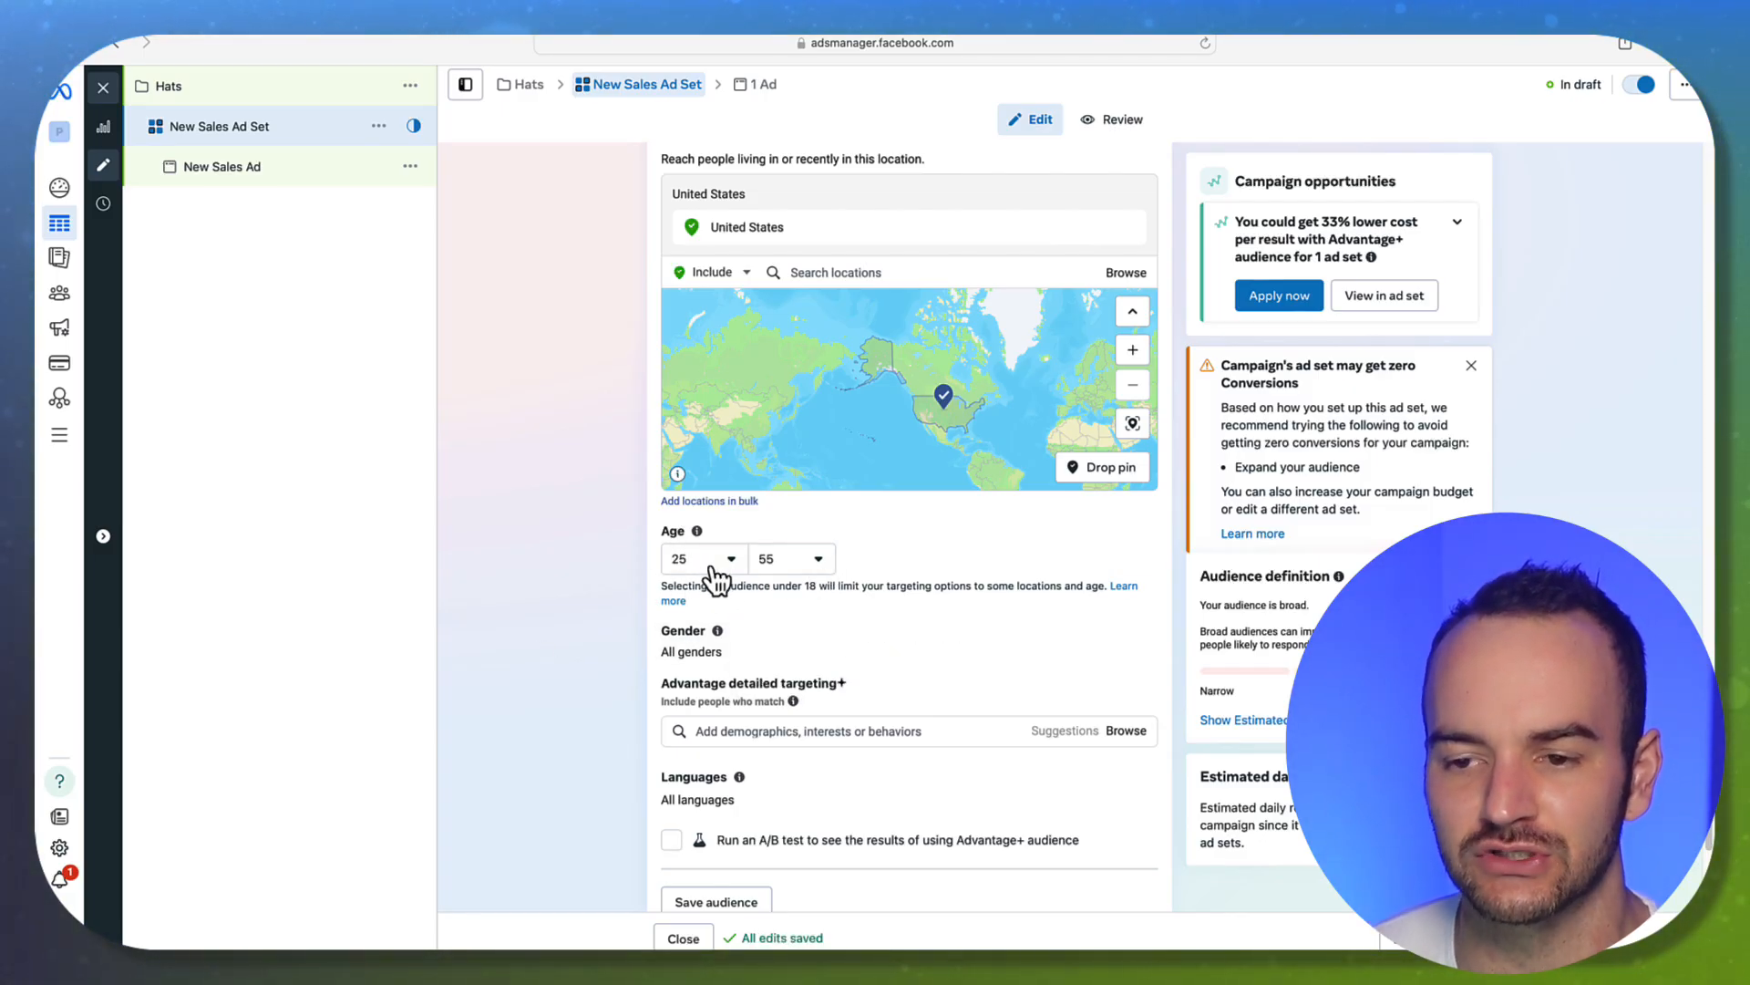
# Set the audience's minimum age to 24 and its maximum age to 56.
pyautogui.click(714, 560)
pyautogui.click(812, 560)
pyautogui.click(694, 560)
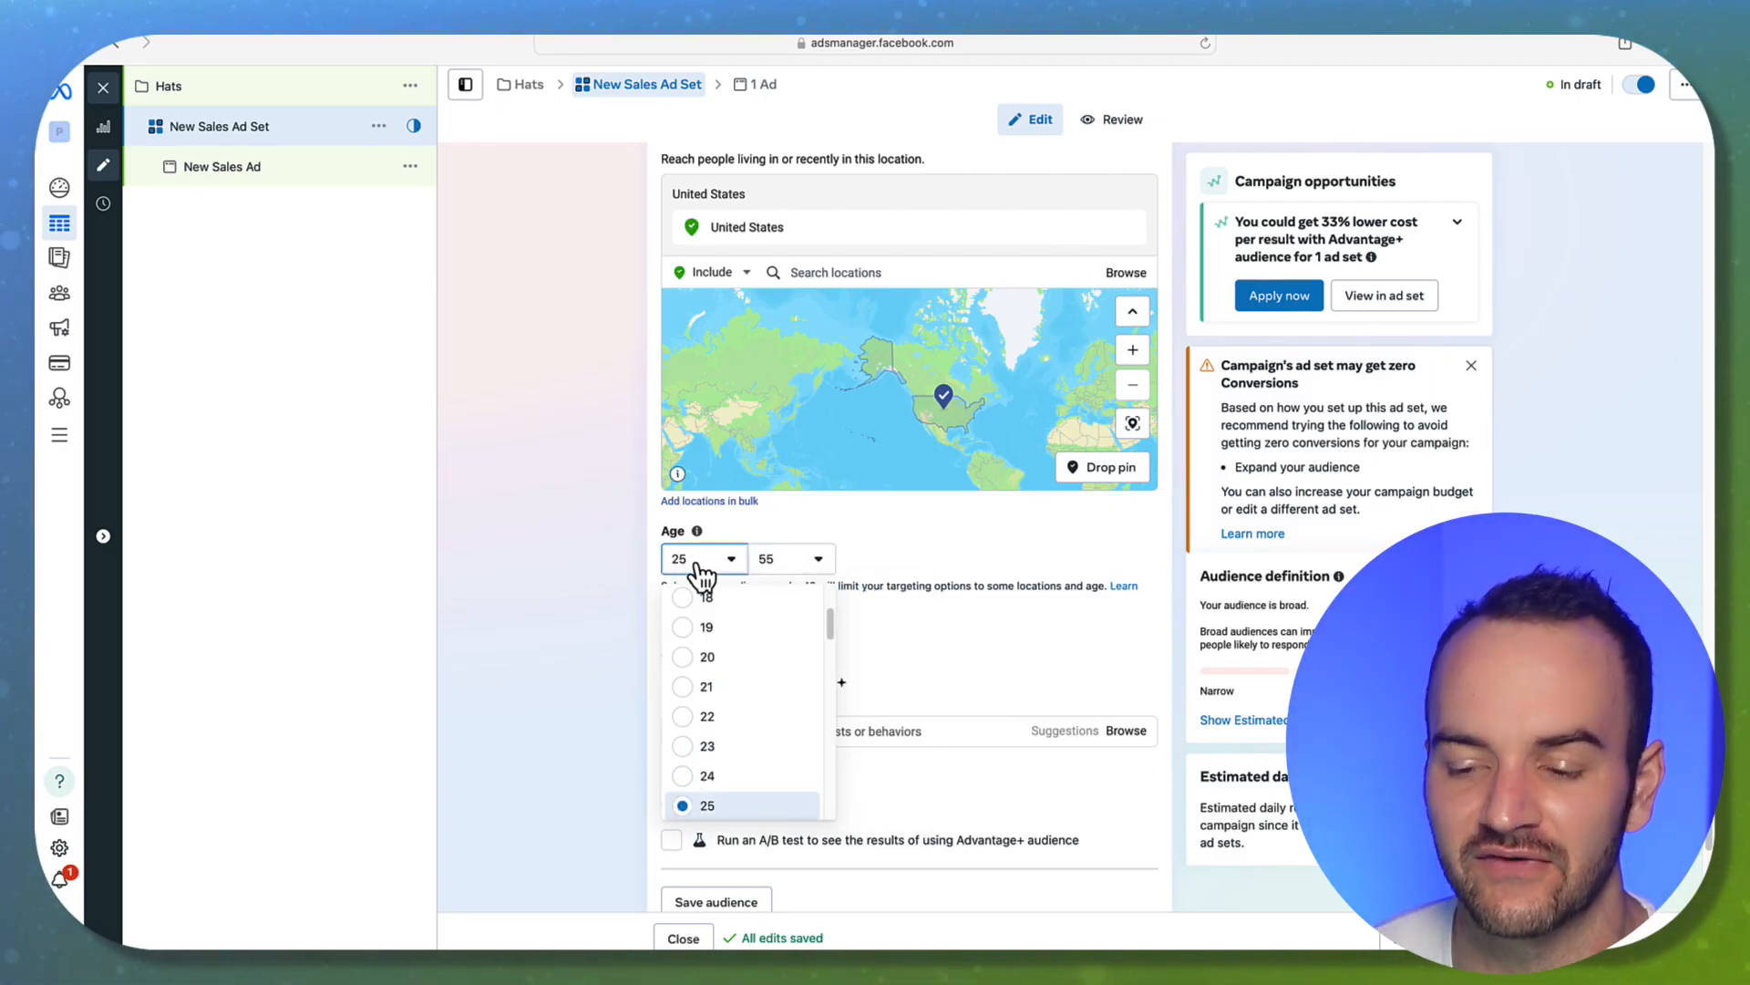
pyautogui.scroll(-2, 779, 680)
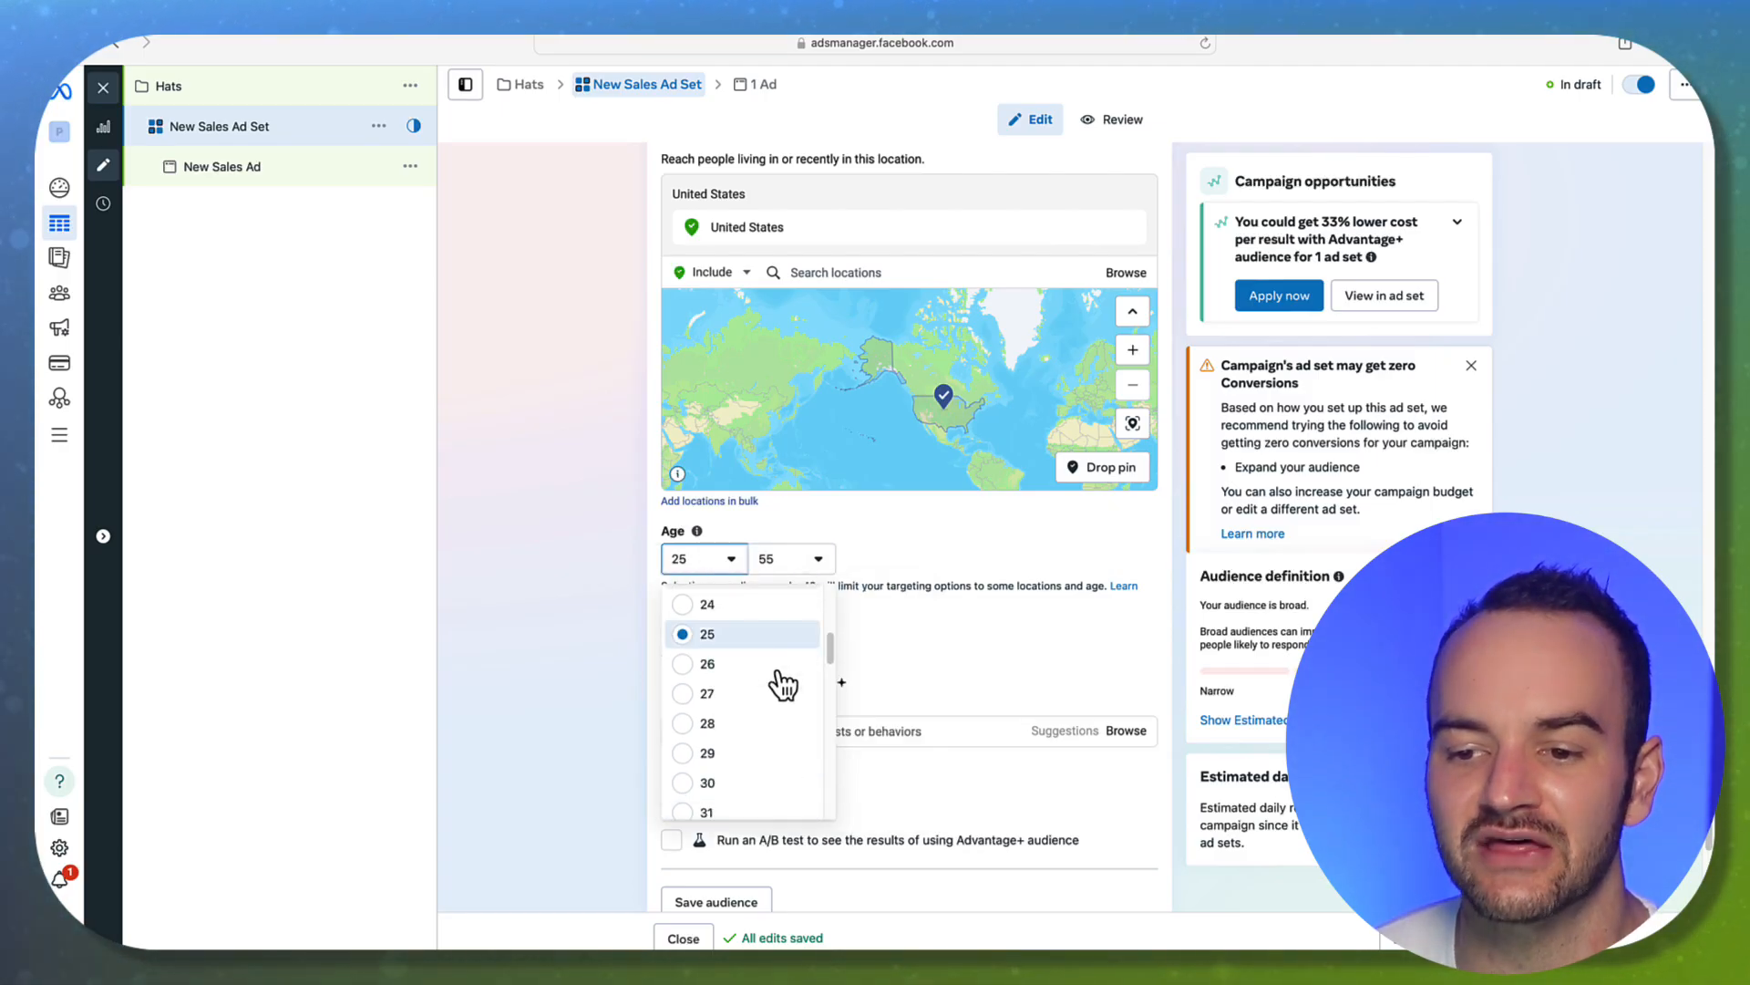
pyautogui.click(735, 605)
pyautogui.click(780, 560)
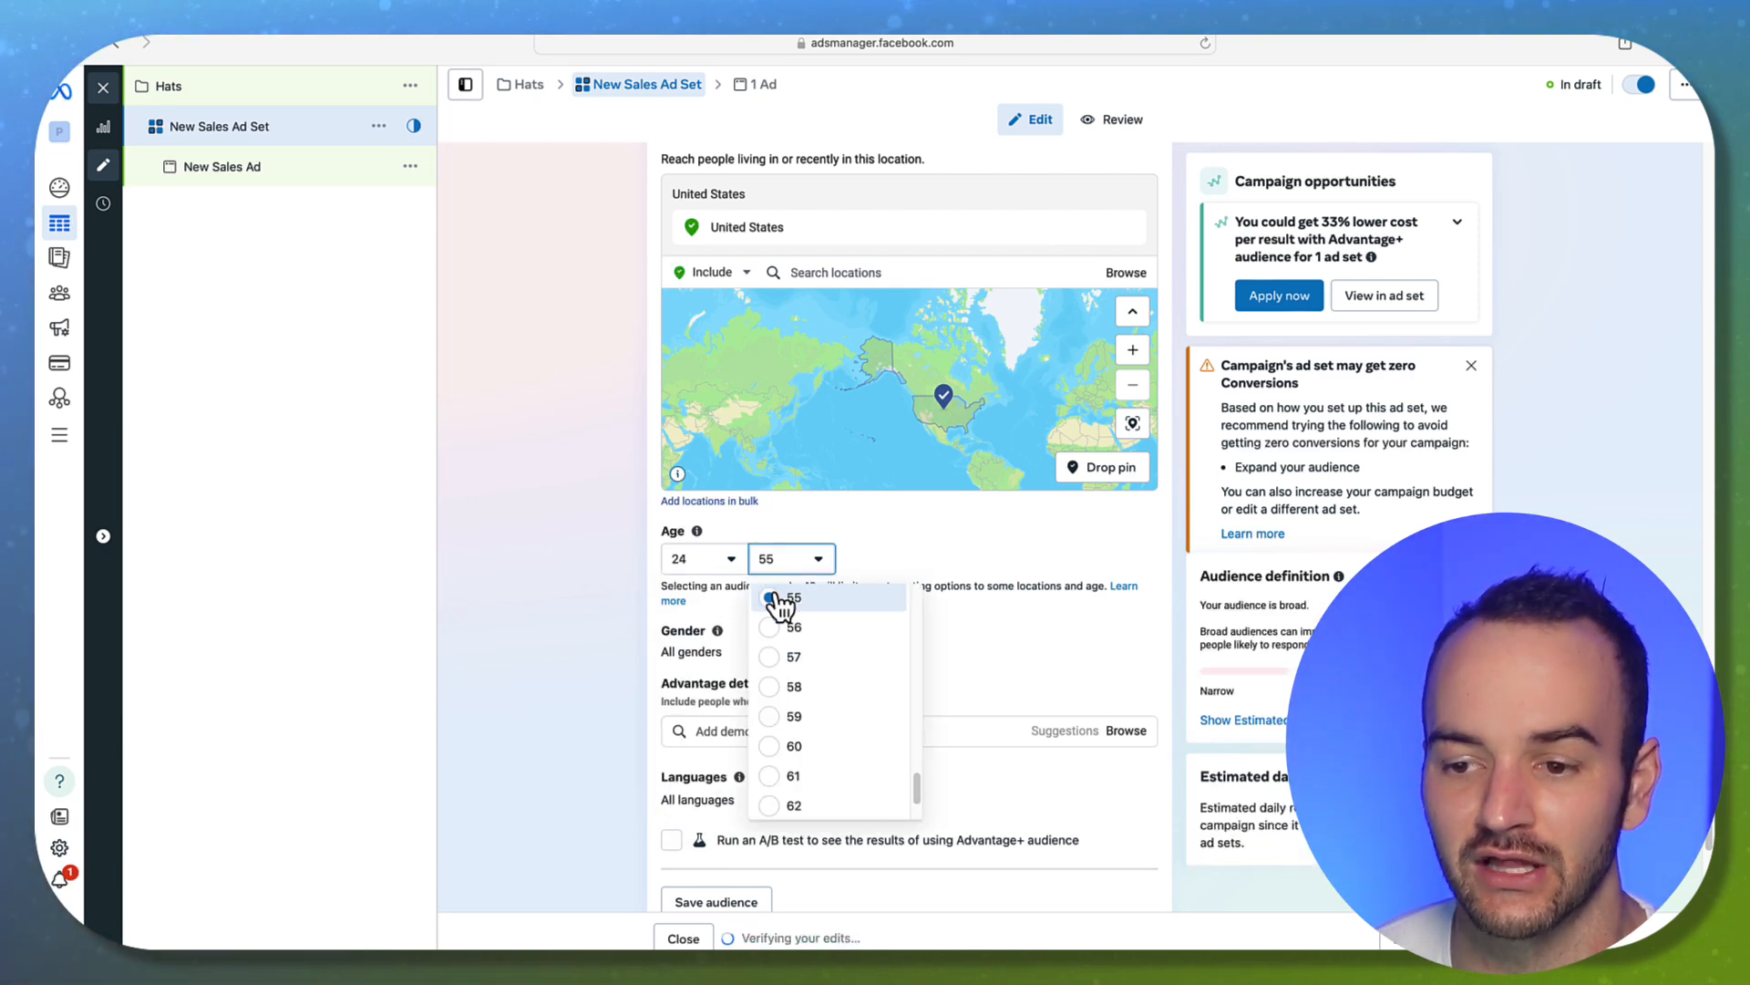
pyautogui.click(820, 628)
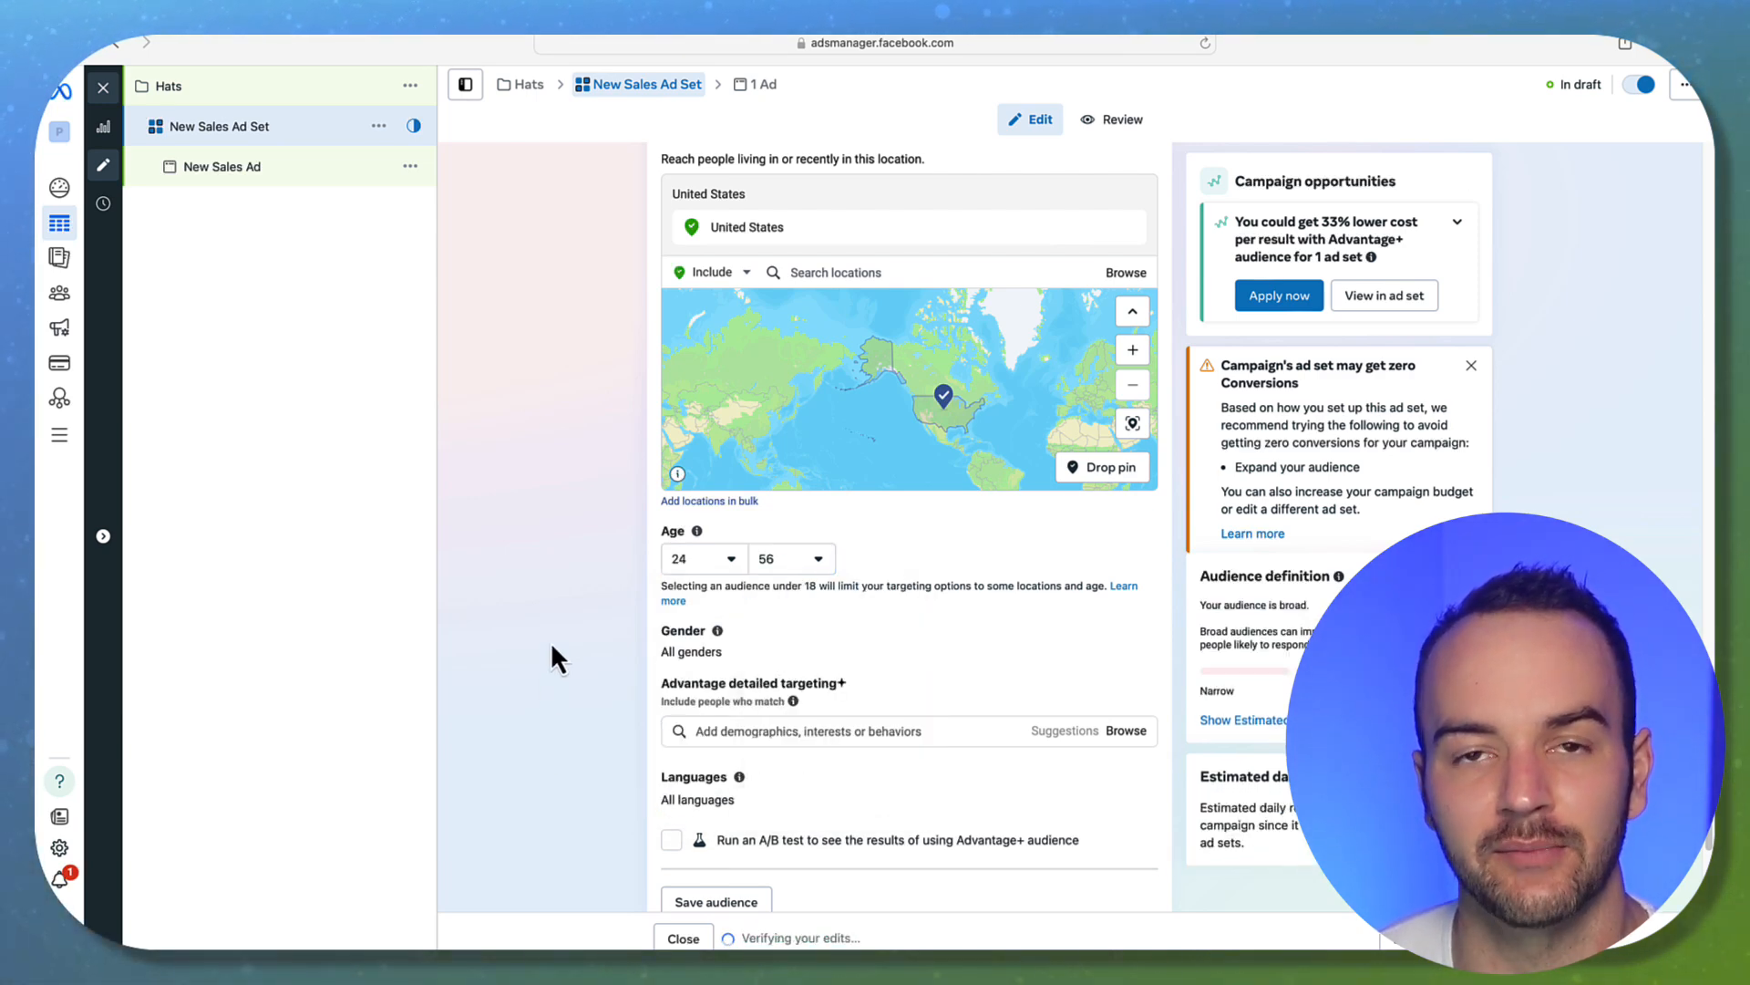
# Look at the minimum age choices again without changing them, and open the audience's gender setting for editing.
pyautogui.click(709, 559)
pyautogui.scroll(-5, 756, 693)
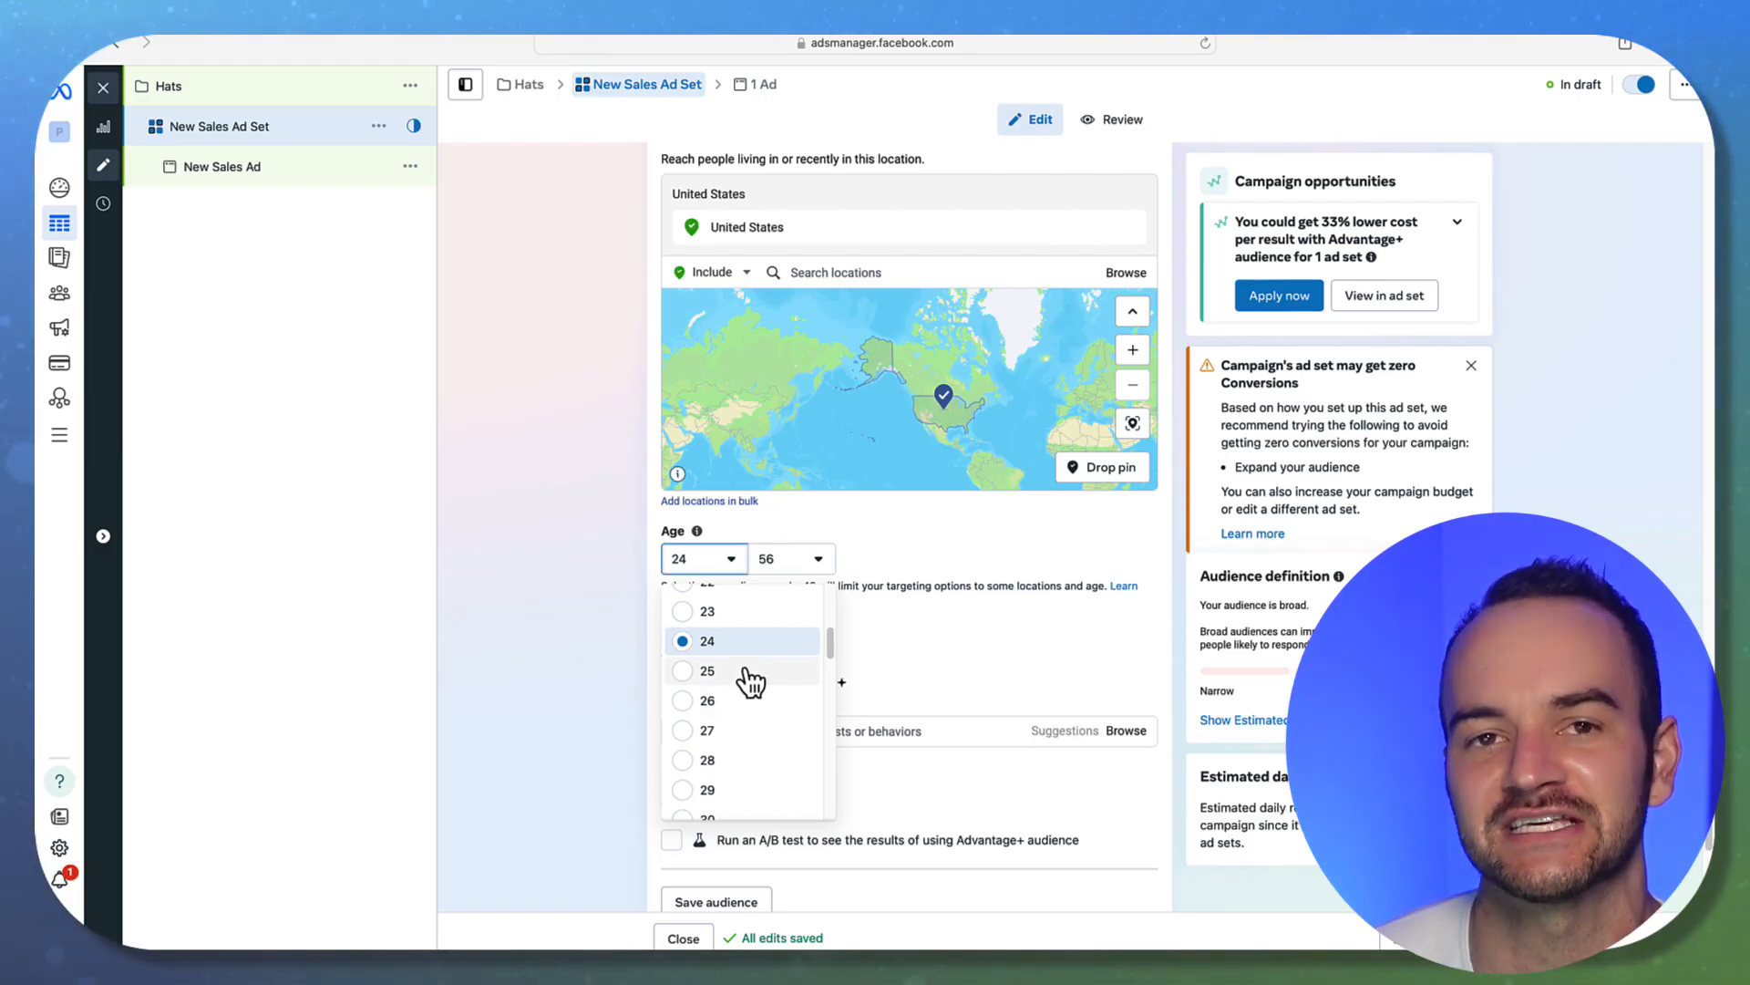
pyautogui.click(613, 655)
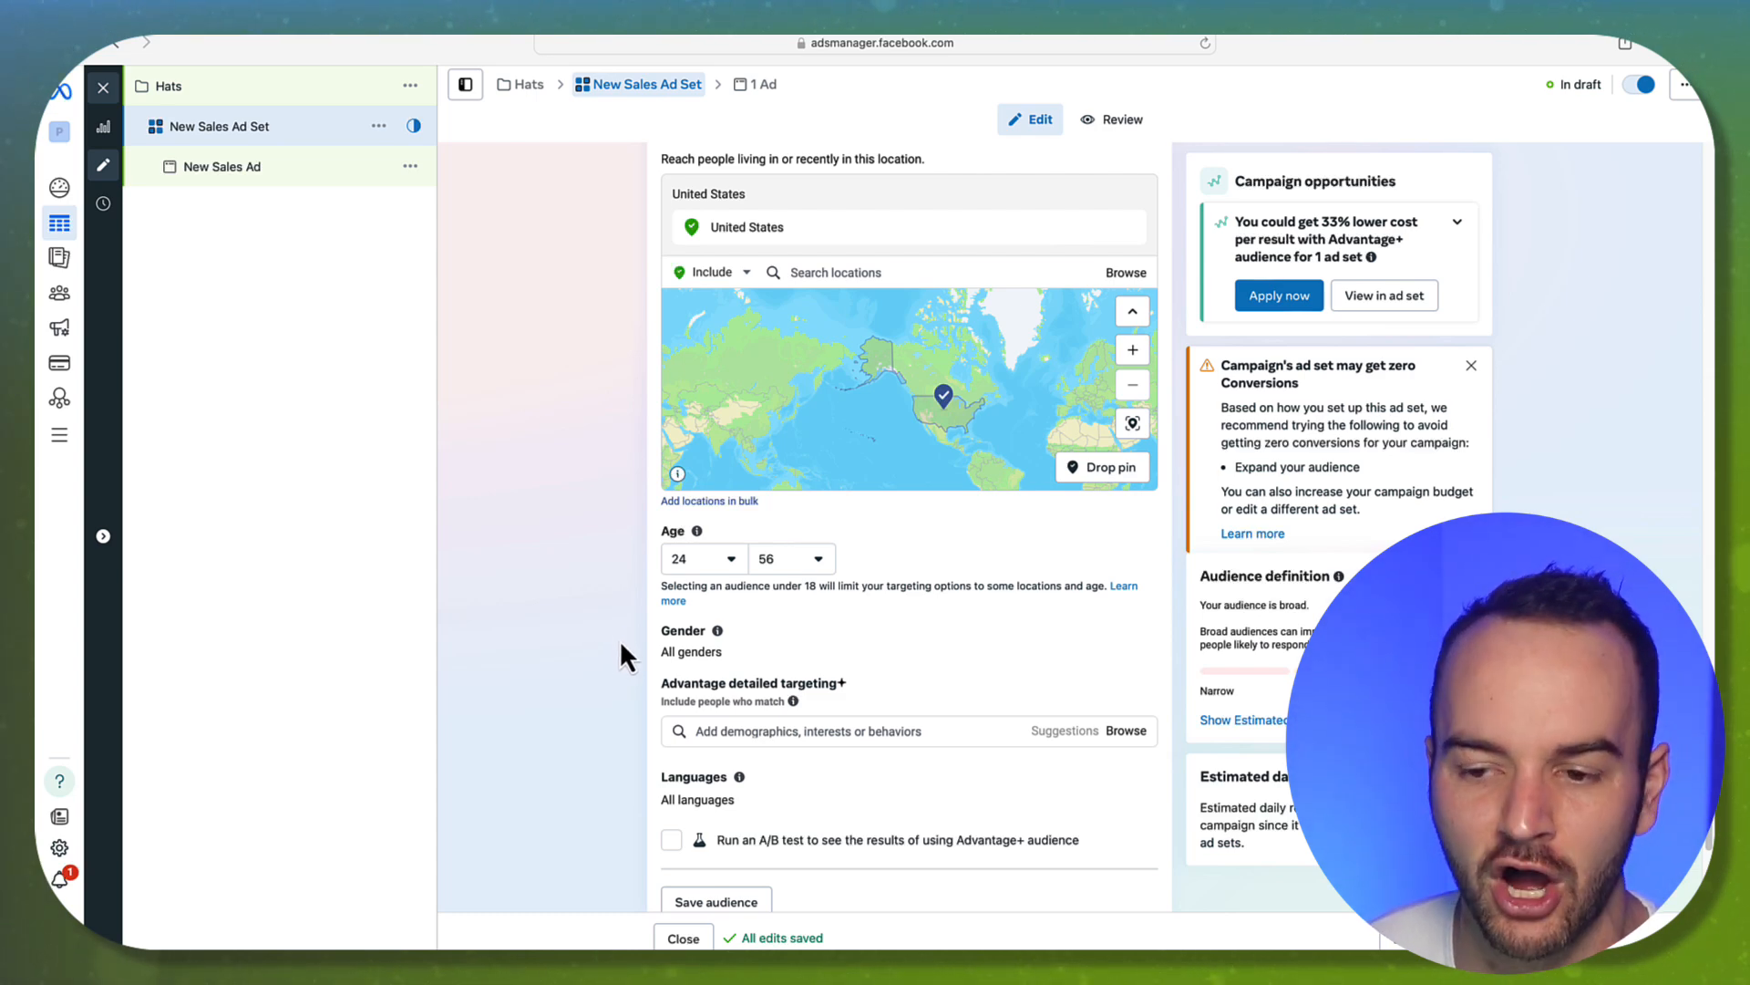
pyautogui.scroll(-3, 605, 621)
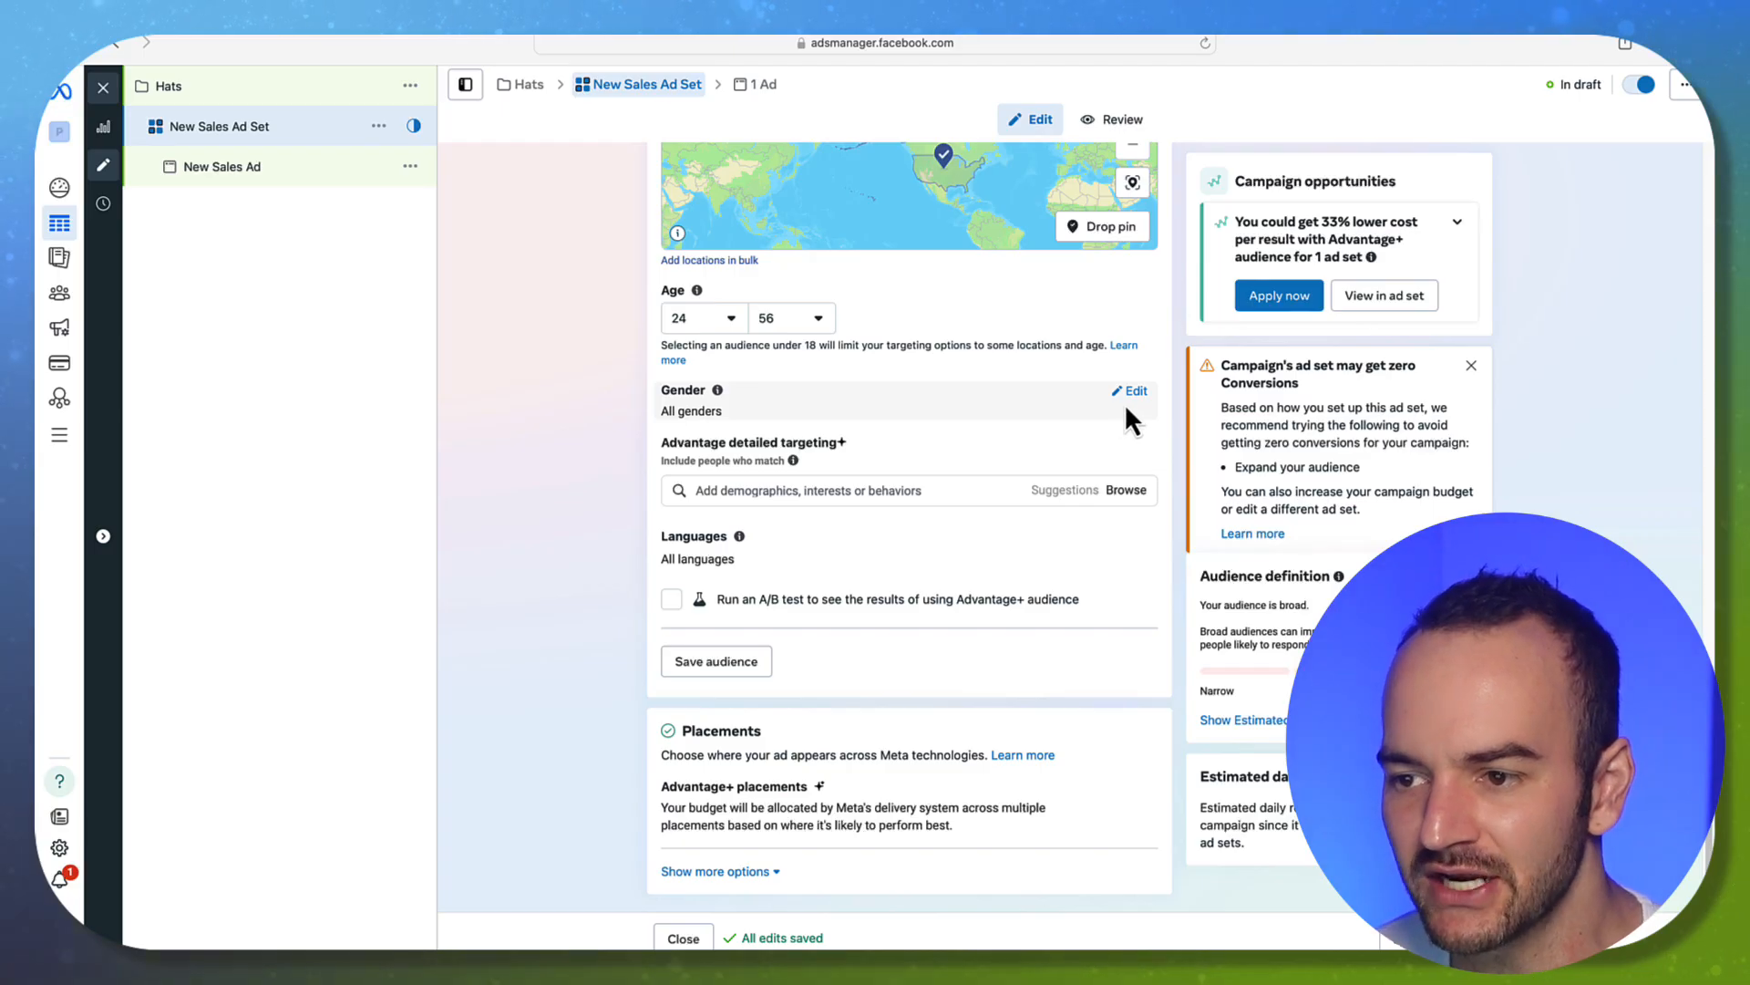
pyautogui.click(1134, 391)
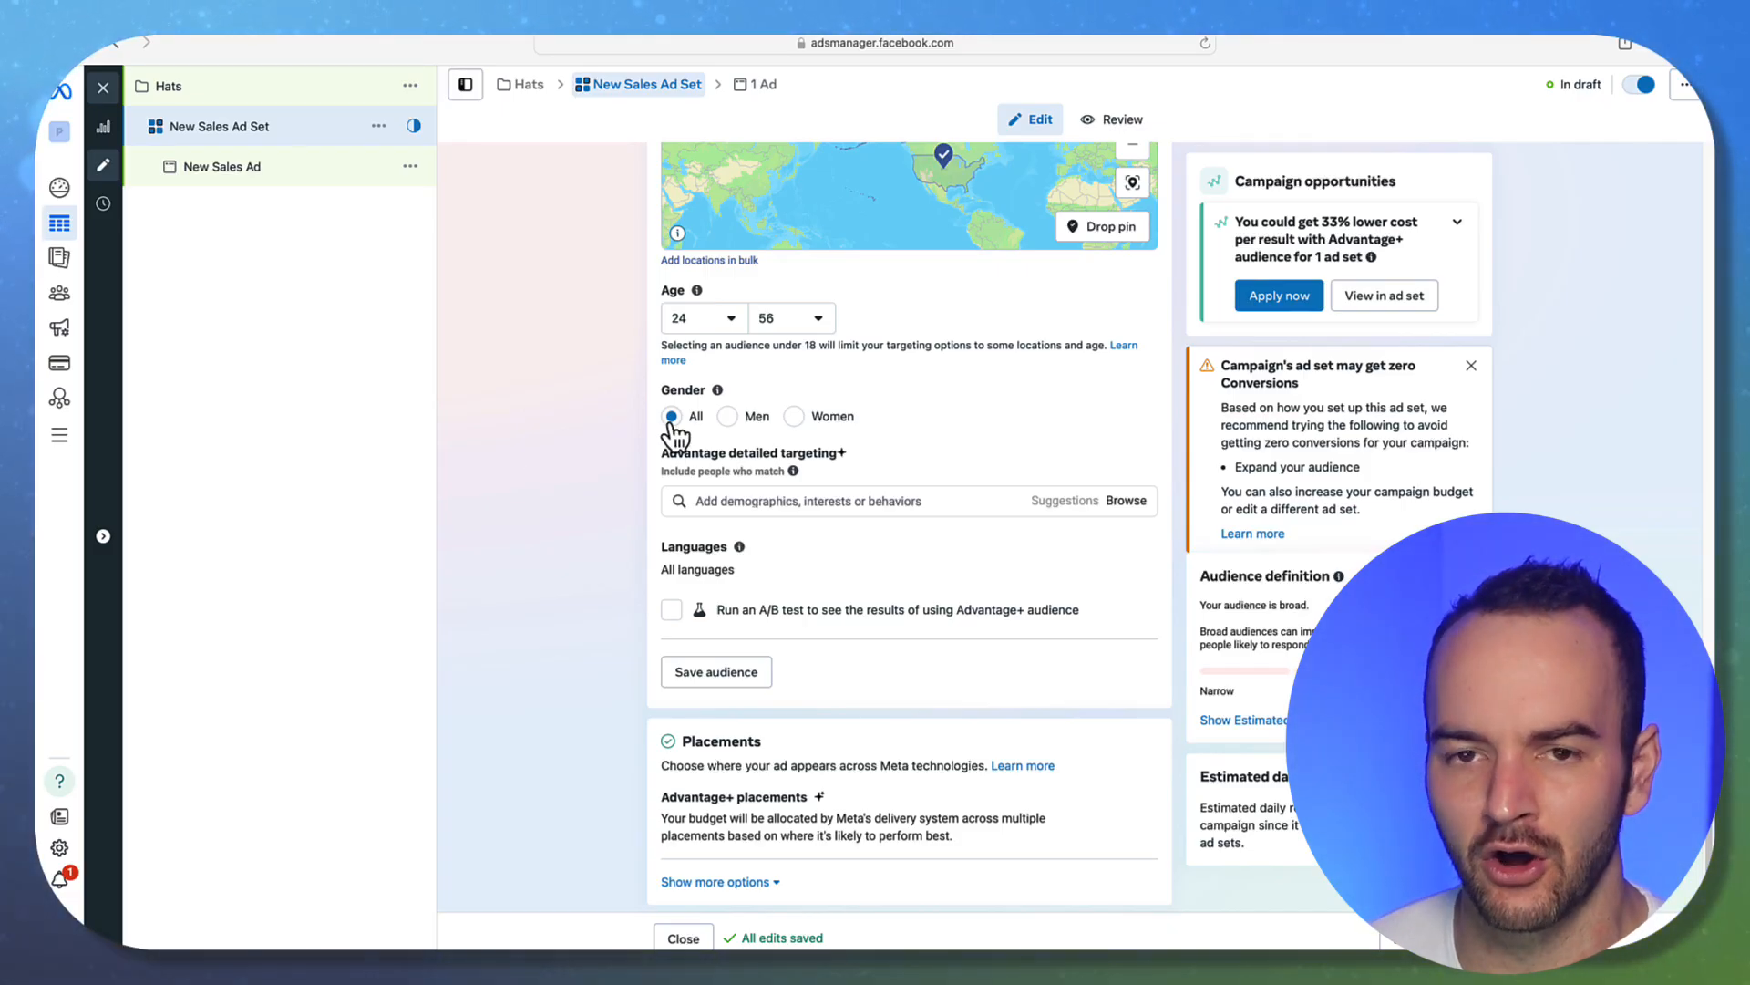
# Close the ad set editor and break down the ad set results by gender.
pyautogui.click(103, 87)
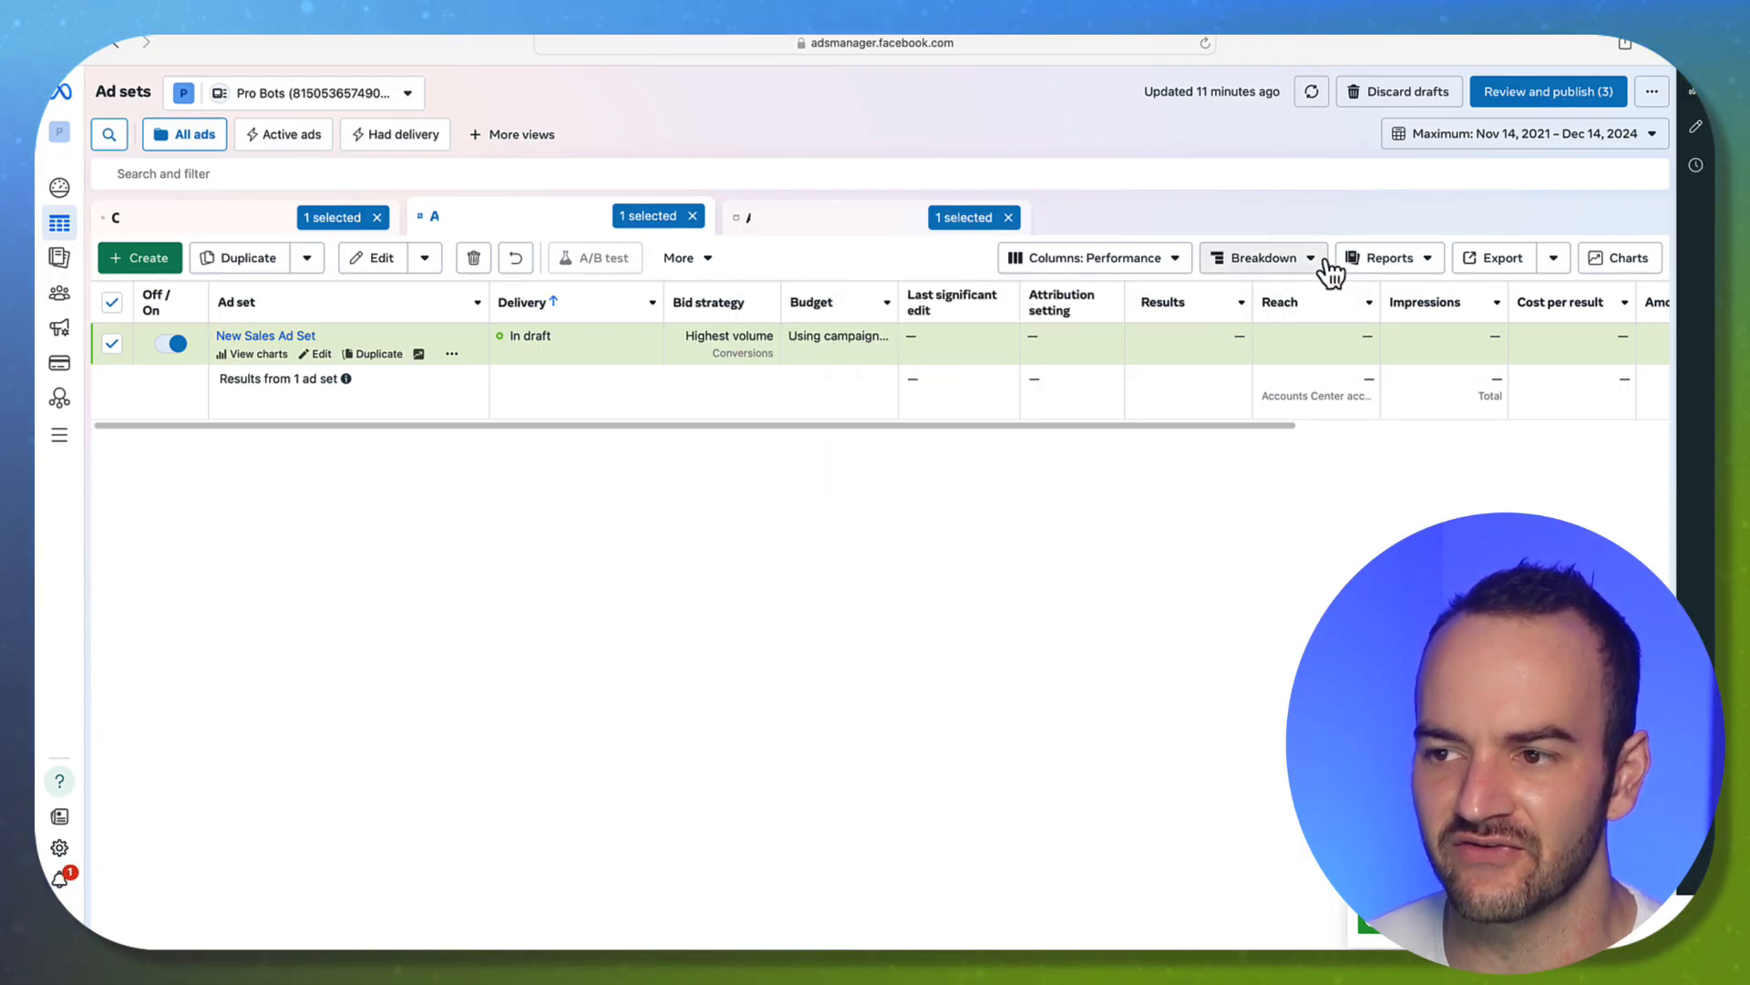
pyautogui.click(1276, 264)
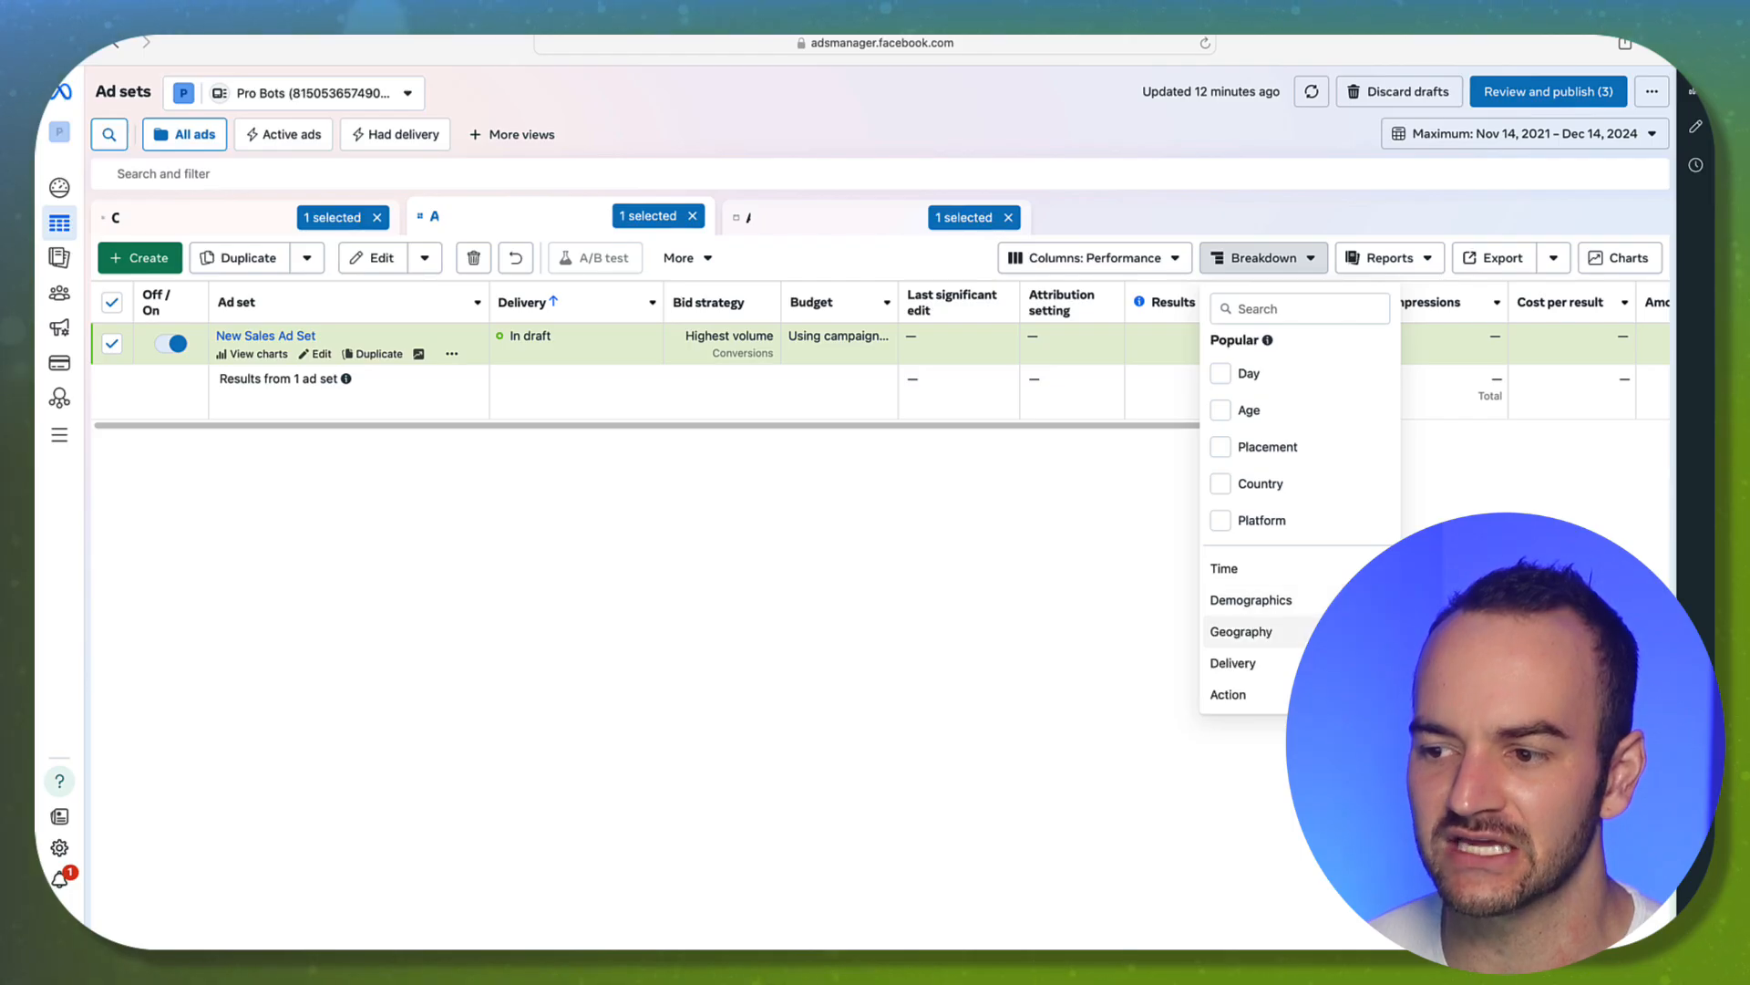
pyautogui.moveTo(1358, 600)
pyautogui.click(1427, 700)
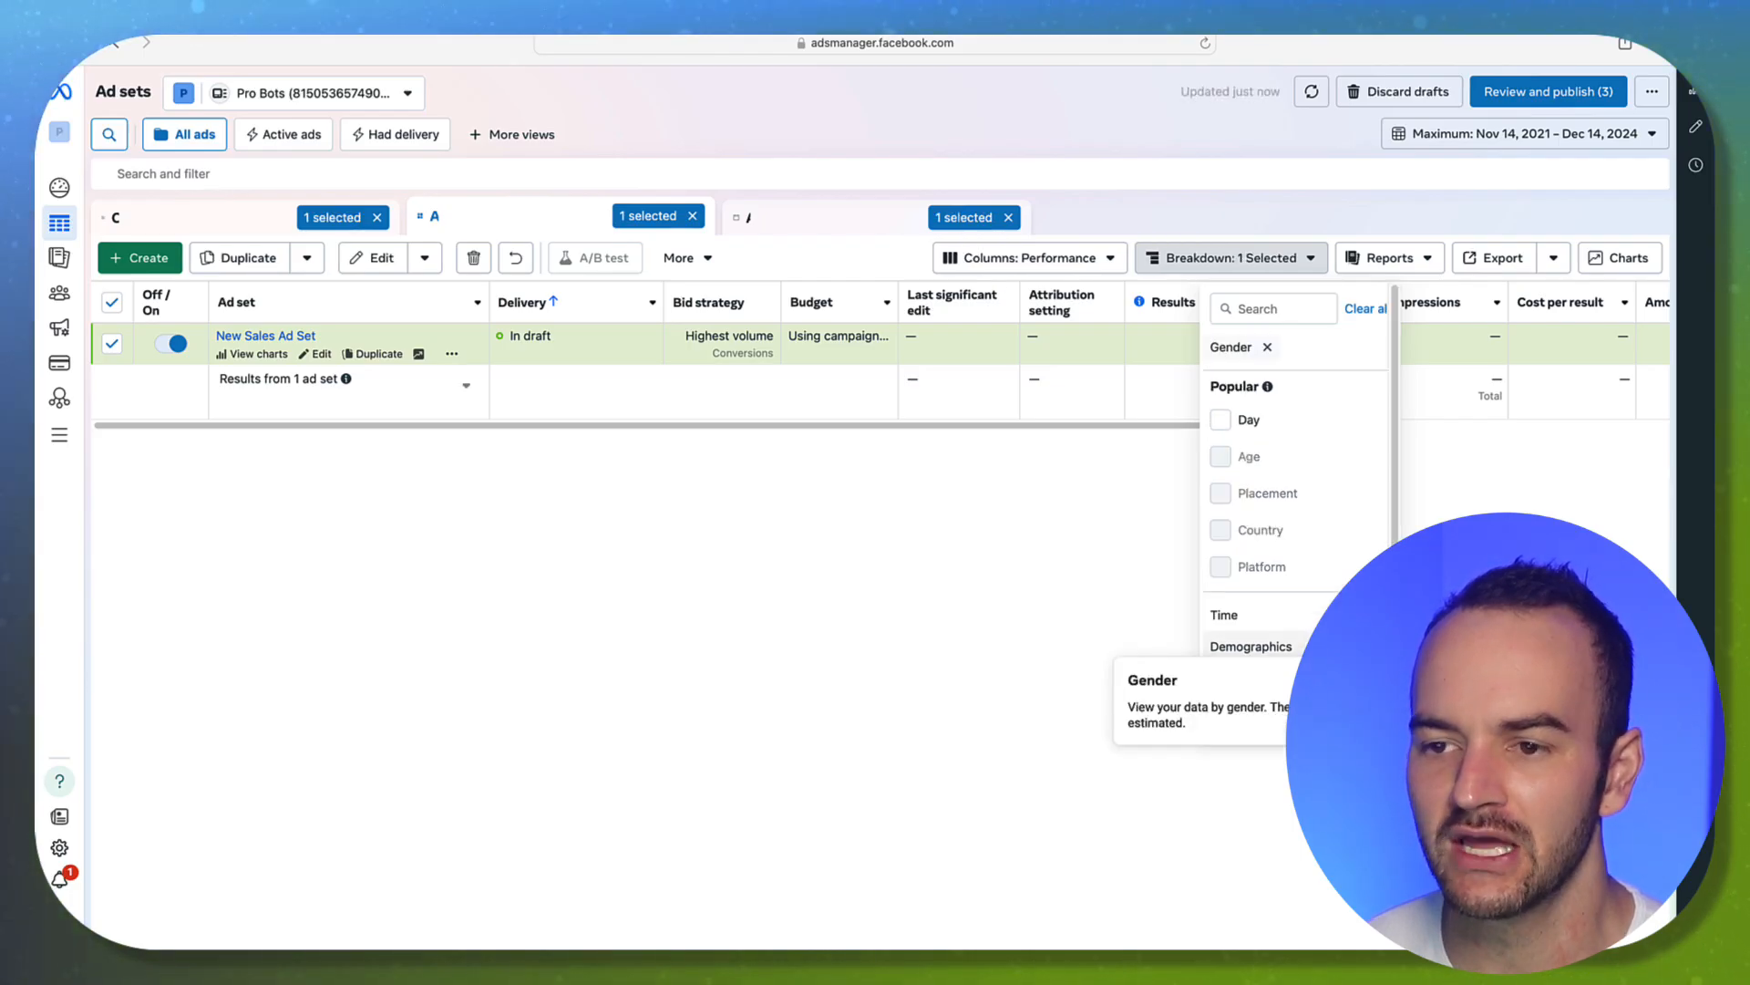
pyautogui.click(743, 547)
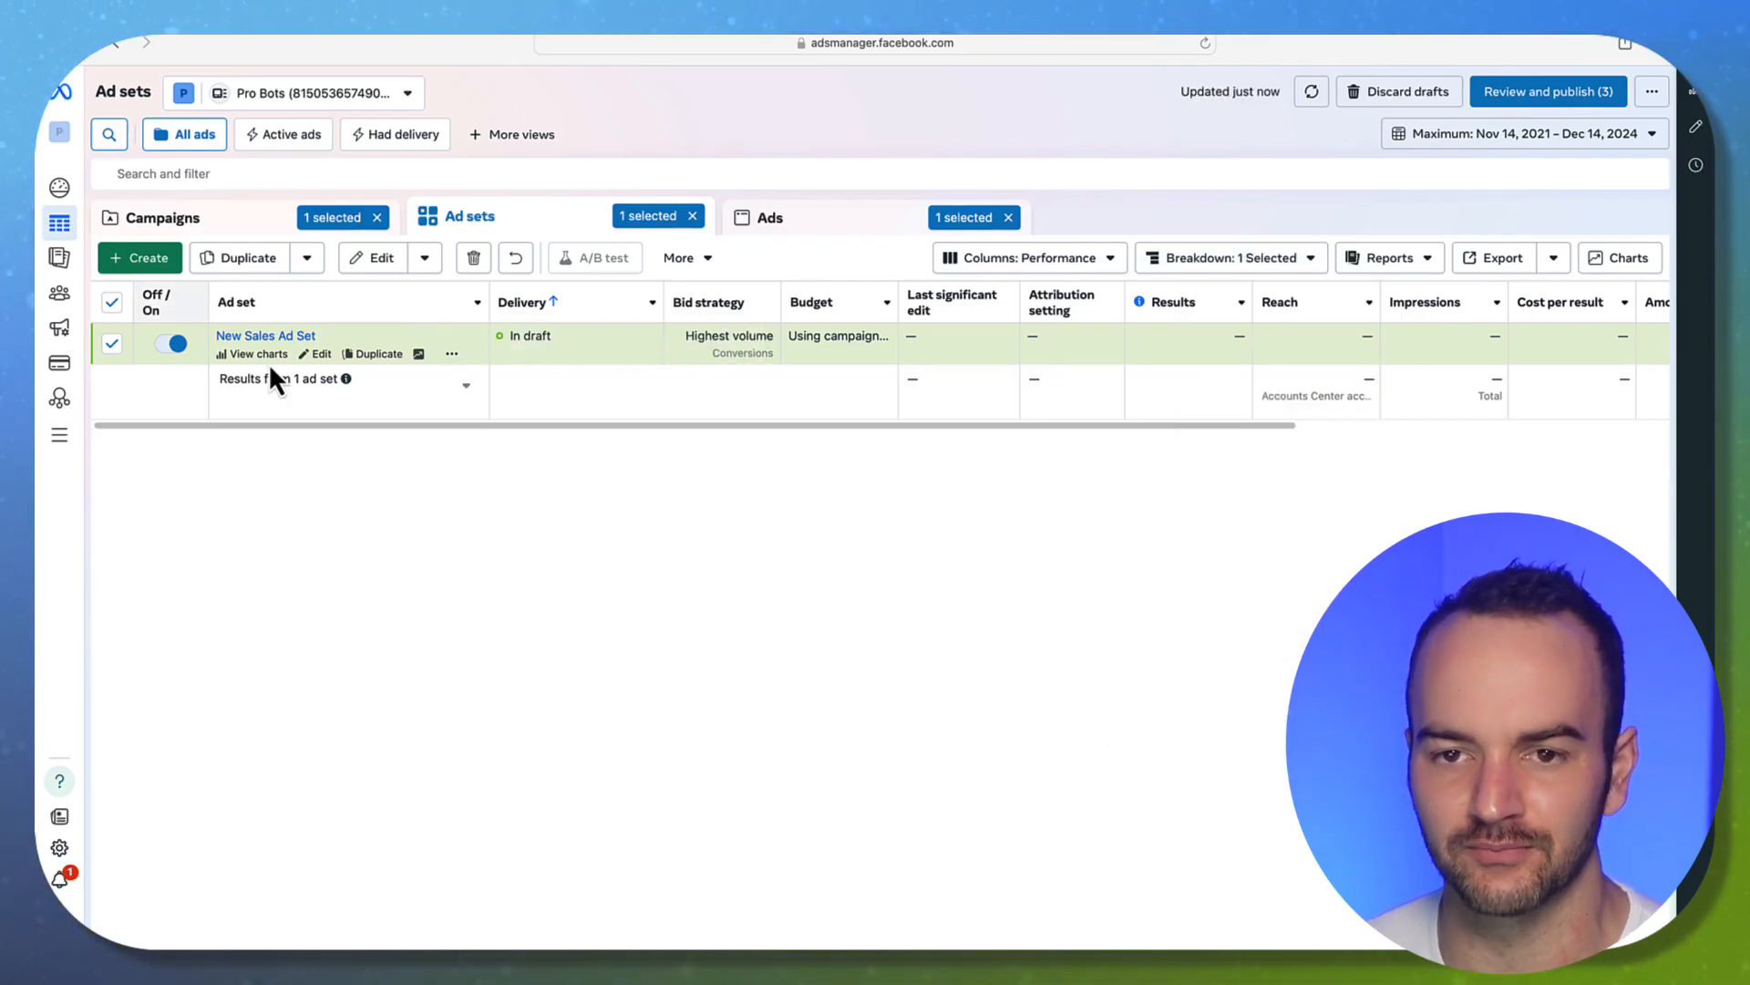
# Switch to the campaign list and back to the ad sets, and reopen New Sales Ad Set for editing at its audience settings.
pyautogui.click(166, 223)
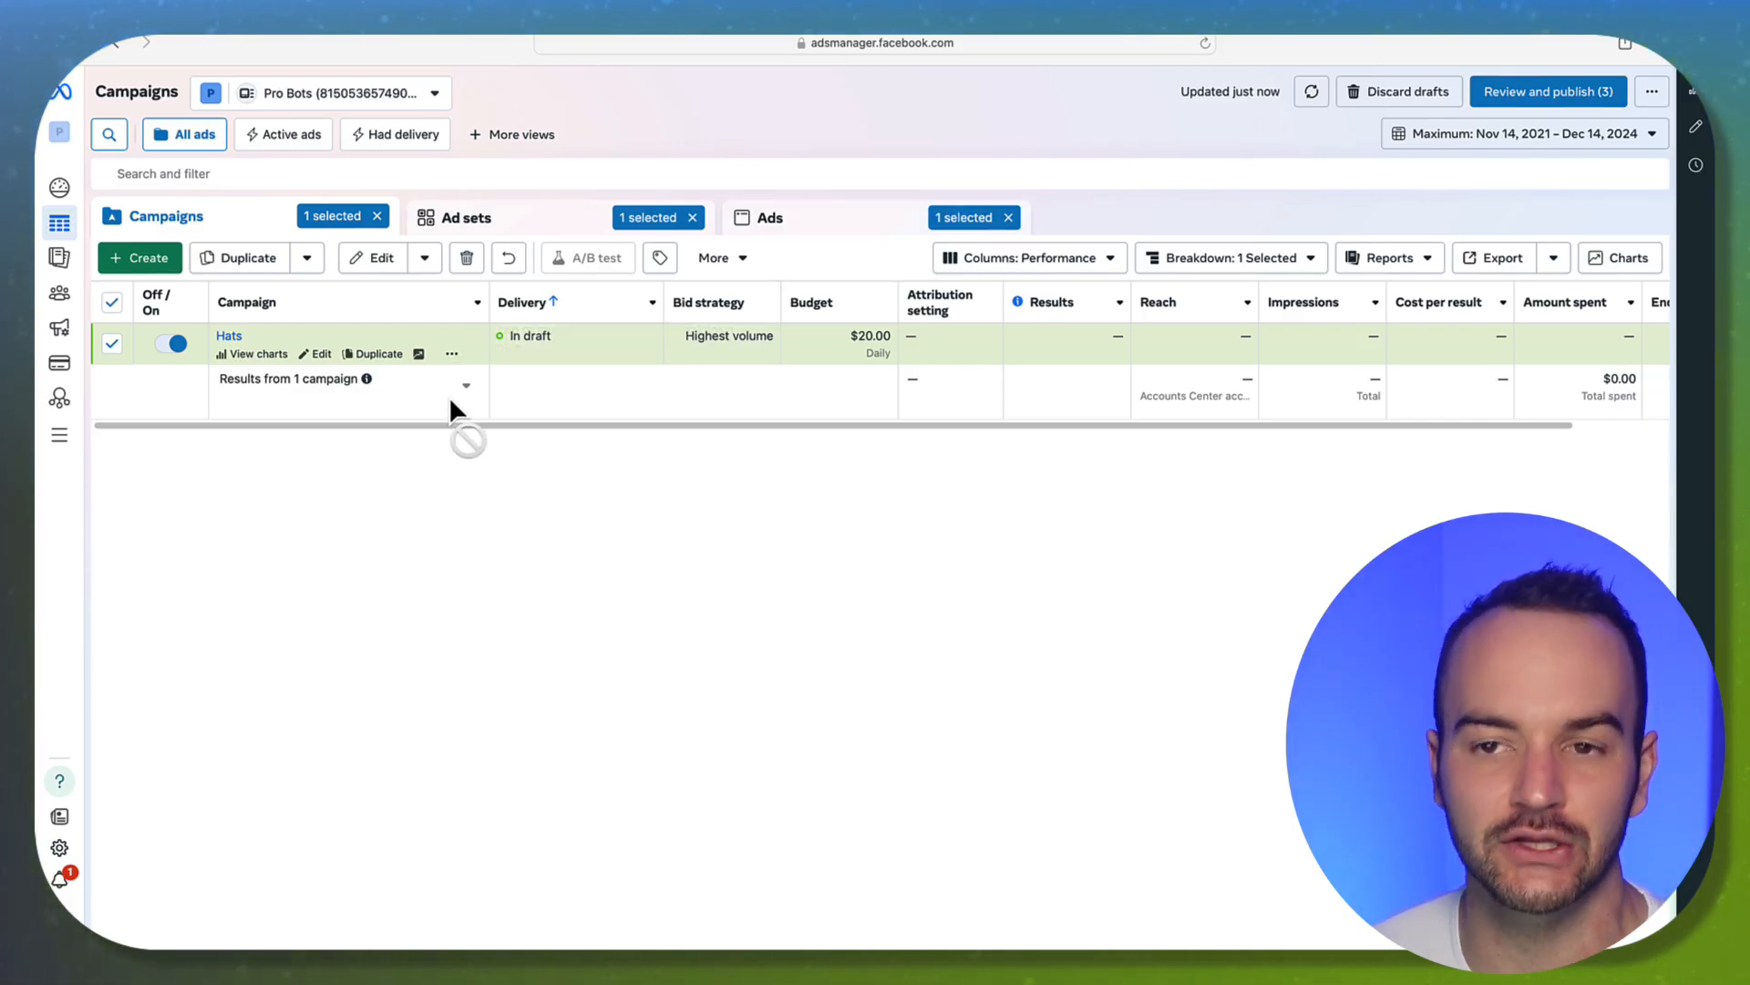
pyautogui.click(497, 228)
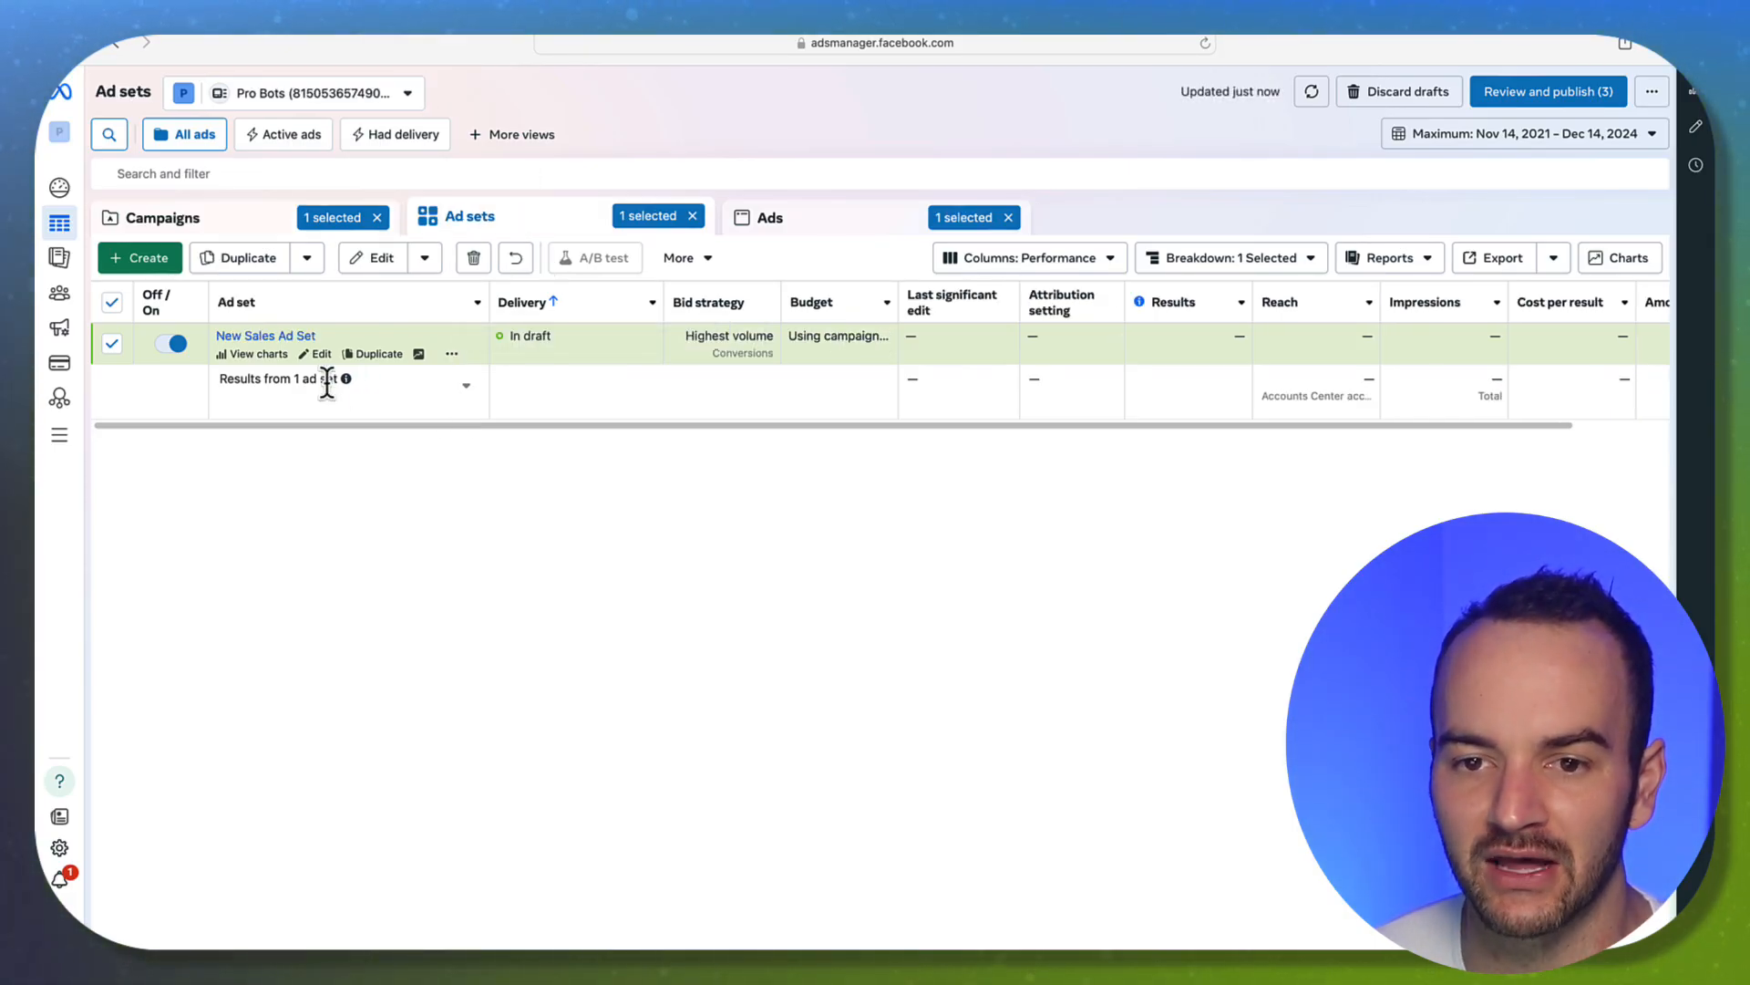
pyautogui.click(320, 354)
pyautogui.scroll(-2, 609, 542)
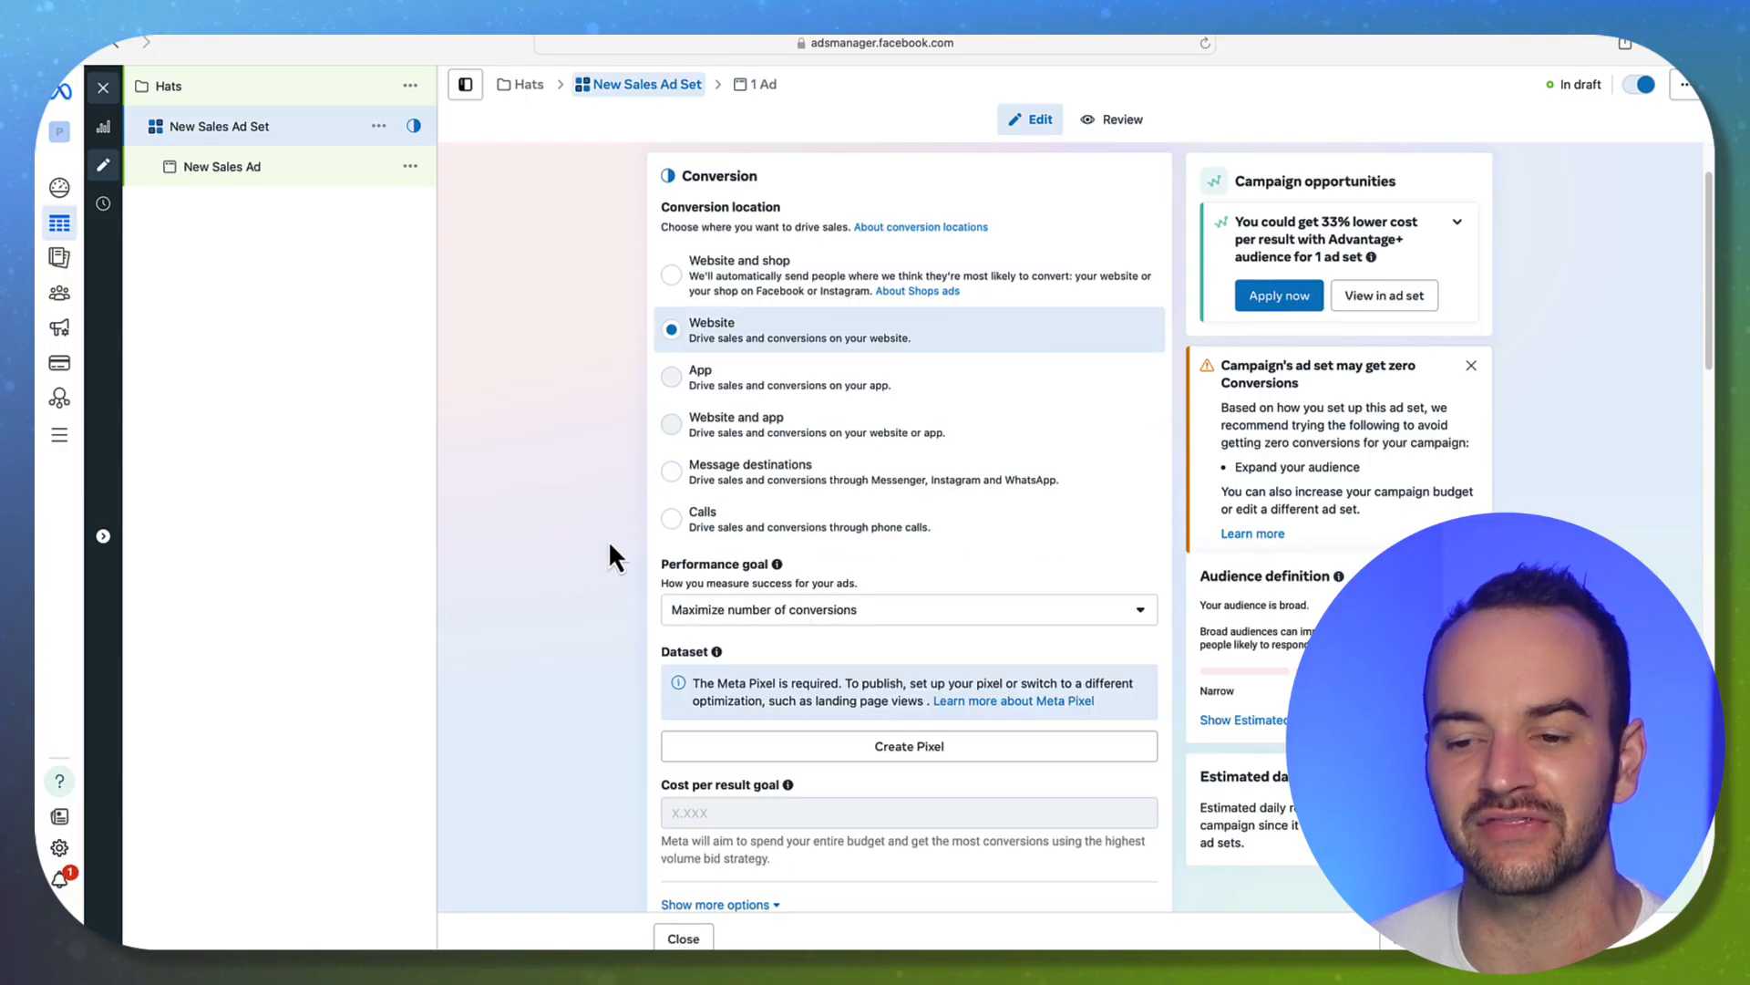
pyautogui.scroll(-15, 610, 562)
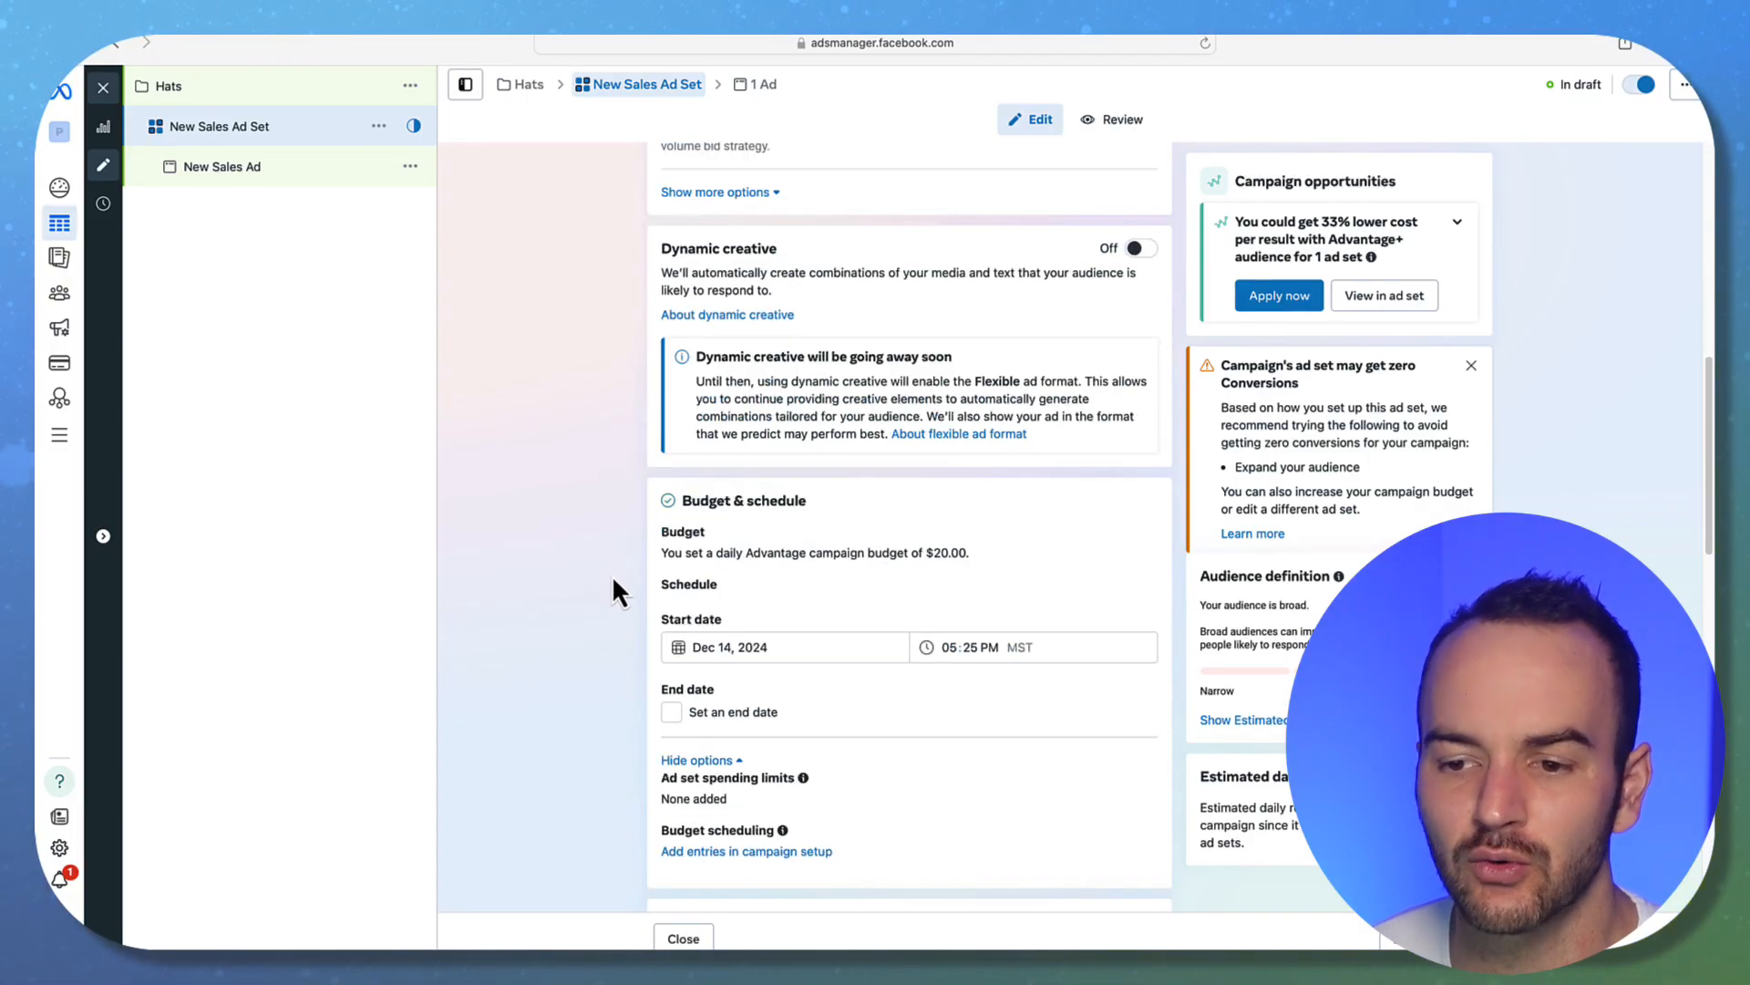
pyautogui.scroll(-7, 615, 588)
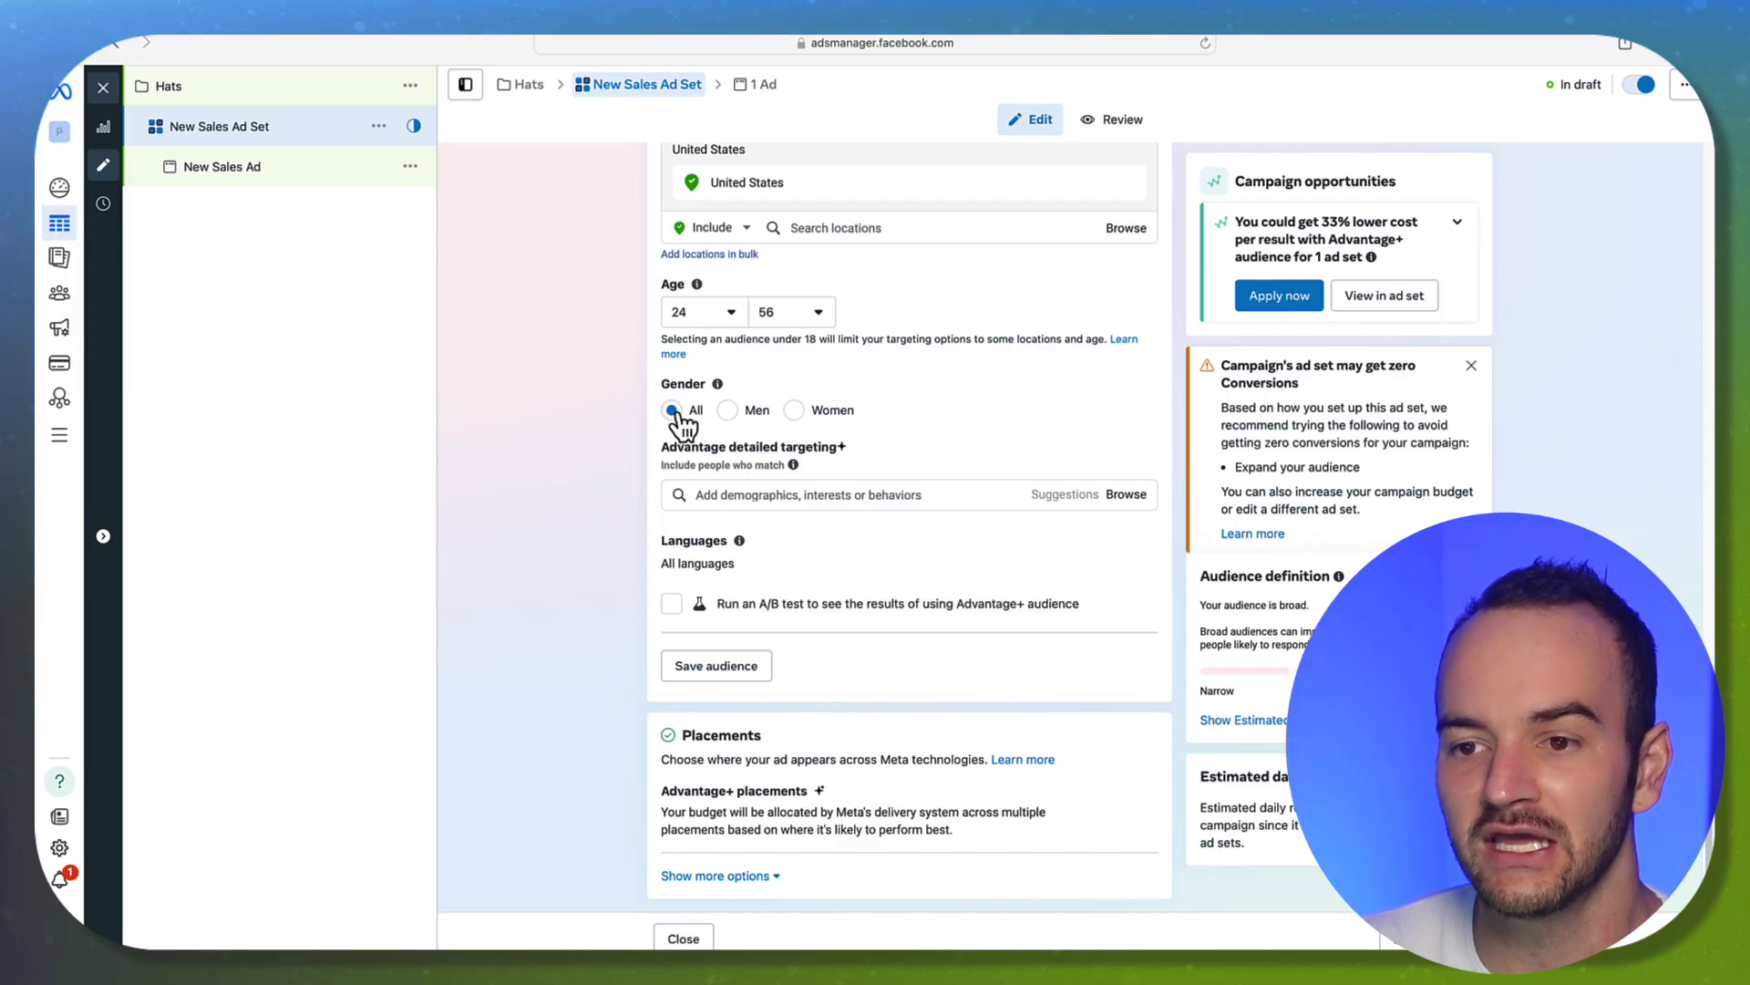
# Try the Men and Women options for the audience's gender and set it back to All.
pyautogui.click(734, 412)
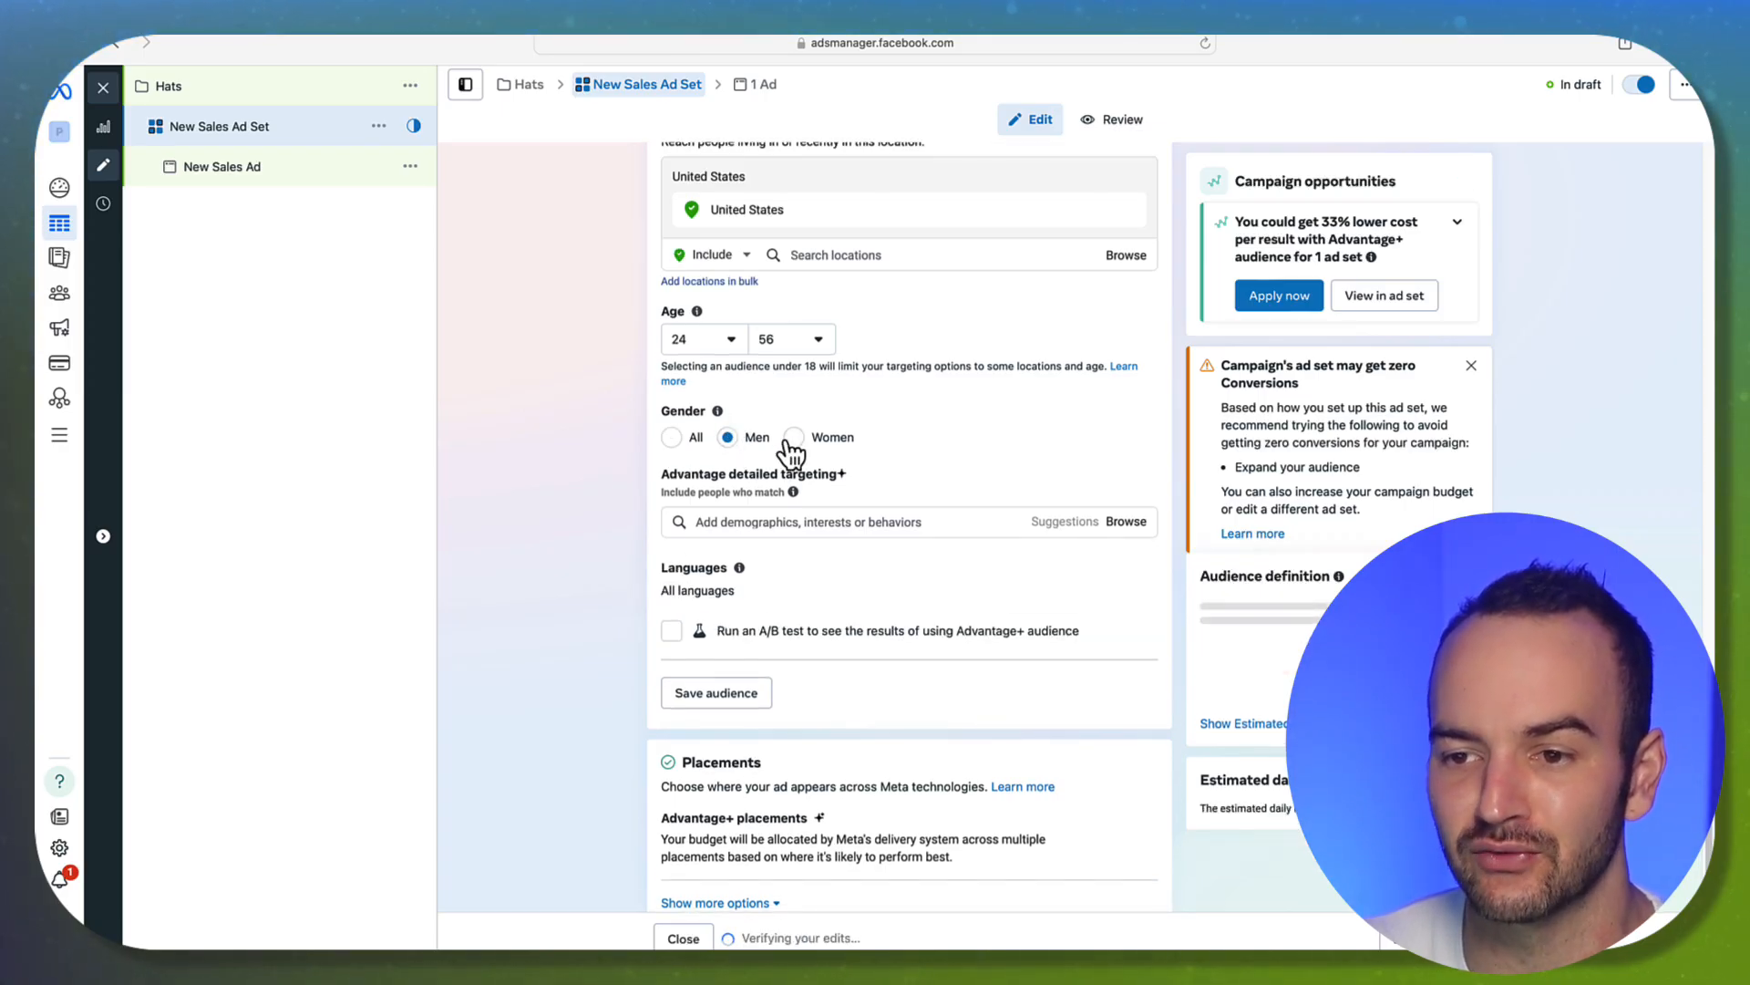
pyautogui.click(794, 438)
pyautogui.click(672, 439)
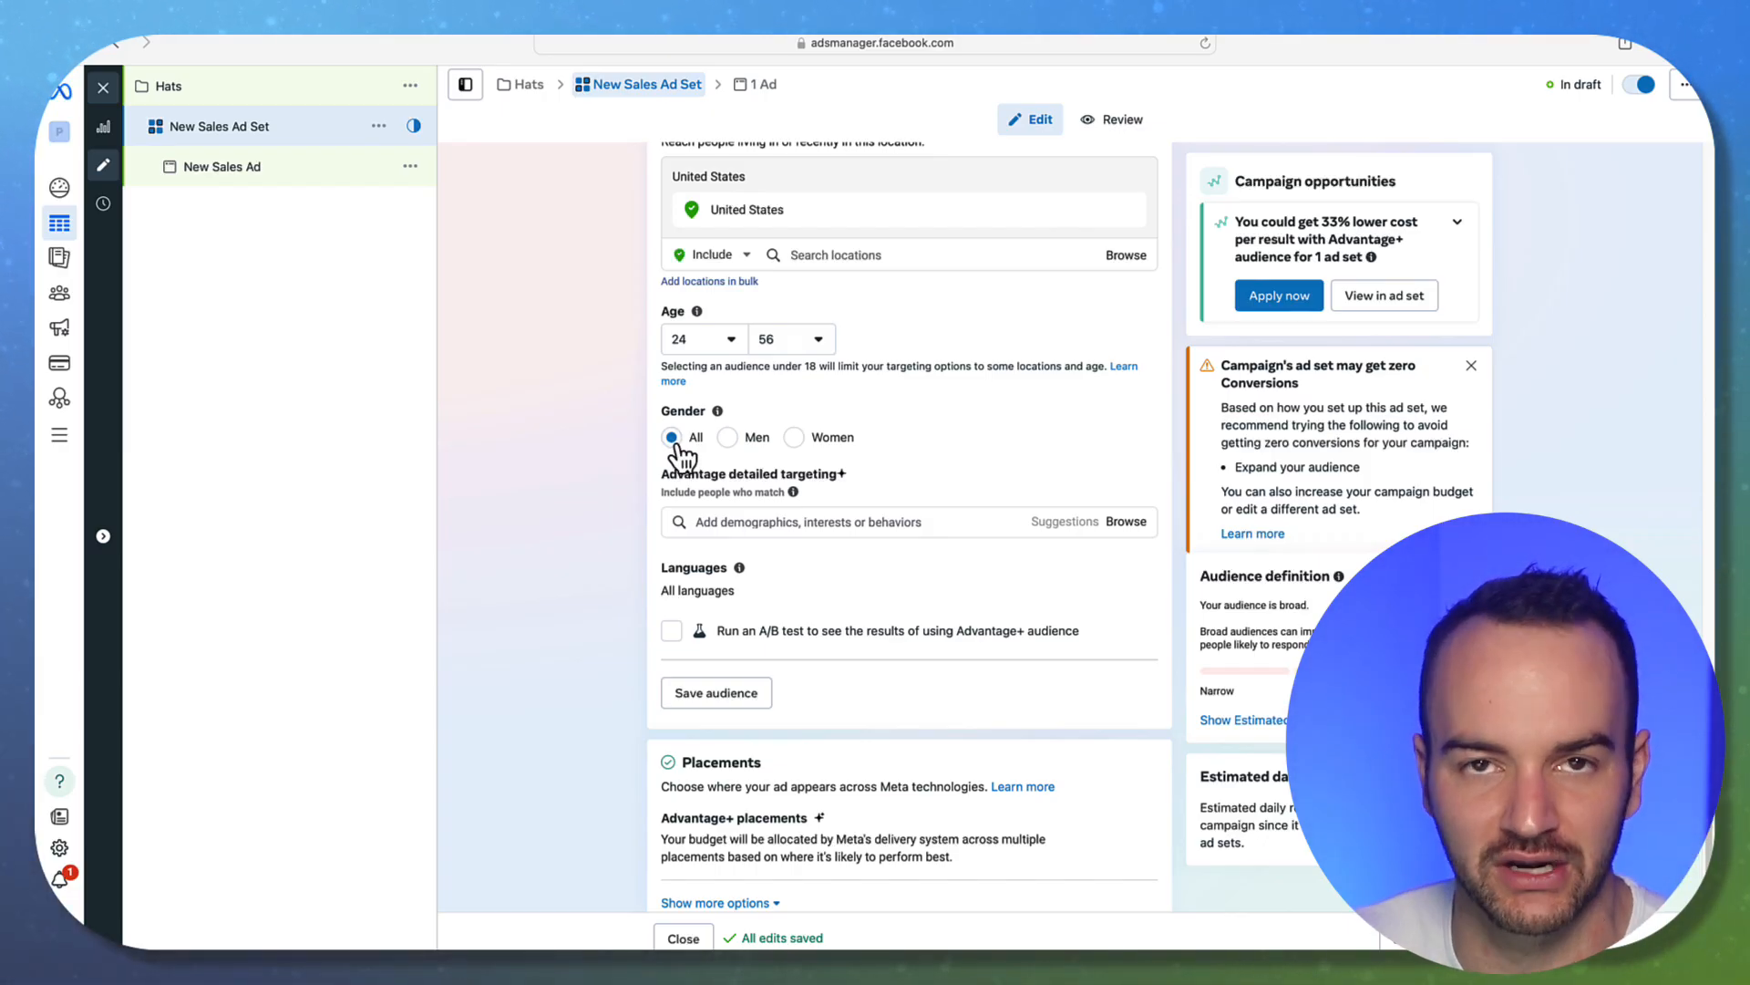
# Check the audience's minimum age choices and leave the selection as it is.
pyautogui.scroll(-1, 671, 456)
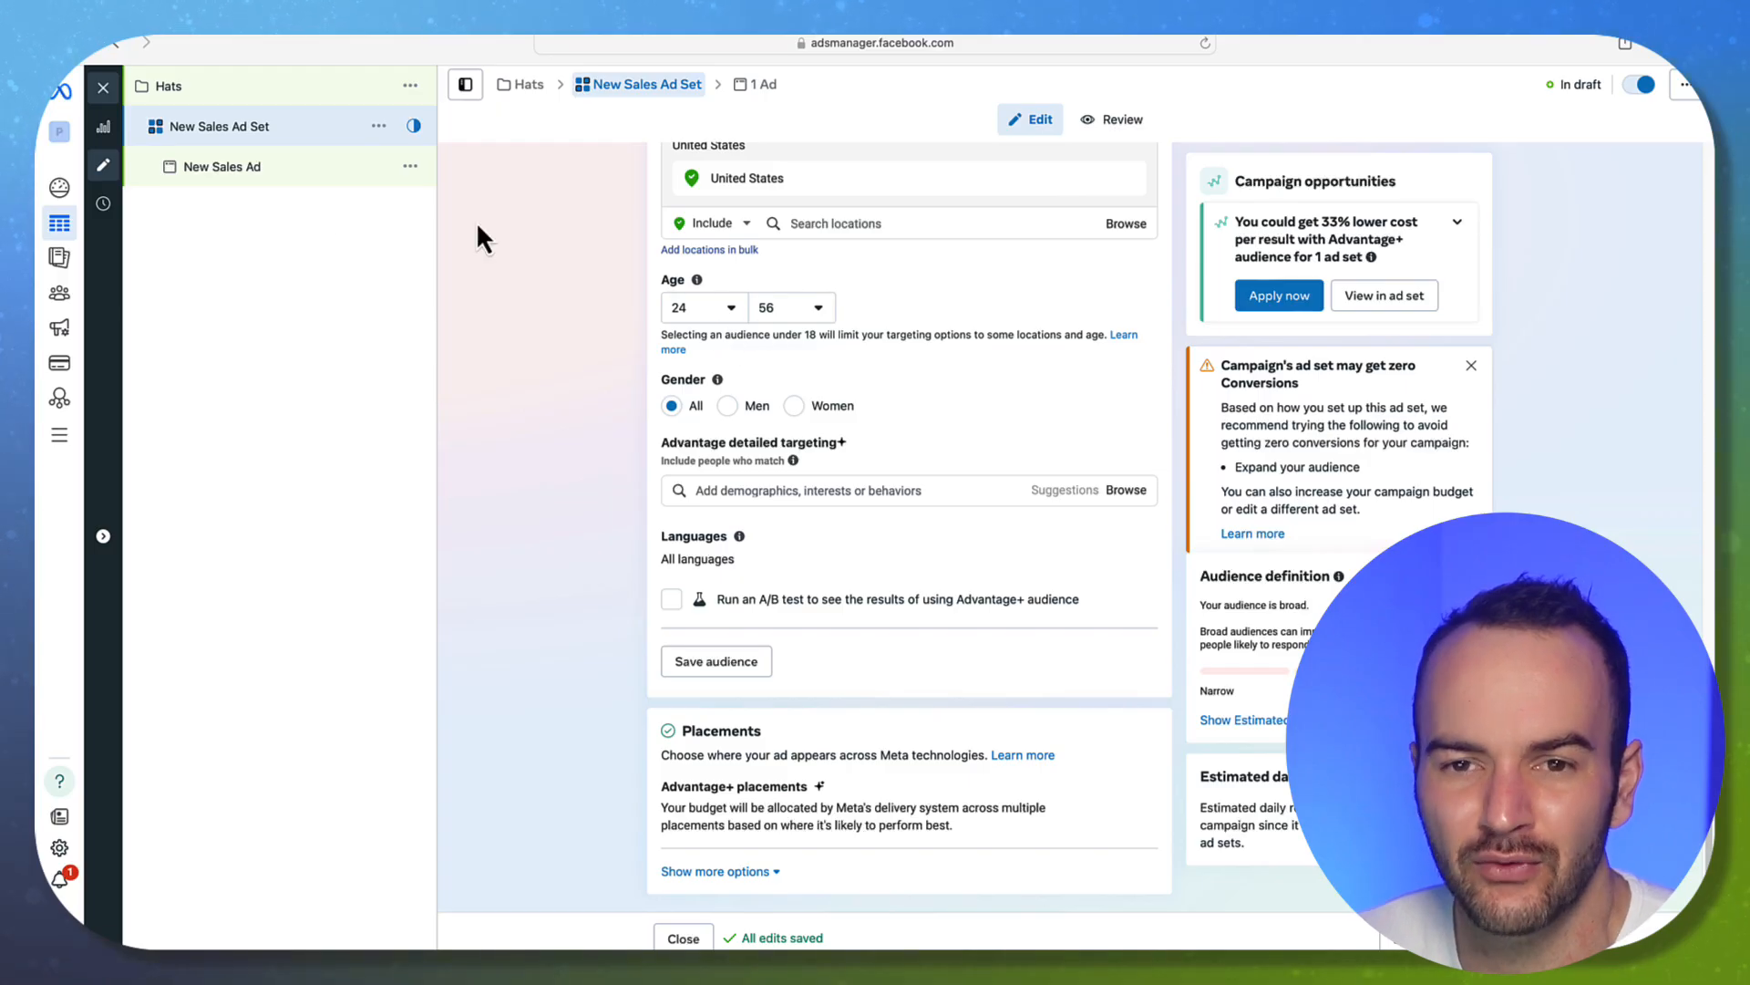
pyautogui.click(700, 307)
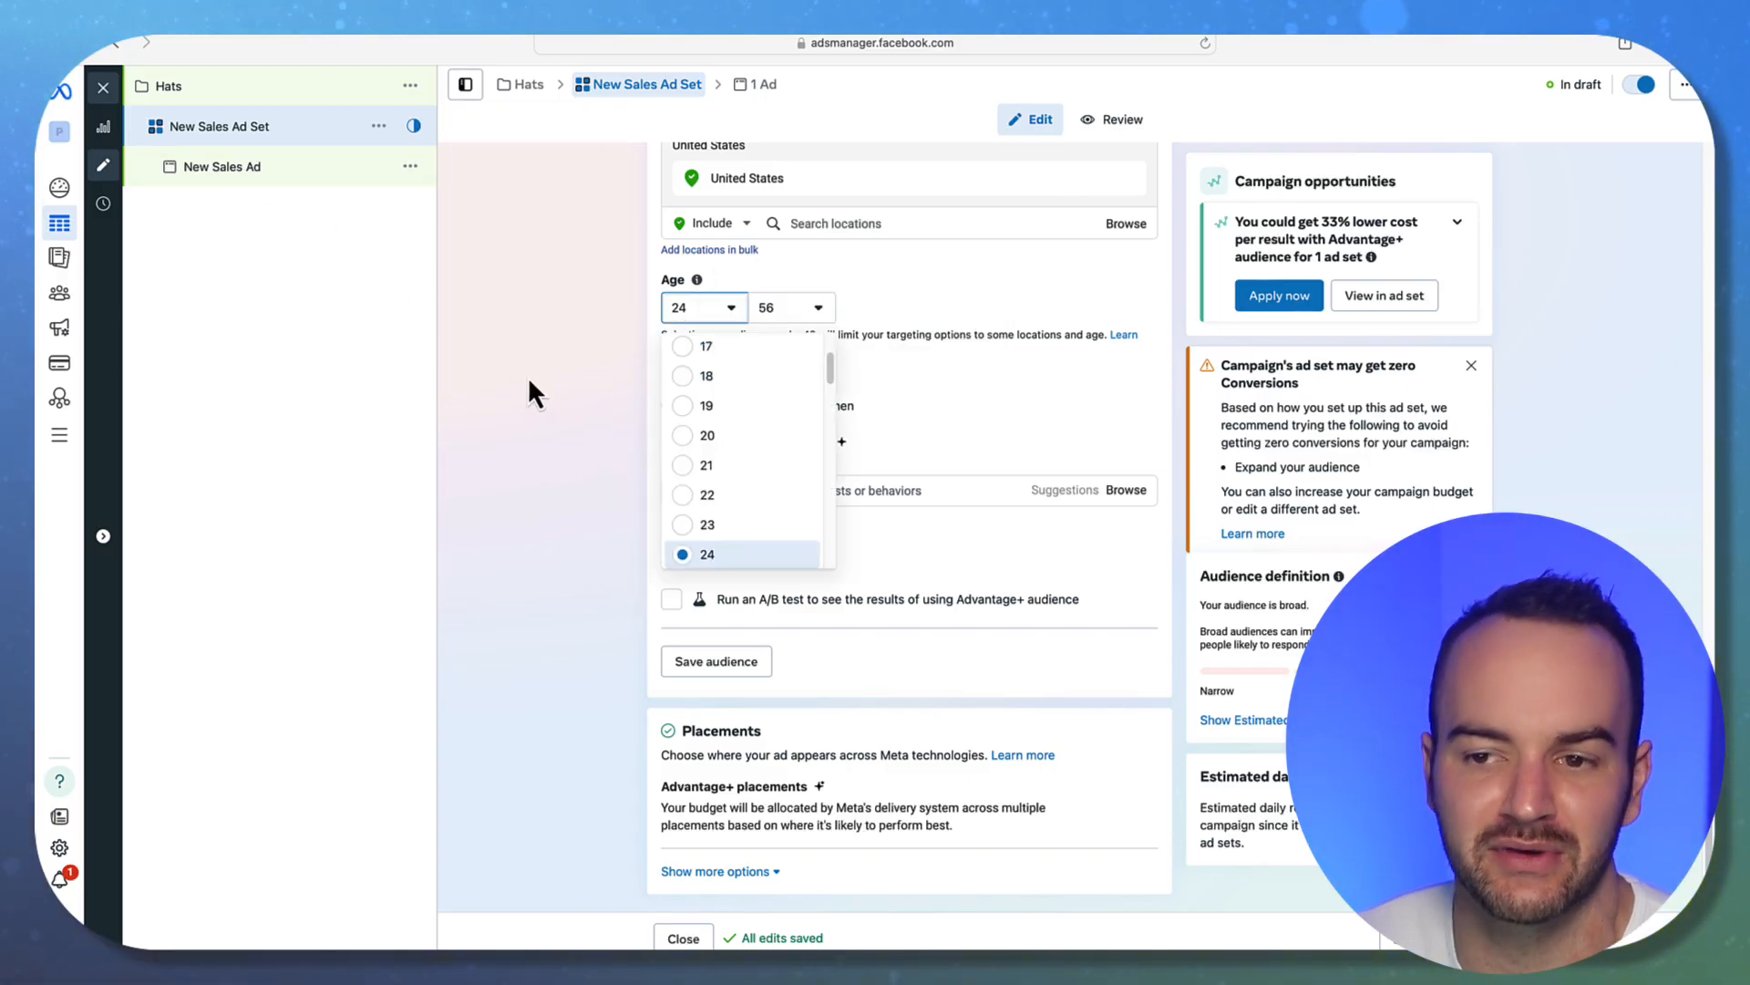
pyautogui.click(580, 492)
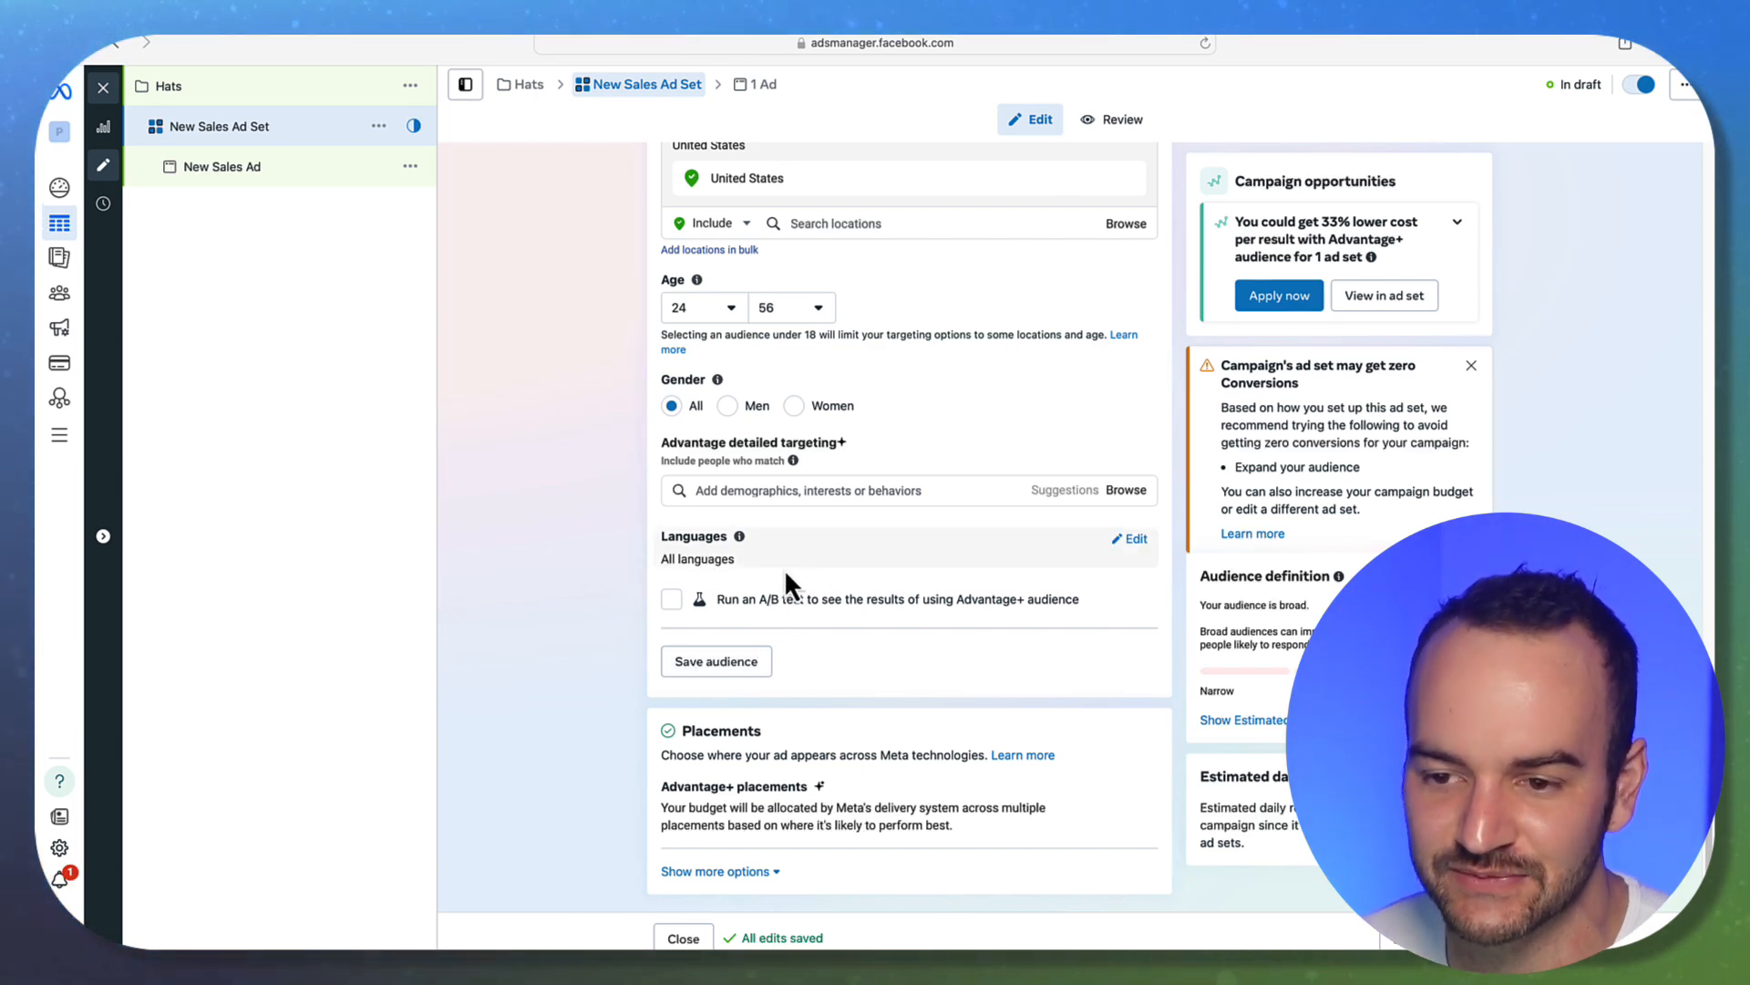
pyautogui.click(781, 493)
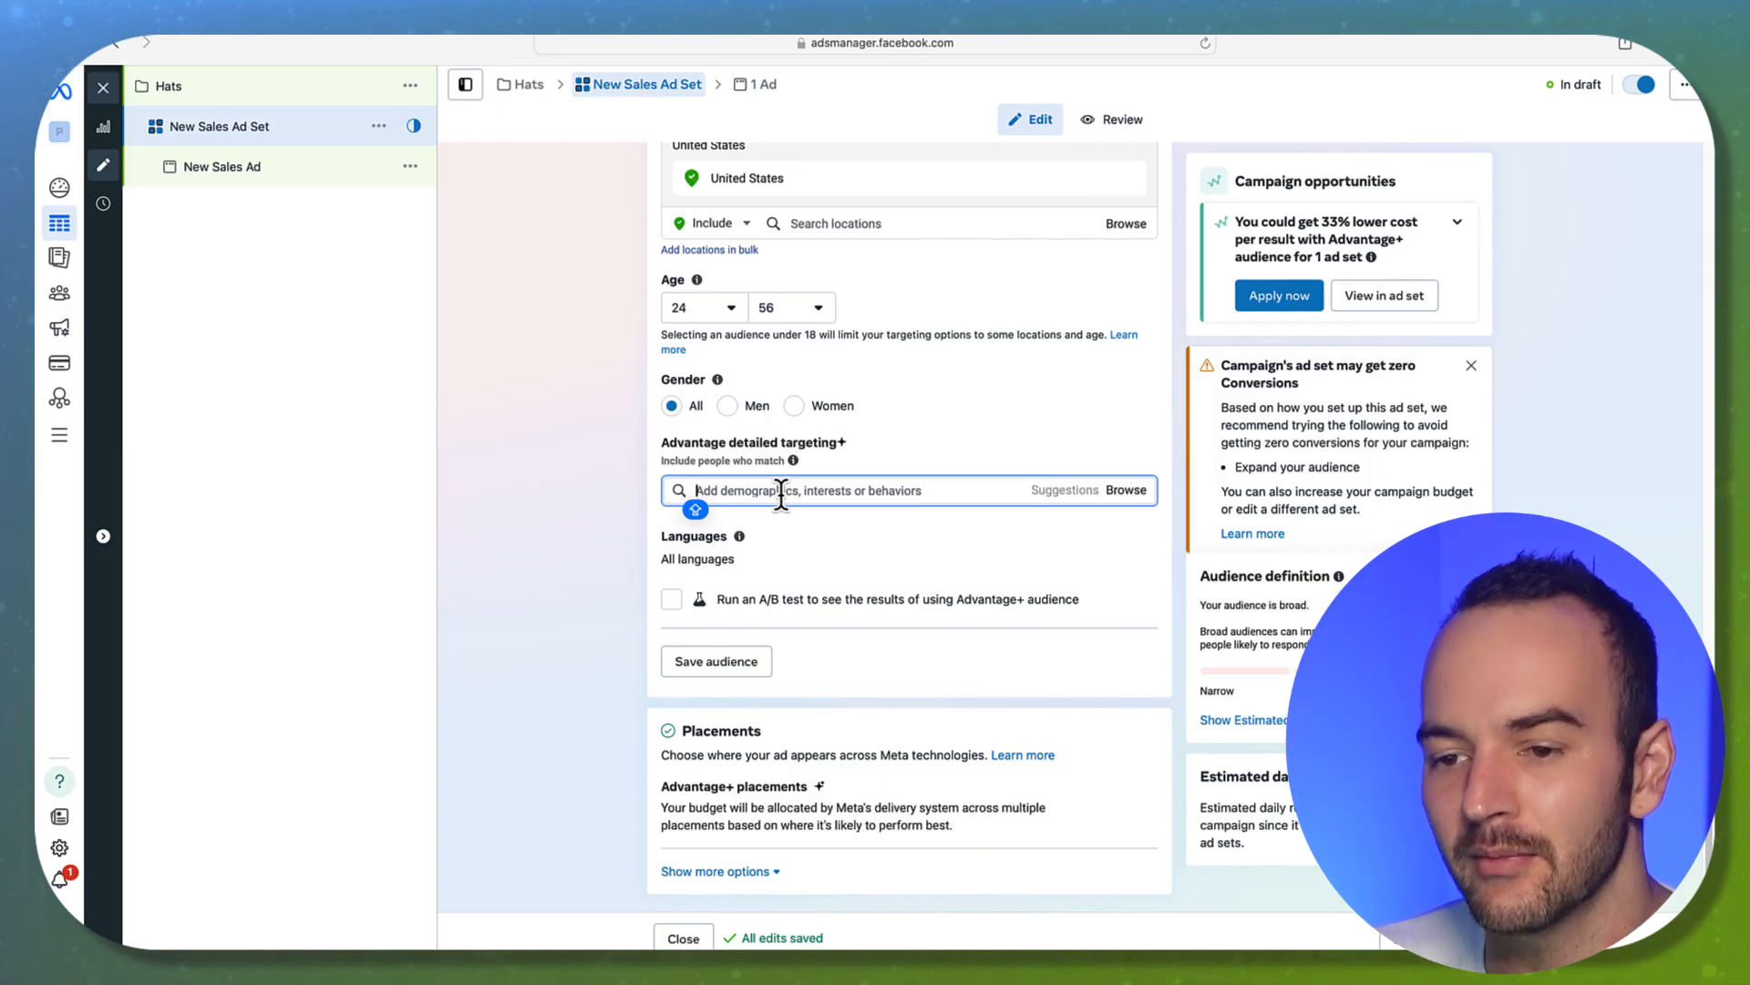
pyautogui.write('KDJFBKSDJFNAKSJDNF')
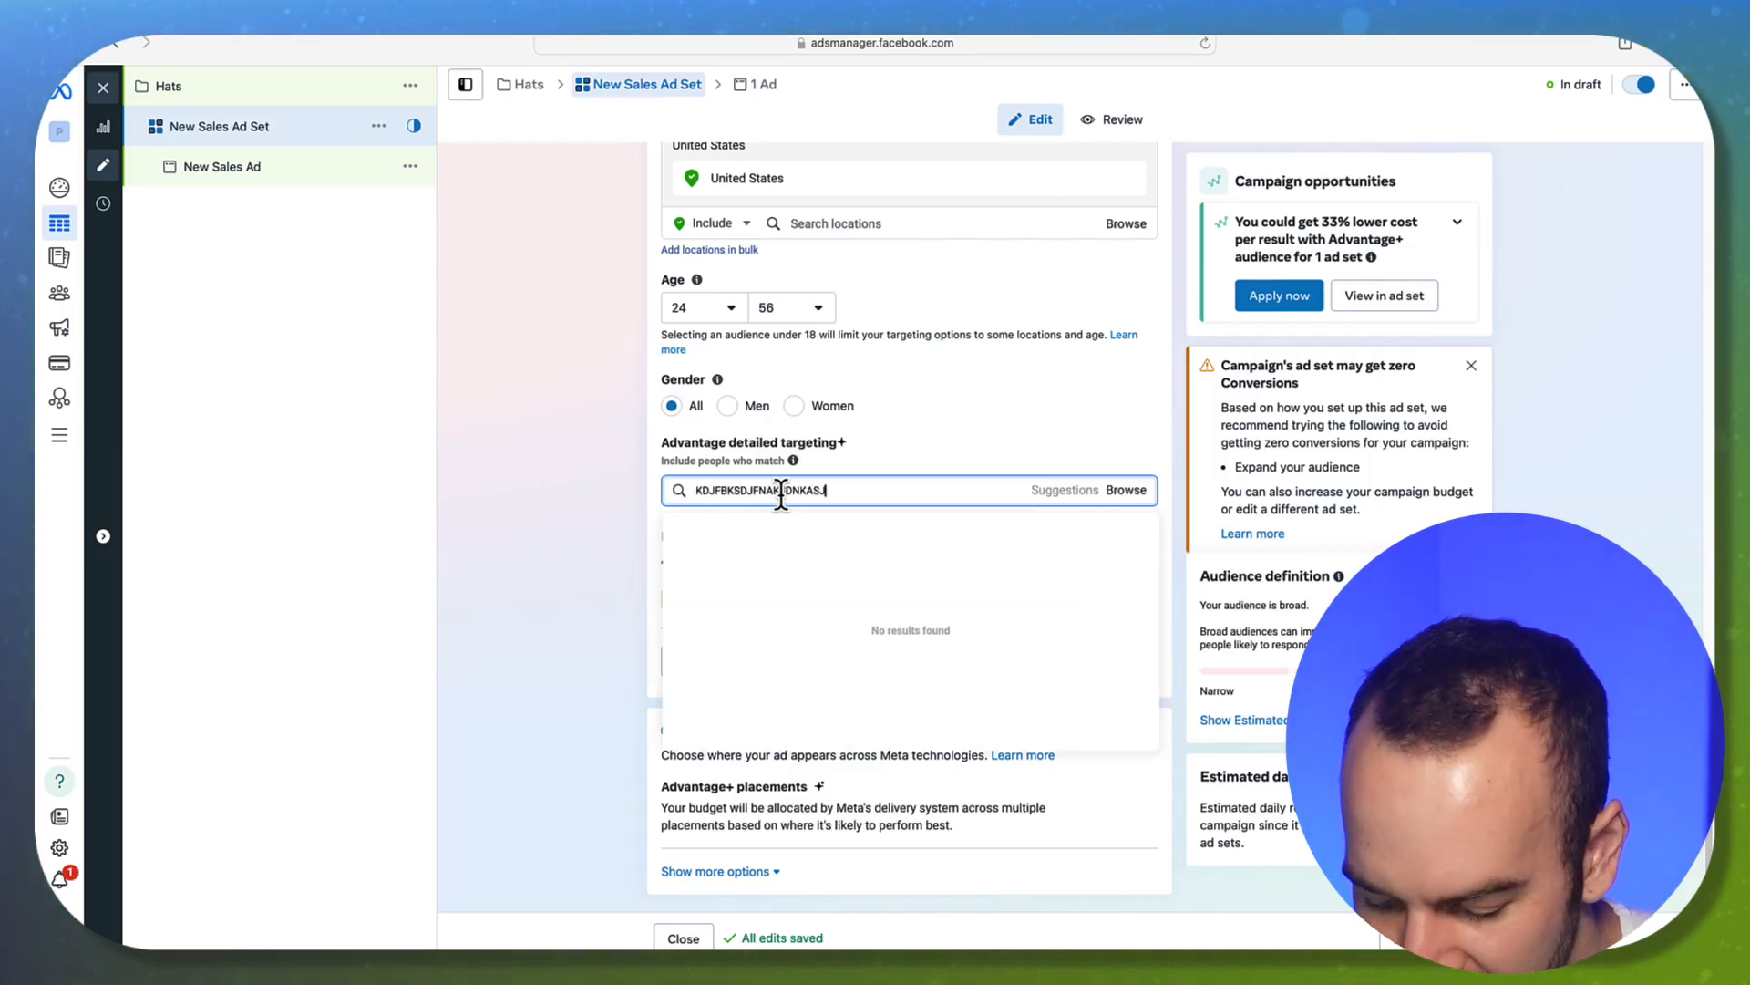
pyautogui.press('super+a')
pyautogui.press('BackSpace')
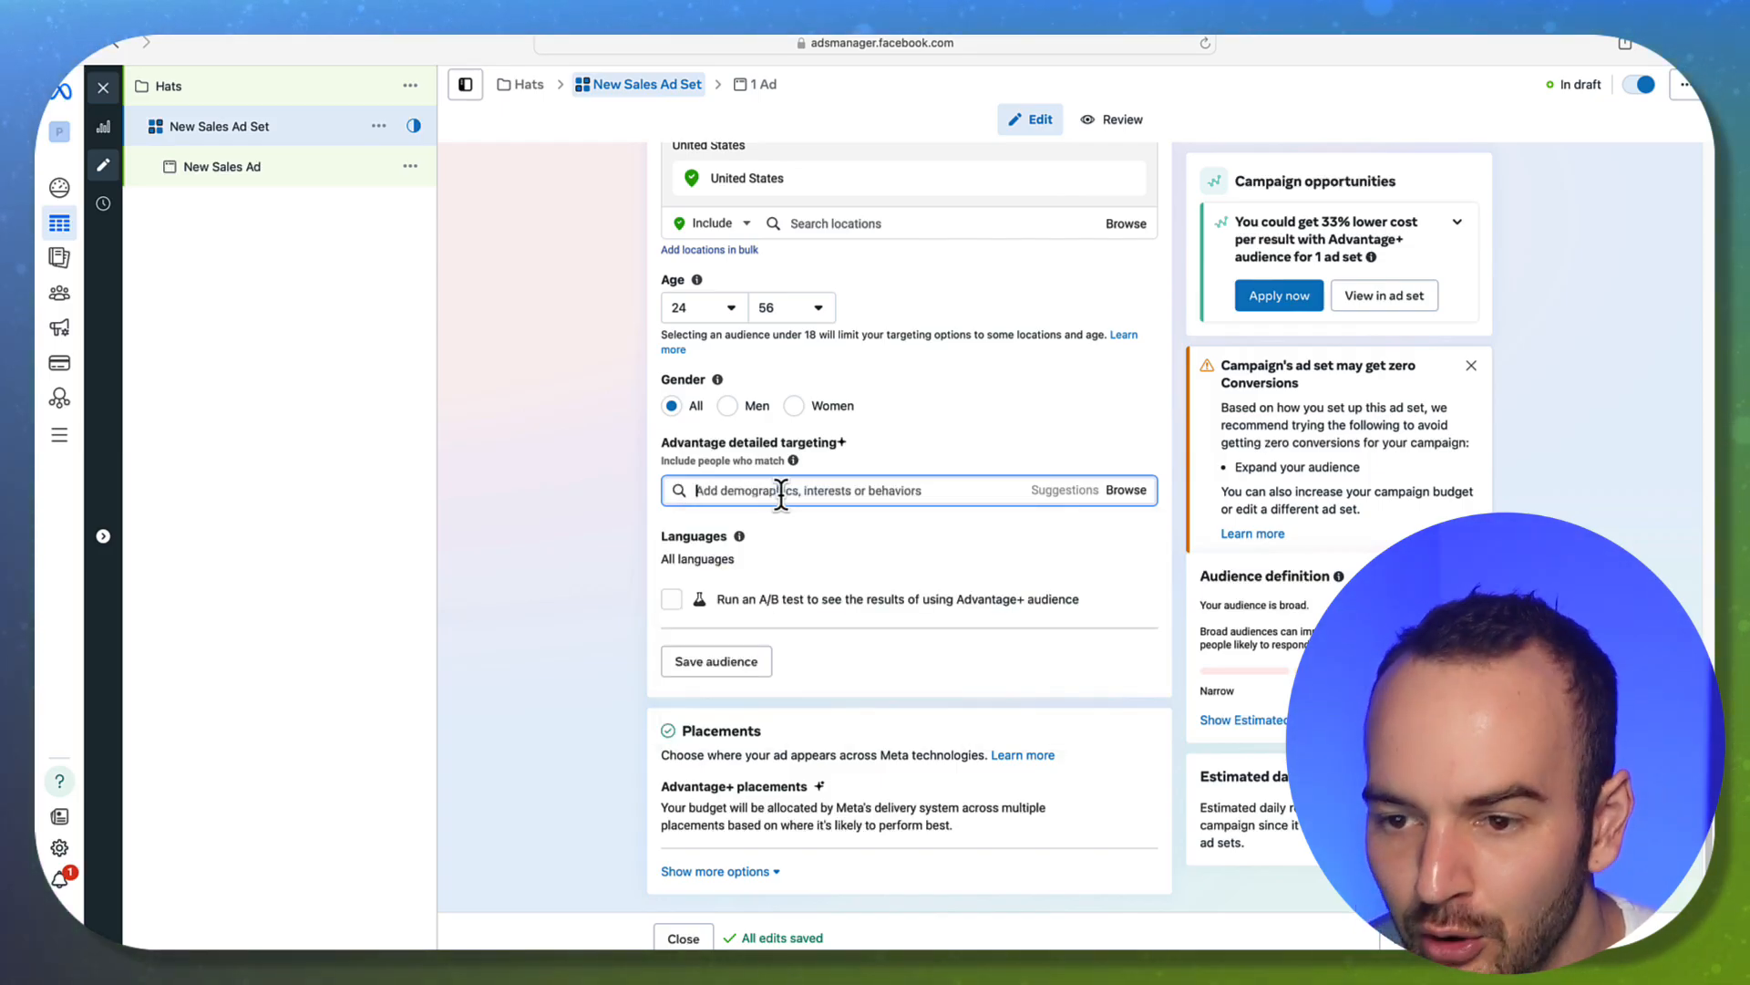
pyautogui.click(621, 481)
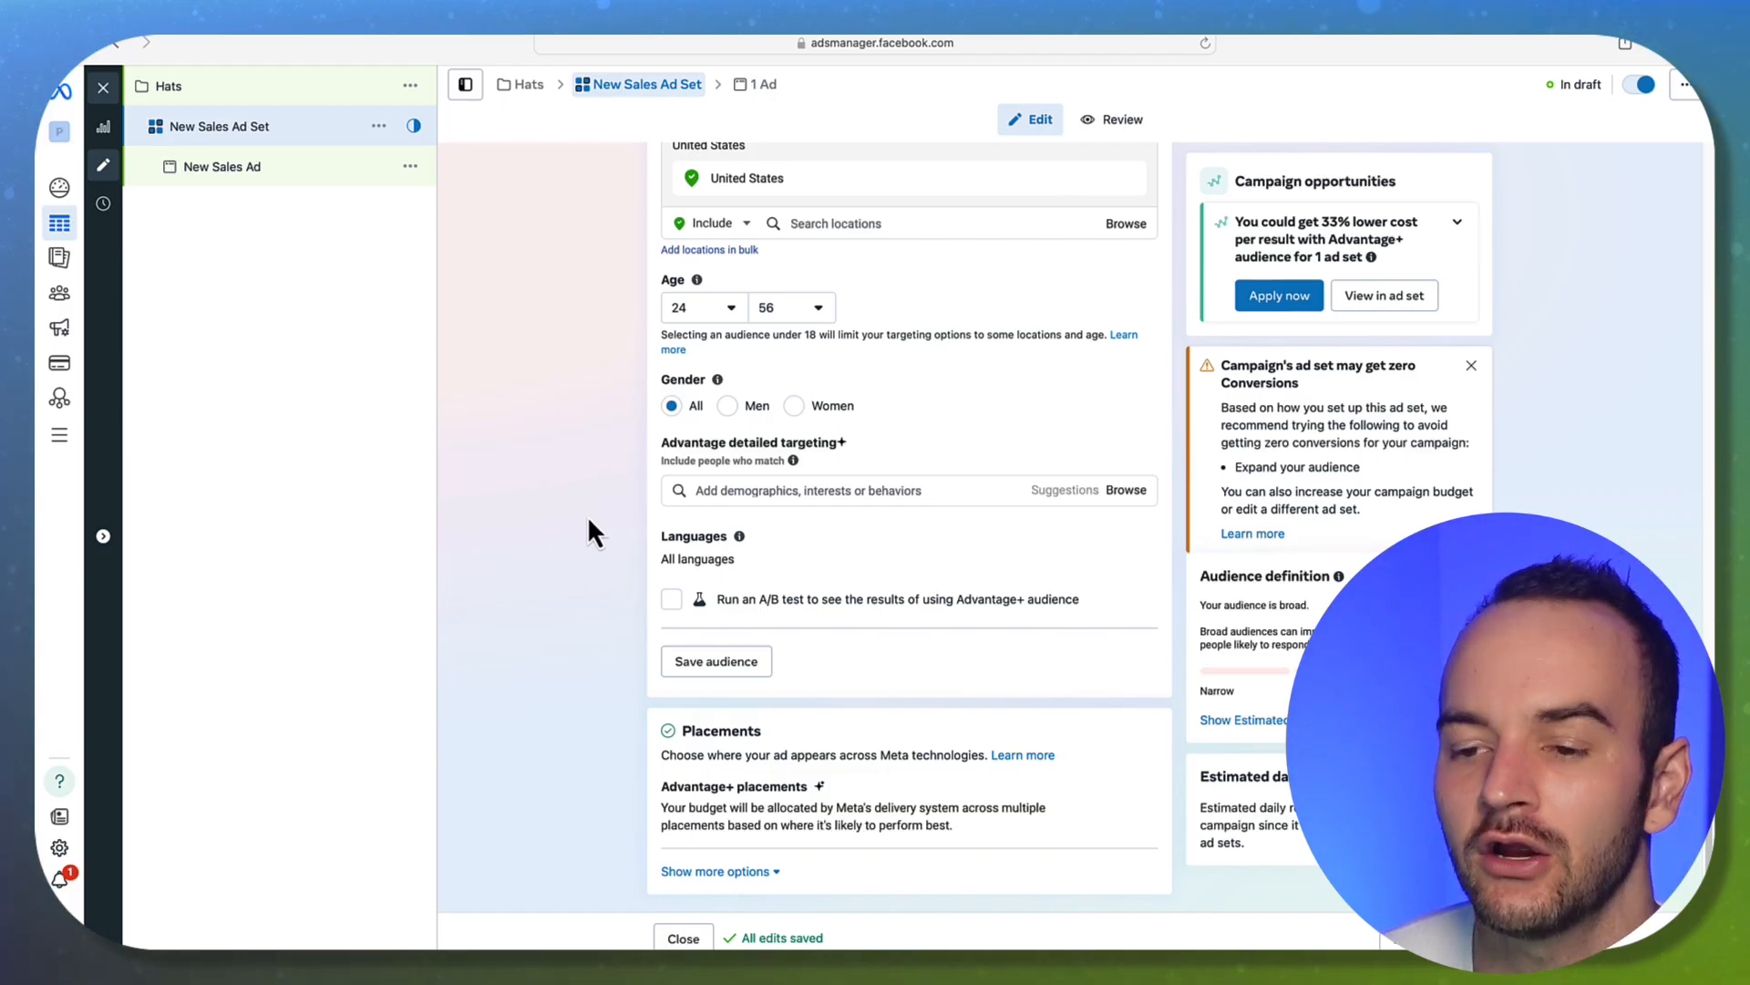
# Add the Engaged relationship status to the audience's detailed targeting, review its details and remove it again.
pyautogui.click(735, 490)
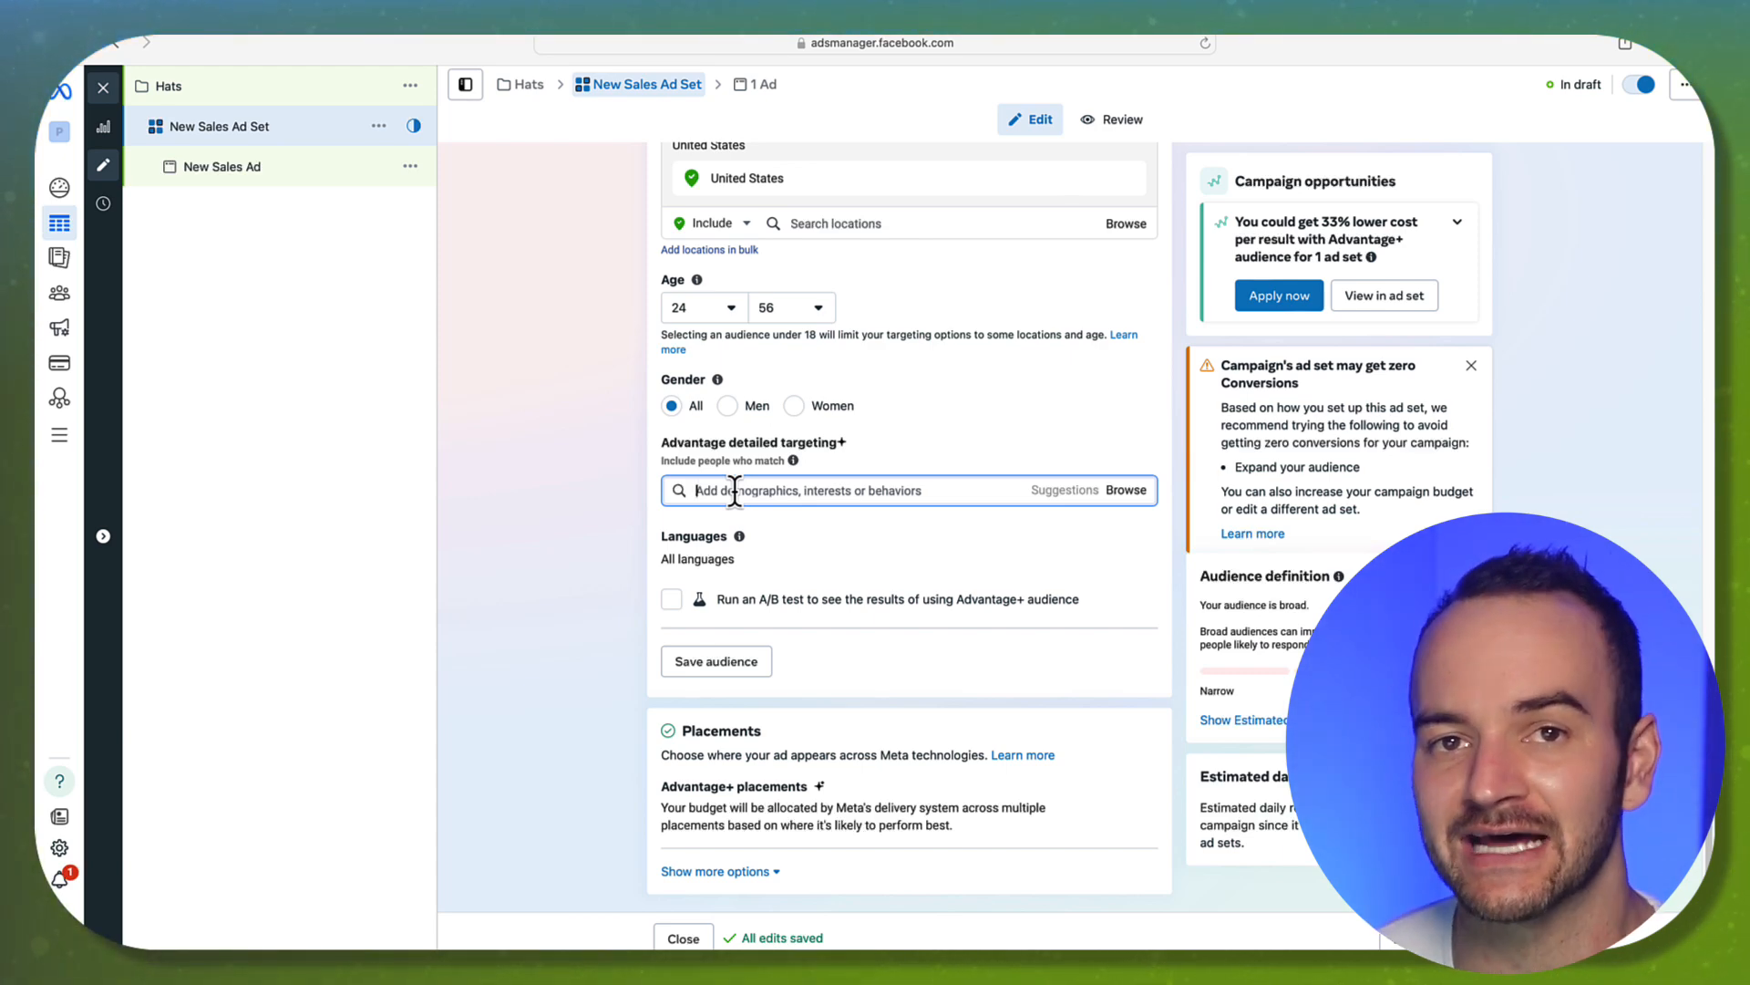
pyautogui.write('engaged')
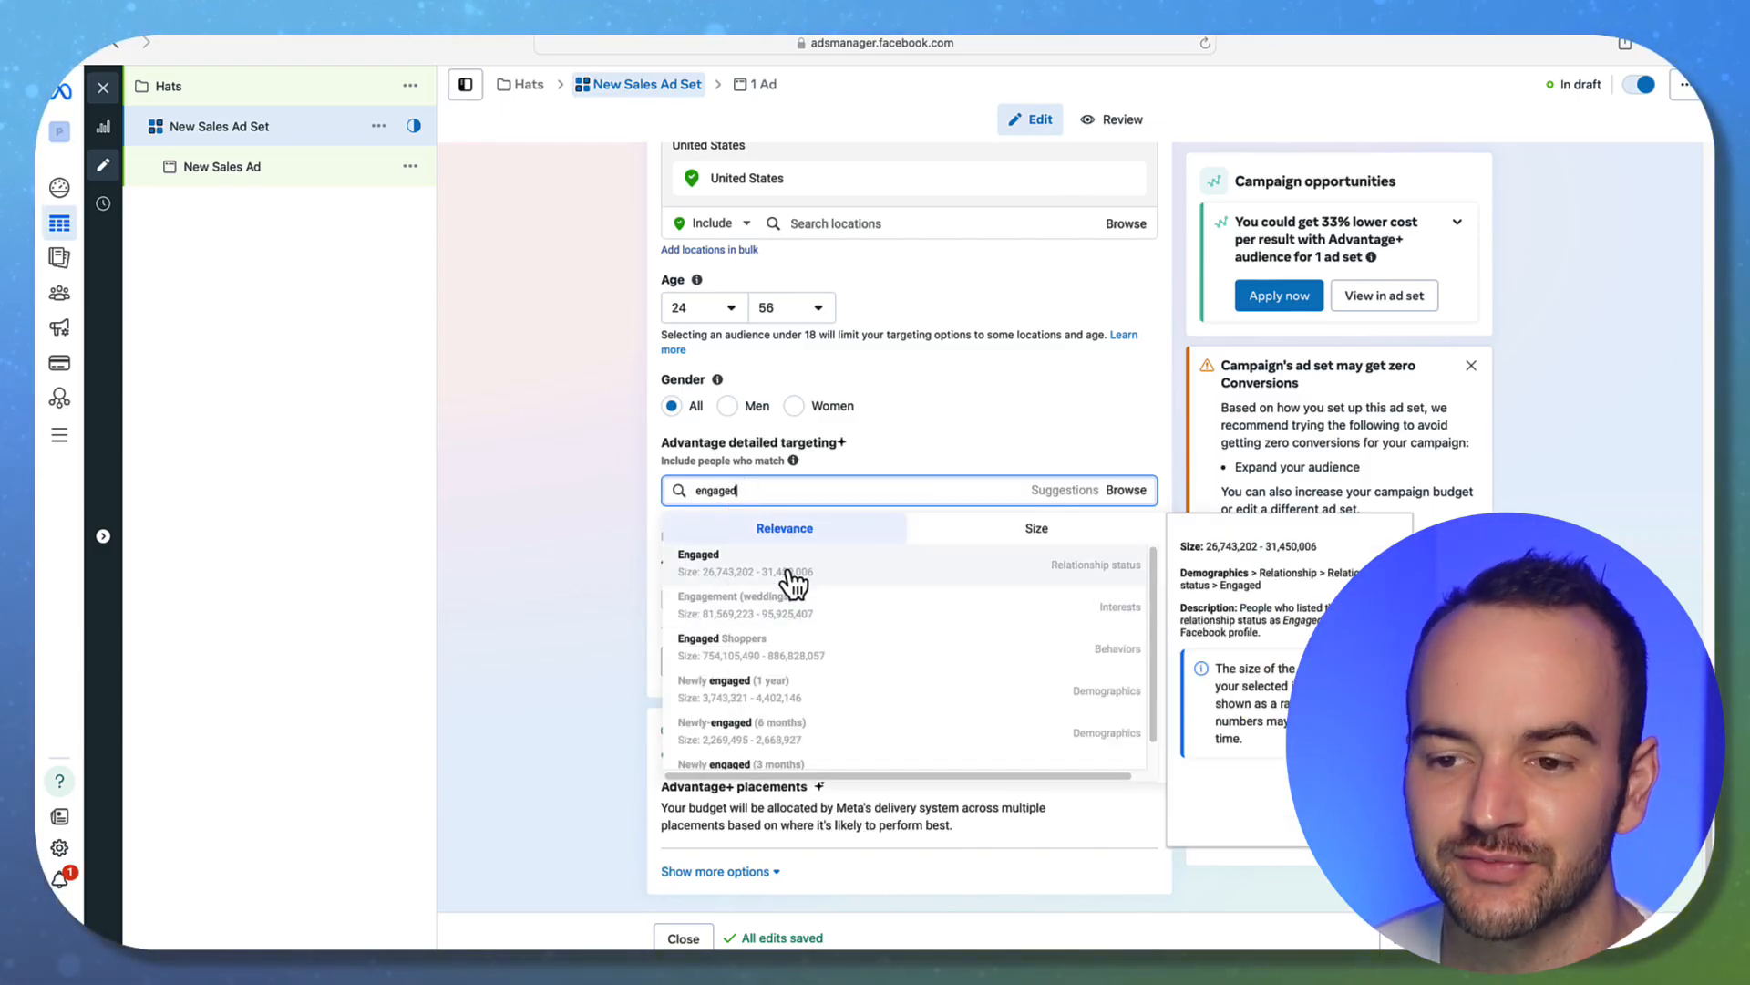
pyautogui.click(793, 576)
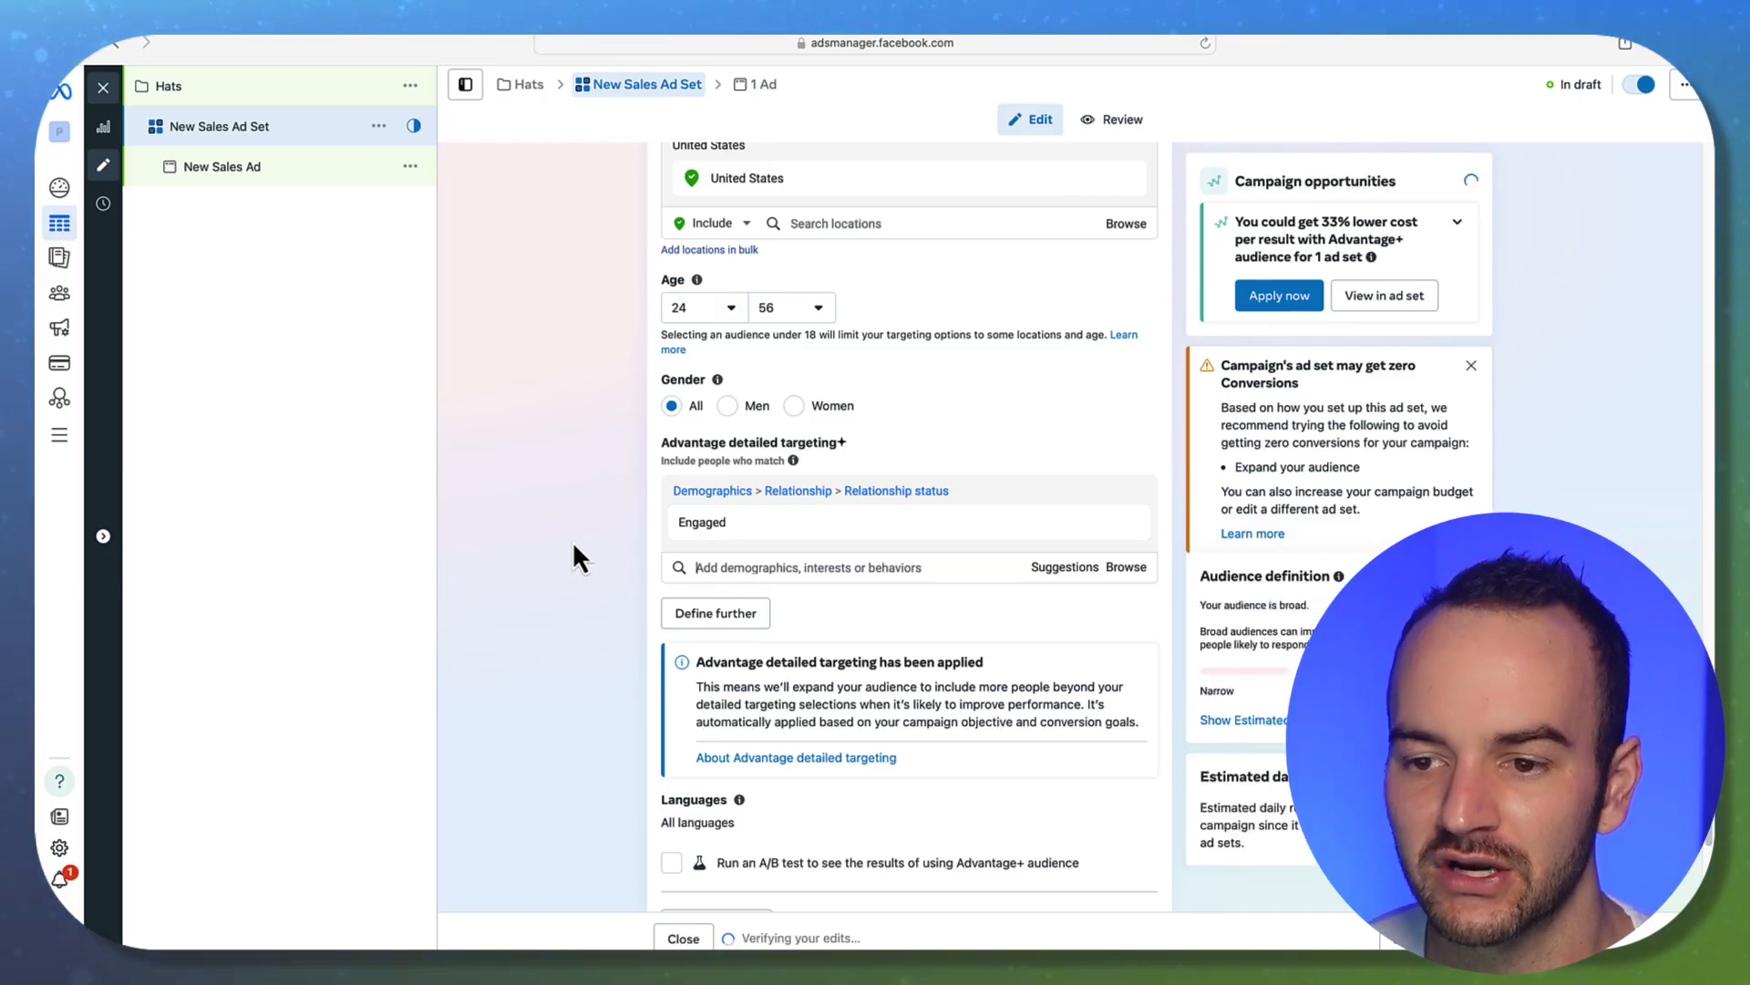
pyautogui.moveTo(729, 520)
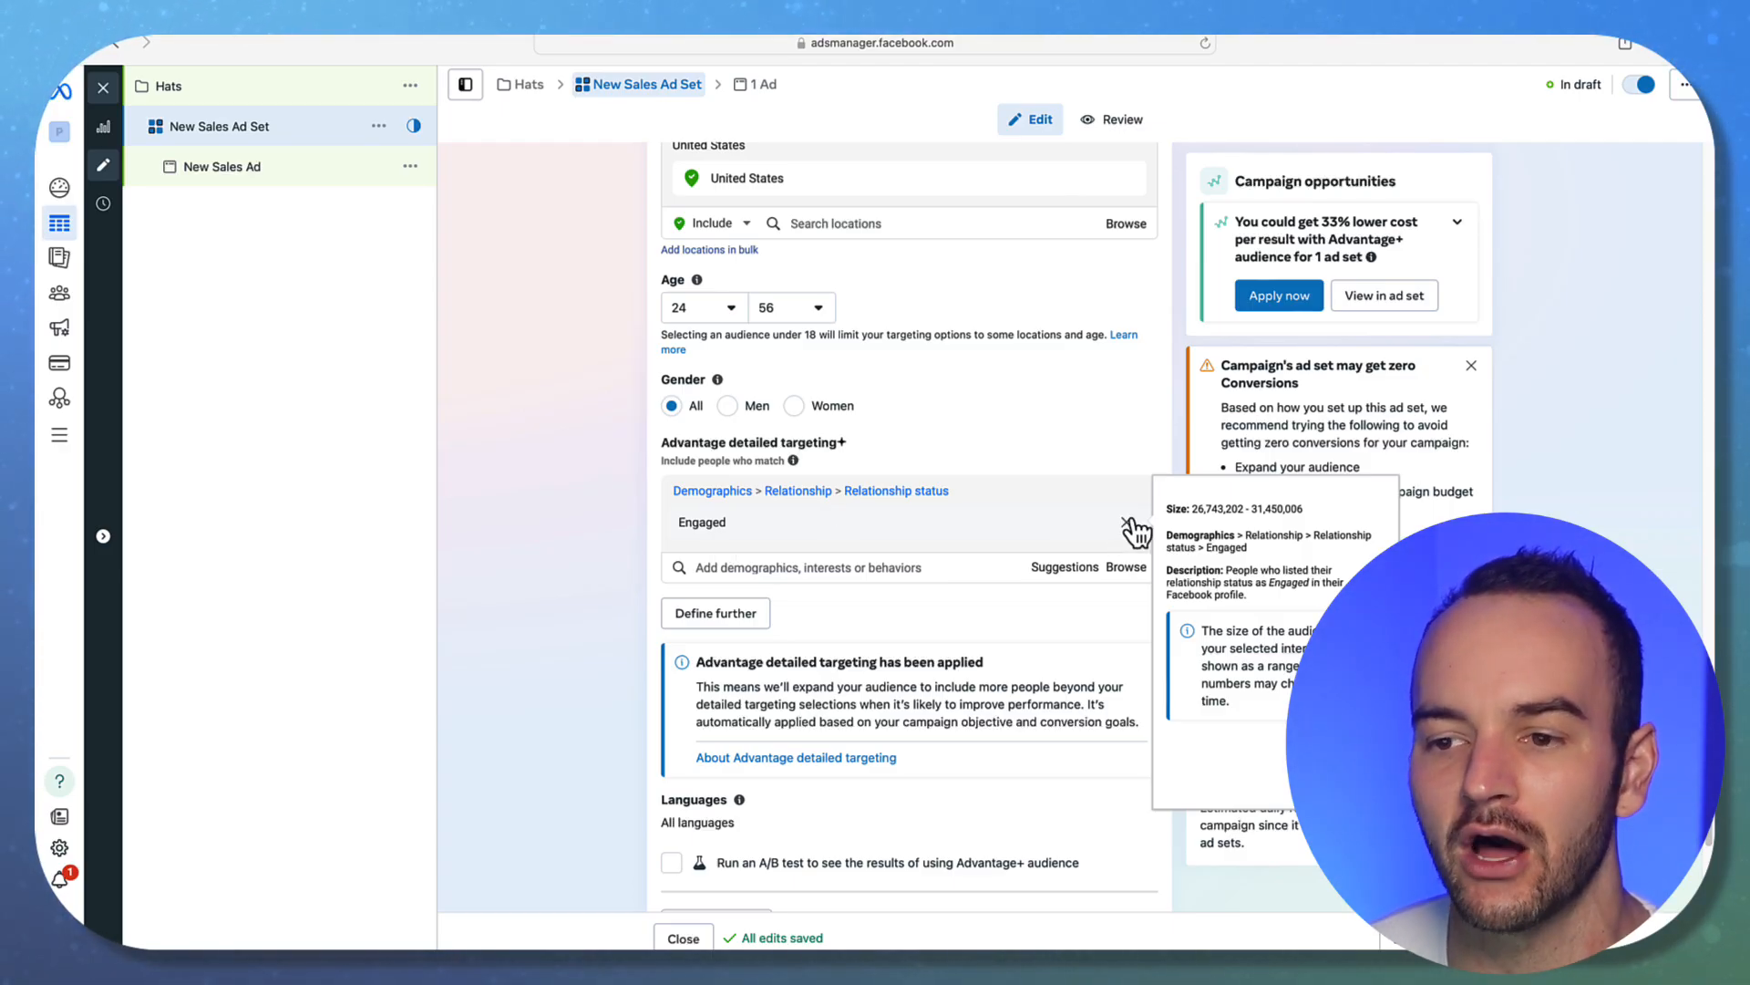
pyautogui.click(1130, 525)
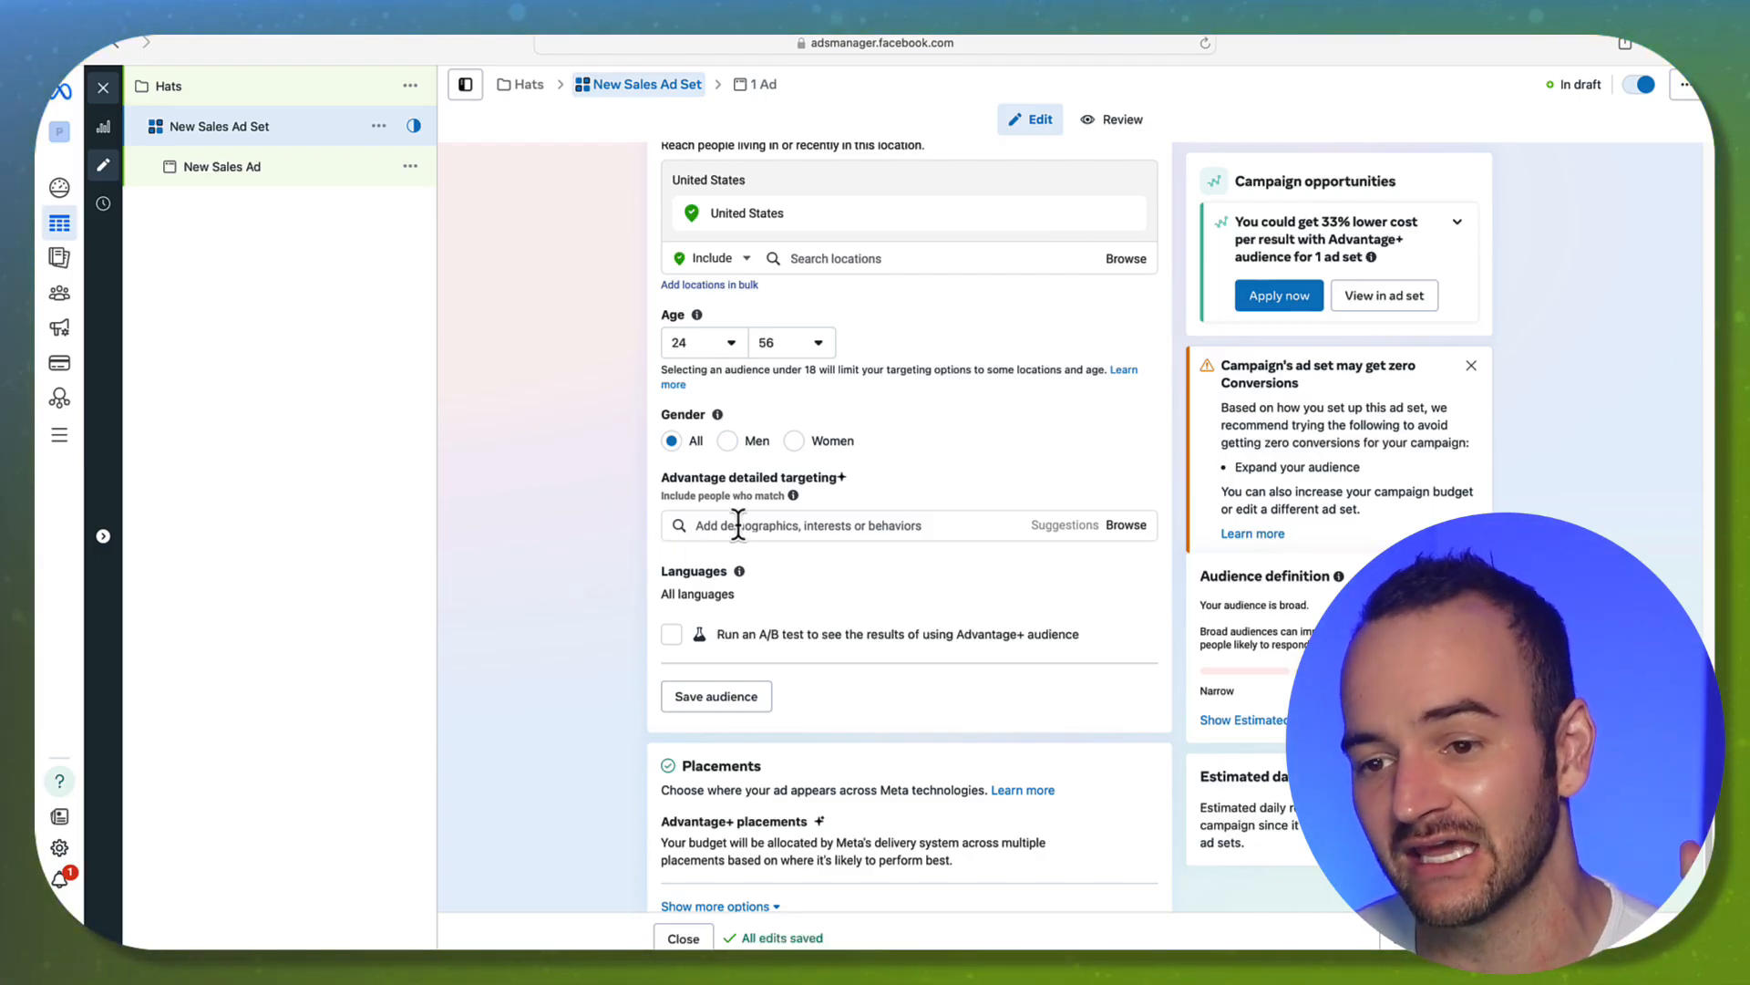
# Search the detailed targeting for "fitness" and add the Physical fitness (fitness) interest.
pyautogui.click(741, 523)
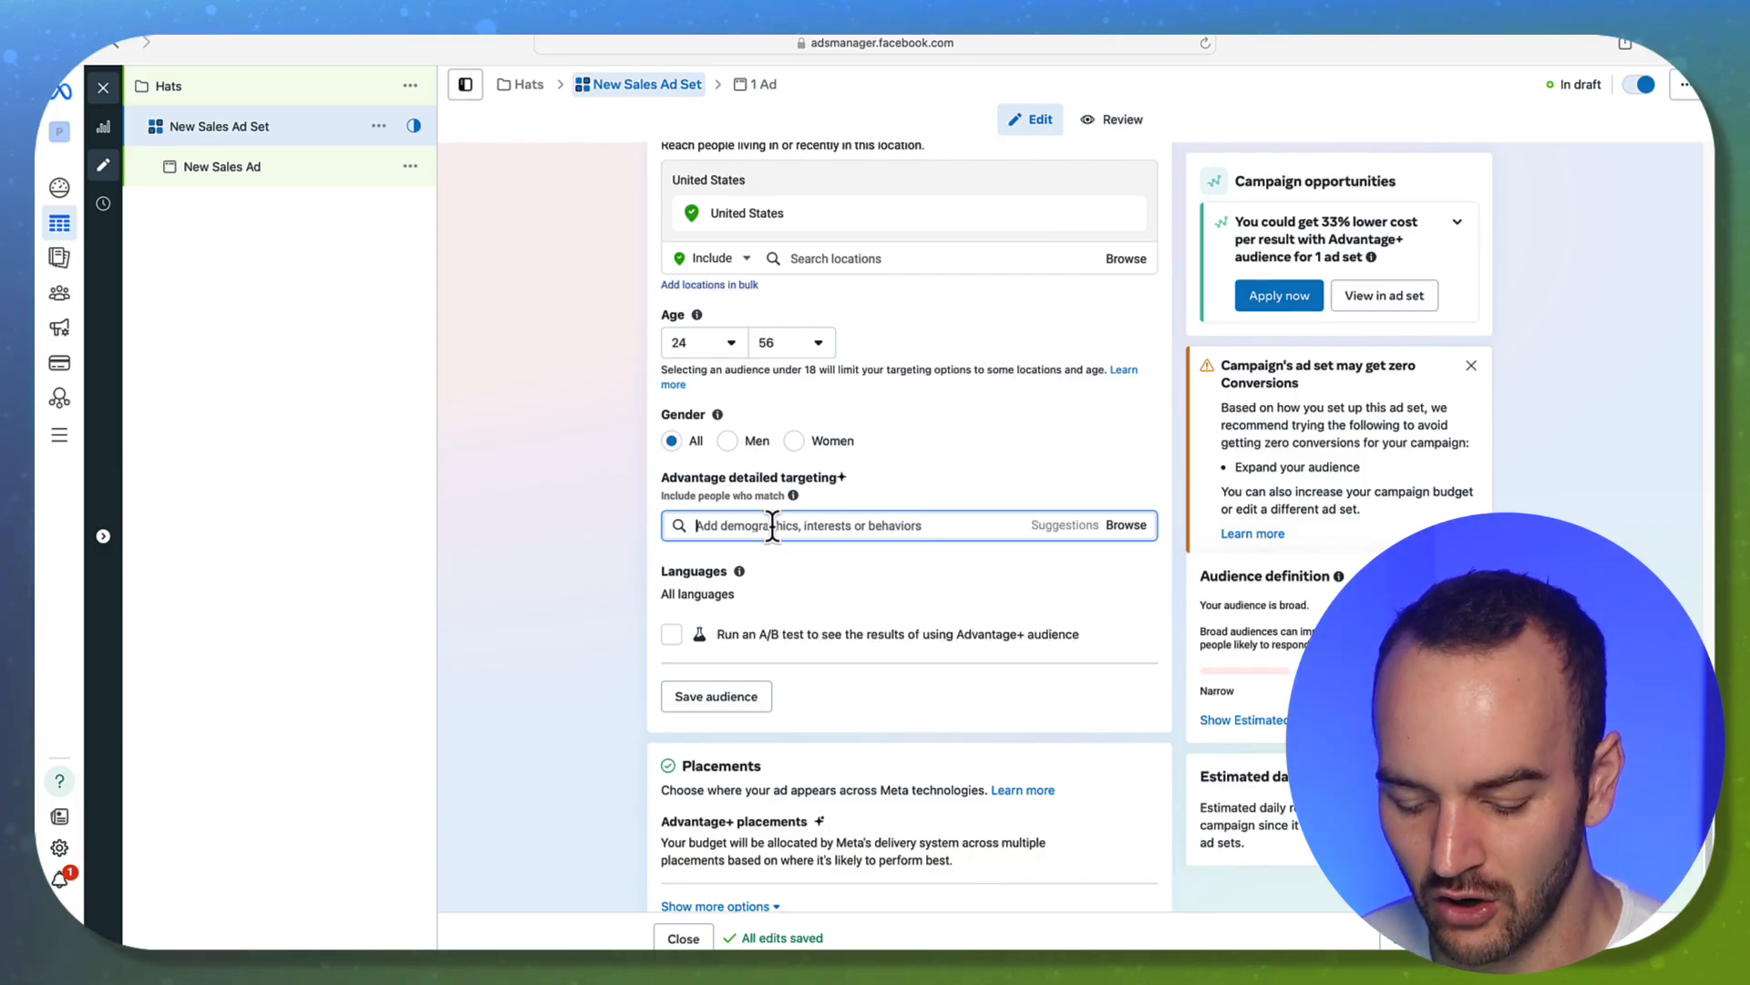
pyautogui.write('fitness')
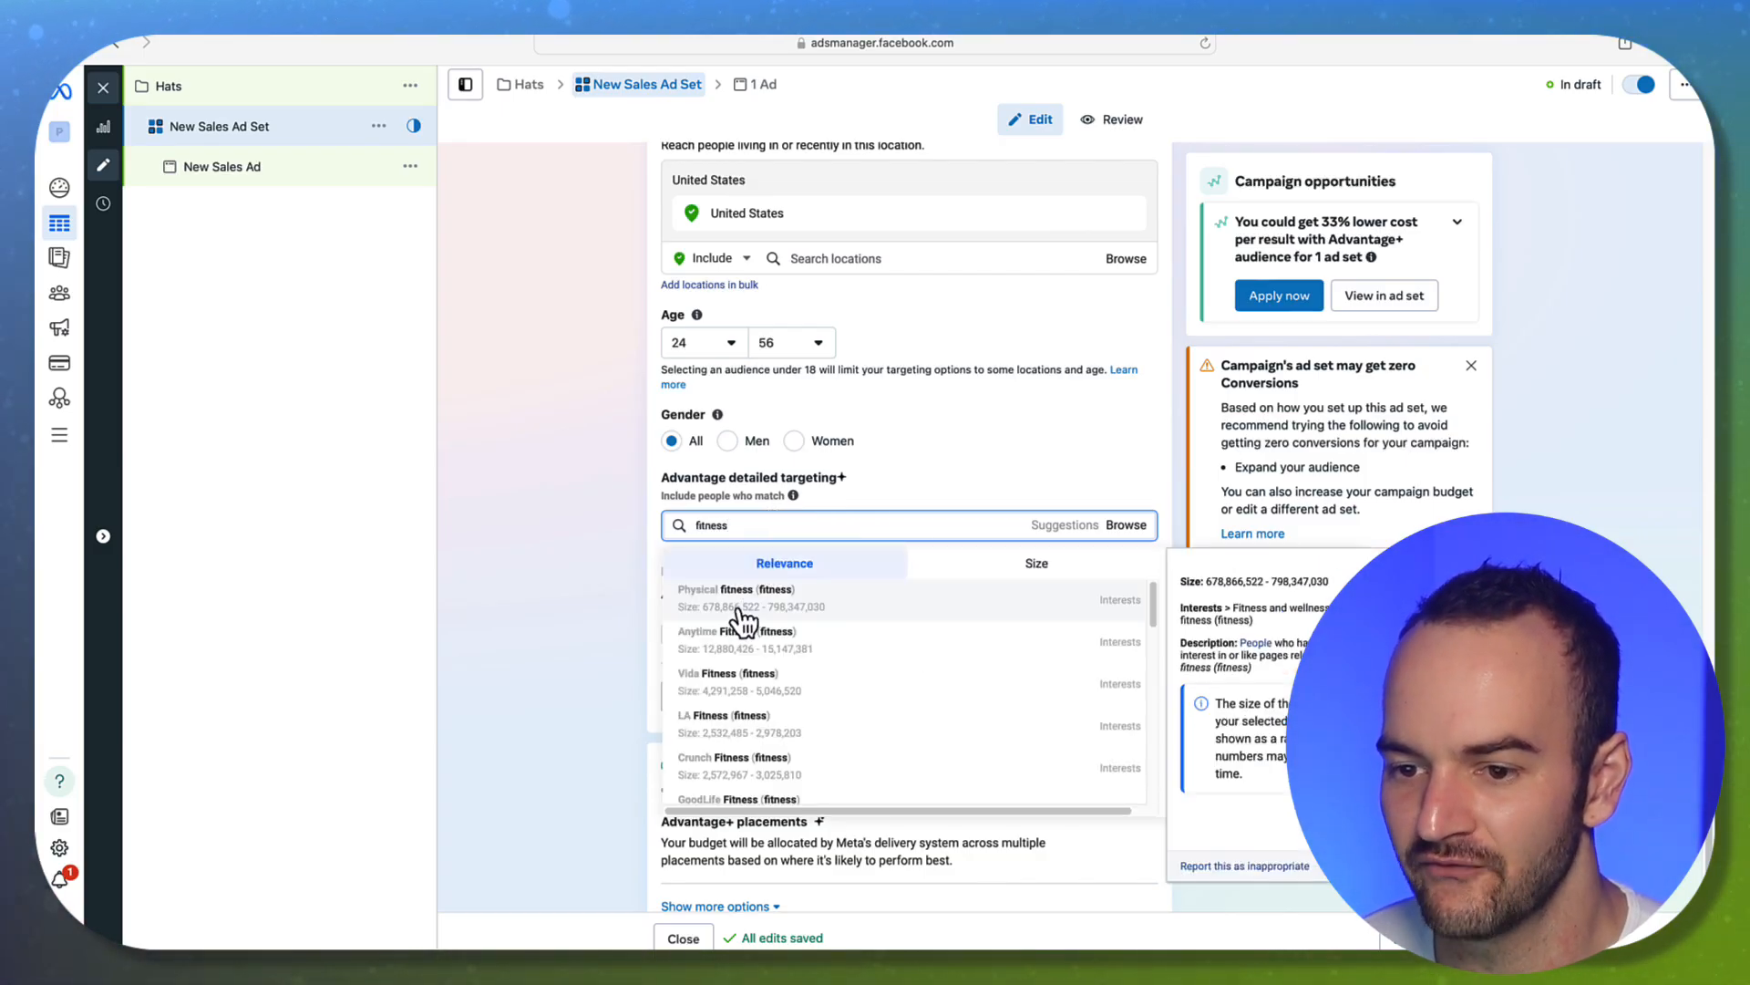
pyautogui.click(730, 609)
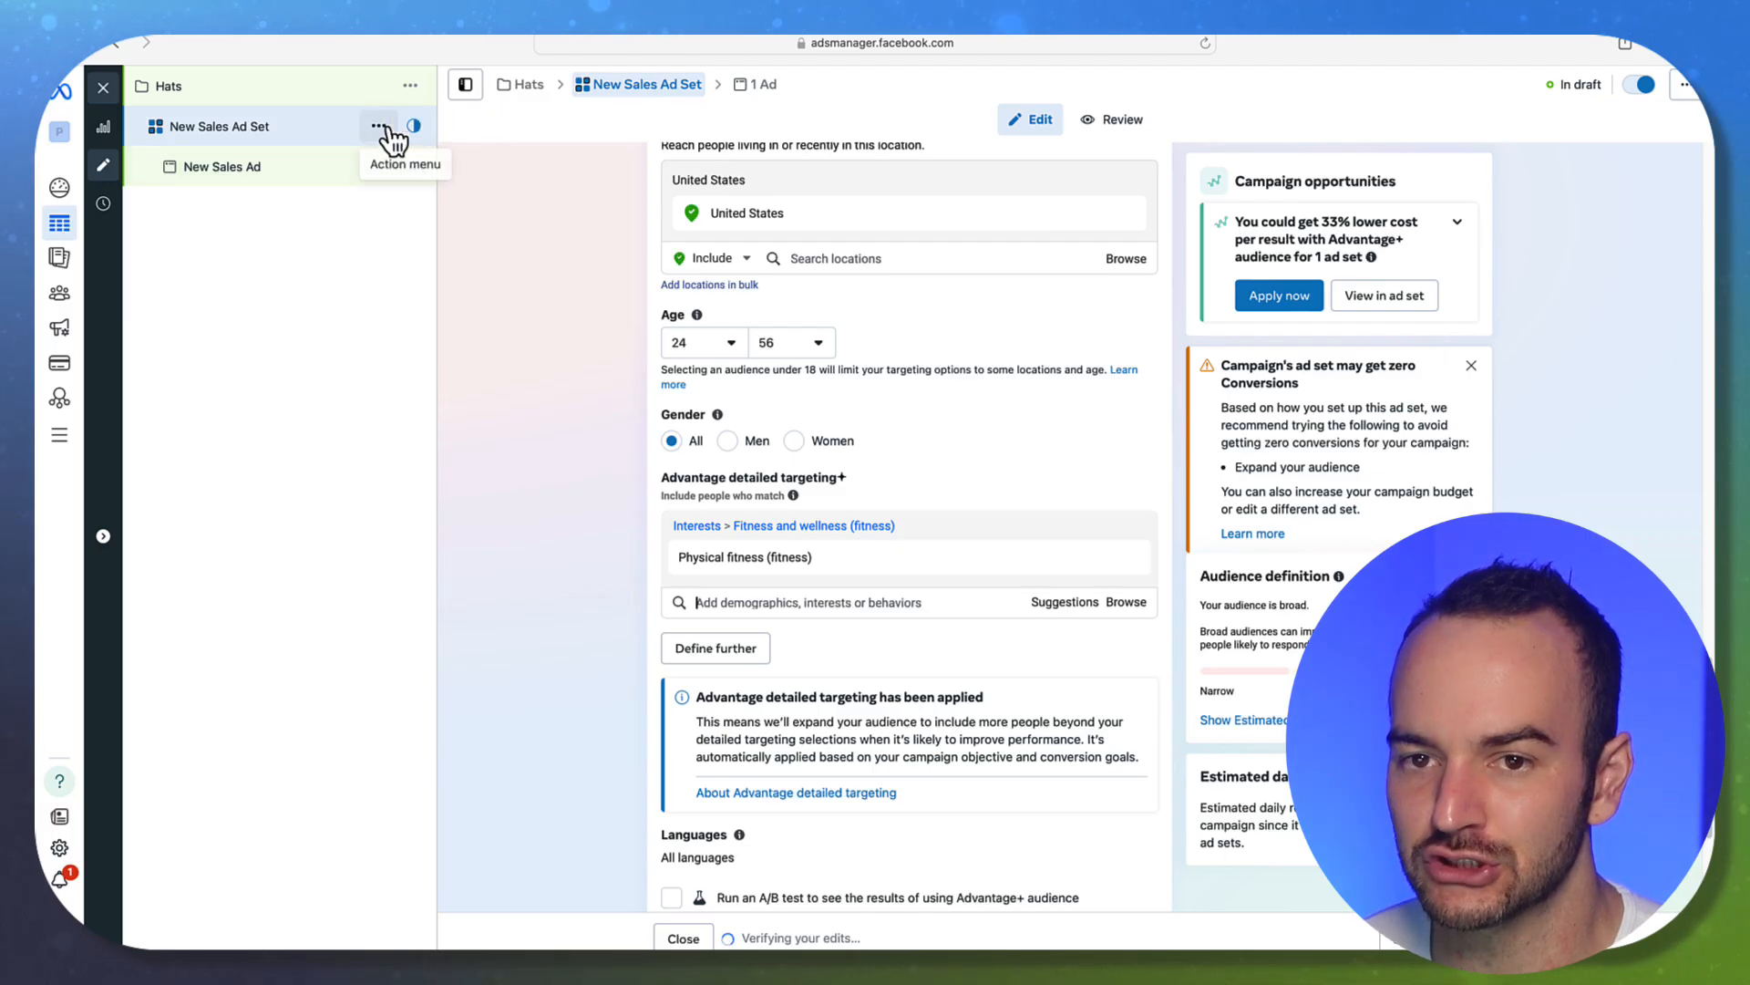
# Quick duplicate New Sales Ad Set and replace the copy's Physical fitness interest with Fitness and figure competition (fitness).
pyautogui.click(378, 126)
pyautogui.click(381, 230)
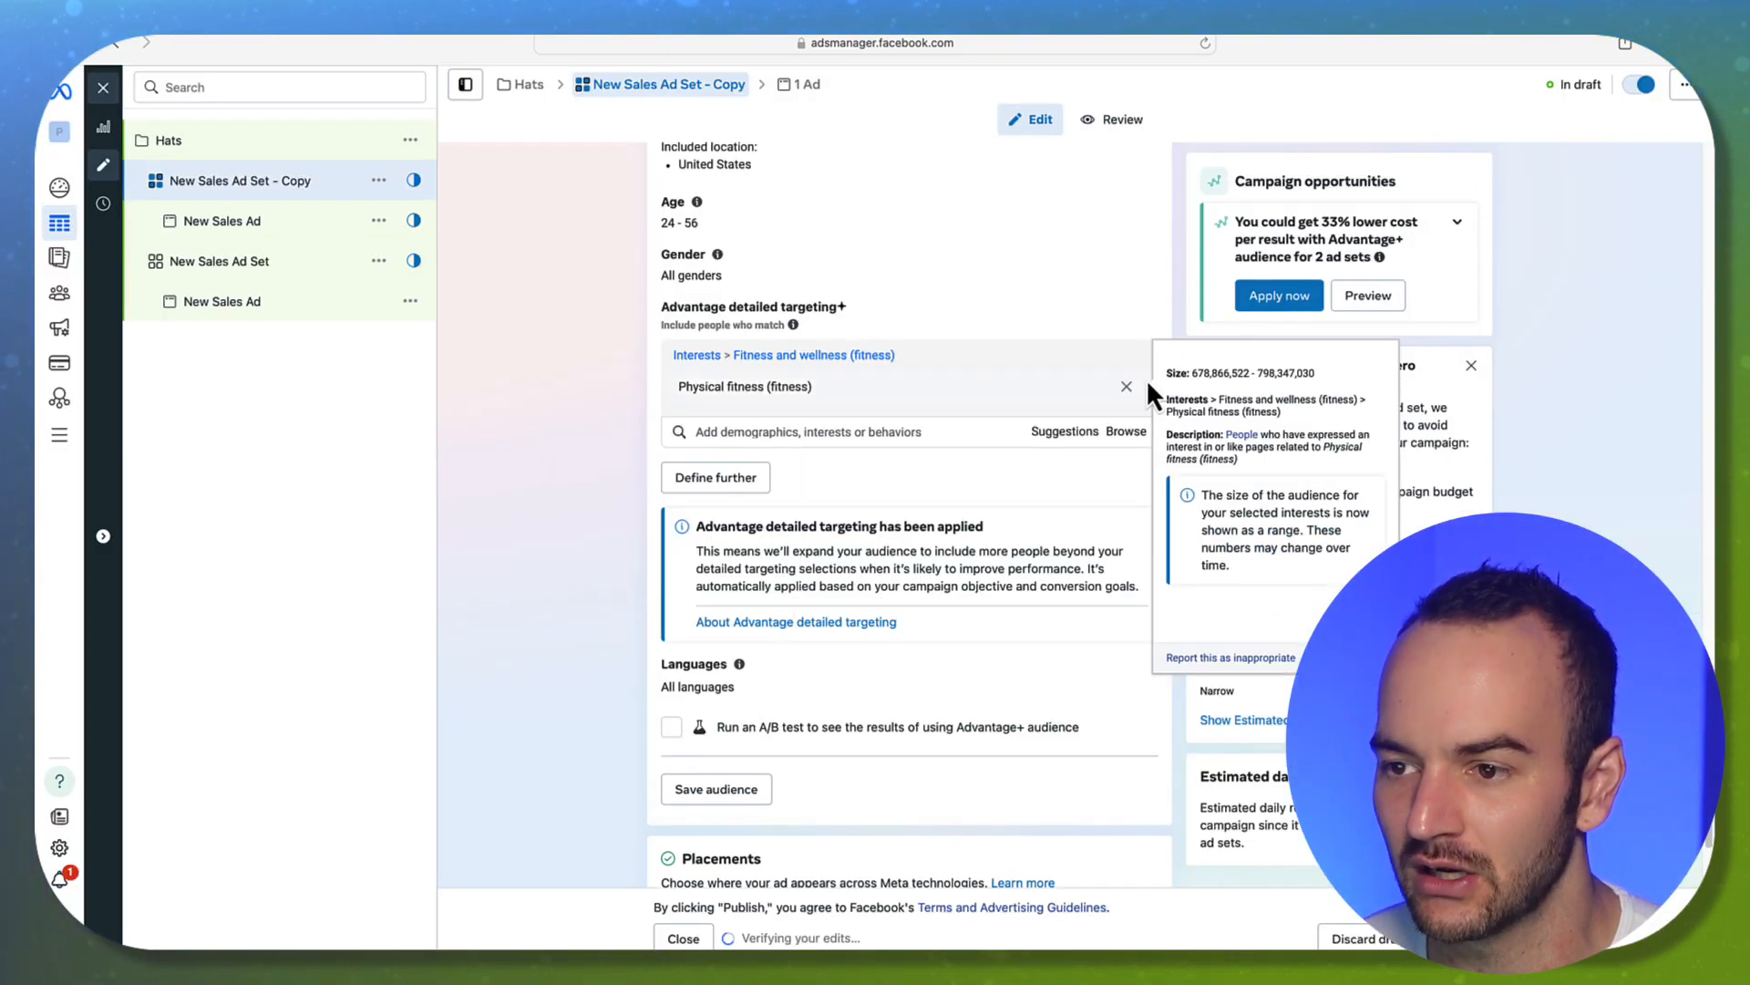
pyautogui.click(1137, 389)
pyautogui.click(746, 501)
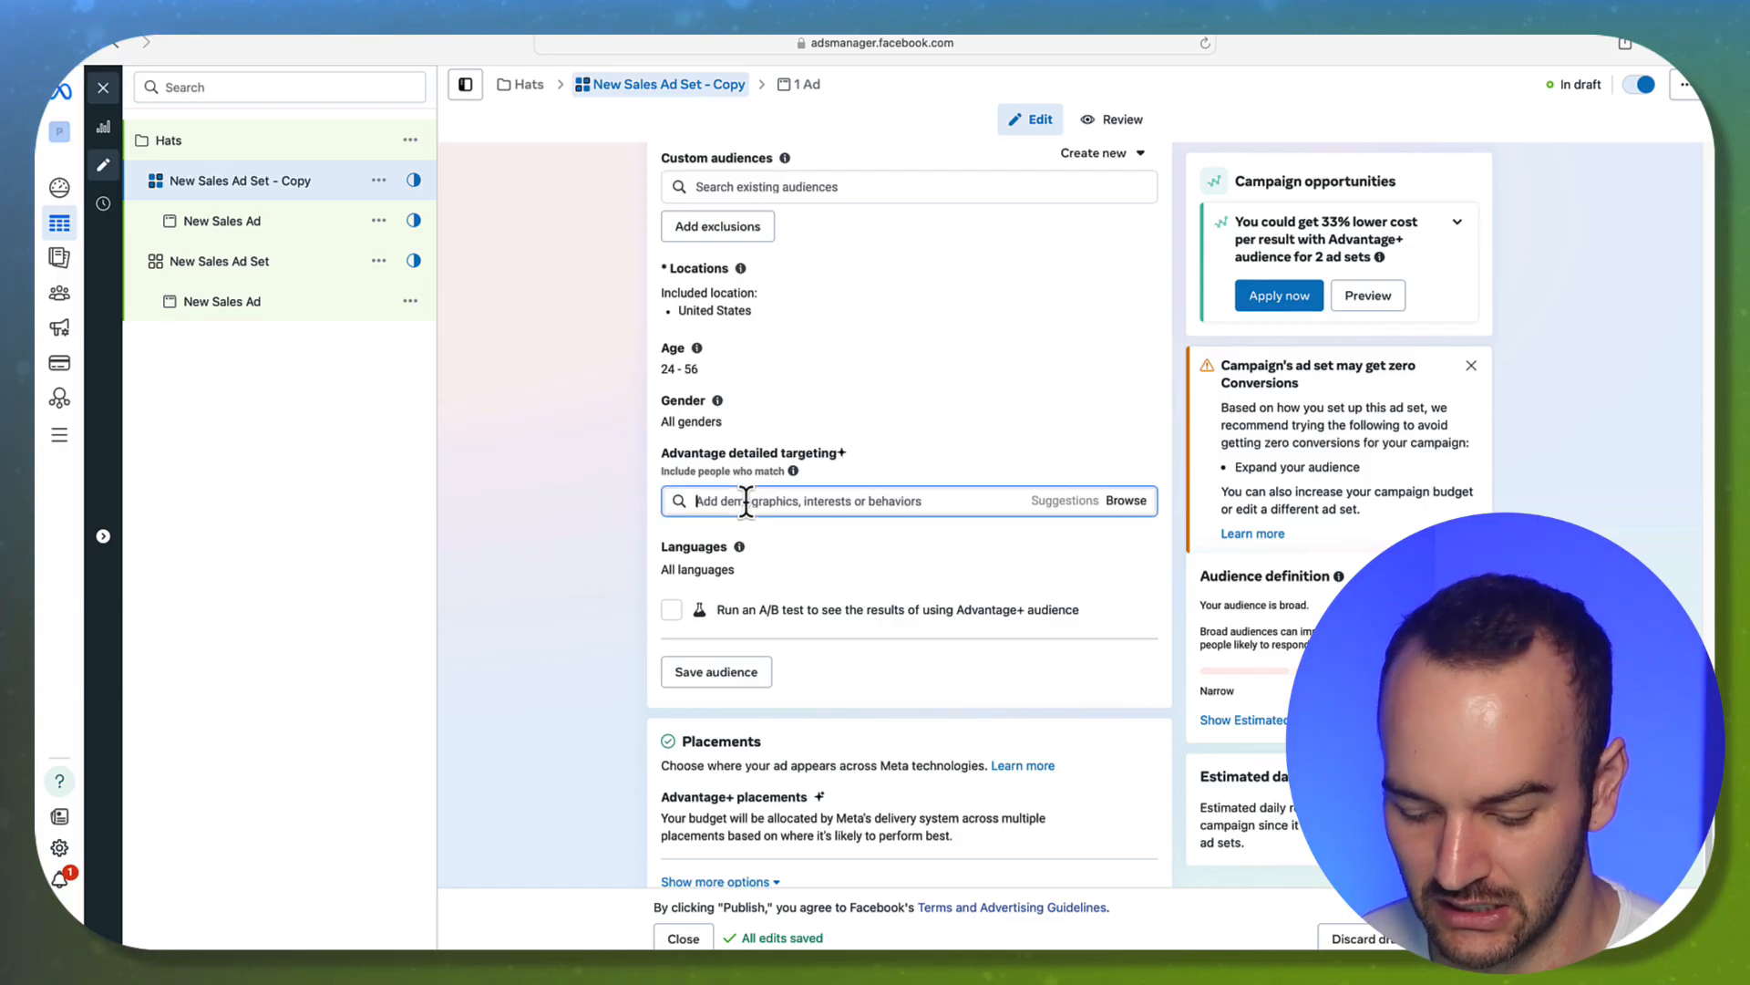
pyautogui.write('fitne')
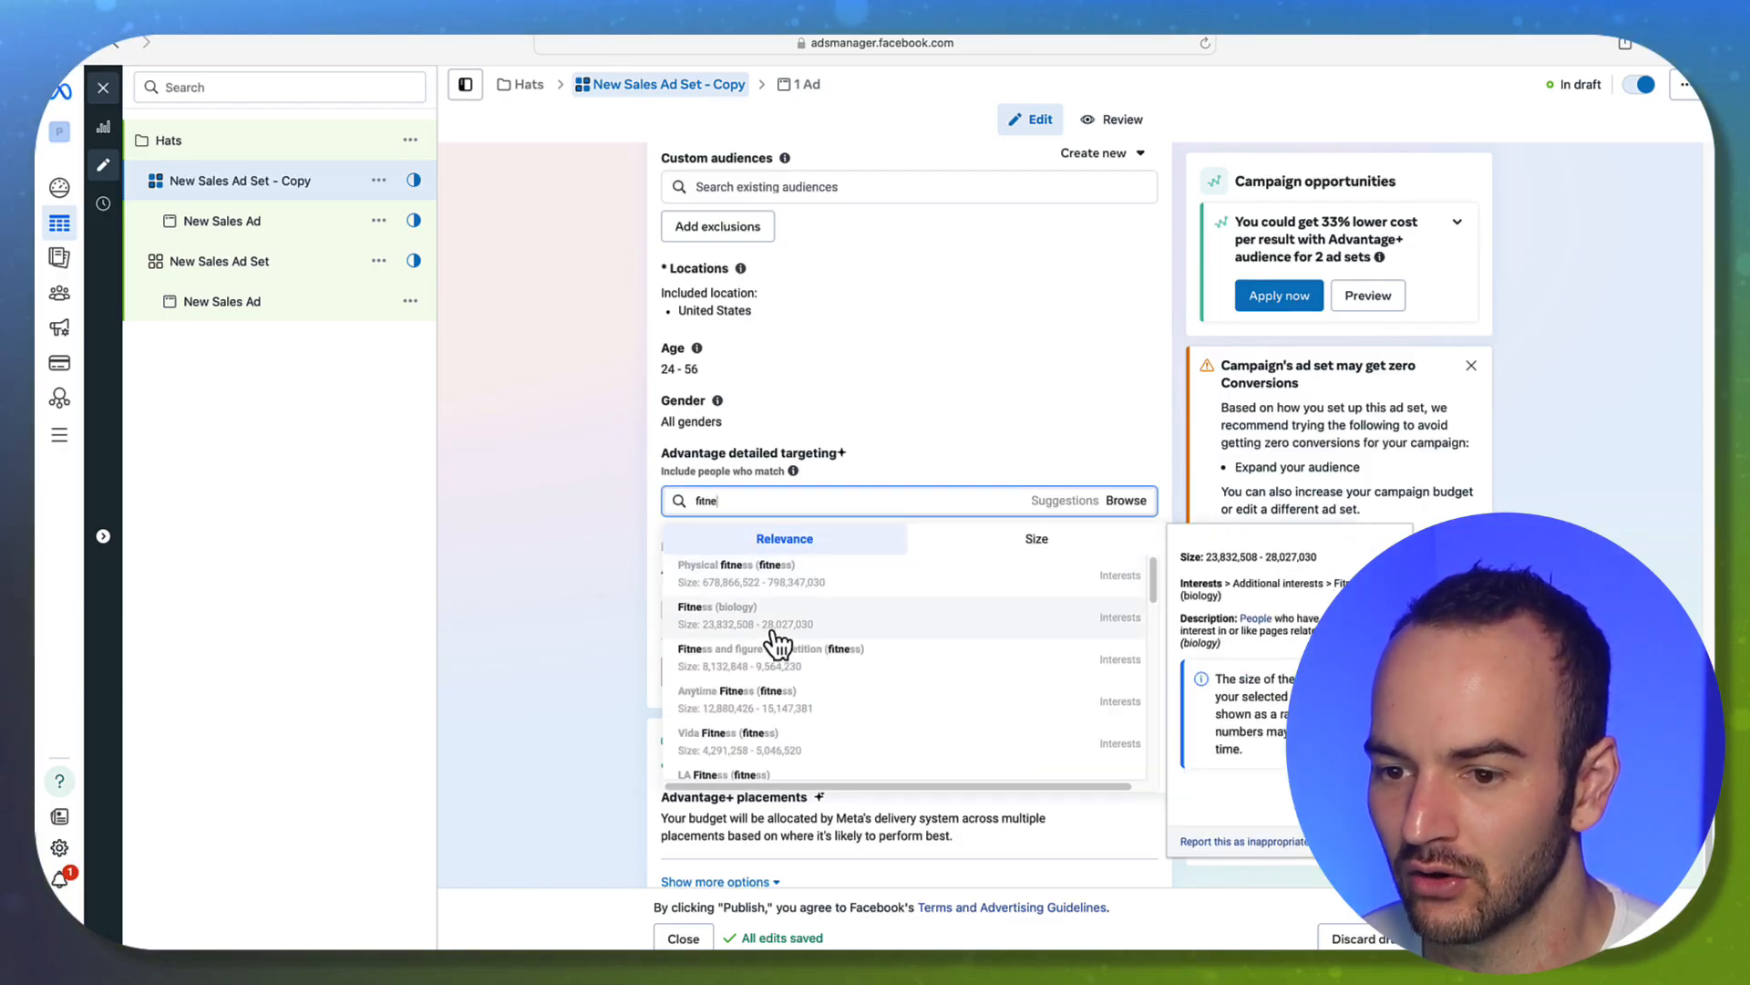
pyautogui.click(766, 670)
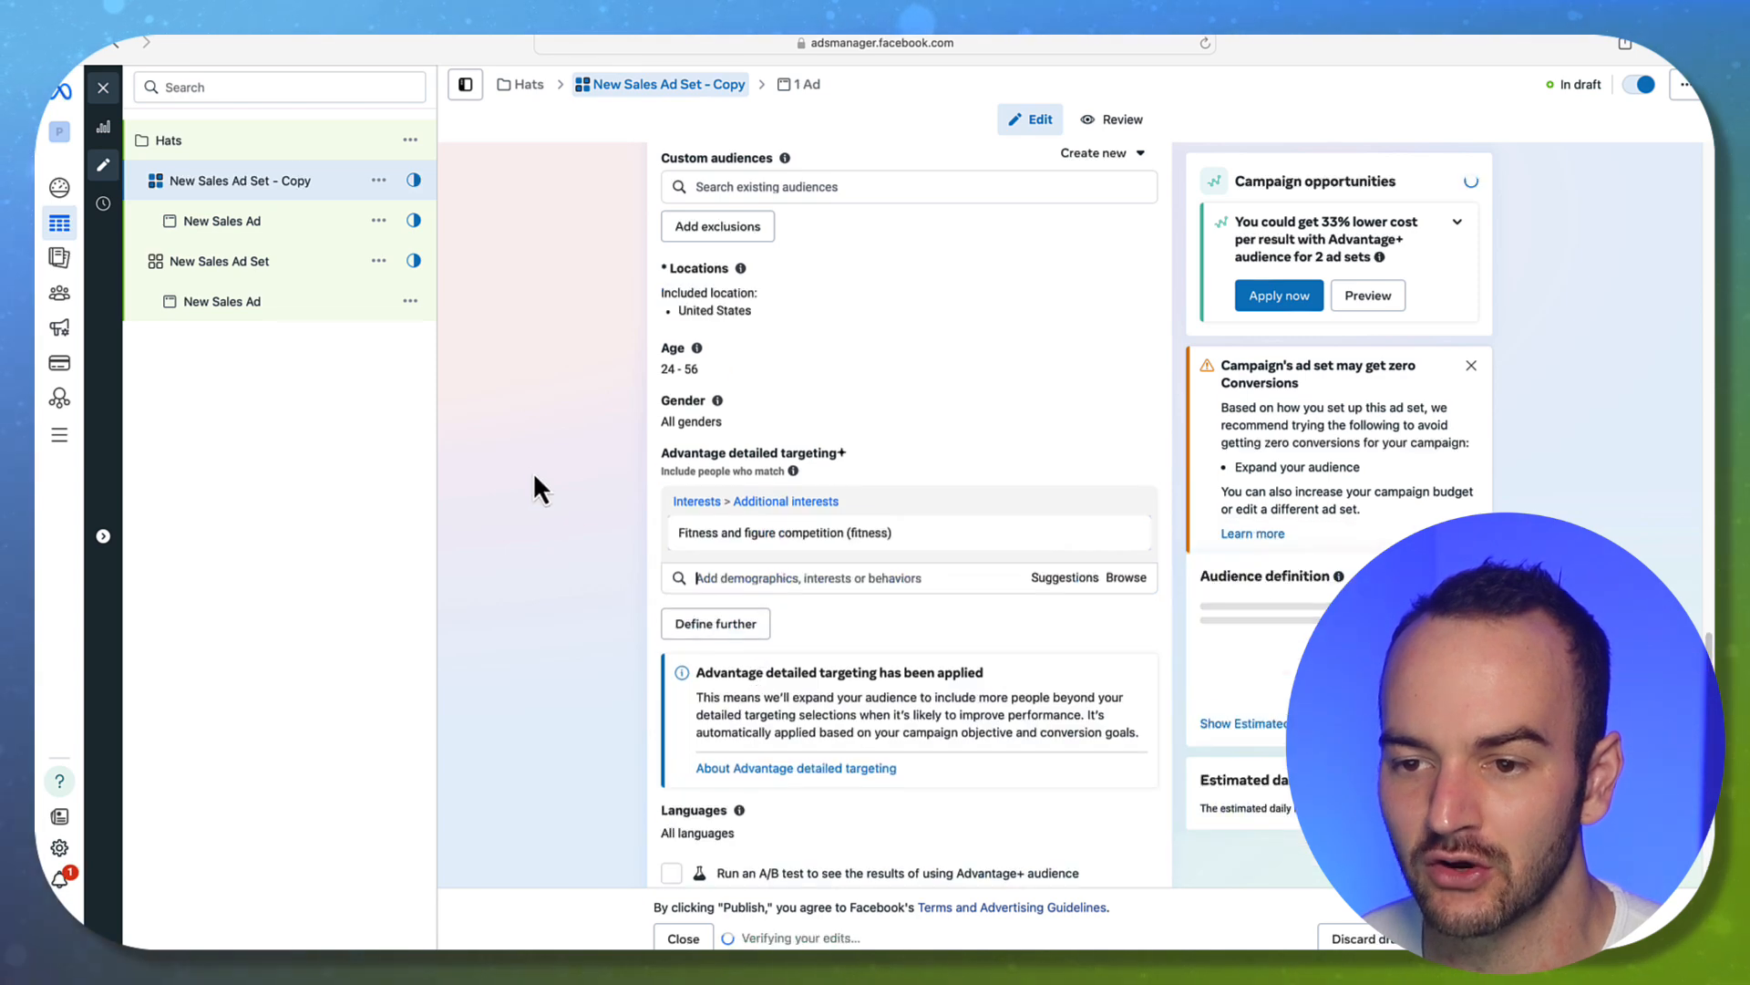
# Quick duplicate New Sales Ad Set - Copy and delete the resulting second copy.
pyautogui.click(379, 180)
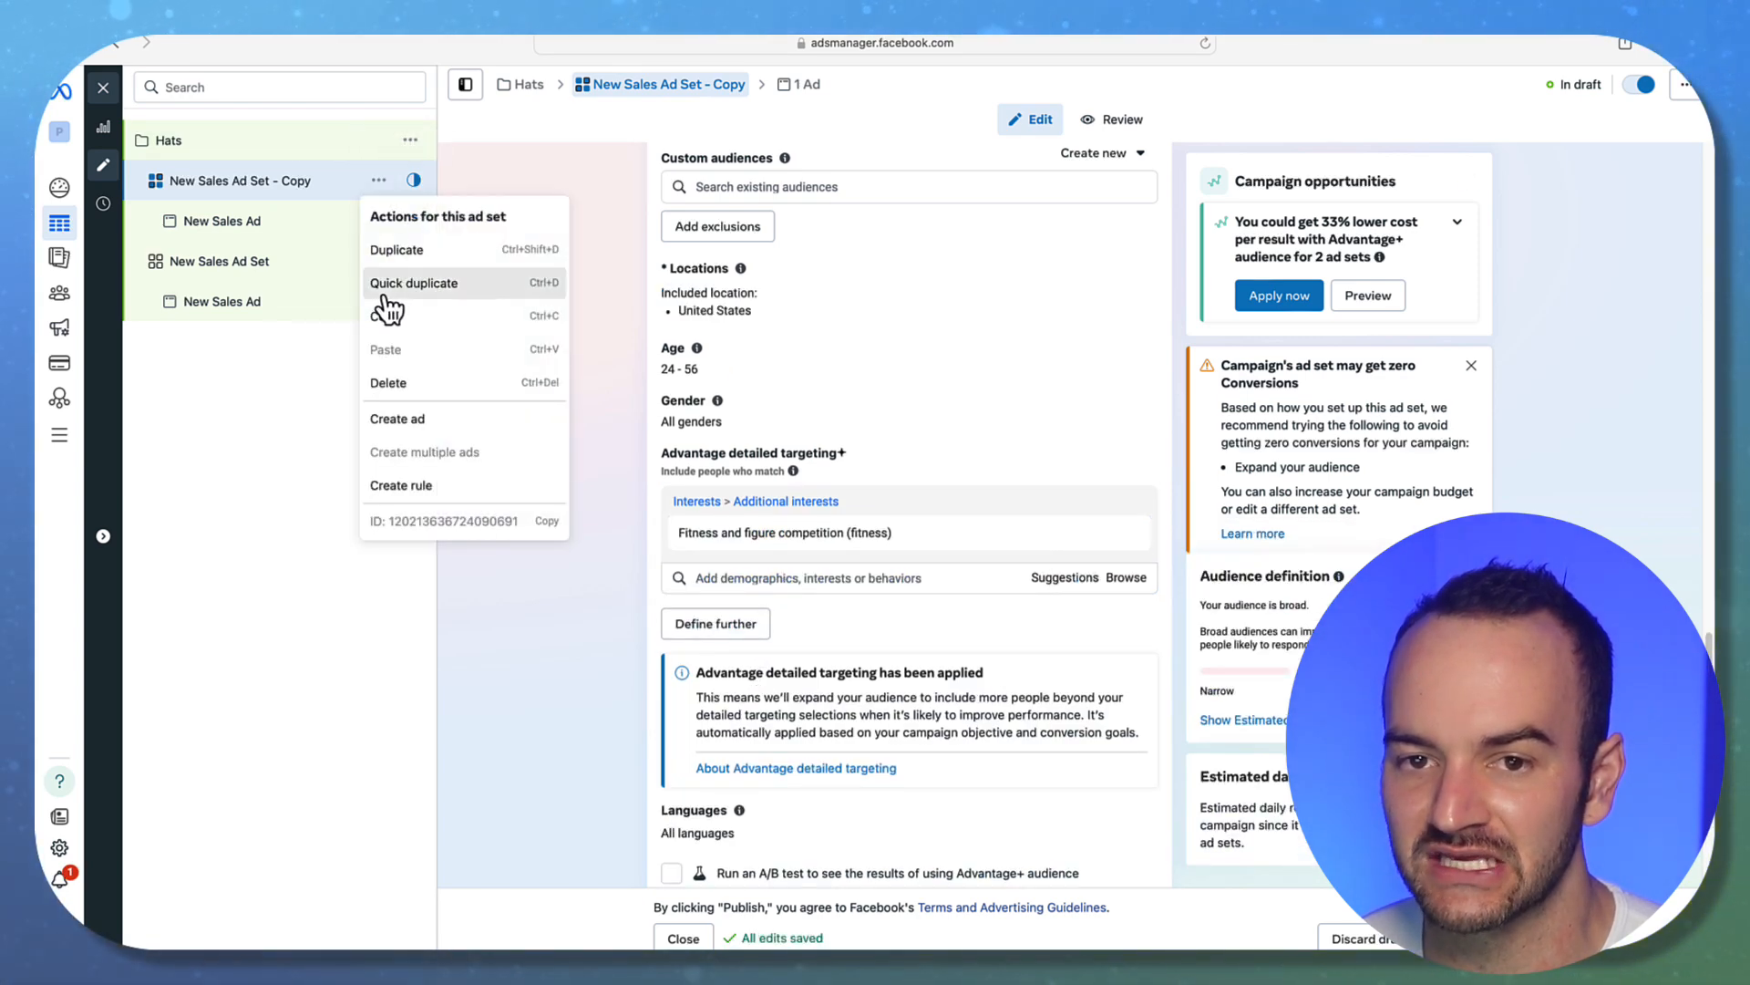
pyautogui.click(422, 288)
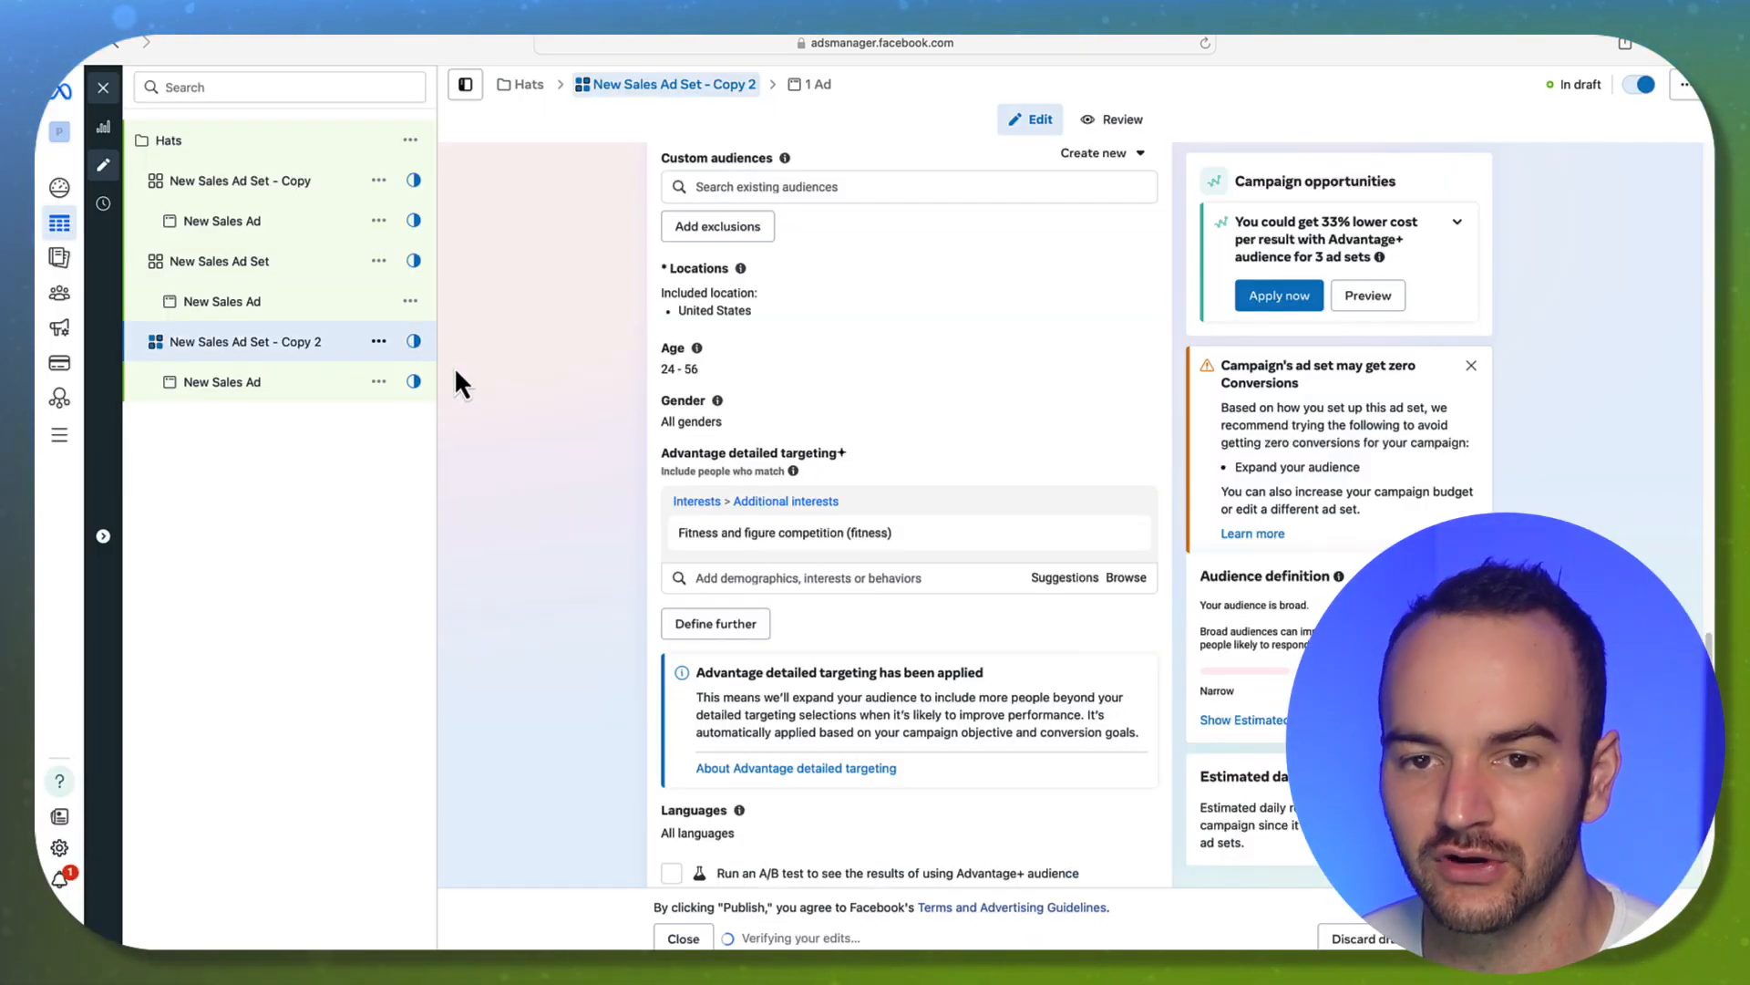
pyautogui.click(378, 341)
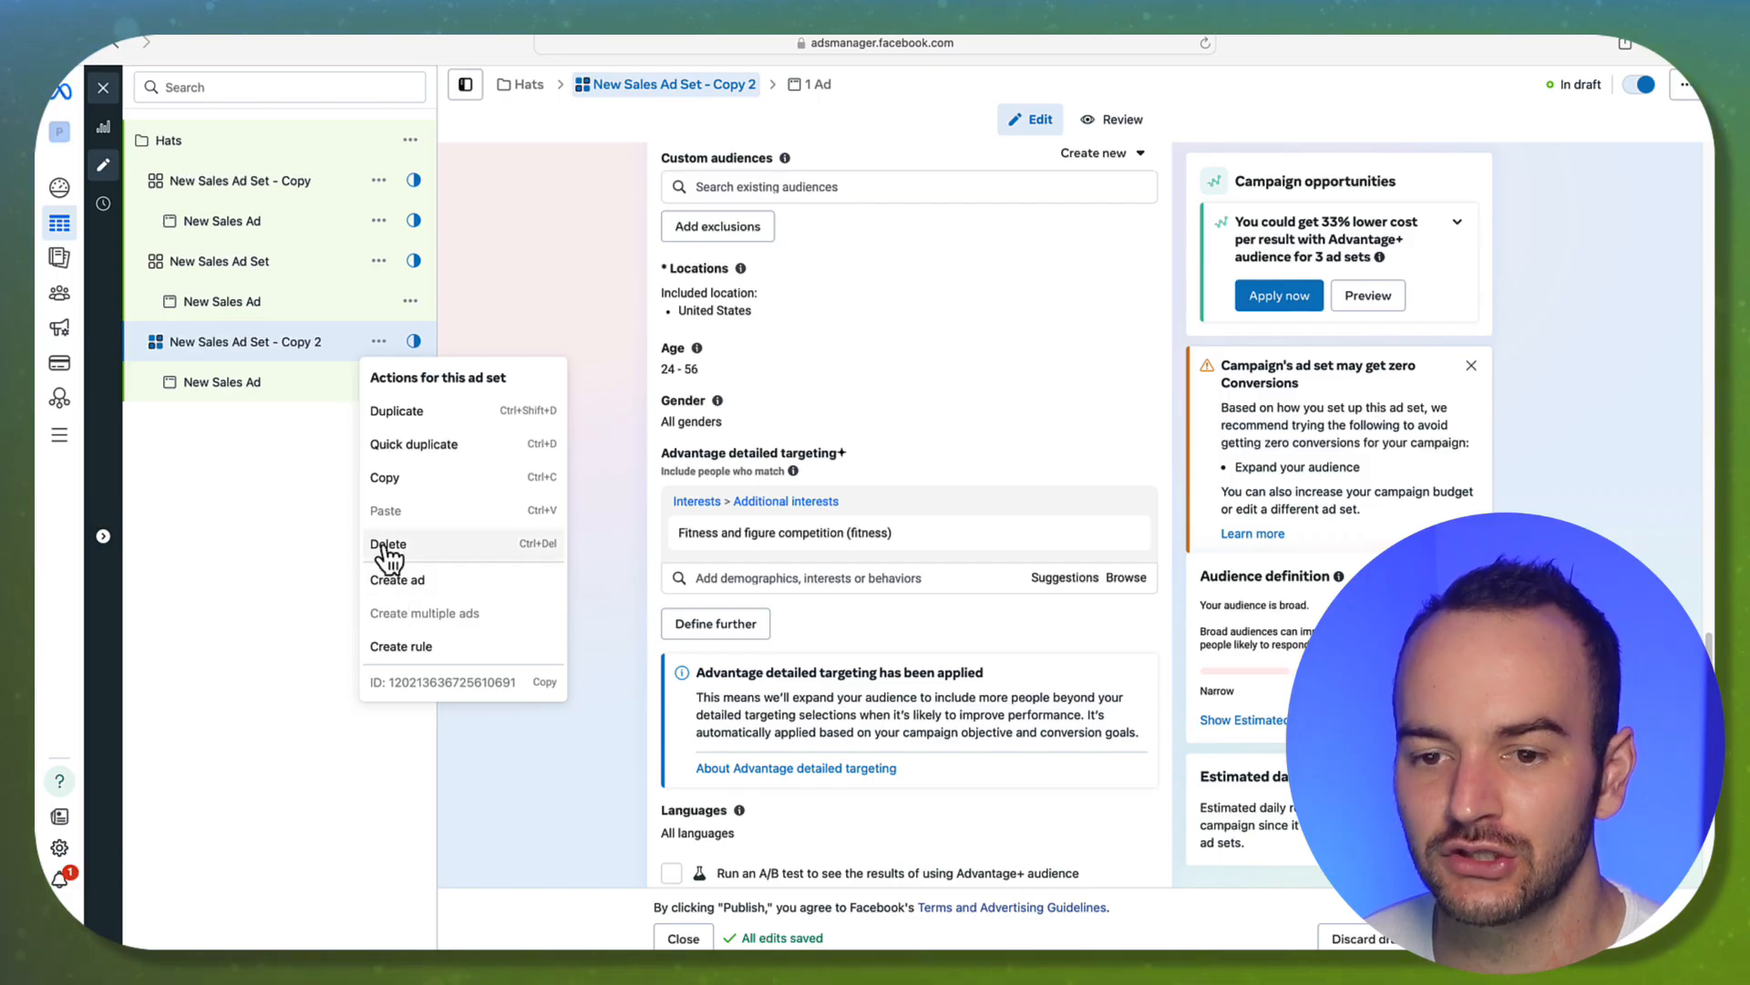
pyautogui.click(389, 544)
pyautogui.click(1016, 401)
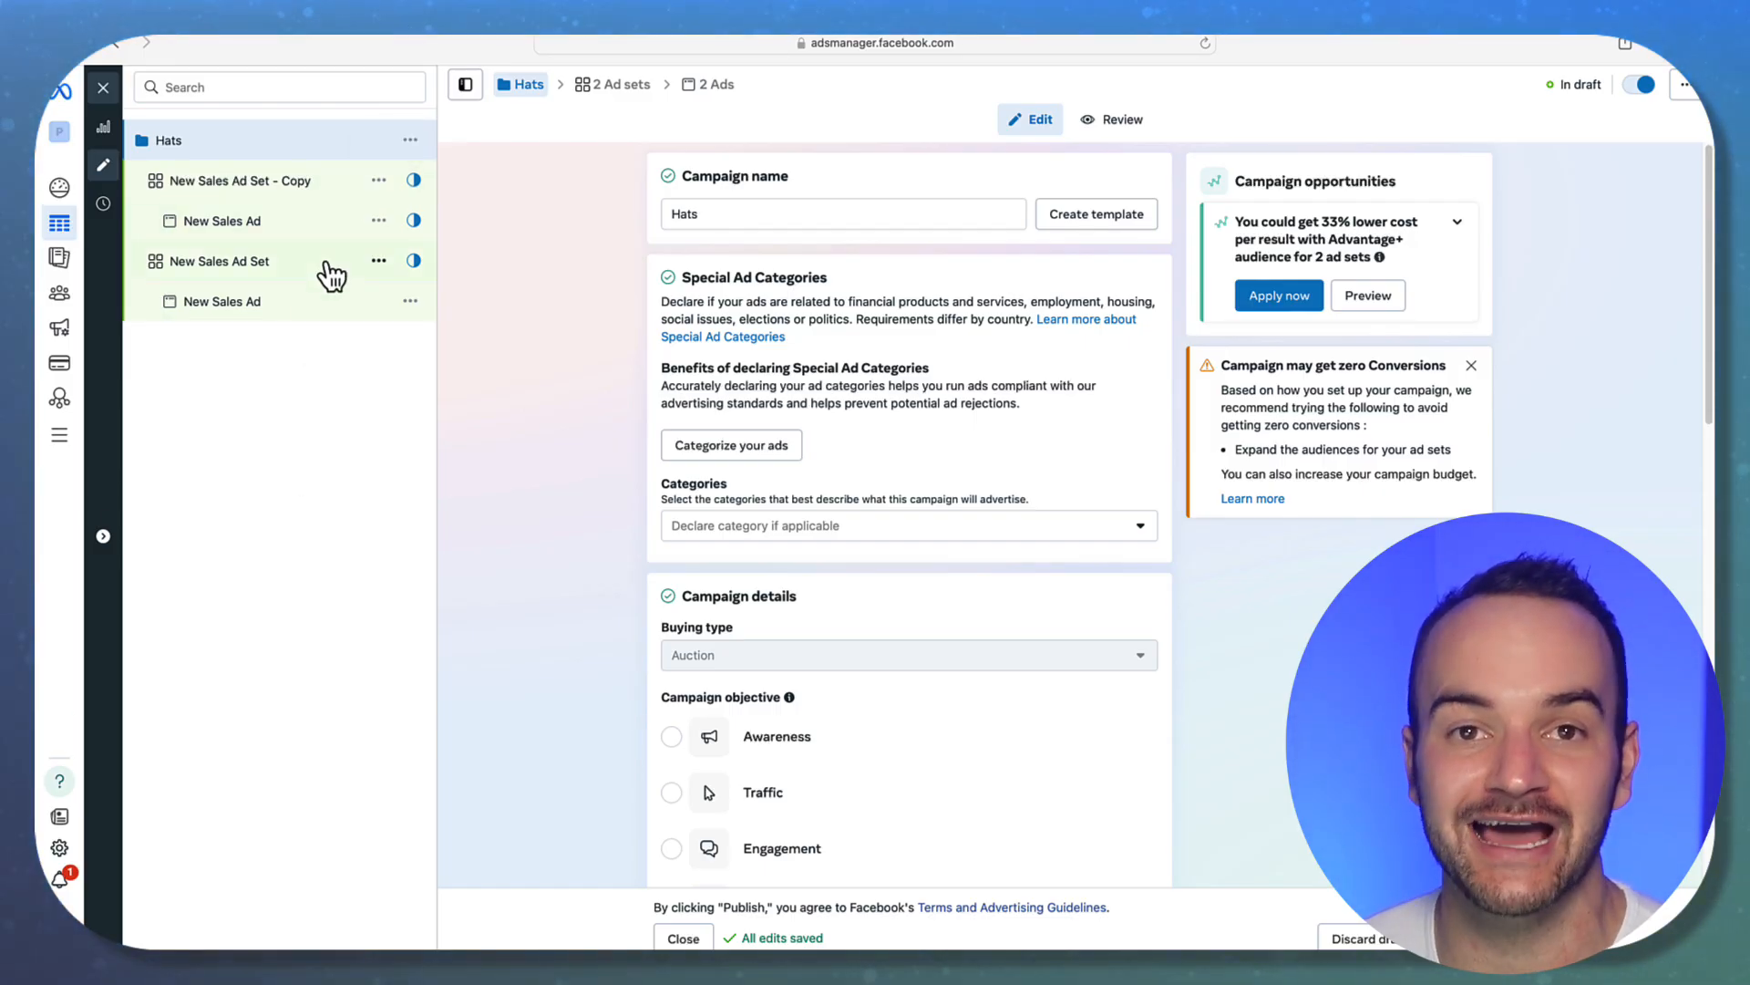
# Delete the New Sales Ad Set - Copy ad set from the Hats campaign.
pyautogui.click(378, 180)
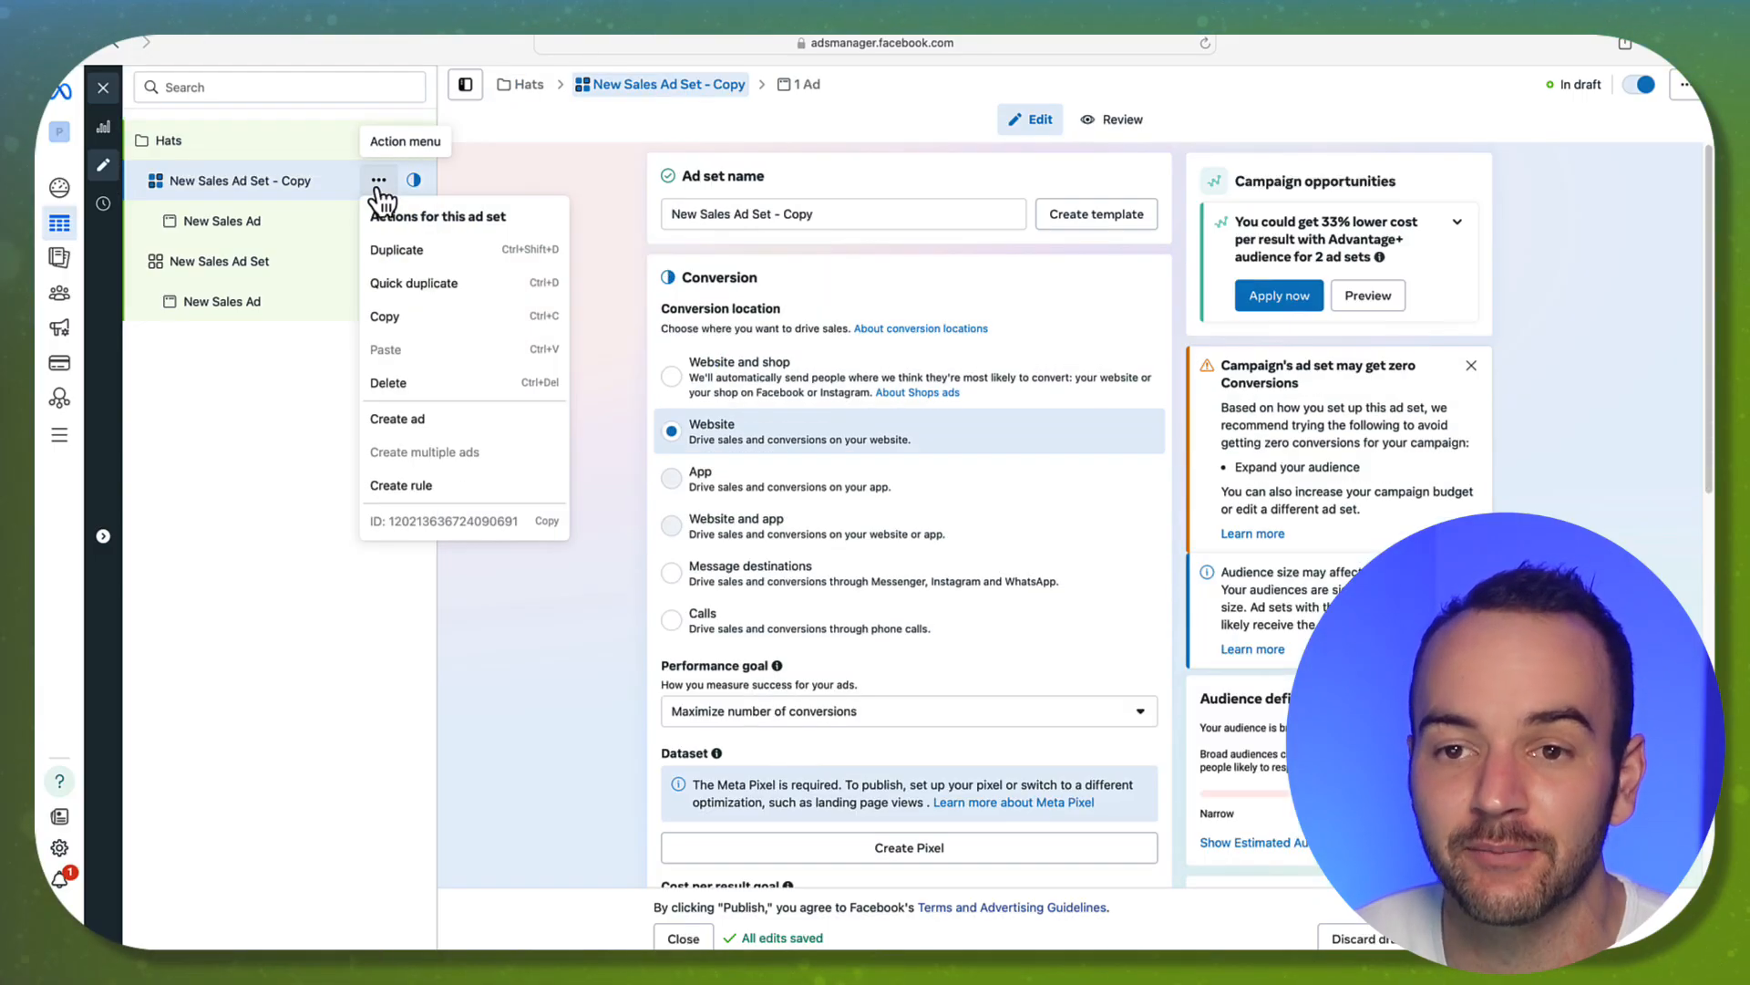
pyautogui.click(388, 382)
pyautogui.click(999, 406)
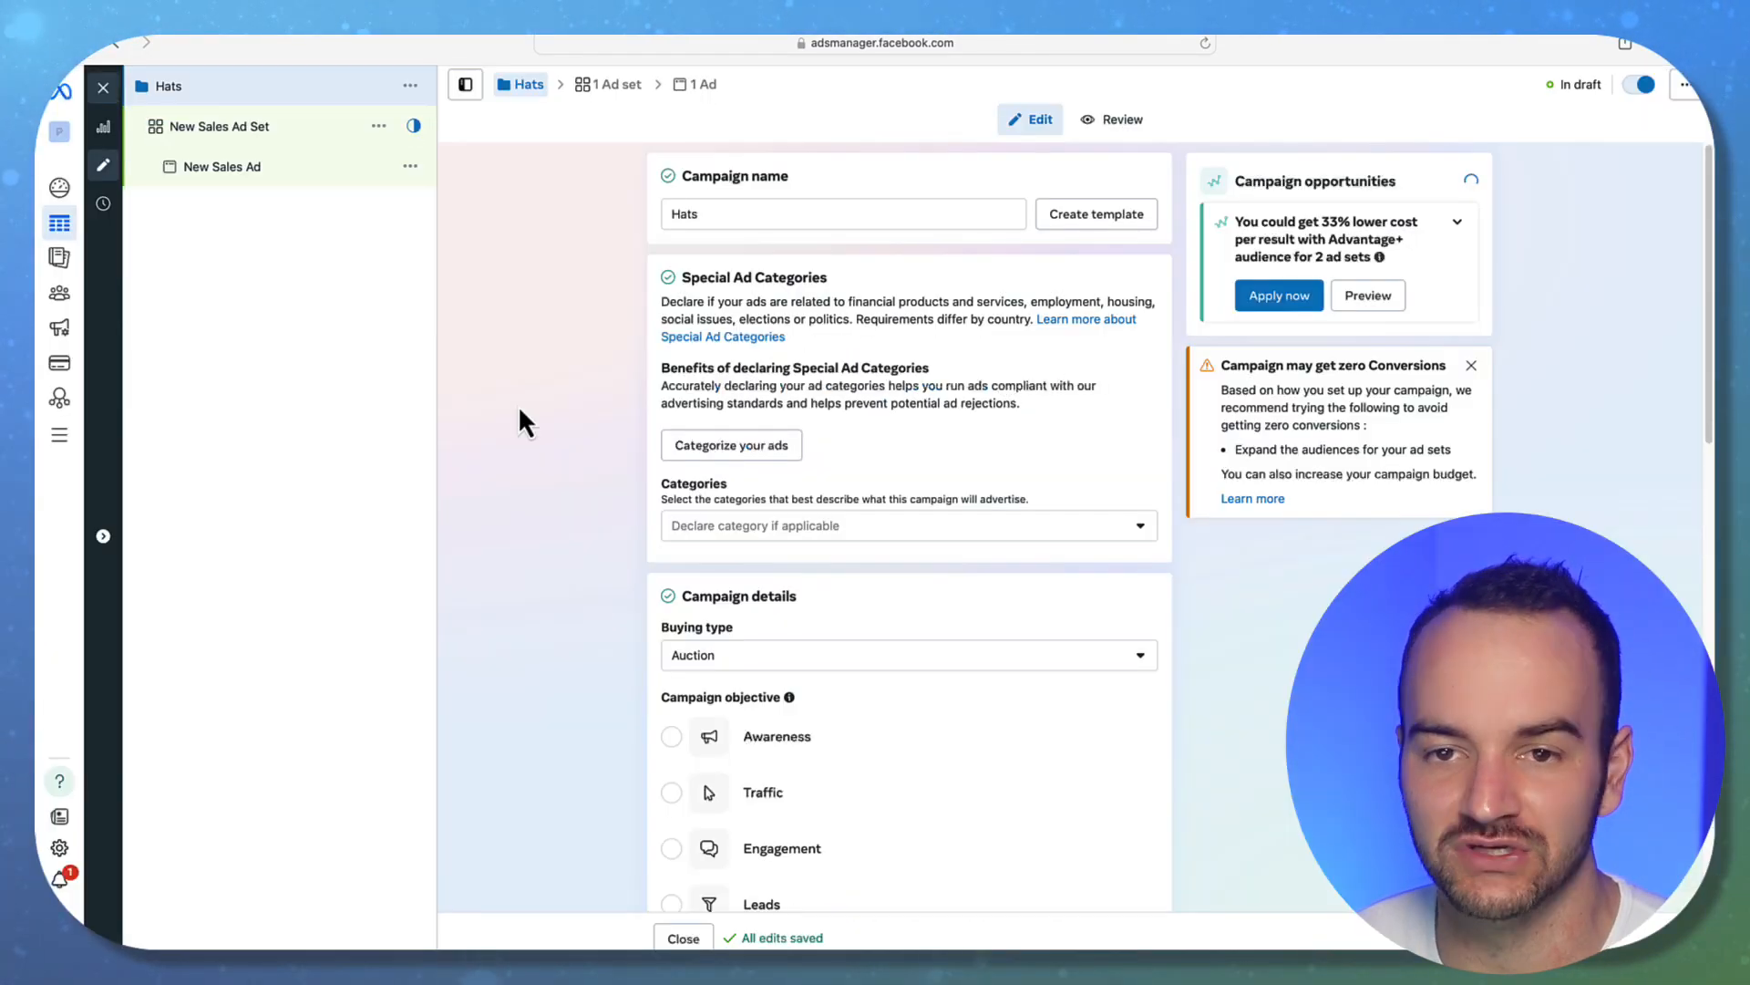
# Remove the Physical fitness (fitness) interest from New Sales Ad Set's detailed targeting.
pyautogui.click(242, 146)
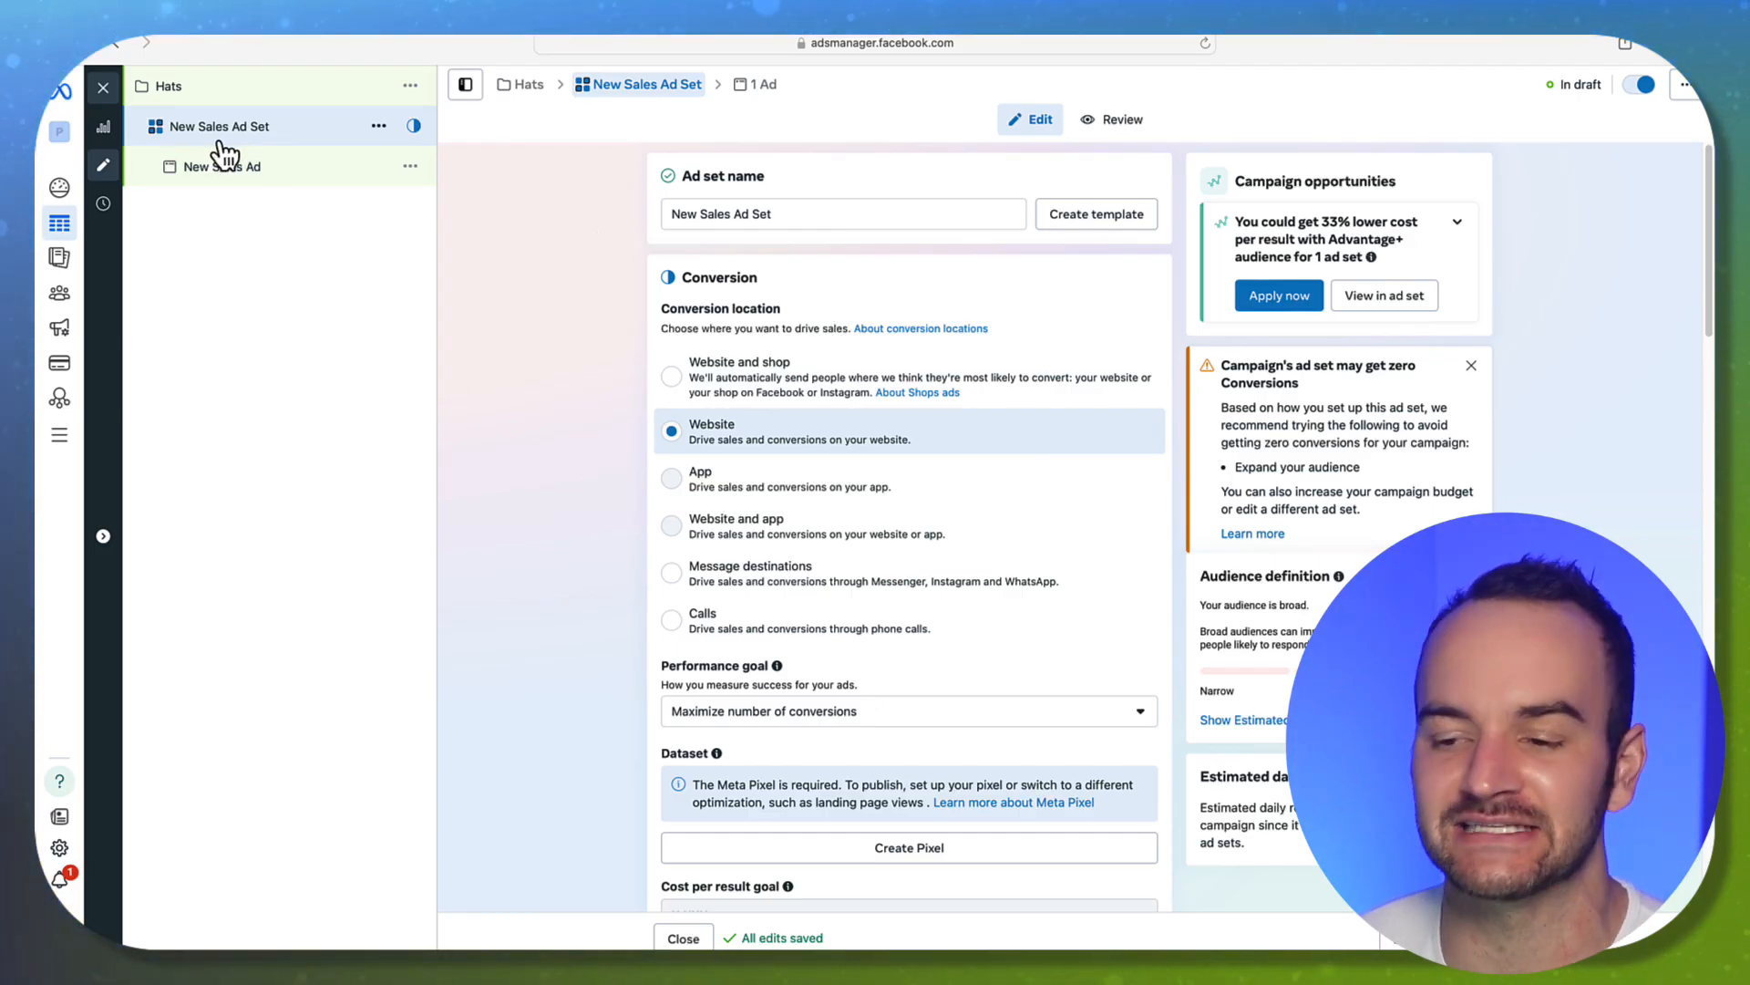
pyautogui.scroll(-6, 572, 444)
pyautogui.scroll(-17, 571, 438)
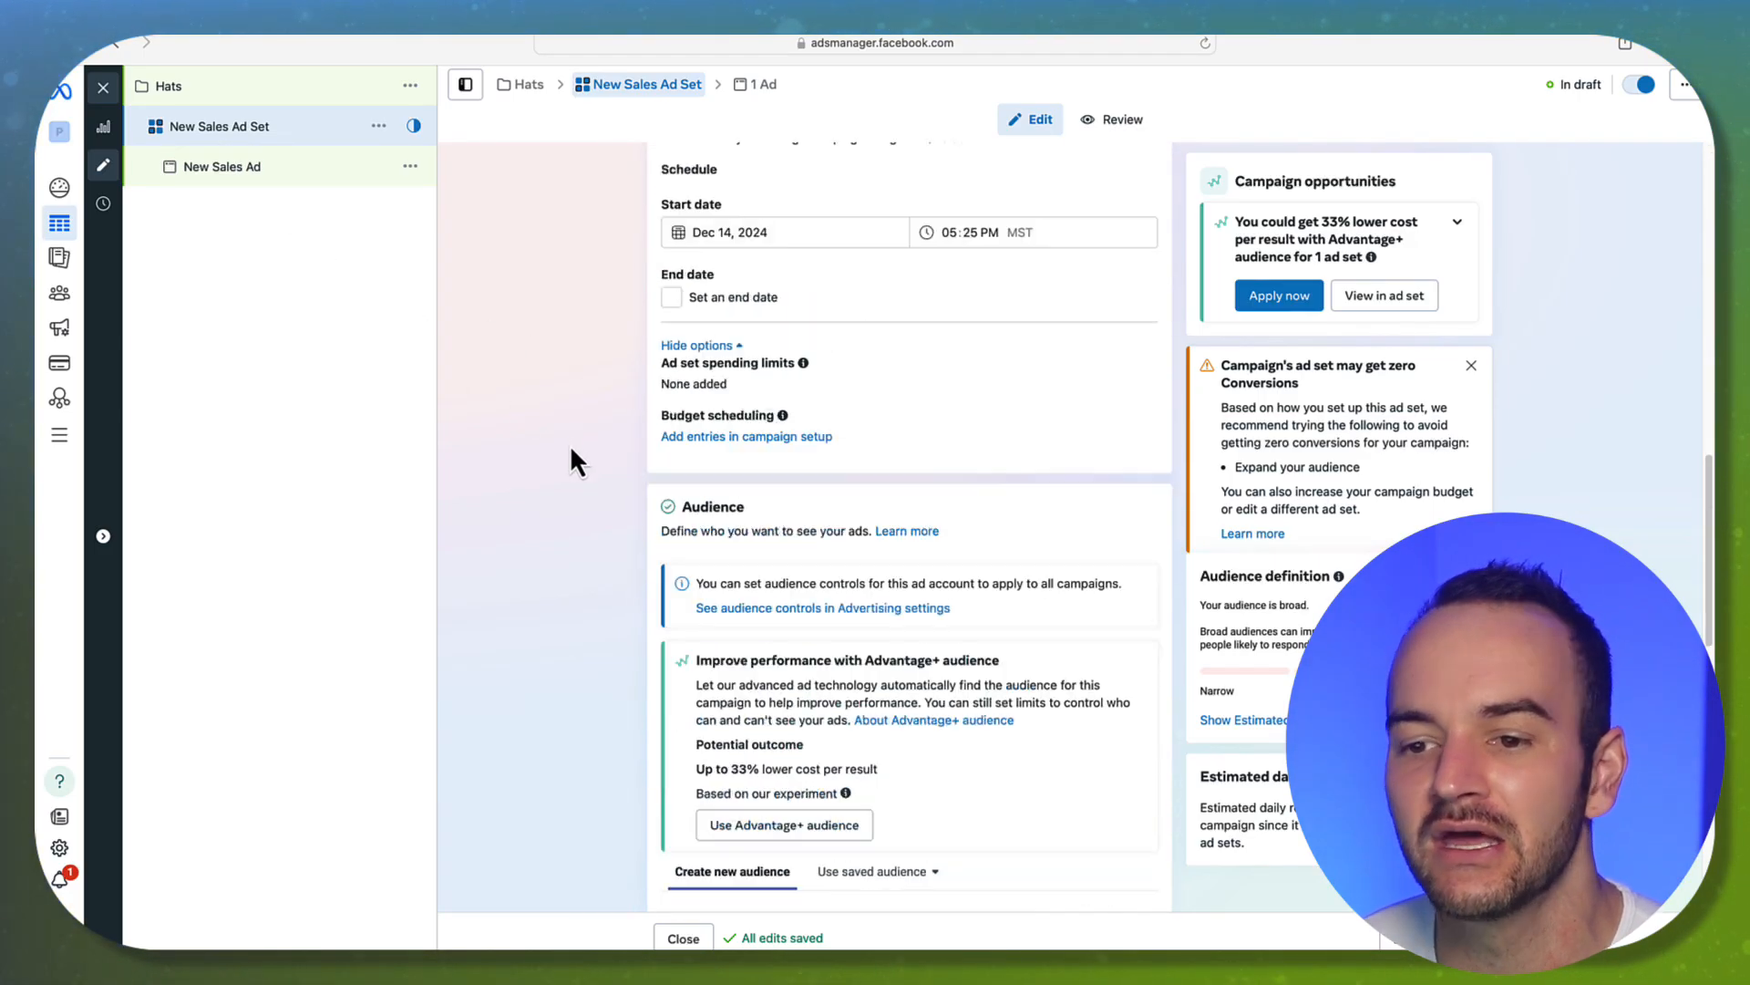
pyautogui.scroll(-4, 576, 456)
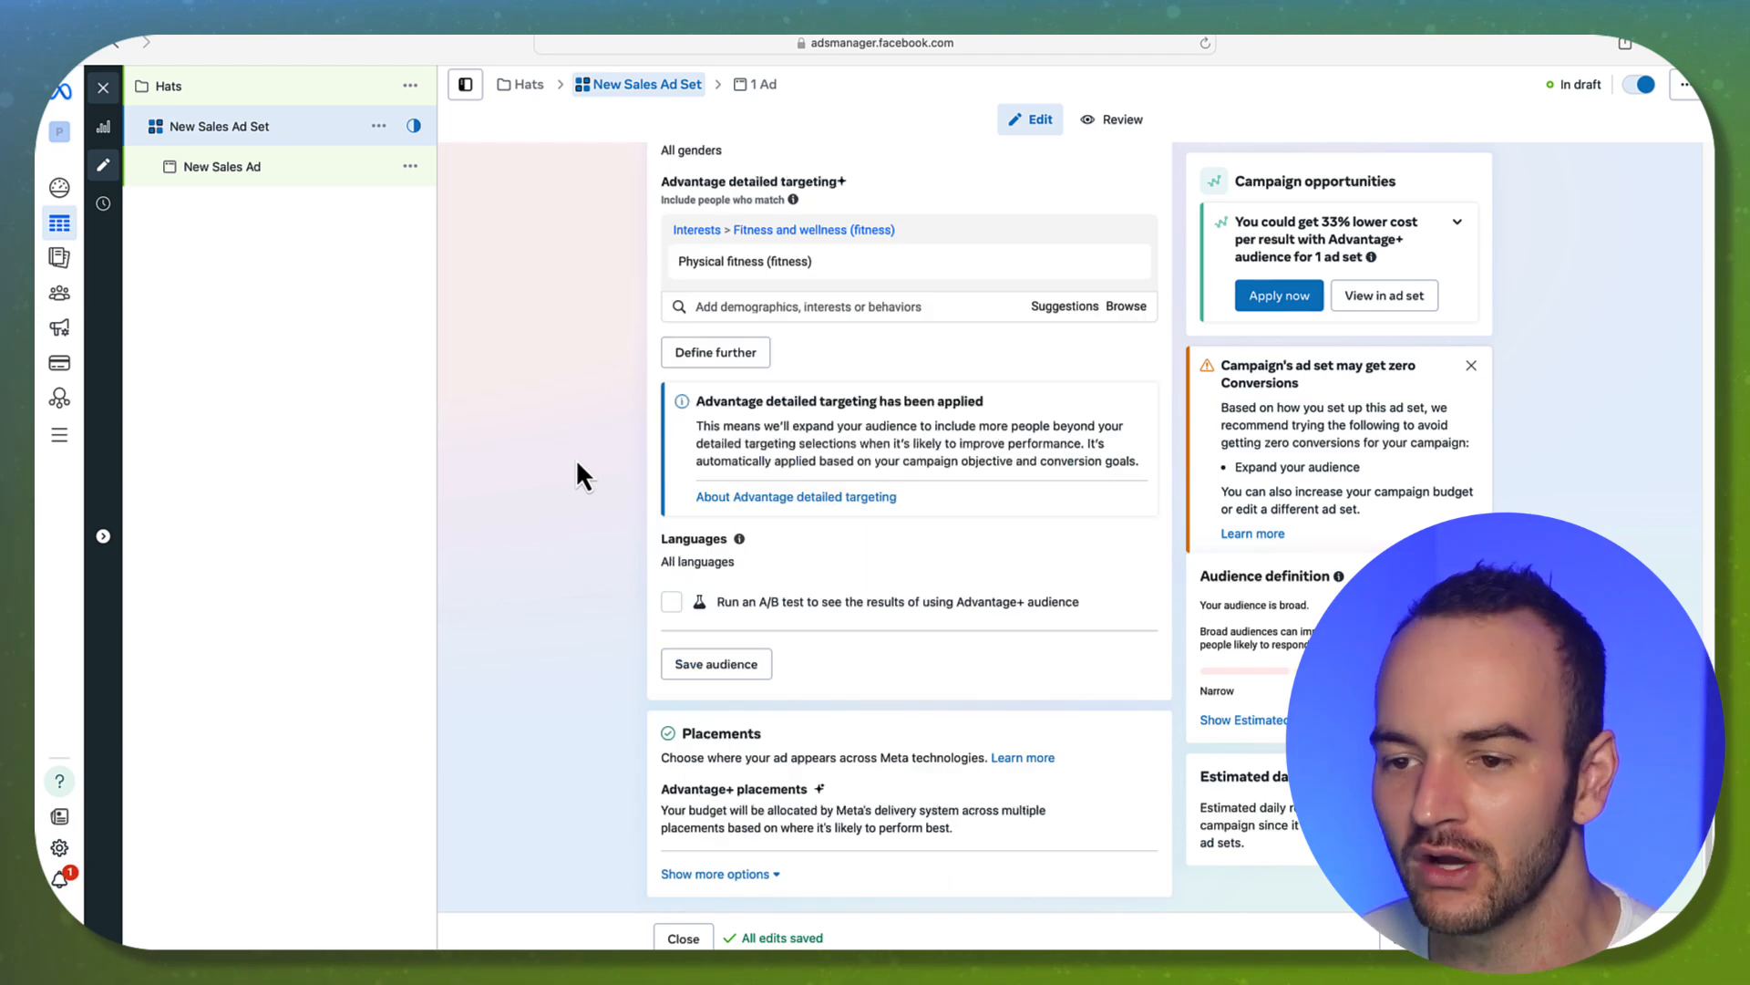
pyautogui.moveTo(1134, 255)
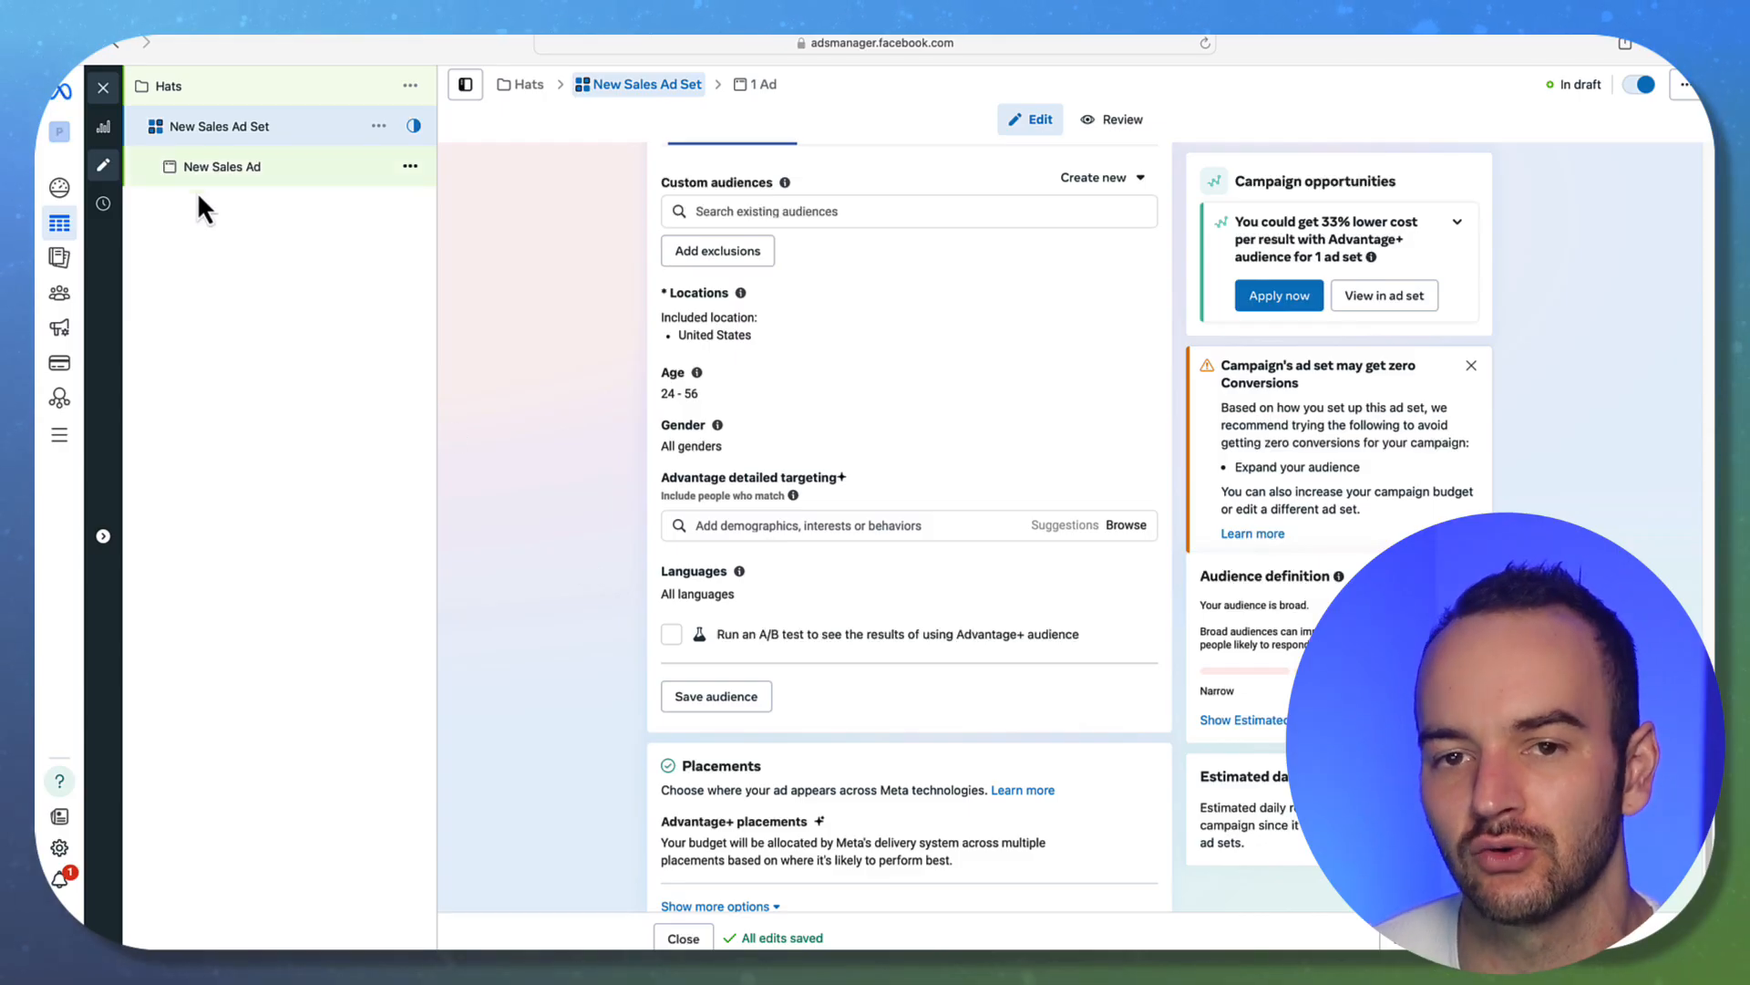
# Switch the ad set to manual placements and exclude Search results and Apps and sites.
pyautogui.scroll(-1, 676, 391)
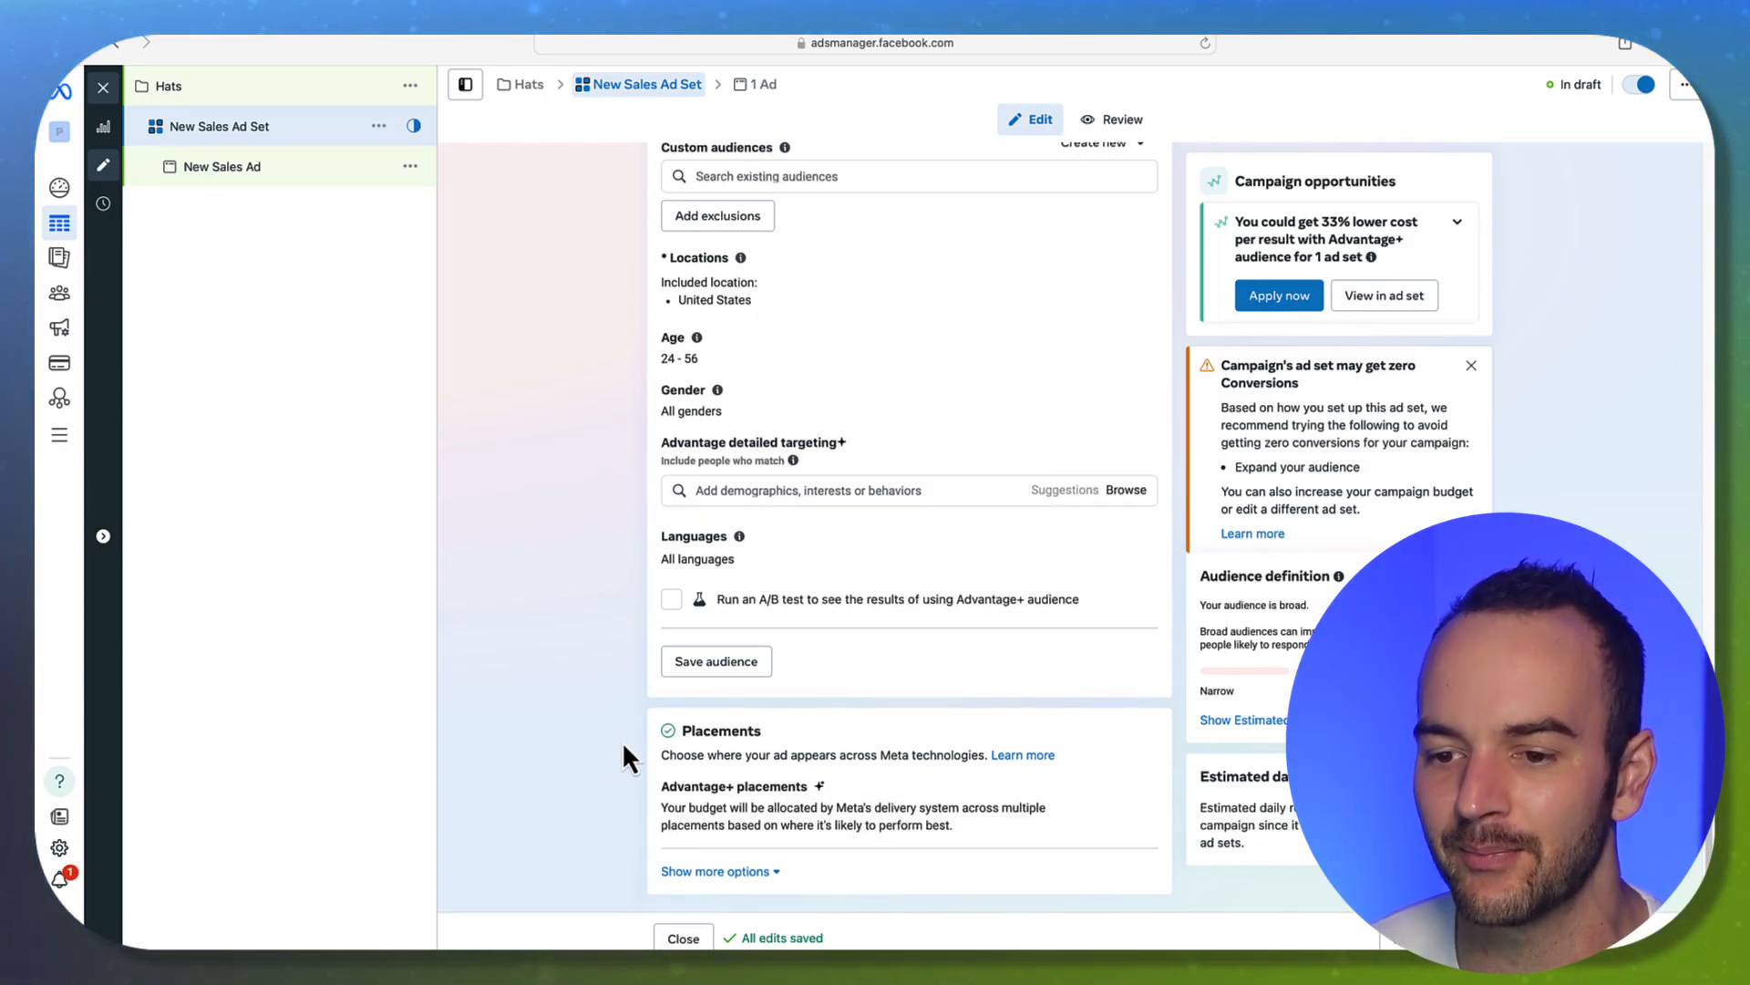
pyautogui.doubleClick(704, 729)
pyautogui.click(695, 791)
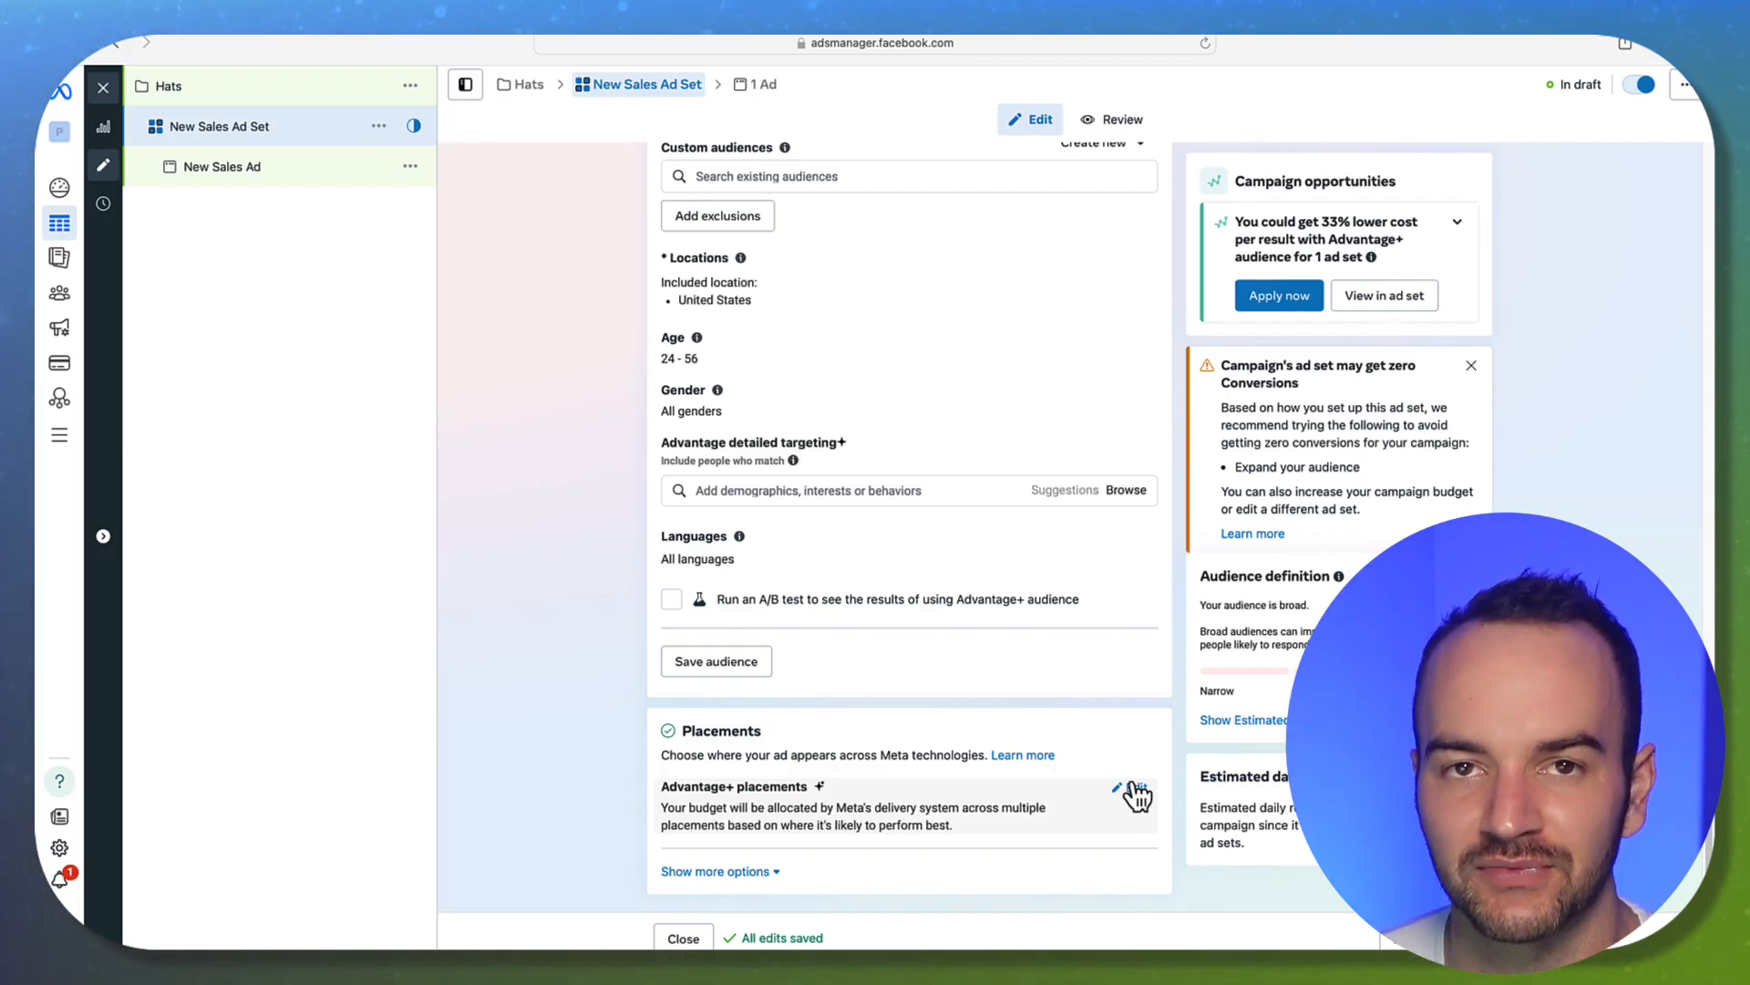
pyautogui.click(1135, 788)
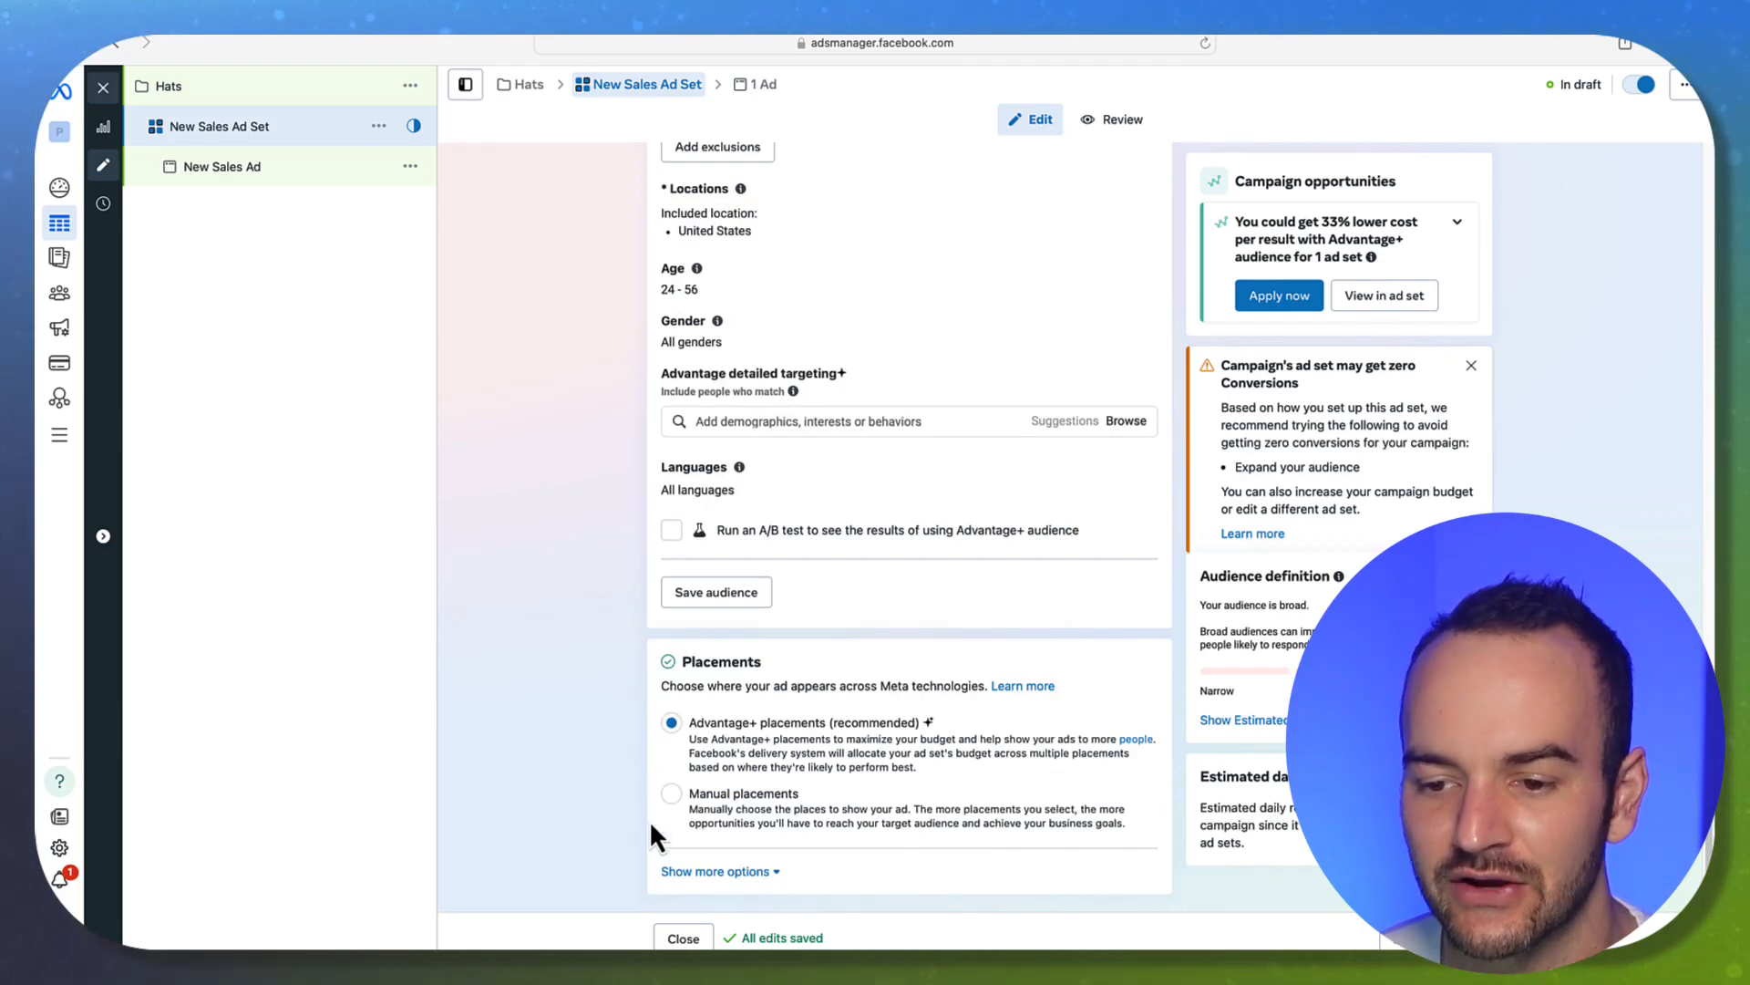
pyautogui.click(671, 793)
pyautogui.scroll(-8, 813, 757)
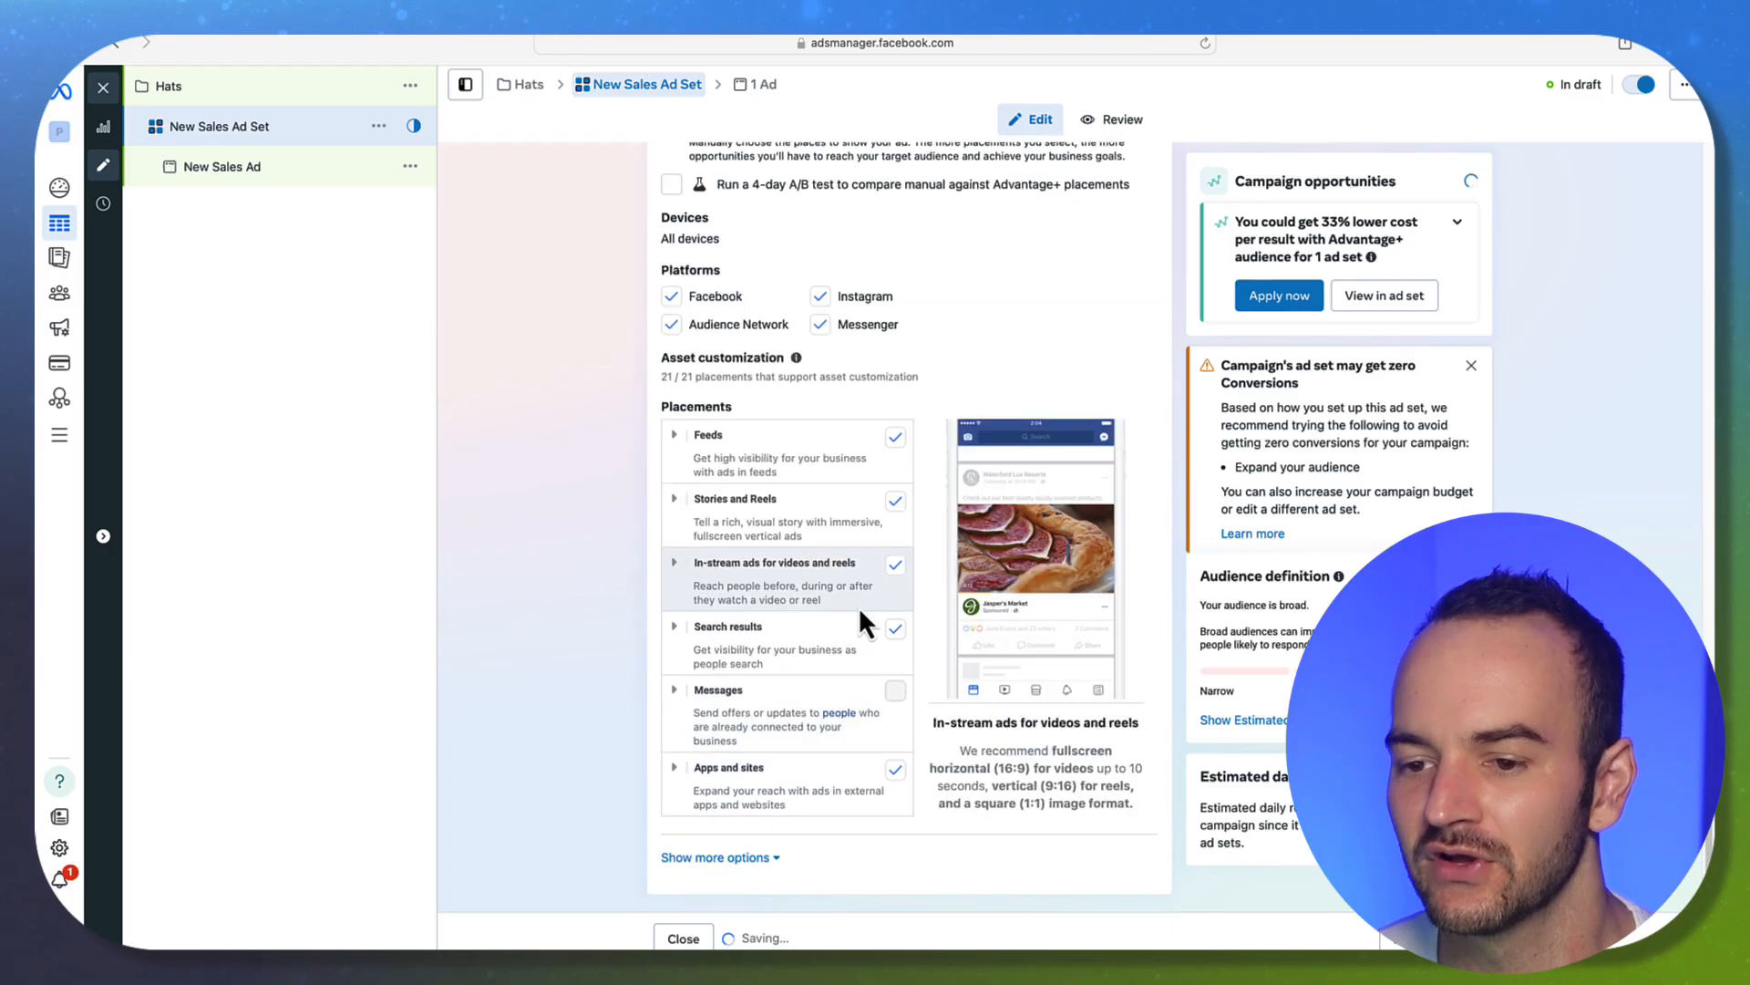
pyautogui.click(900, 638)
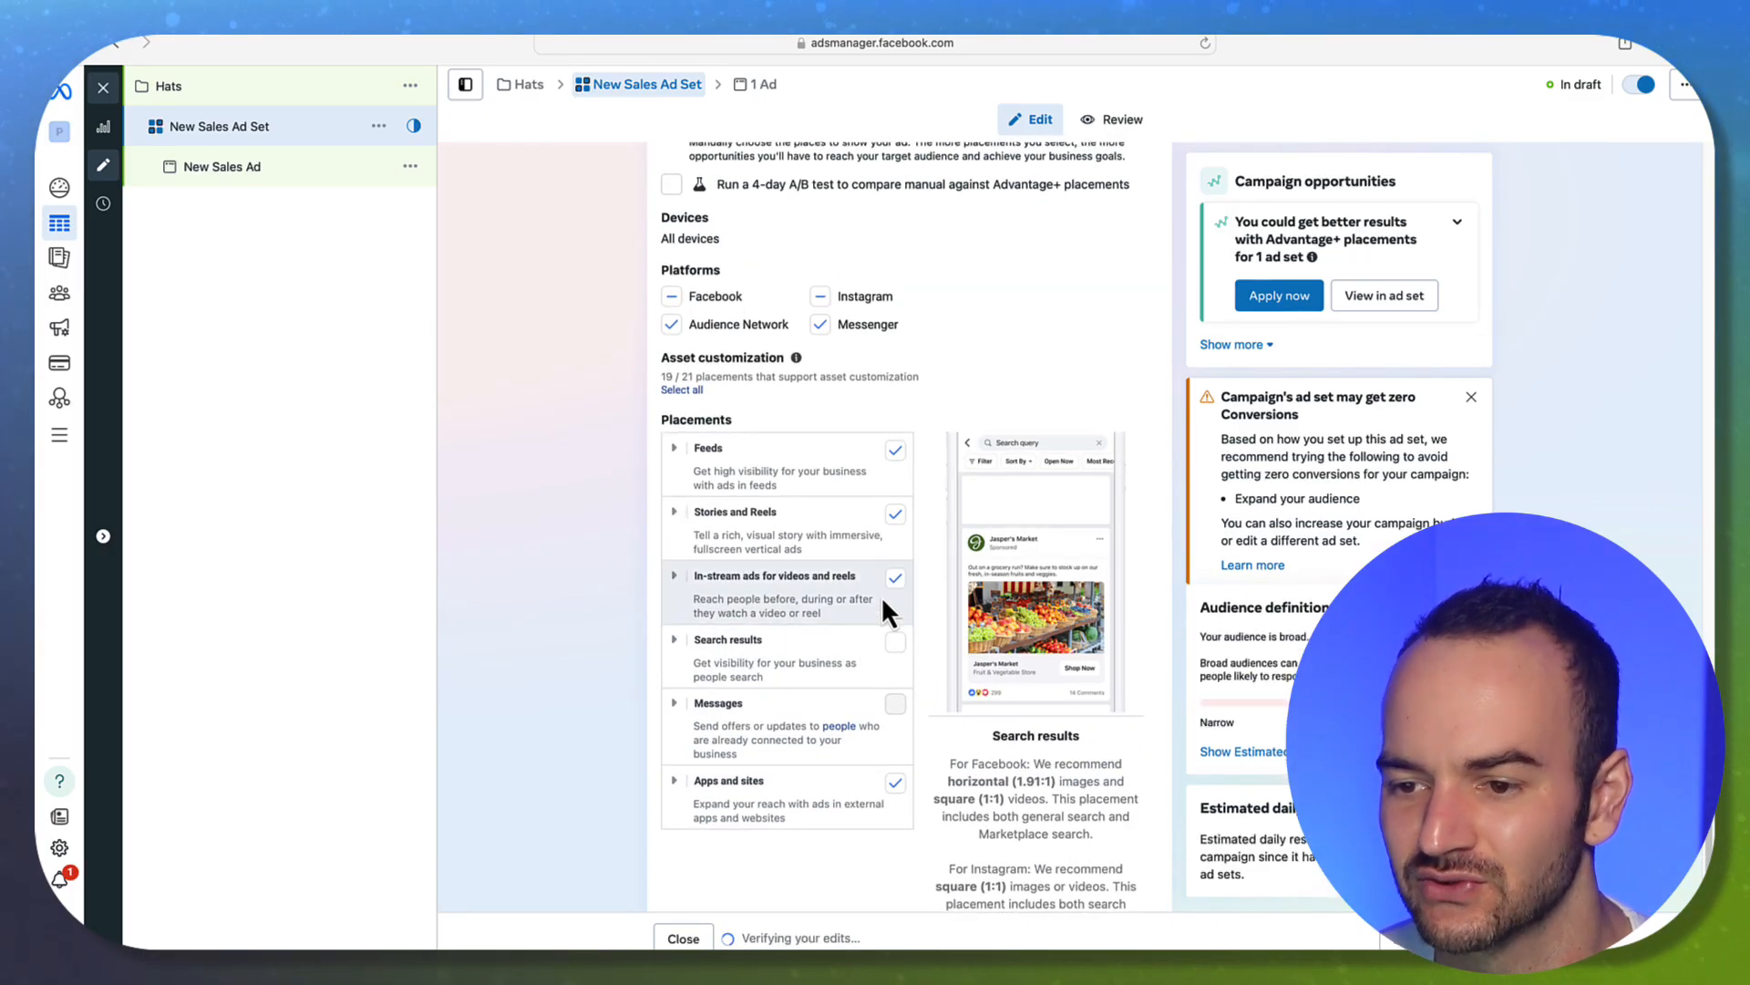
pyautogui.click(894, 783)
# Switch the ad set back to Advantage+ placements (recommended).
pyautogui.scroll(2, 856, 388)
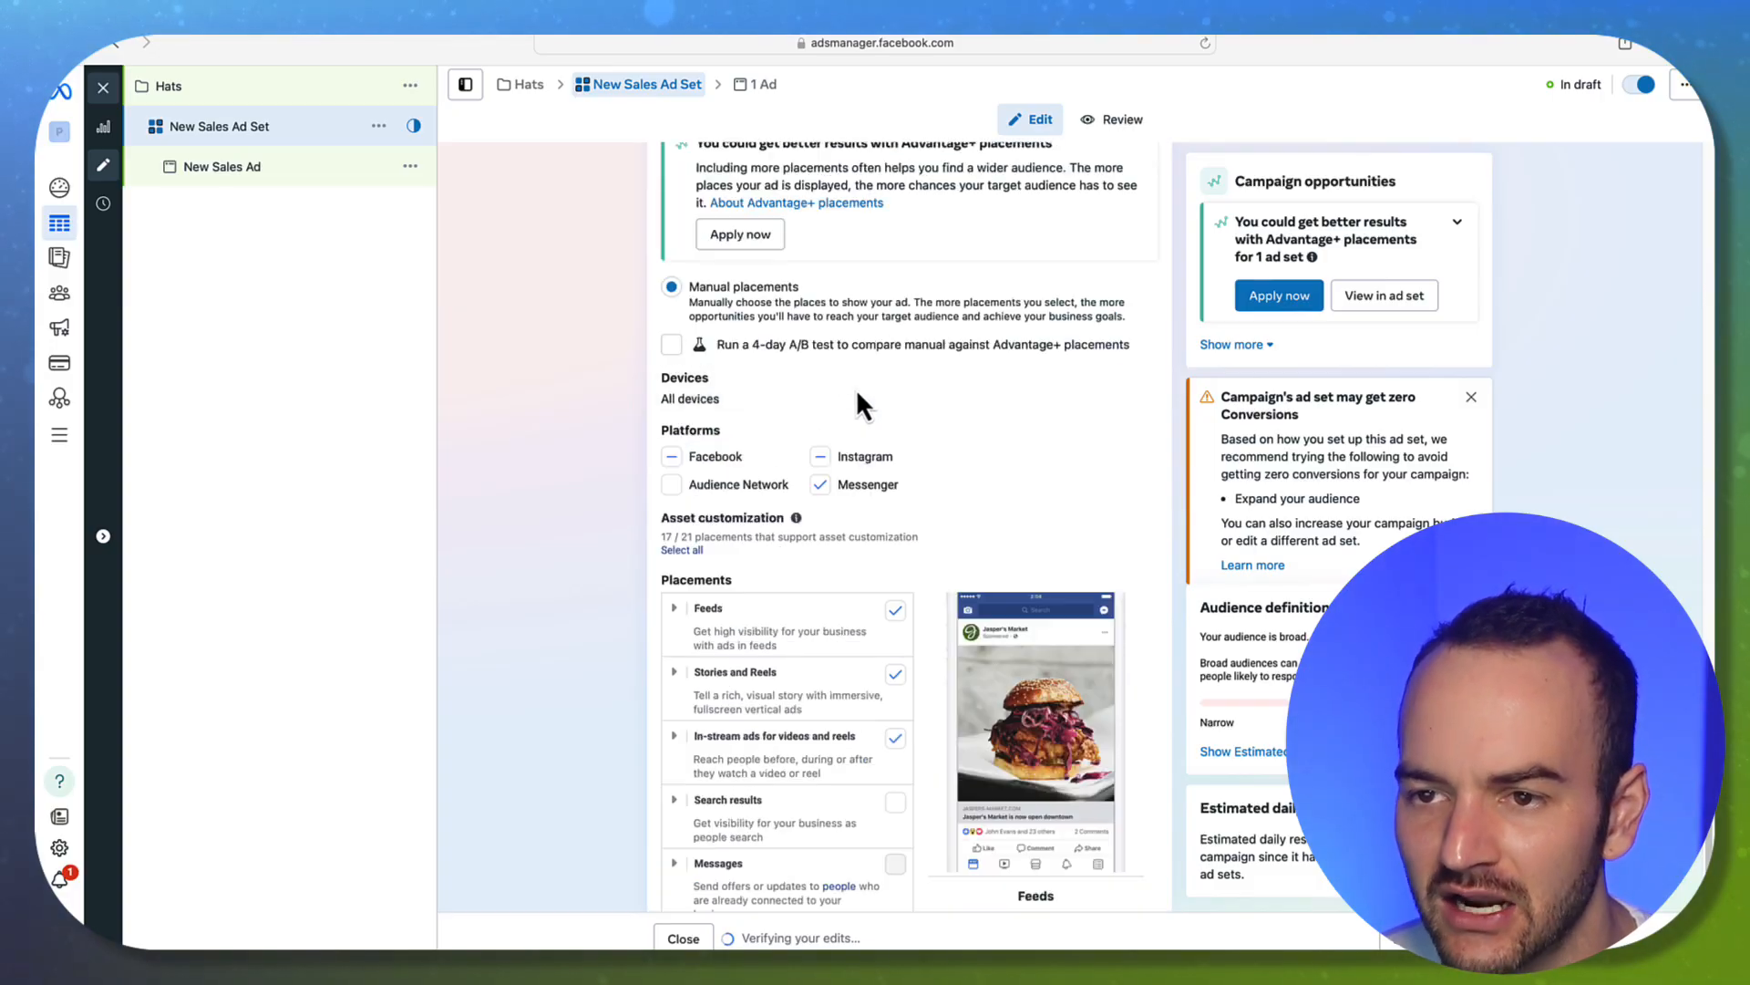
pyautogui.scroll(3, 856, 392)
pyautogui.click(686, 301)
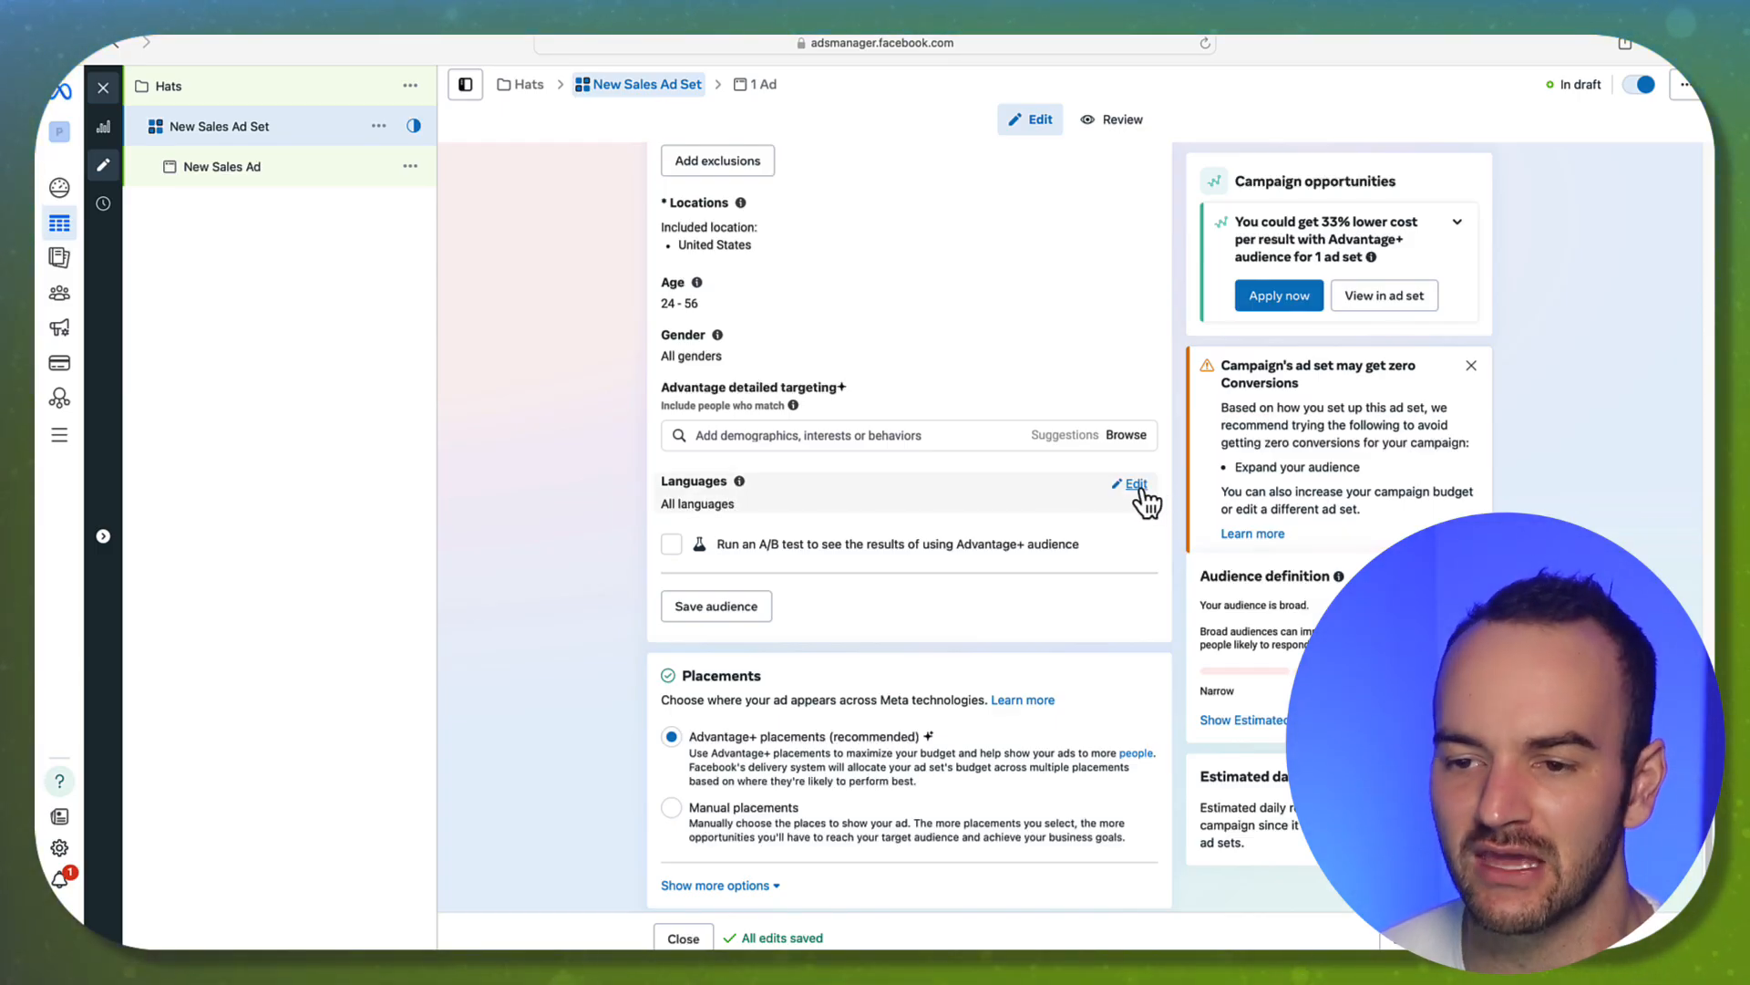
# Open the audience's Languages setting for editing.
pyautogui.click(1136, 484)
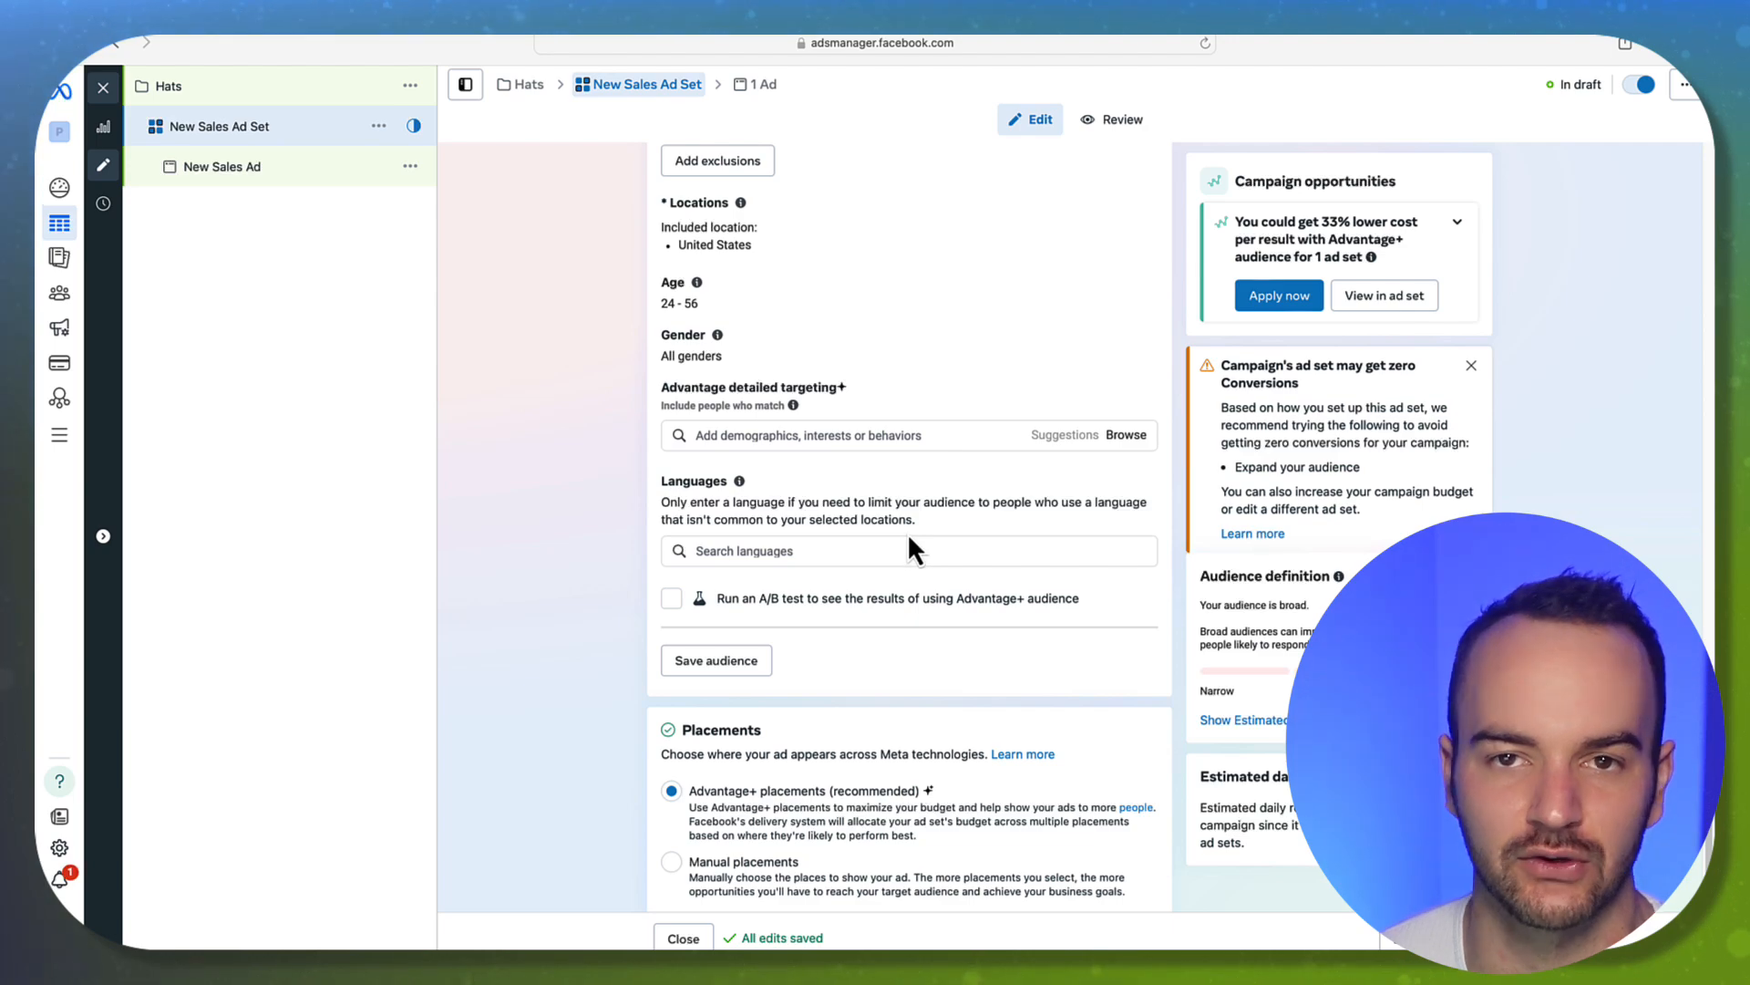
# Rename the ad set as Open Targeting.
pyautogui.scroll(15, 642, 589)
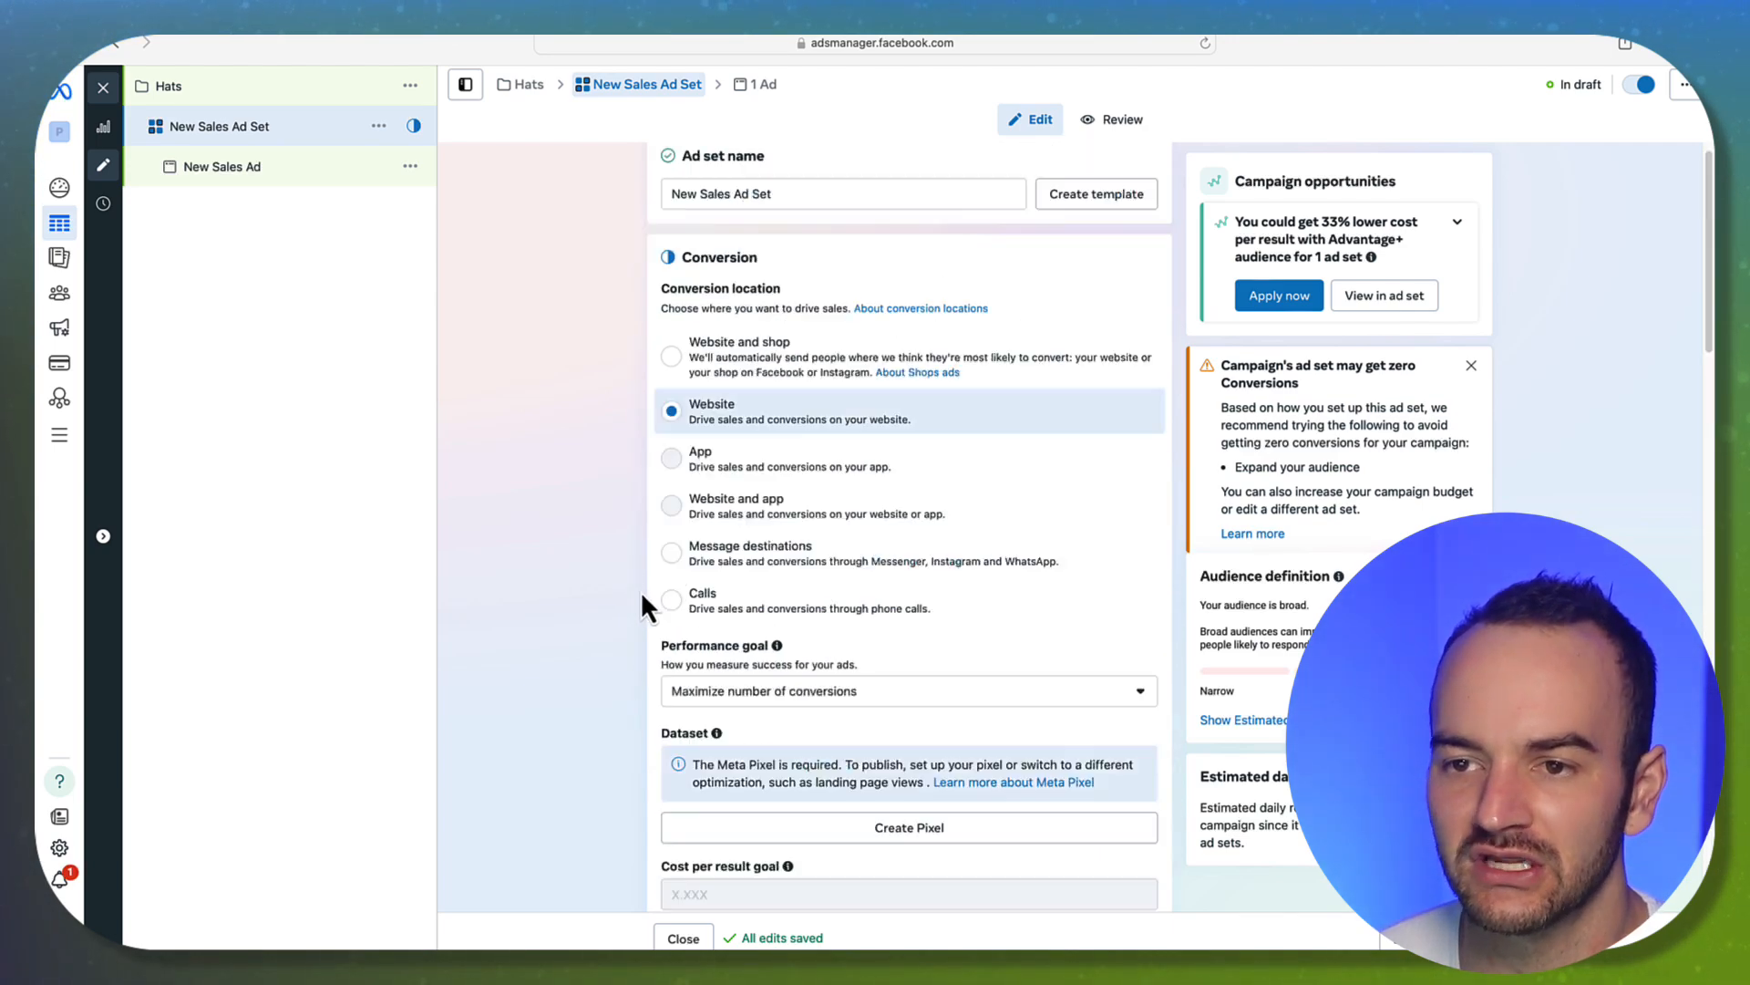
pyautogui.scroll(-5, 655, 436)
pyautogui.scroll(5, 654, 435)
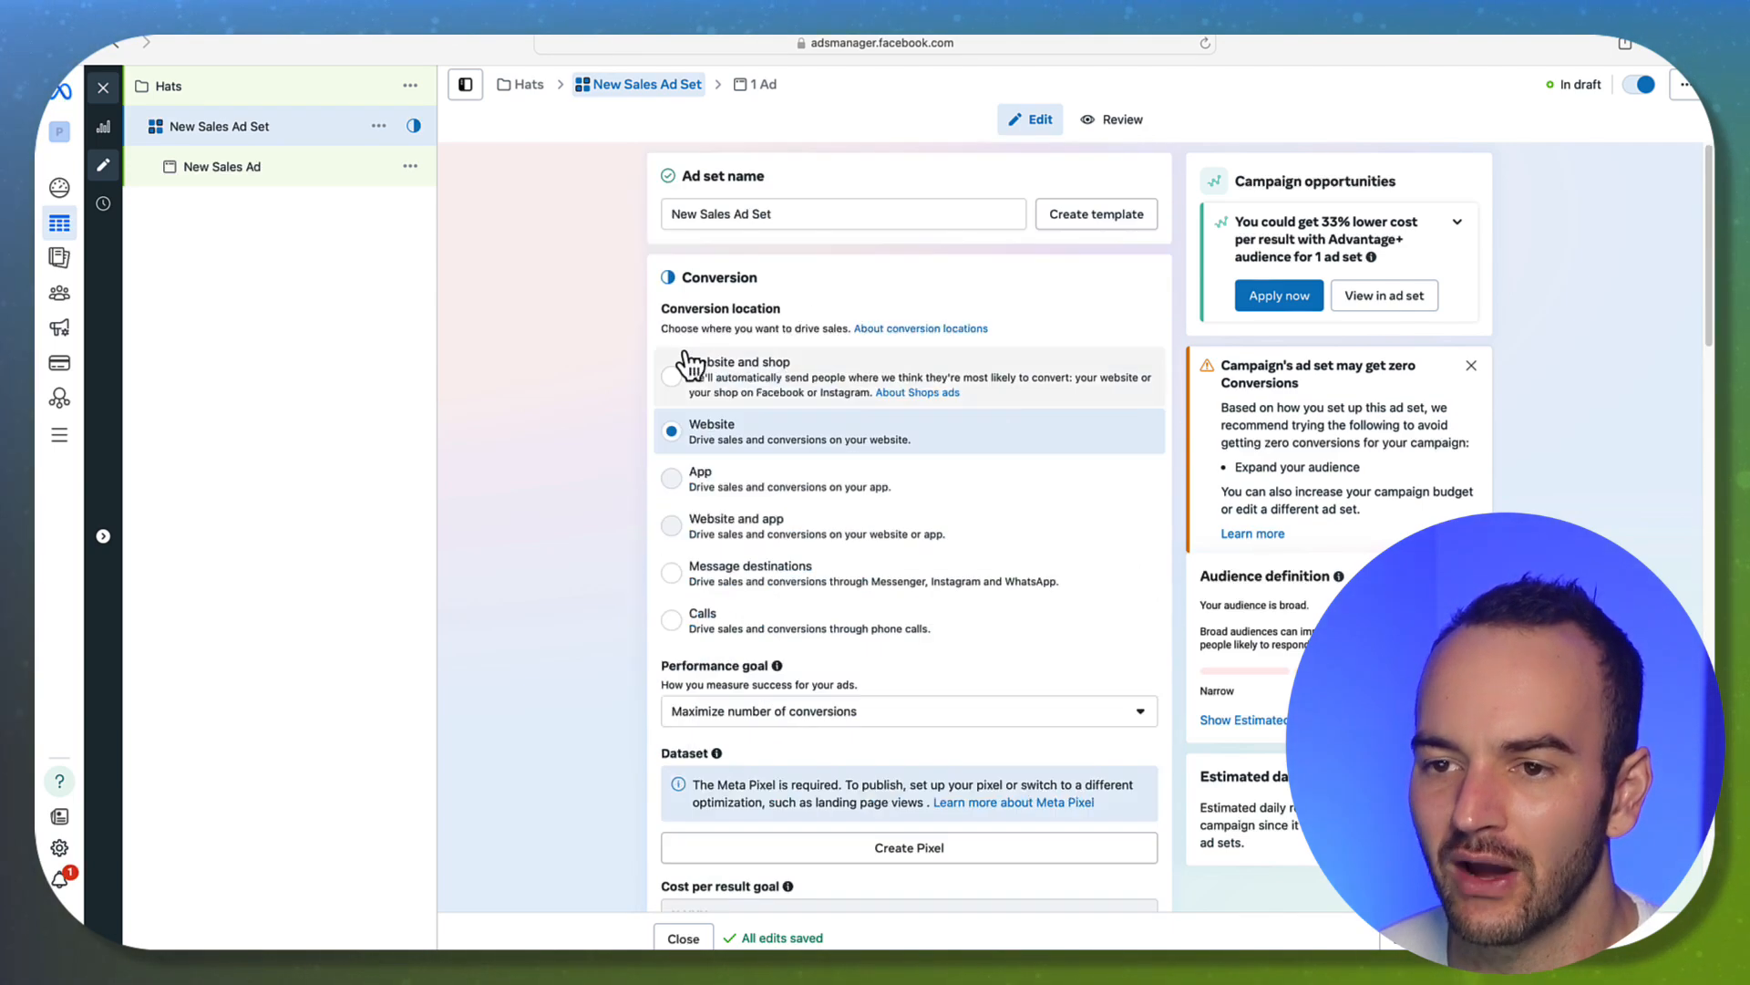
pyautogui.tripleClick(799, 216)
pyautogui.write('Open')
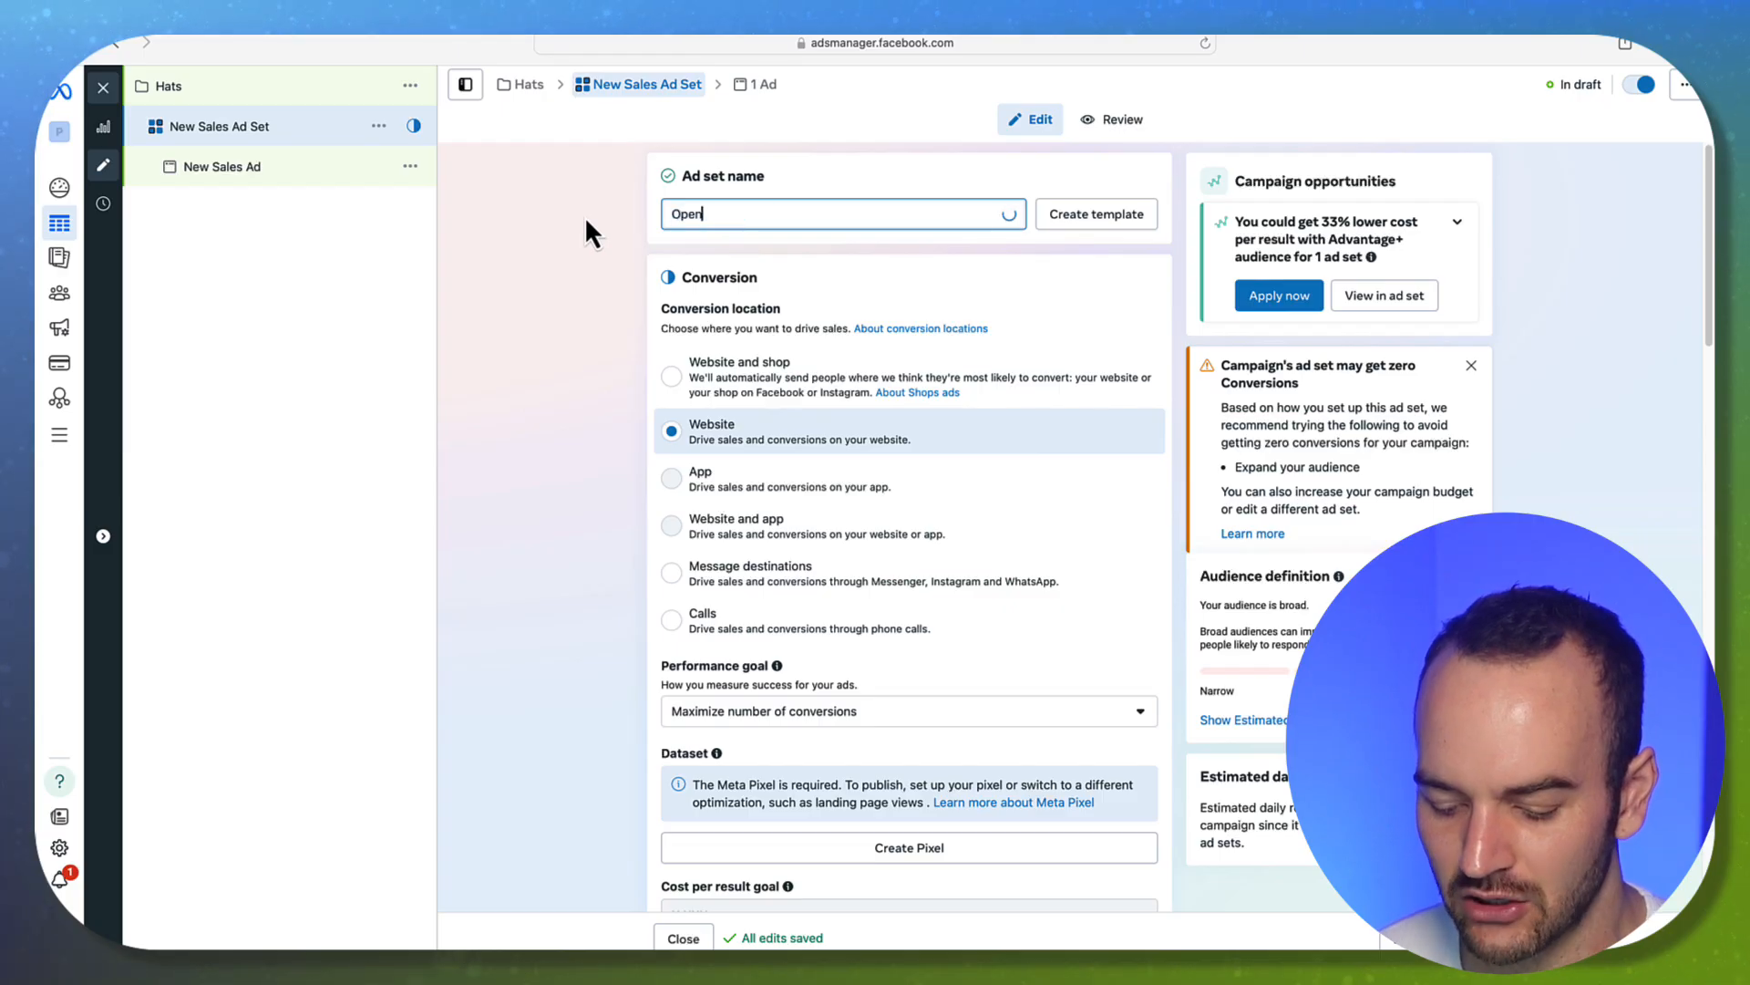
pyautogui.write(' Targetin')
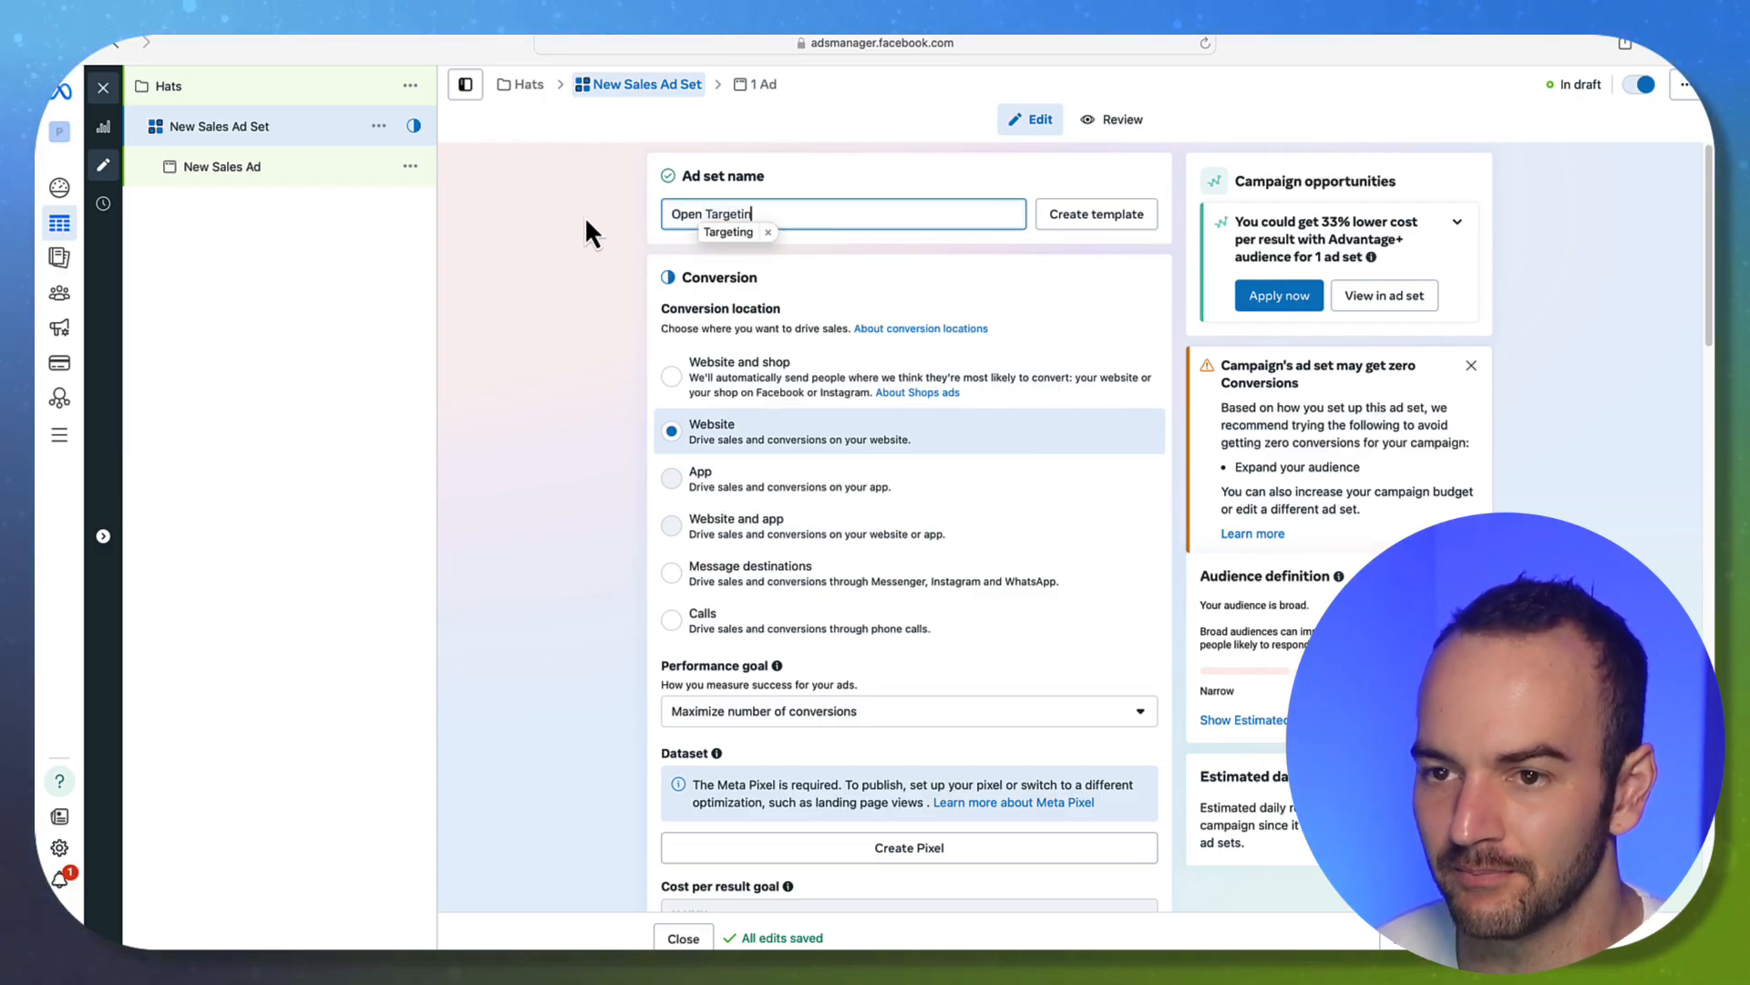
pyautogui.write('g')
# Extend the ad set name with country and age range to read Open Targeting - US - 24-56.
pyautogui.scroll(-15, 594, 286)
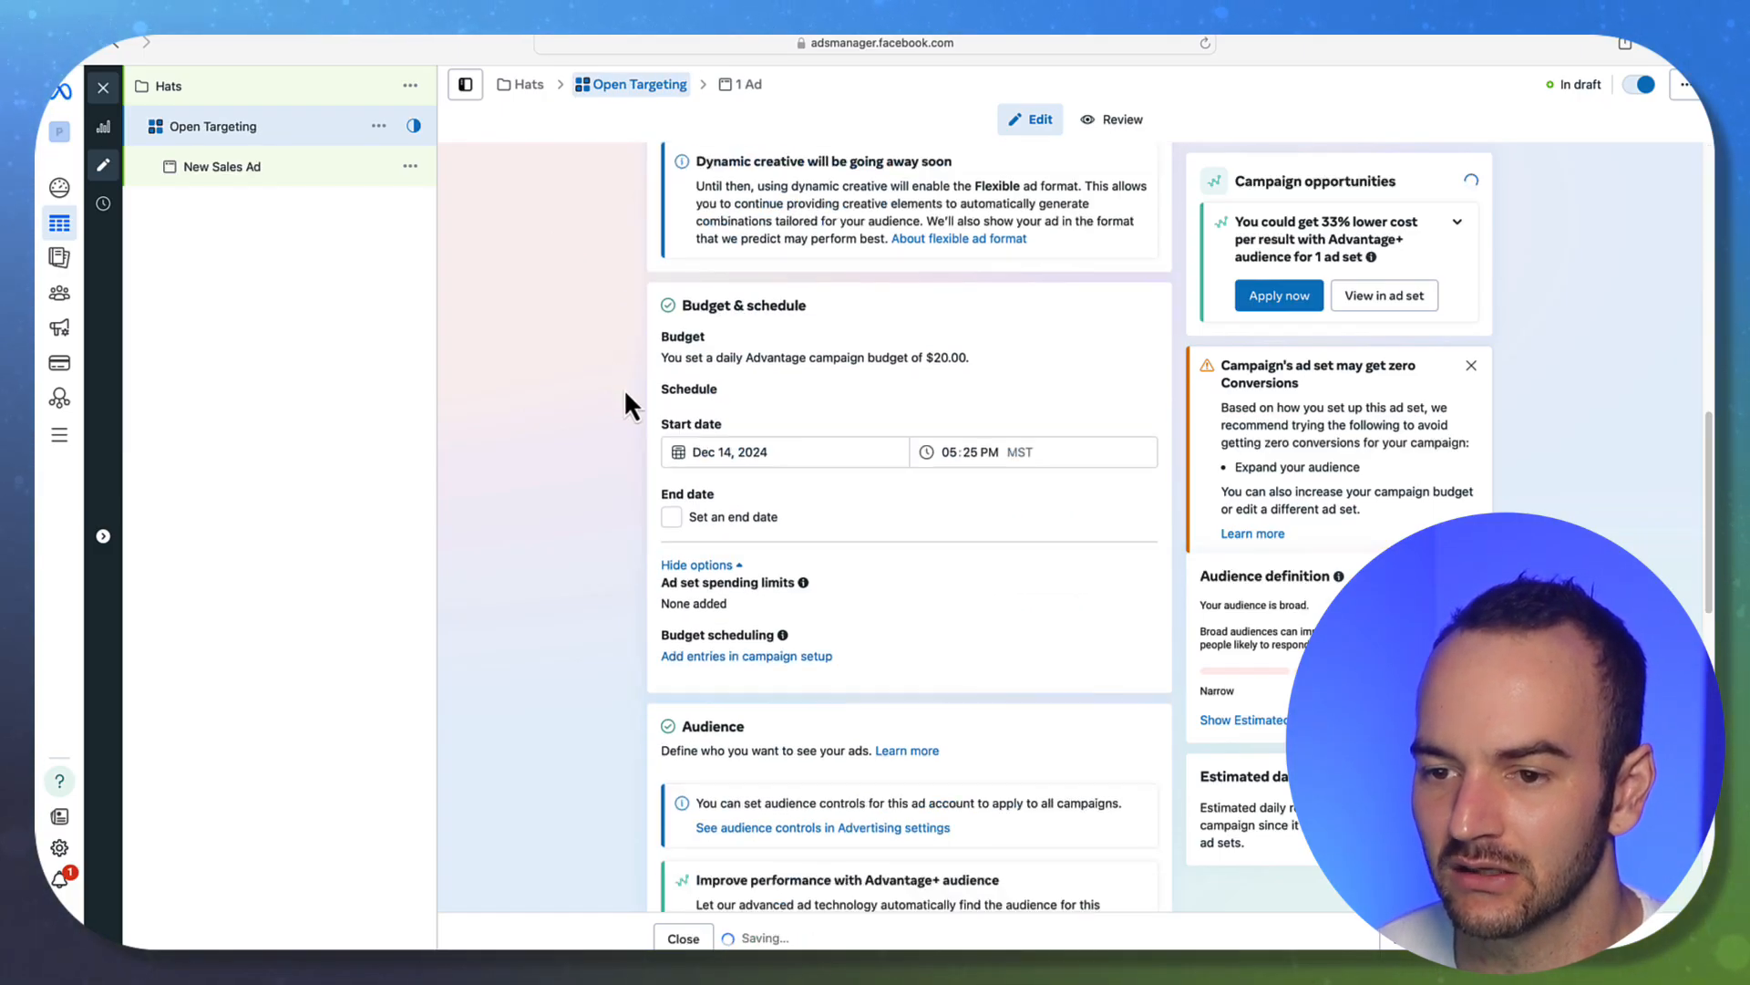
pyautogui.scroll(15, 739, 467)
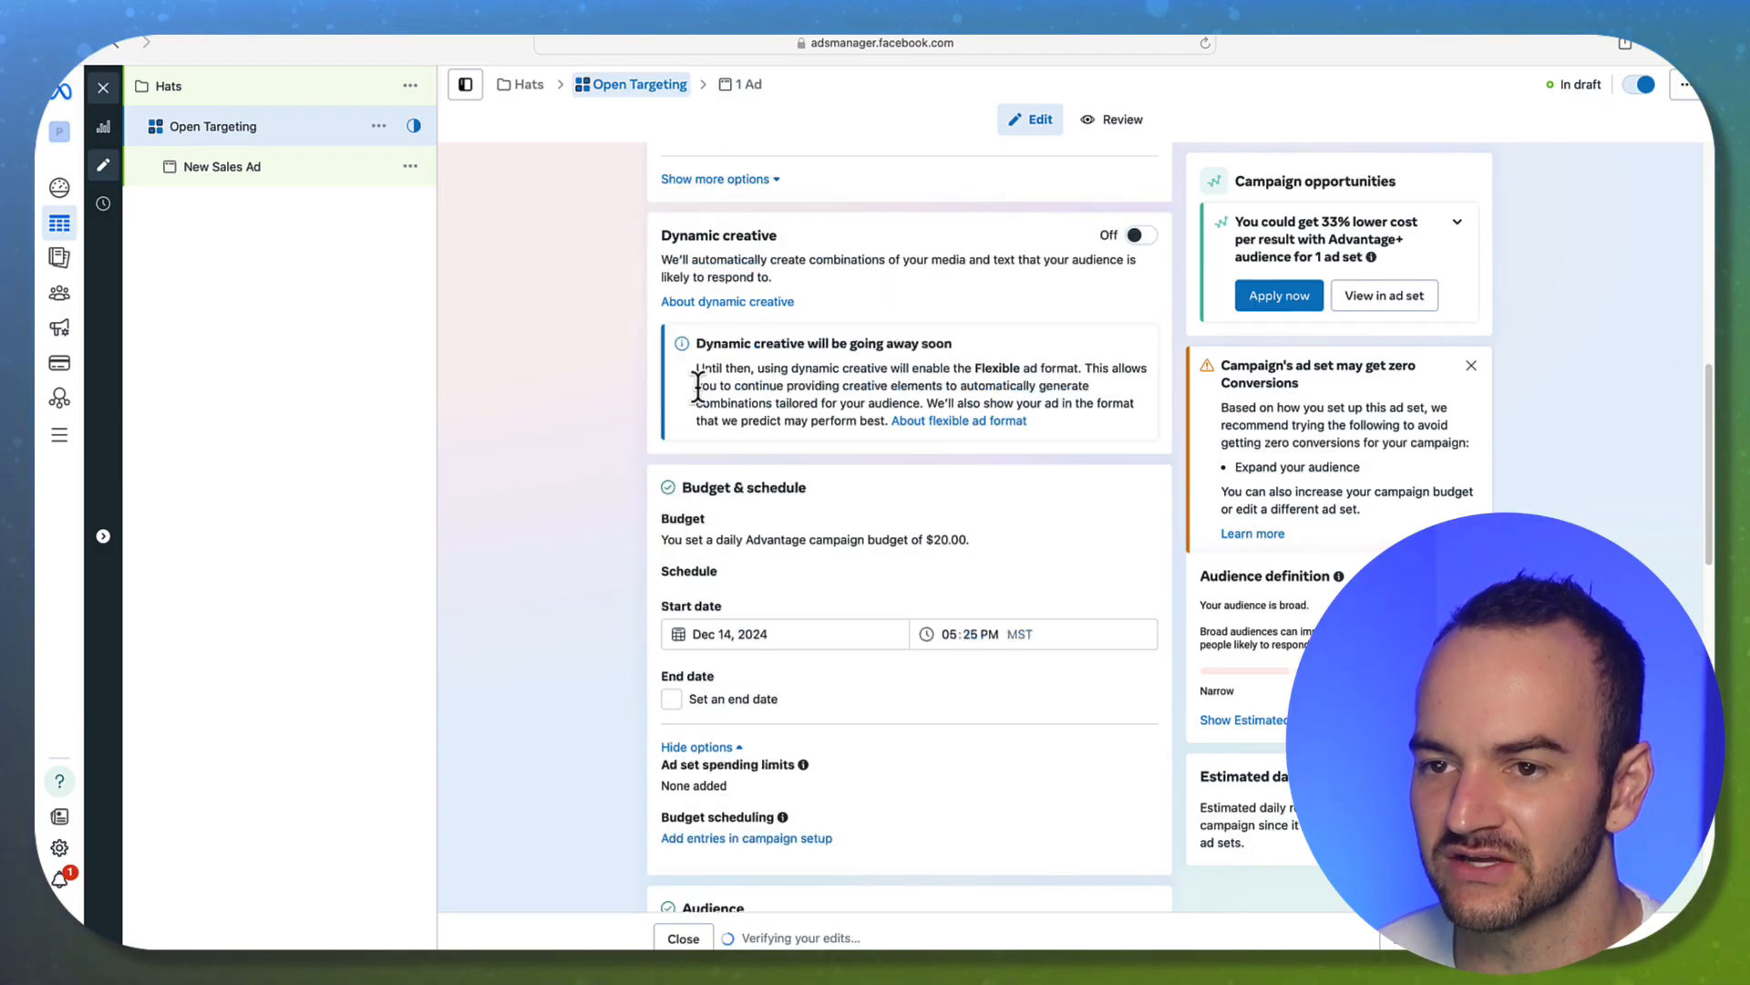
pyautogui.click(791, 213)
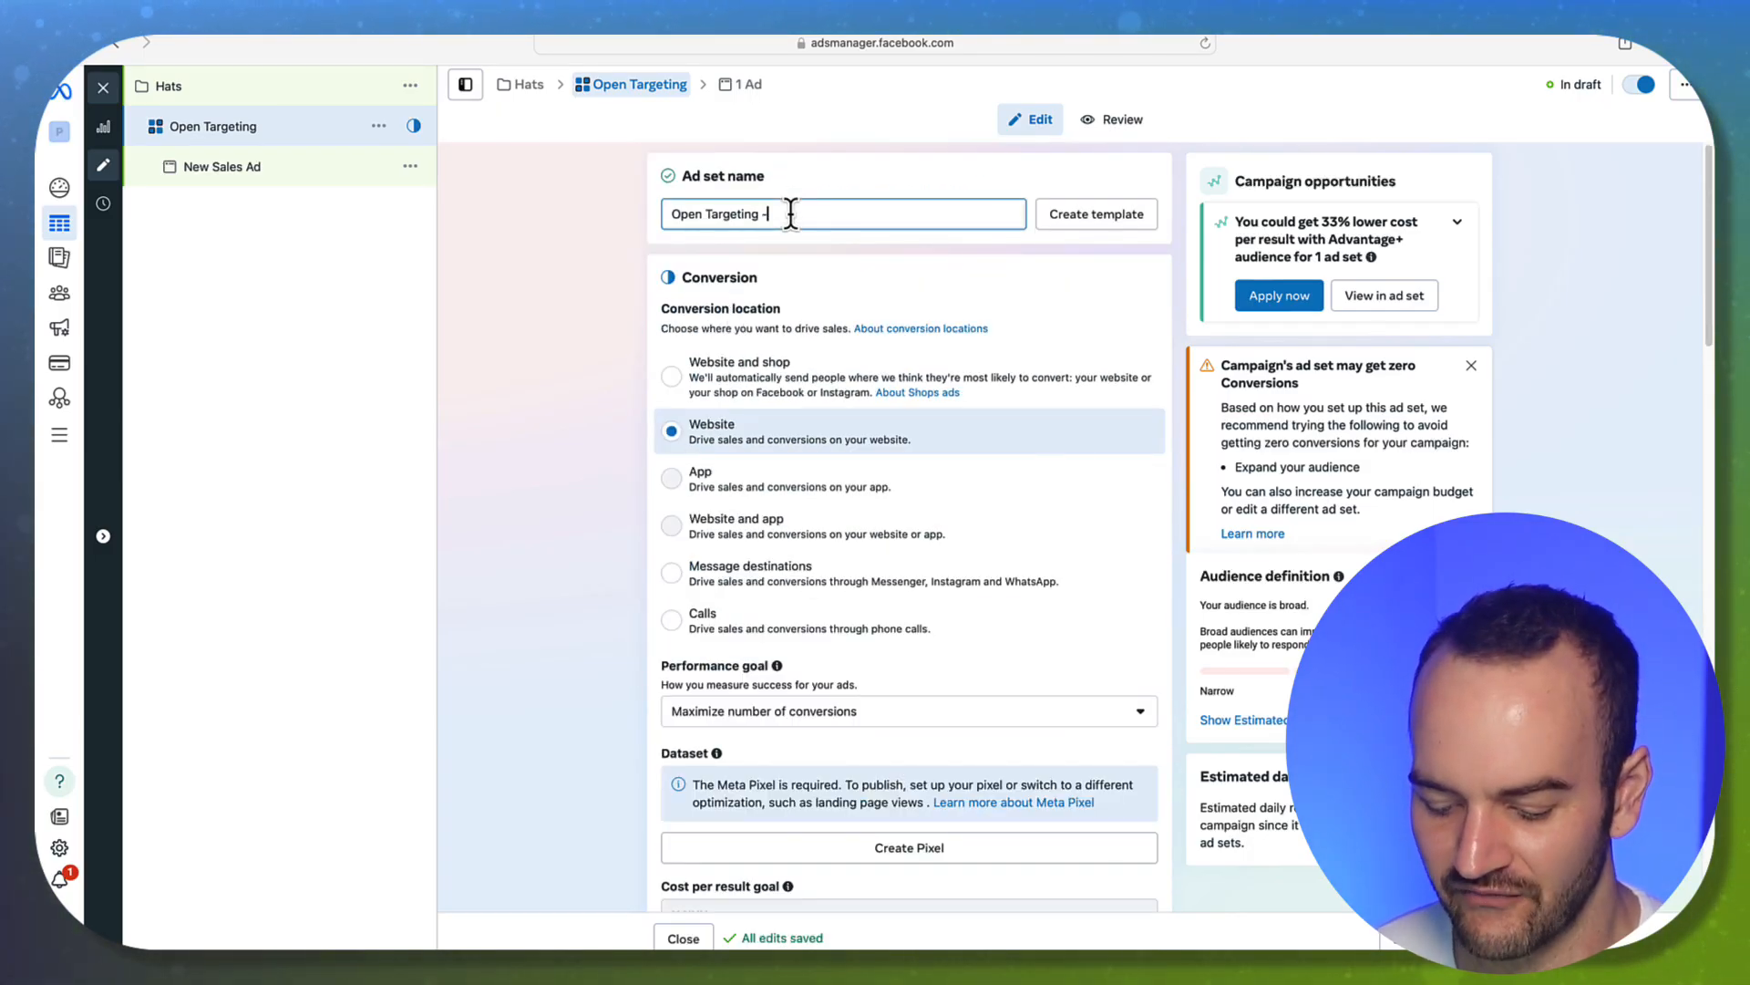
pyautogui.write('- US - 24-56')
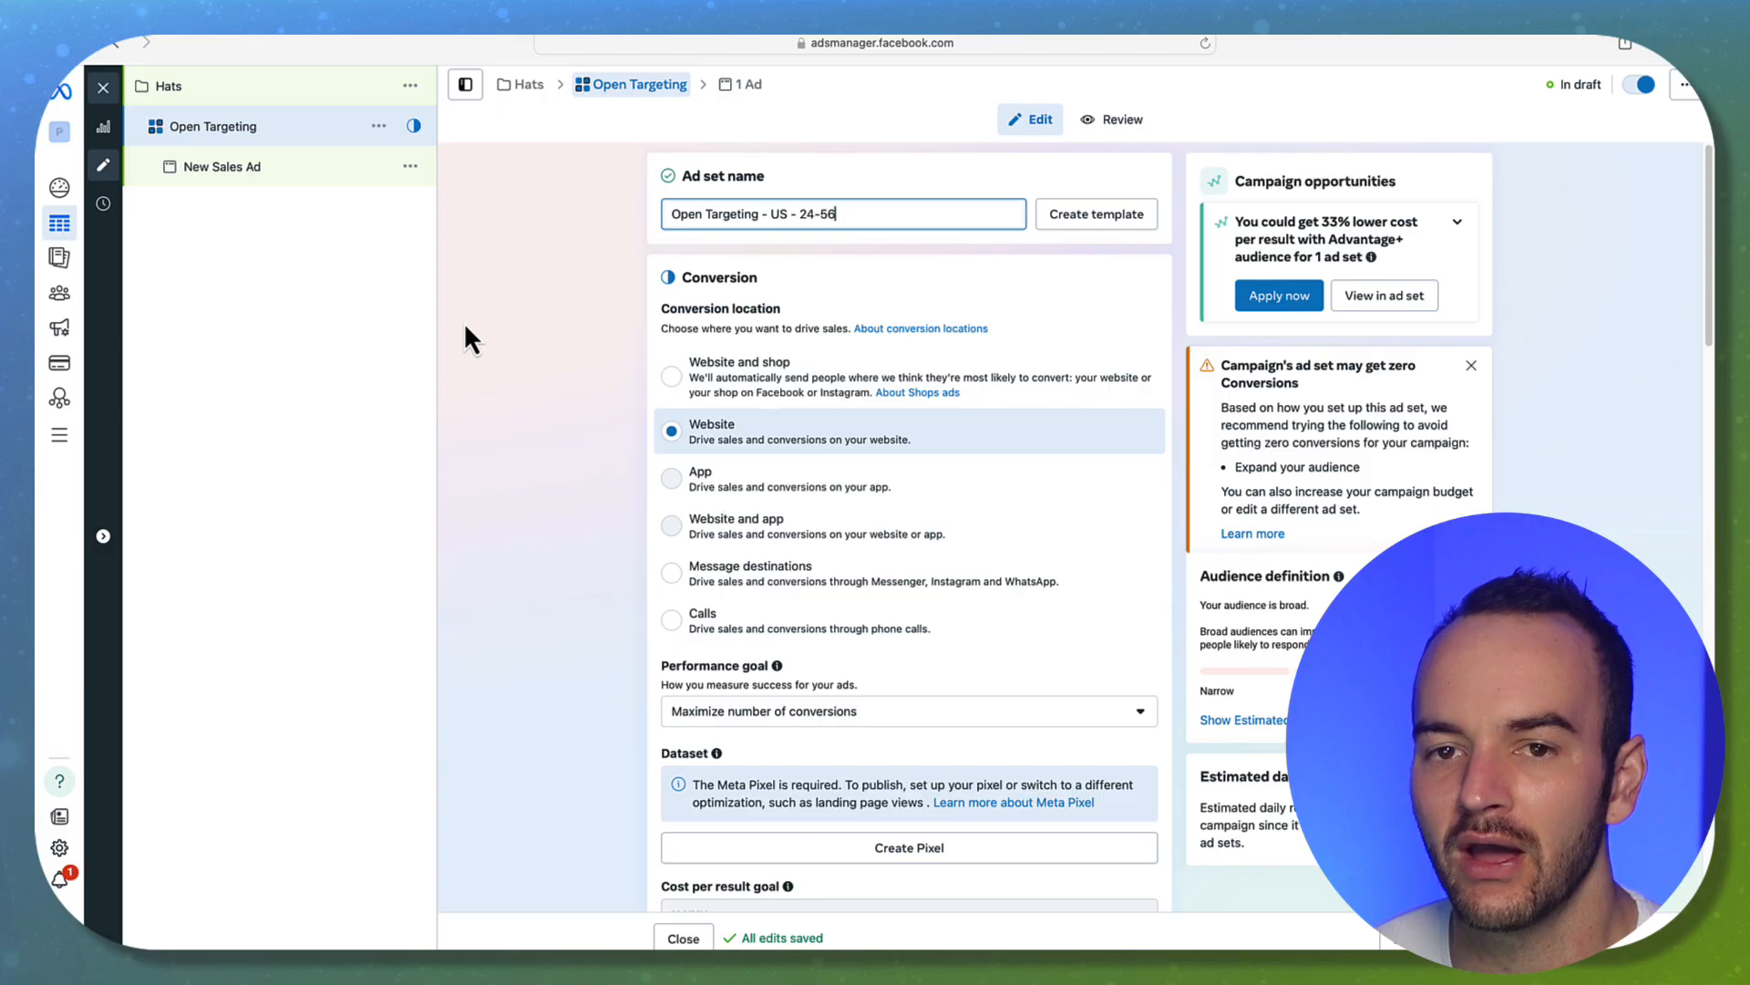
pyautogui.click(396, 267)
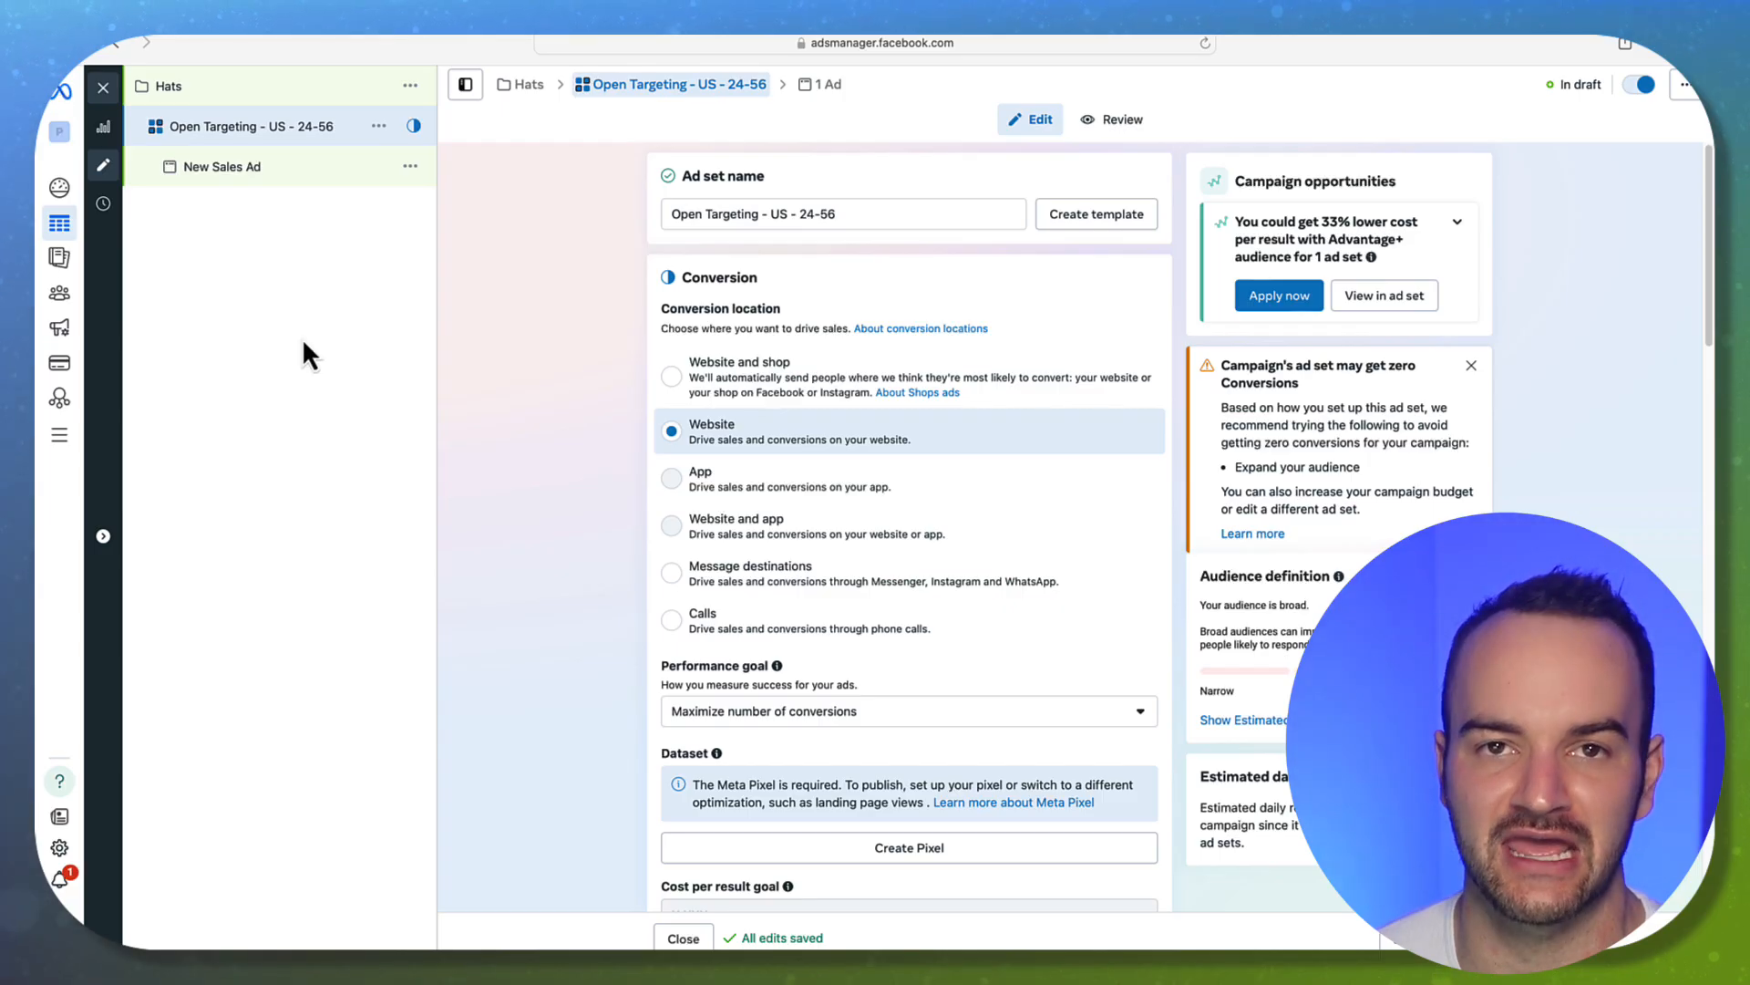
pyautogui.moveTo(672, 215); pyautogui.dragTo(969, 212)
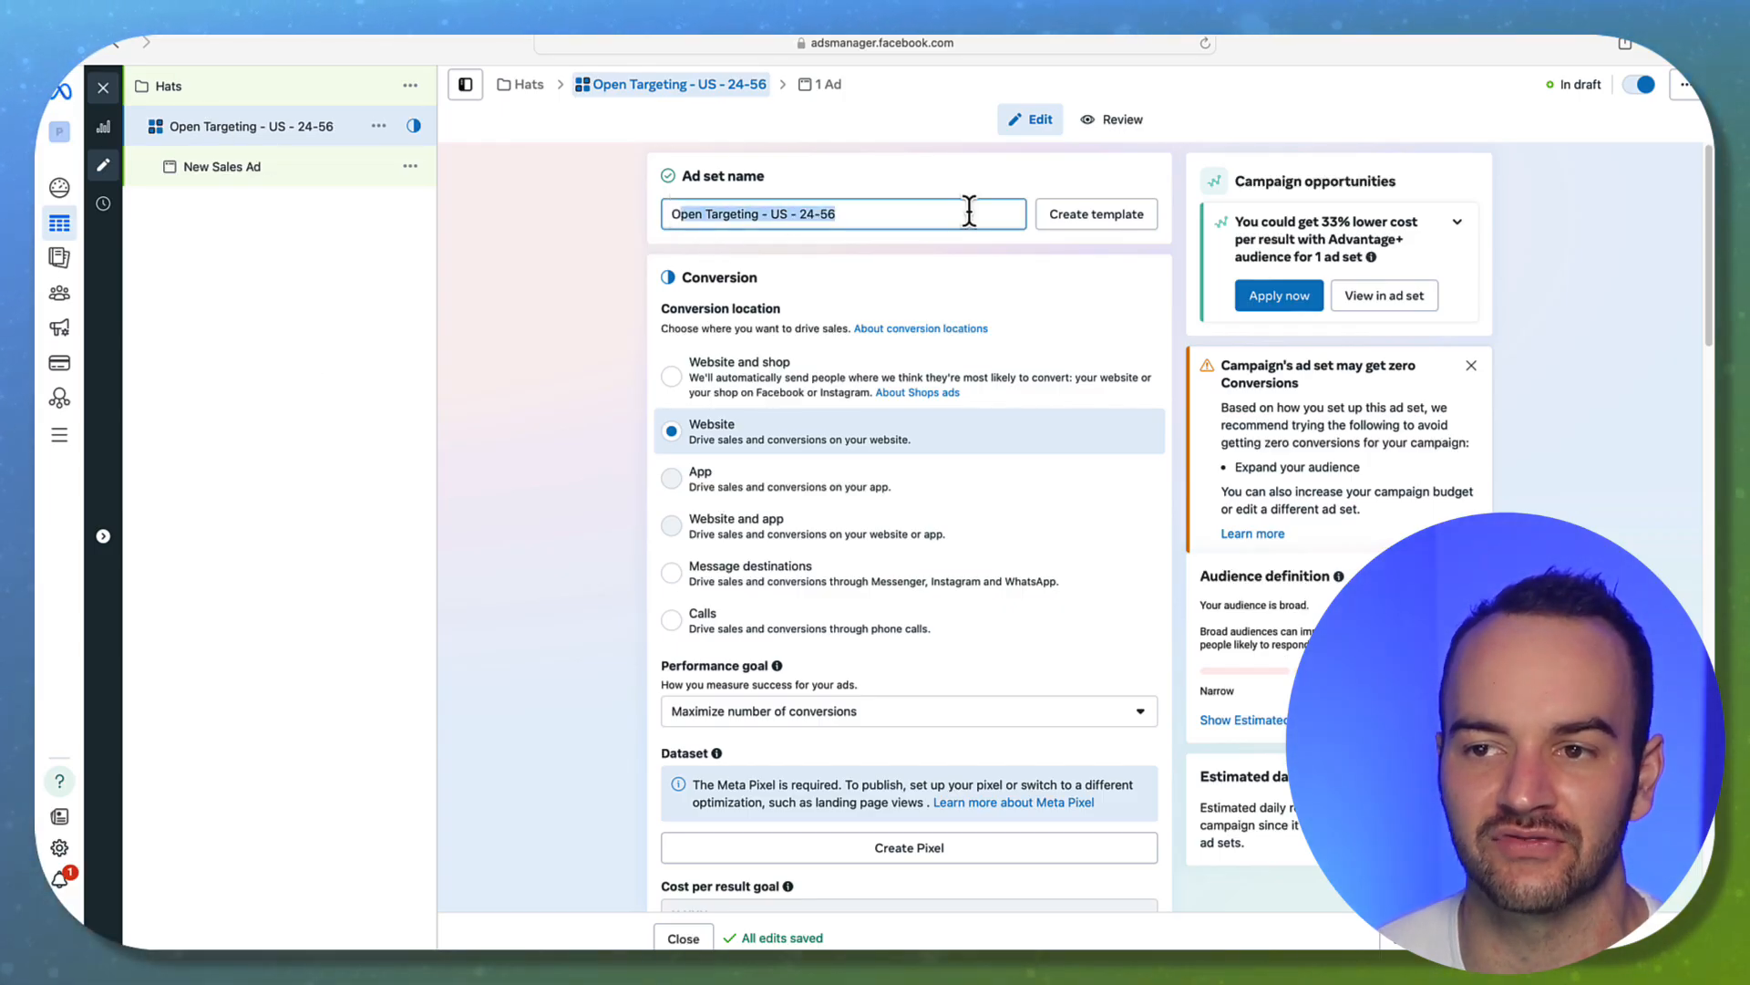
pyautogui.click(583, 239)
pyautogui.click(715, 213)
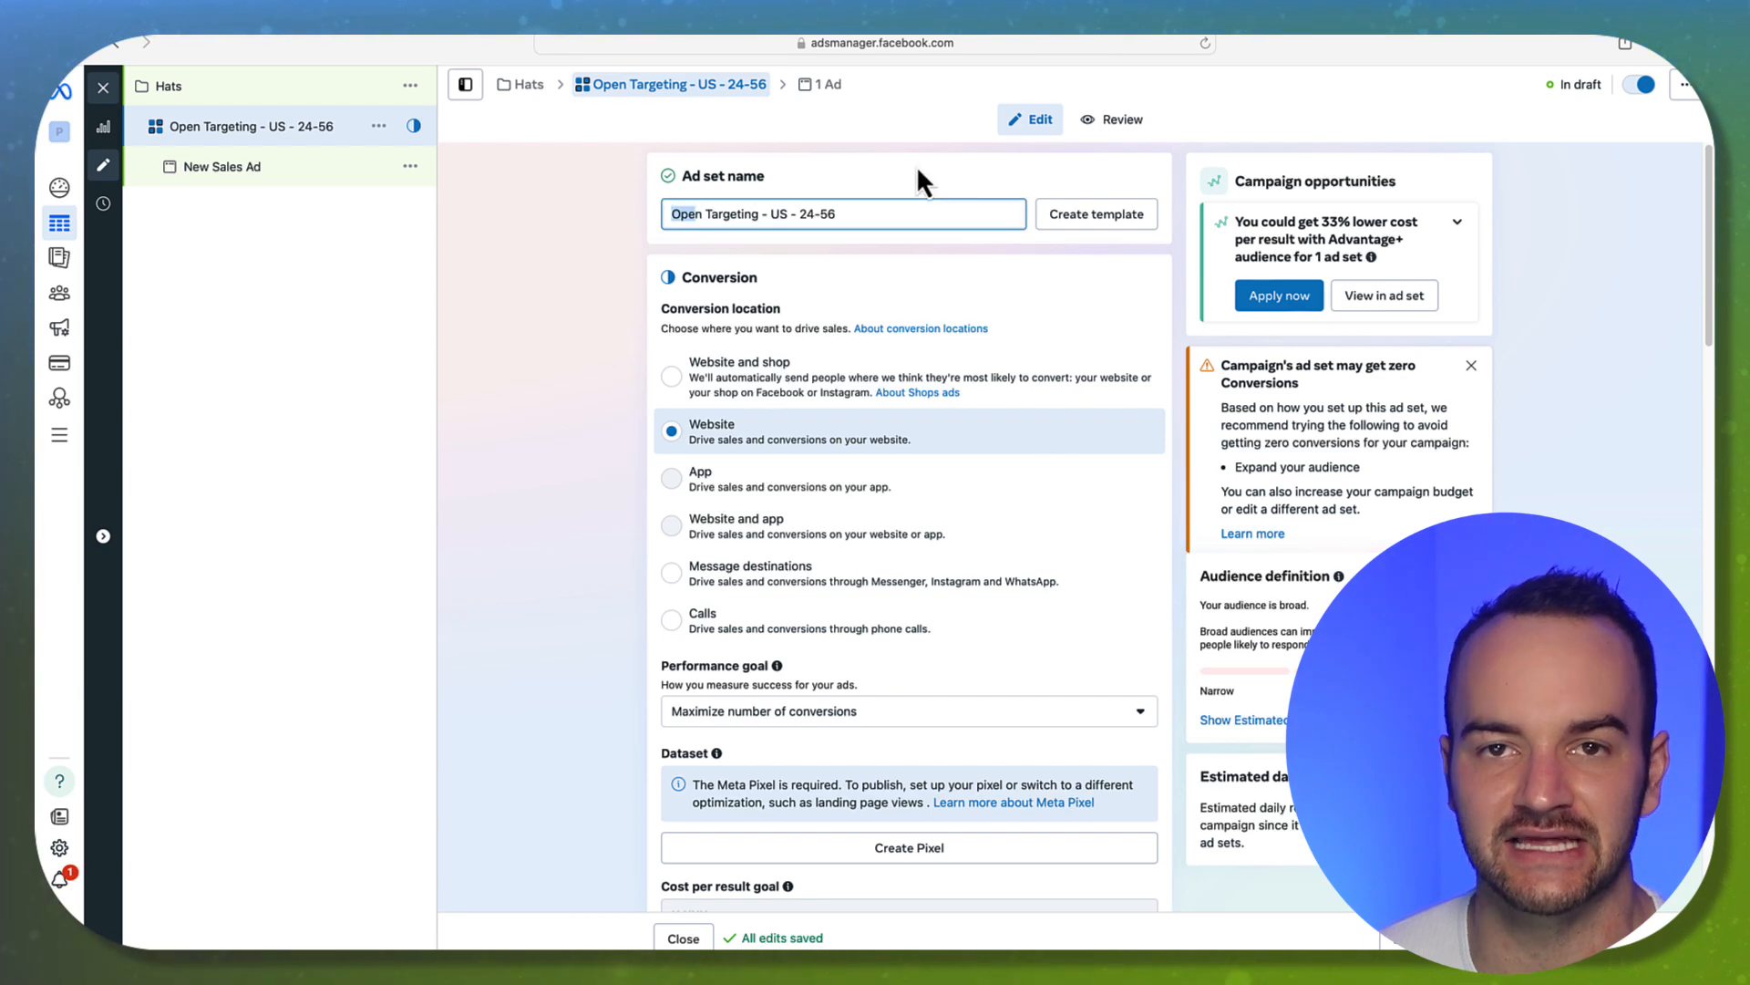
pyautogui.click(833, 215)
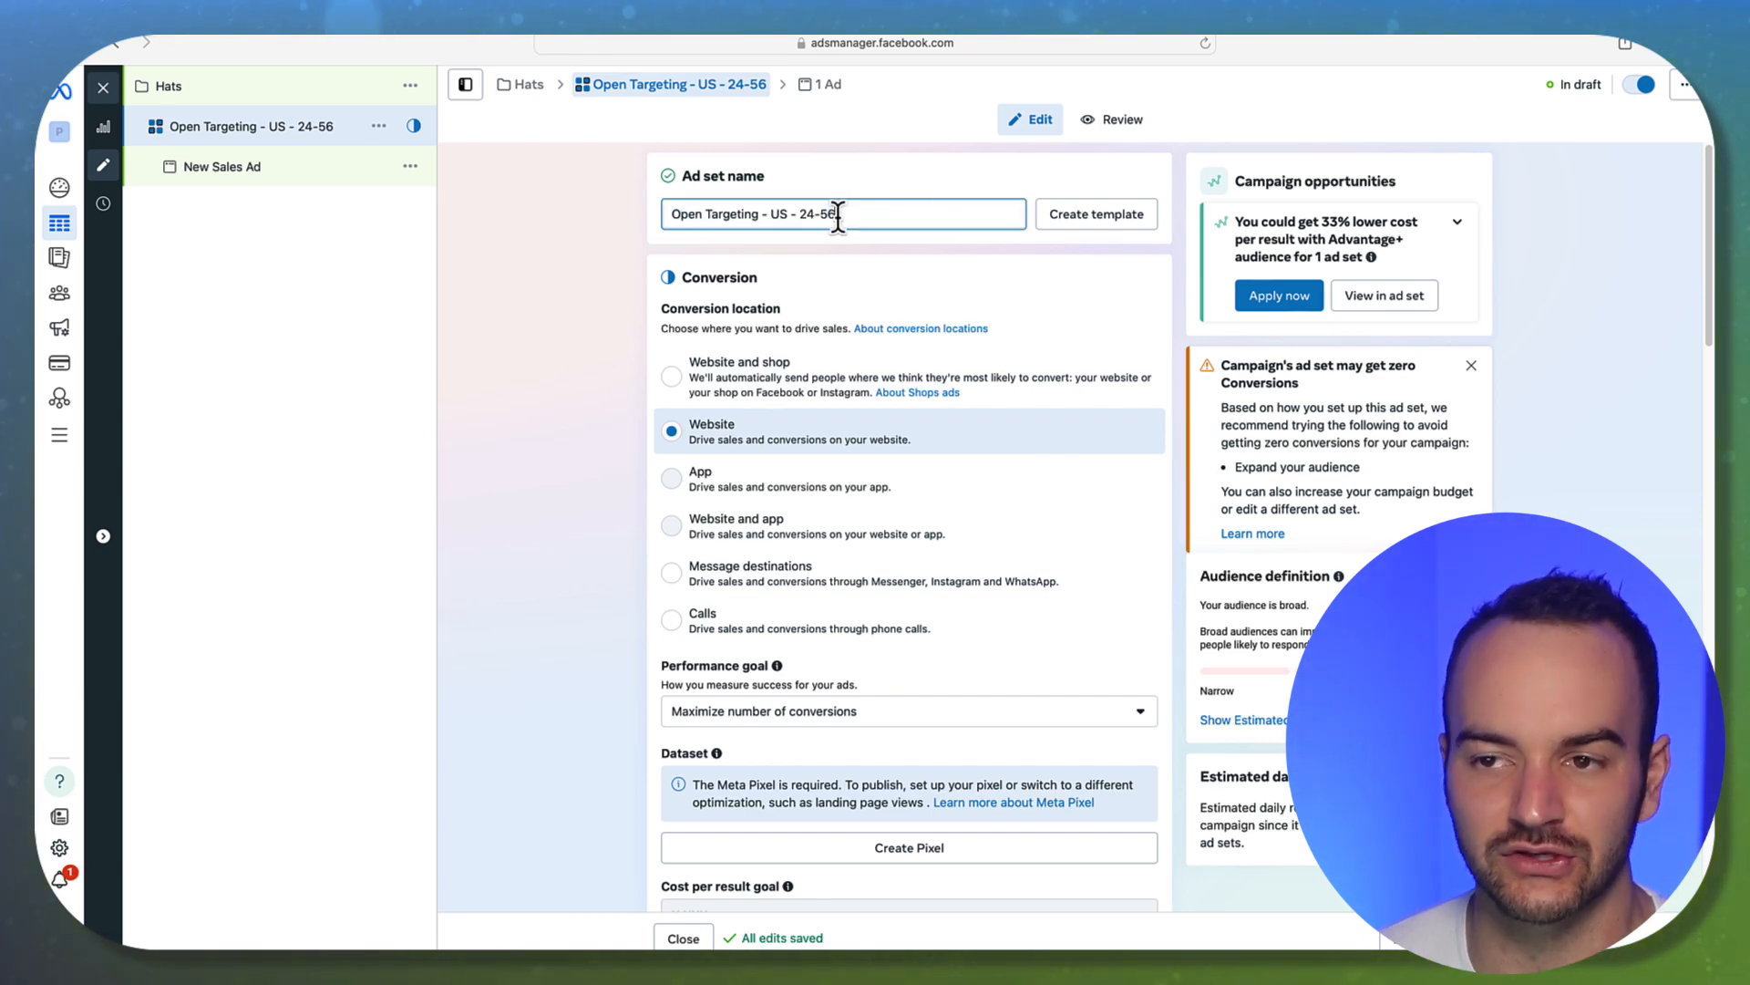
# Remove the US part from the ad set name so it reads Open Targeting - 24-56.
pyautogui.click(787, 215)
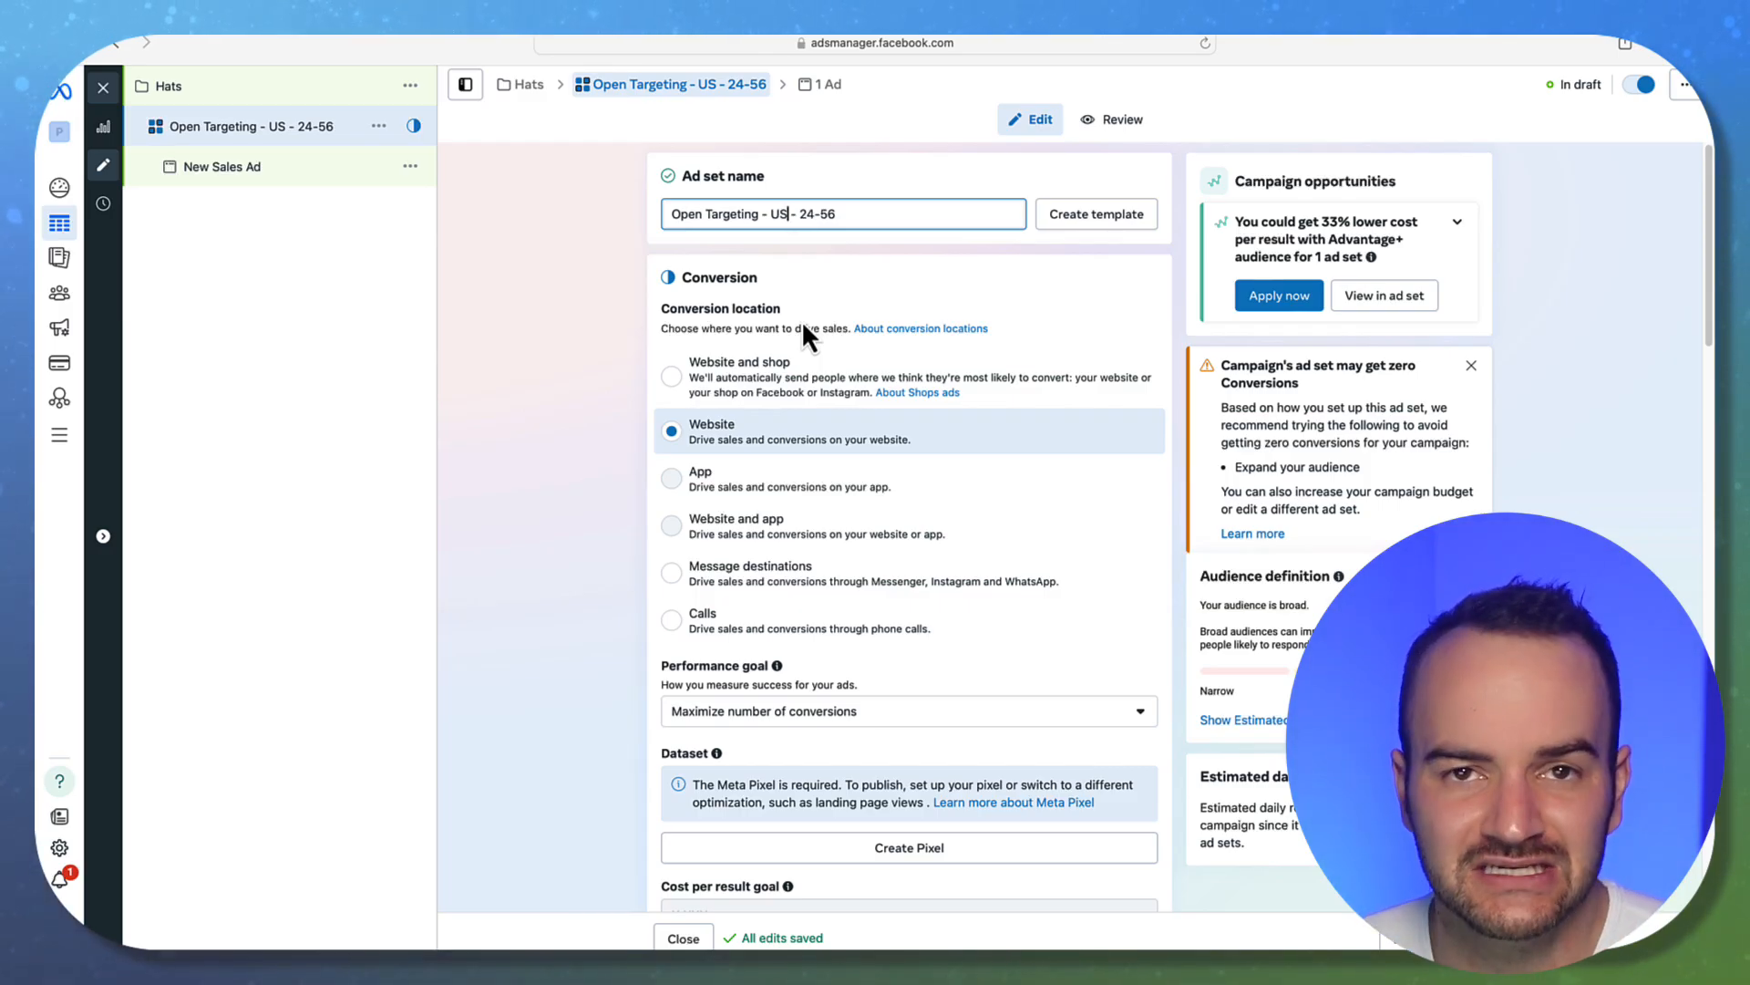
pyautogui.press('BackSpace')
pyautogui.press('BackSpace')
pyautogui.press('BackSpace')
pyautogui.press('BackSpace')
pyautogui.press('BackSpace')
pyautogui.press('BackSpace')
pyautogui.click(534, 315)
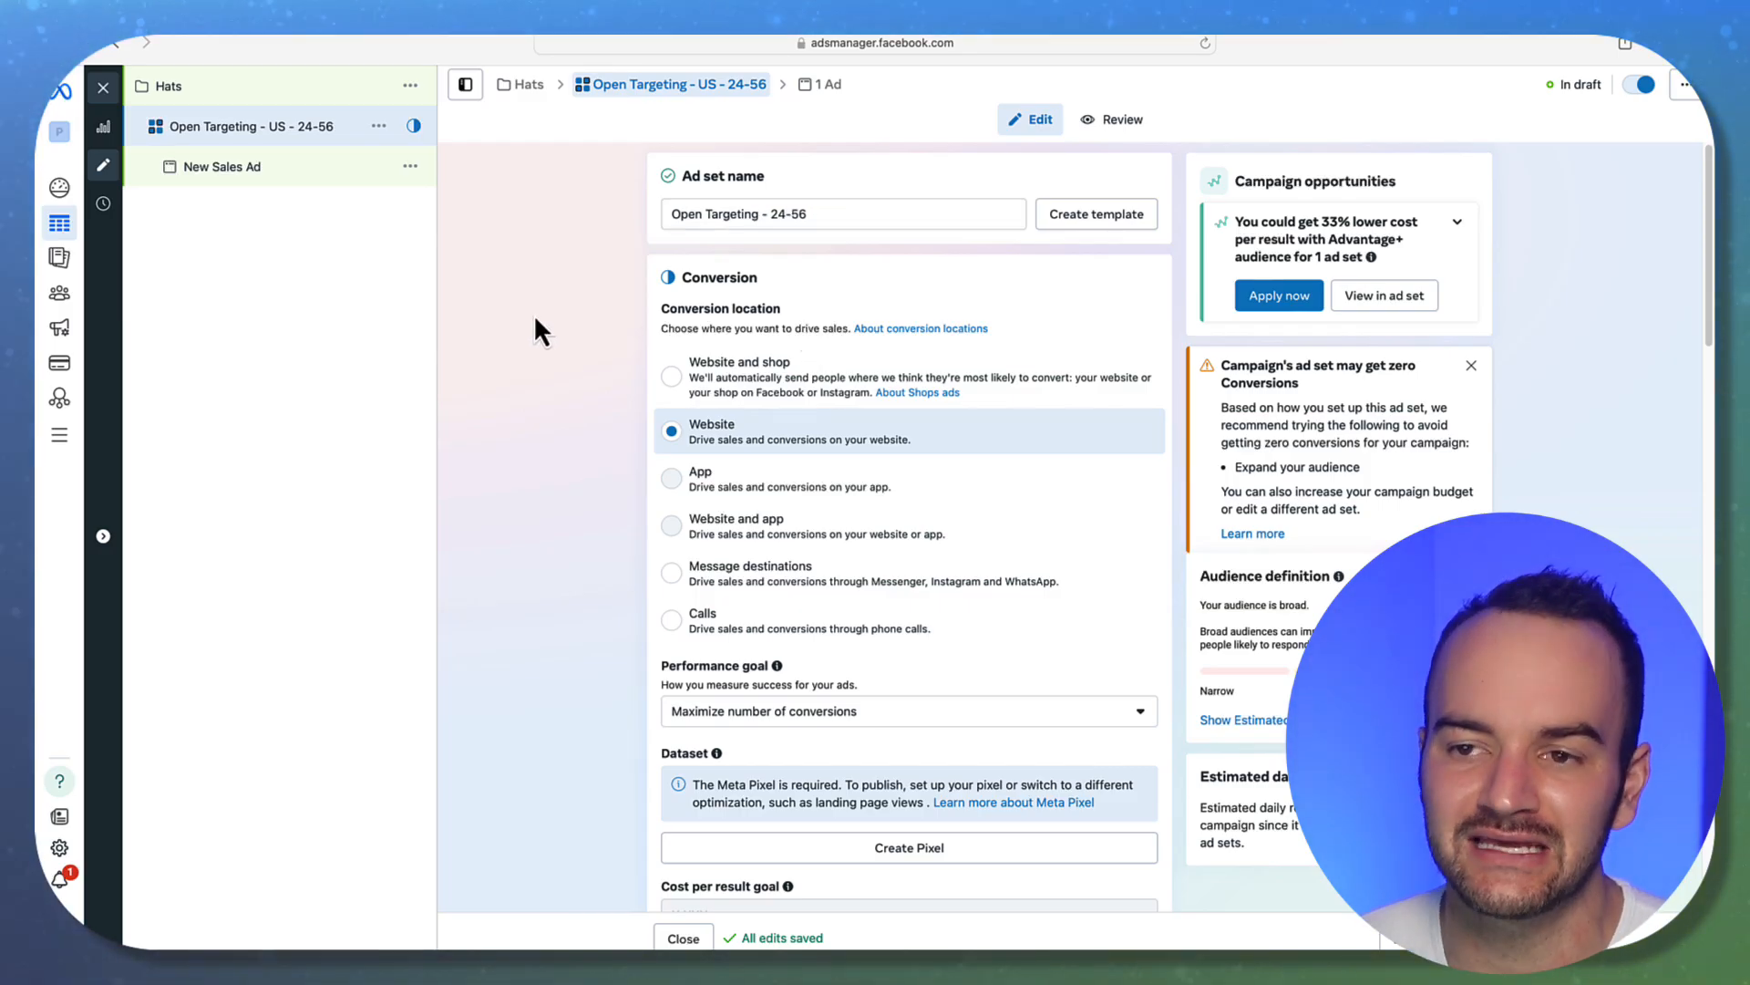
pyautogui.click(710, 214)
pyautogui.moveTo(710, 214); pyautogui.dragTo(988, 209)
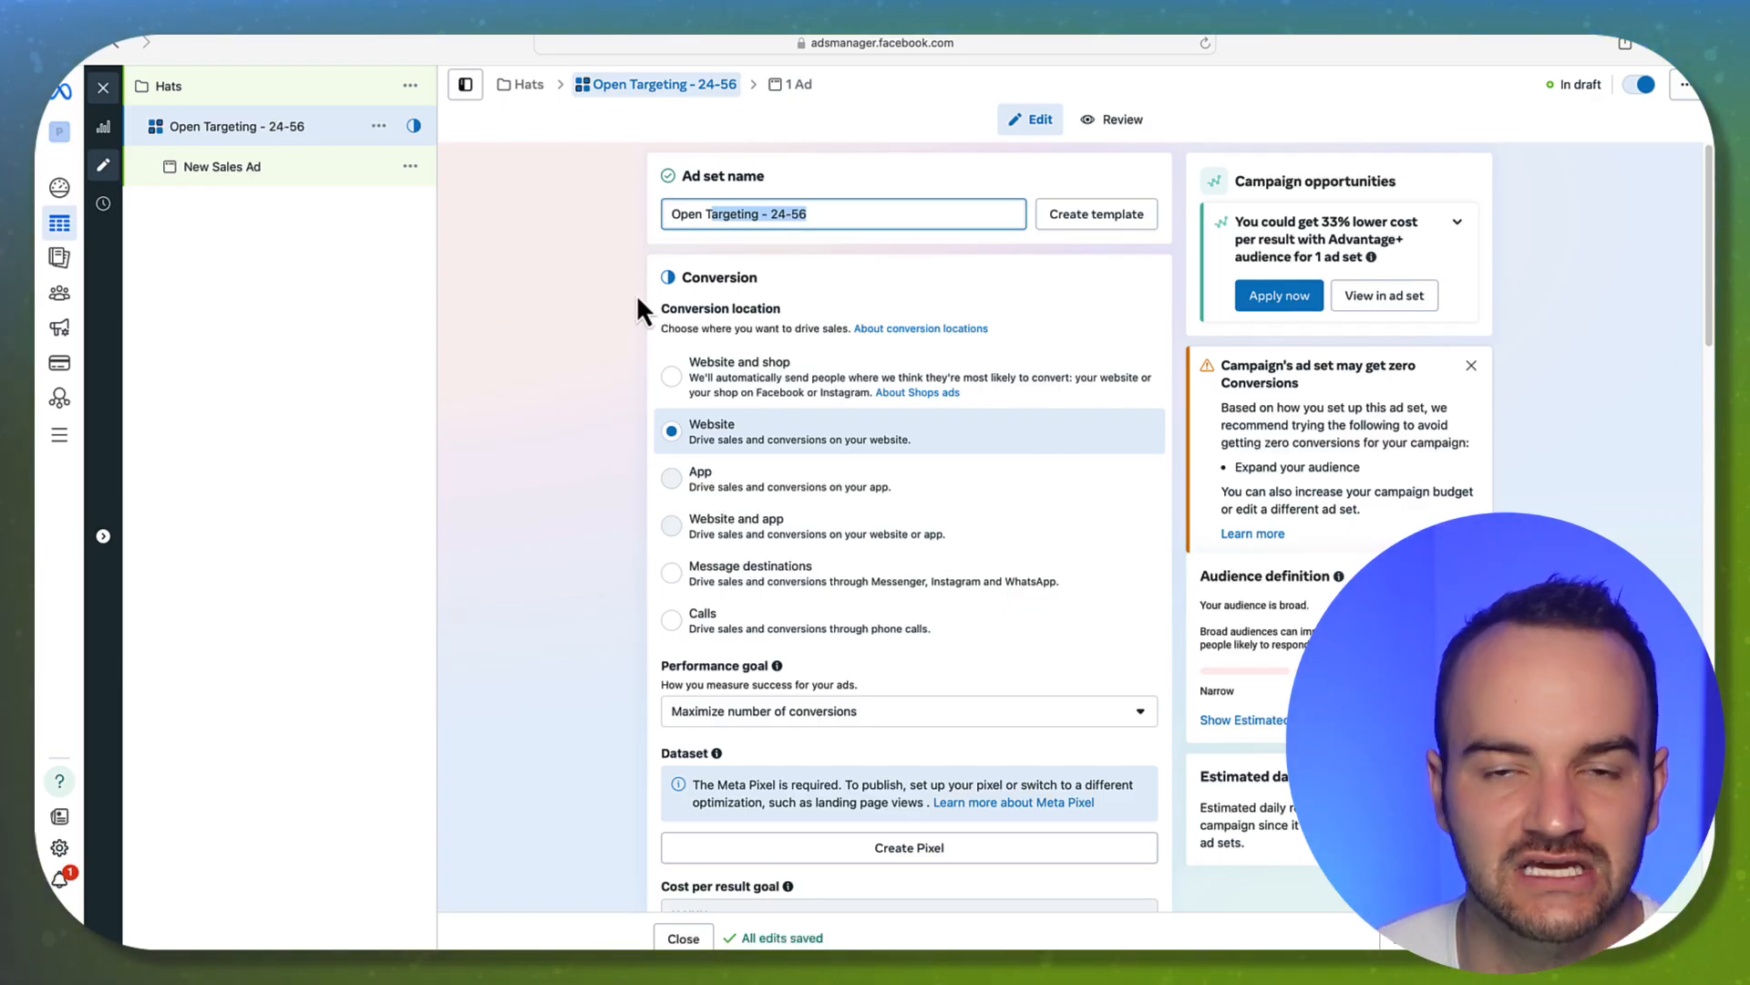
pyautogui.click(593, 284)
pyautogui.click(845, 214)
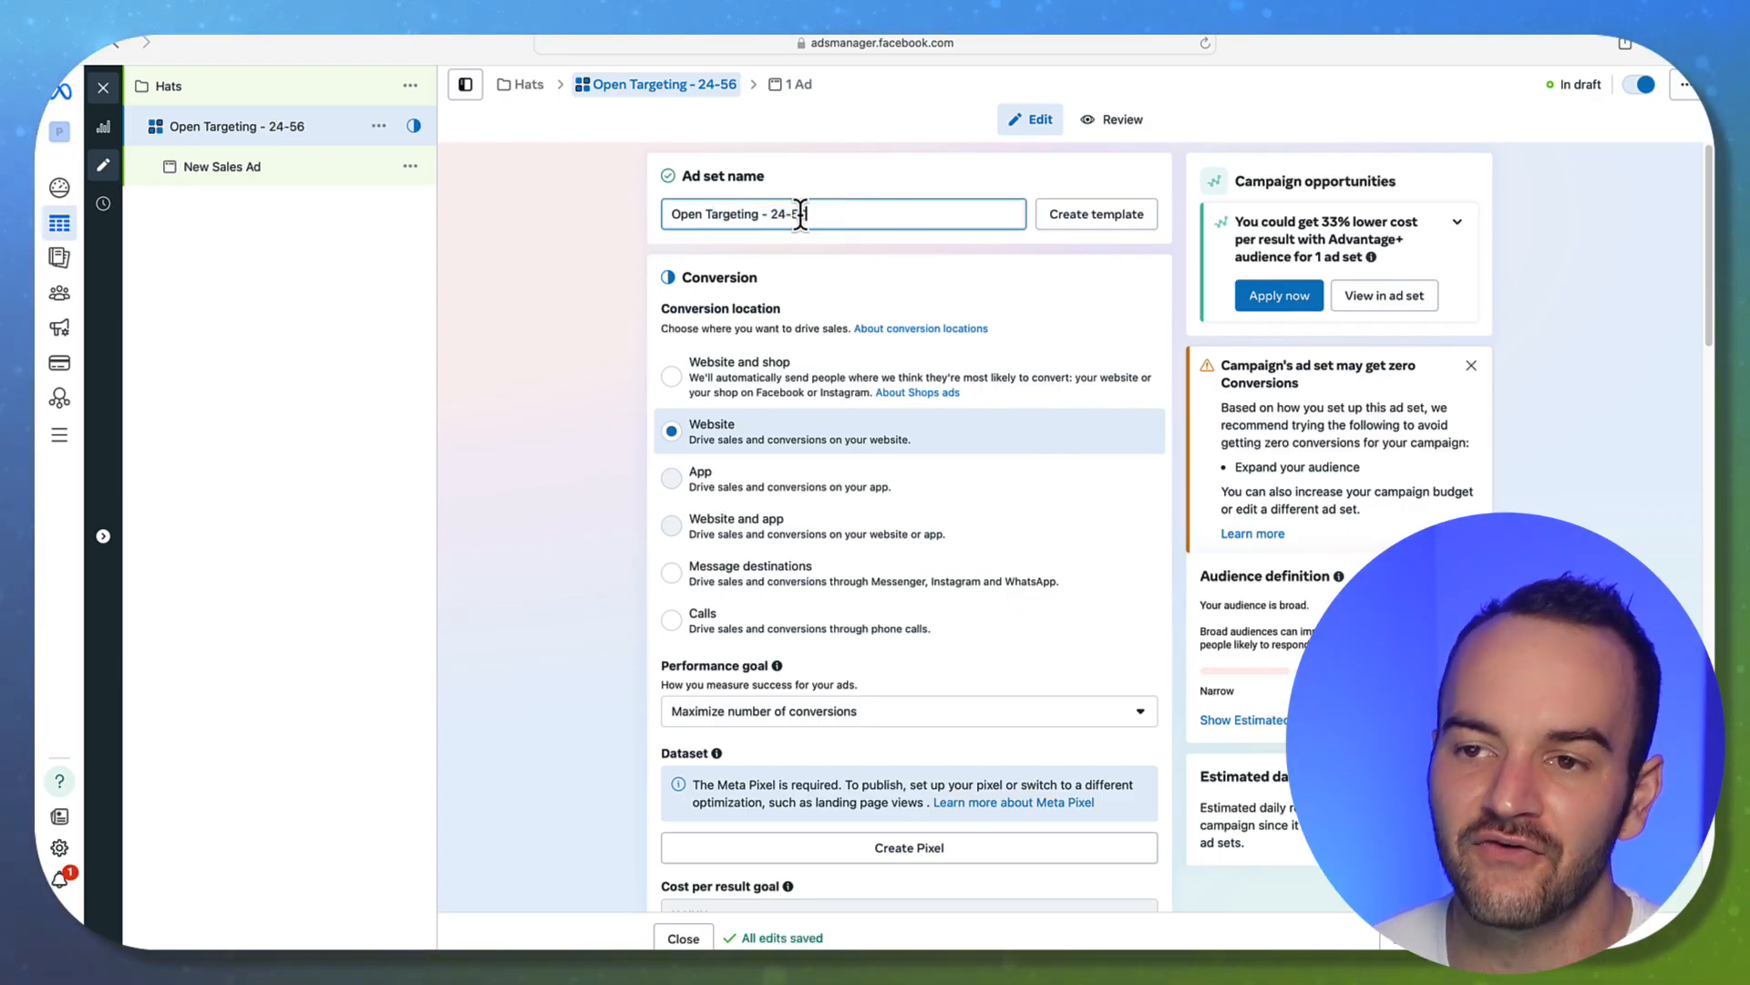
# Remove the age range from the ad set name so it reads Open Targeting.
pyautogui.moveTo(768, 215); pyautogui.dragTo(1021, 242)
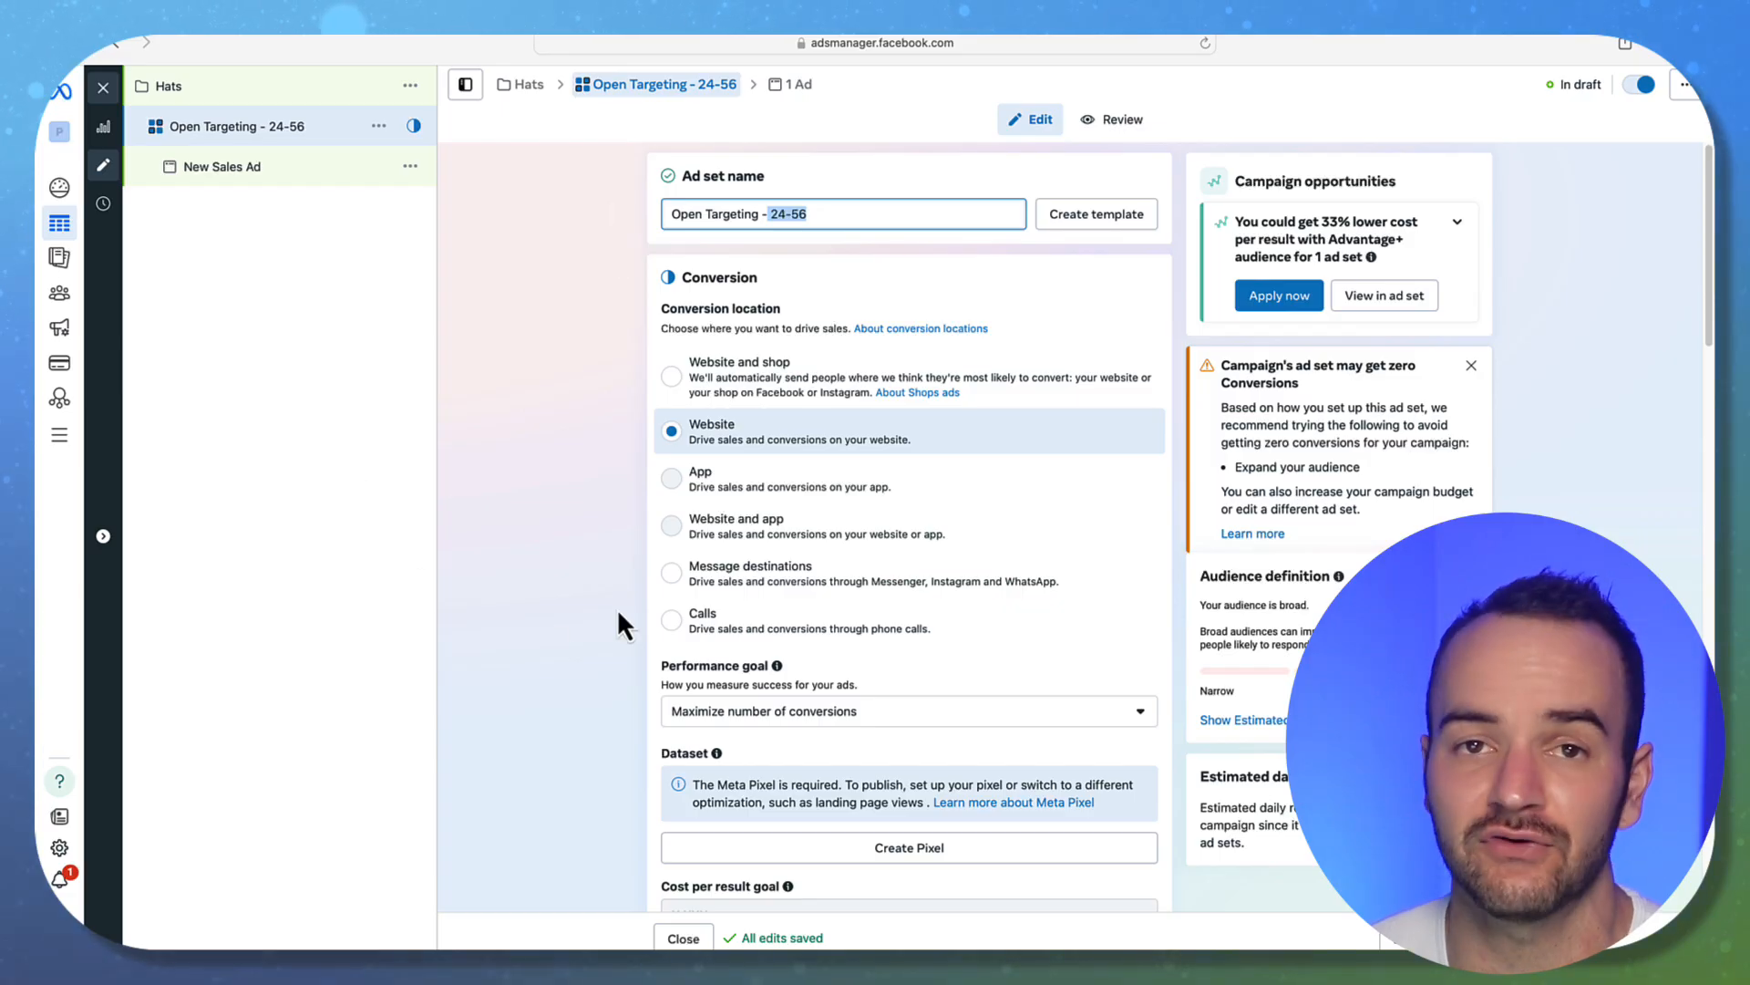
pyautogui.press('BackSpace')
pyautogui.press('BackSpace')
pyautogui.press('BackSpace')
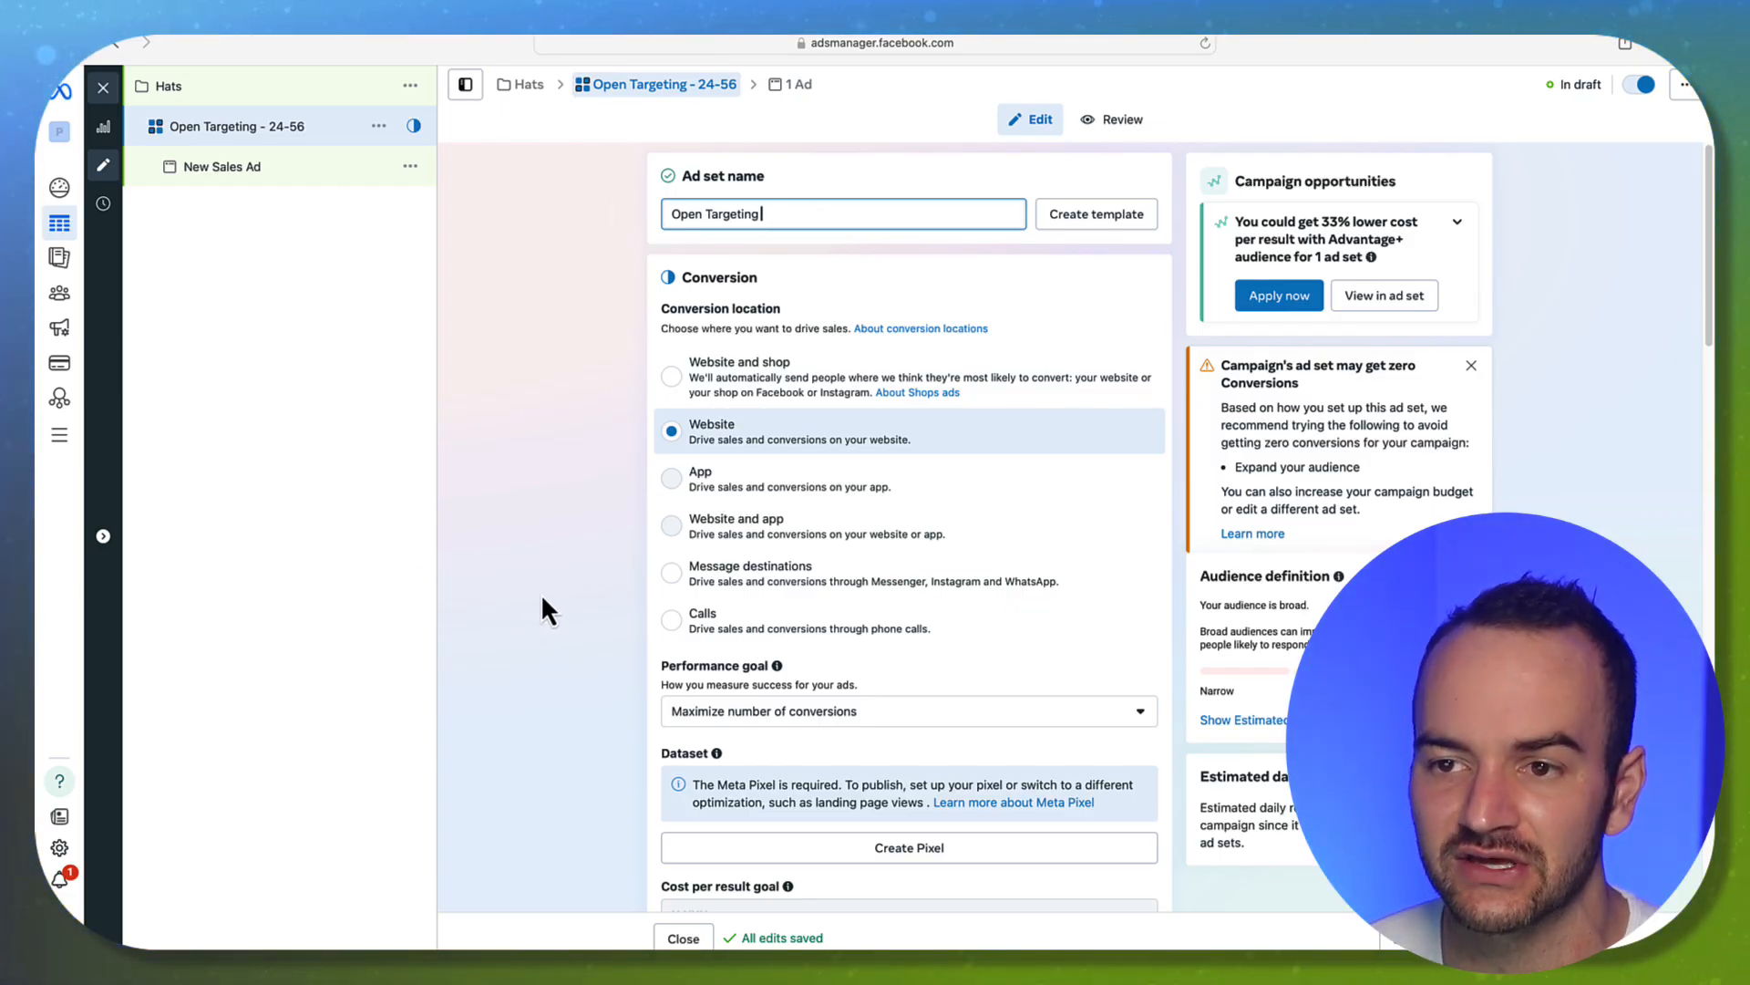
pyautogui.click(469, 460)
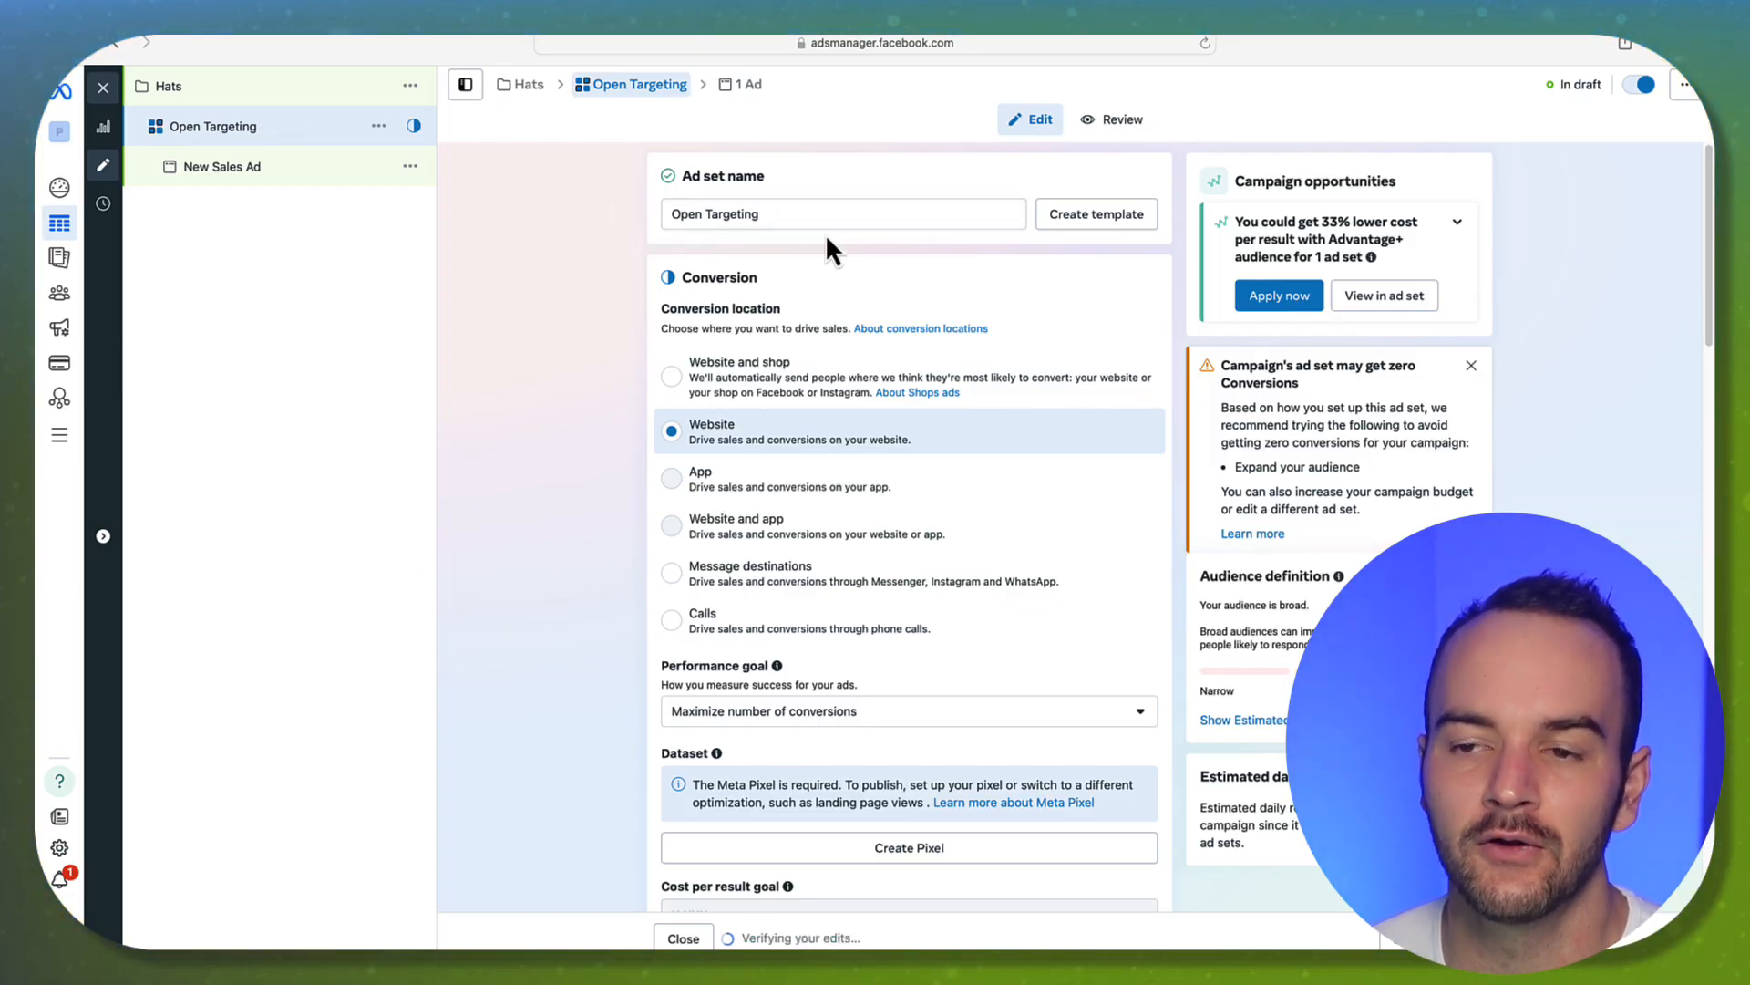
pyautogui.click(789, 214)
pyautogui.click(596, 244)
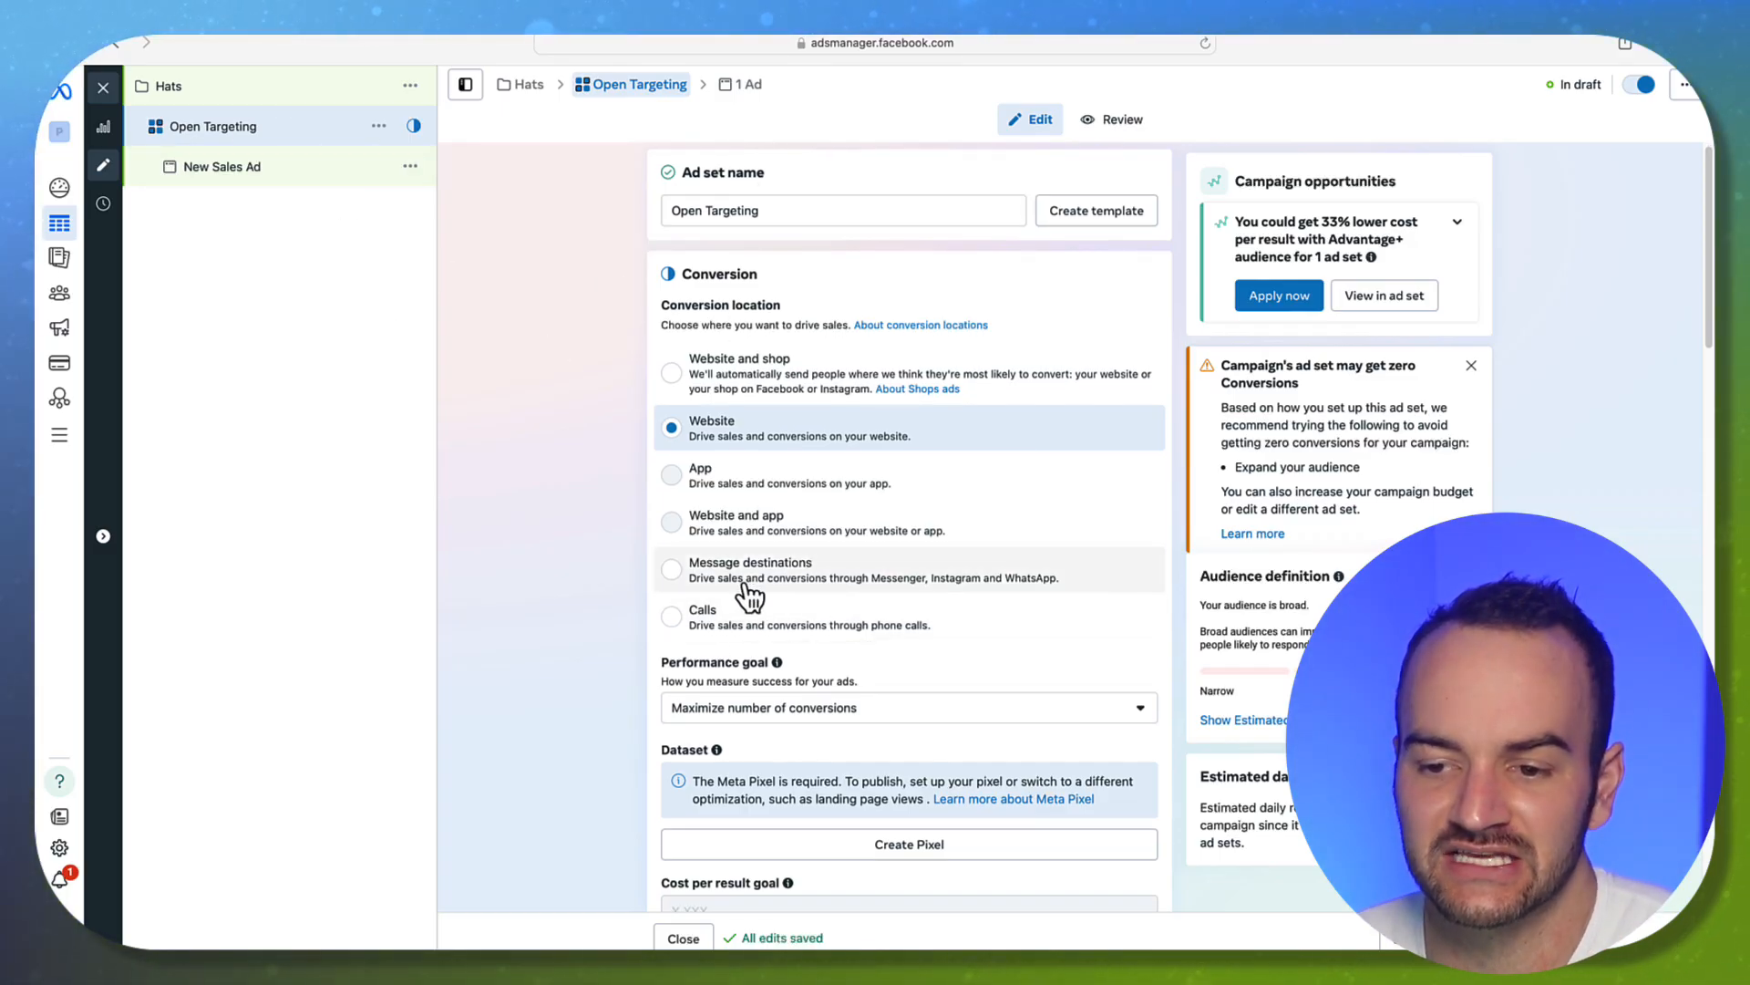
pyautogui.scroll(-5, 710, 655)
pyautogui.scroll(5, 620, 583)
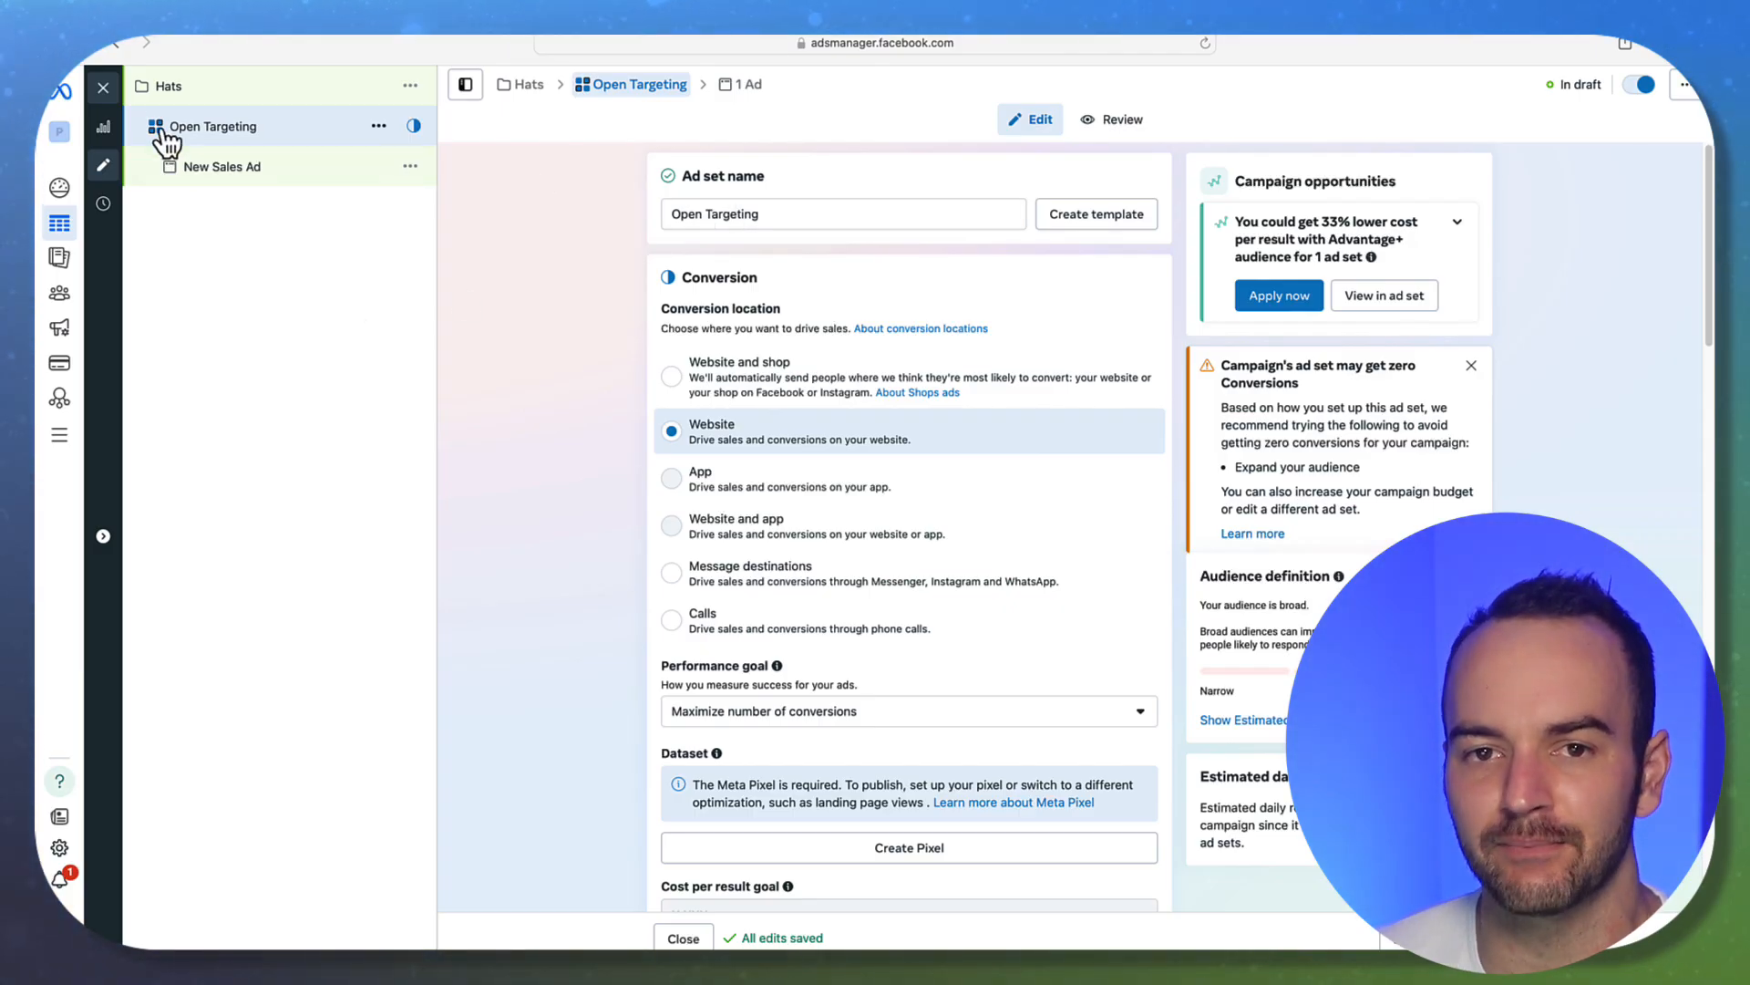
# Leave the ad set editor and clear the breakdown selection on the ad sets table.
pyautogui.click(103, 87)
pyautogui.click(1248, 264)
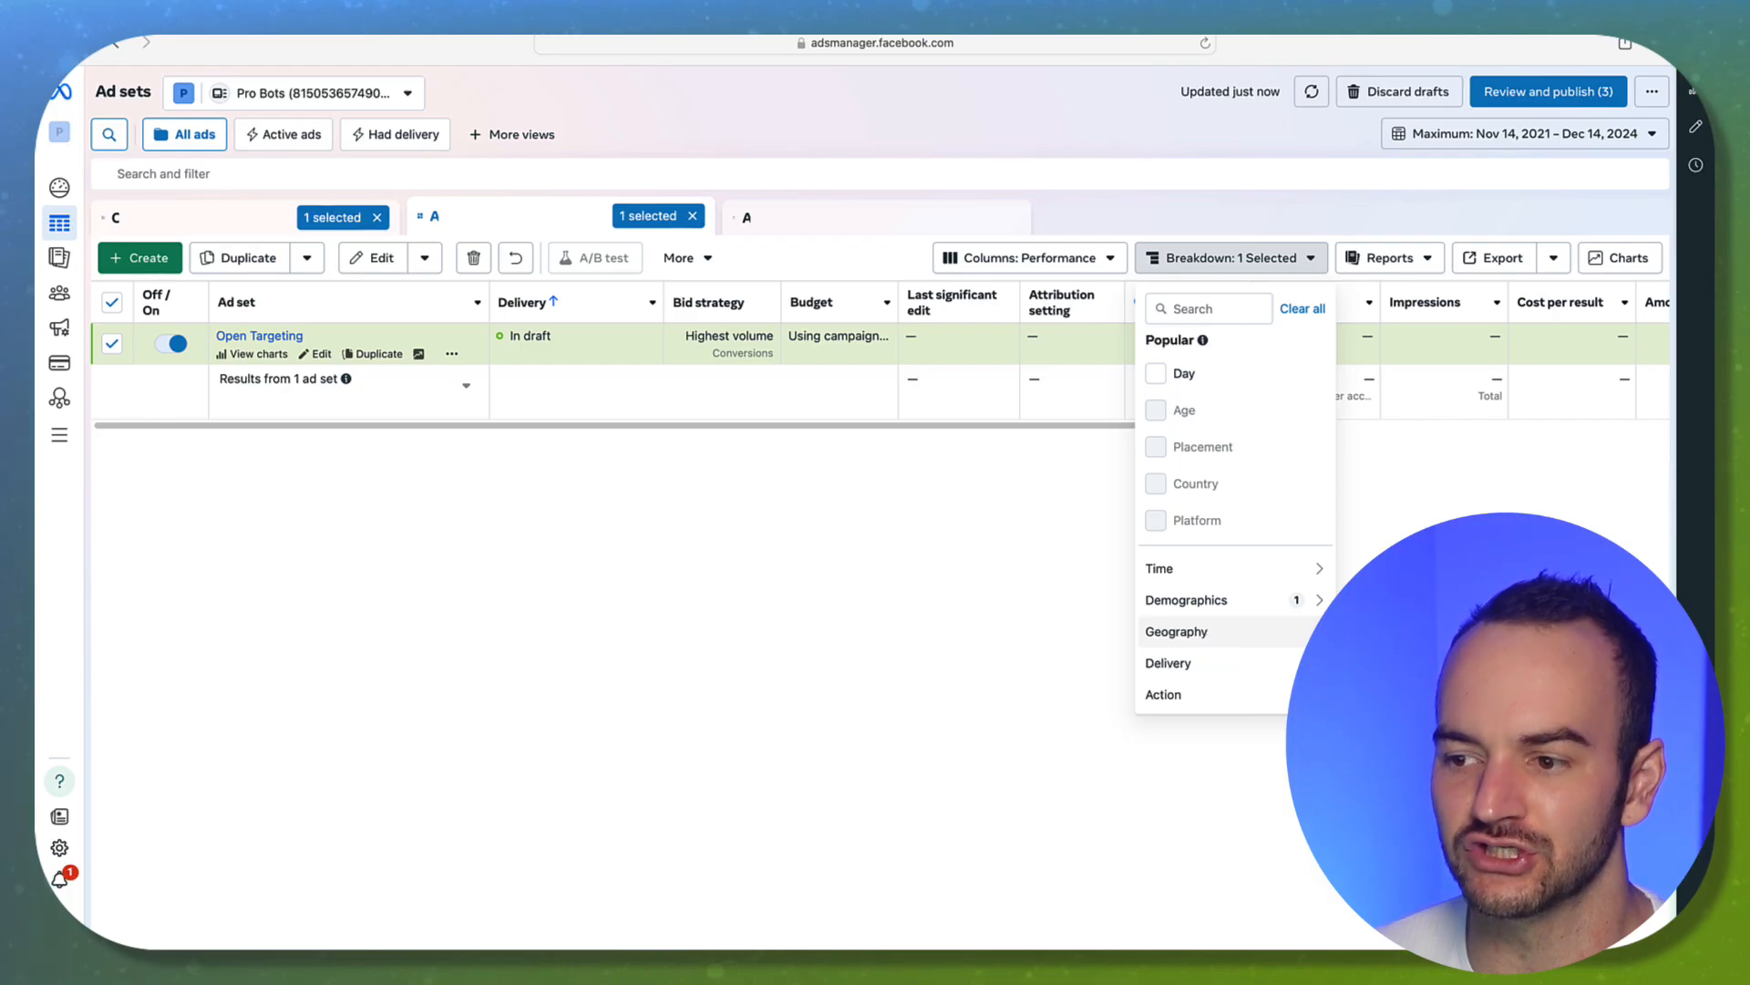
pyautogui.moveTo(1268, 606)
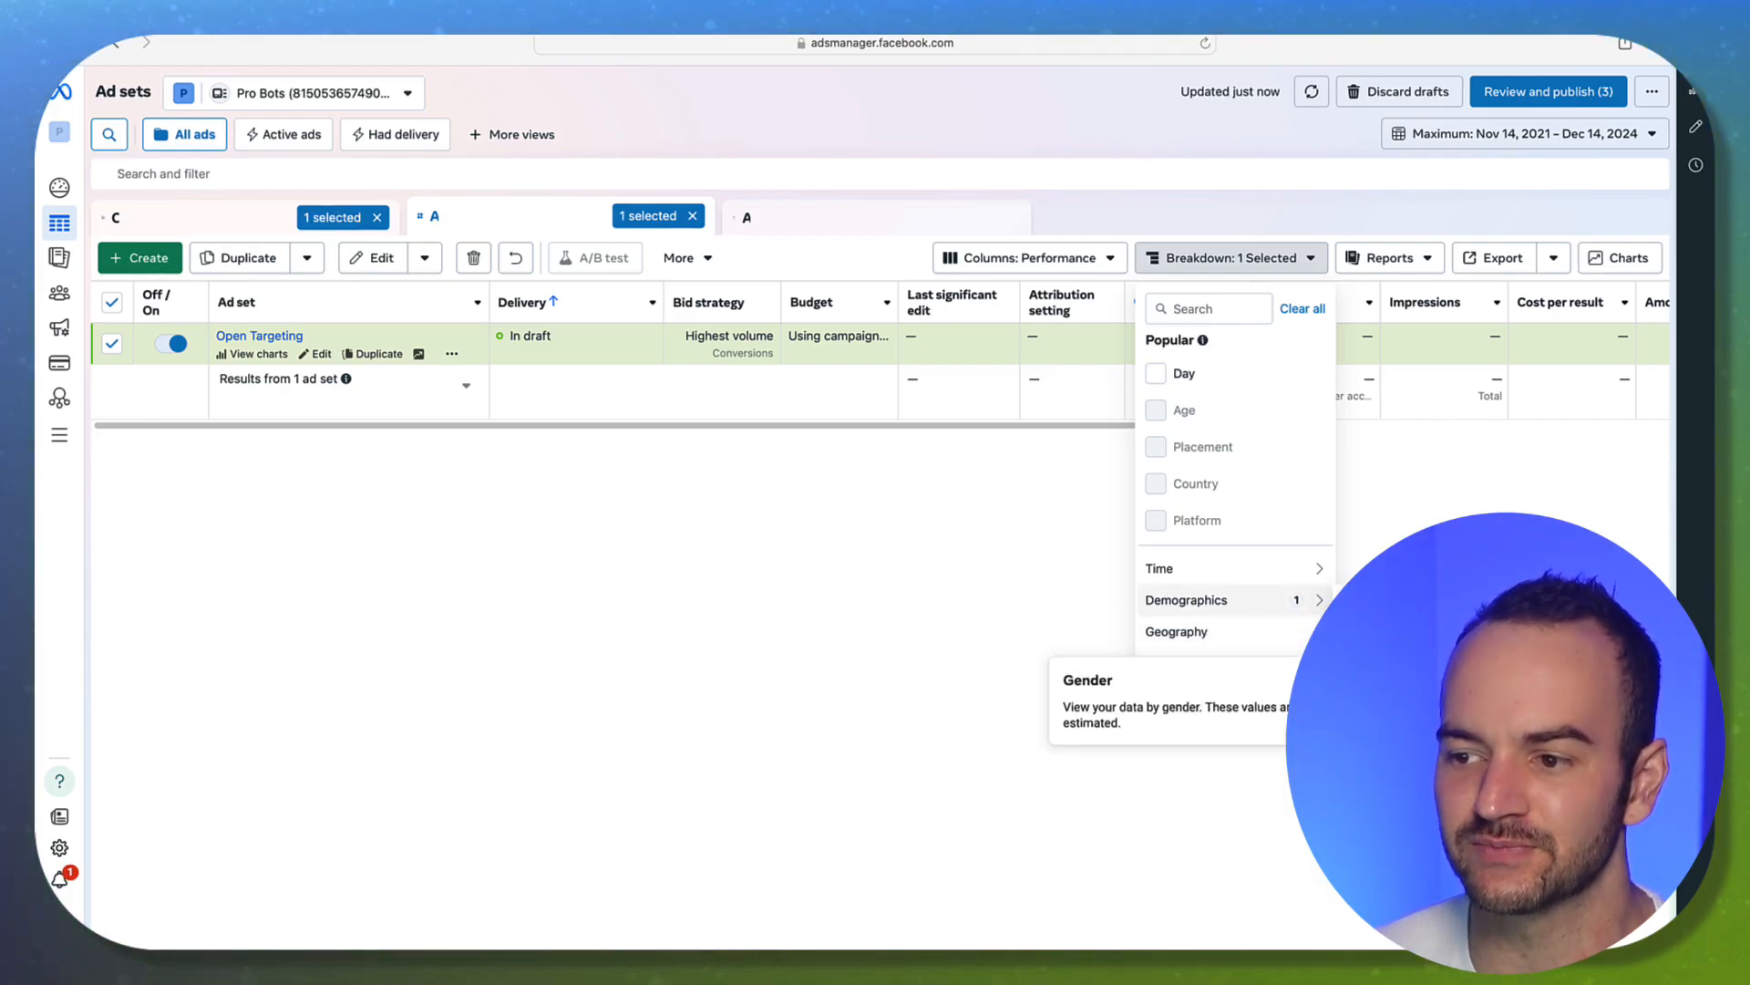
pyautogui.click(1301, 309)
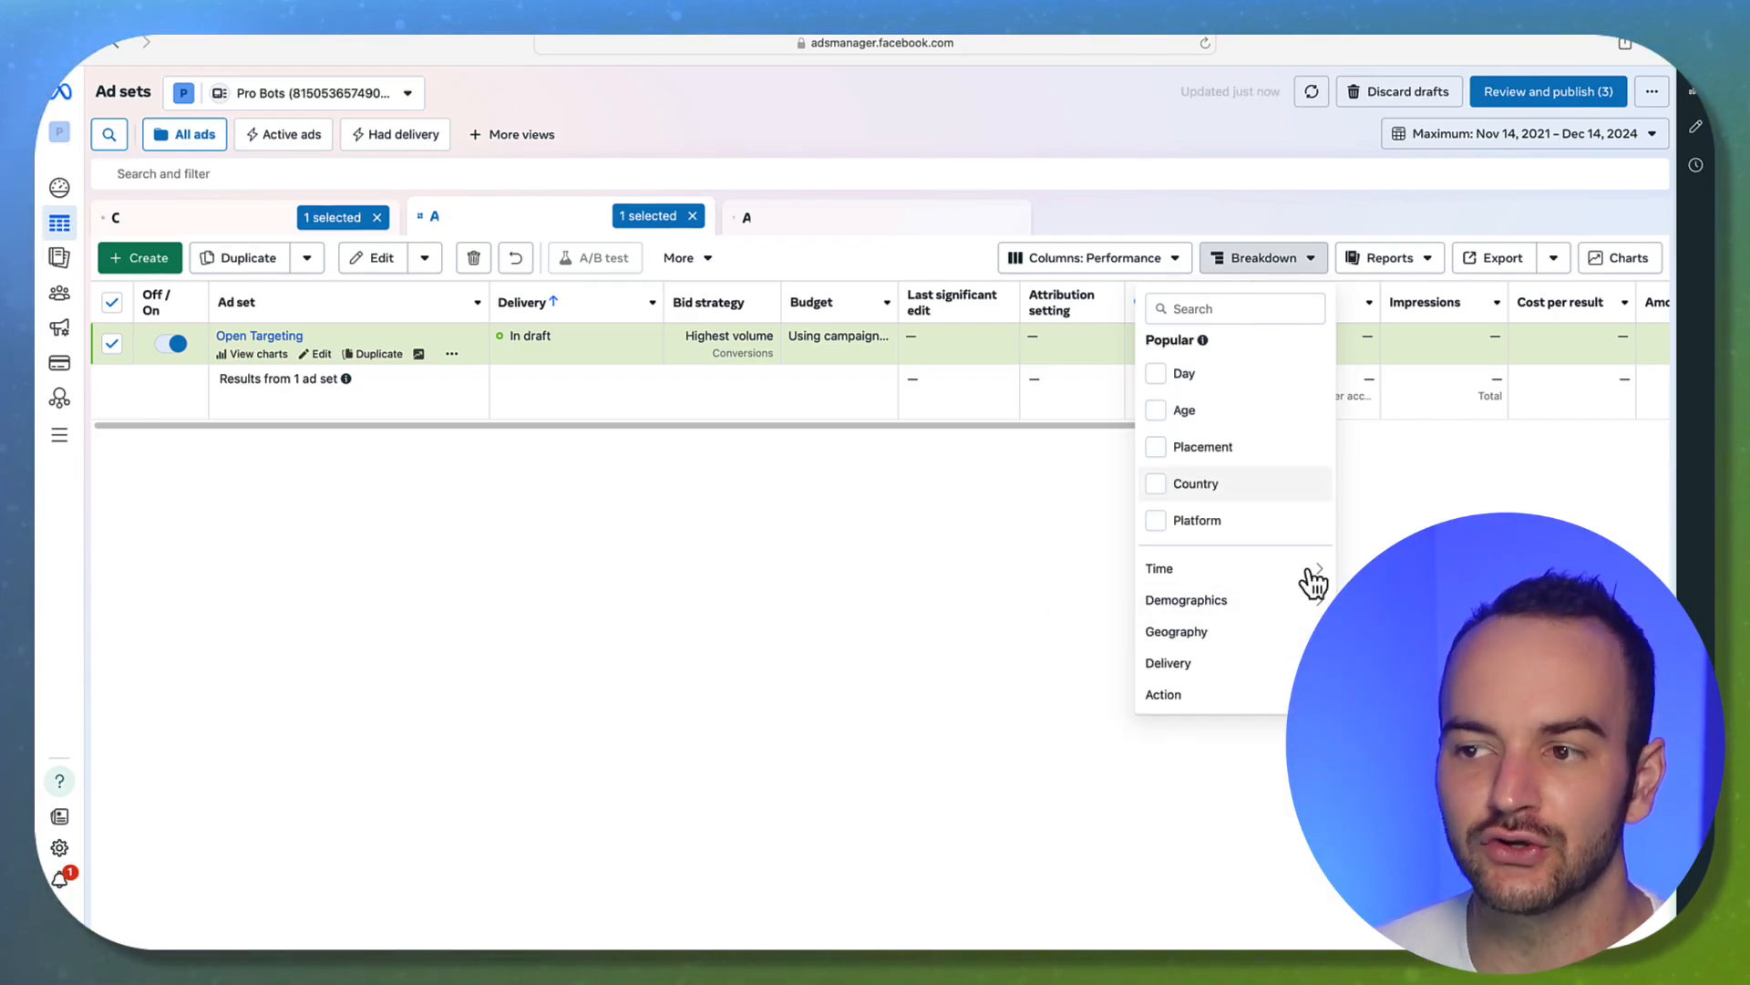
pyautogui.click(483, 618)
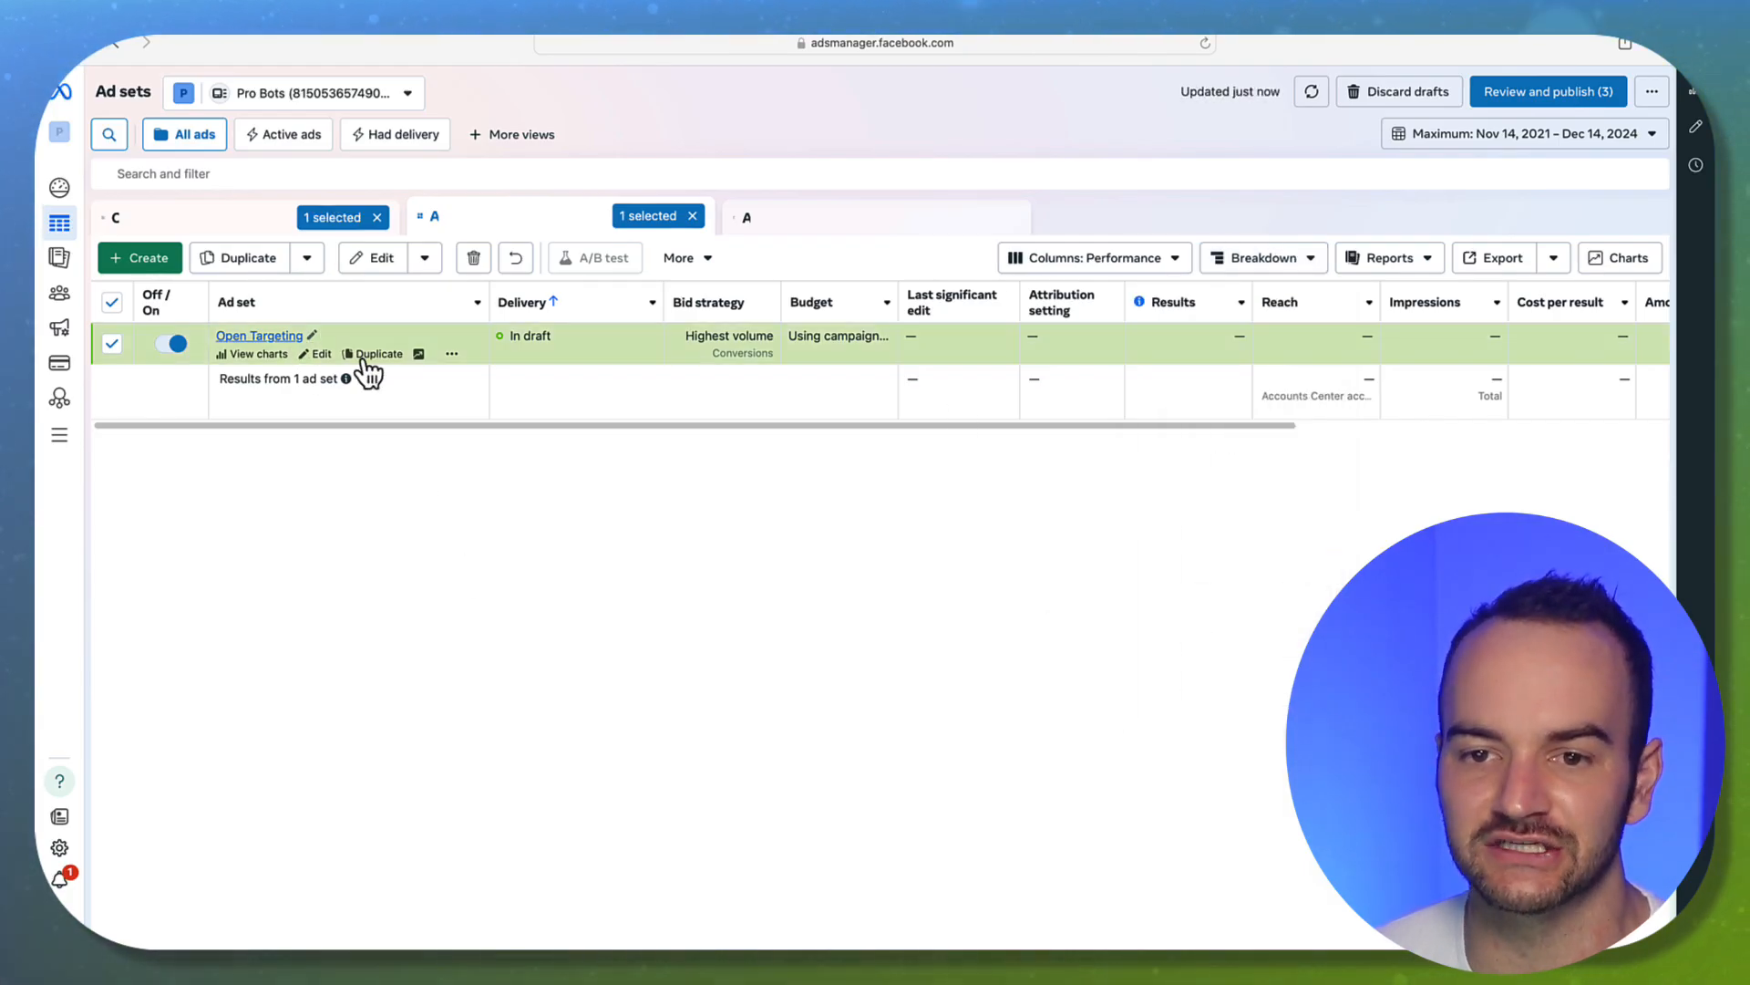
# Reopen the Open Targeting ad set for editing and open the gender setting in its audience controls.
pyautogui.click(319, 354)
pyautogui.scroll(-15, 791, 692)
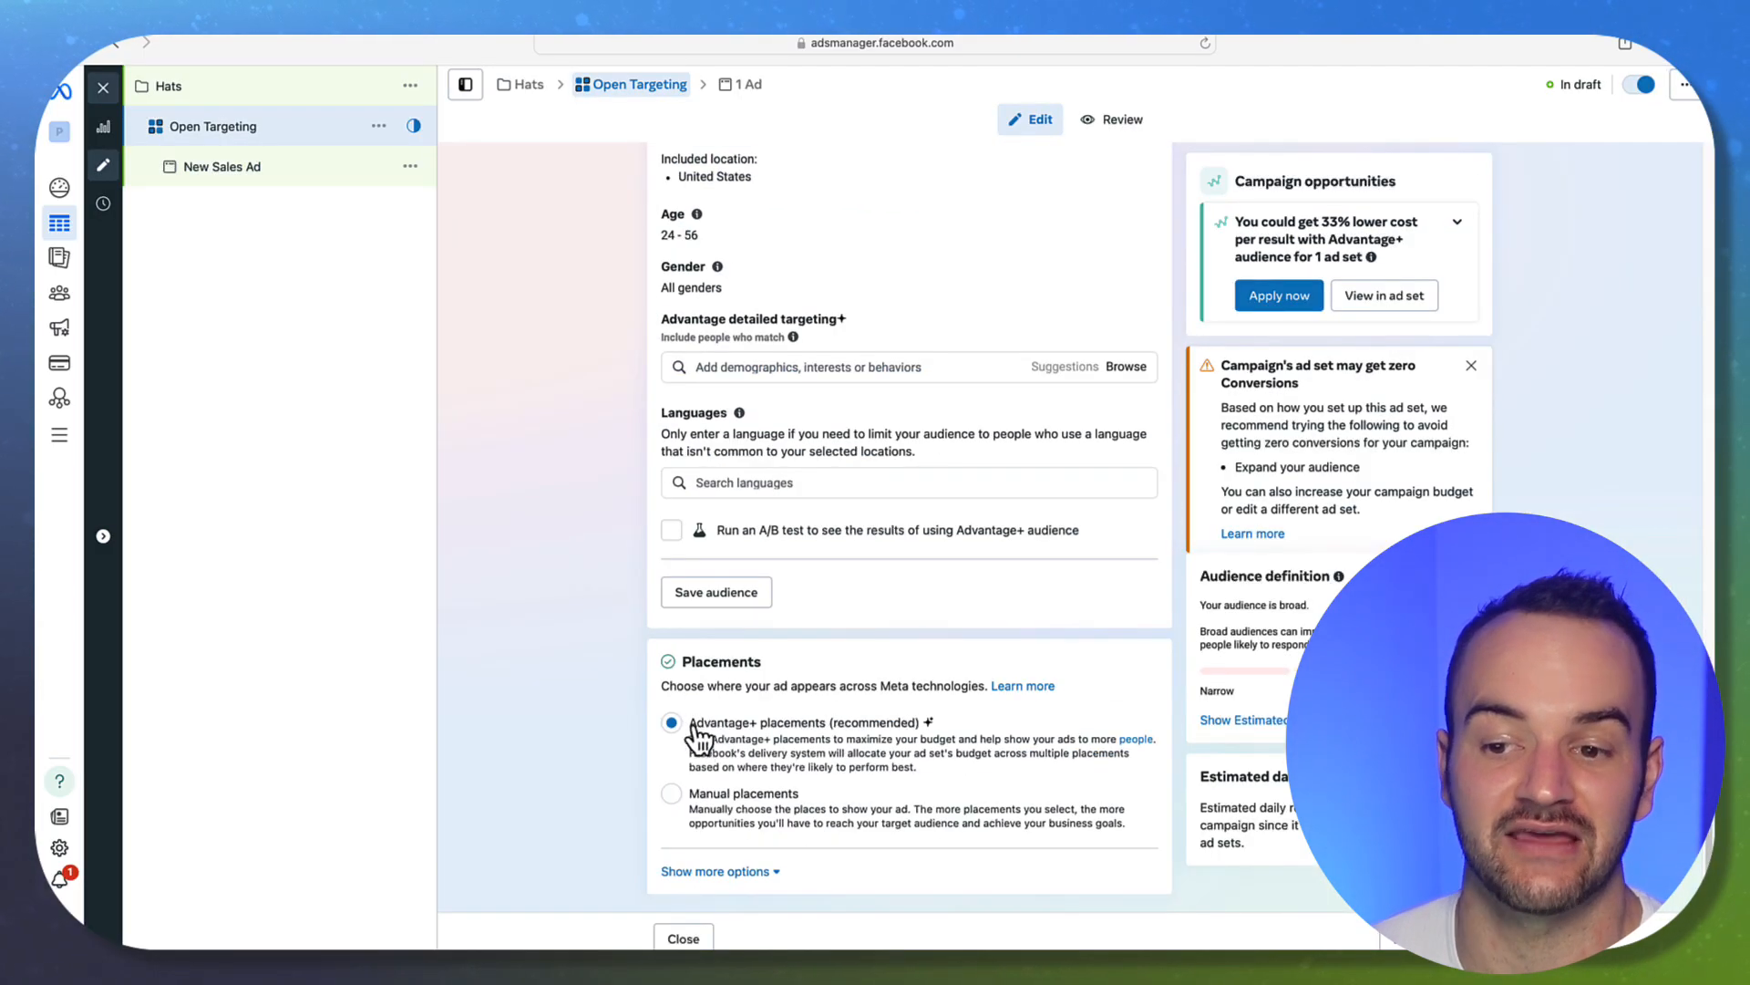
pyautogui.scroll(4, 716, 469)
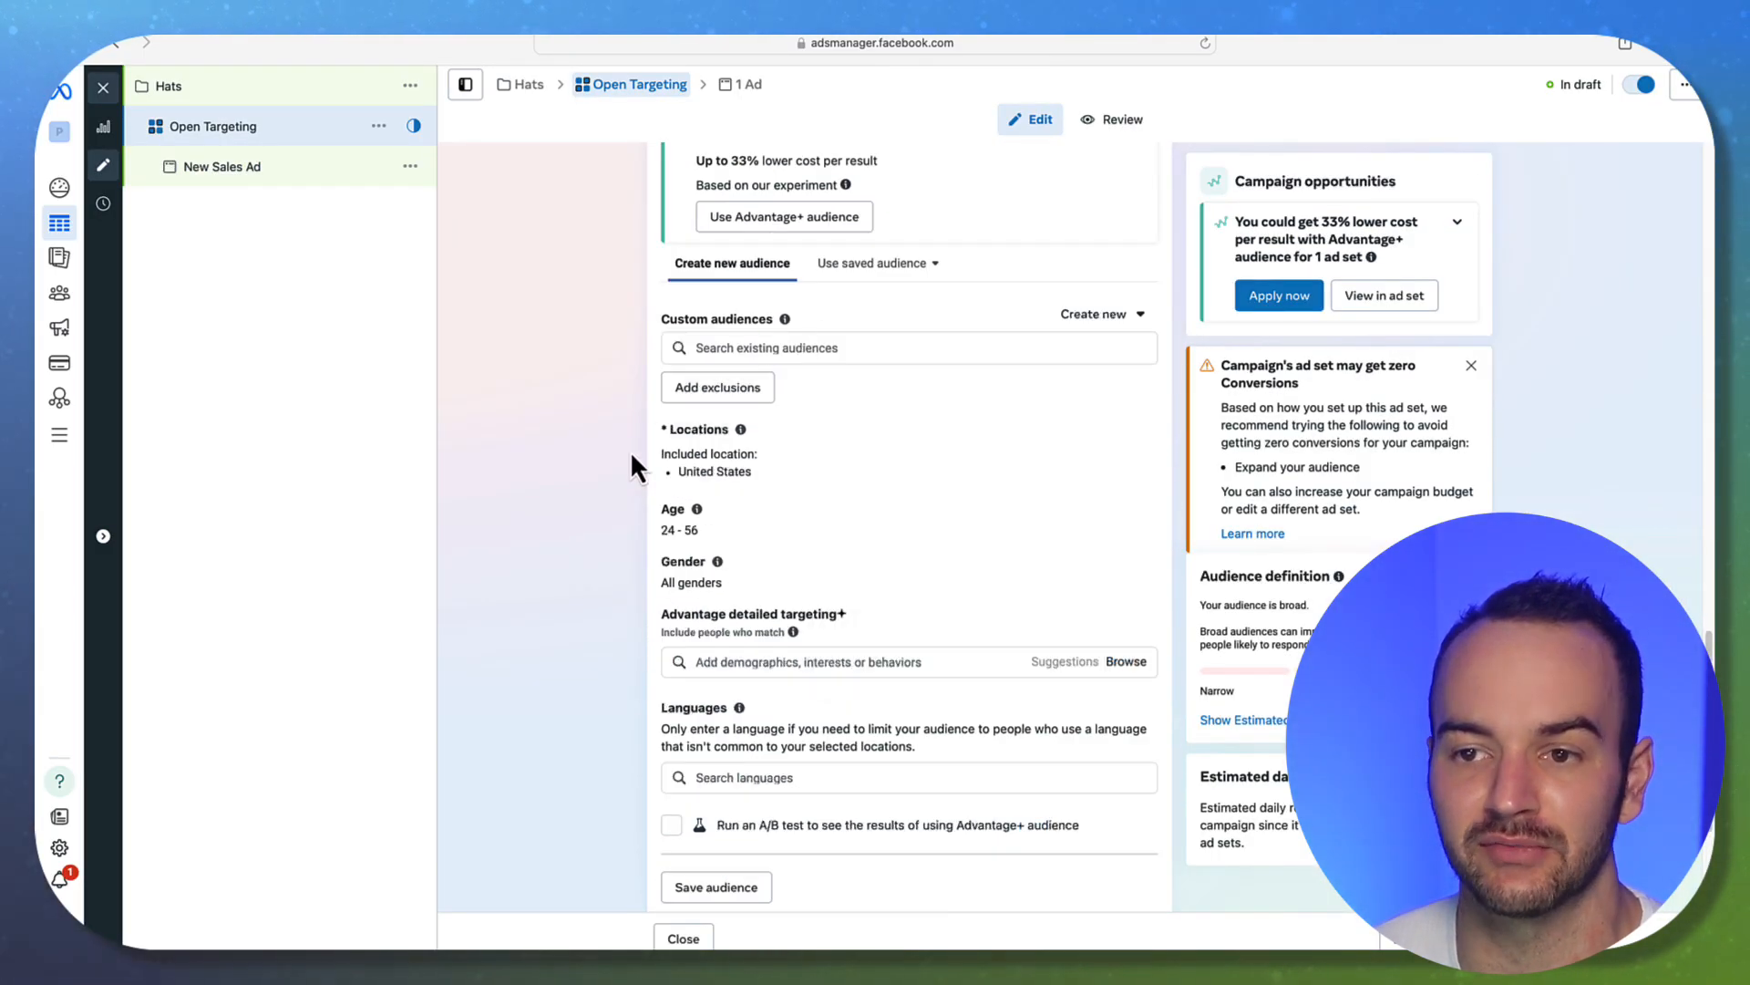
pyautogui.click(1135, 563)
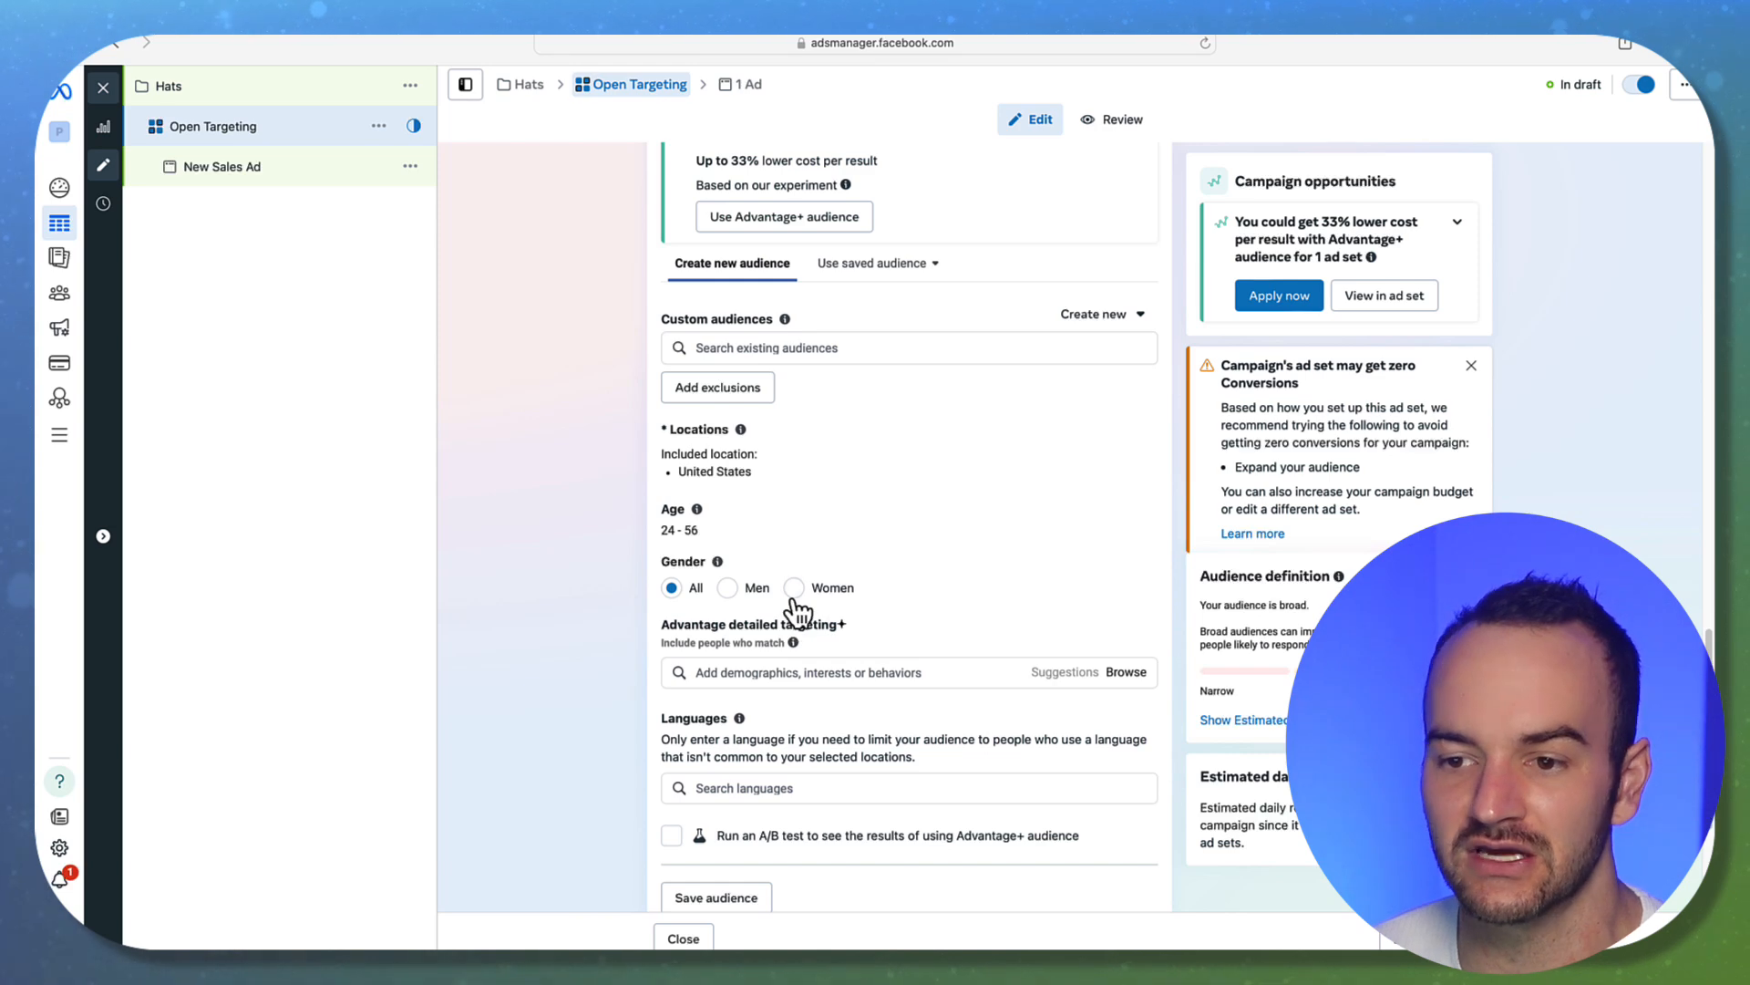
# Try the Men gender option, return the audience gender to All, and proceed to the ad level of the Open Targeting ad set.
pyautogui.click(727, 588)
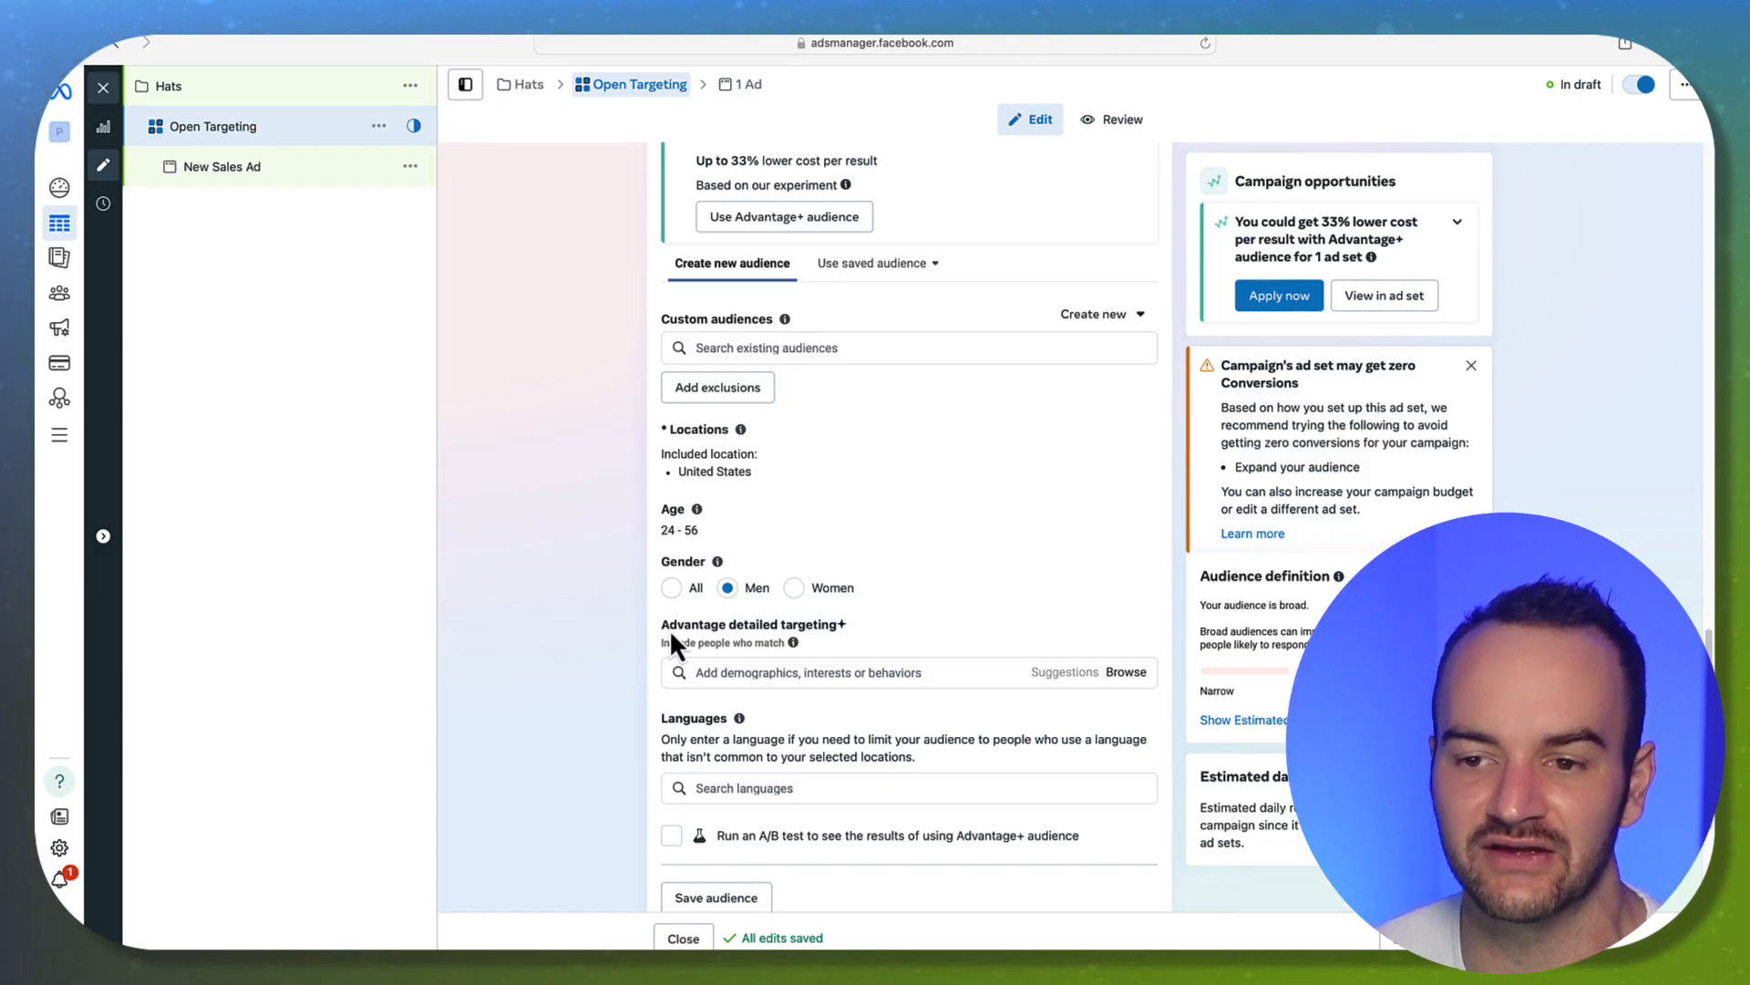
pyautogui.click(672, 588)
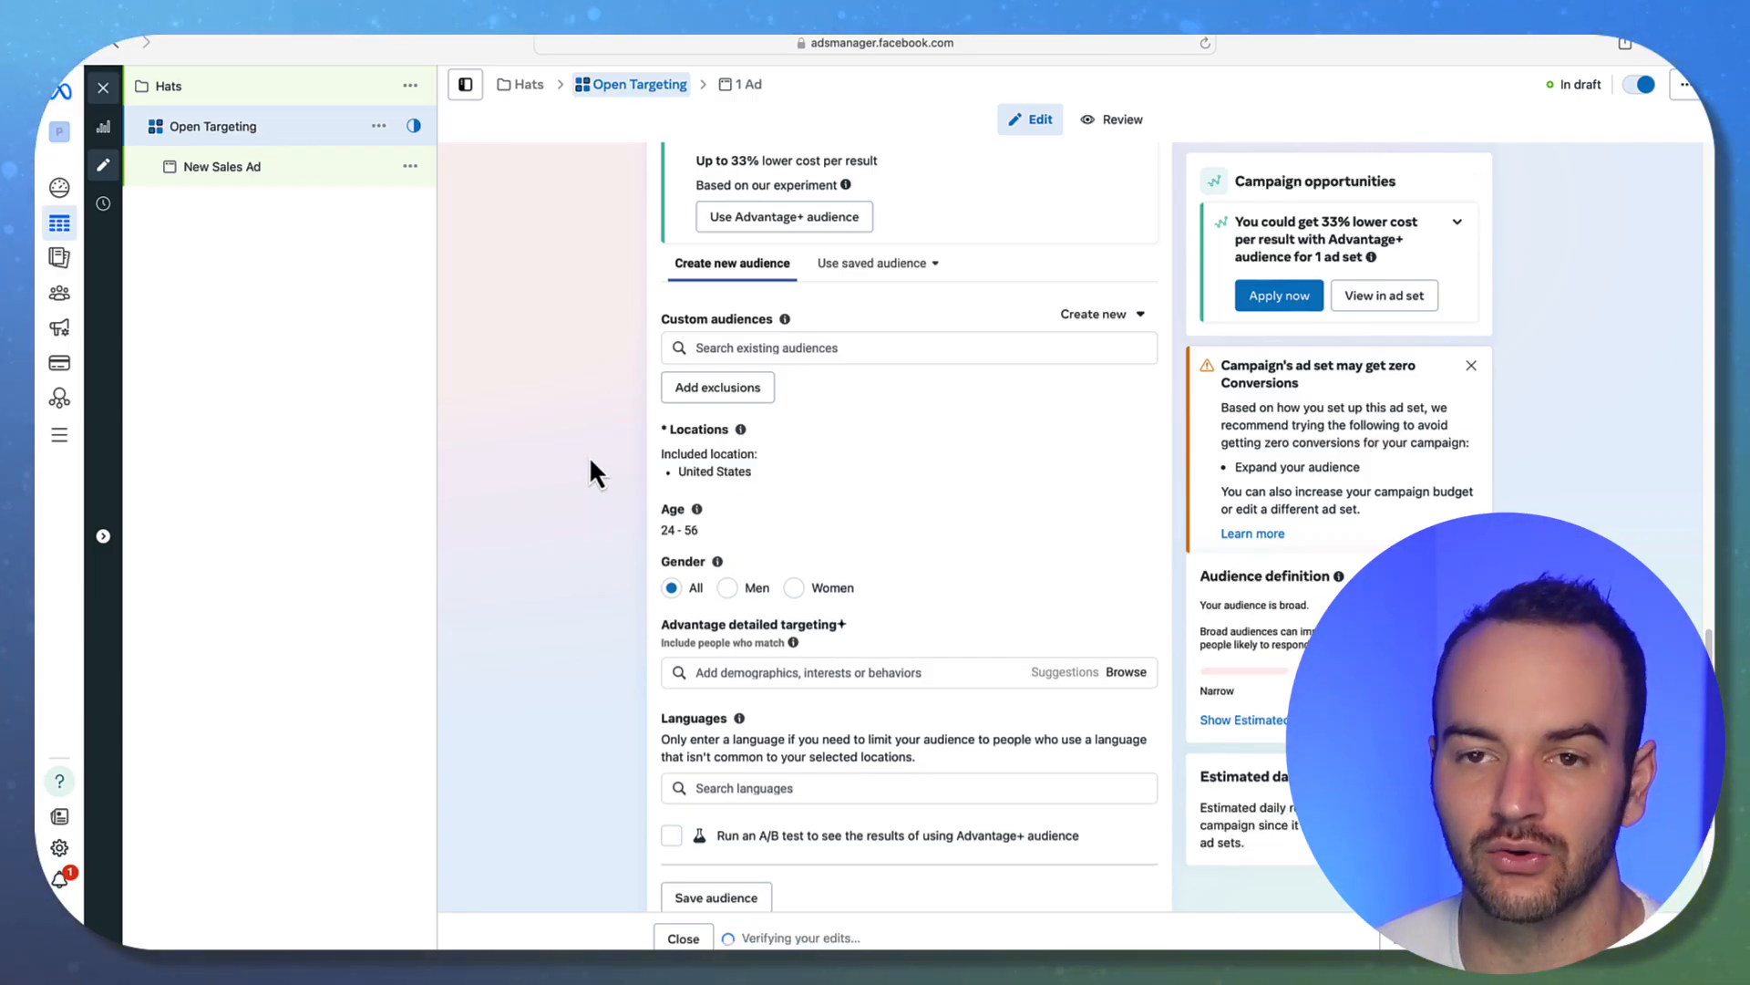
pyautogui.scroll(15, 590, 461)
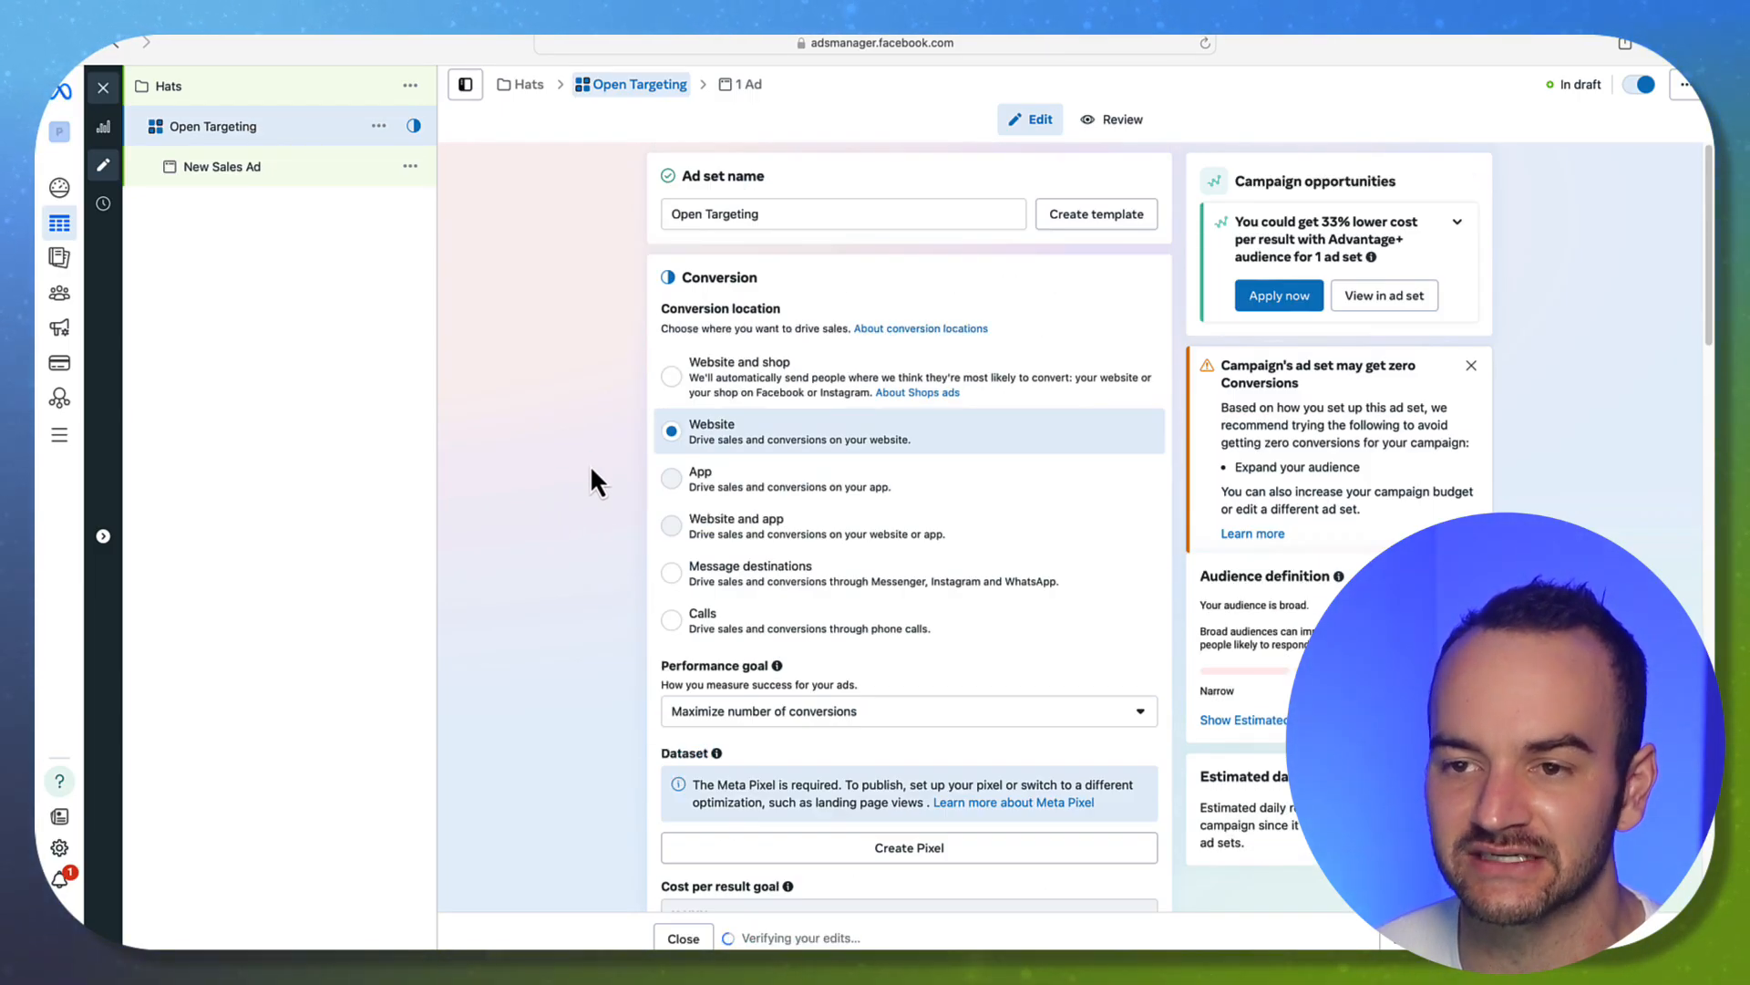
pyautogui.click(1466, 938)
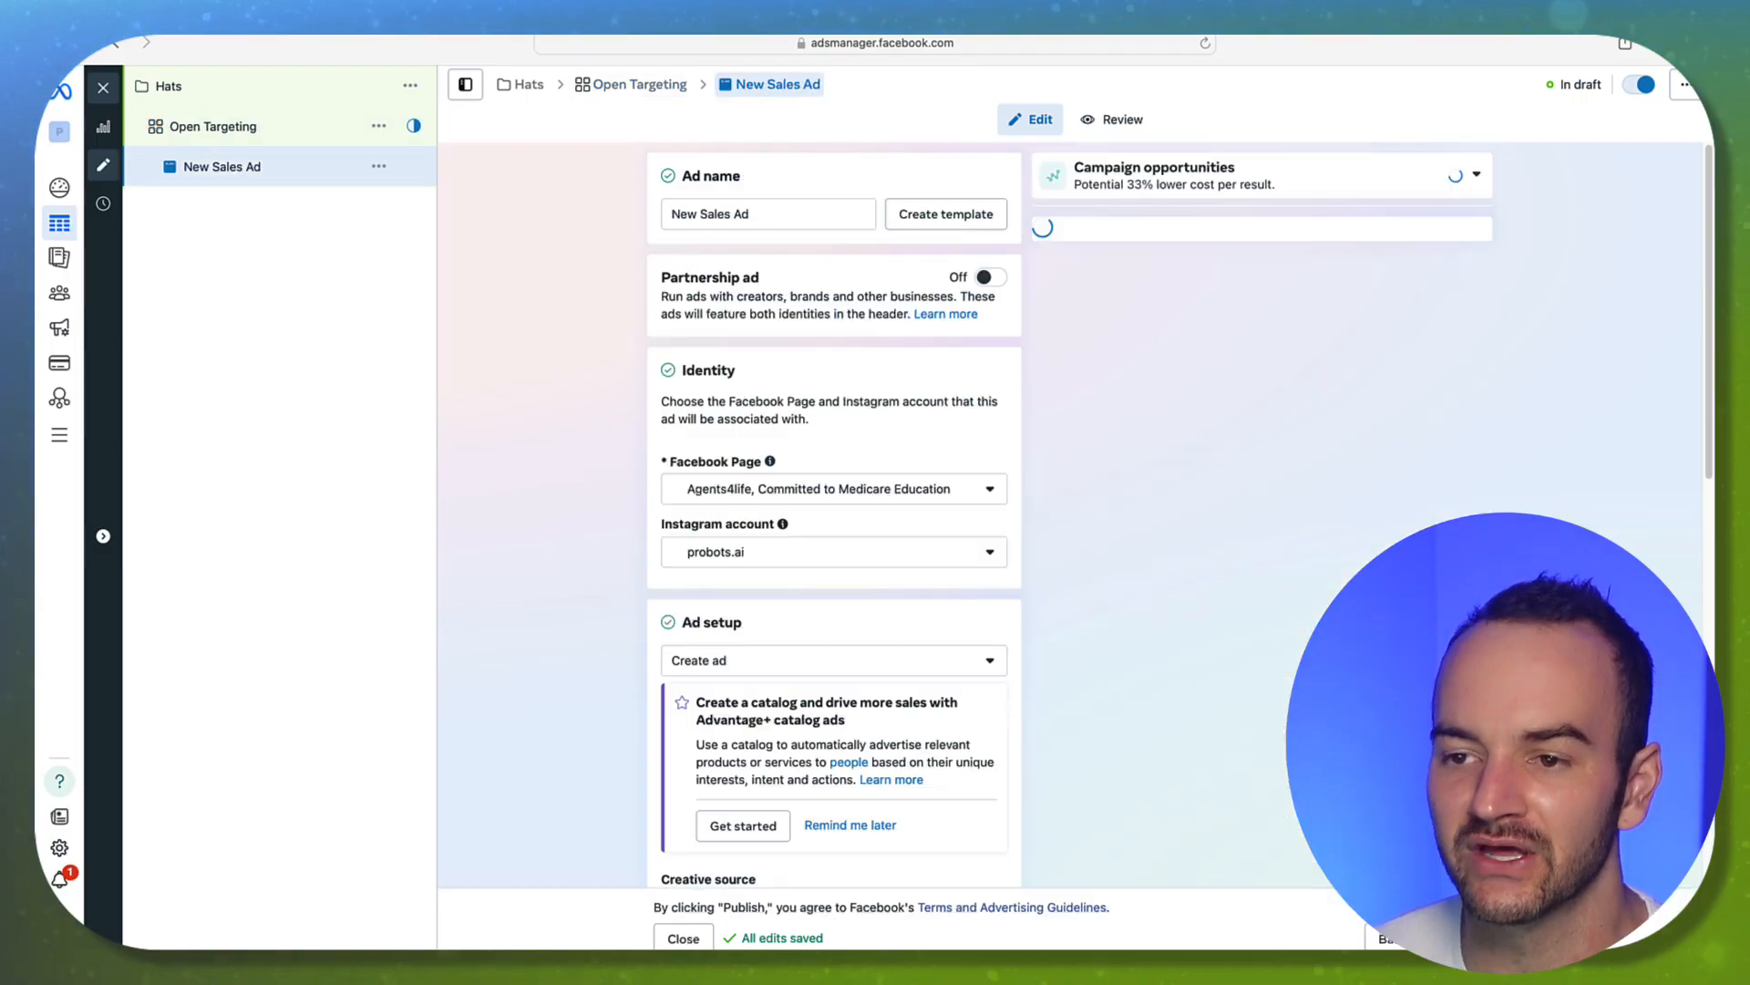
# Set the ad's Facebook Page to Pro Bots.
pyautogui.click(764, 487)
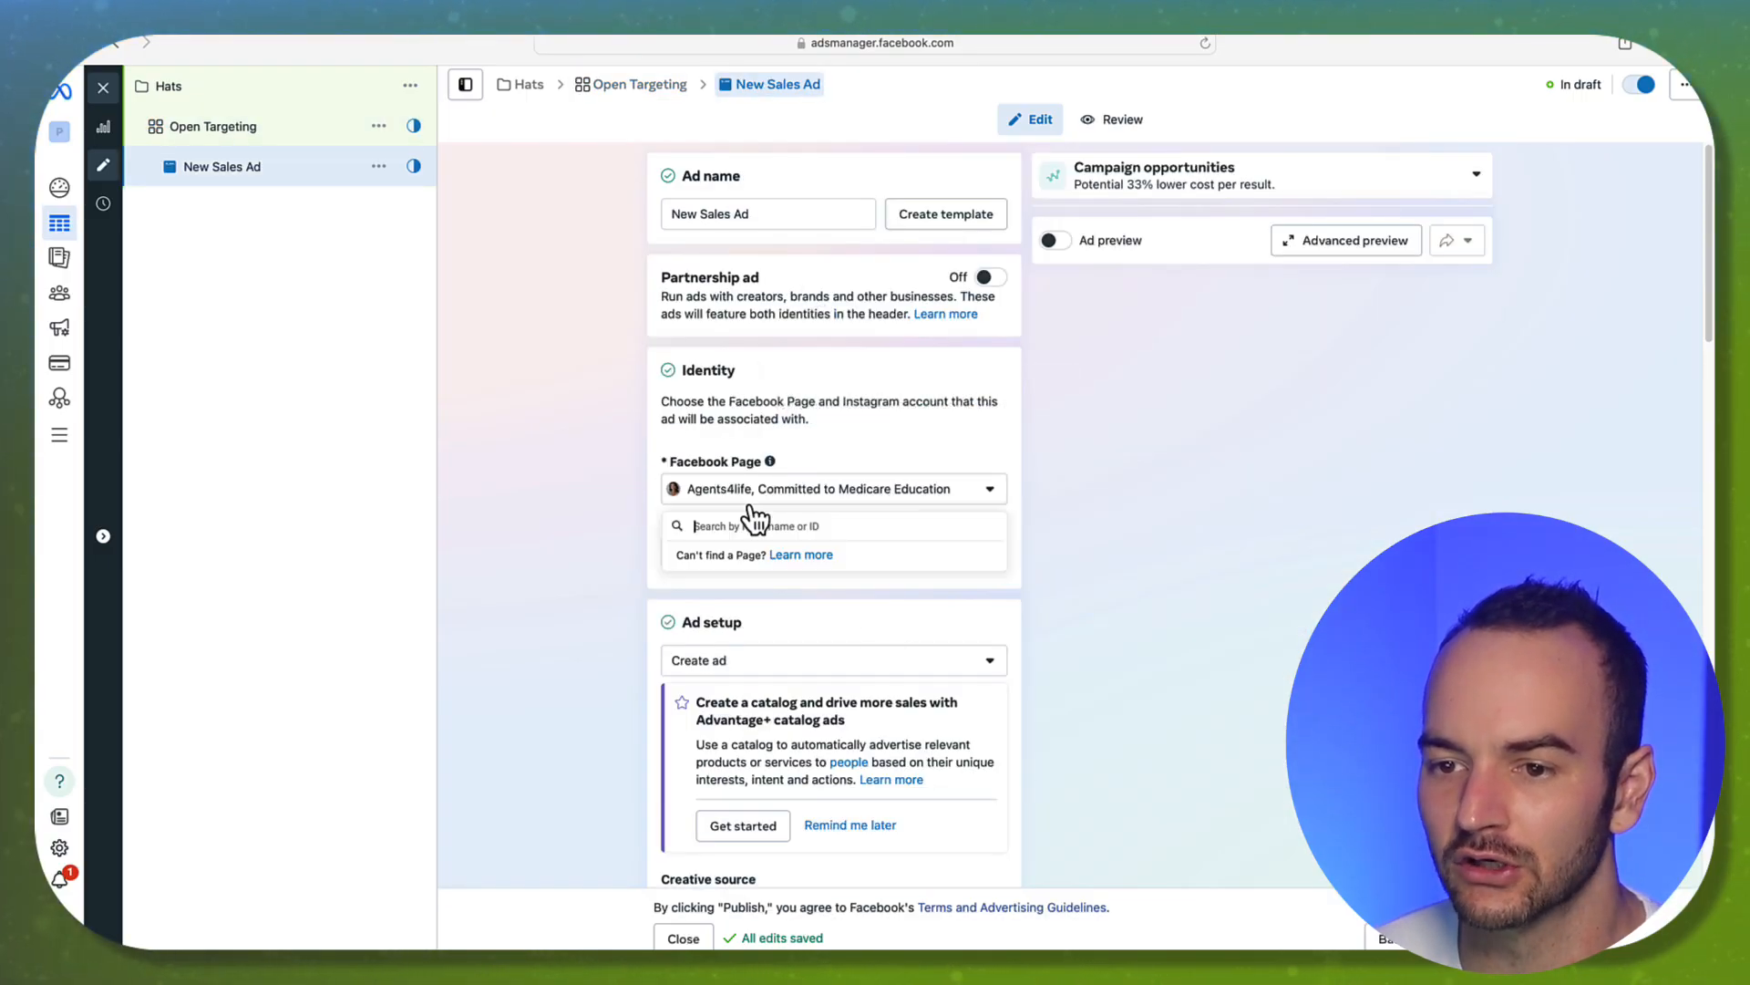
pyautogui.scroll(-5, 768, 592)
pyautogui.scroll(-3, 774, 620)
pyautogui.scroll(5, 771, 597)
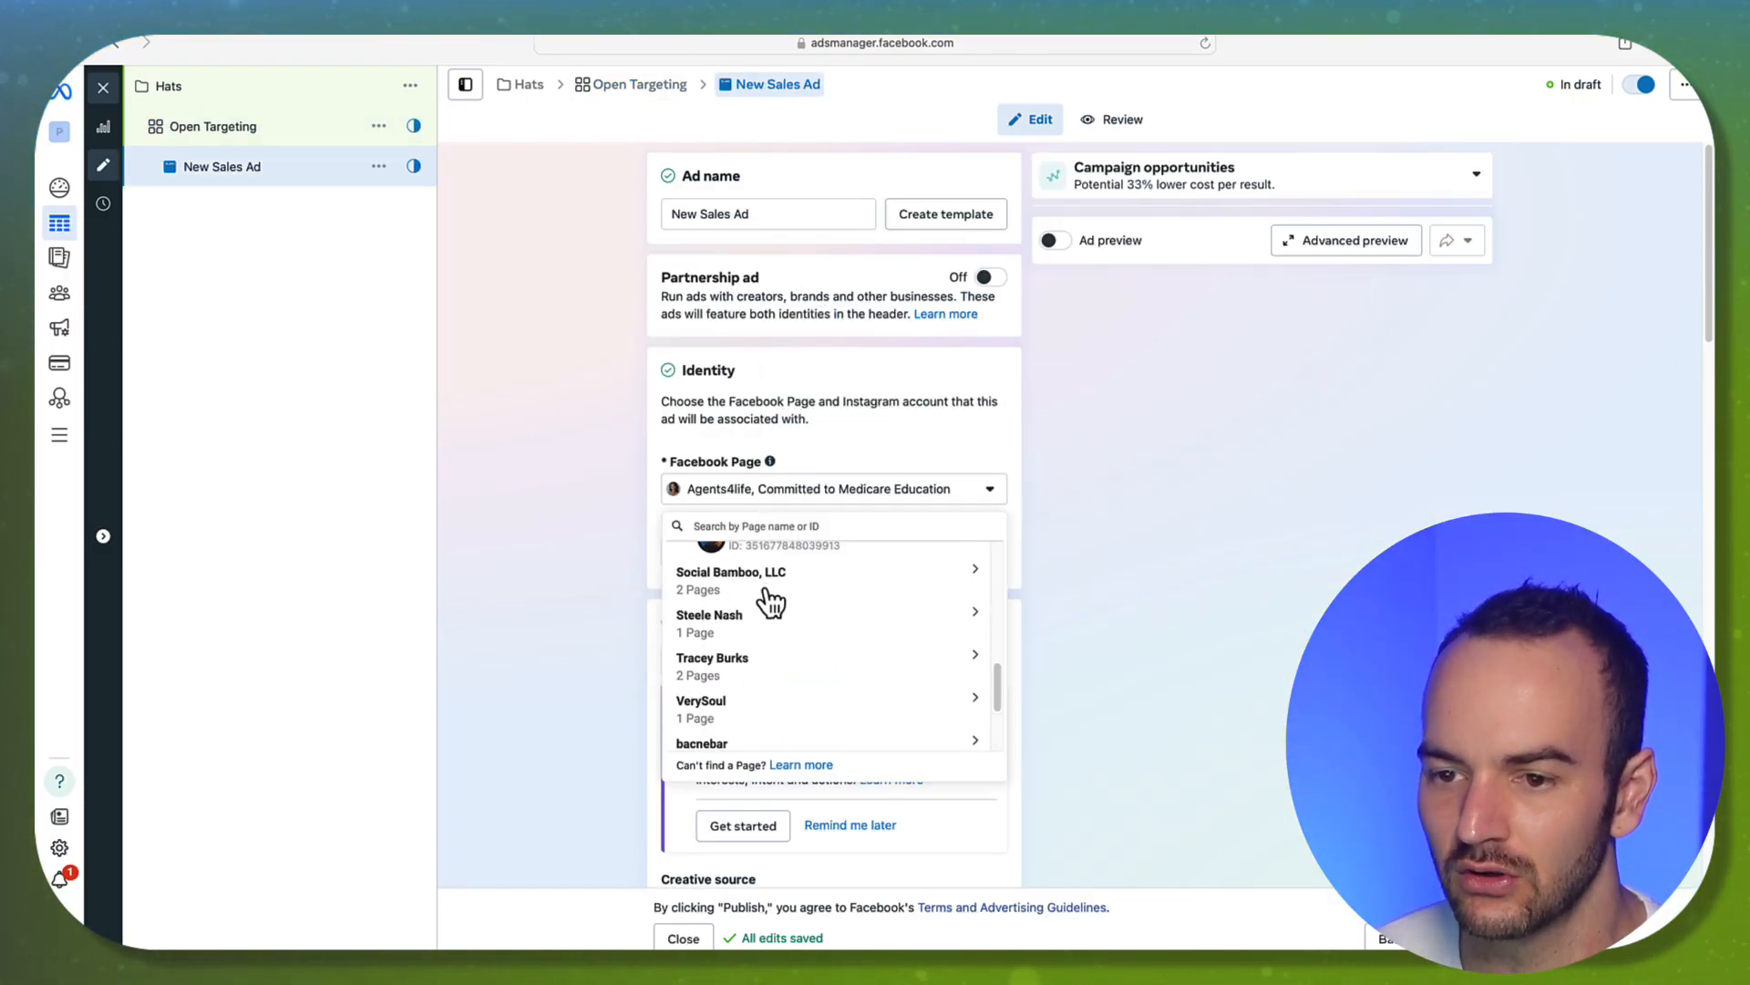
pyautogui.click(773, 588)
# Clear the ad name and turn on the ad preview.
pyautogui.click(787, 208)
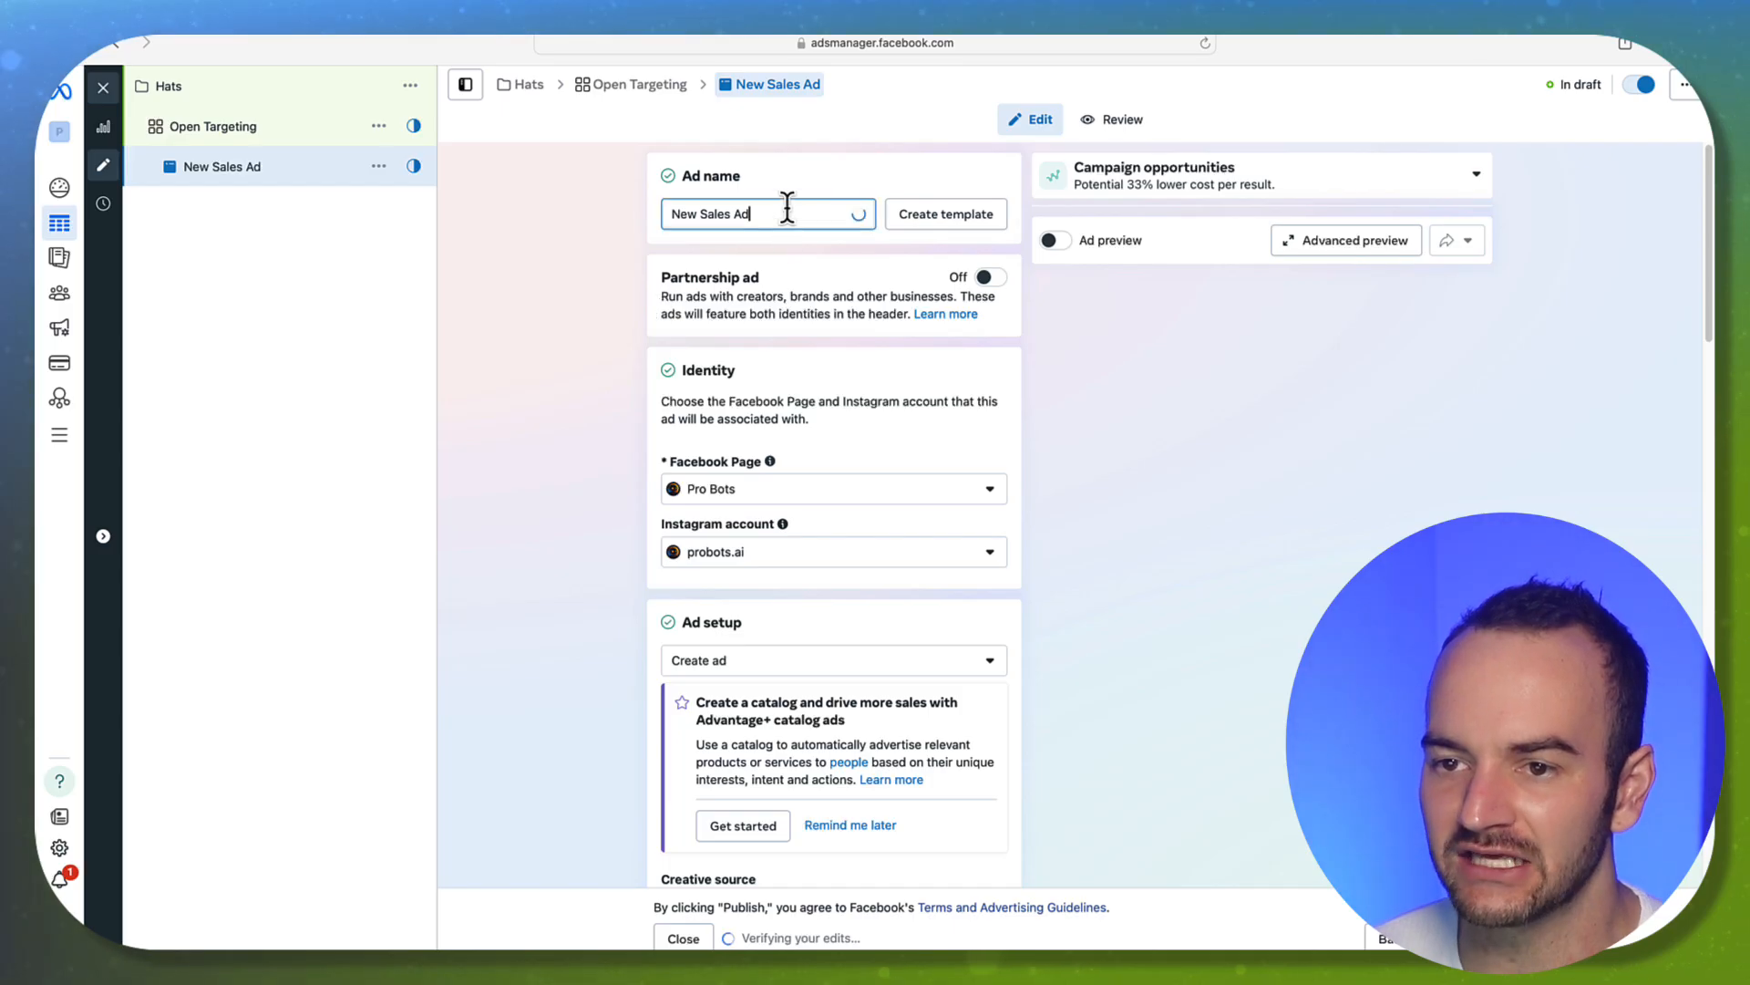
pyautogui.tripleClick(764, 215)
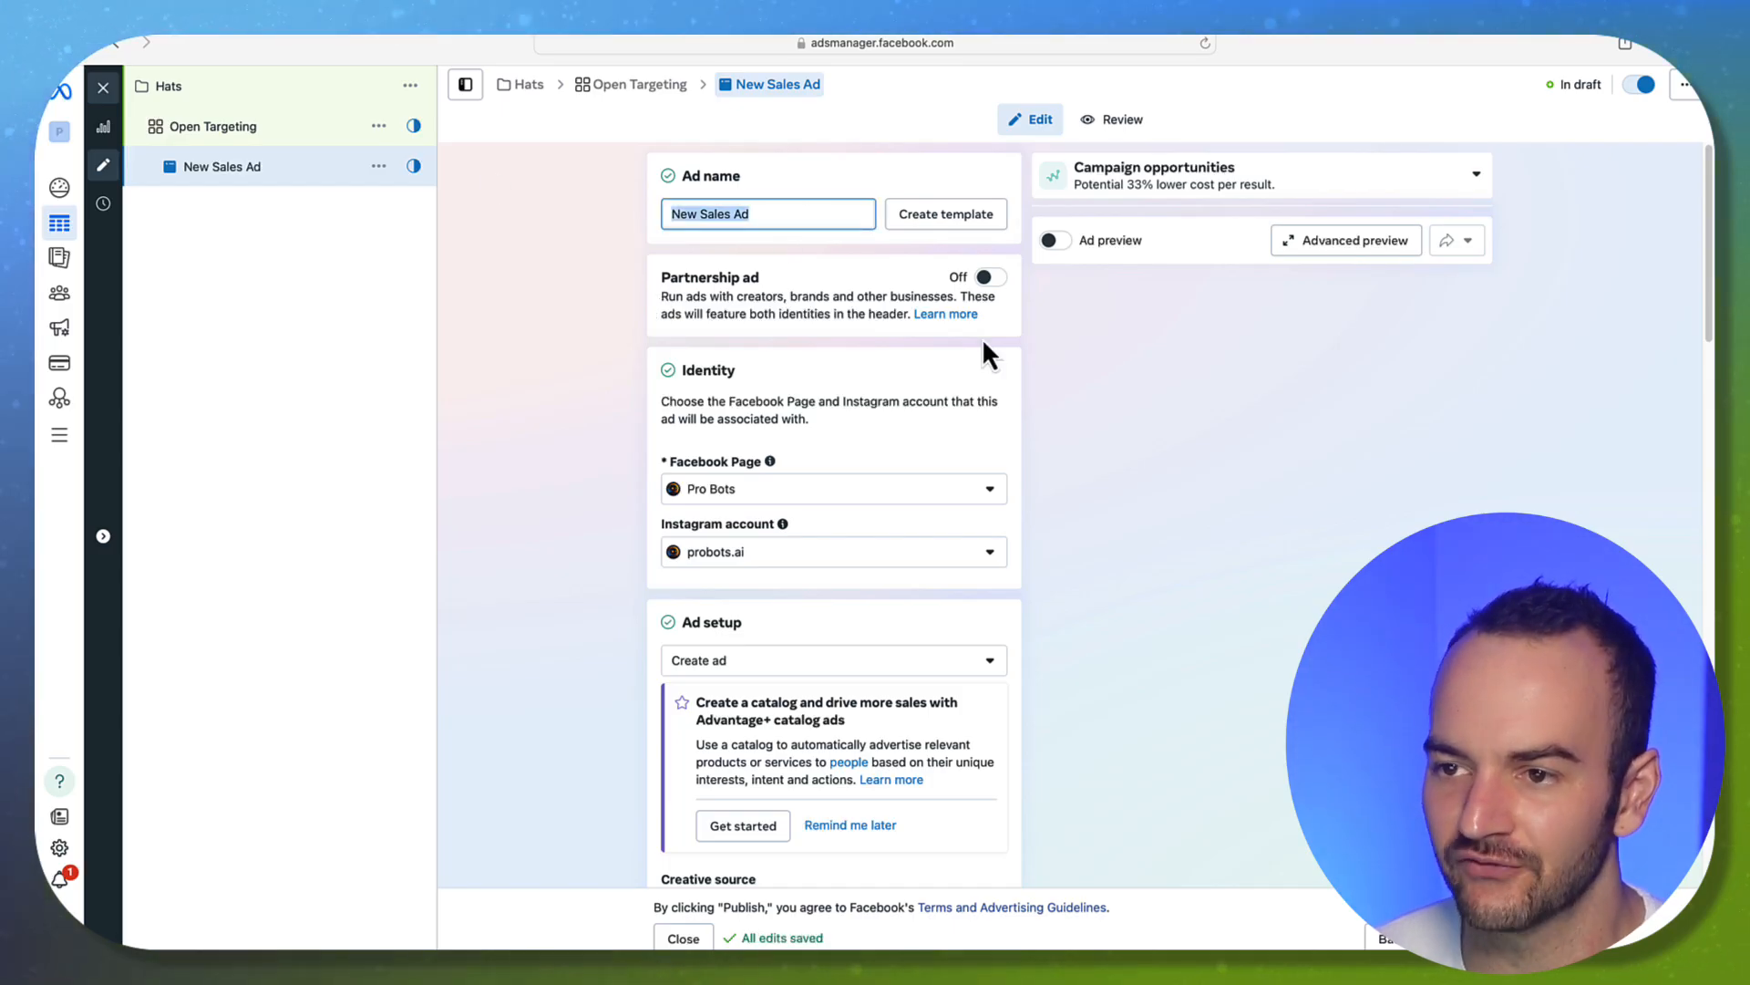
pyautogui.click(1055, 241)
pyautogui.moveTo(796, 212); pyautogui.dragTo(701, 214)
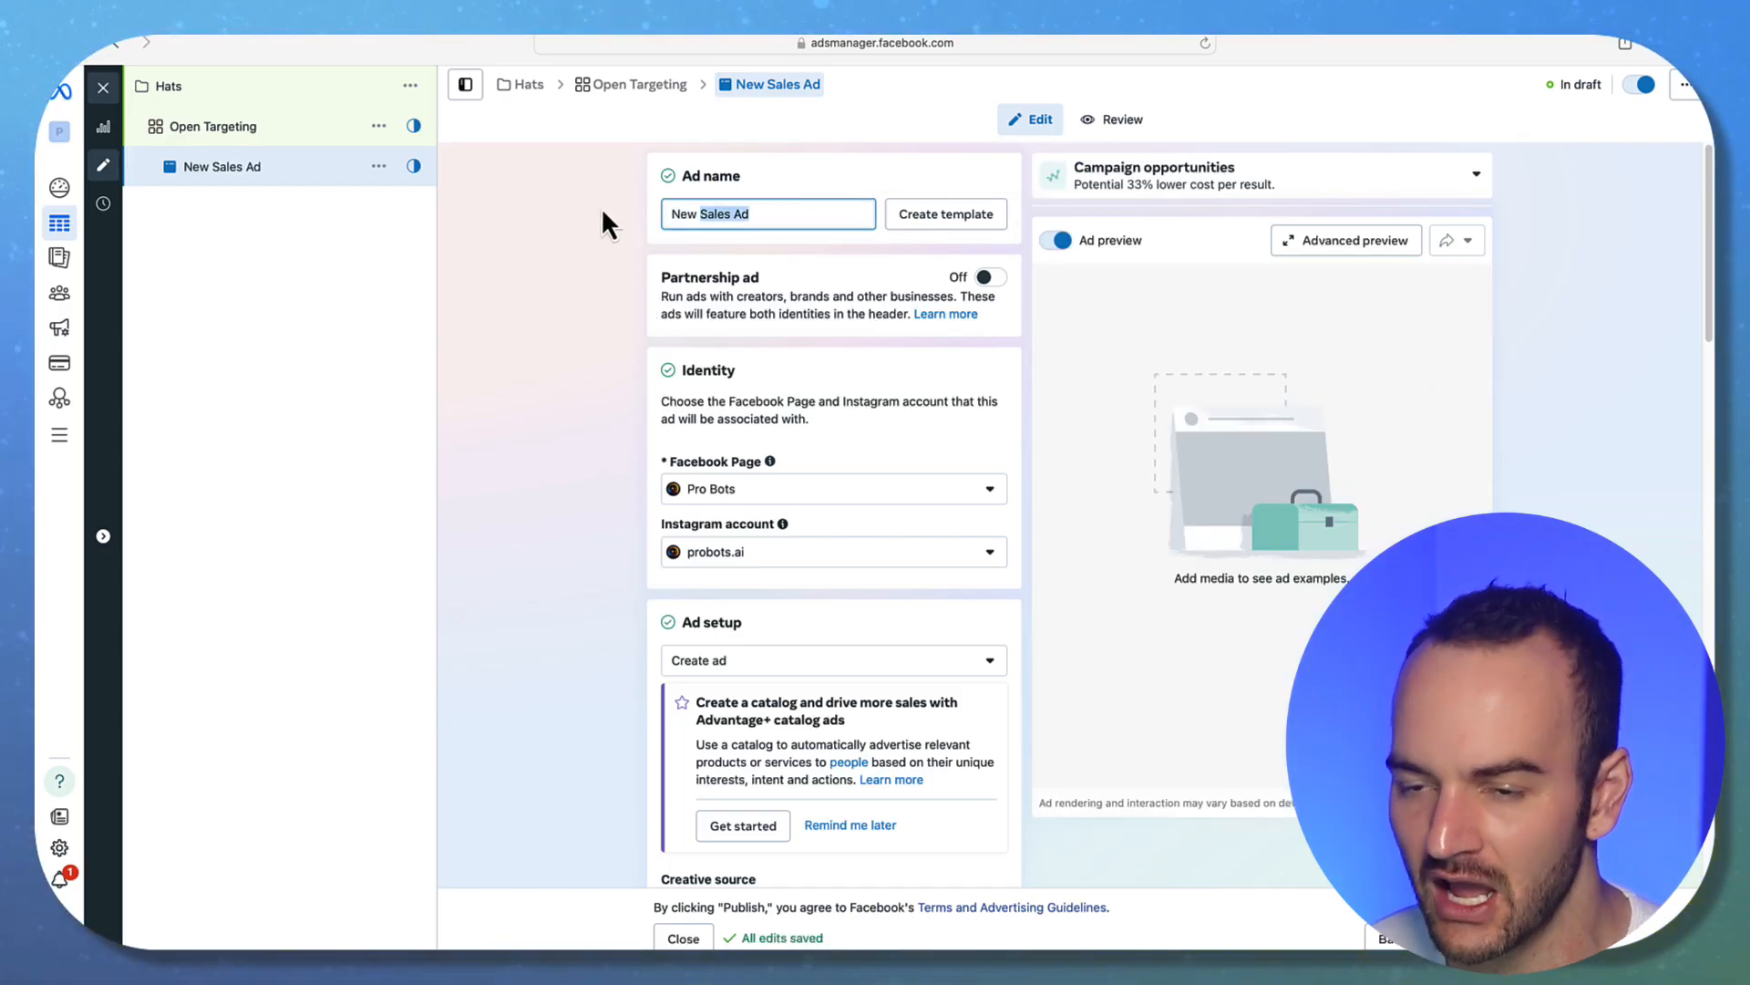
pyautogui.press('BackSpace')
pyautogui.press('BackSpace')
pyautogui.press('BackSpace')
pyautogui.press('BackSpace')
pyautogui.press('BackSpace')
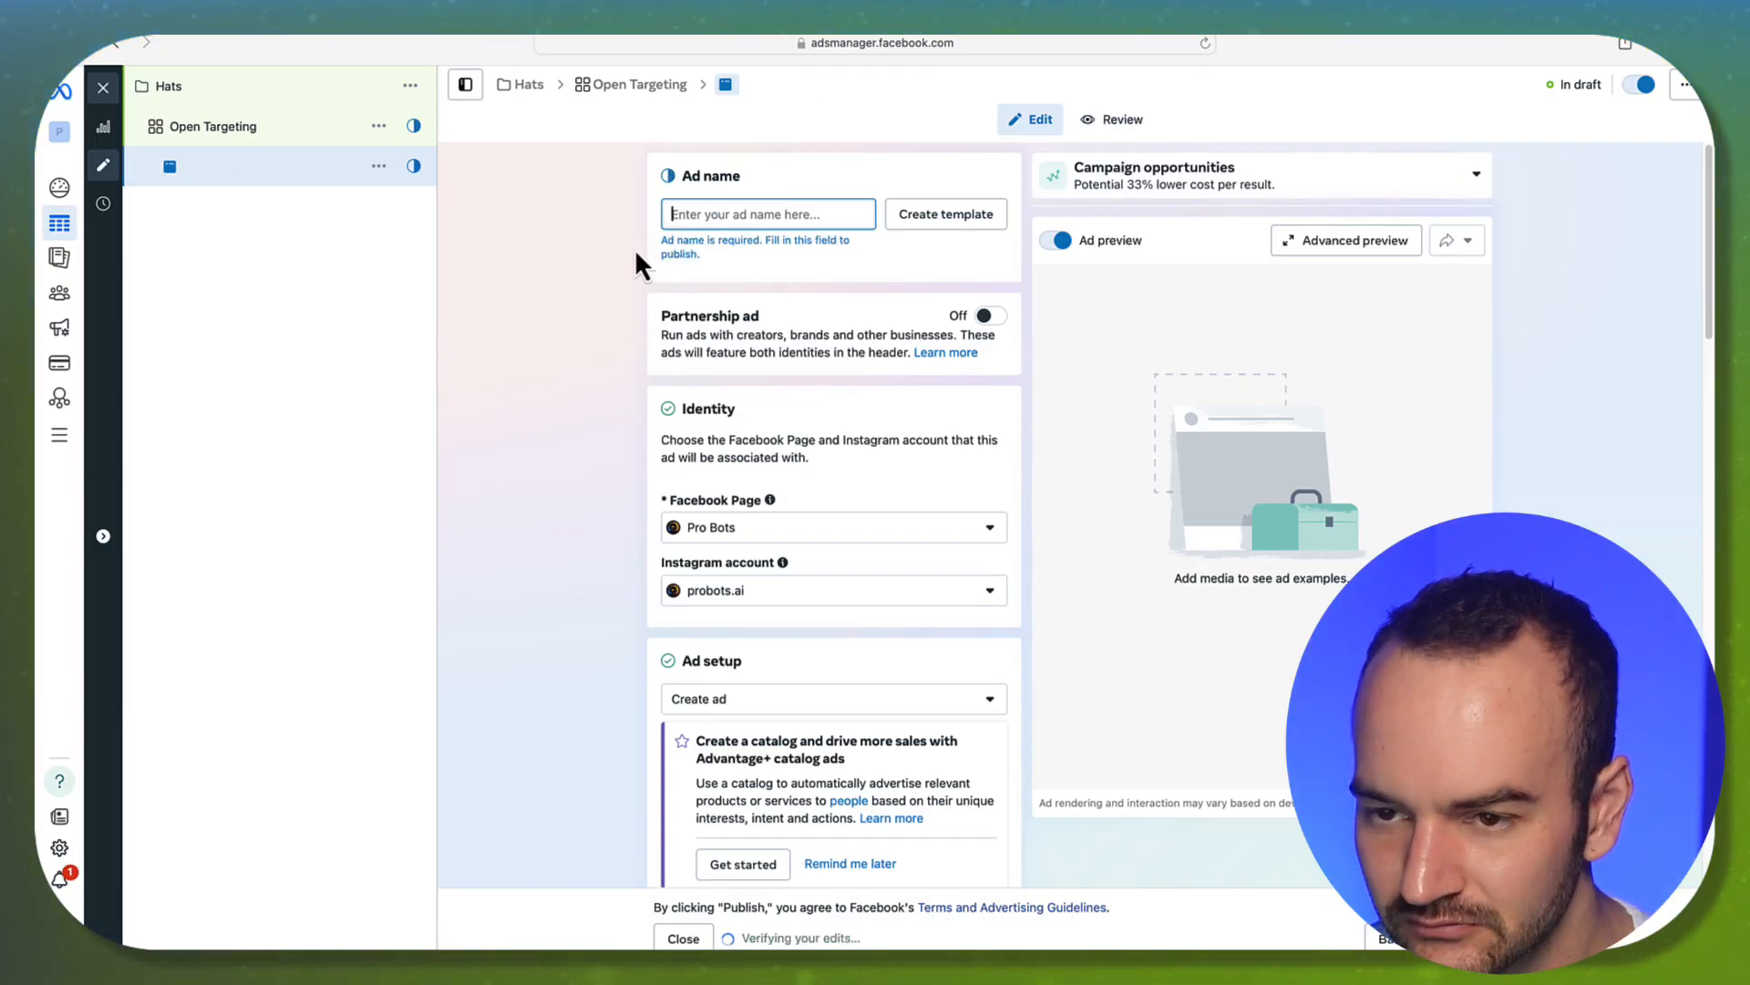
# Examine the ad setup section, especially the Manual upload and Advantage+ catalog ads creative sources.
pyautogui.scroll(-5, 584, 361)
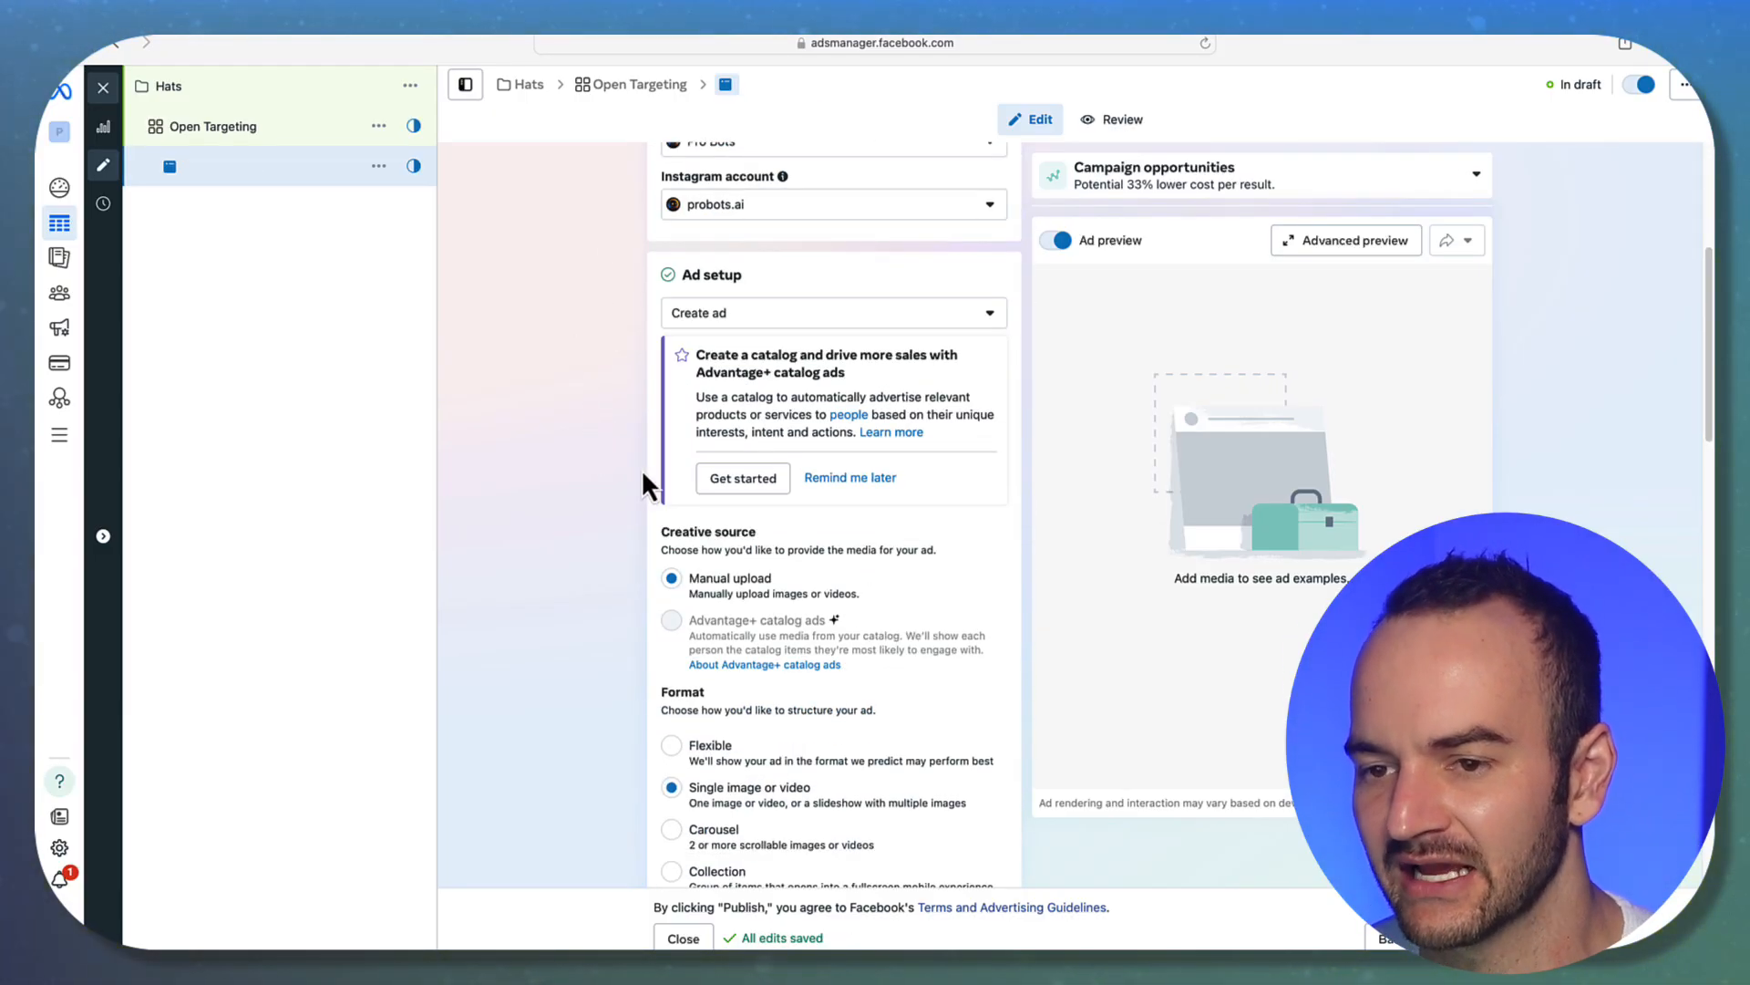
pyautogui.scroll(2, 617, 485)
pyautogui.scroll(-2, 651, 529)
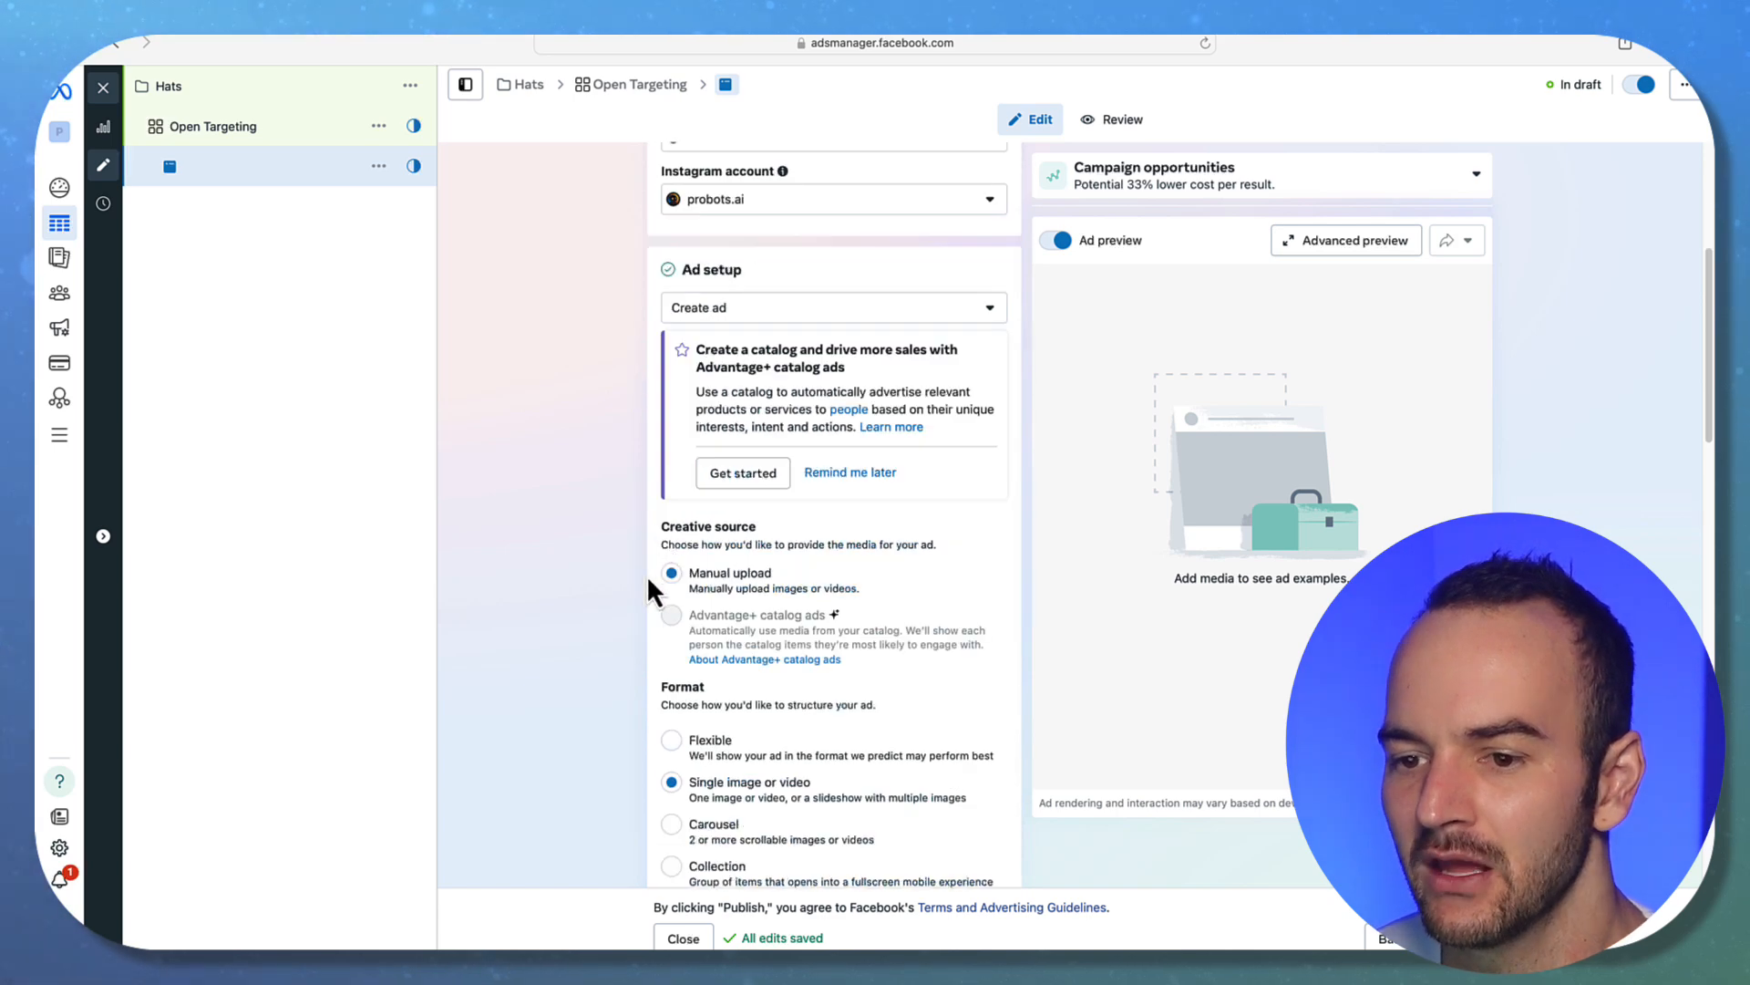
pyautogui.scroll(-3, 647, 574)
pyautogui.moveTo(834, 283)
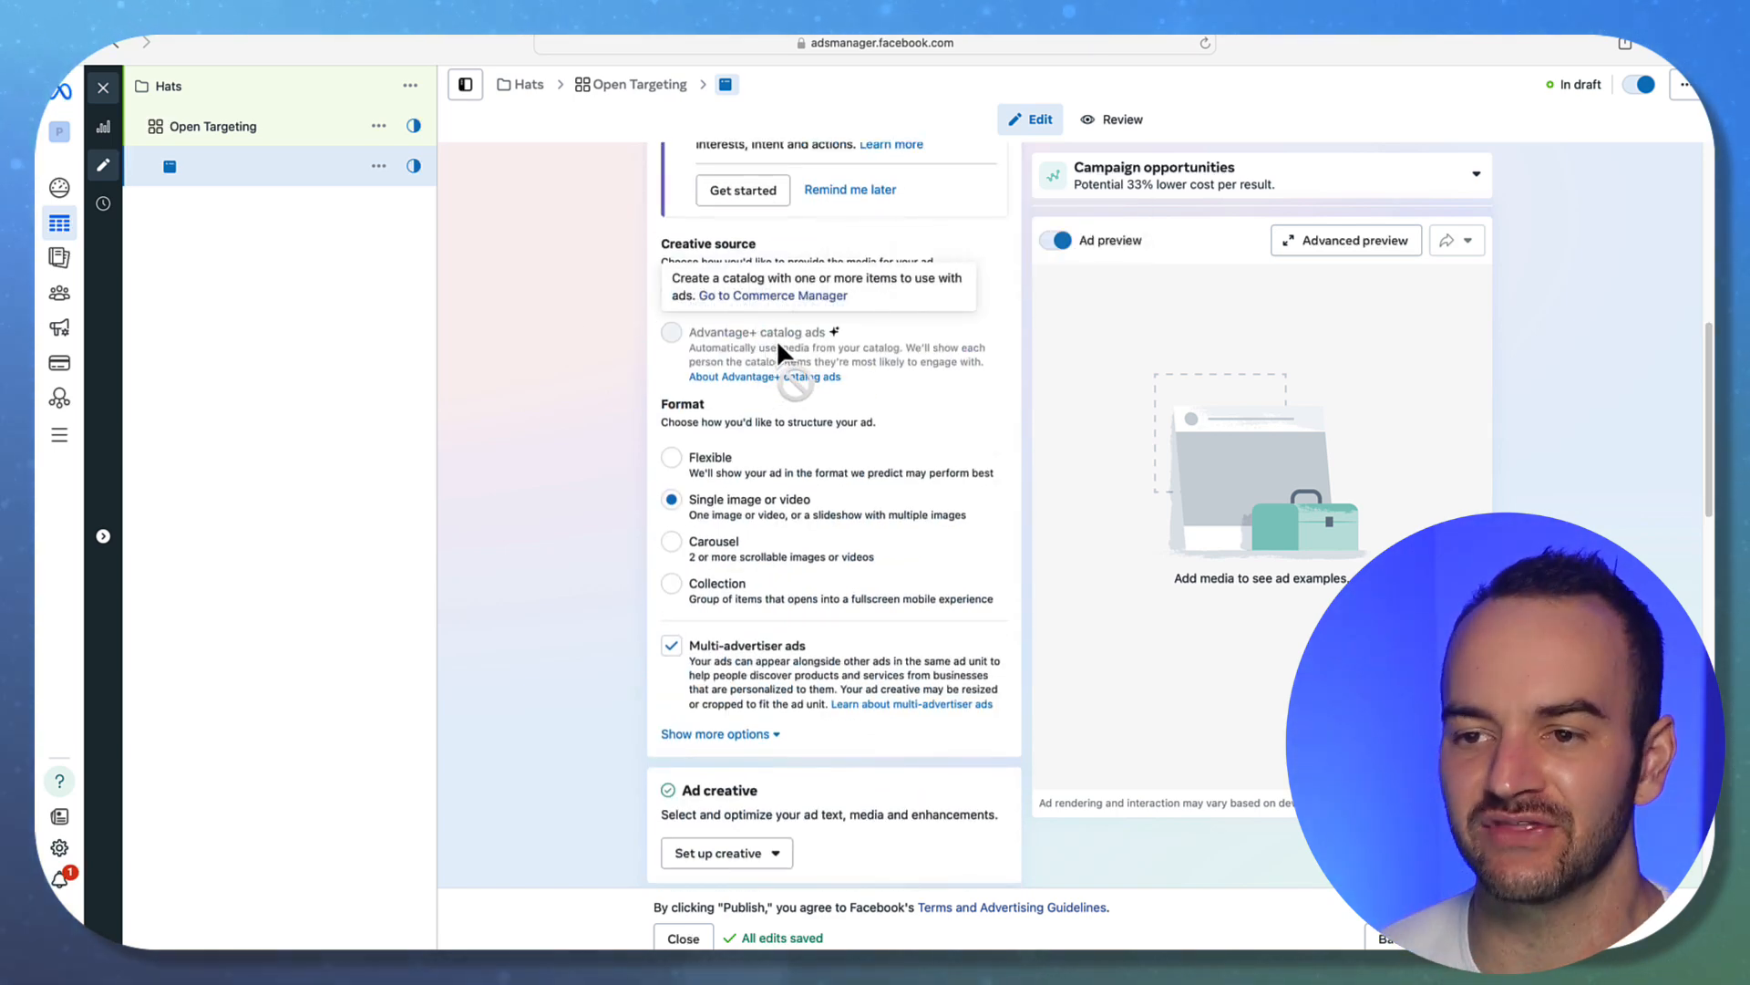
pyautogui.moveTo(777, 345); pyautogui.dragTo(820, 347)
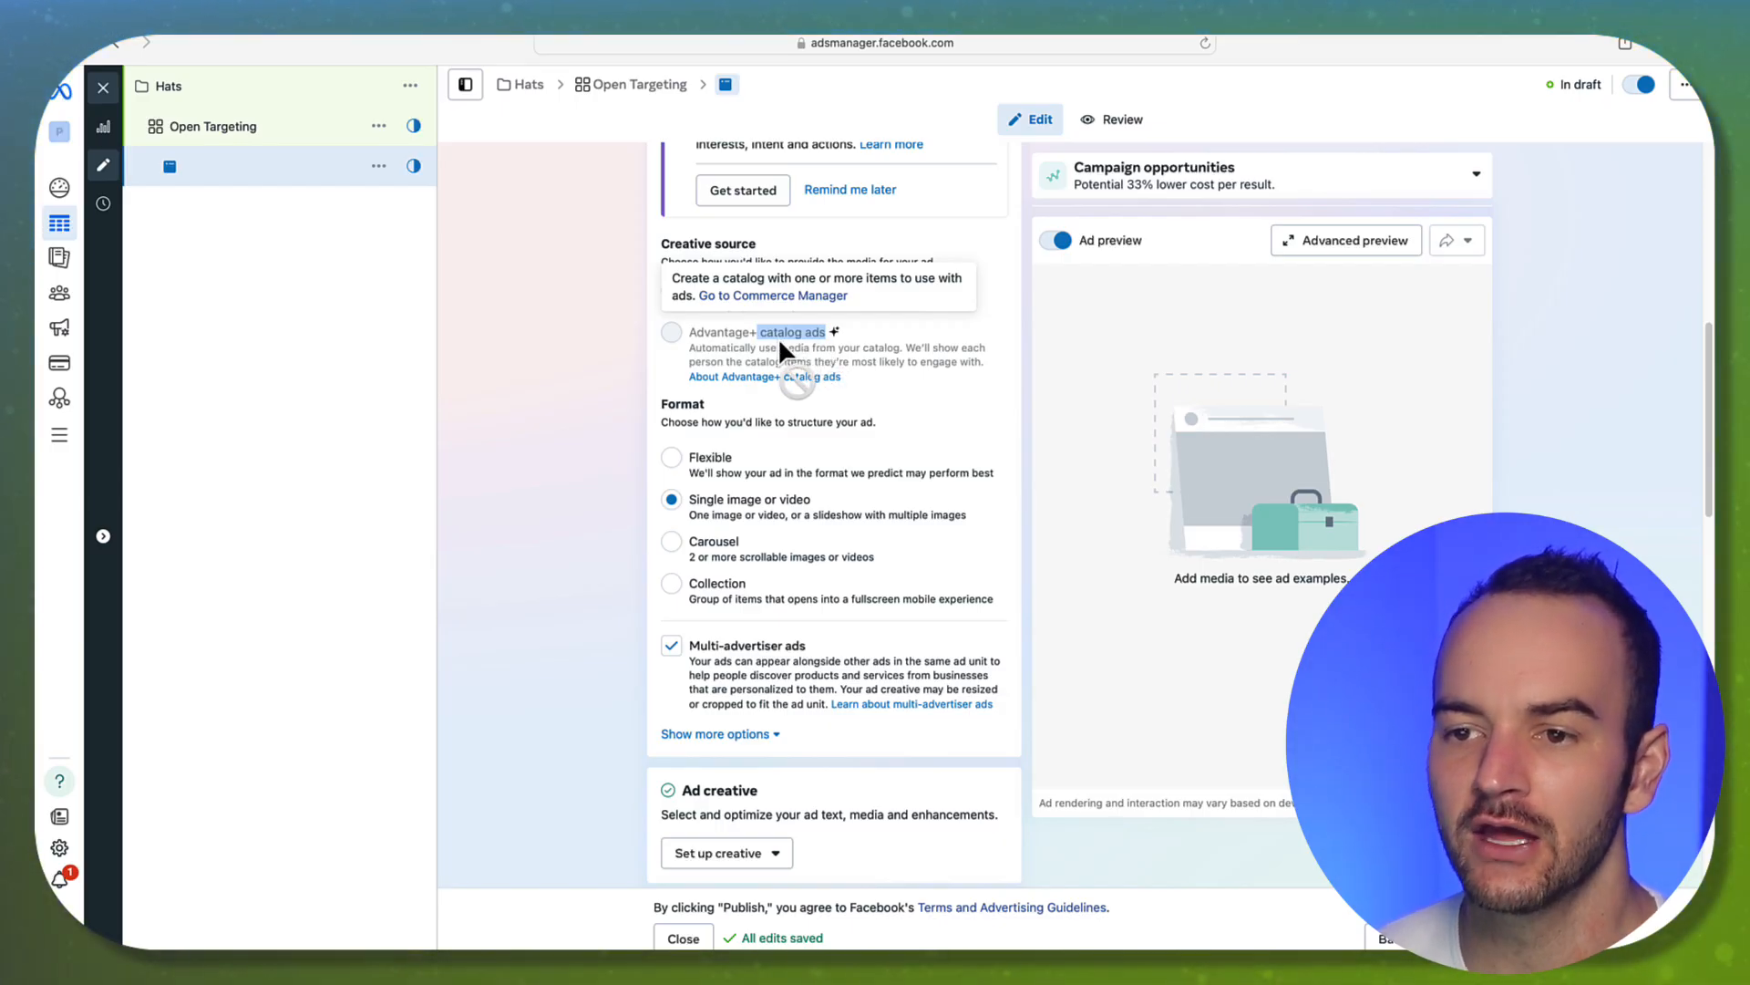
pyautogui.moveTo(751, 337); pyautogui.dragTo(824, 332)
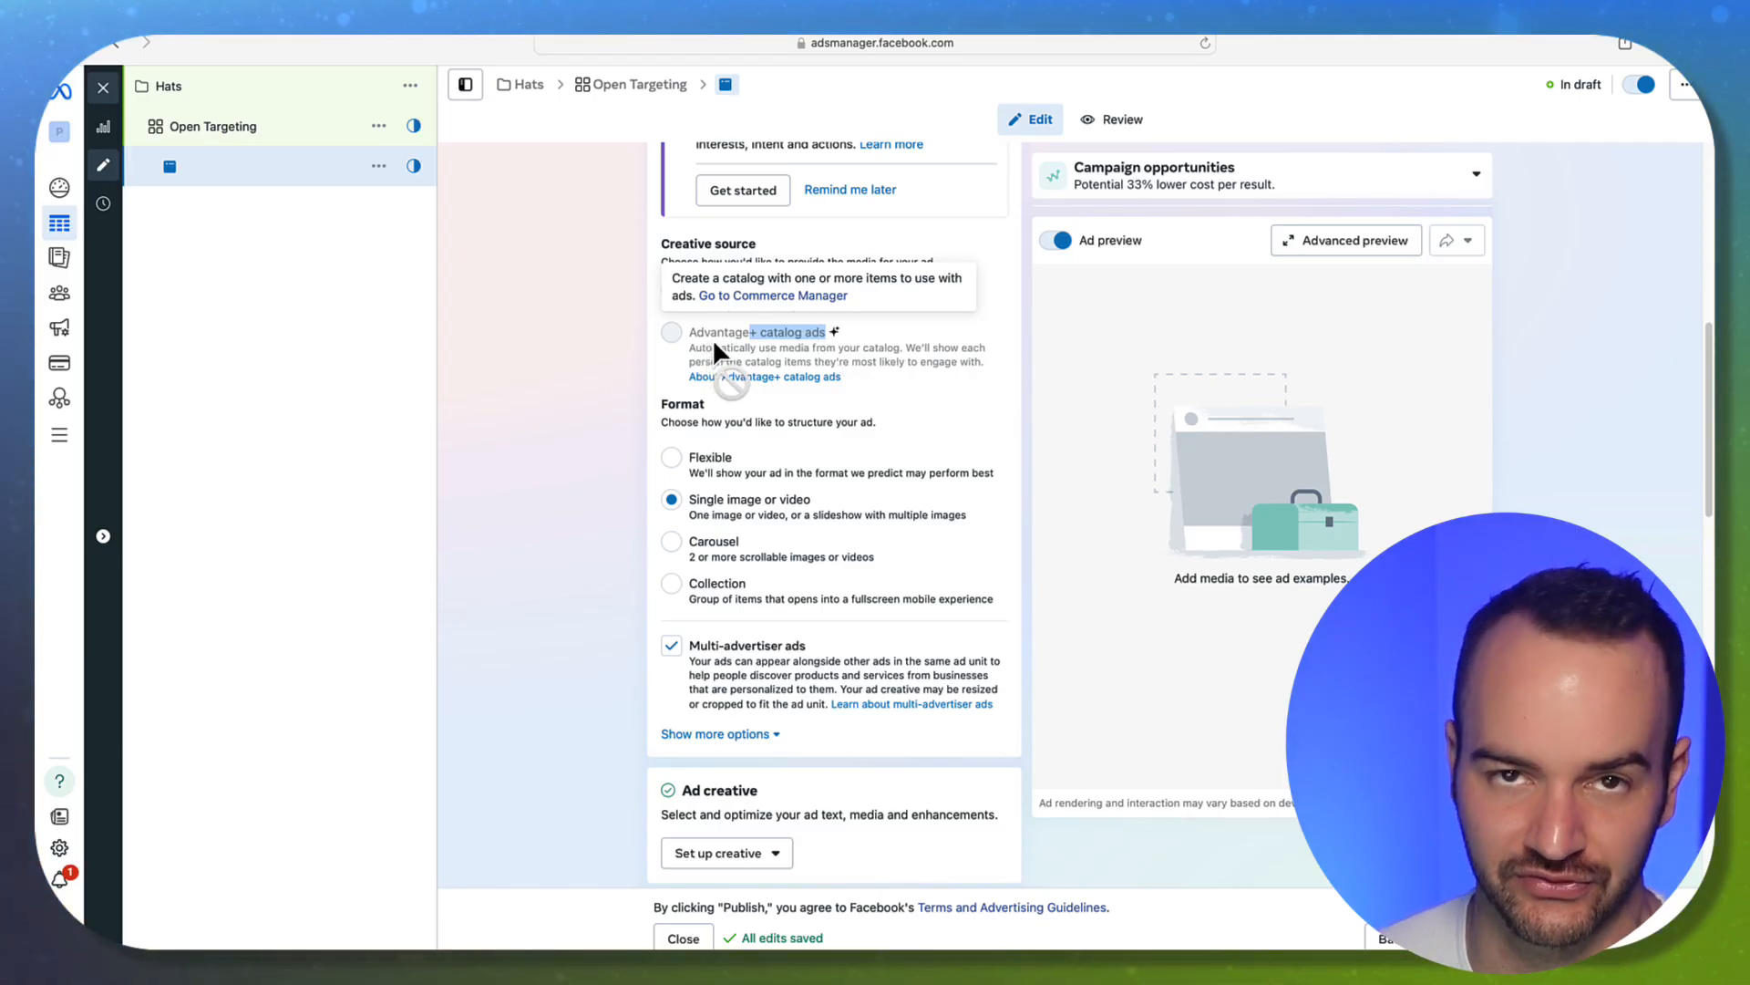
pyautogui.click(643, 346)
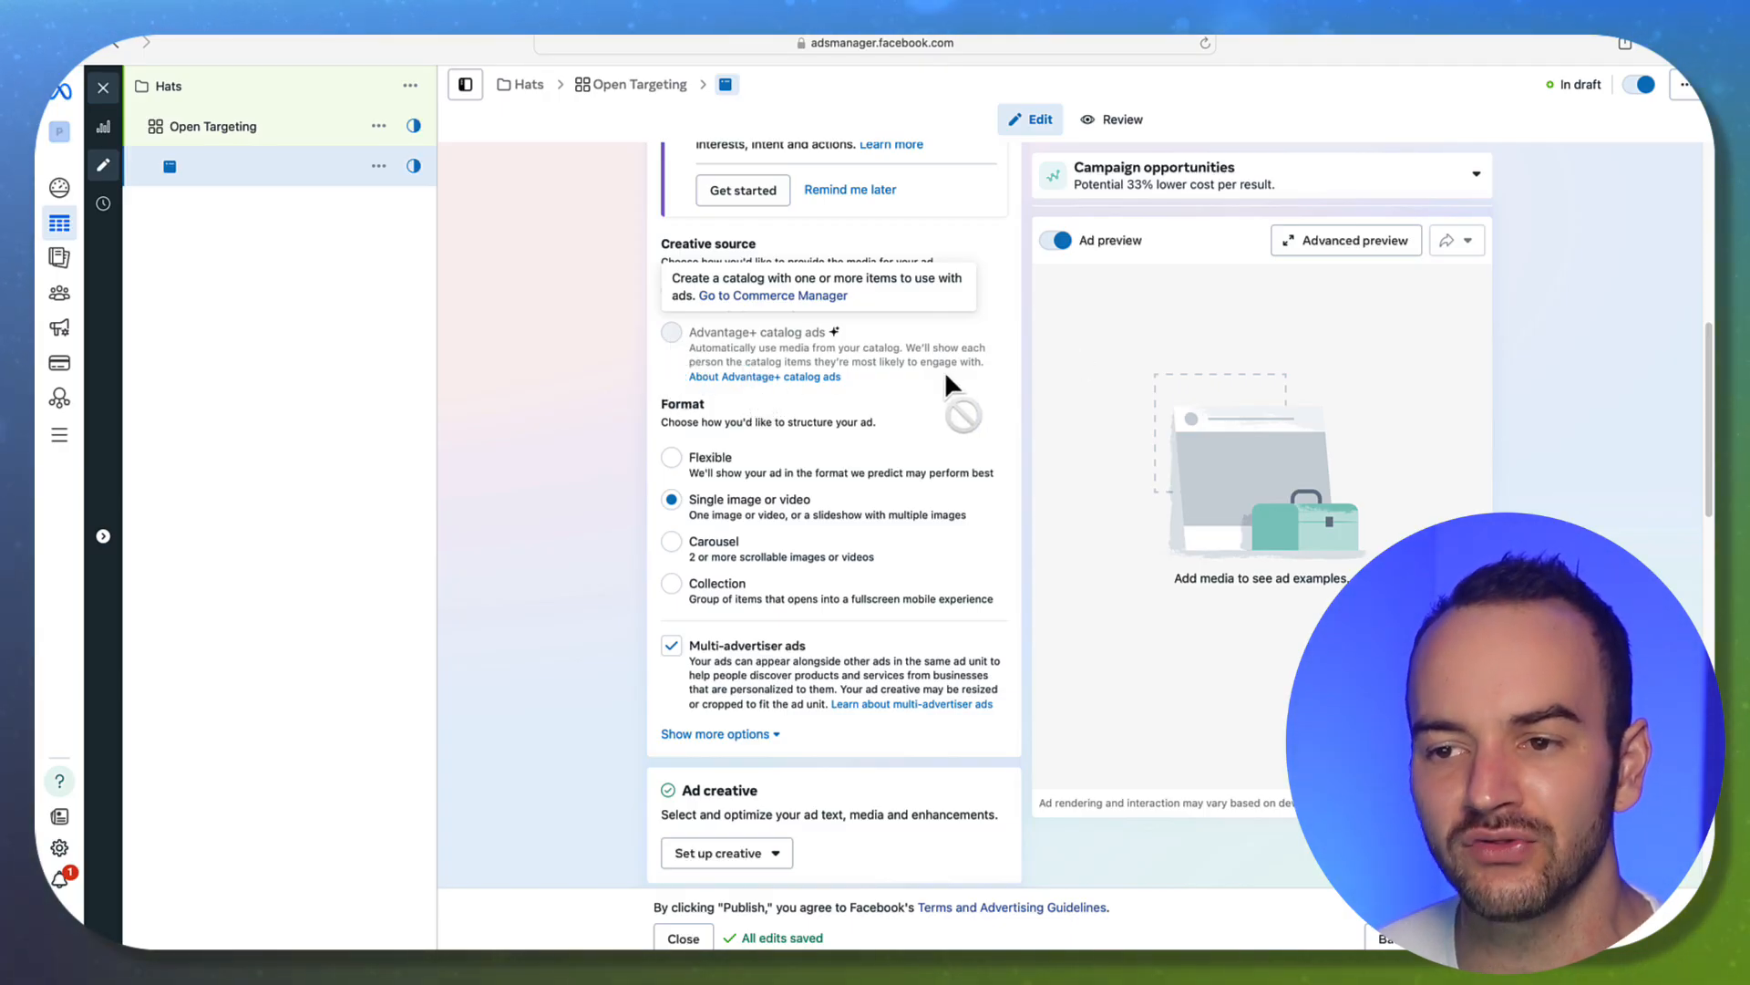
pyautogui.moveTo(945, 370); pyautogui.dragTo(695, 325)
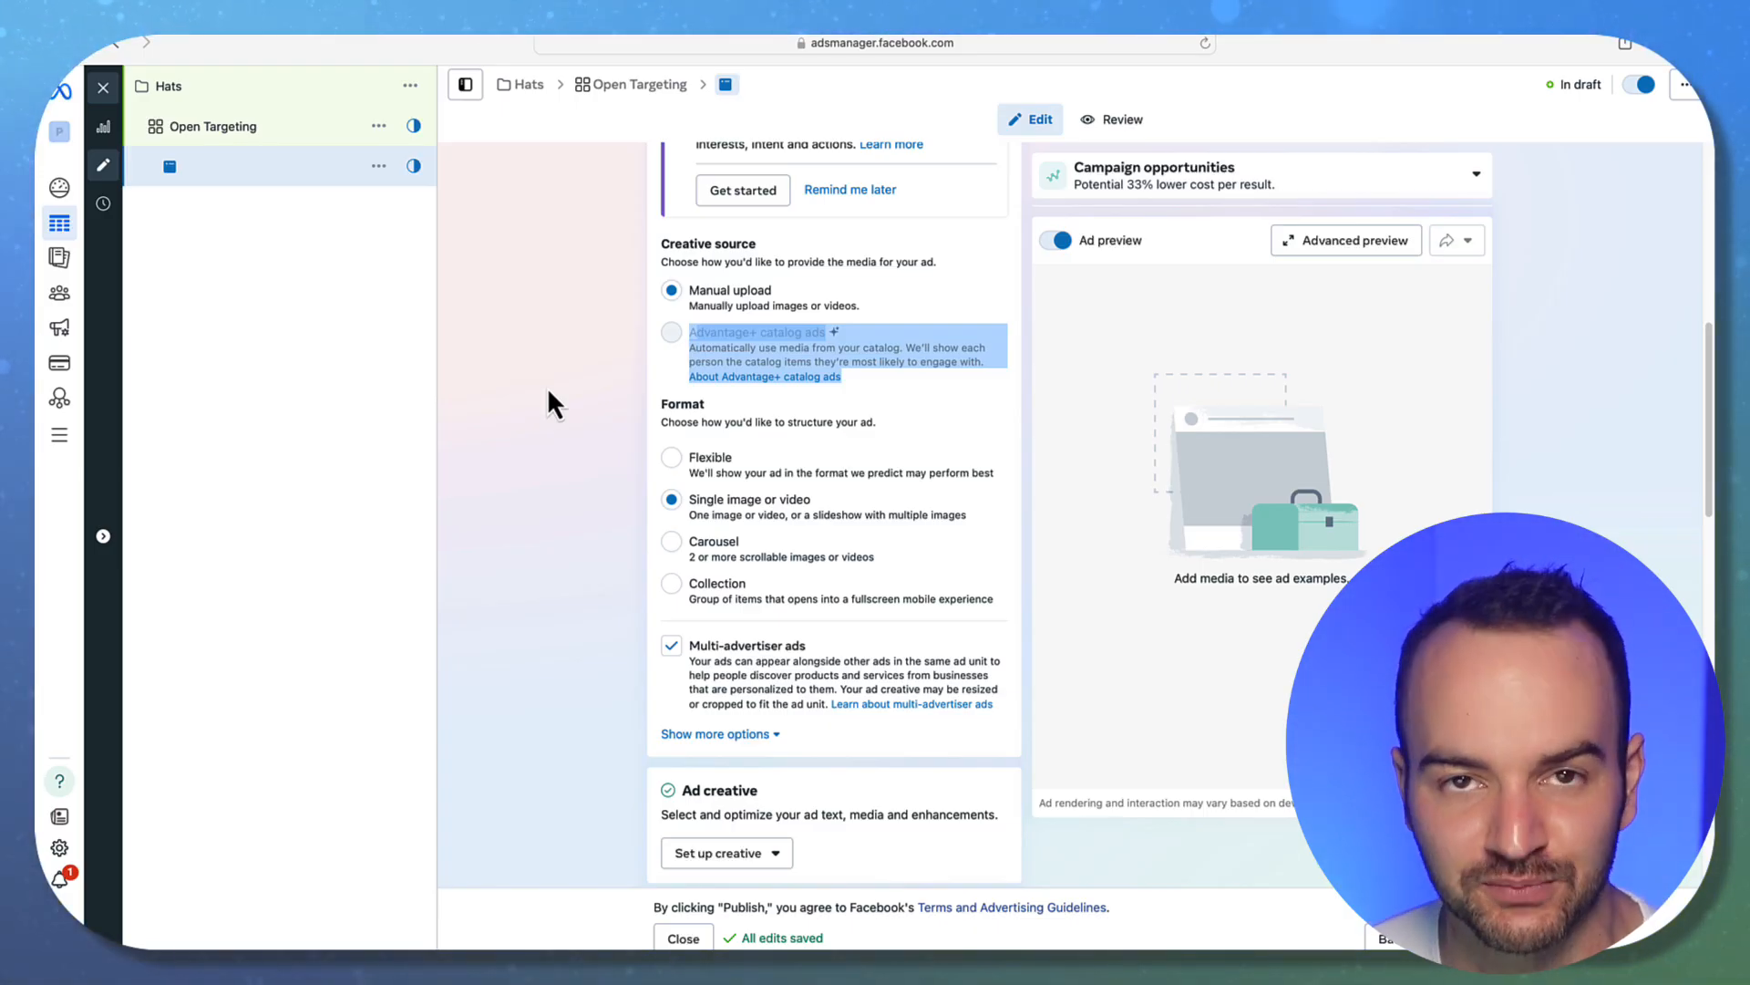
pyautogui.moveTo(749, 316)
pyautogui.click(602, 360)
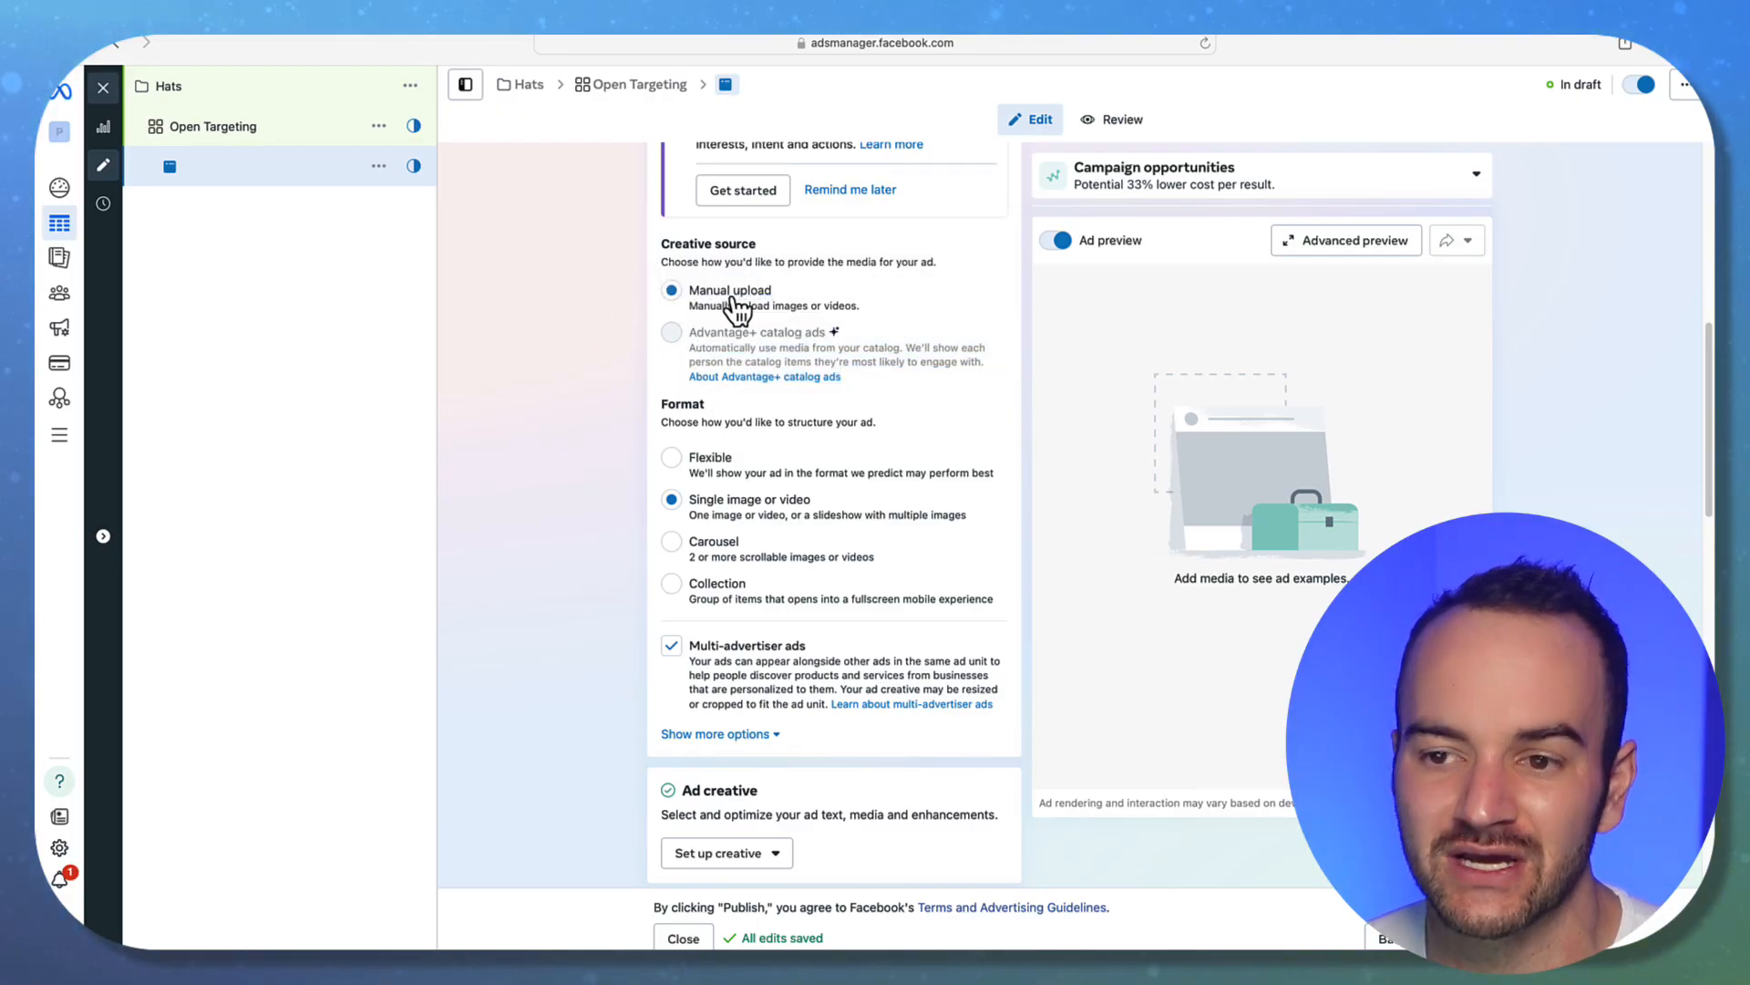
# Try the Flexible, Carousel and Collection ad formats, returning the format to Single image or video.
pyautogui.scroll(-2, 549, 424)
pyautogui.click(672, 296)
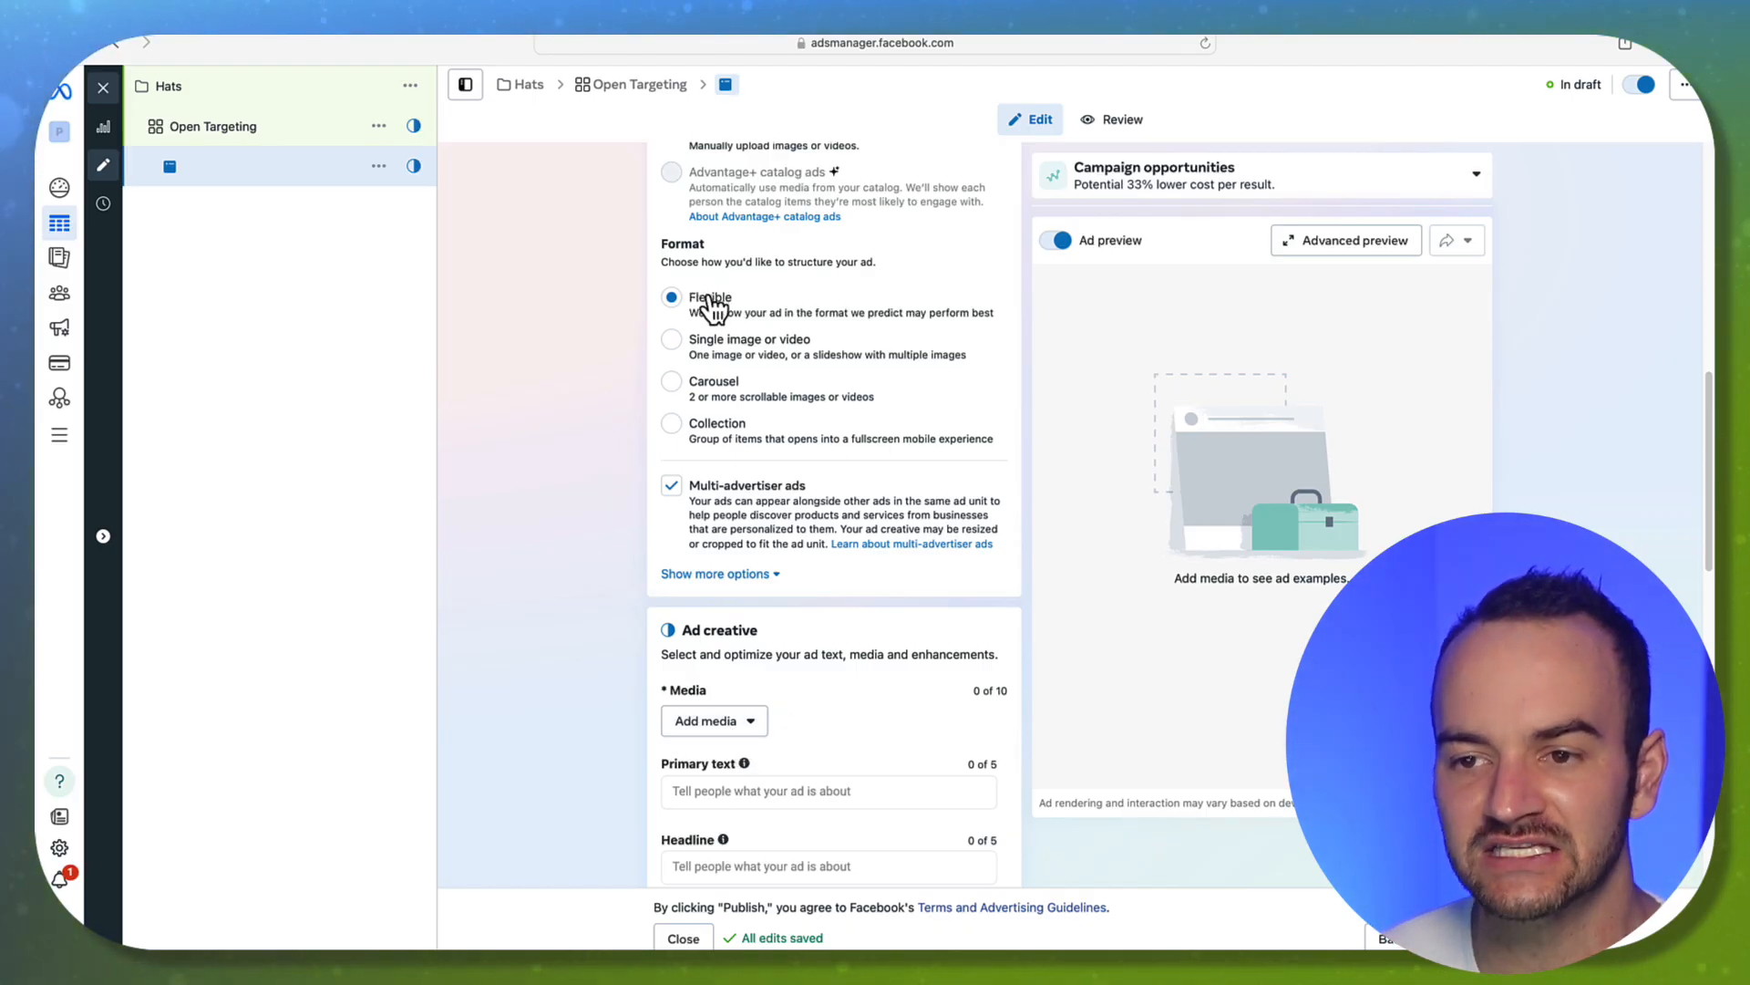
pyautogui.moveTo(703, 352); pyautogui.dragTo(790, 408)
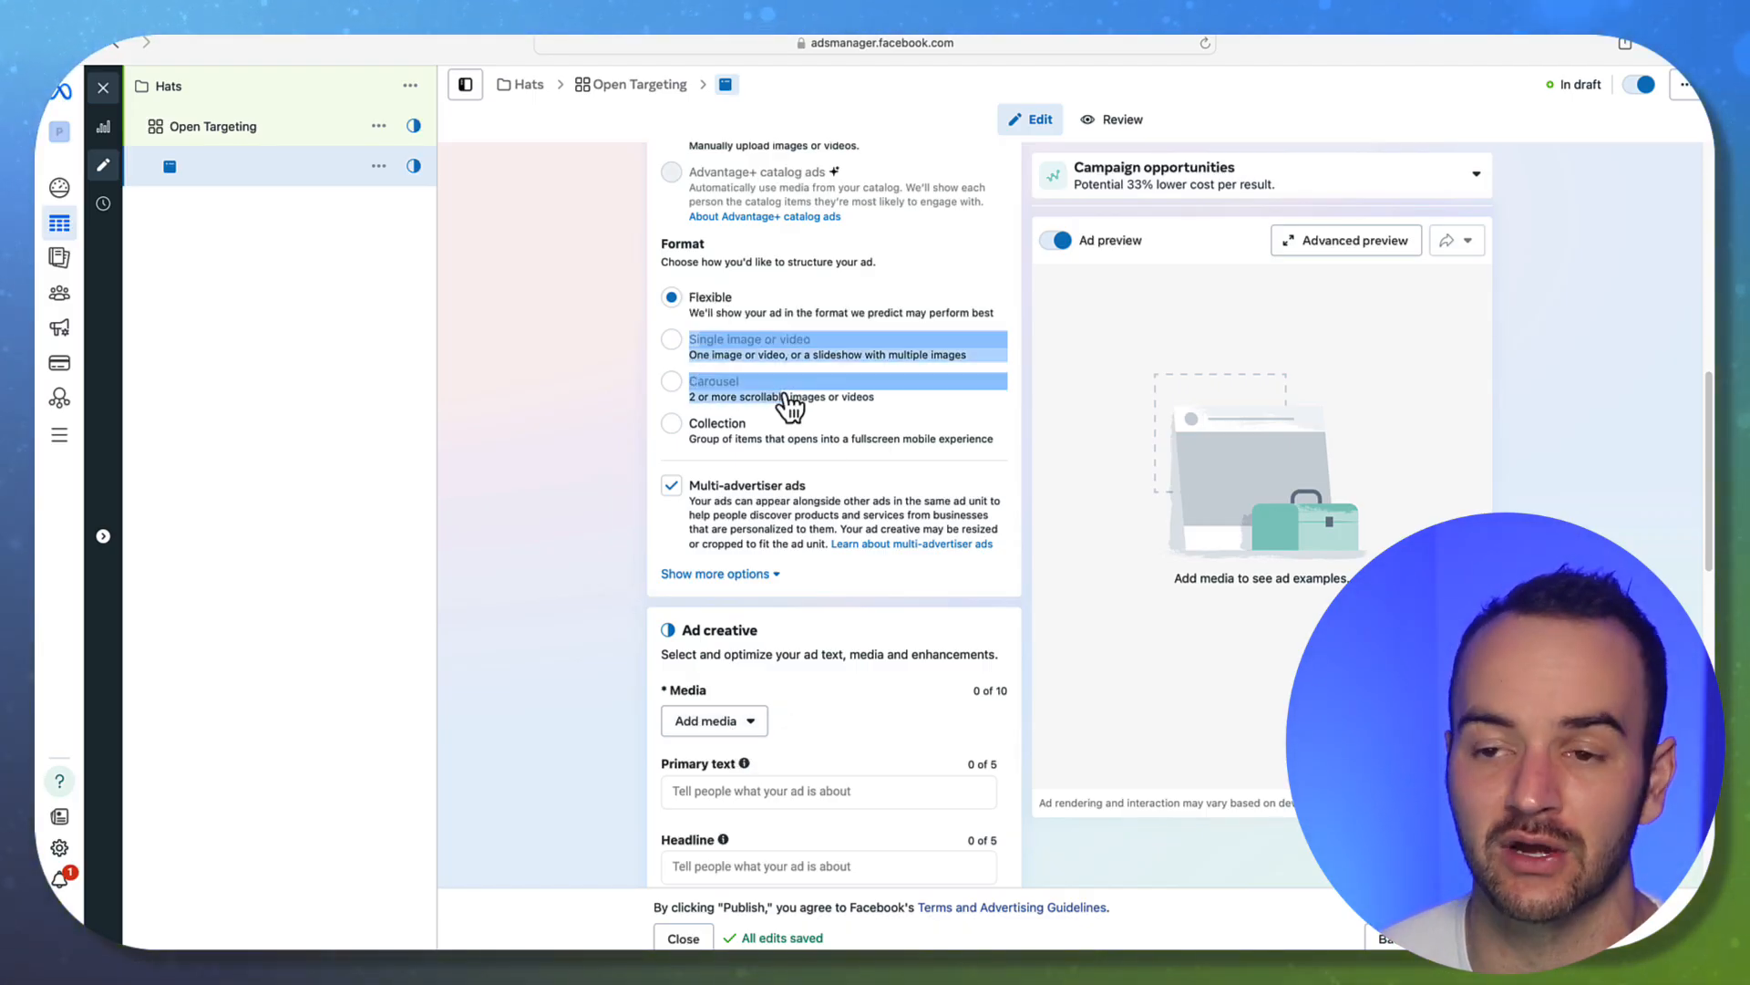
pyautogui.click(540, 374)
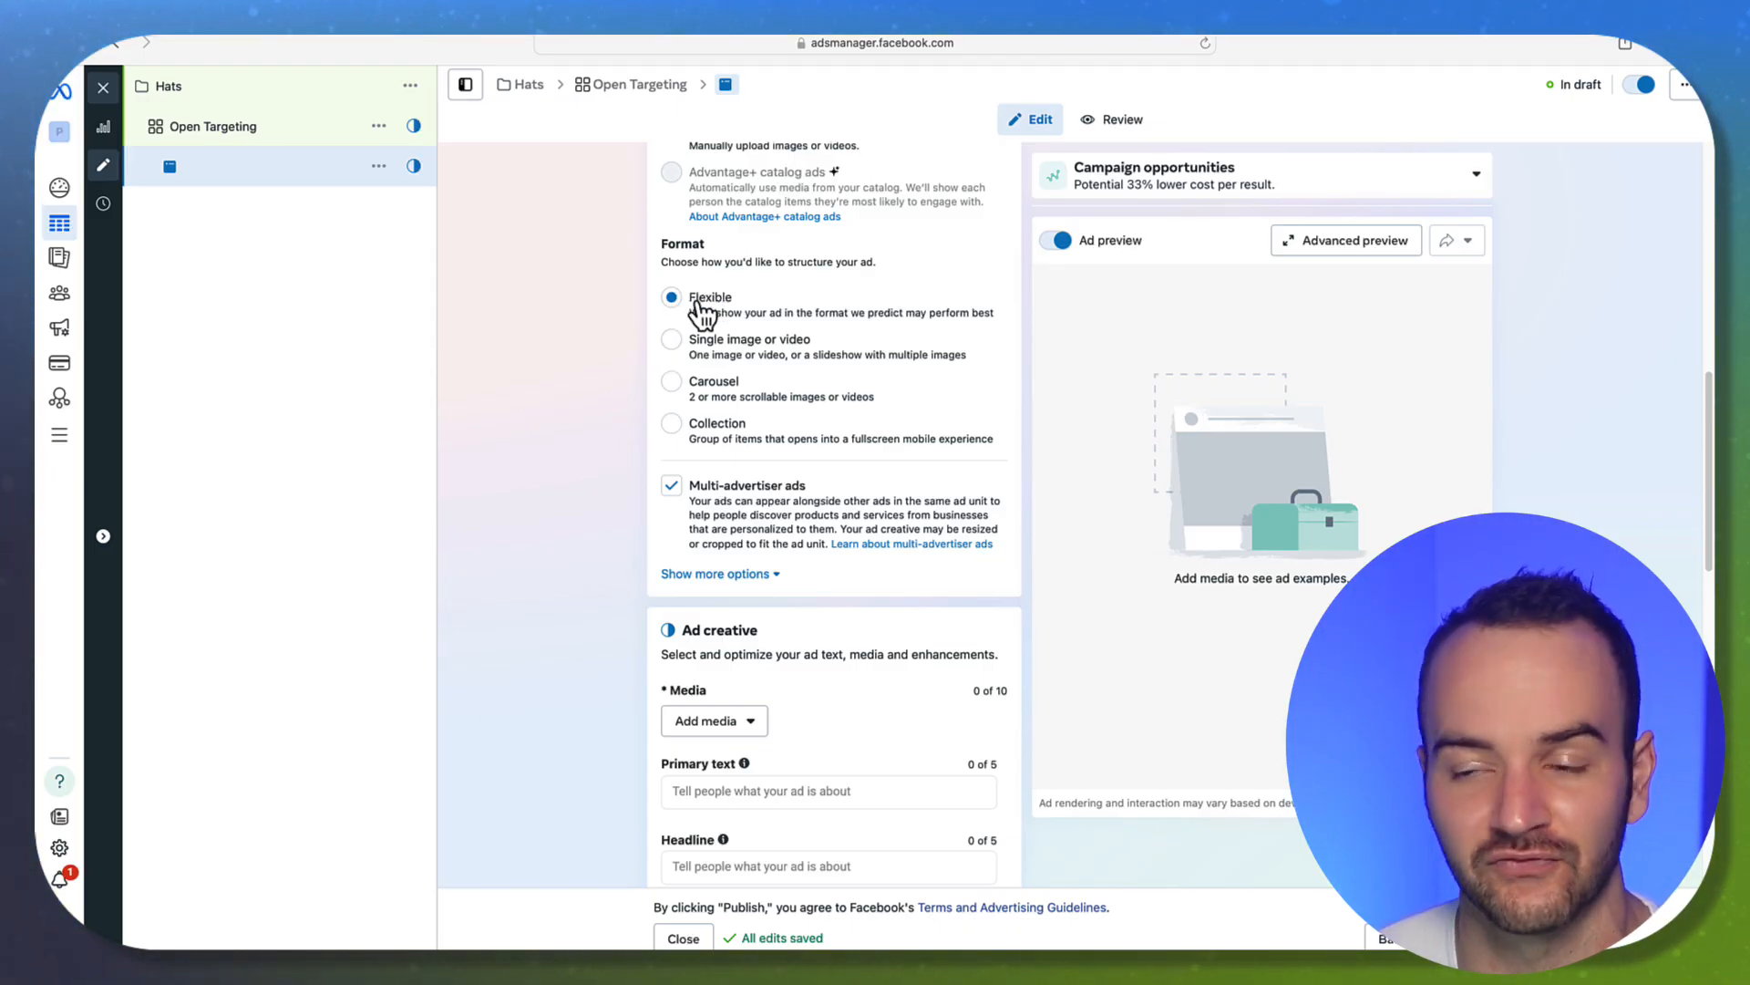
pyautogui.click(677, 341)
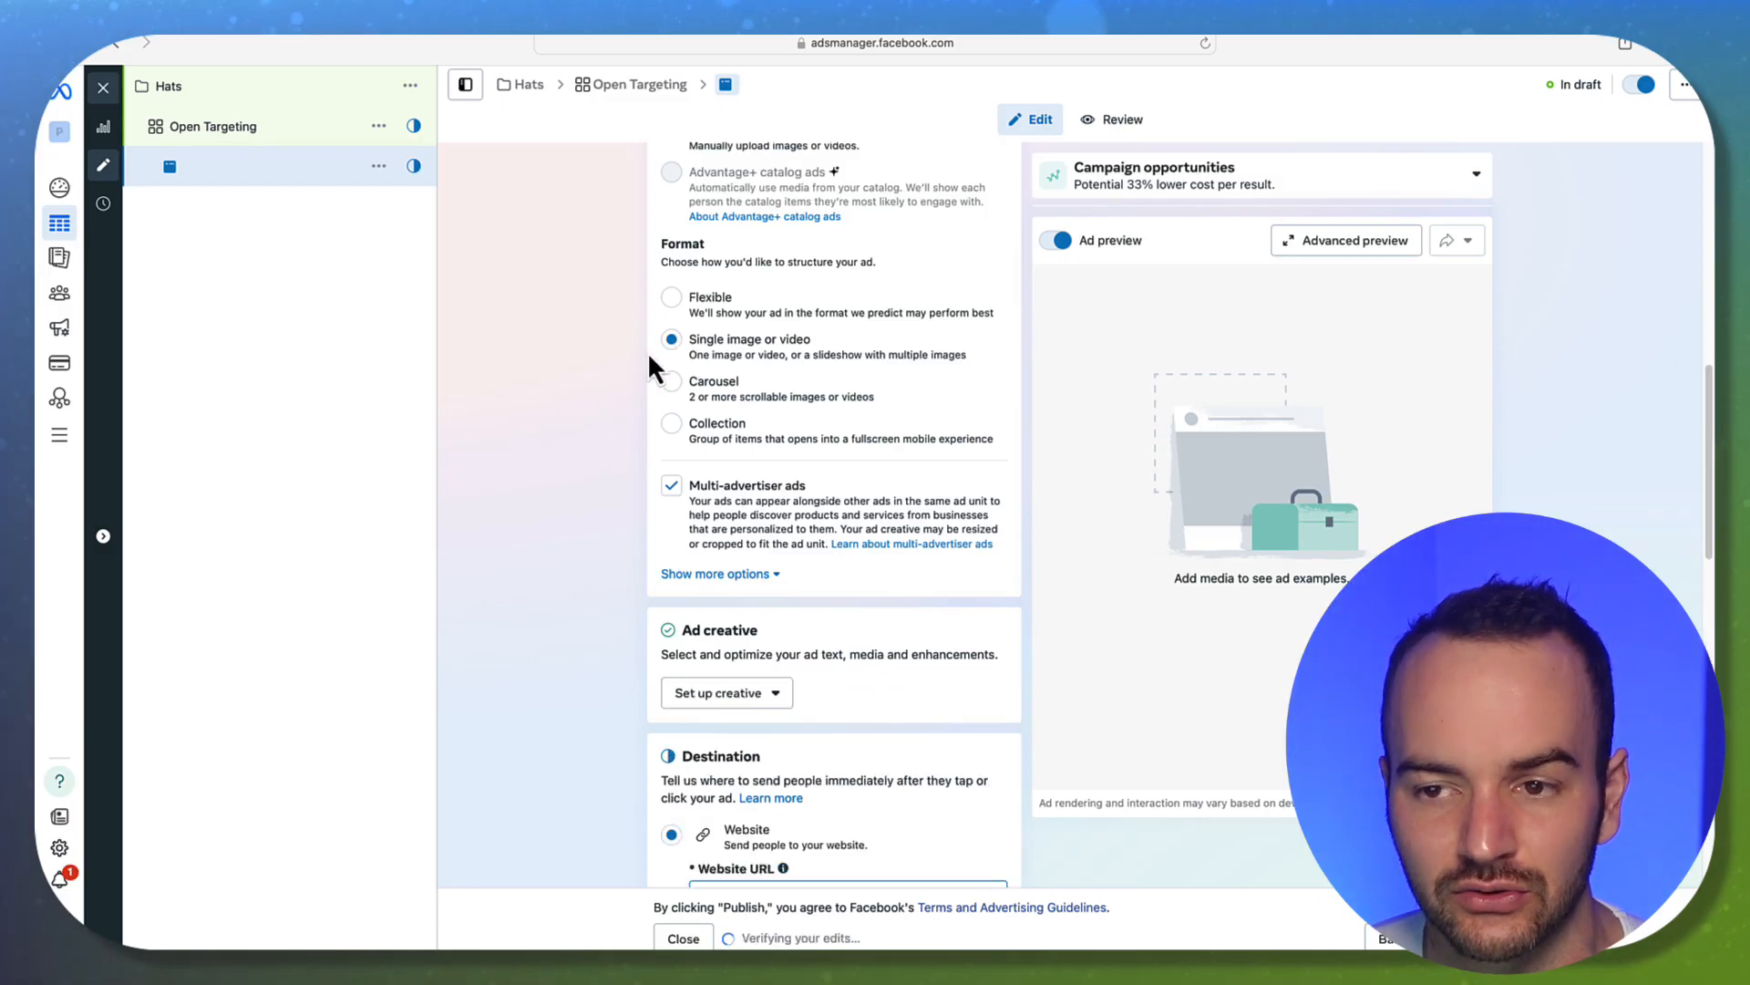
pyautogui.click(672, 383)
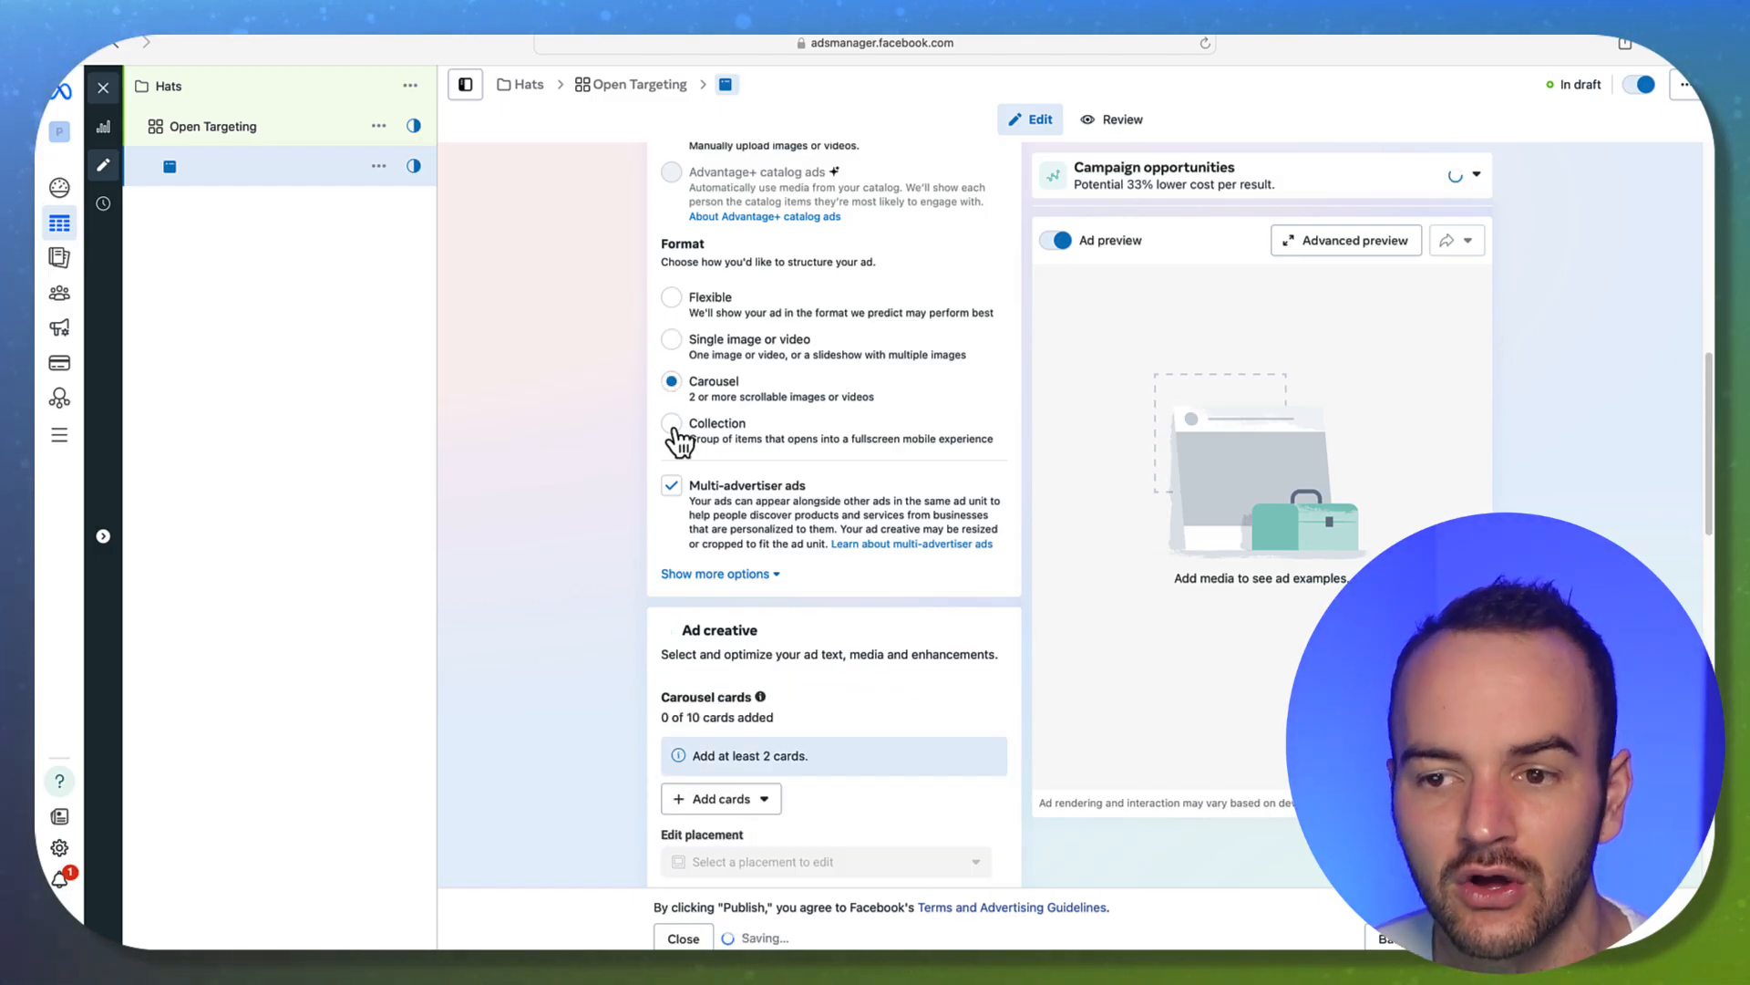
pyautogui.click(673, 424)
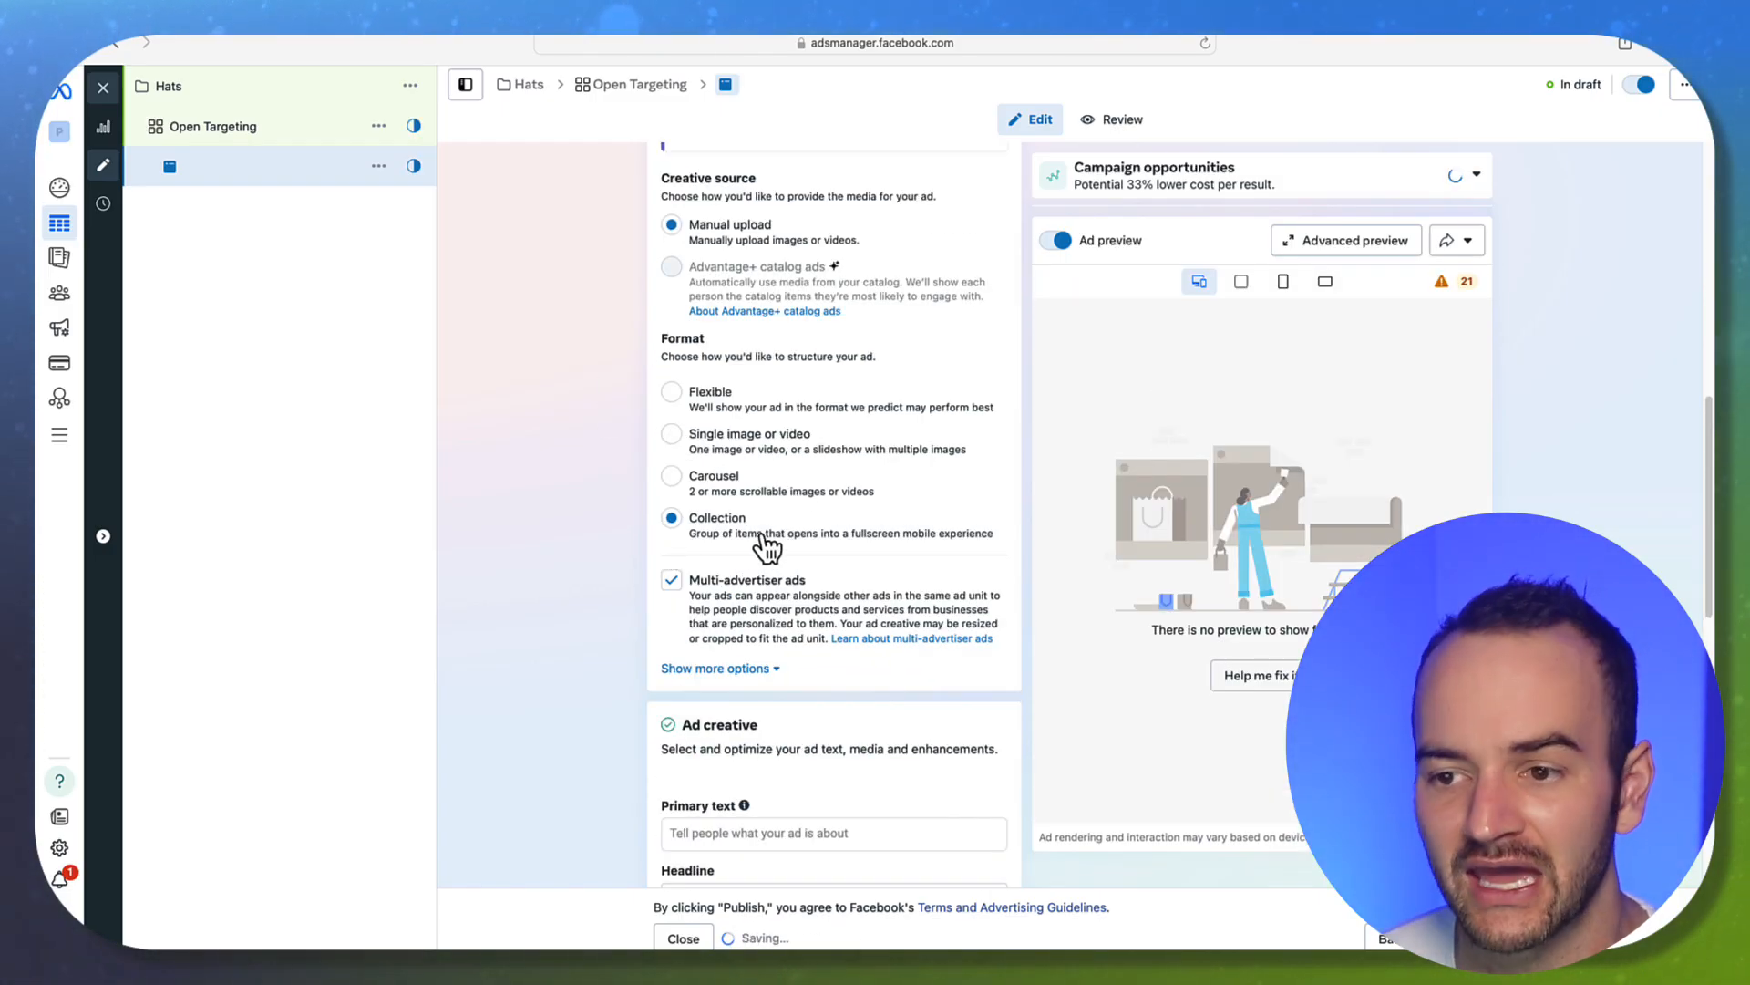
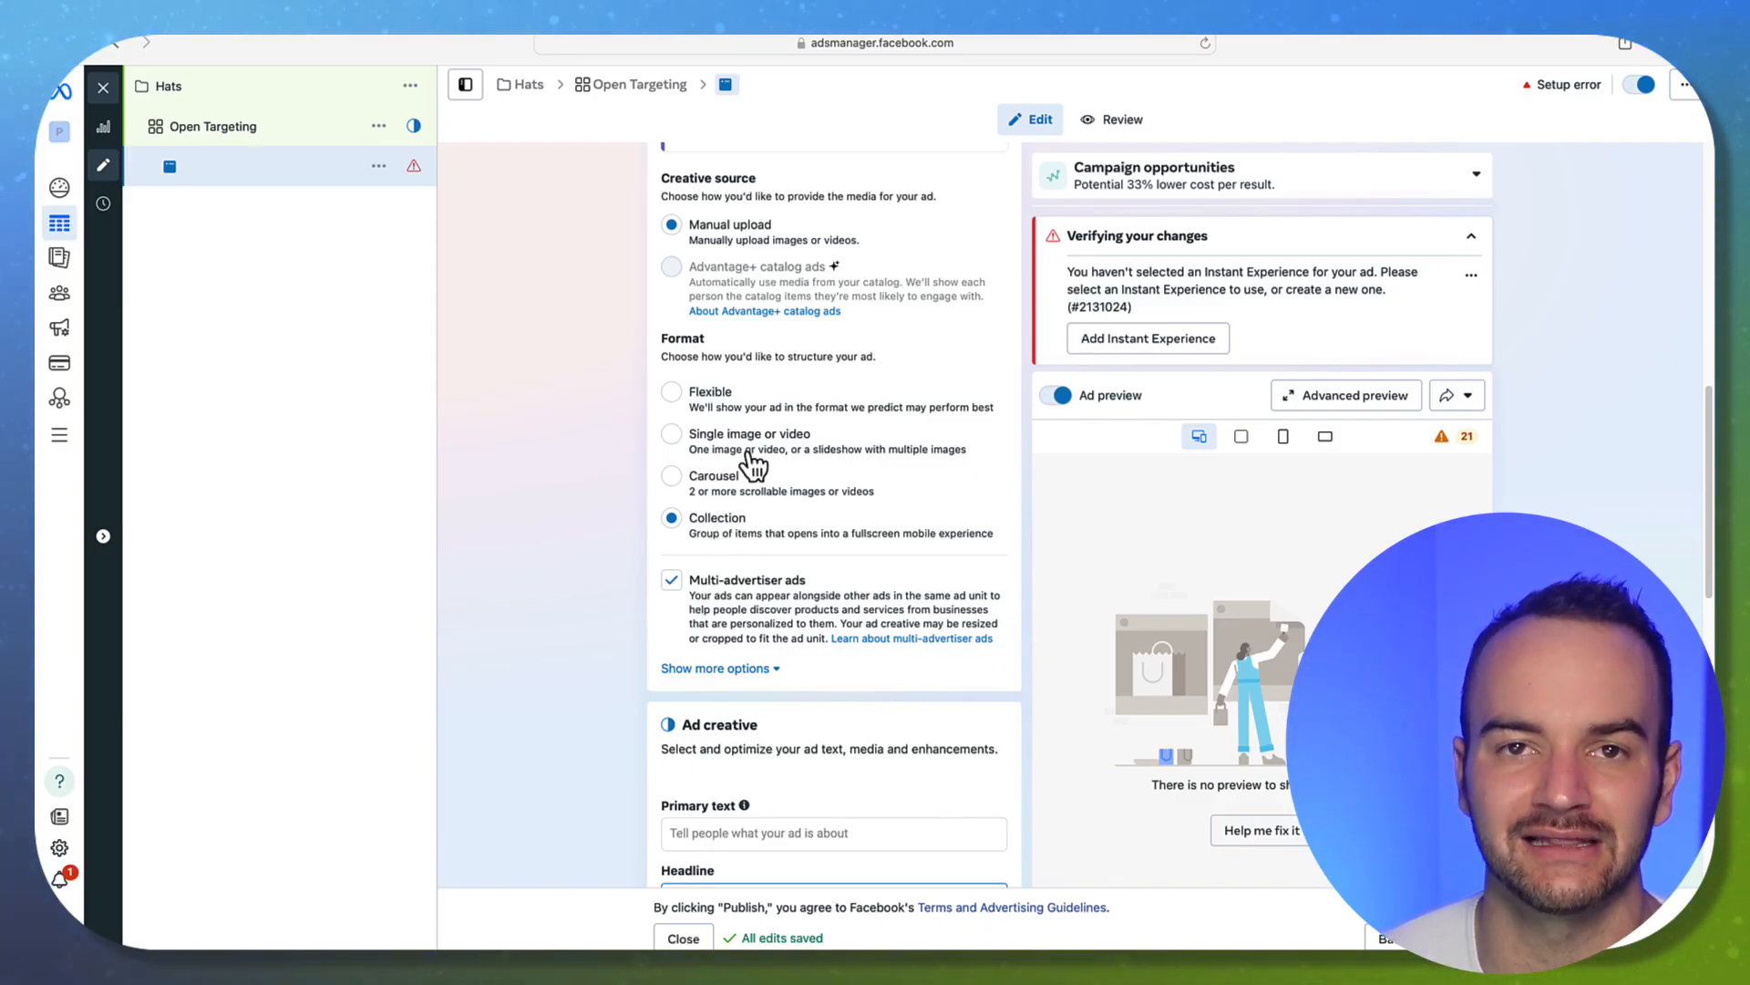
pyautogui.doubleClick(716, 520)
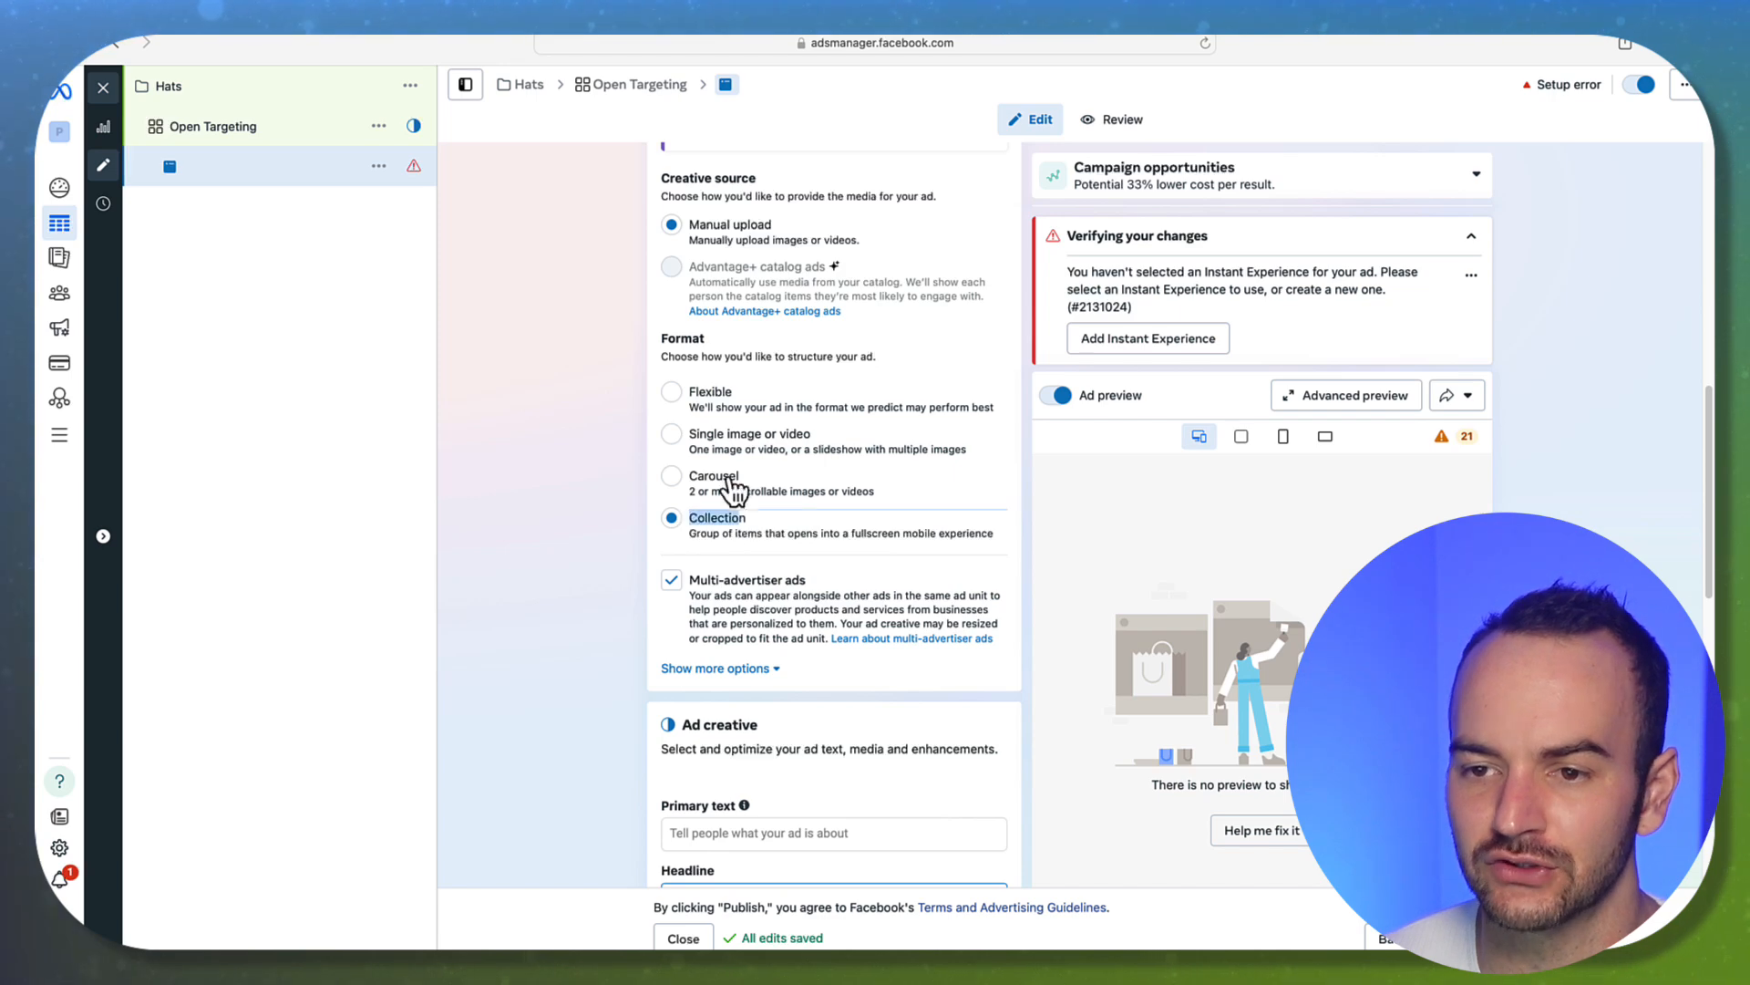
pyautogui.click(672, 435)
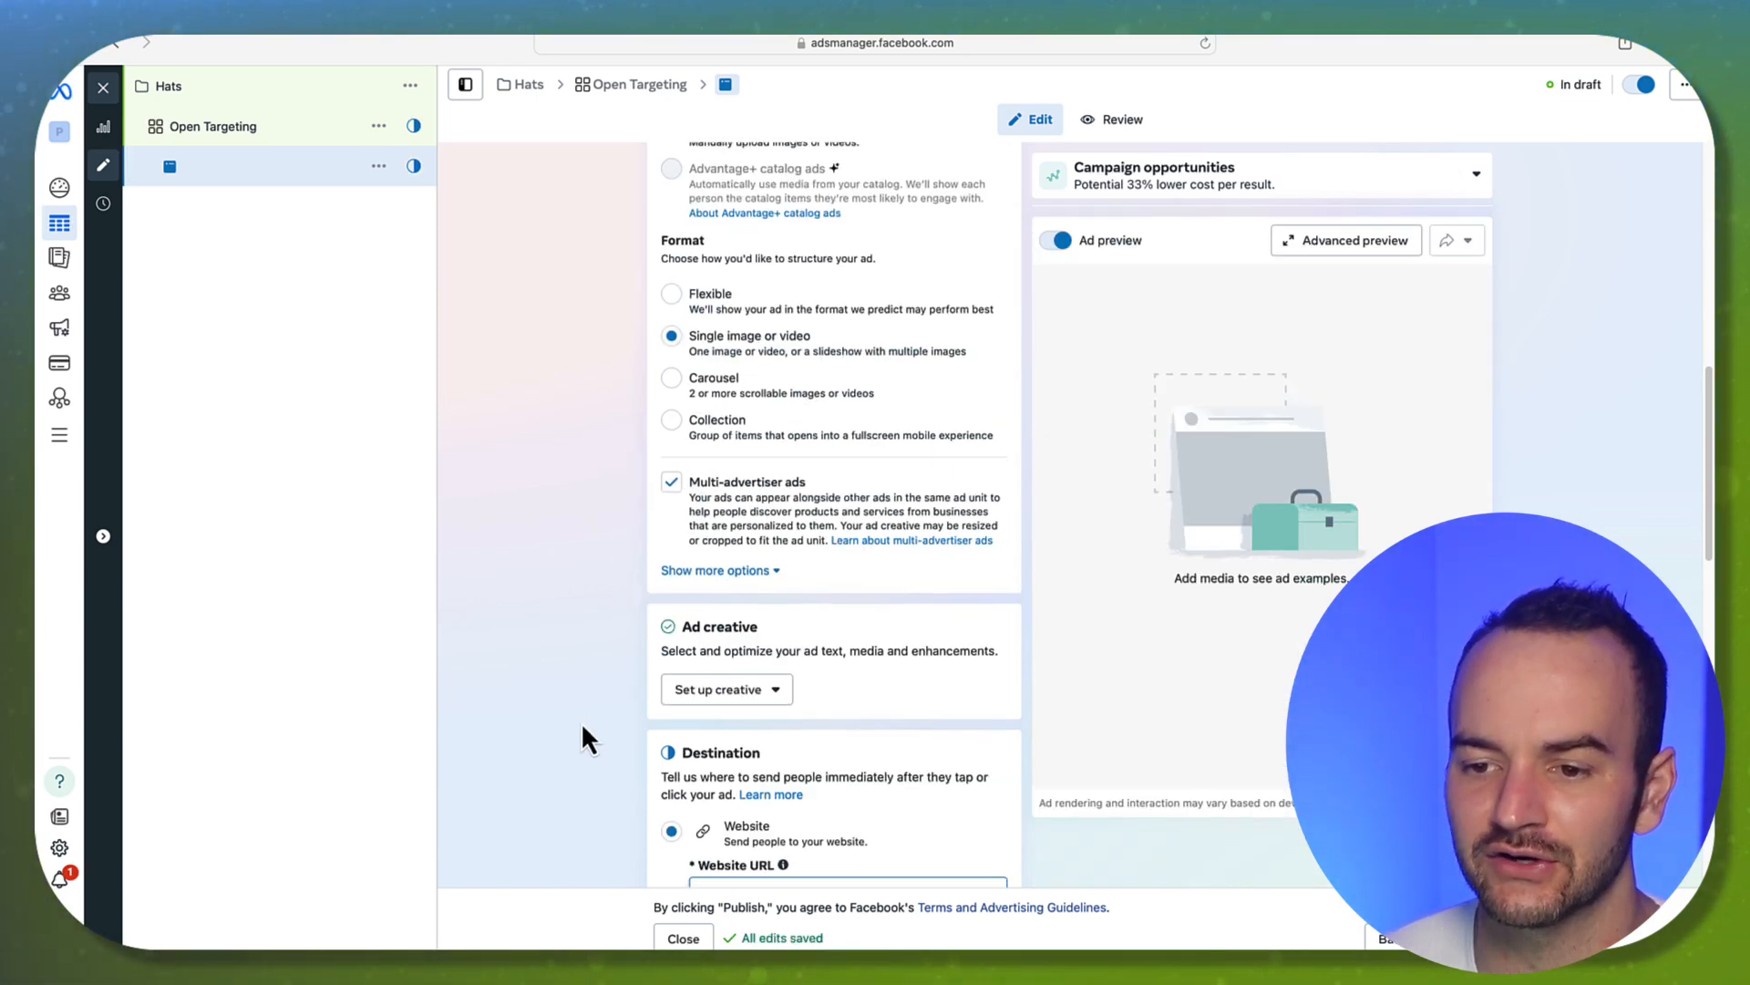
# Start setting up the creative for the single image or video ad.
pyautogui.scroll(-3, 584, 730)
pyautogui.click(722, 364)
pyautogui.click(711, 442)
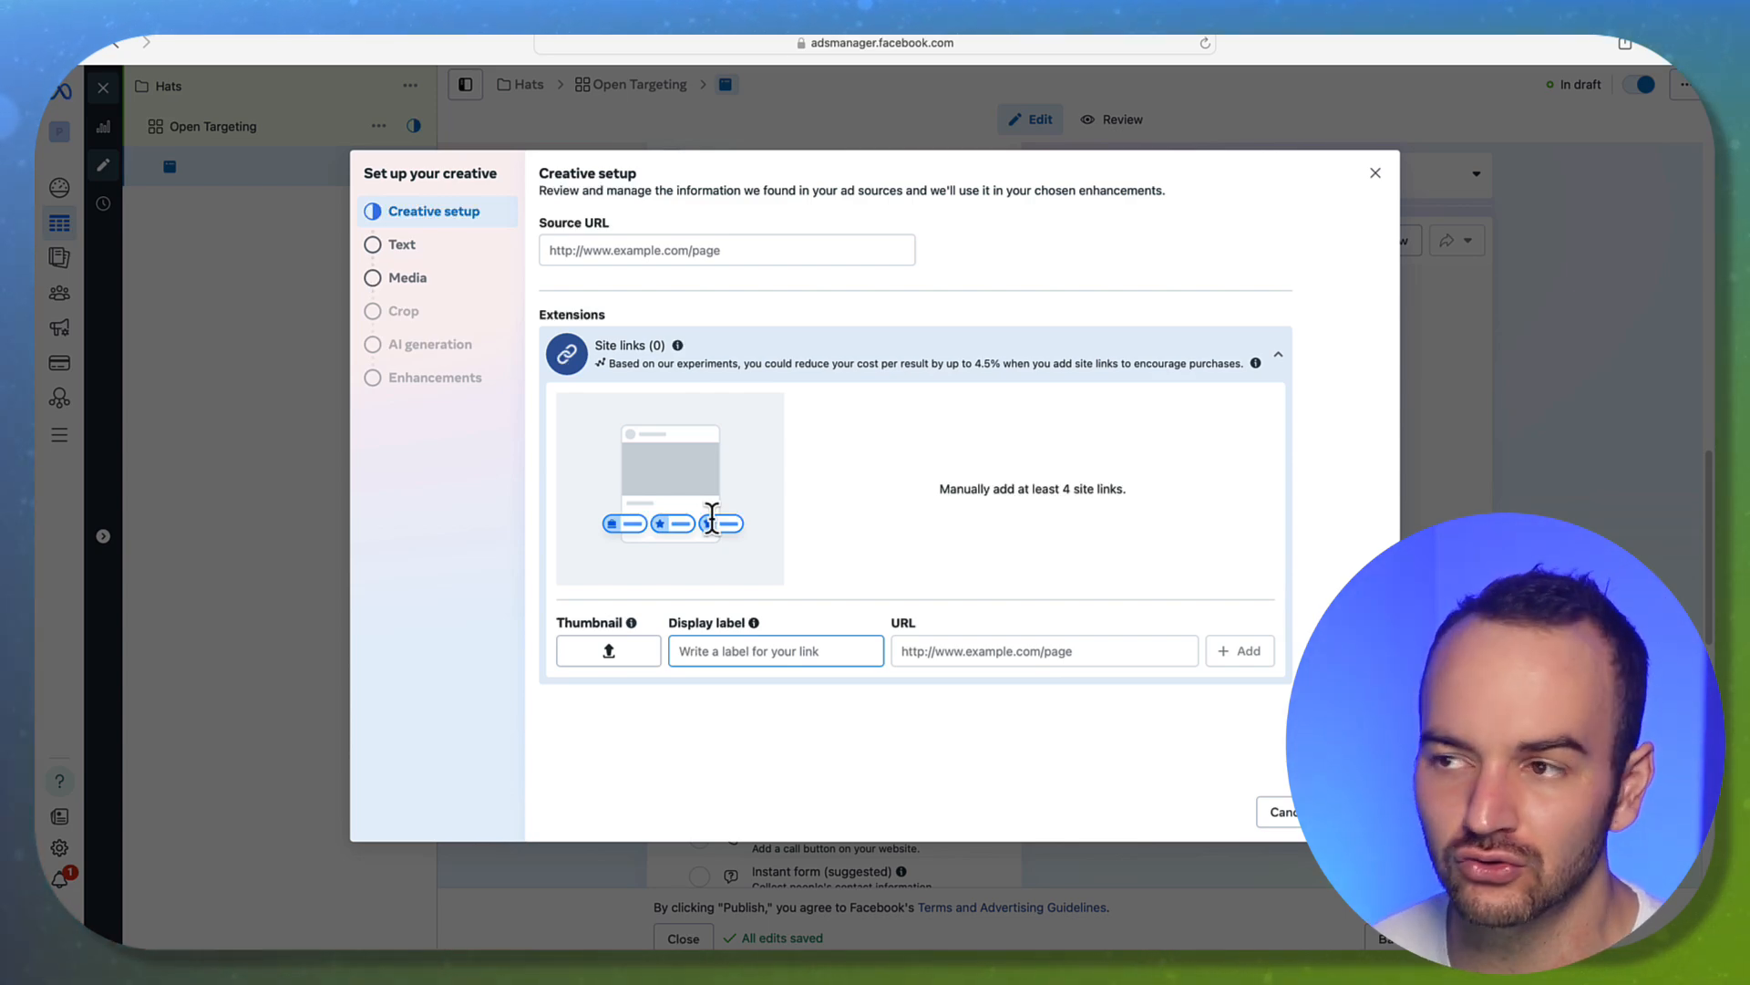
# Search Google in a new browser tab for "gyms near me" and look through the sponsored and organic results.
pyautogui.press('super+t')
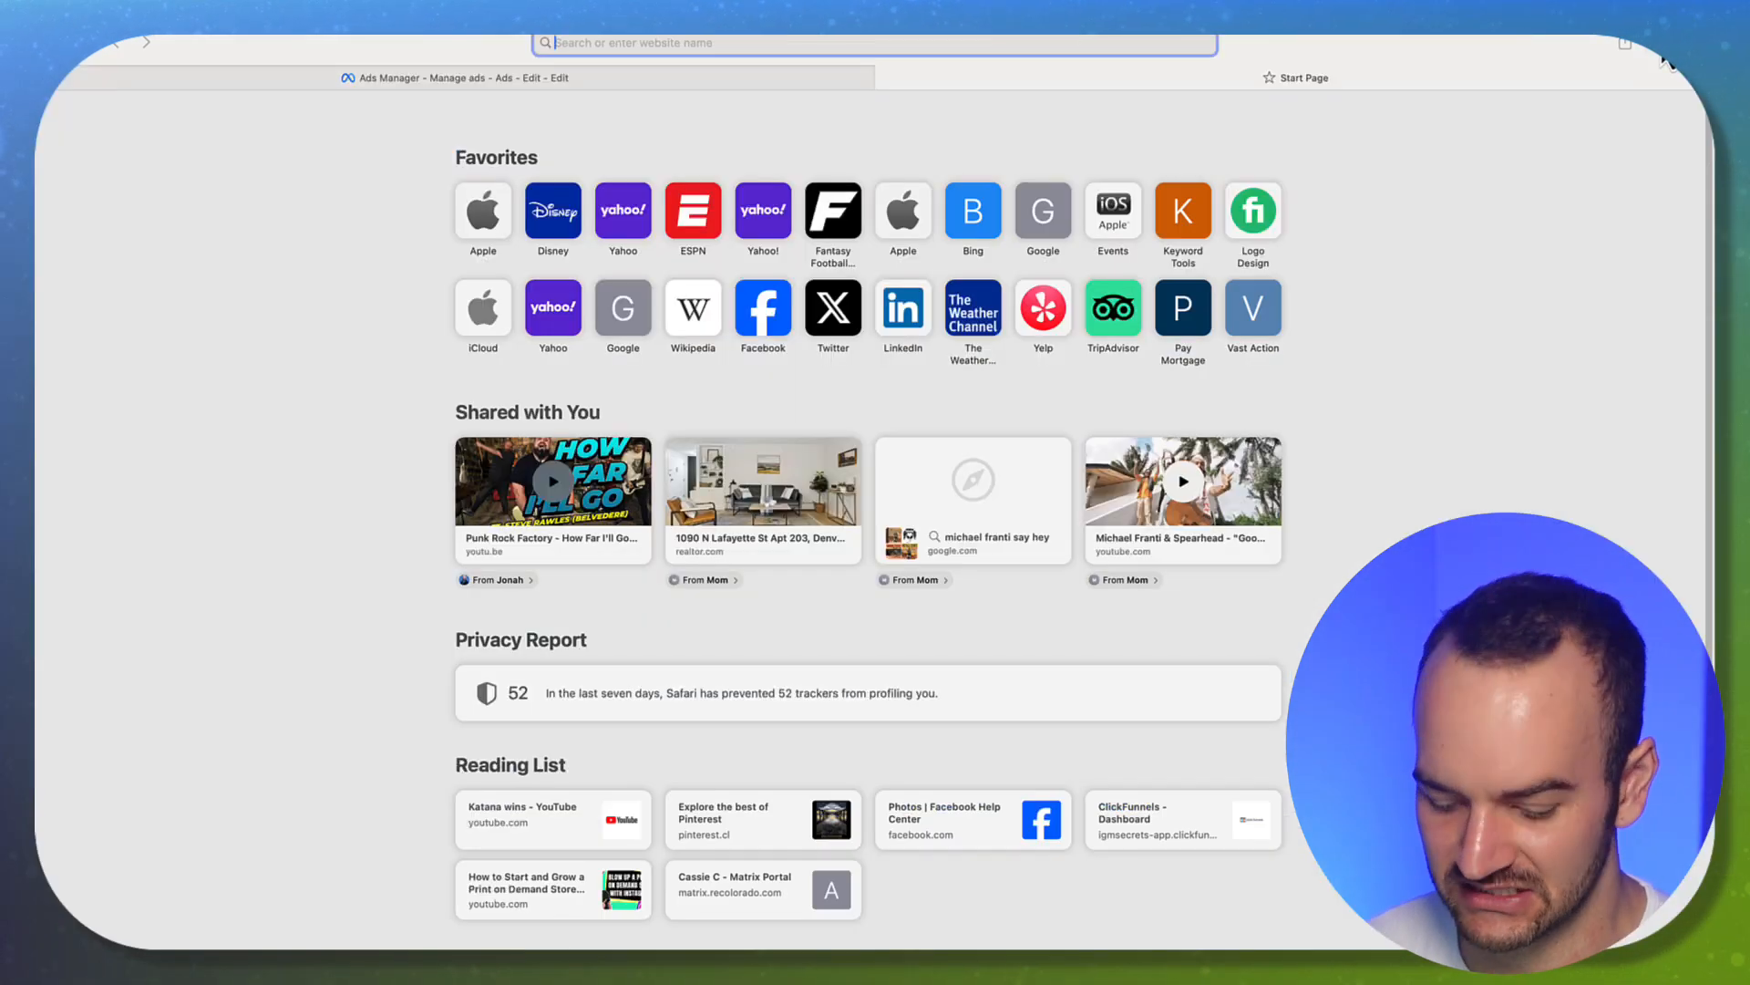
pyautogui.write('google')
pyautogui.press('Return')
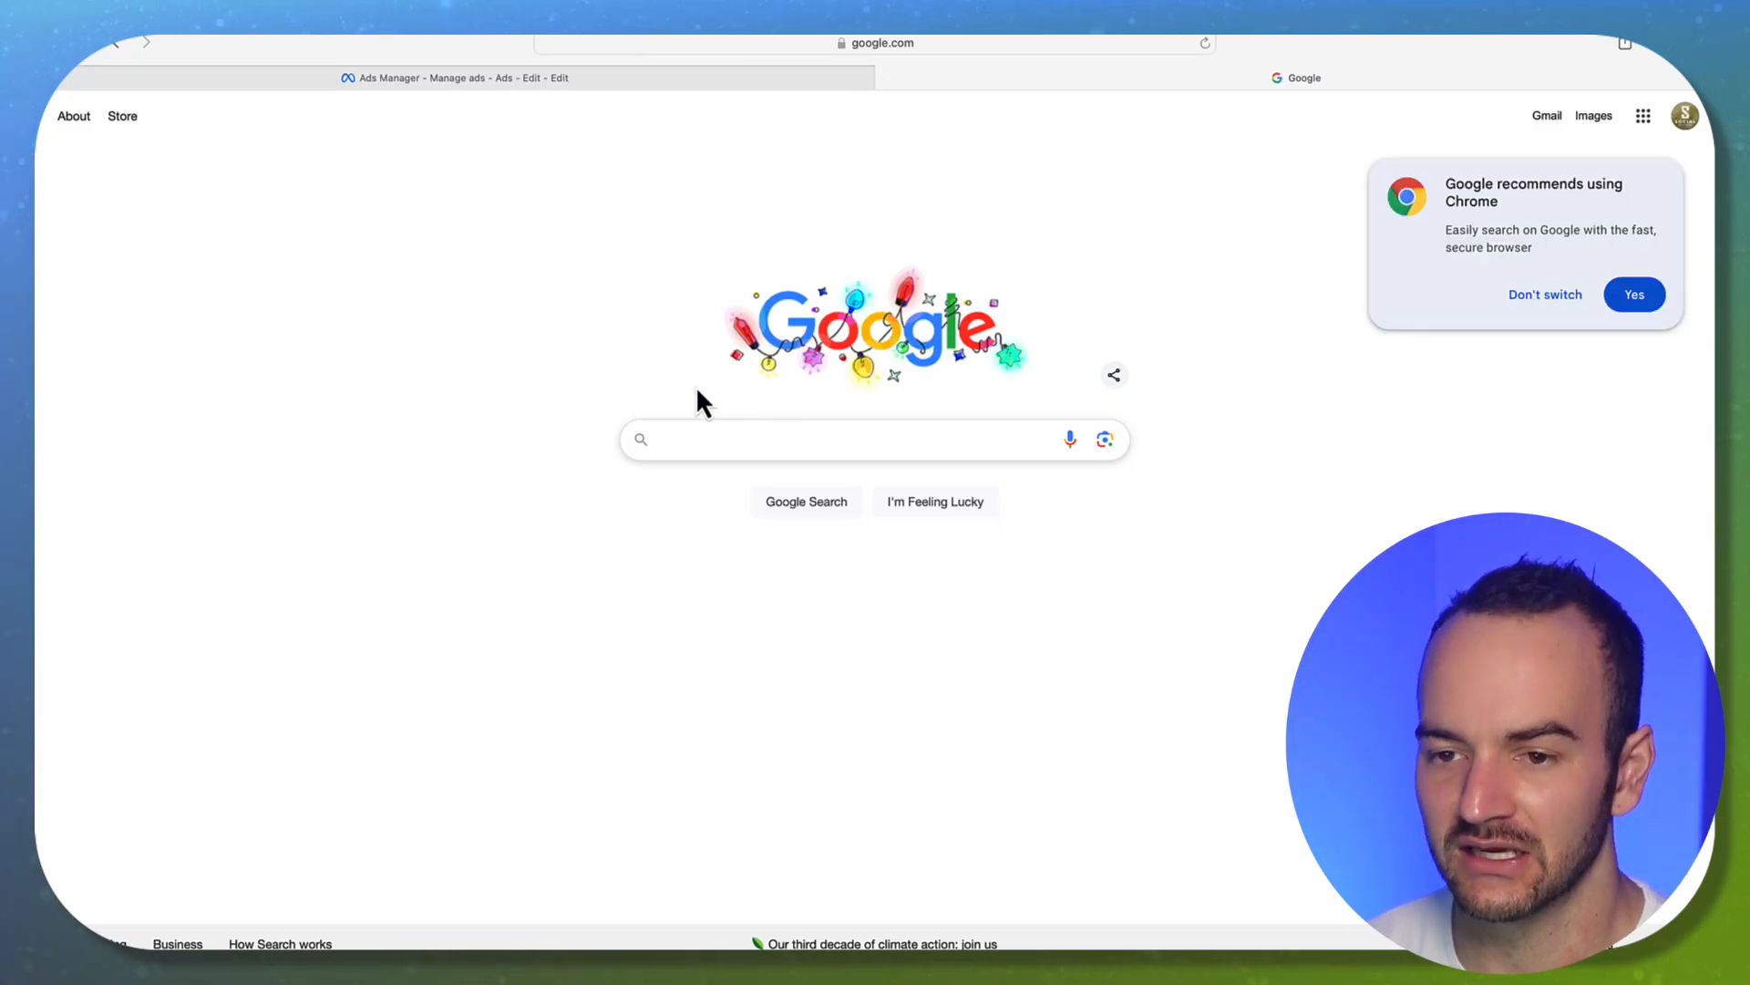
pyautogui.write('g')
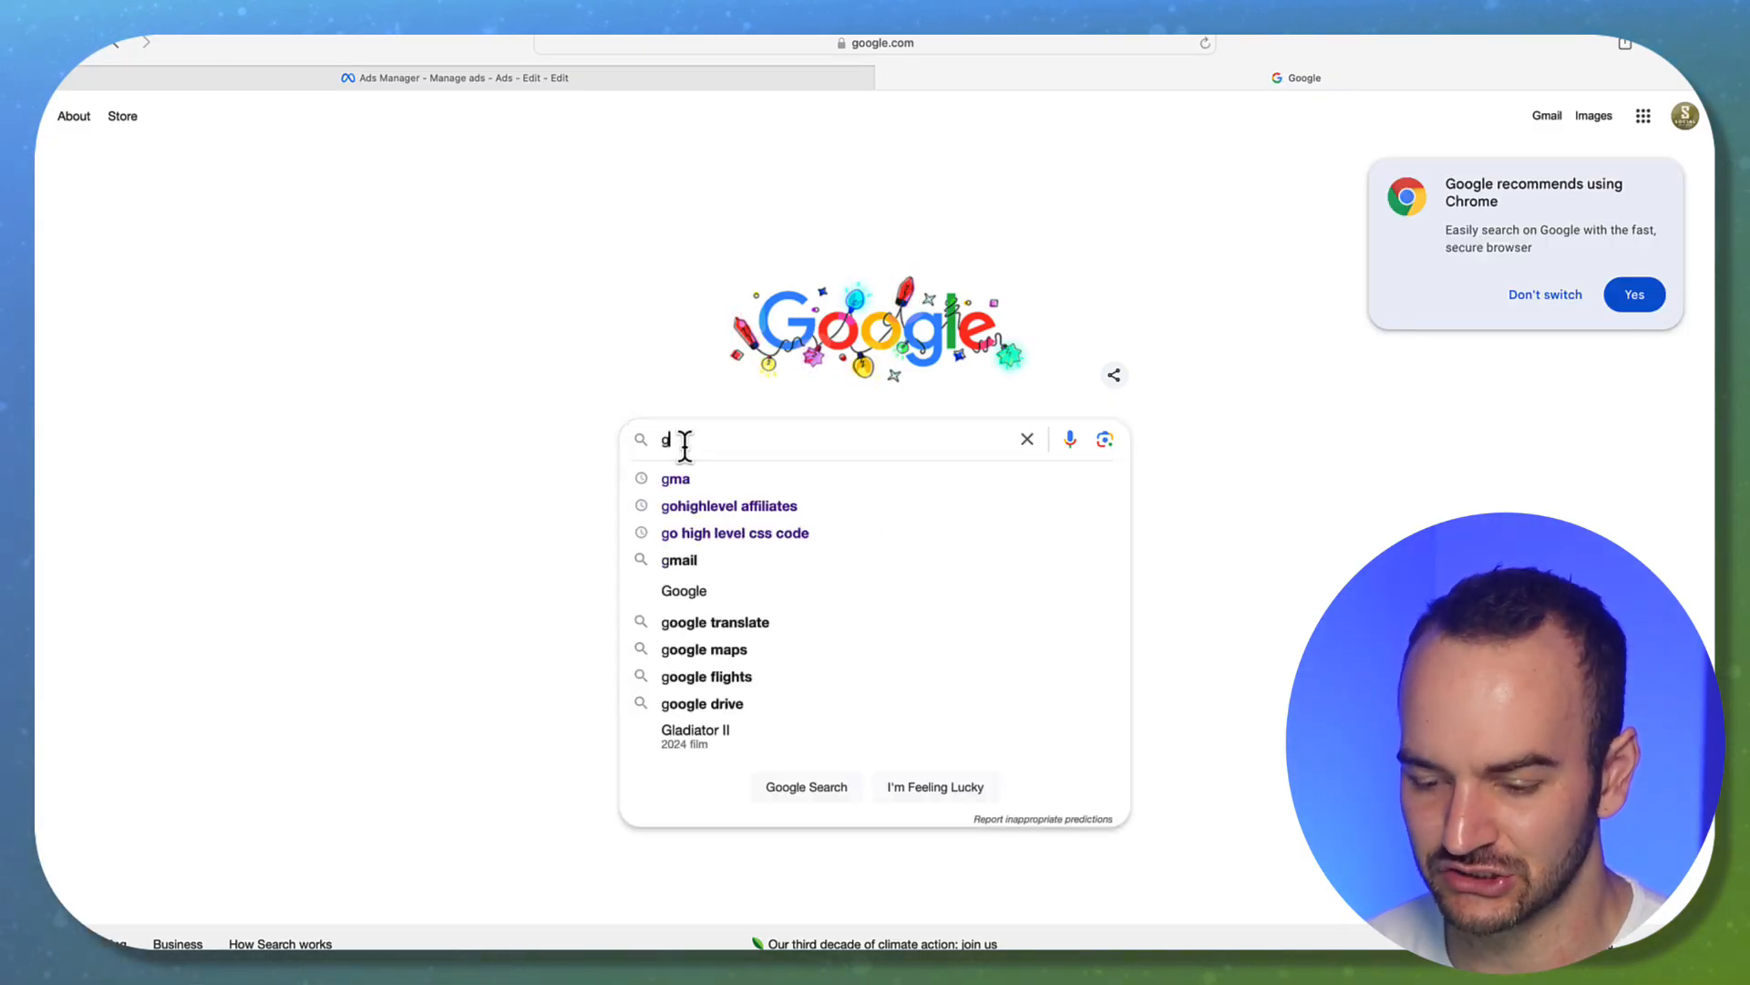
pyautogui.write('yms near me')
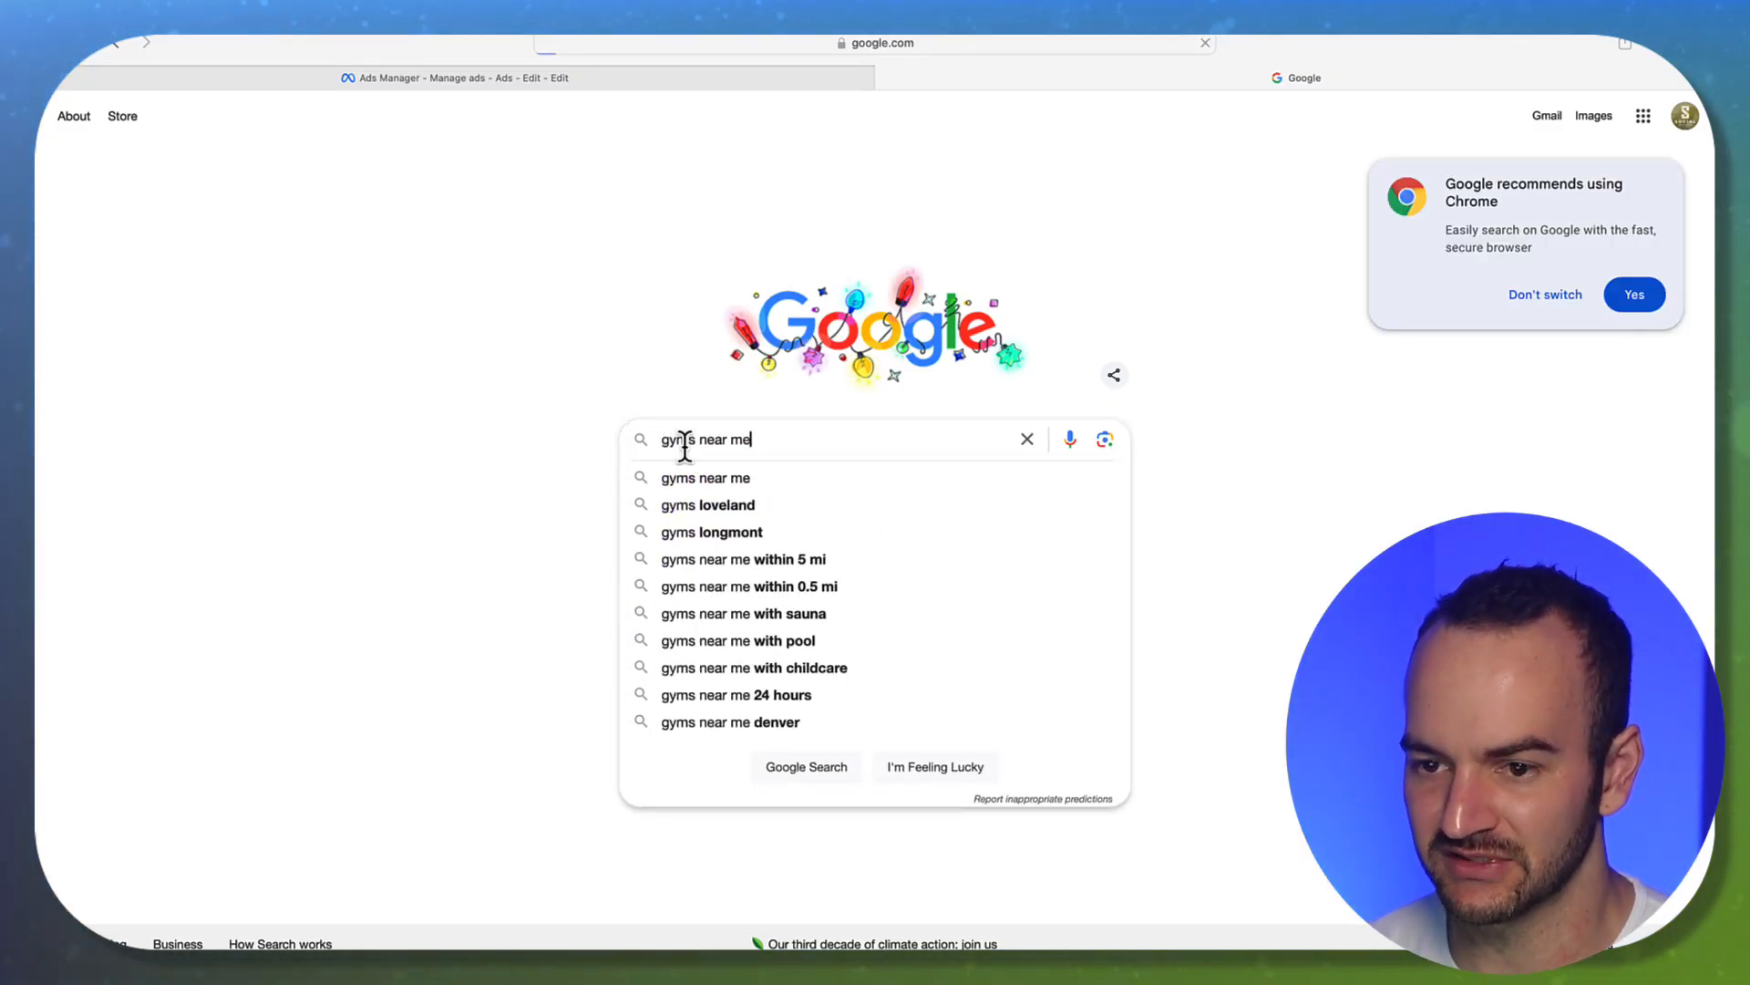
pyautogui.press('Return')
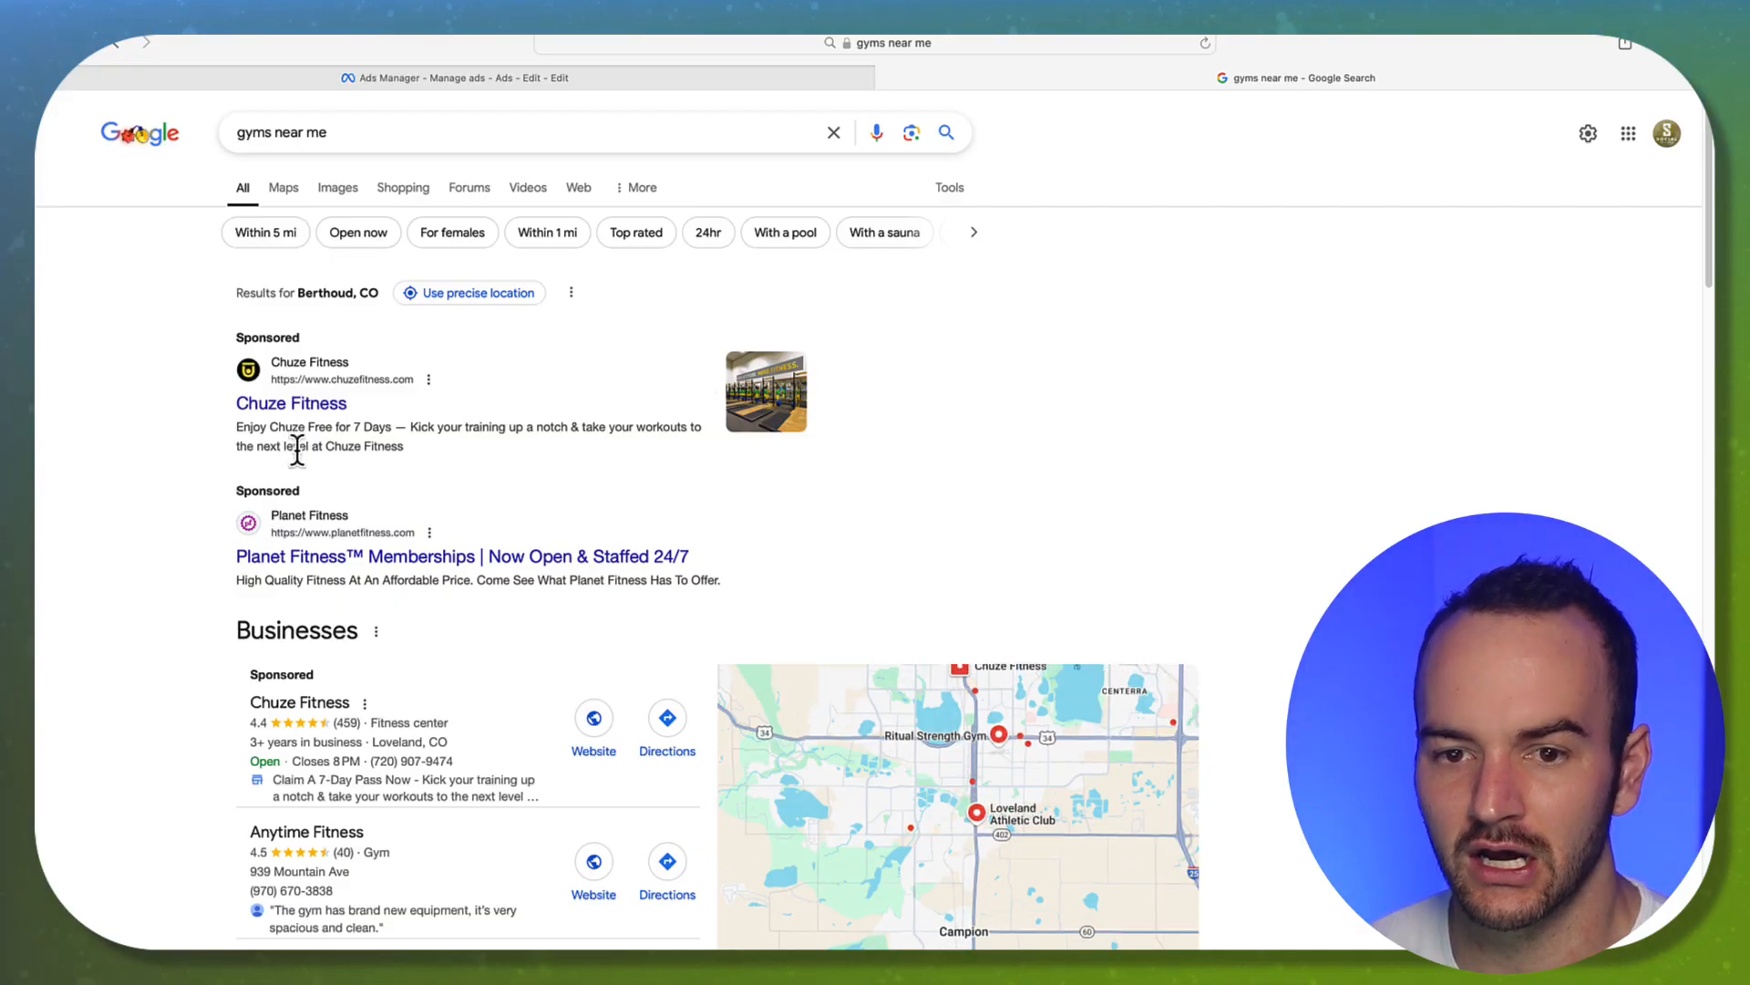
pyautogui.scroll(-2, 465, 456)
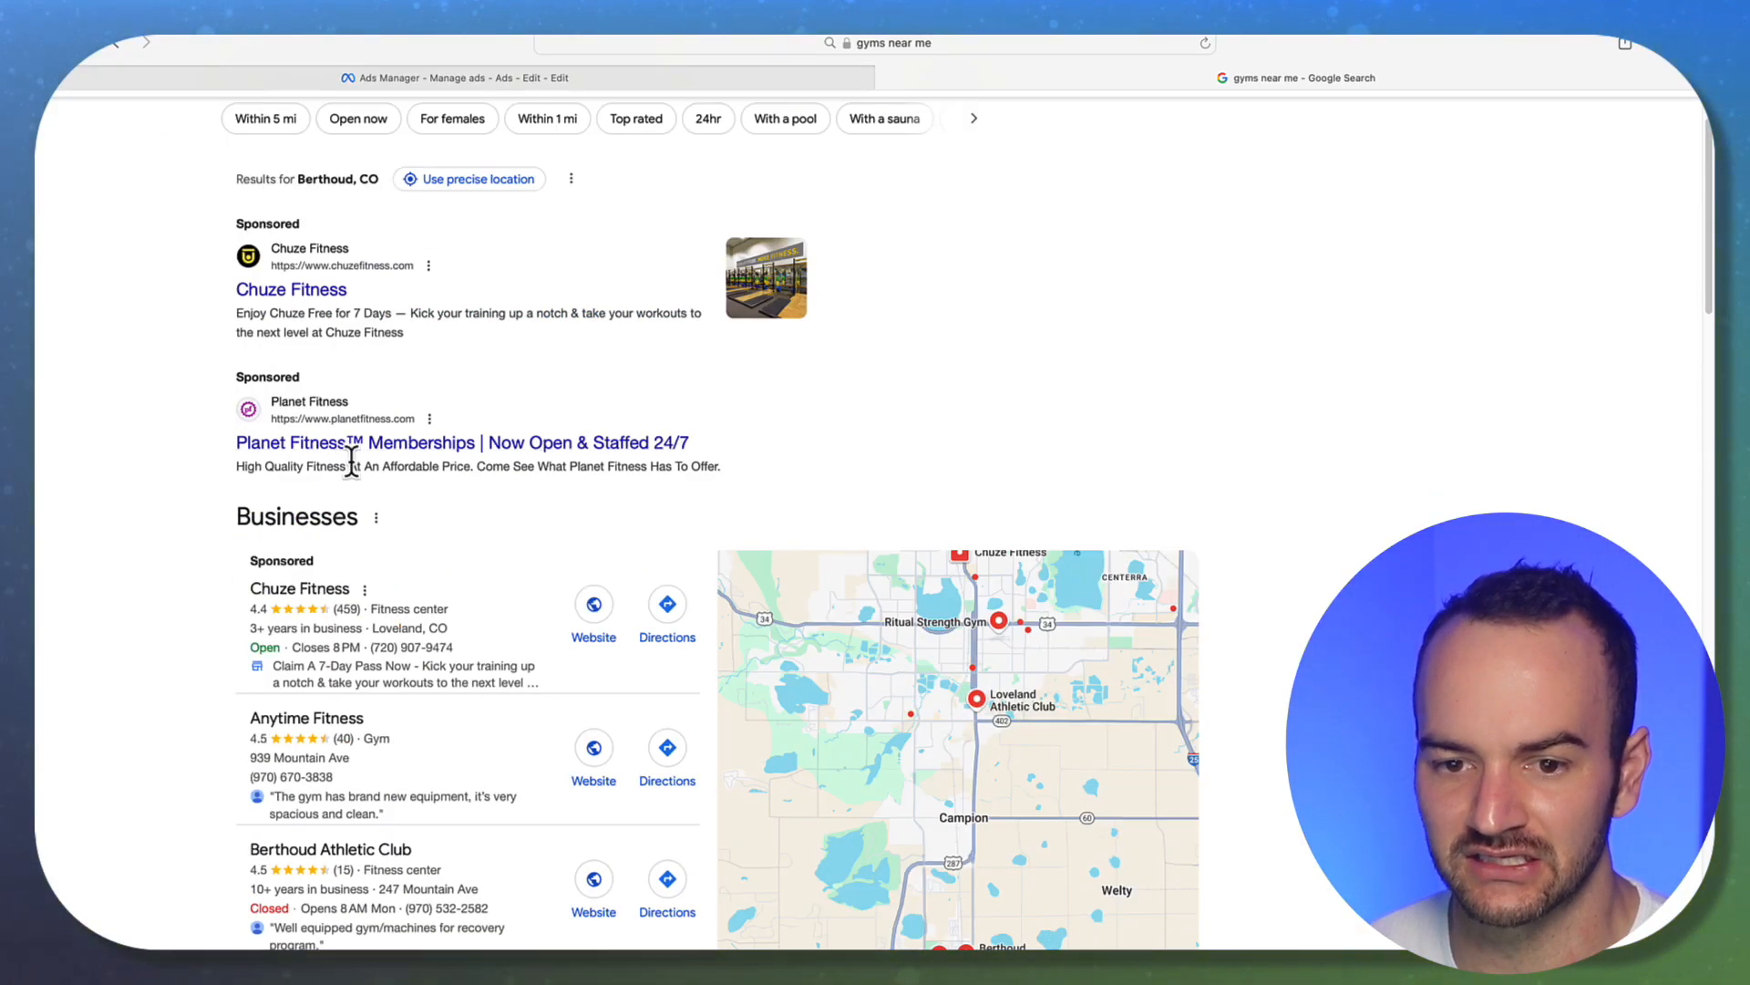
pyautogui.scroll(-8, 437, 456)
pyautogui.scroll(-5, 617, 500)
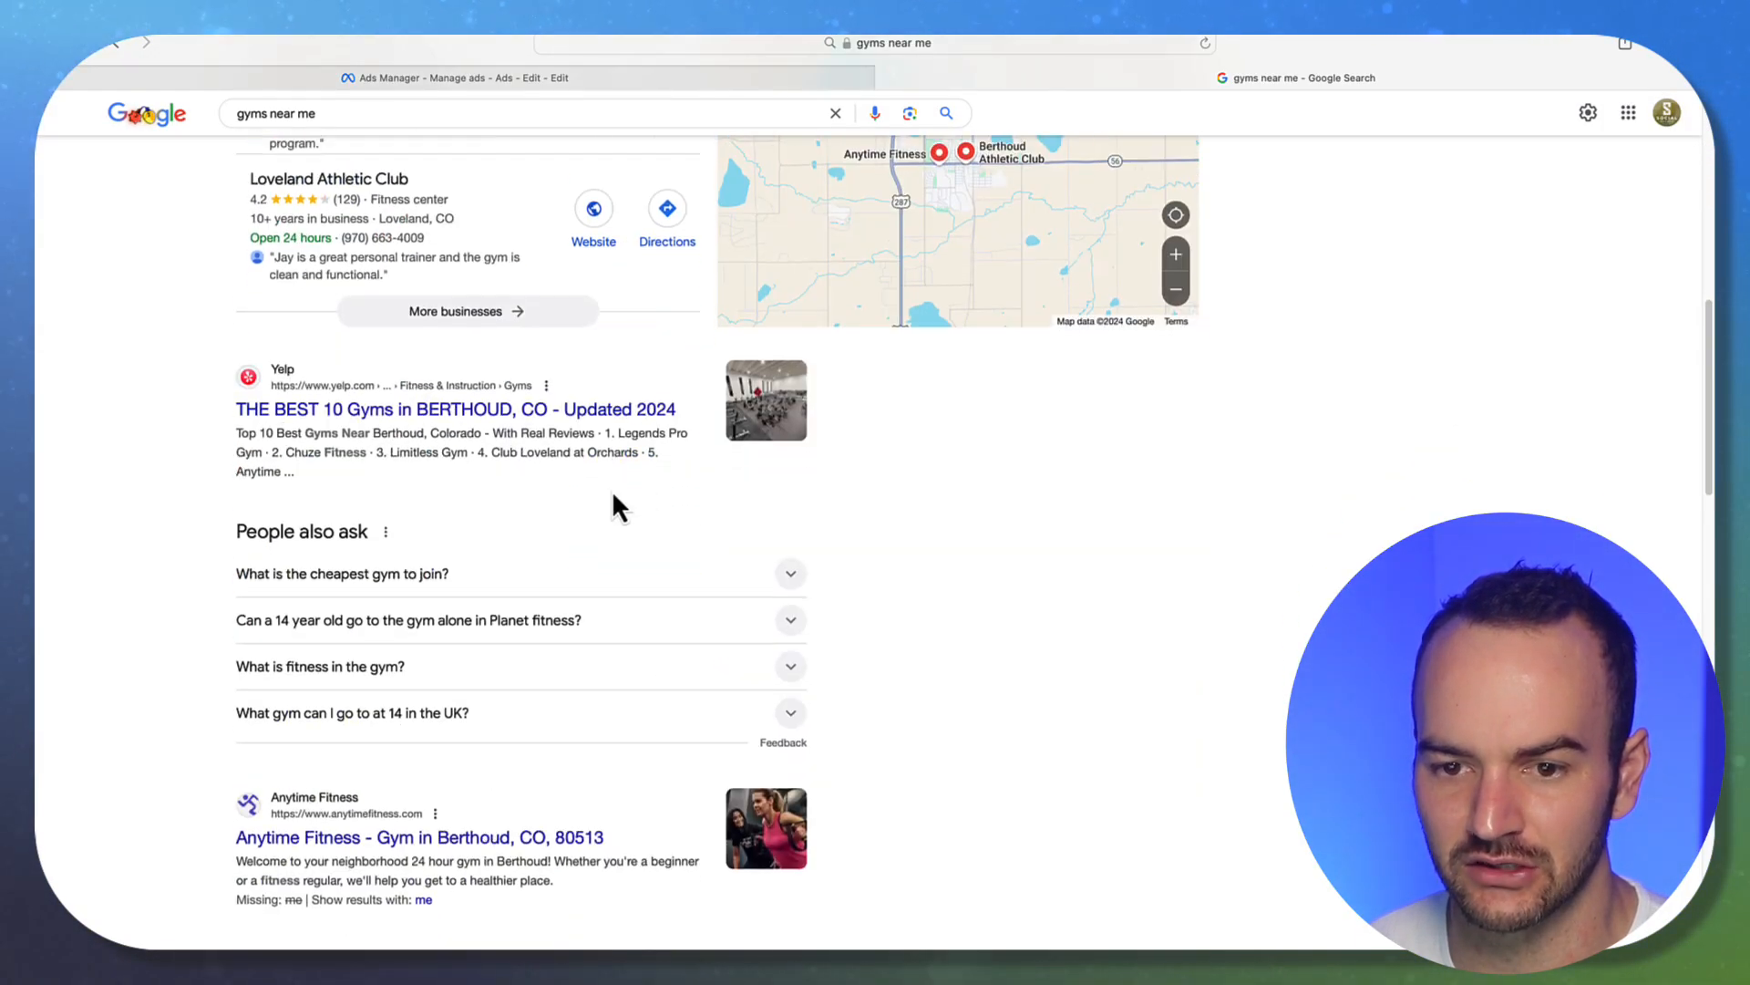
# Search Google for "plastic surgeons" and look through the sponsored, organic and places results.
pyautogui.click(383, 113)
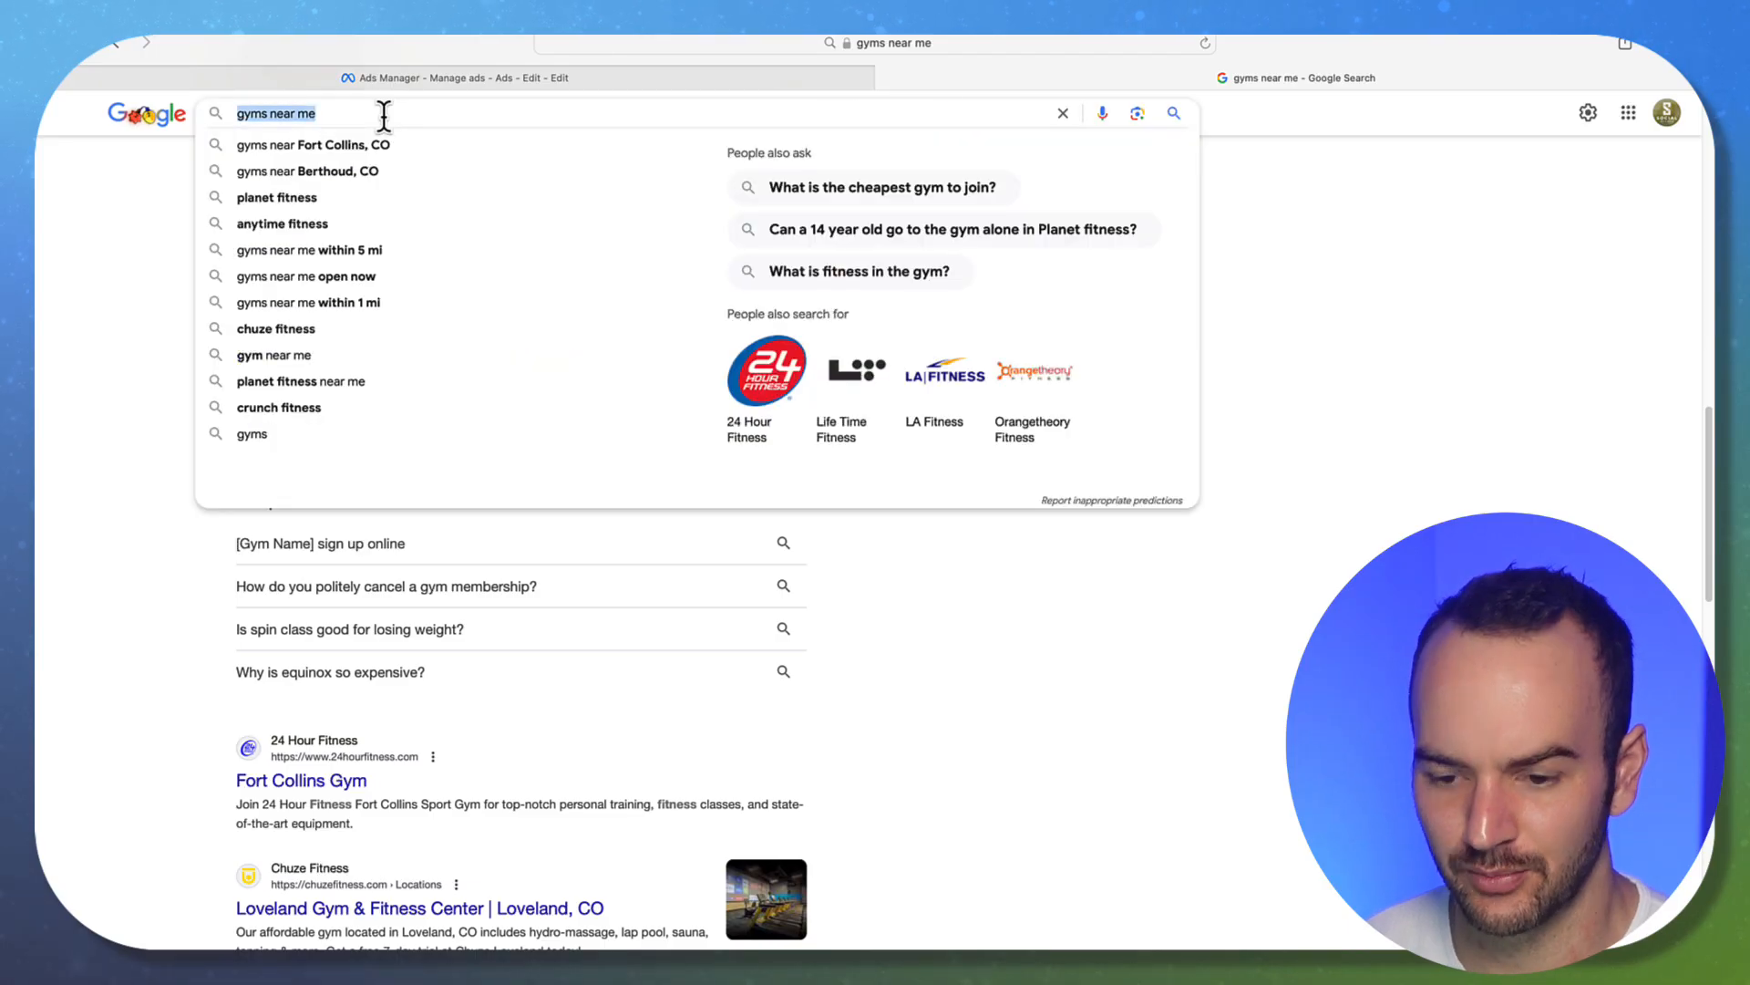
pyautogui.write('plastic su')
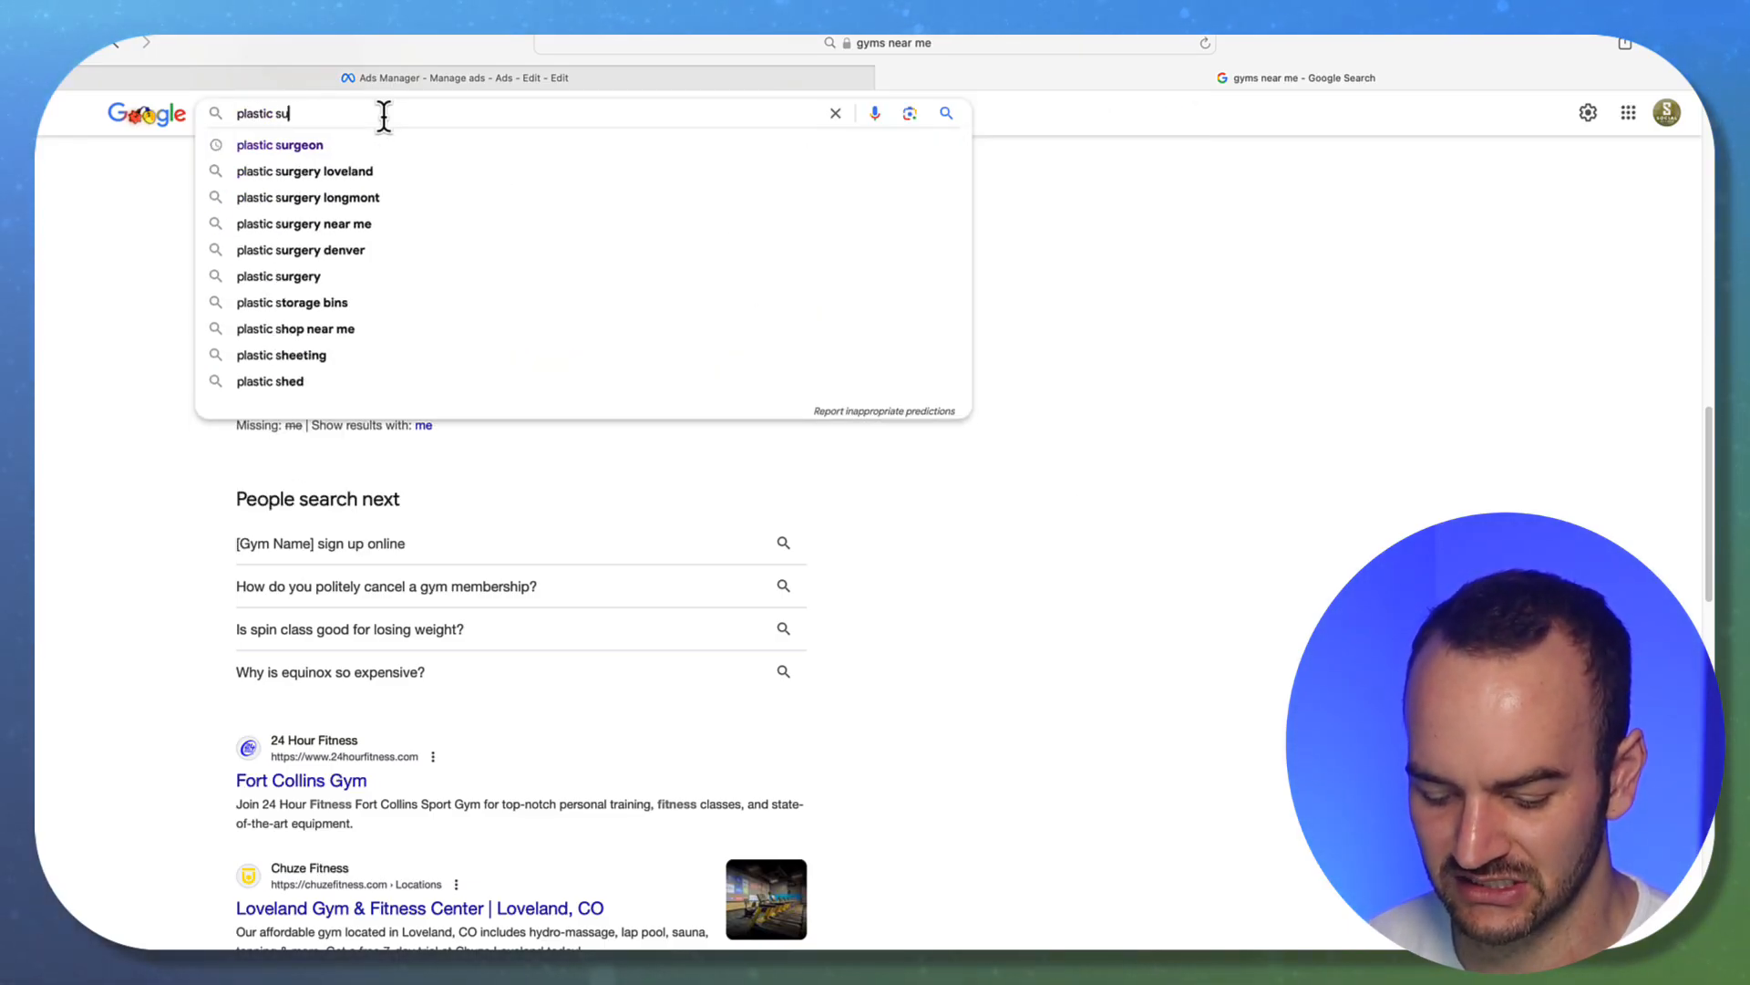
pyautogui.write('rgeons')
pyautogui.press('Return')
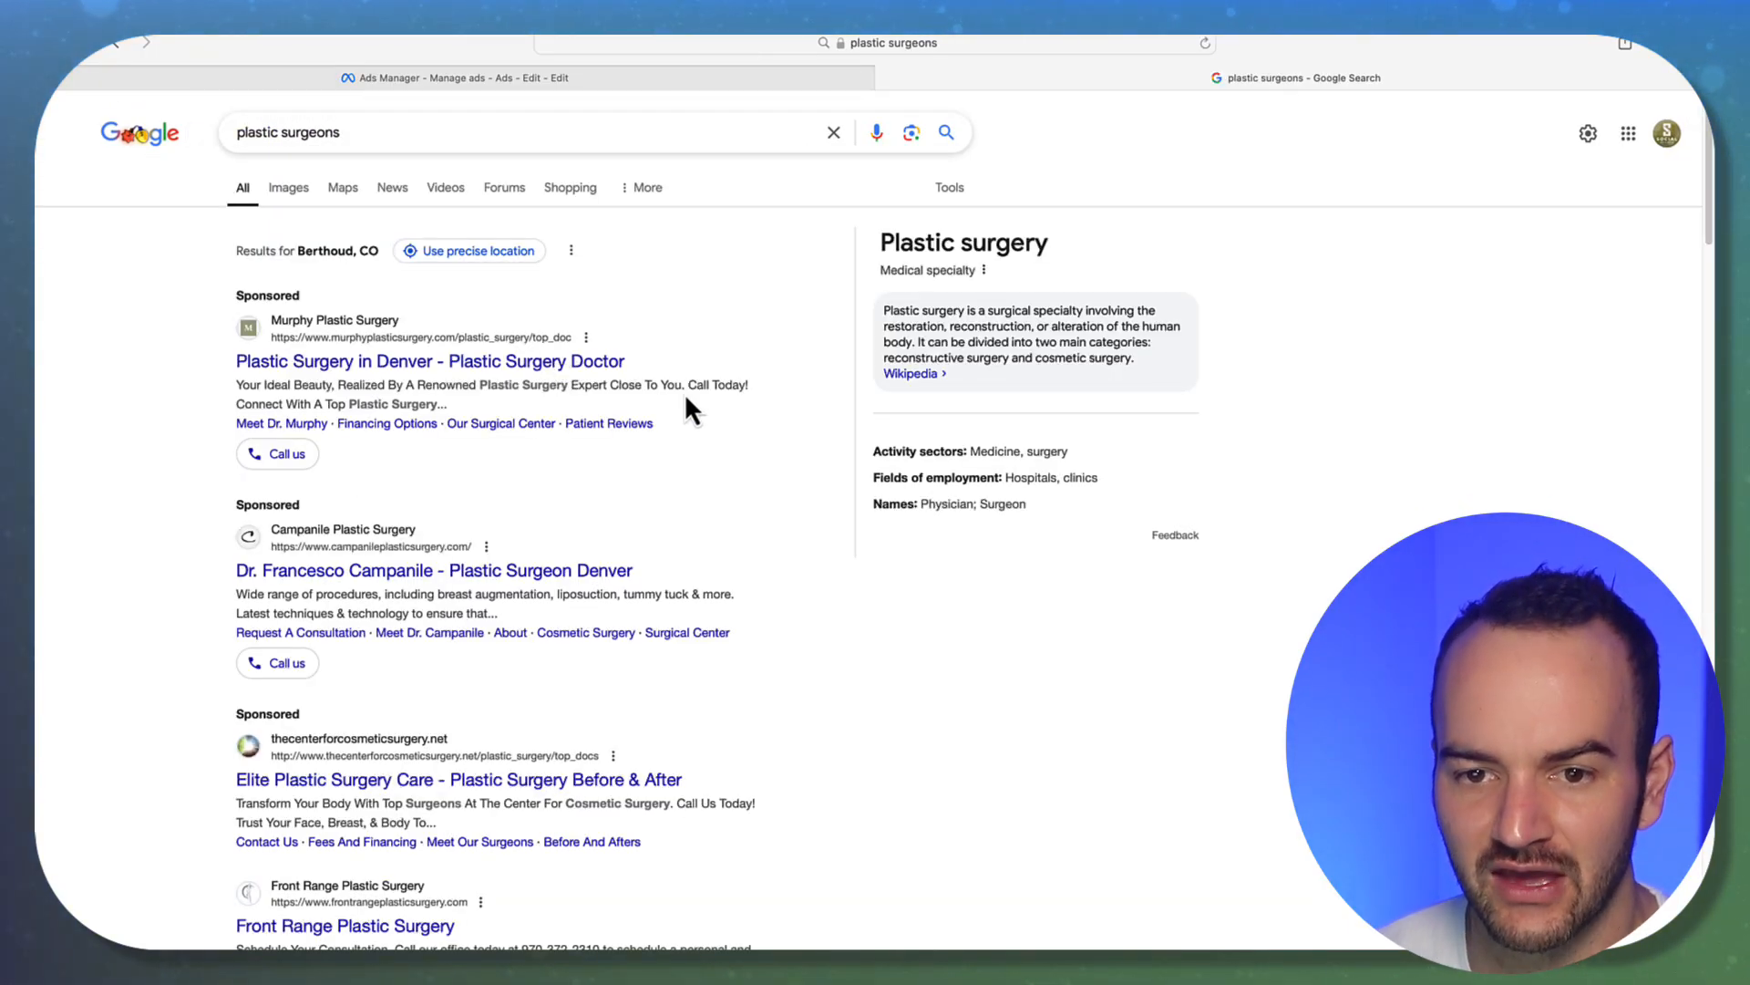
pyautogui.scroll(-1, 571, 536)
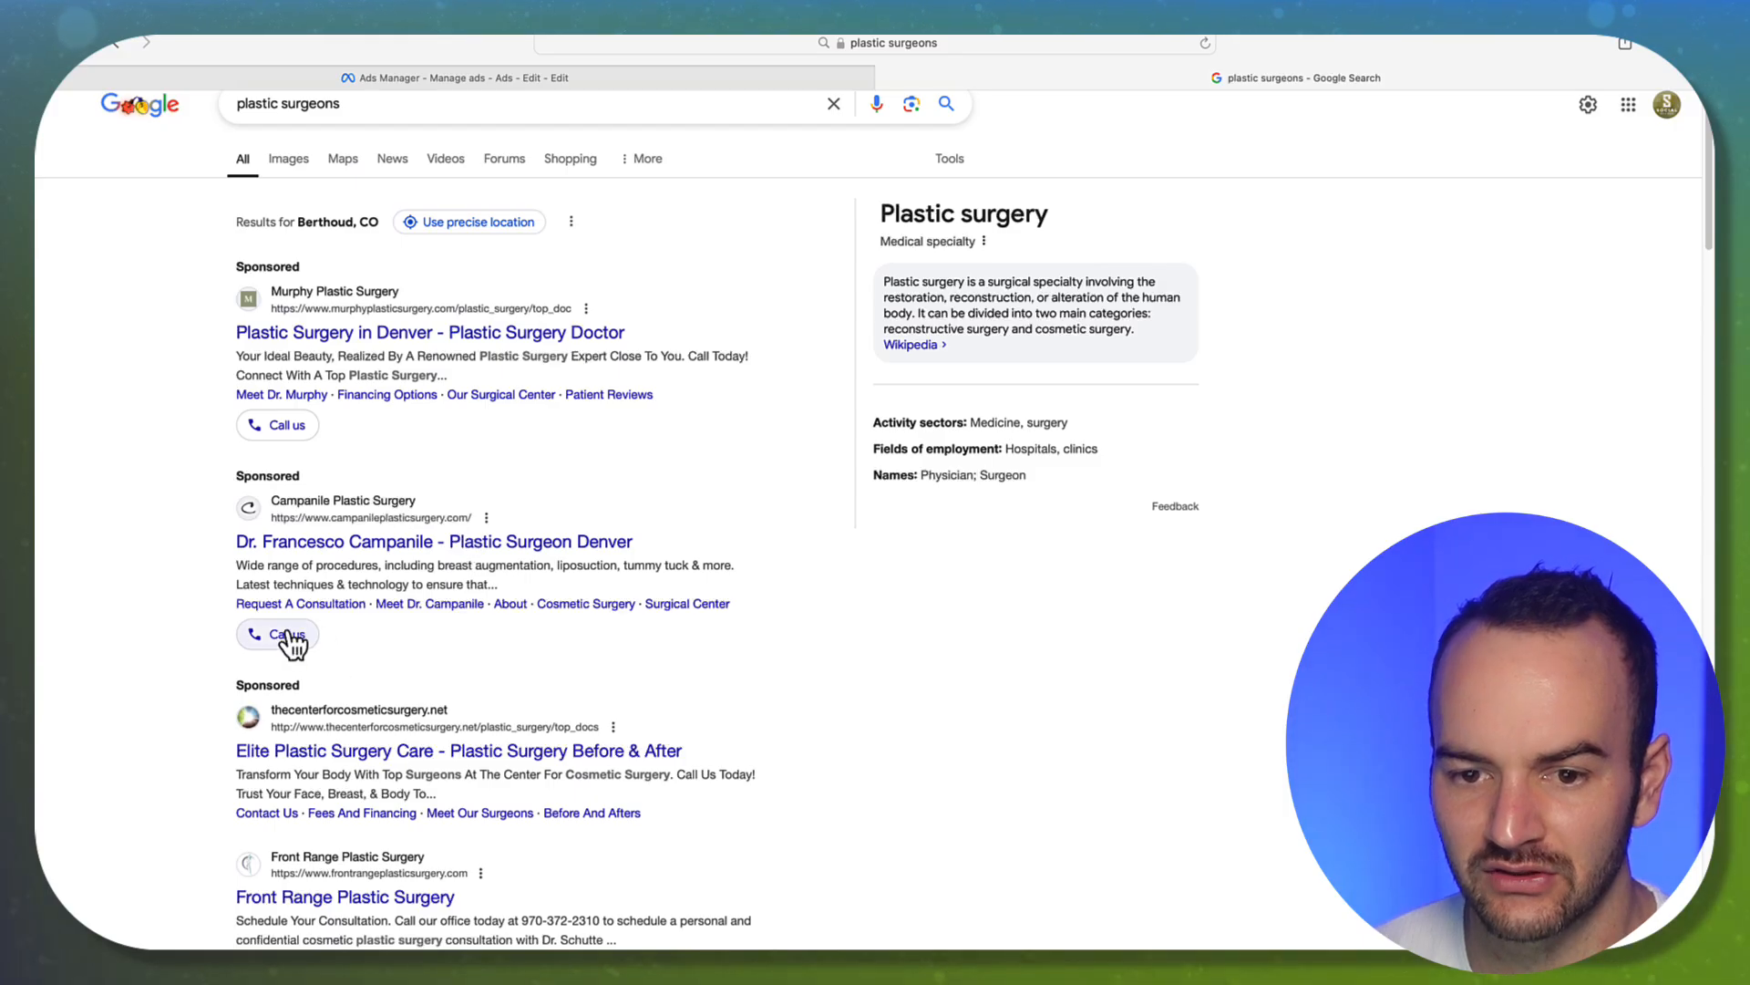
pyautogui.scroll(-12, 442, 469)
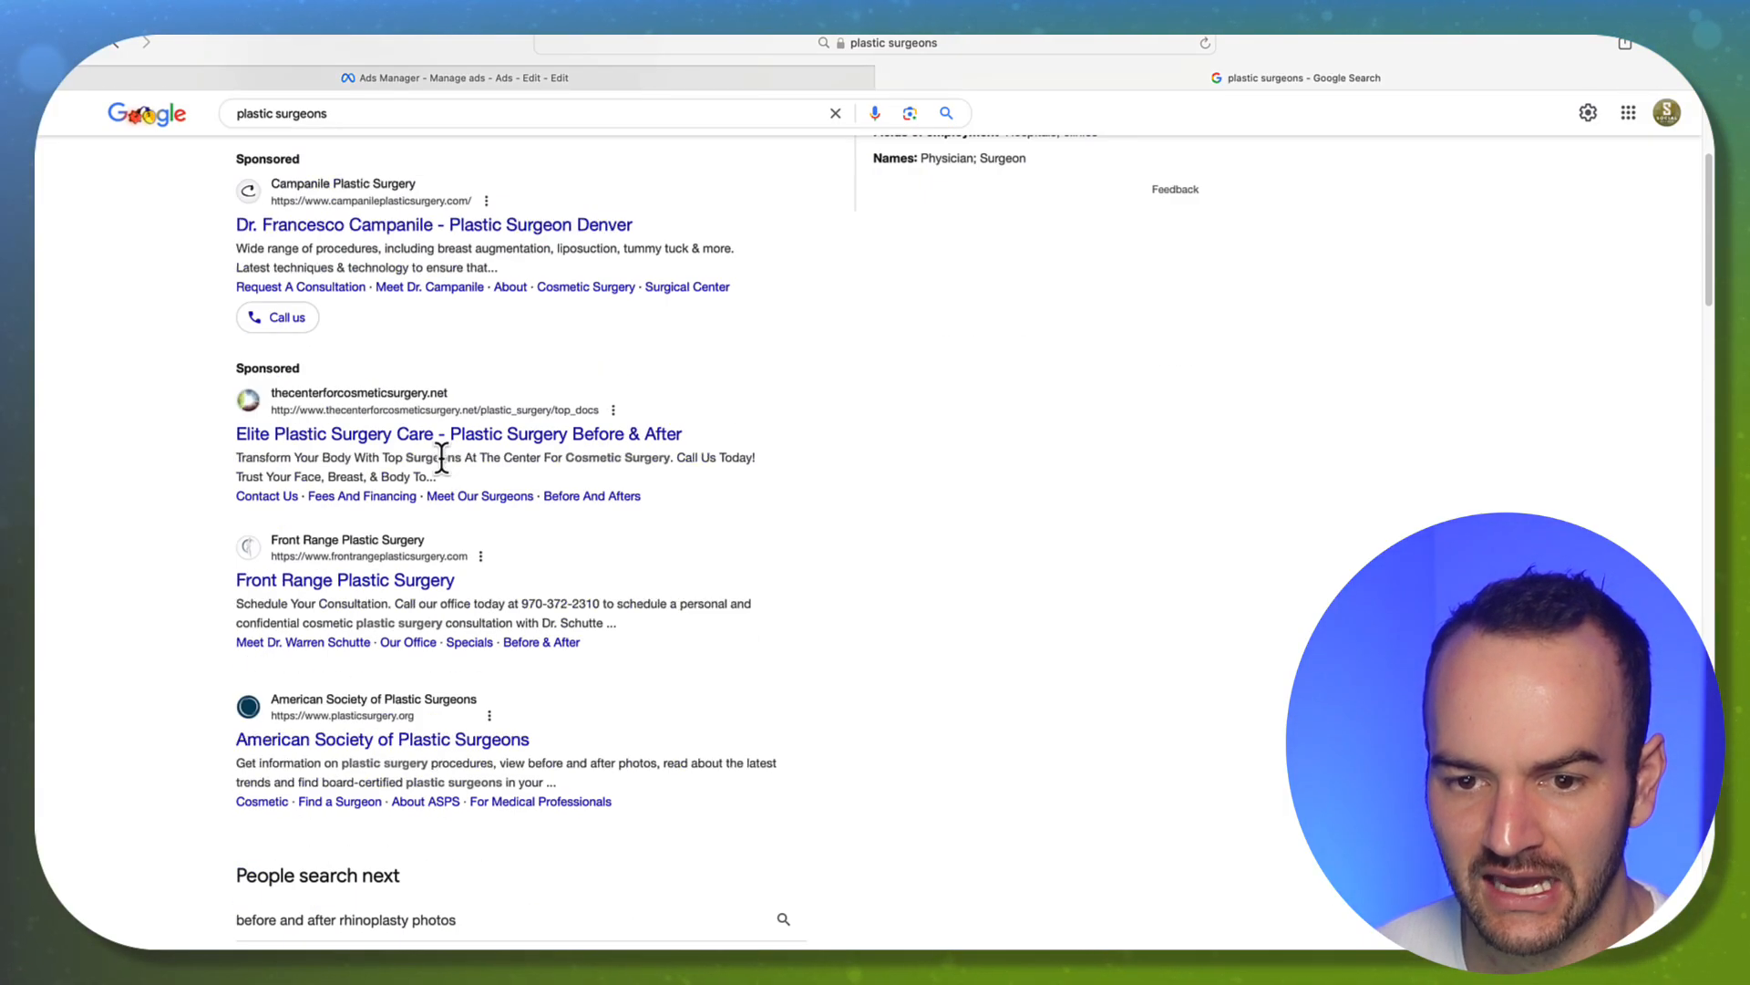
pyautogui.scroll(-4, 441, 463)
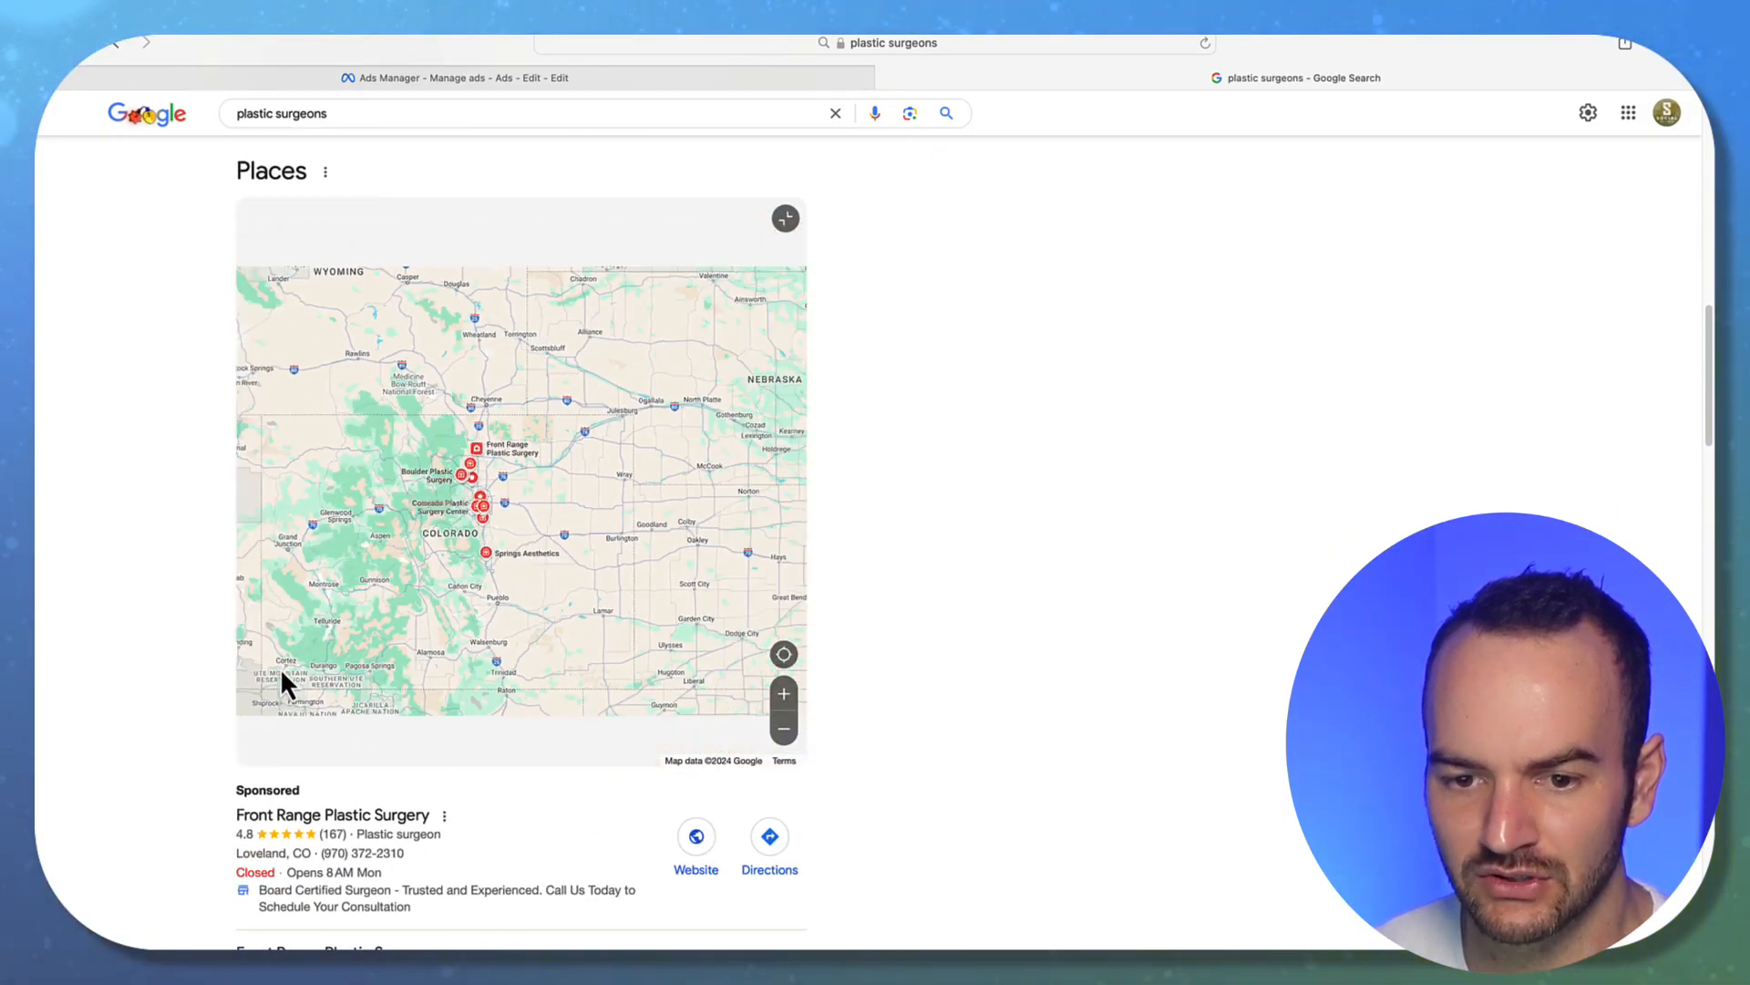
pyautogui.scroll(-10, 107, 736)
pyautogui.scroll(-7, 105, 735)
pyautogui.scroll(20, 110, 747)
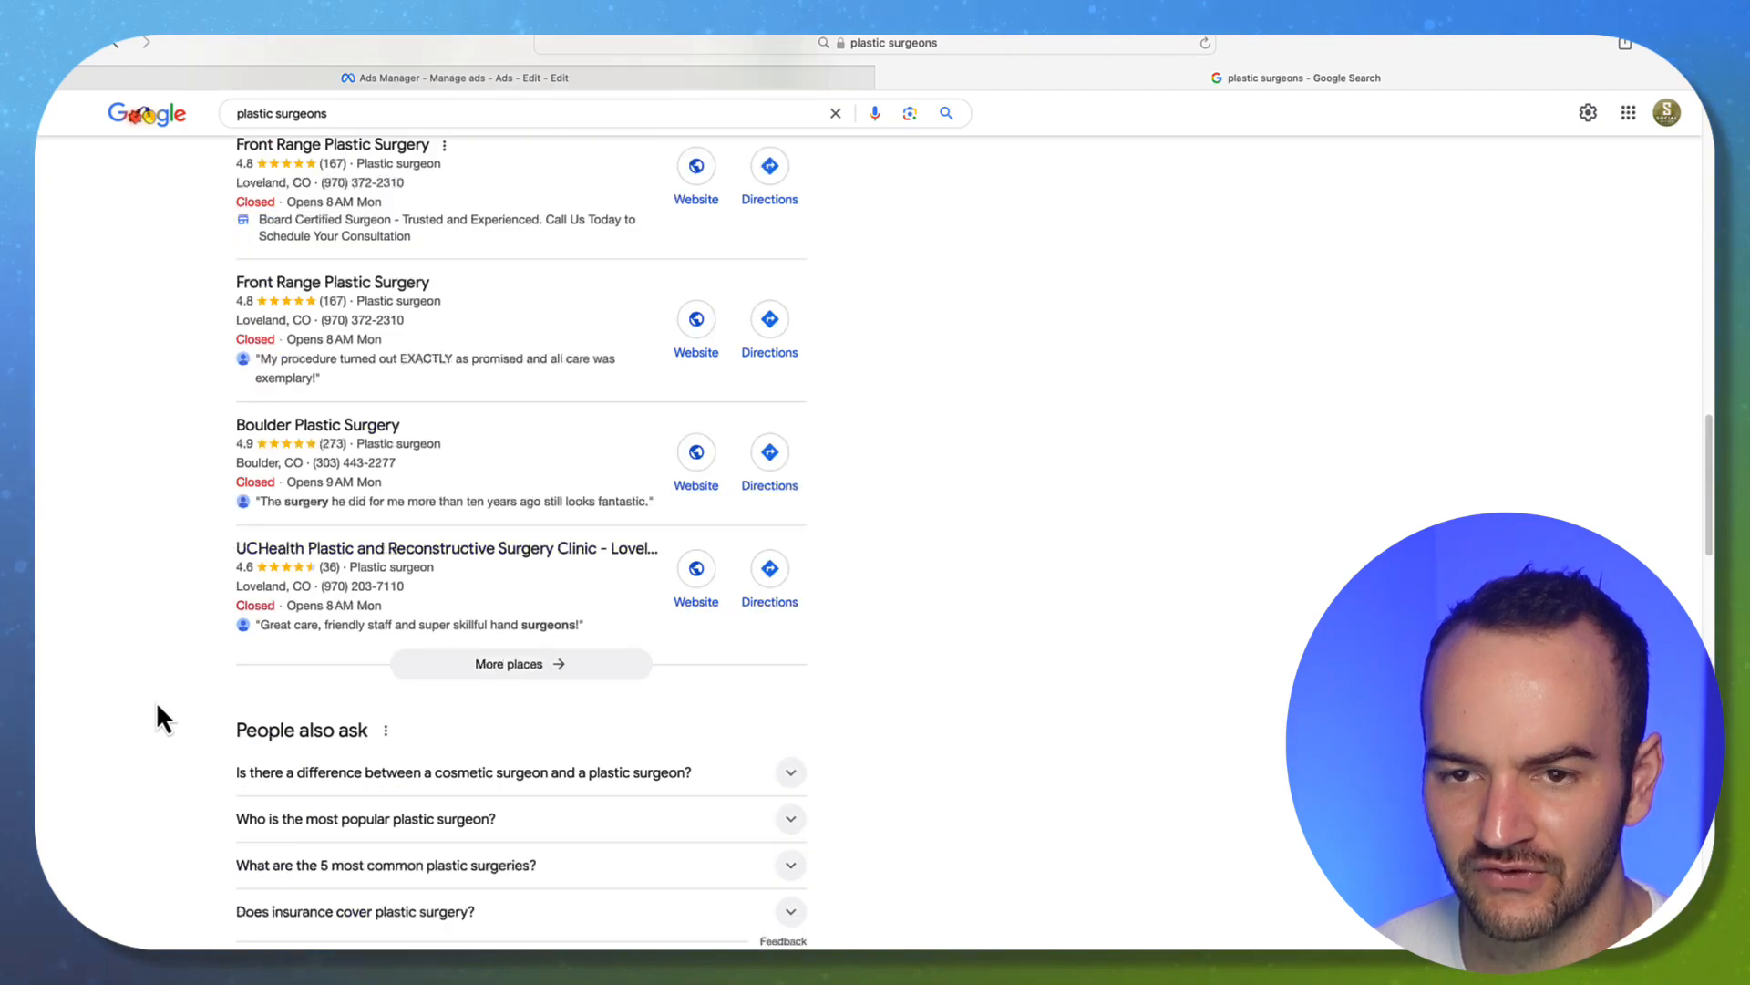
# Search Google for "roofing" and examine the sponsored roof installer ads and the local business listings.
pyautogui.click(344, 114)
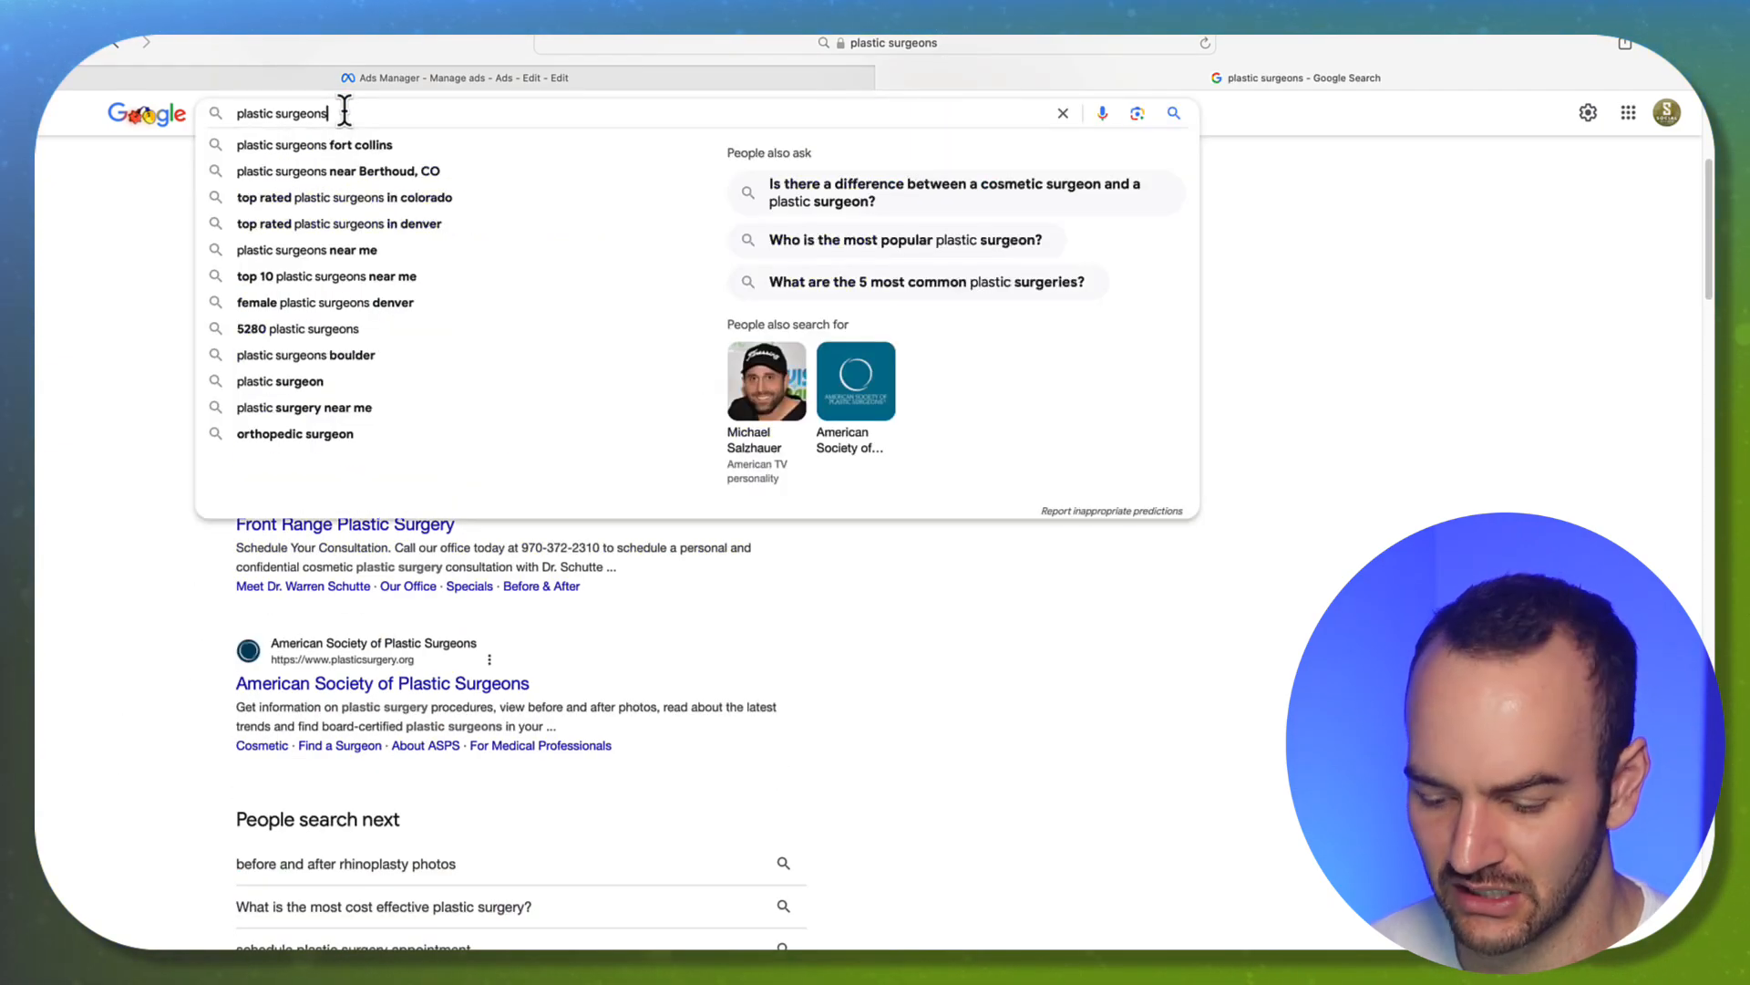
pyautogui.tripleClick(254, 111)
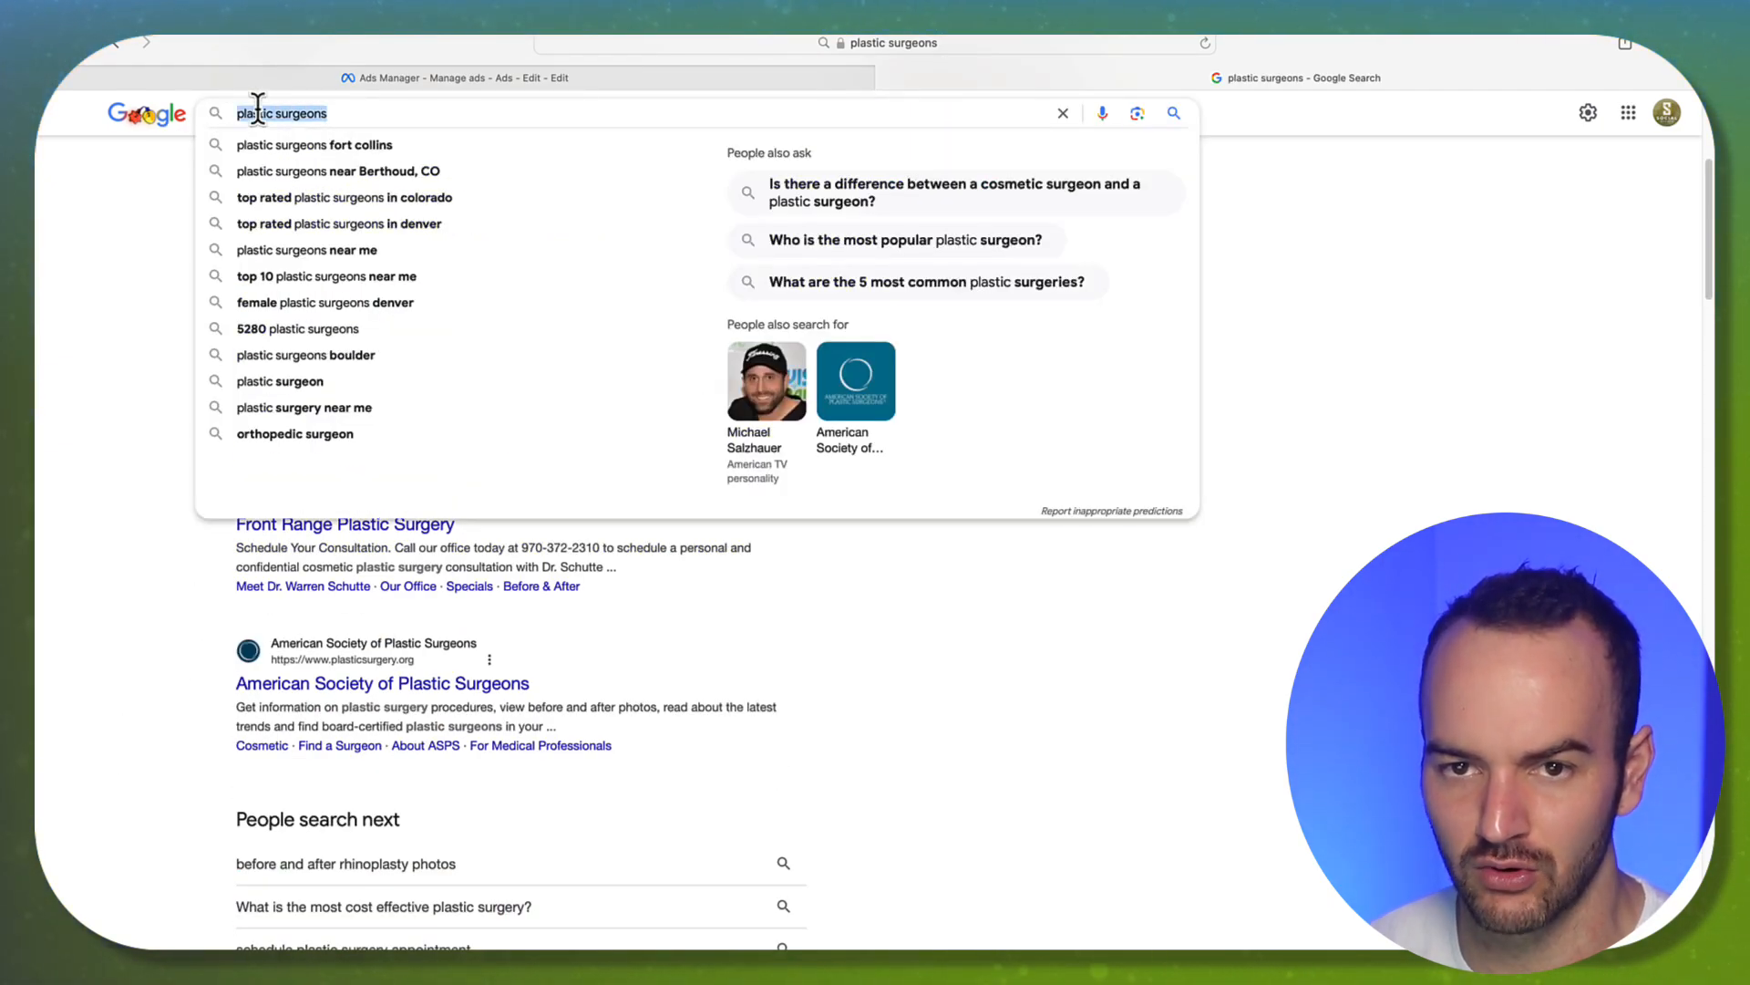
pyautogui.write('roofing')
pyautogui.press('Return')
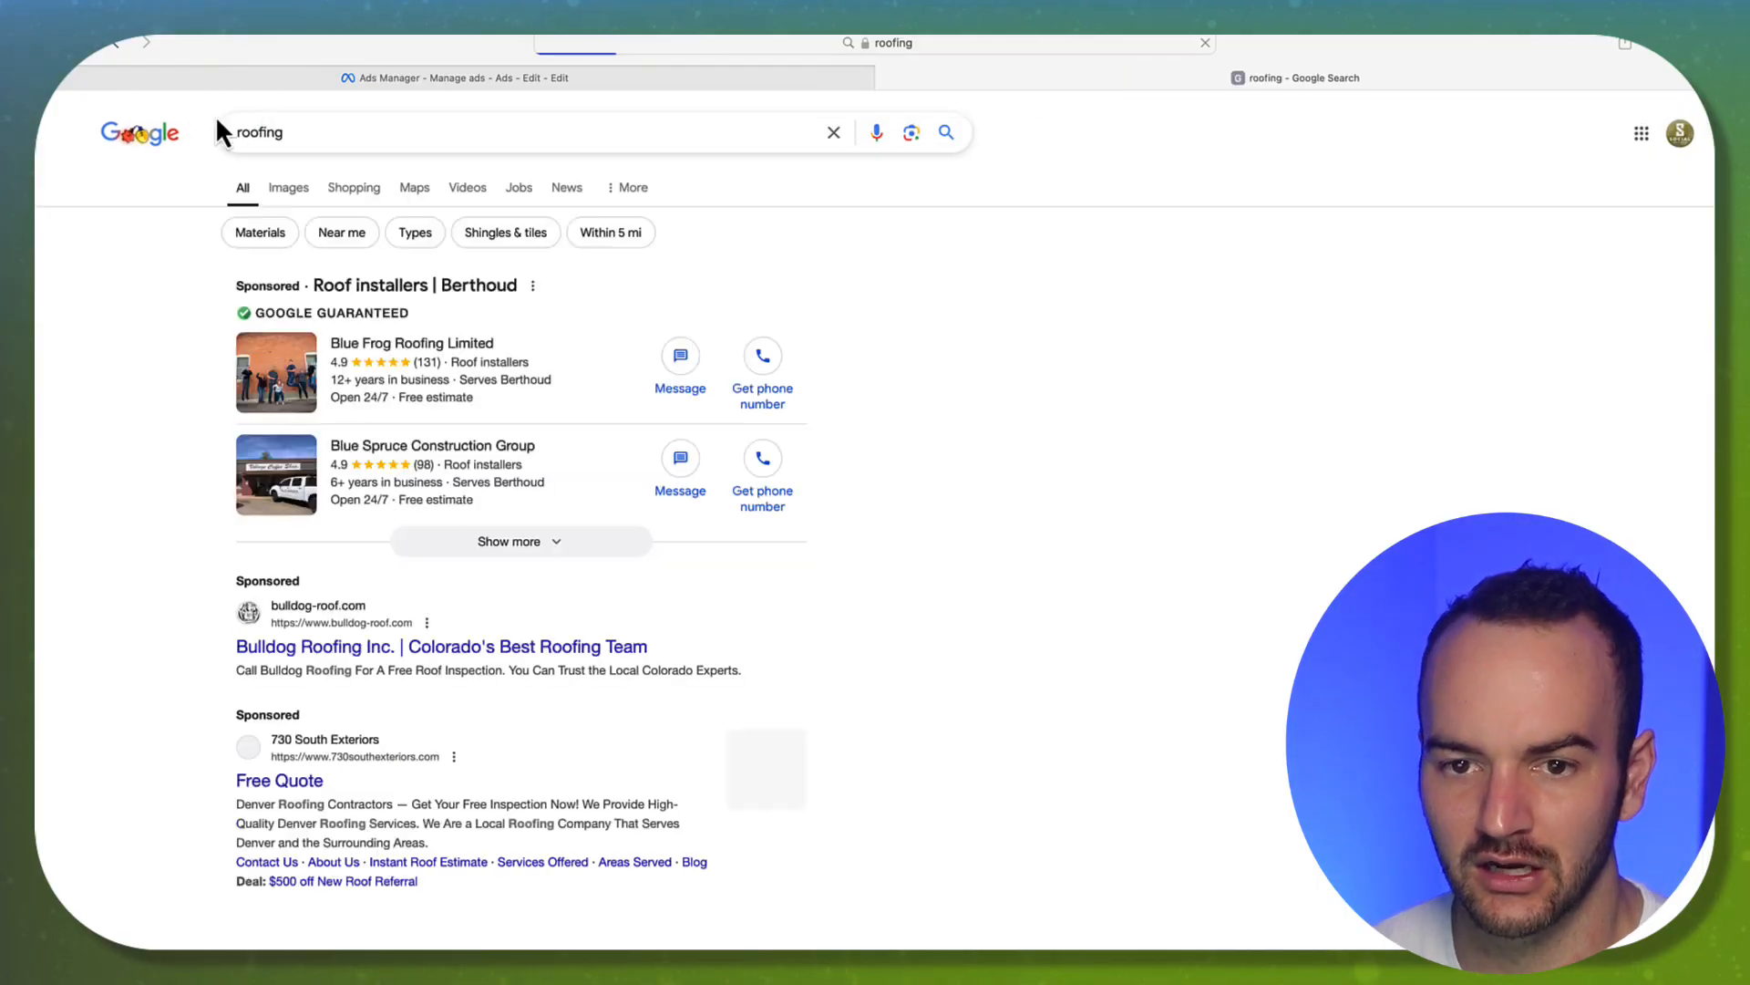
pyautogui.scroll(-2, 114, 520)
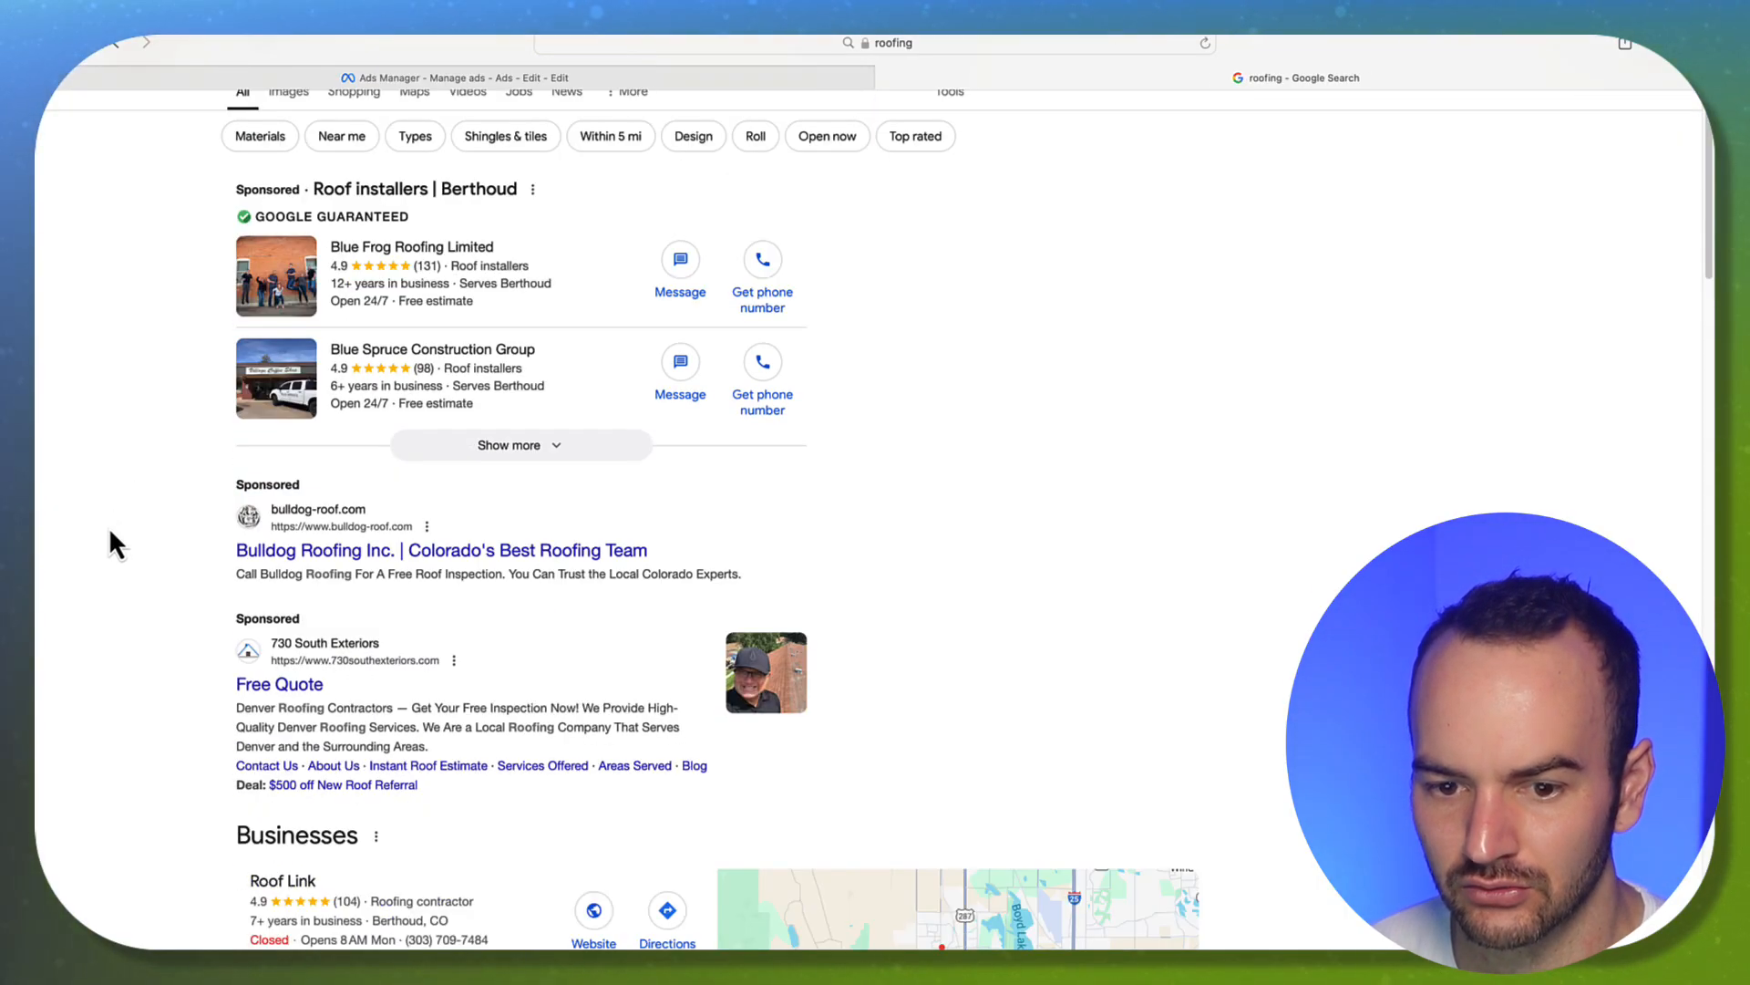
pyautogui.scroll(-1, 107, 527)
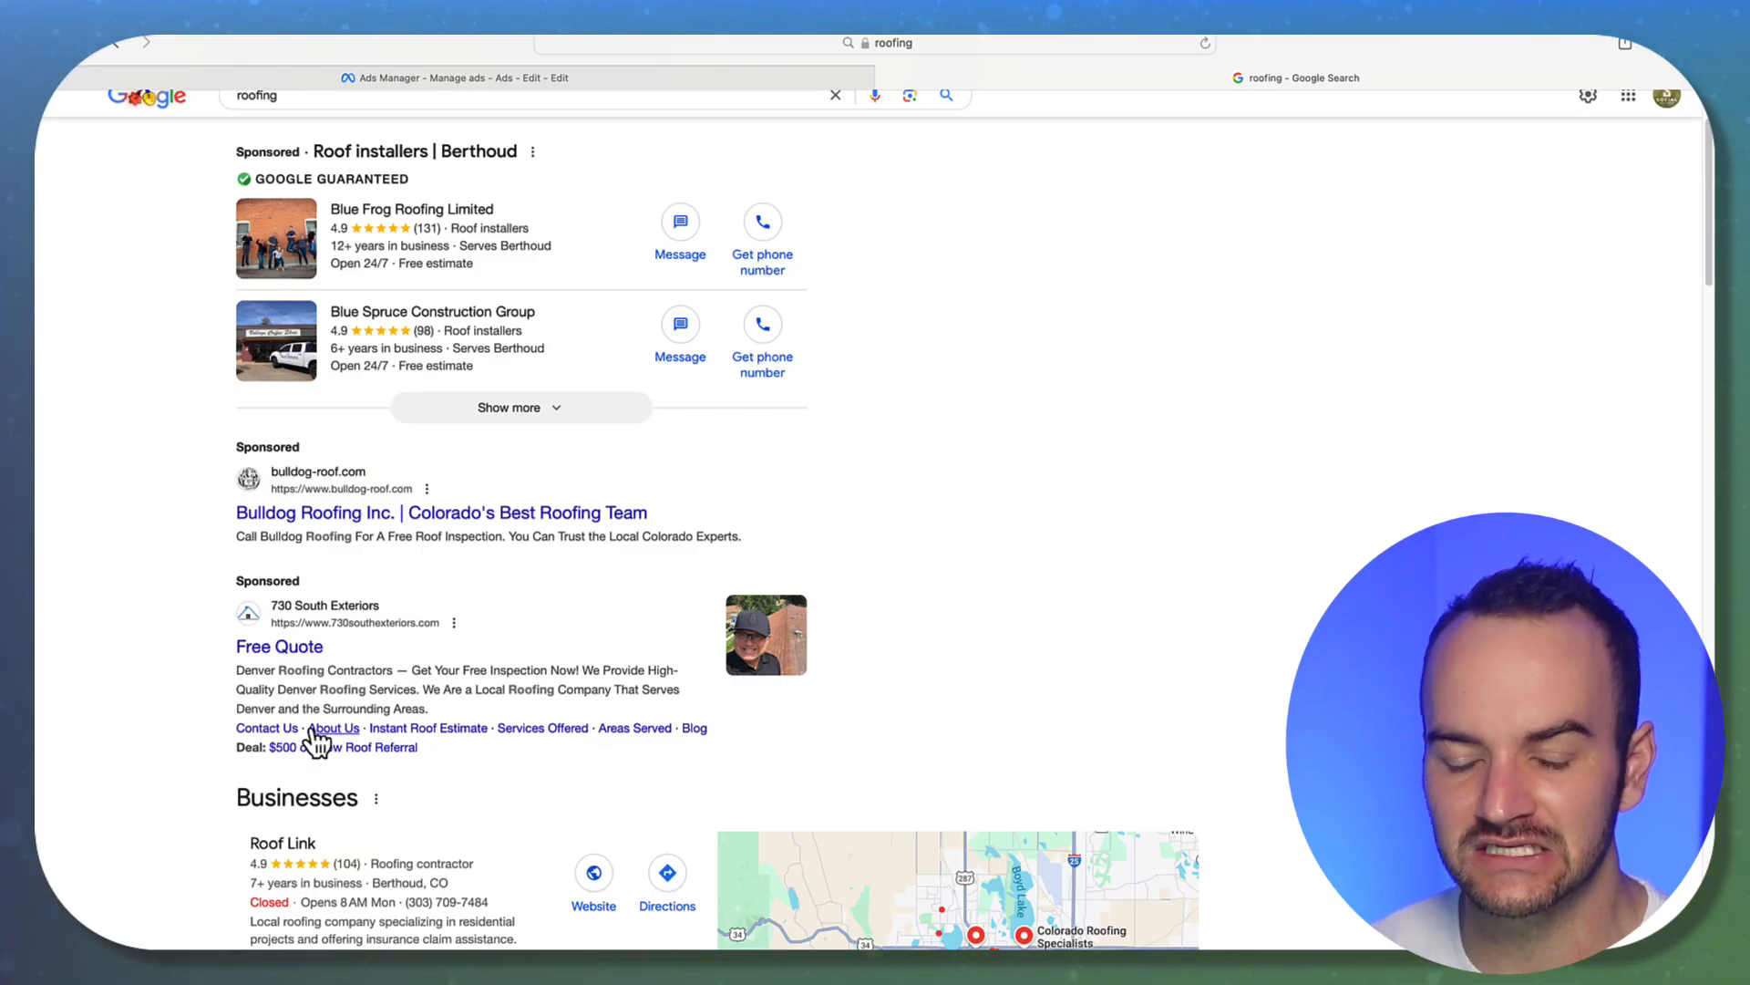
pyautogui.scroll(-1, 317, 743)
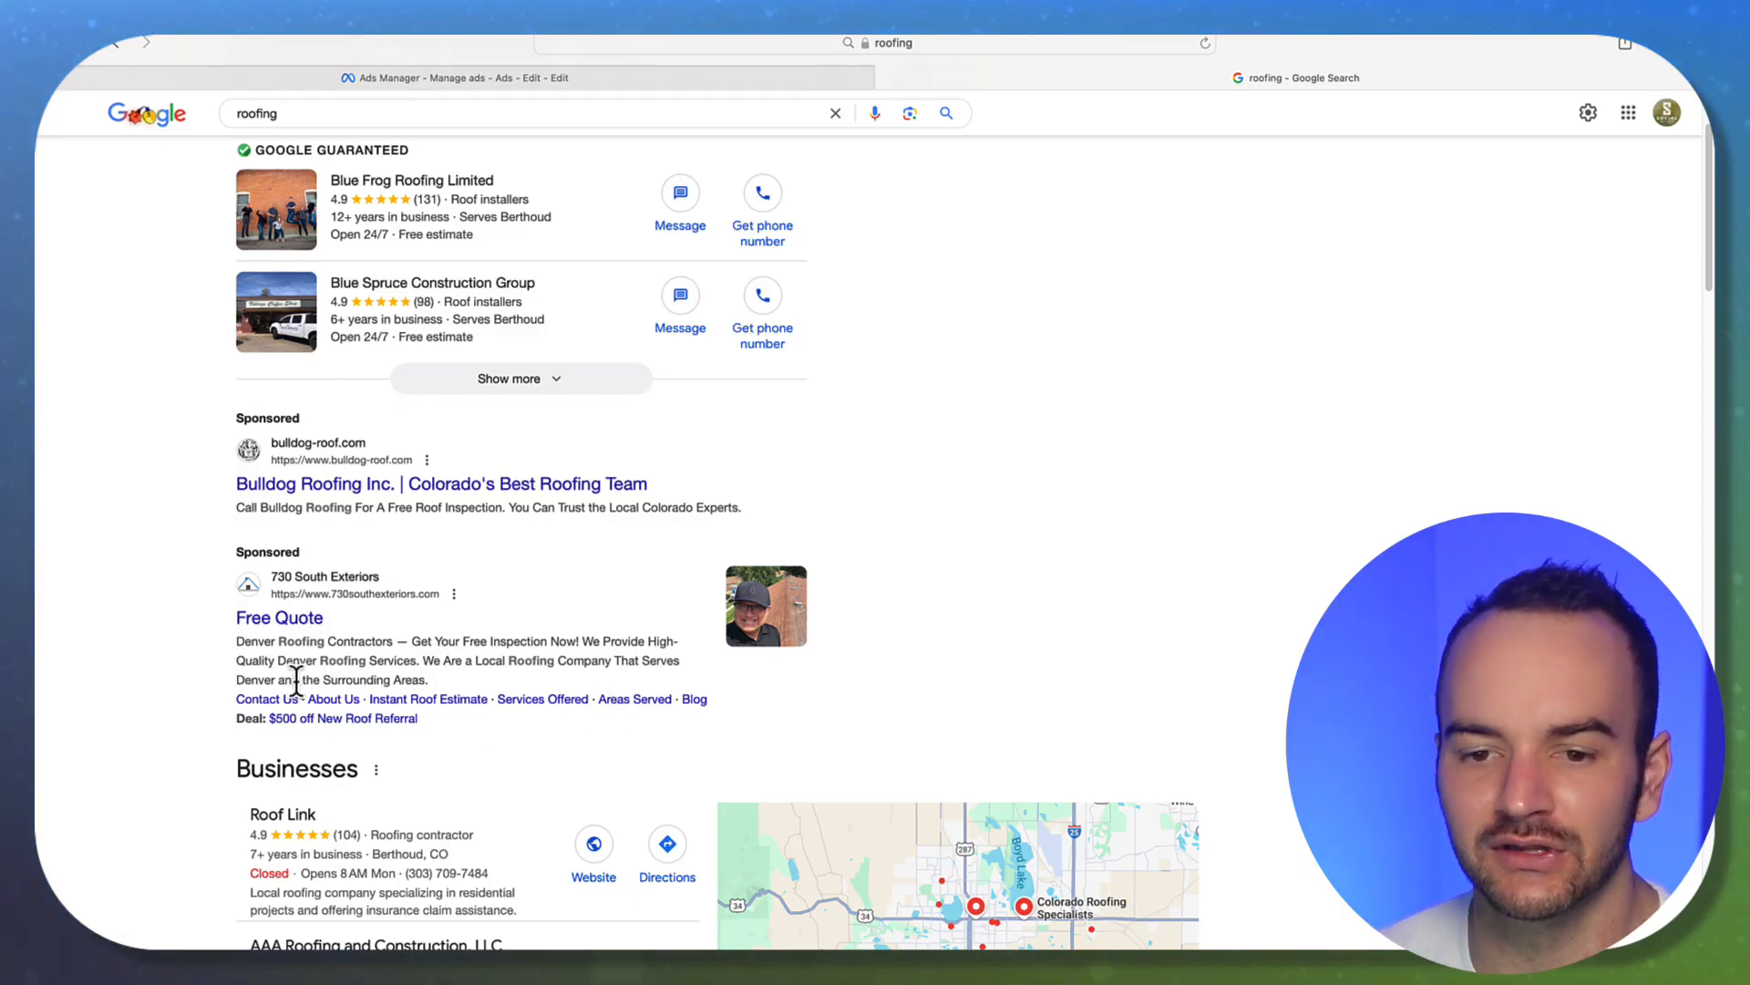
pyautogui.scroll(-3, 499, 656)
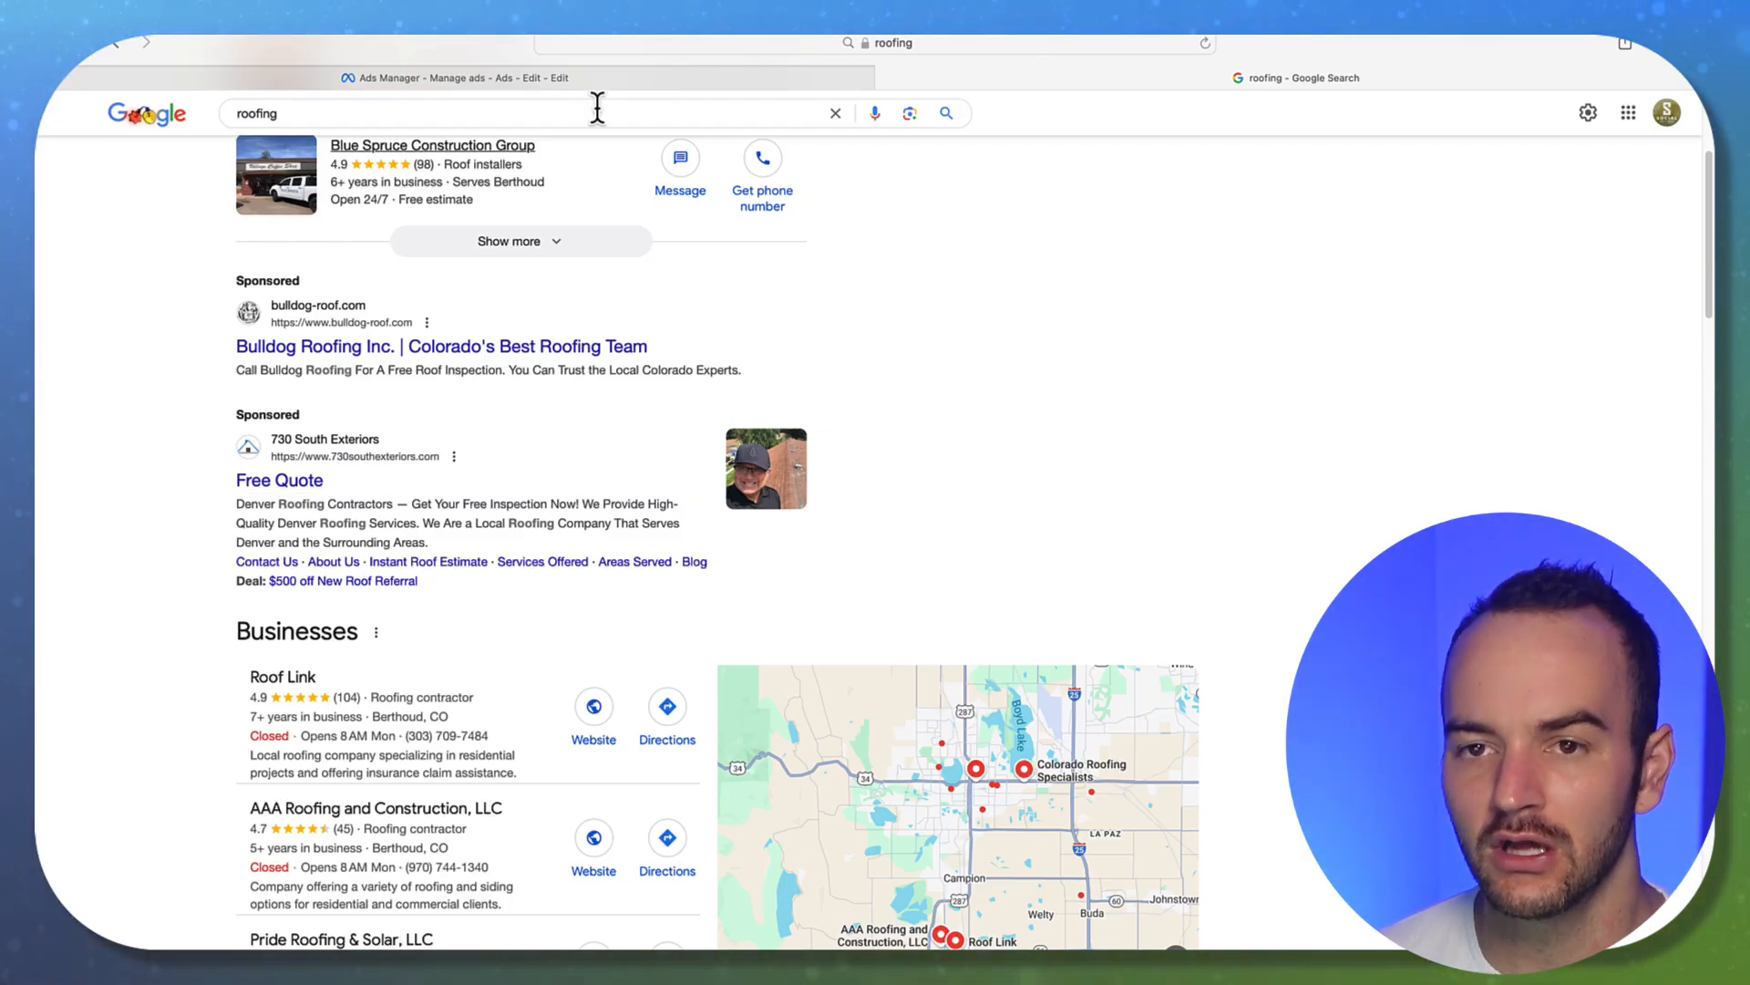
# Switch back to Ads Manager and review the primary text, headline, description and call to action fields of the creative.
pyautogui.click(485, 76)
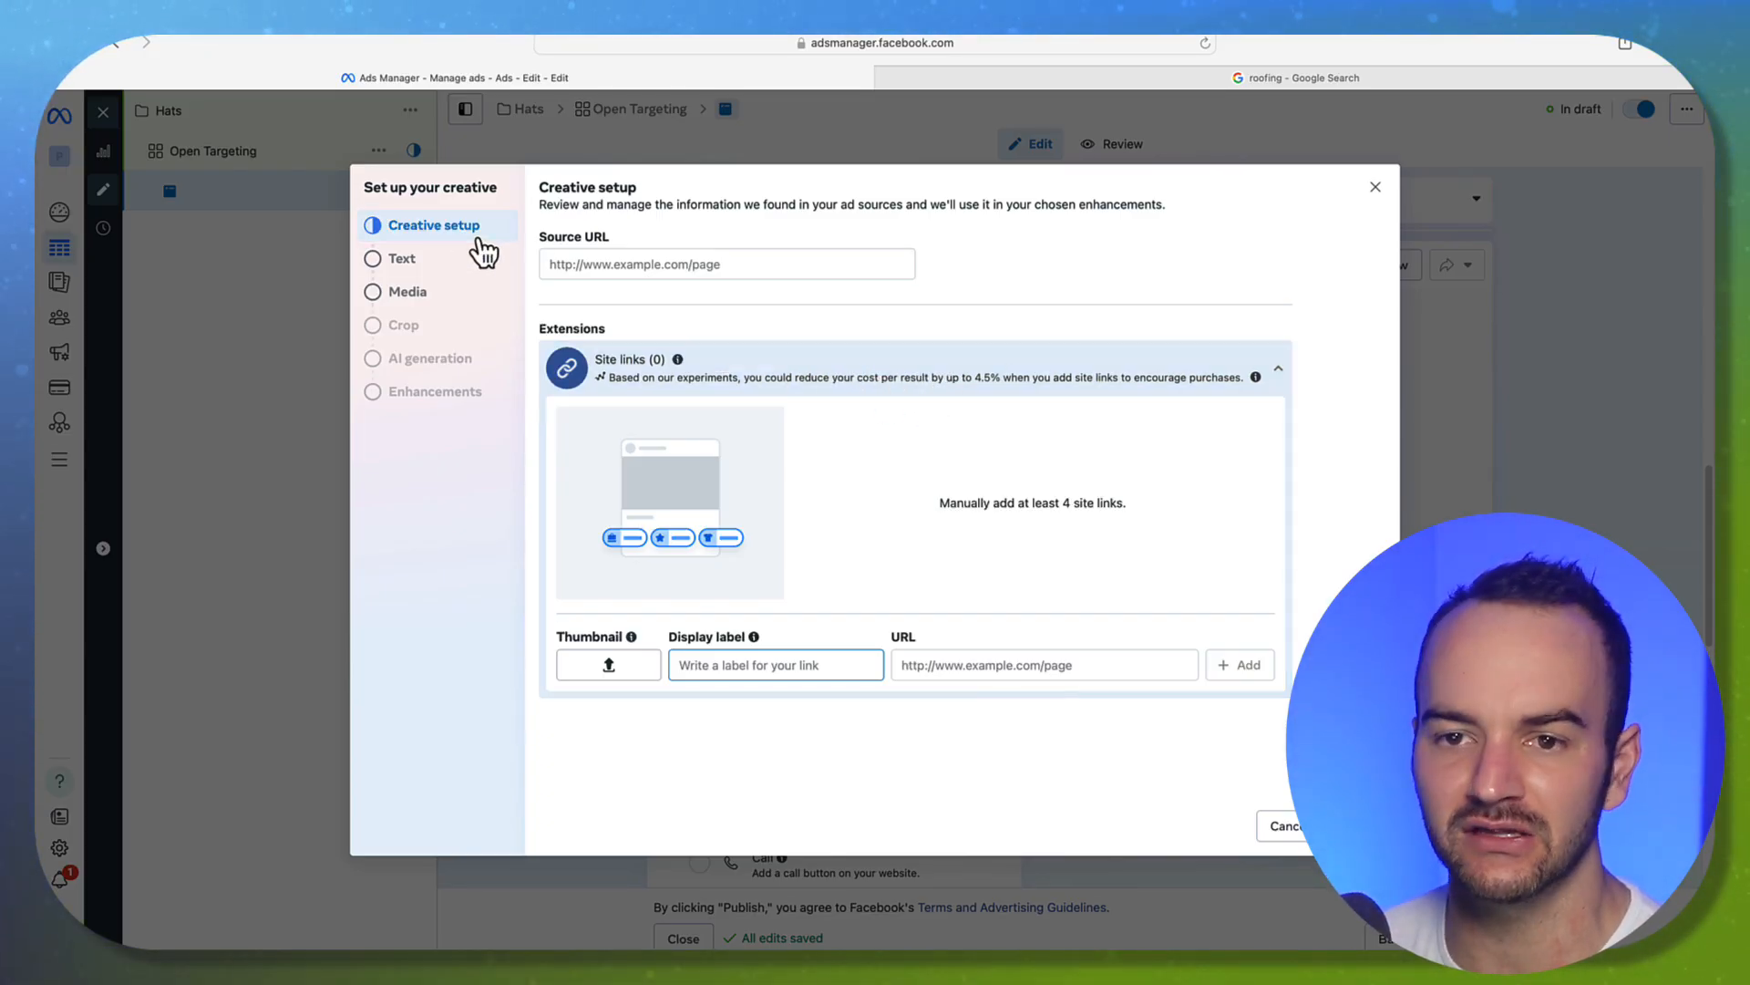
pyautogui.click(443, 264)
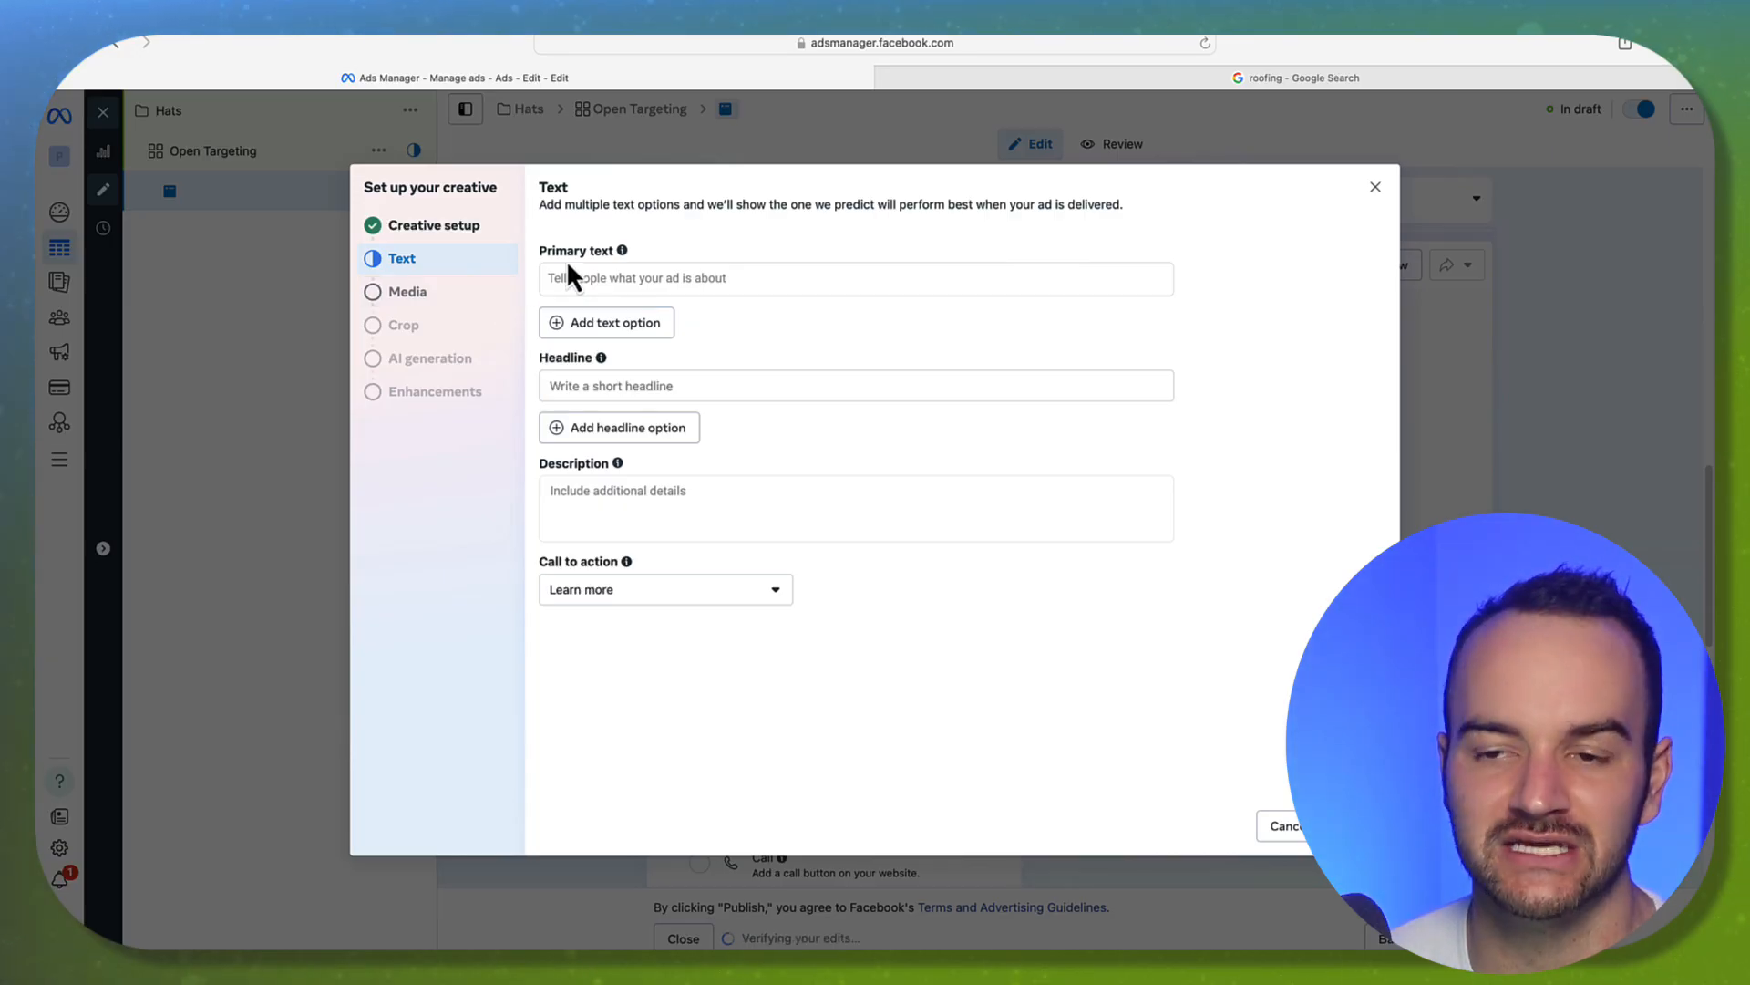
pyautogui.moveTo(518, 227); pyautogui.dragTo(860, 551)
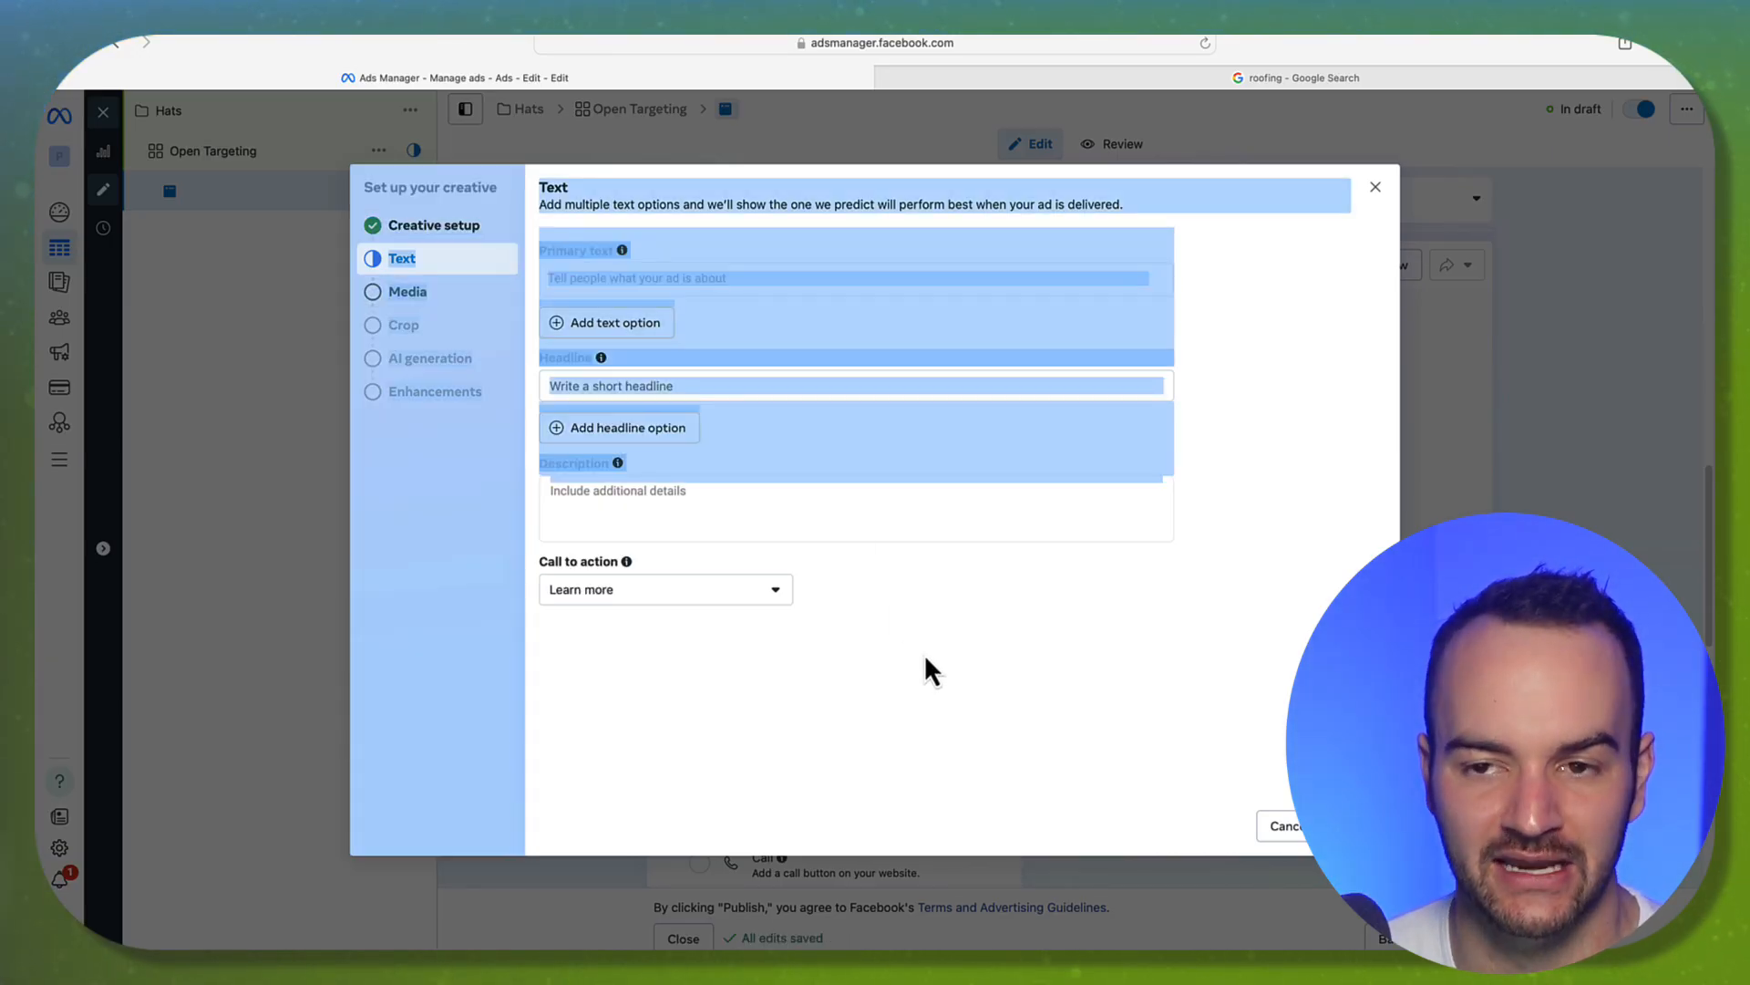
pyautogui.click(948, 614)
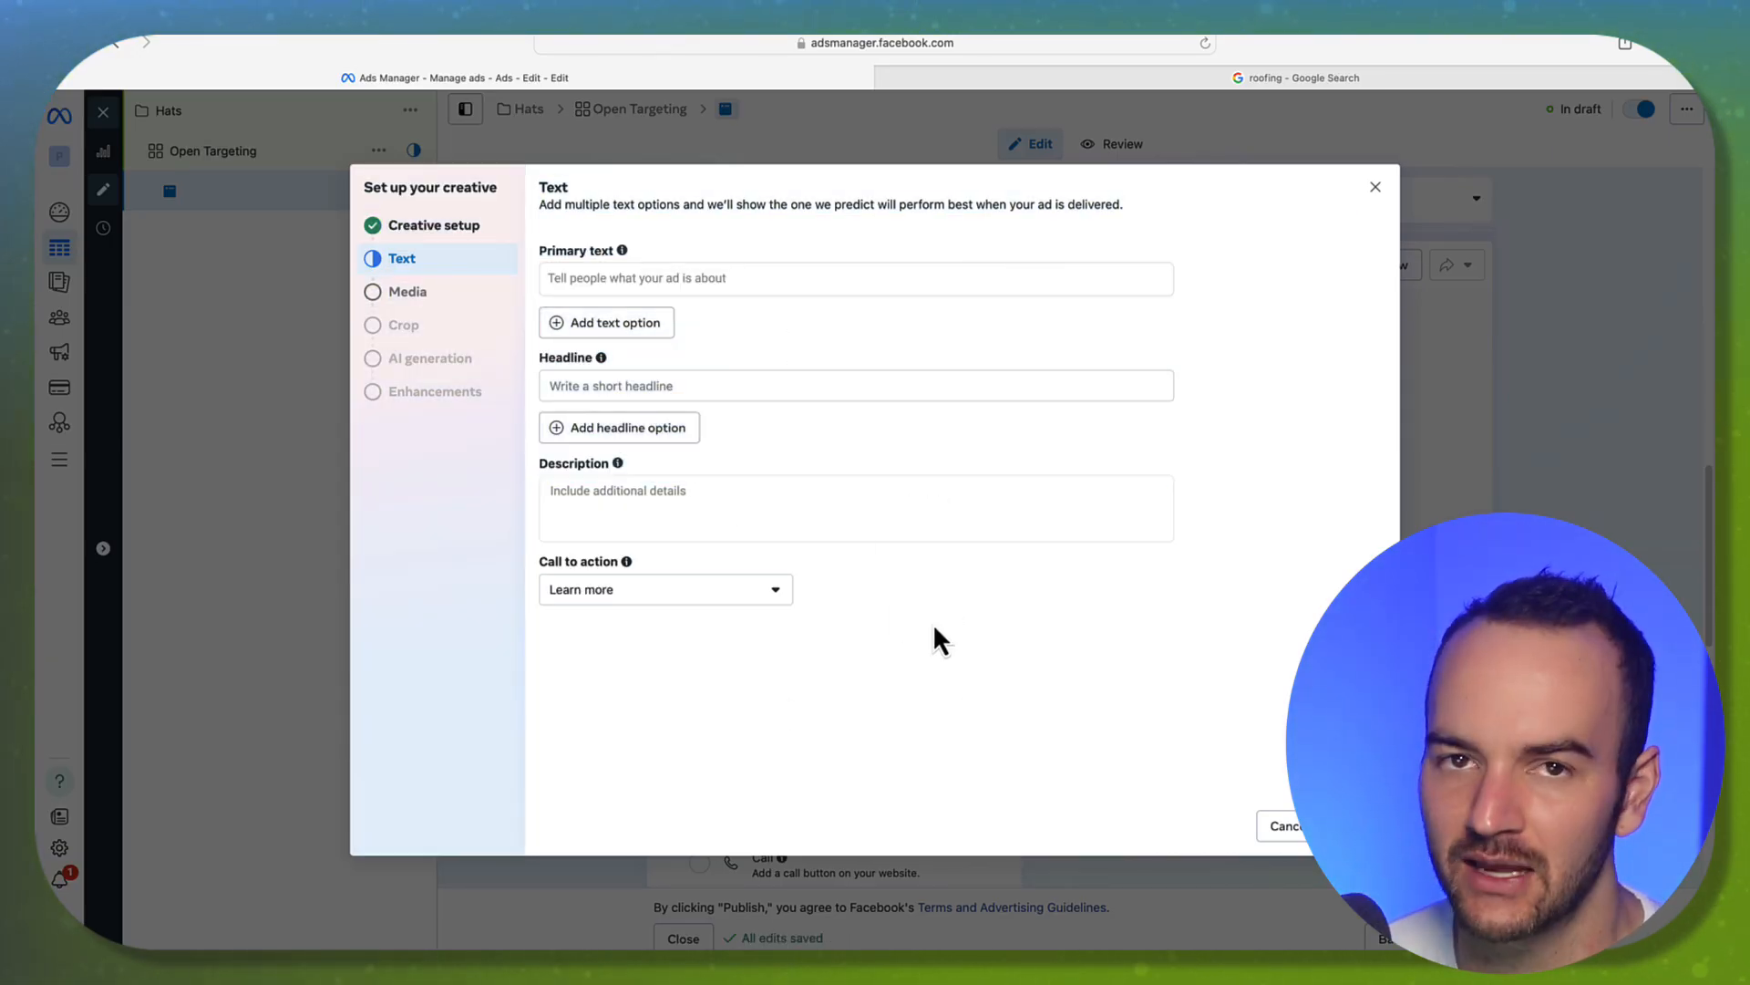
# Start a media upload for the creative, search the computer's files for "pro" and preview METABOLIC-3.png.
pyautogui.click(428, 294)
pyautogui.click(576, 253)
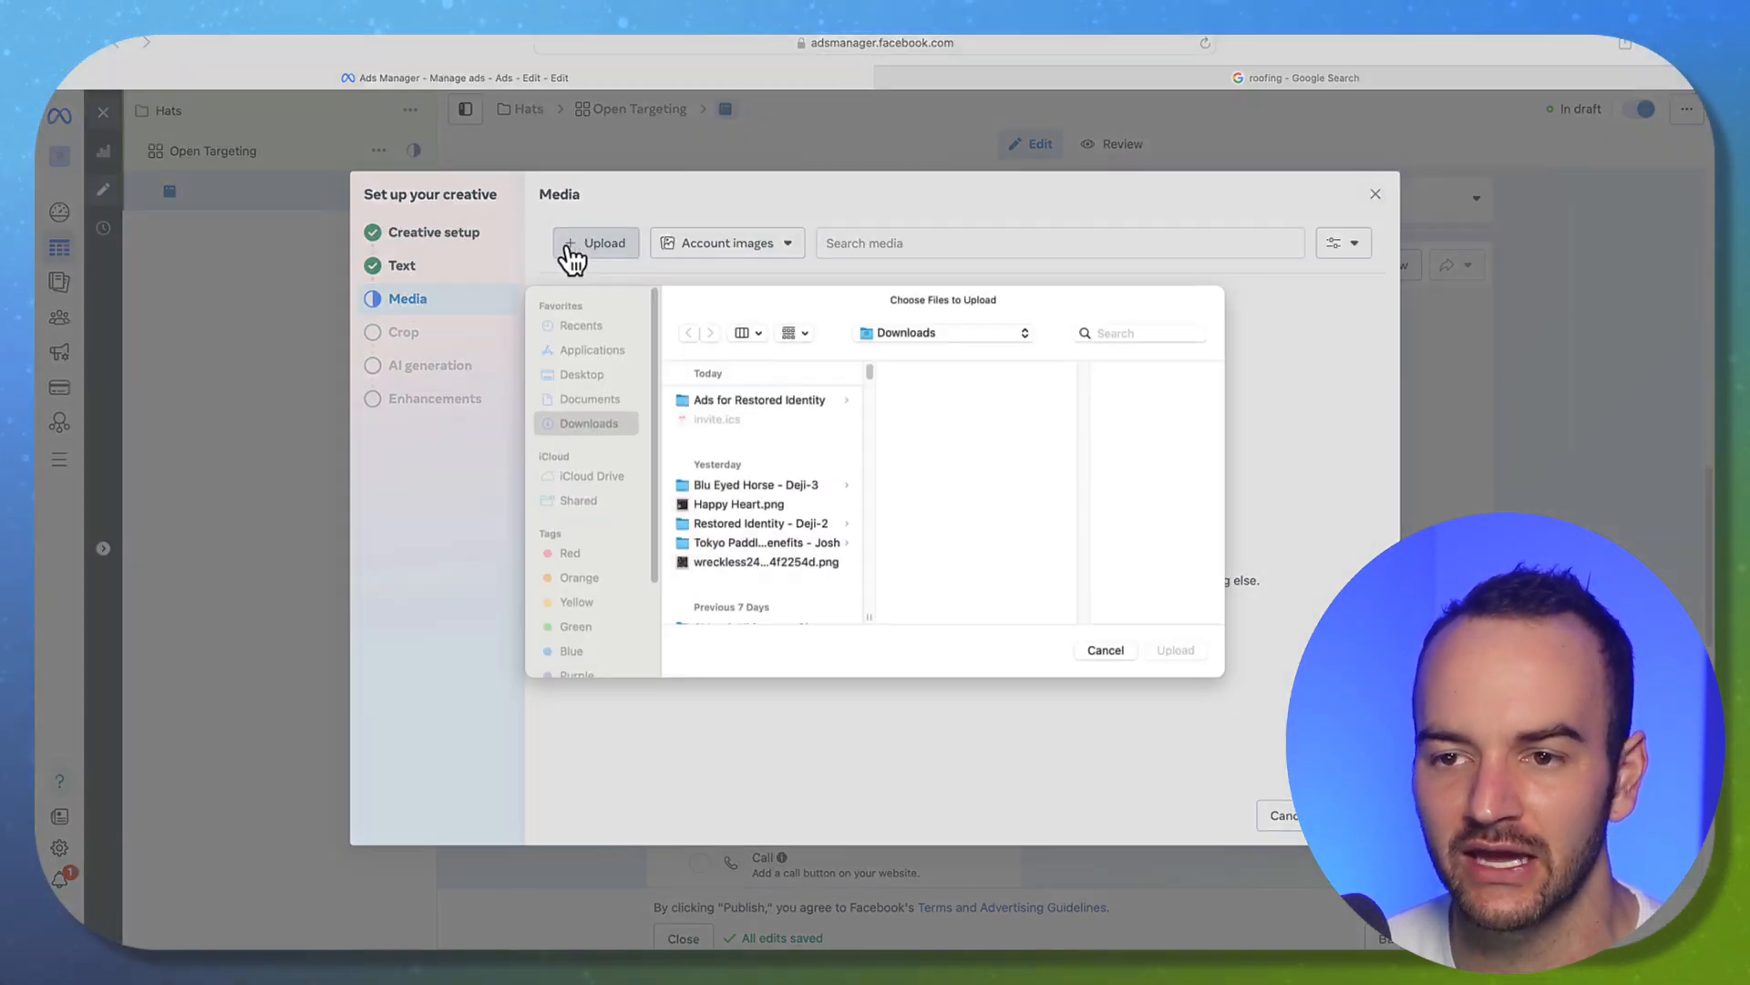
pyautogui.click(1141, 335)
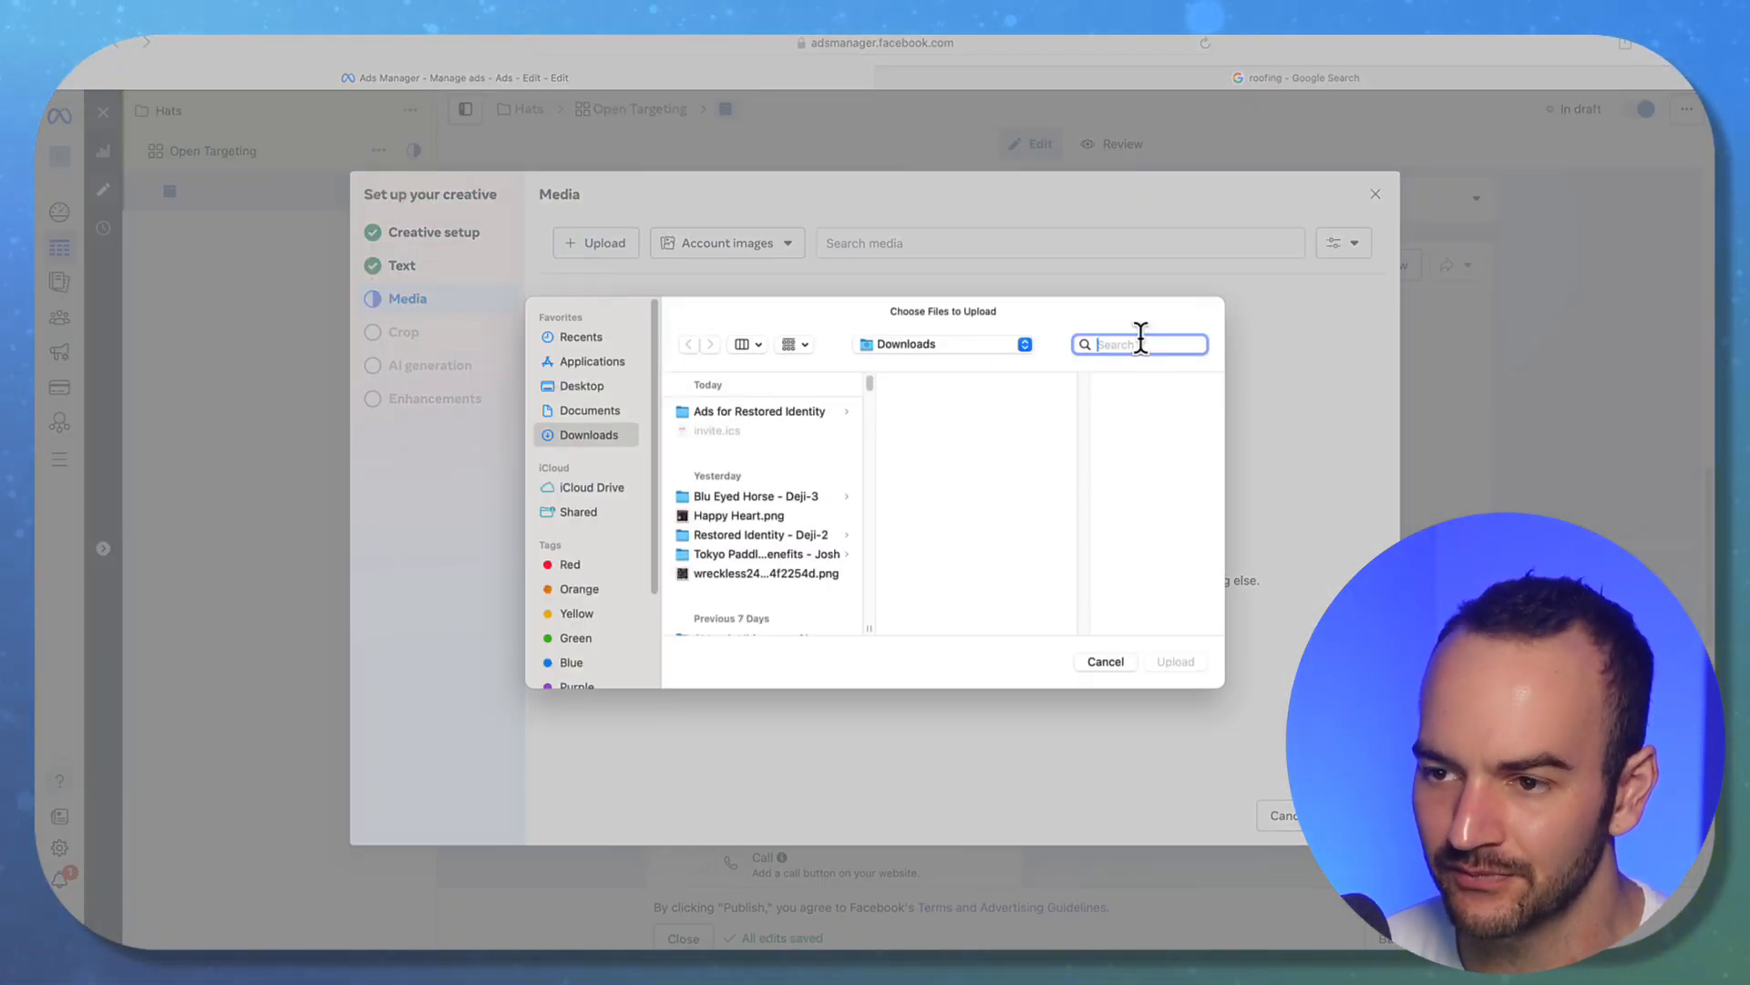
pyautogui.write('pro')
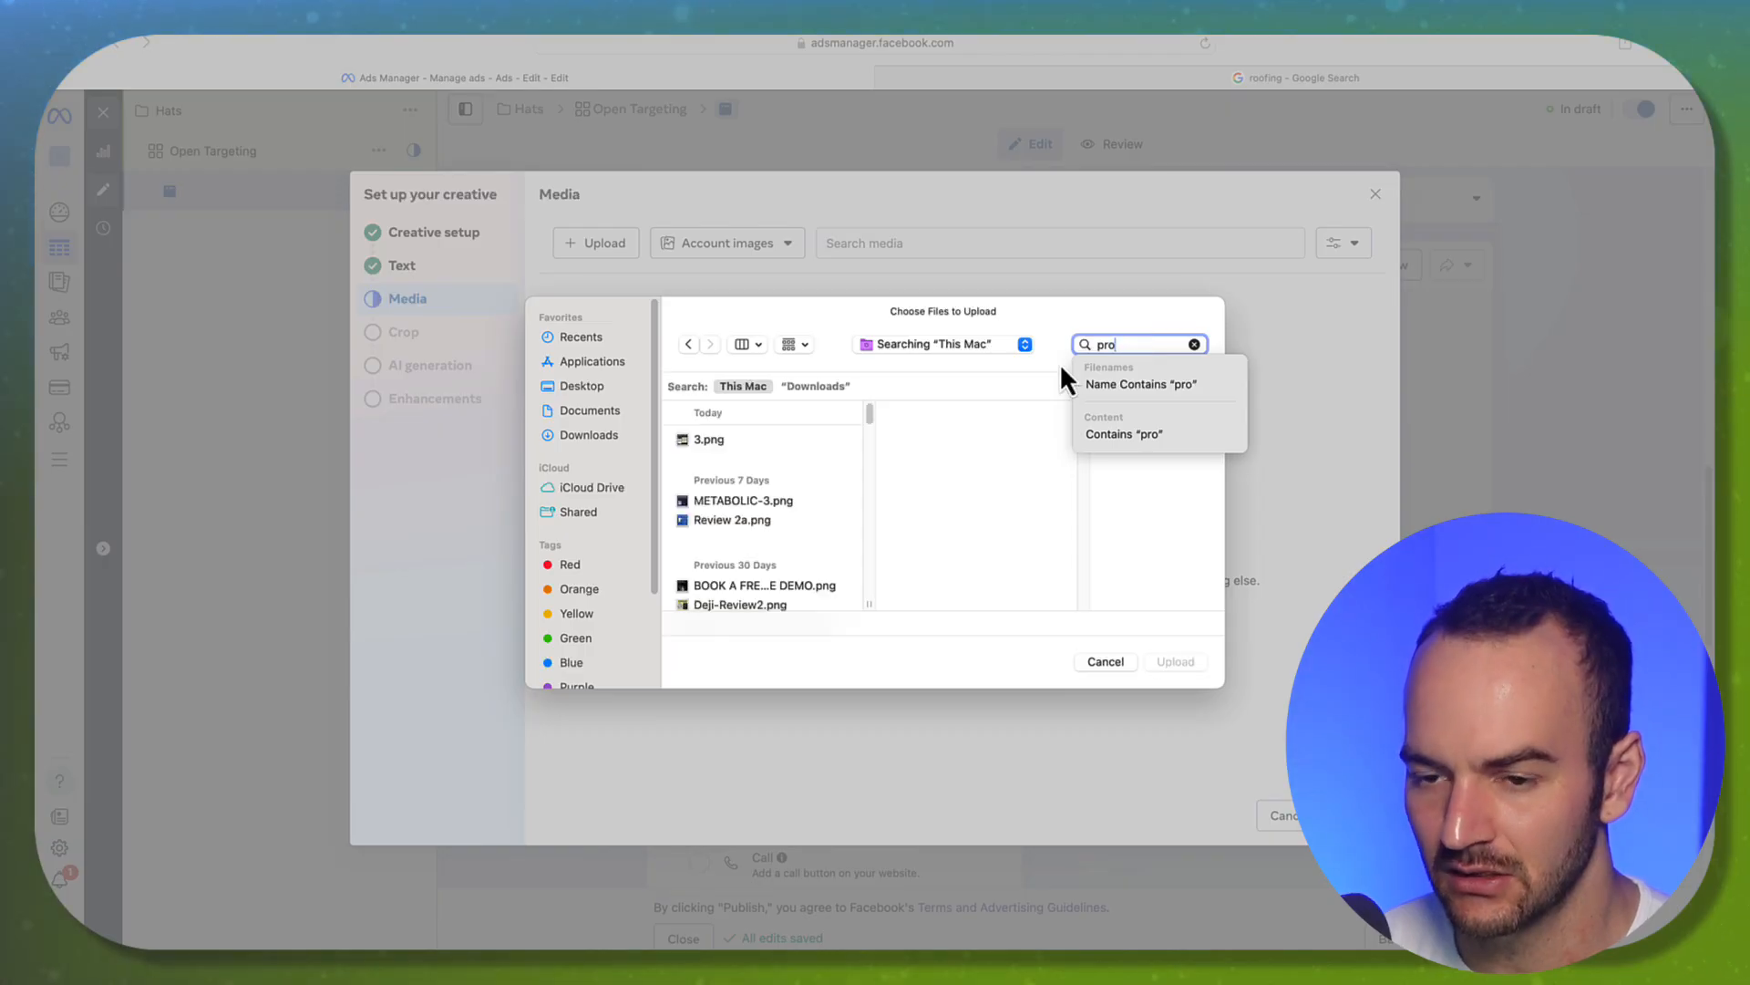
pyautogui.click(758, 502)
pyautogui.scroll(-5, 751, 547)
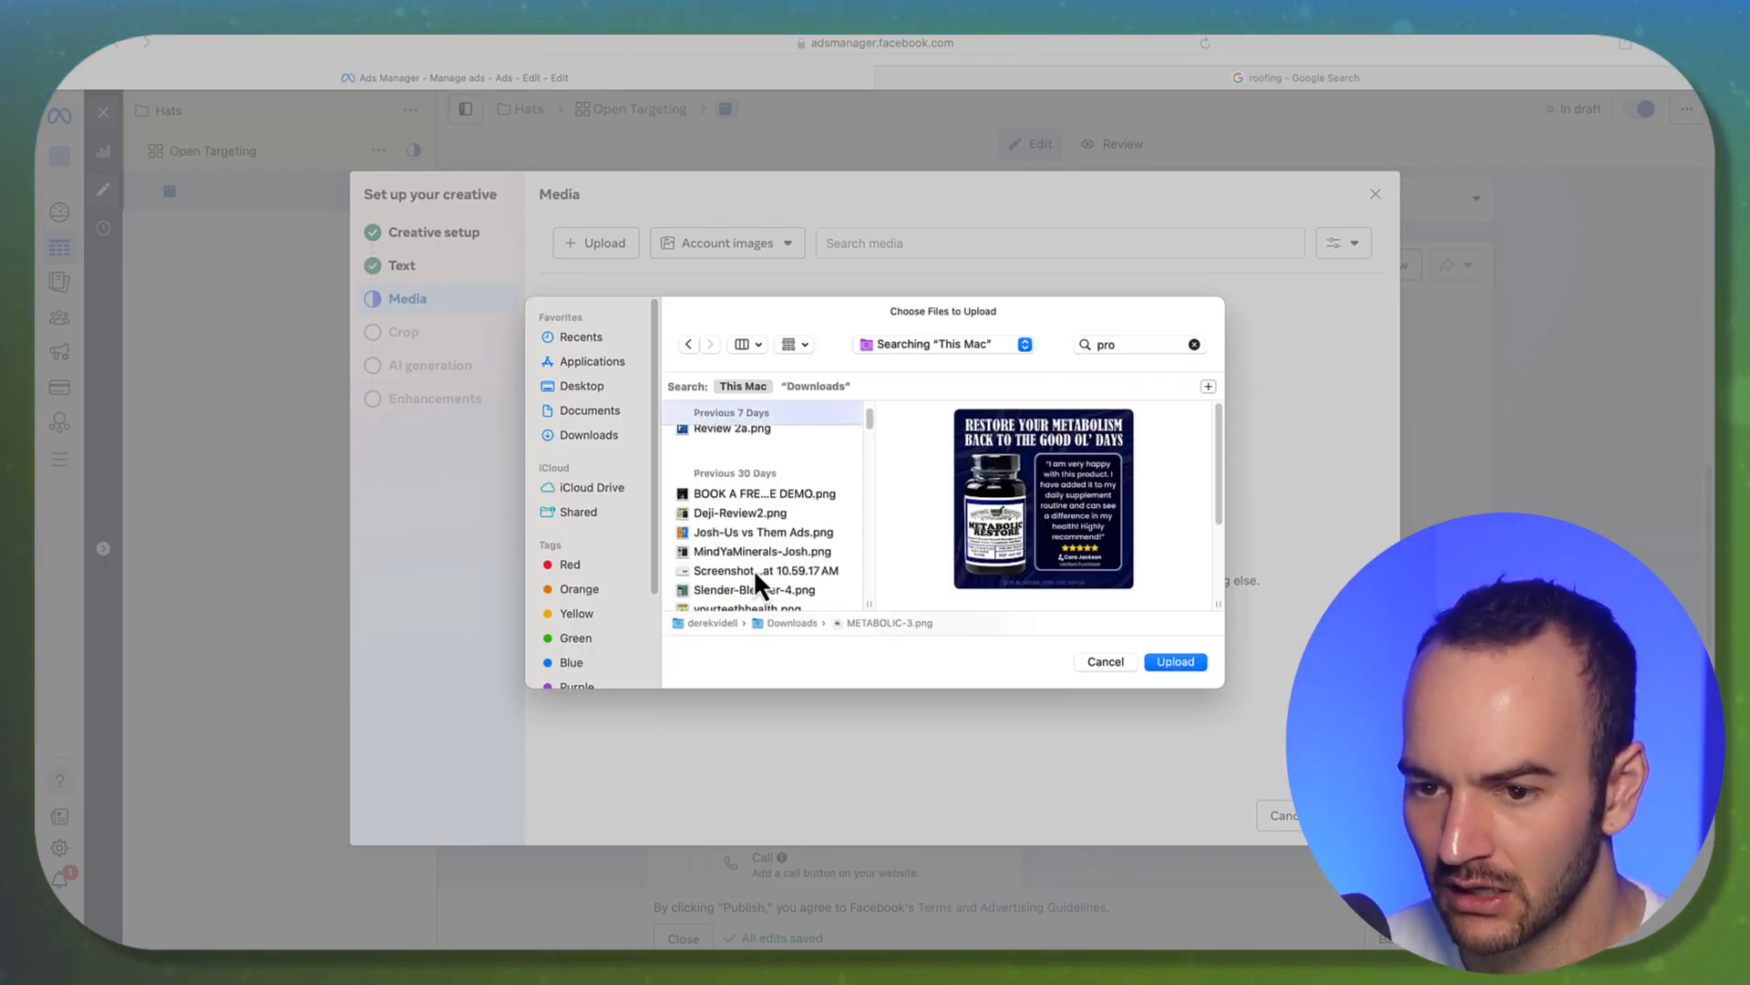
pyautogui.scroll(-1, 755, 573)
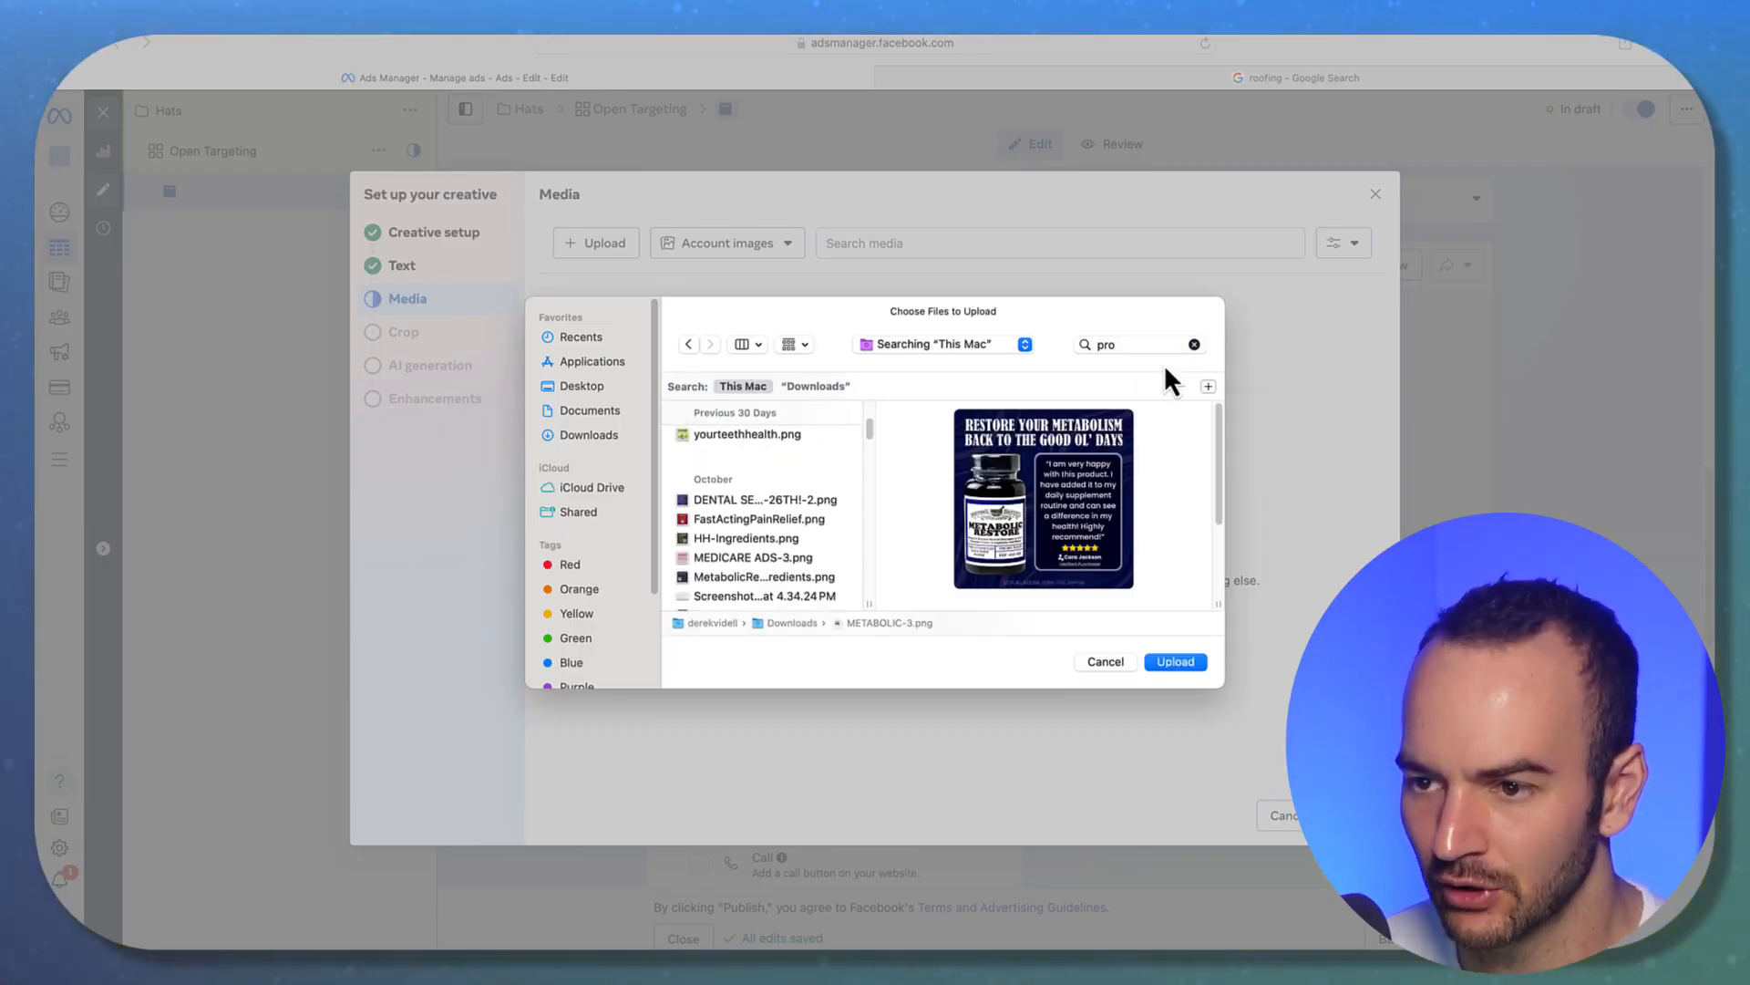
# Search the files for "probots", upload ProBotsAds-4.png as the ad image and continue to the placement crops.
pyautogui.click(1131, 344)
pyautogui.write('boy')
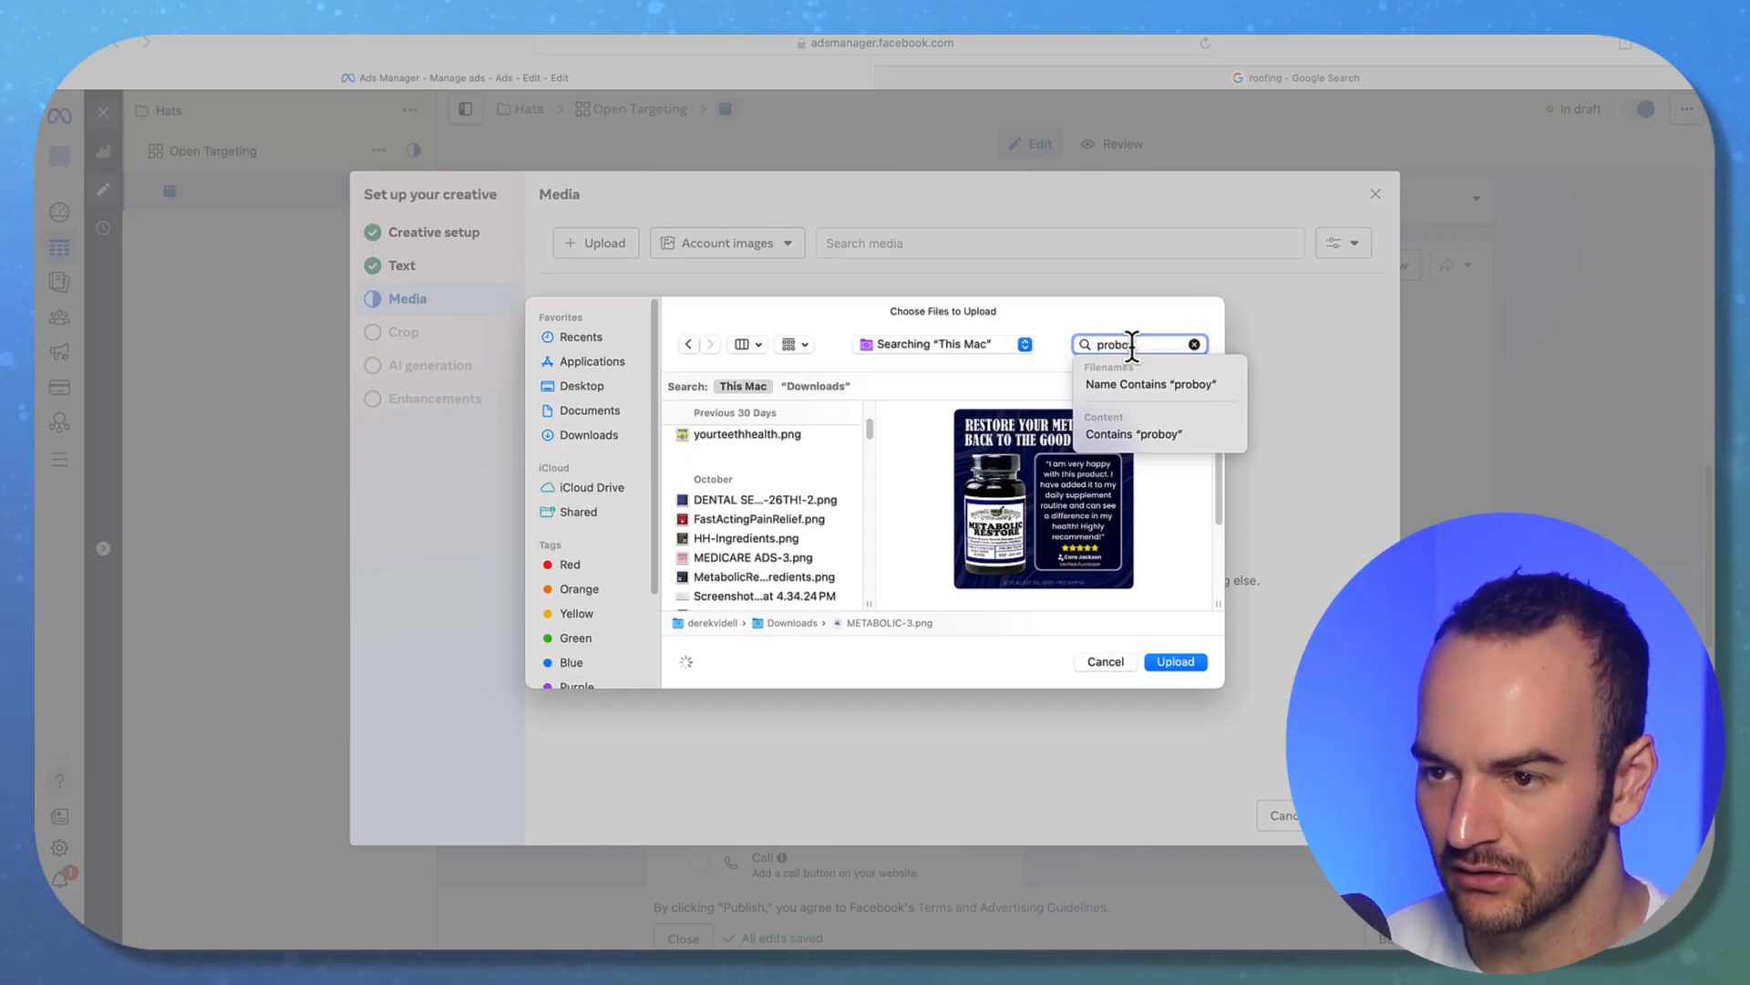
pyautogui.press('BackSpace')
pyautogui.write('t')
pyautogui.press('Return')
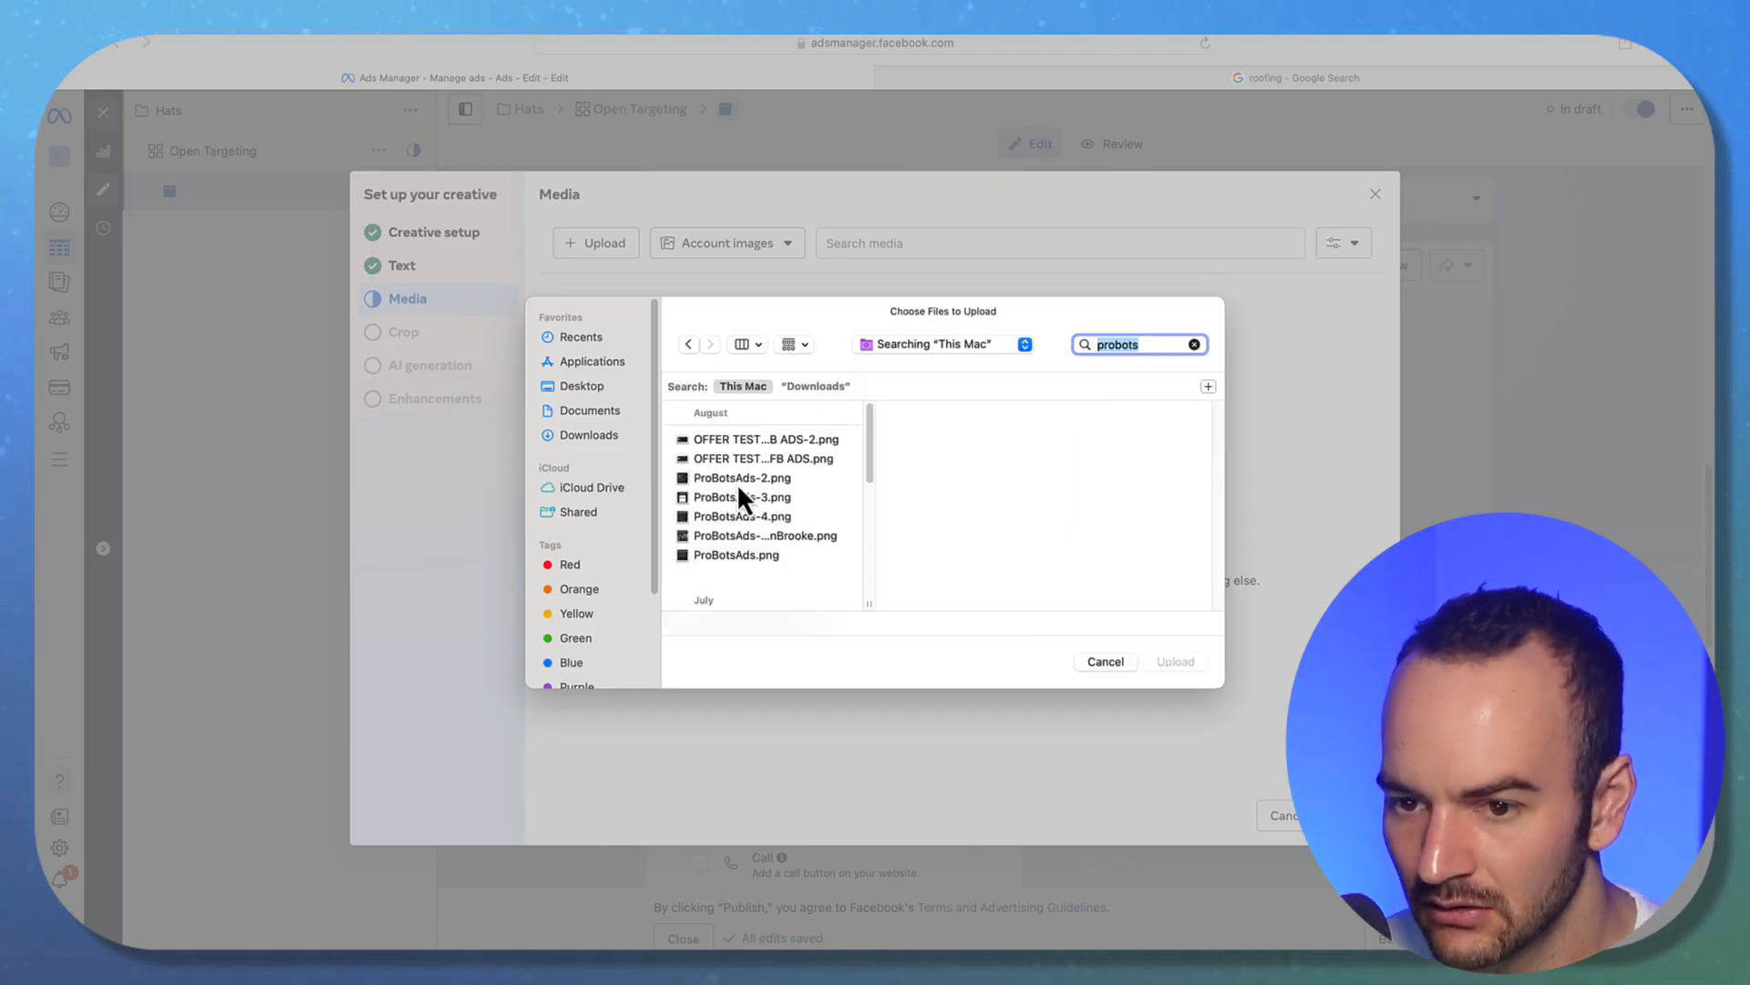
pyautogui.click(725, 516)
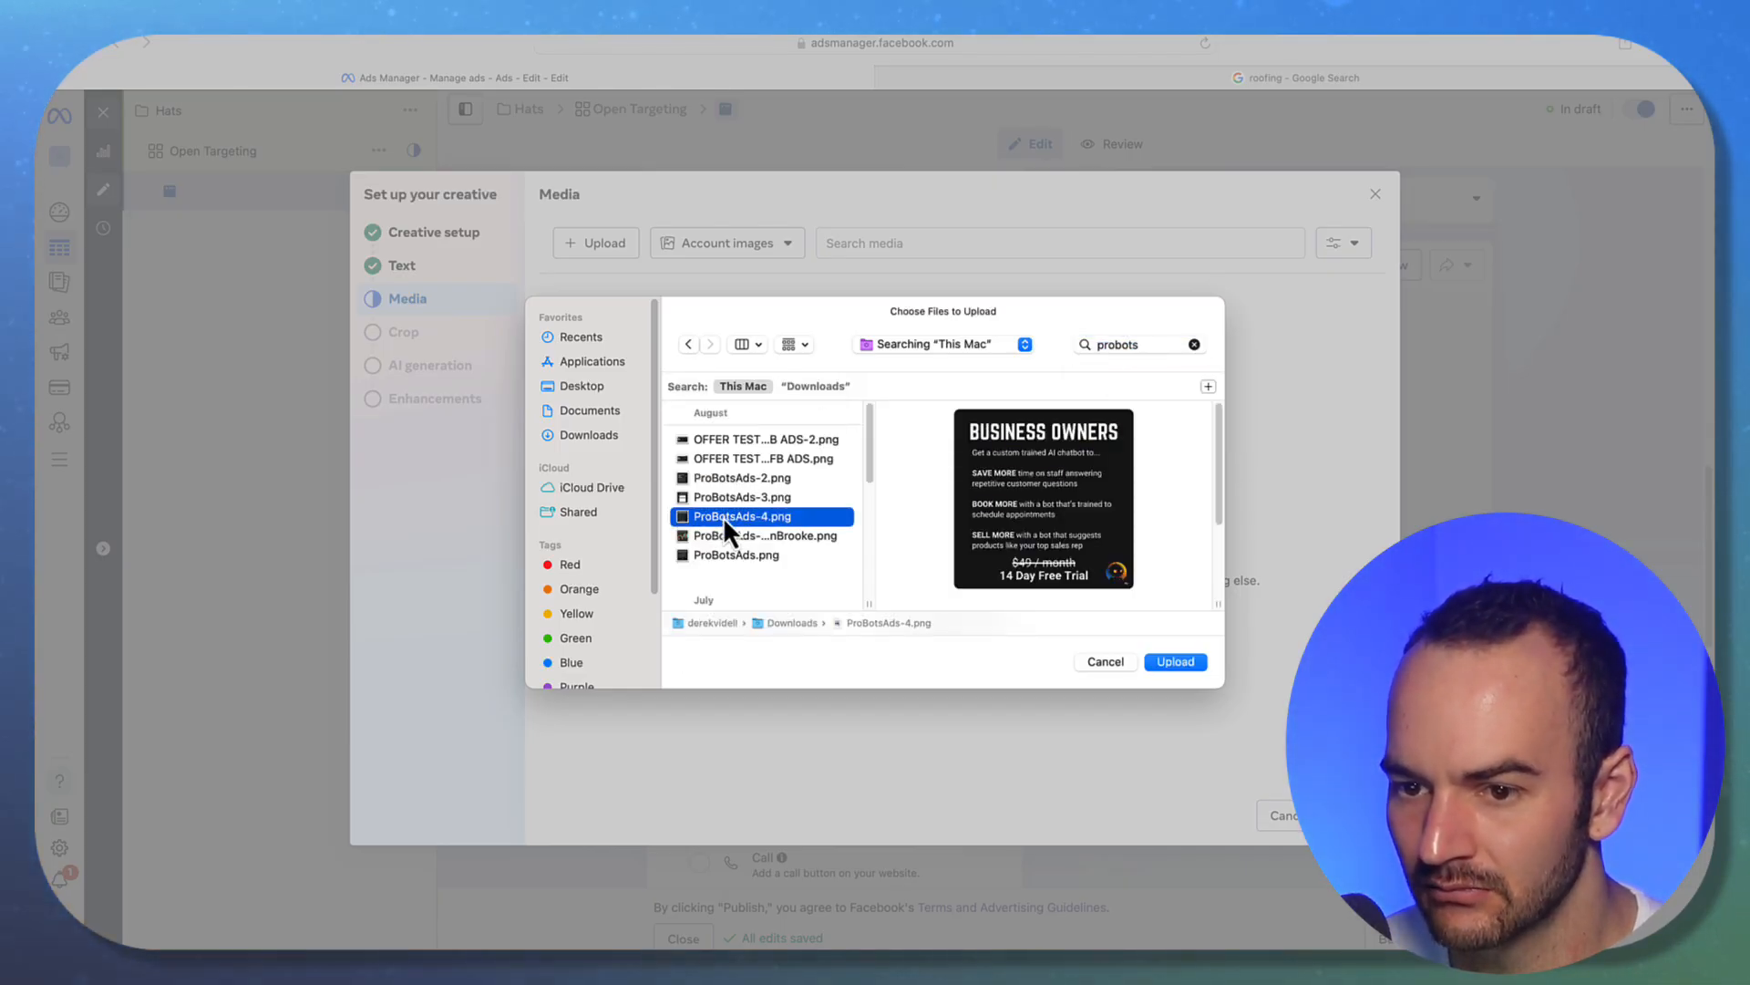
pyautogui.doubleClick(722, 513)
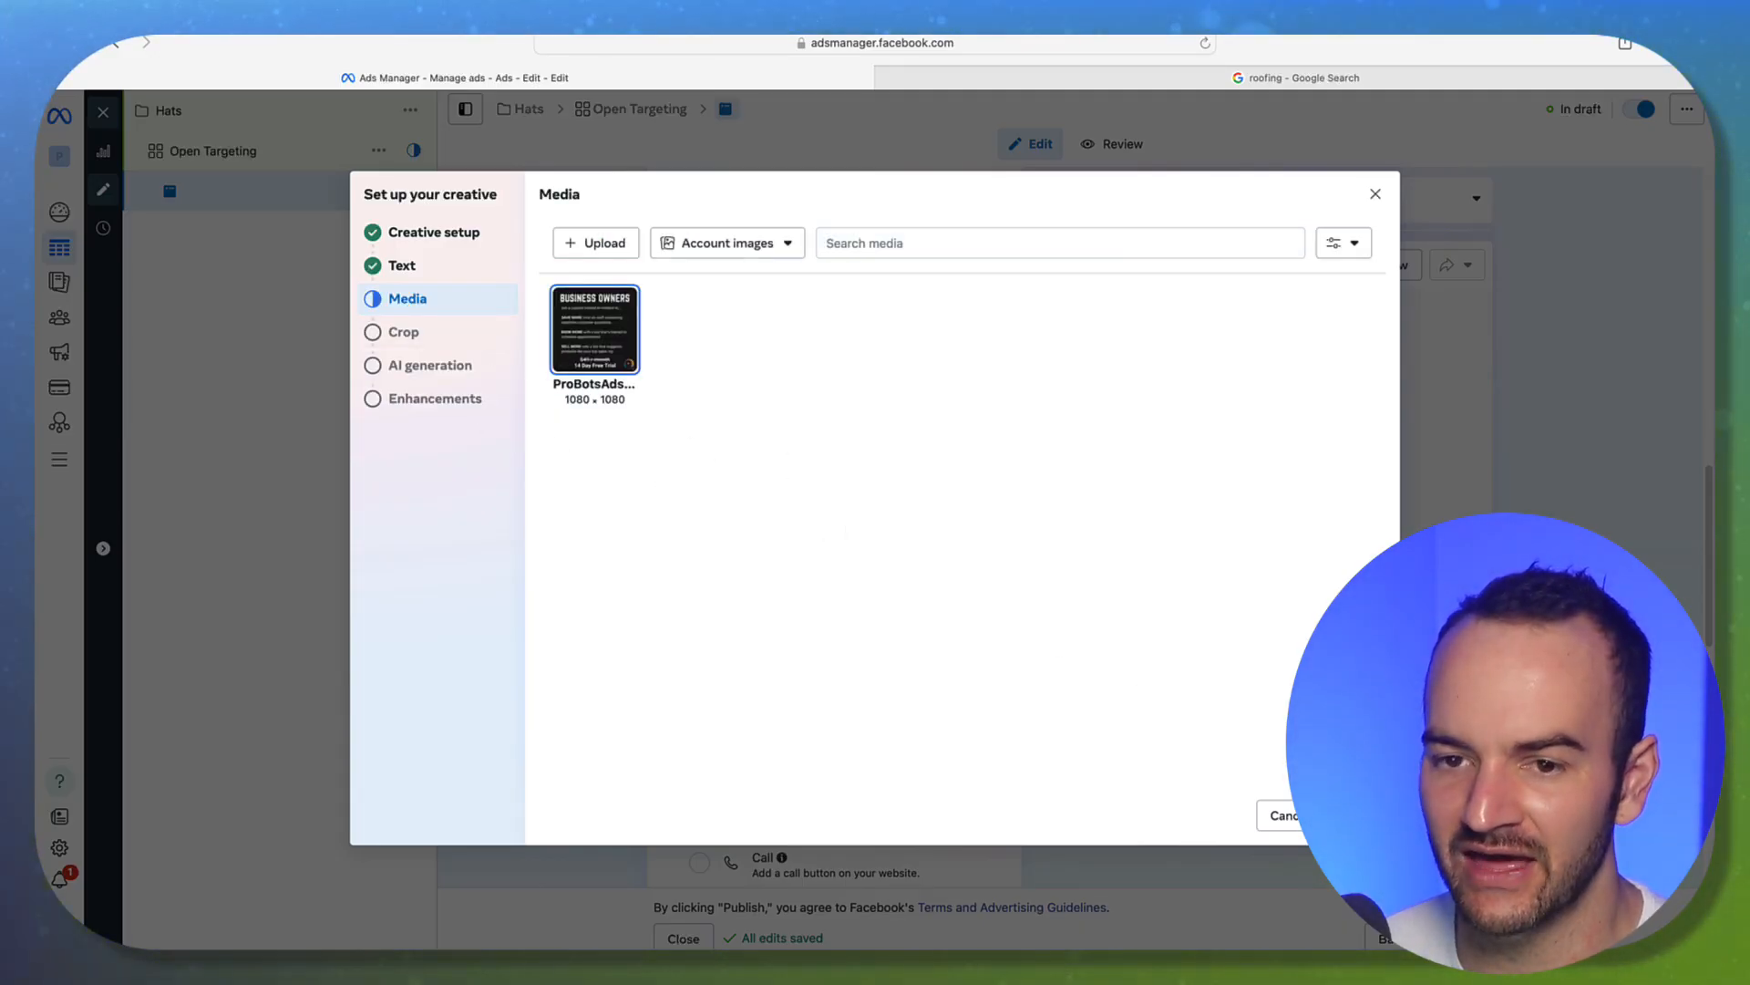
pyautogui.click(1357, 815)
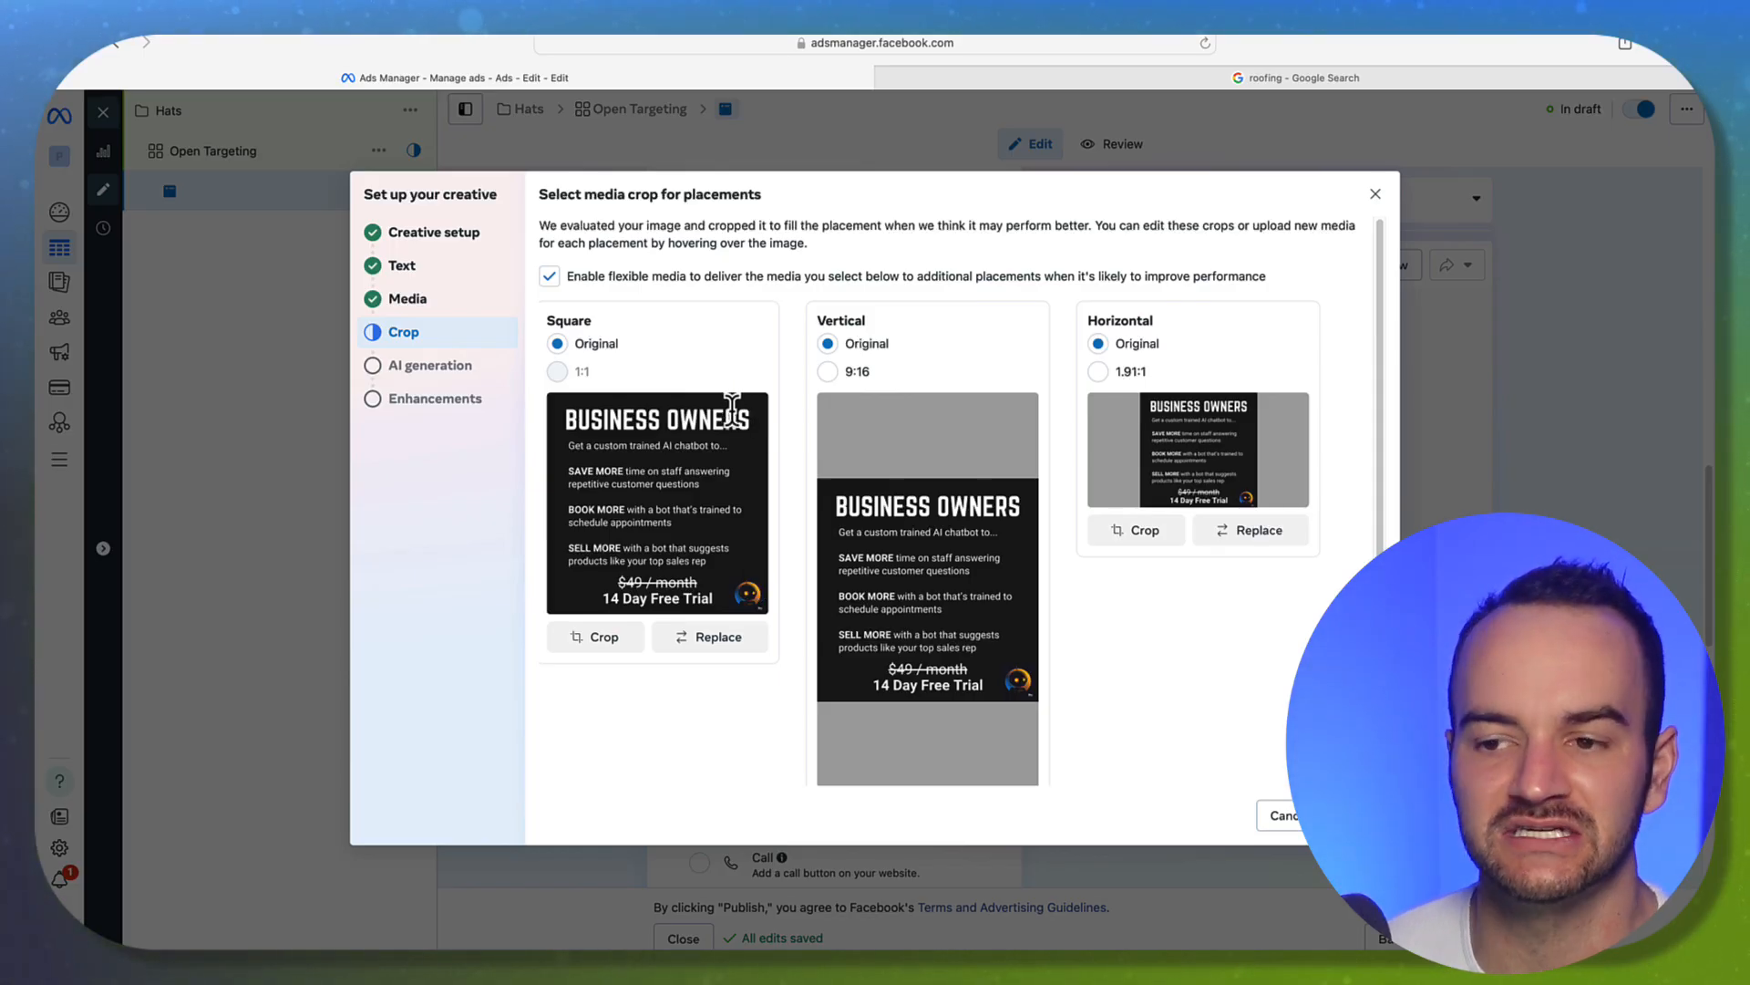
# Try the 9:16 vertical crop with flexible media disabled, returning the crop to Original and re-enabling flexible media.
pyautogui.click(549, 277)
pyautogui.click(829, 372)
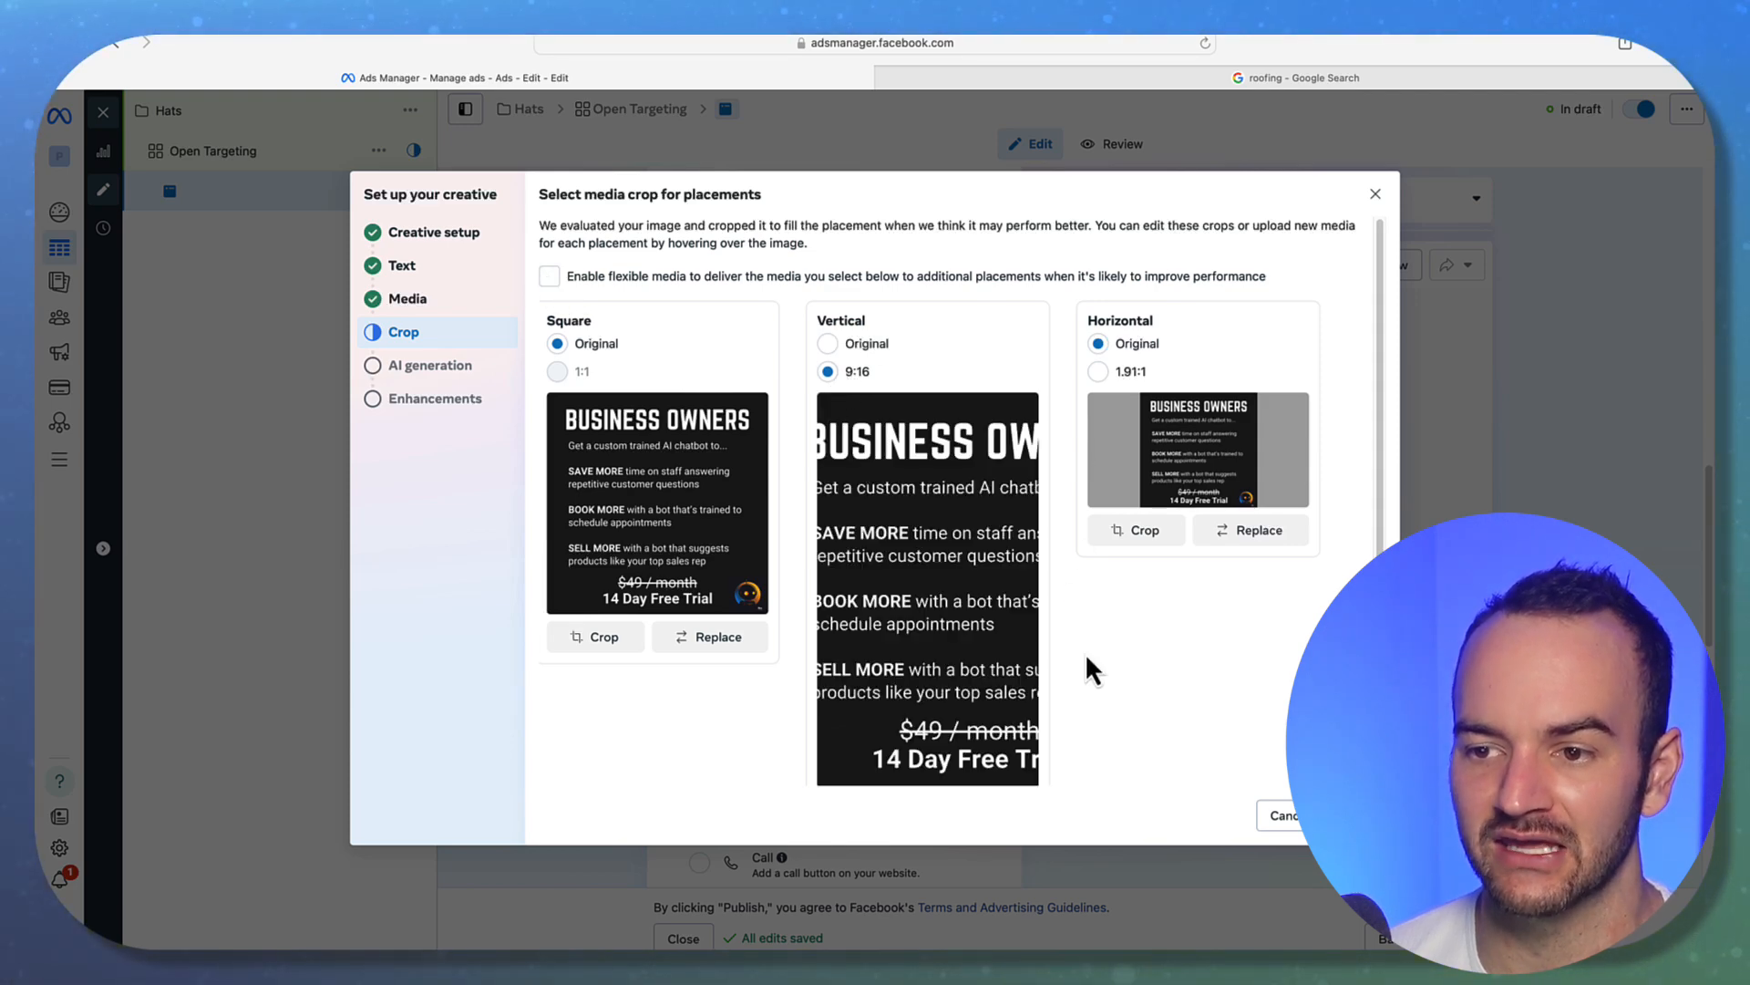
pyautogui.scroll(-1, 1173, 638)
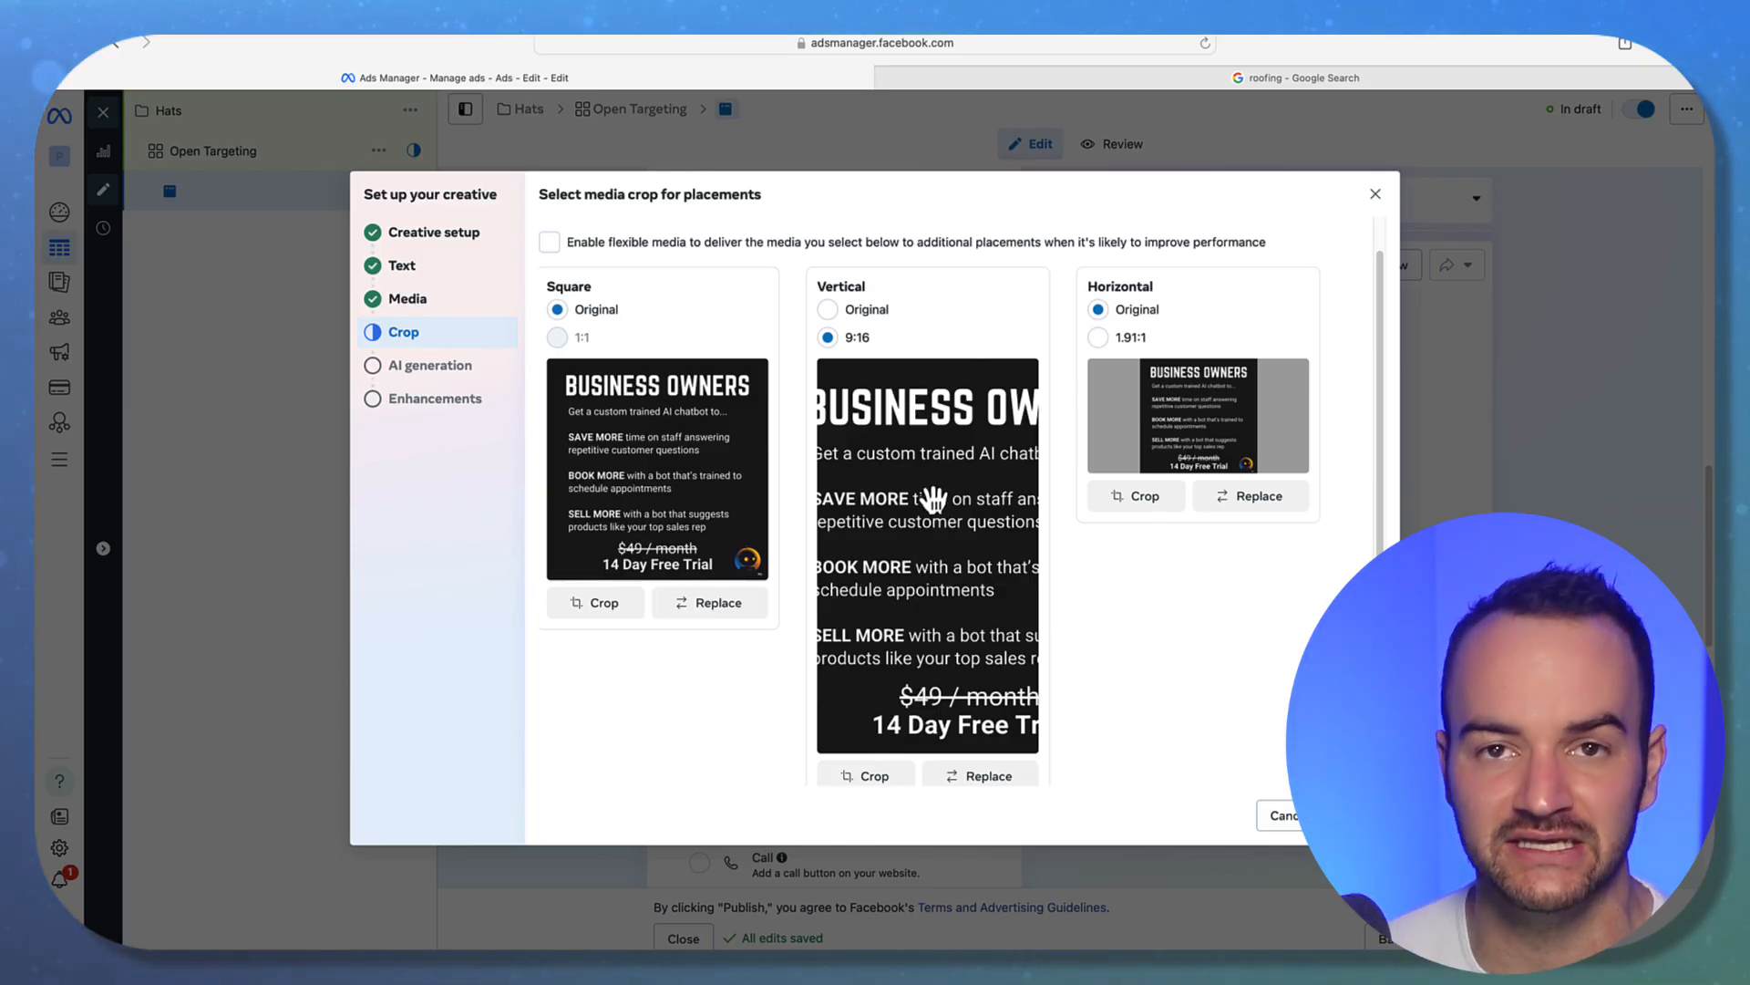
pyautogui.click(848, 313)
pyautogui.click(551, 243)
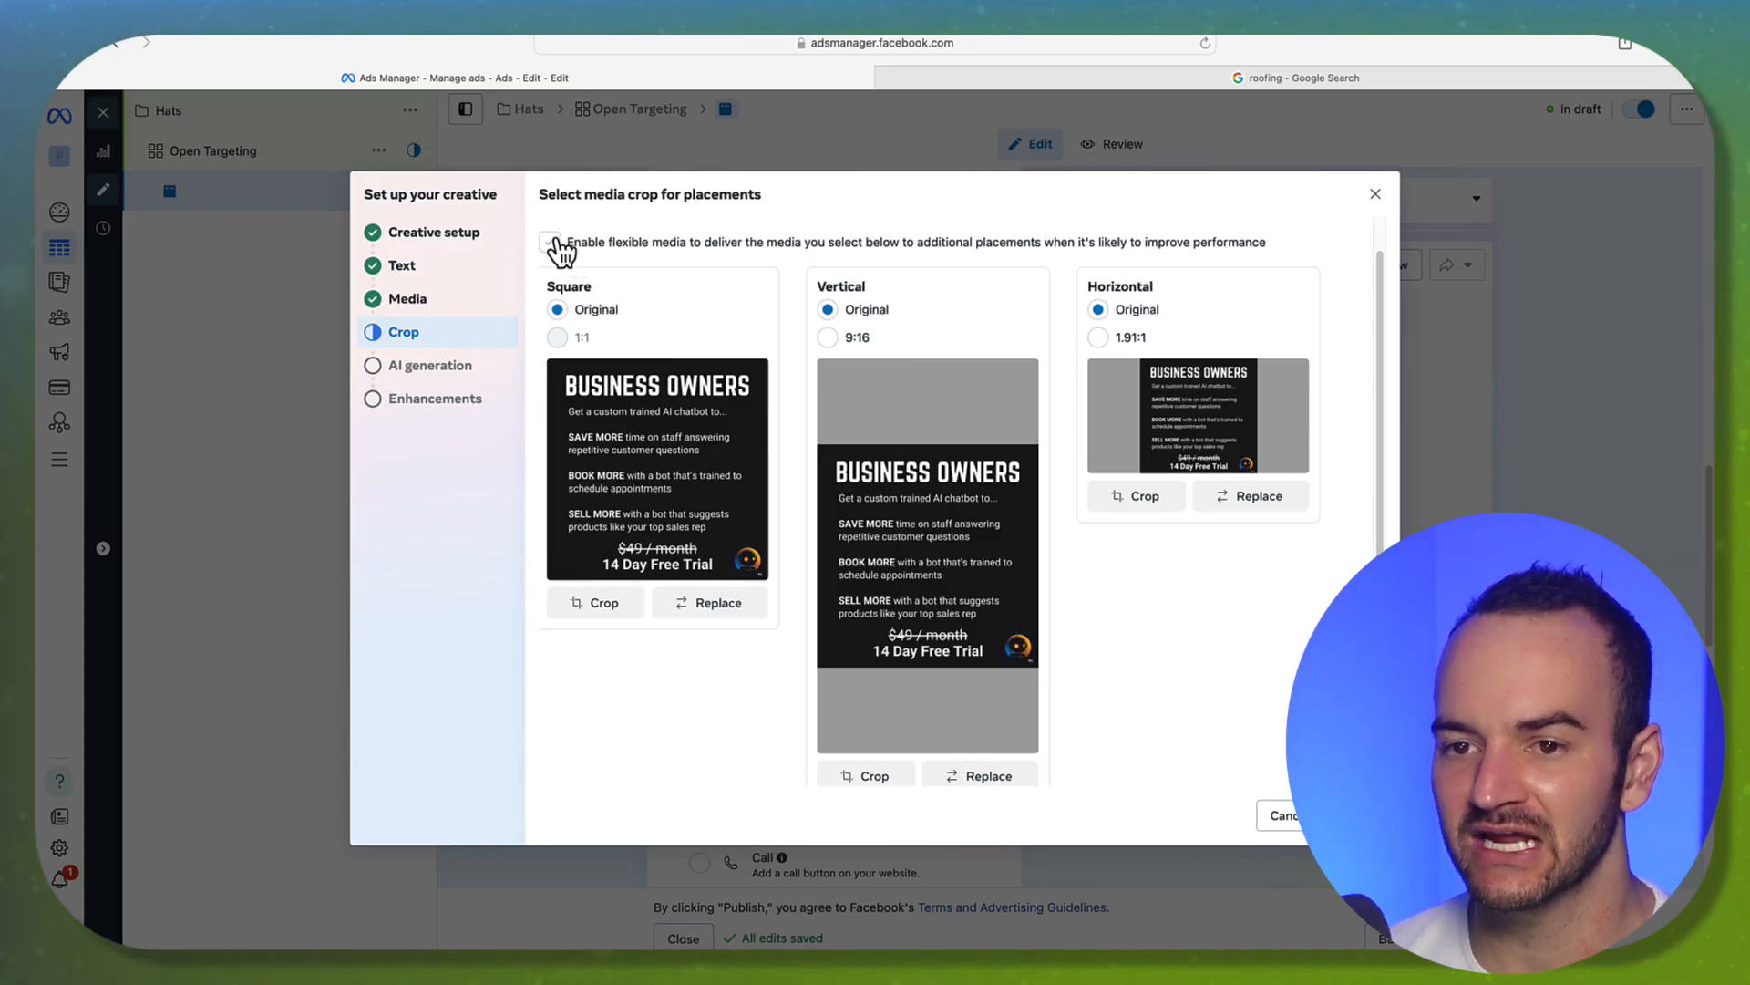
# Disable flexible media, return the vertical crop to Original after trying 9:16, and set the horizontal crop to 1.91:1.
pyautogui.click(830, 339)
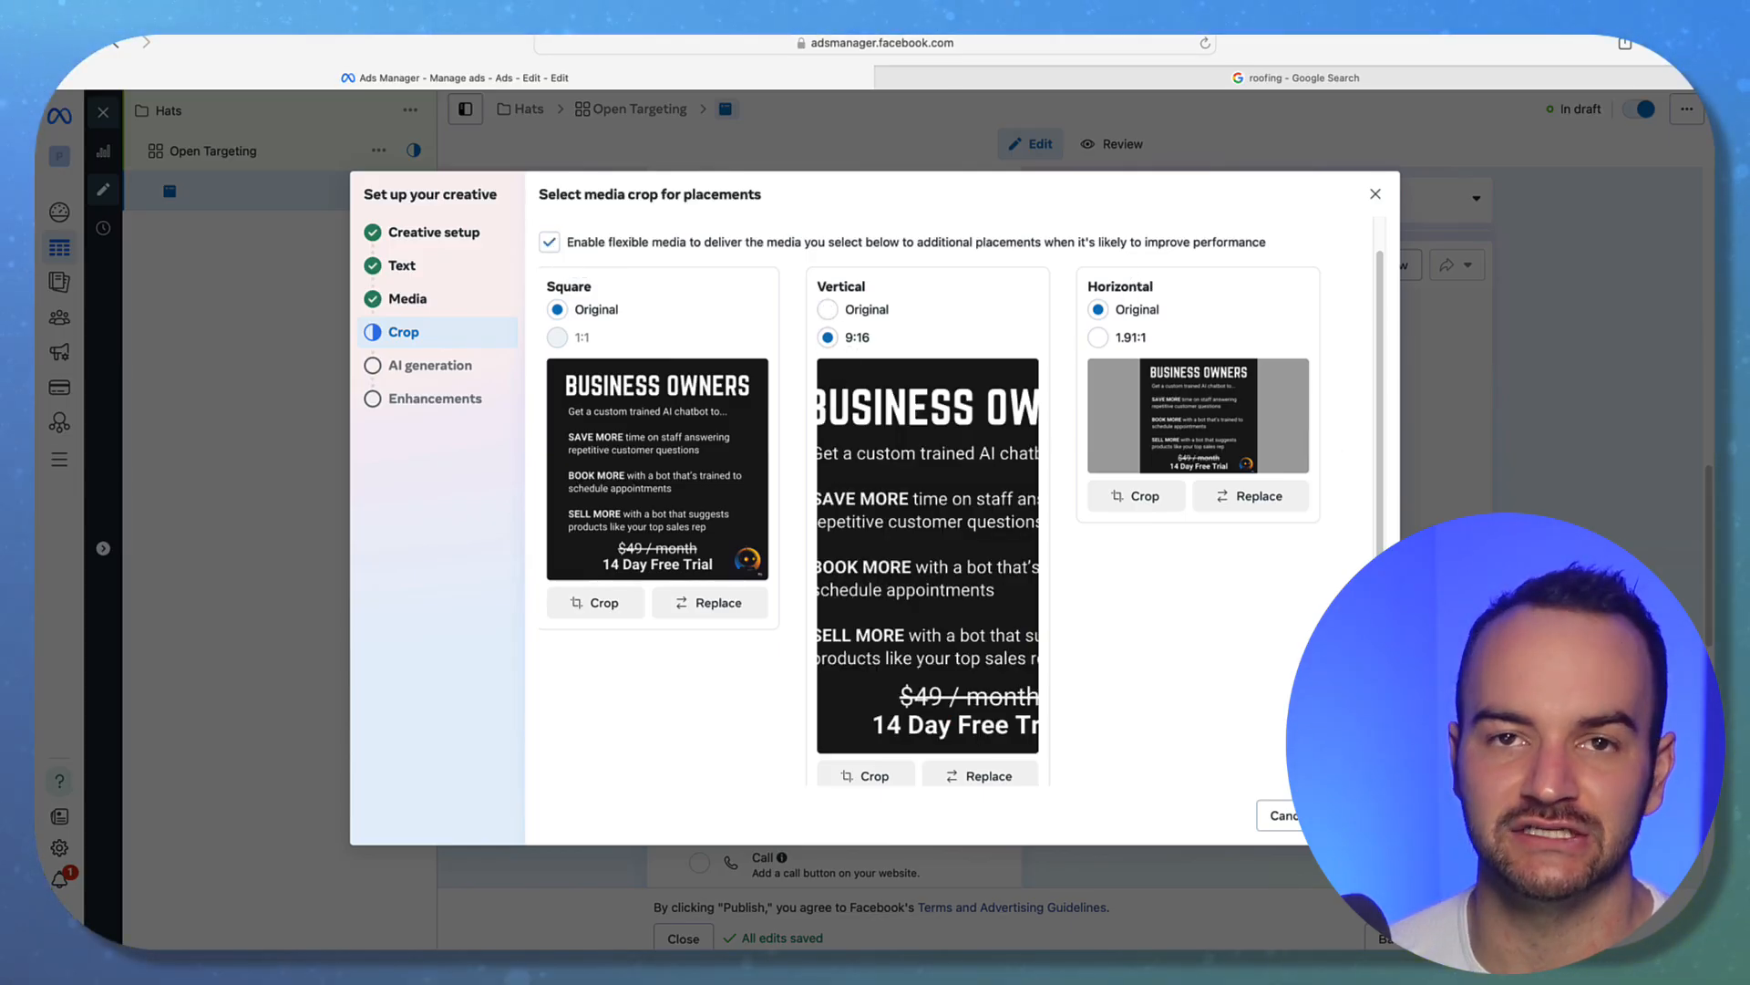
pyautogui.click(549, 242)
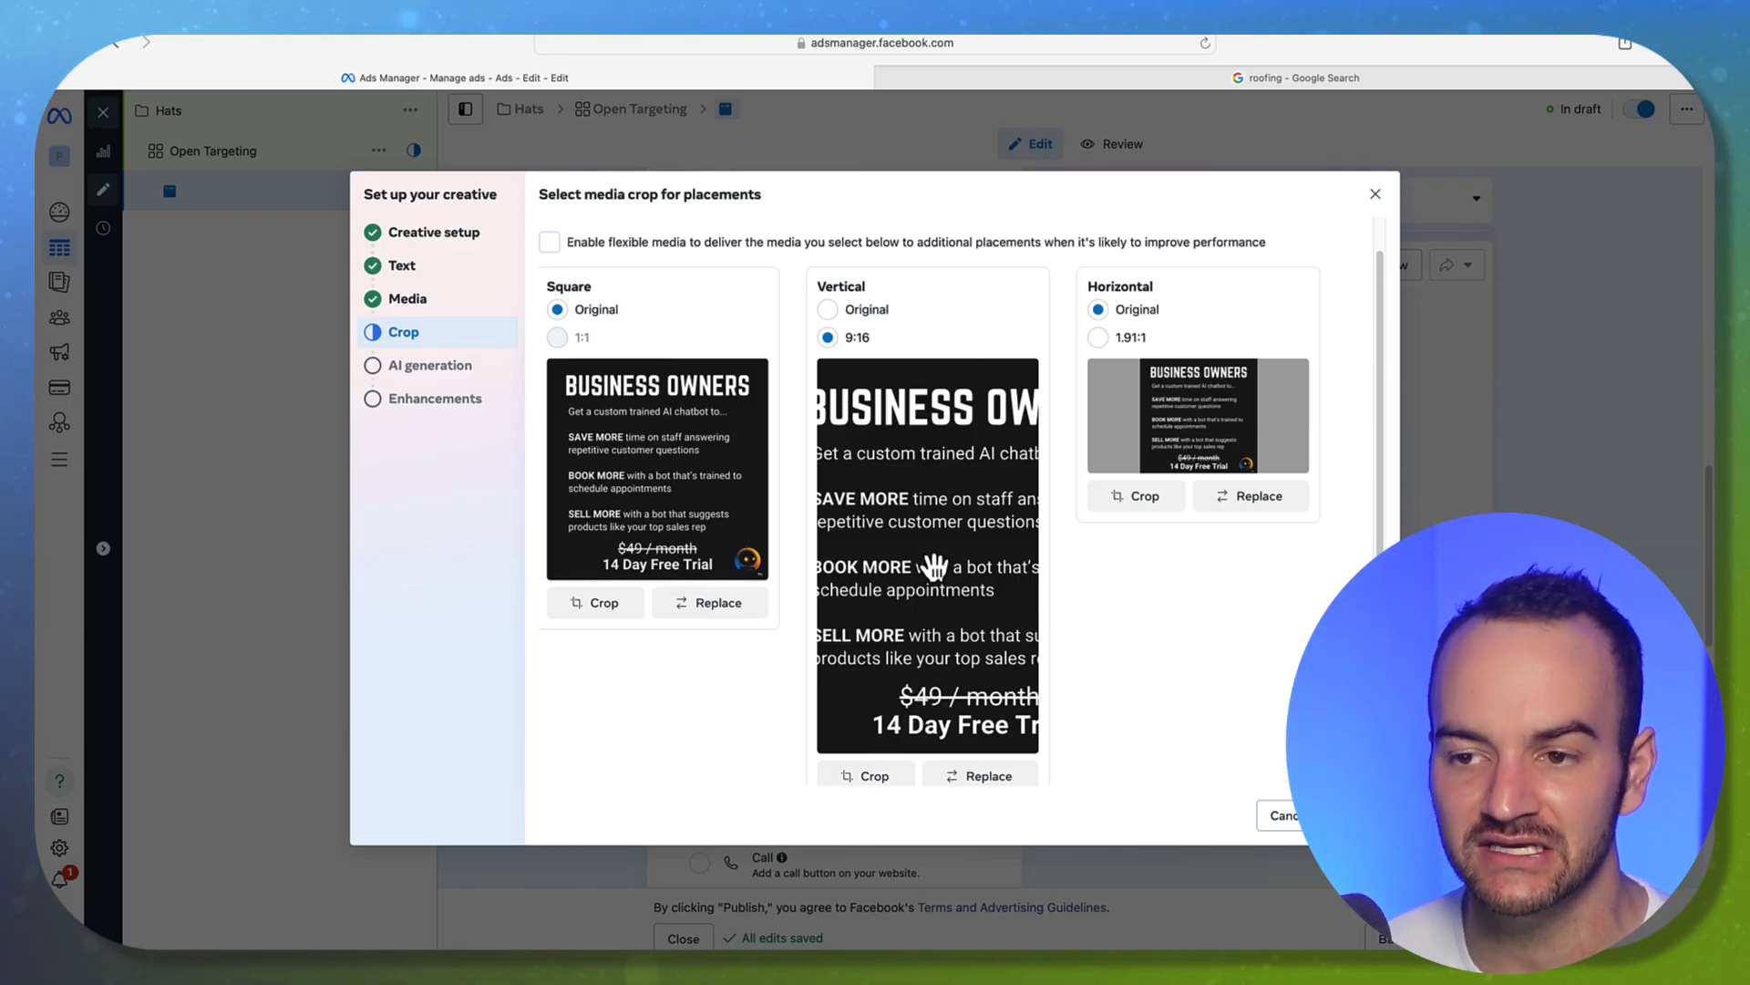
pyautogui.moveTo(1005, 610)
pyautogui.mouseDown()
pyautogui.moveTo(881, 603)
pyautogui.moveTo(1075, 582)
pyautogui.moveTo(985, 593)
pyautogui.mouseUp()
pyautogui.click(828, 309)
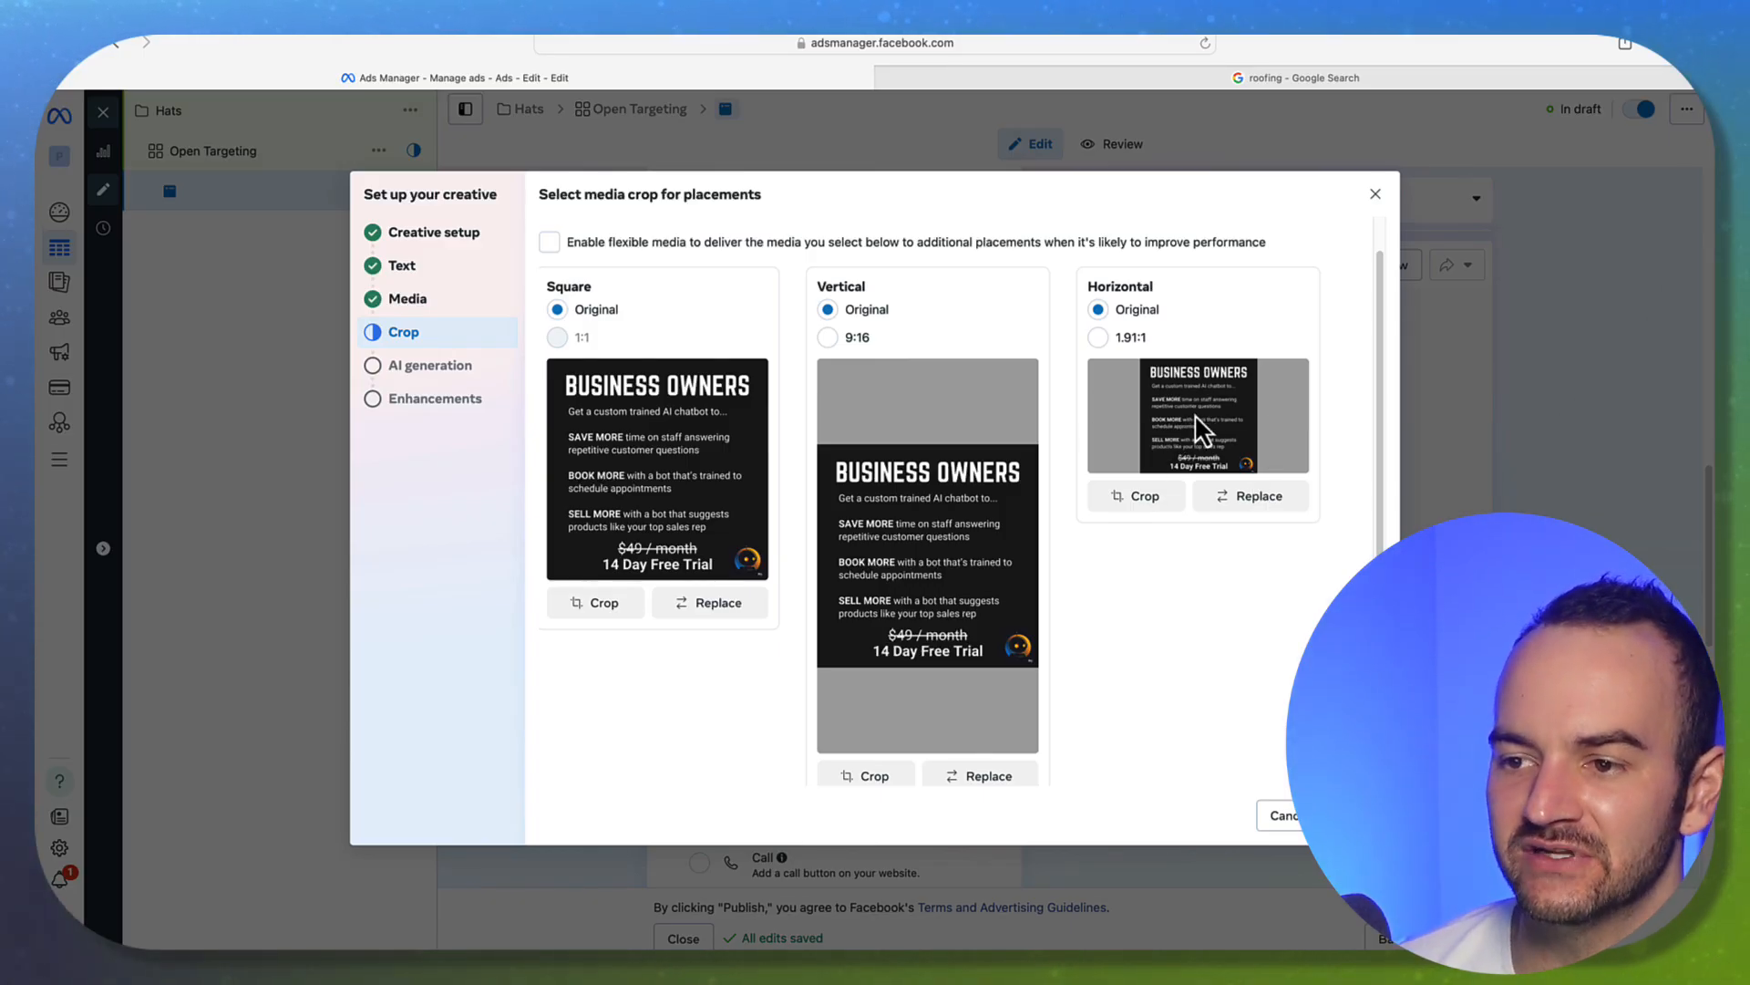
pyautogui.click(1100, 339)
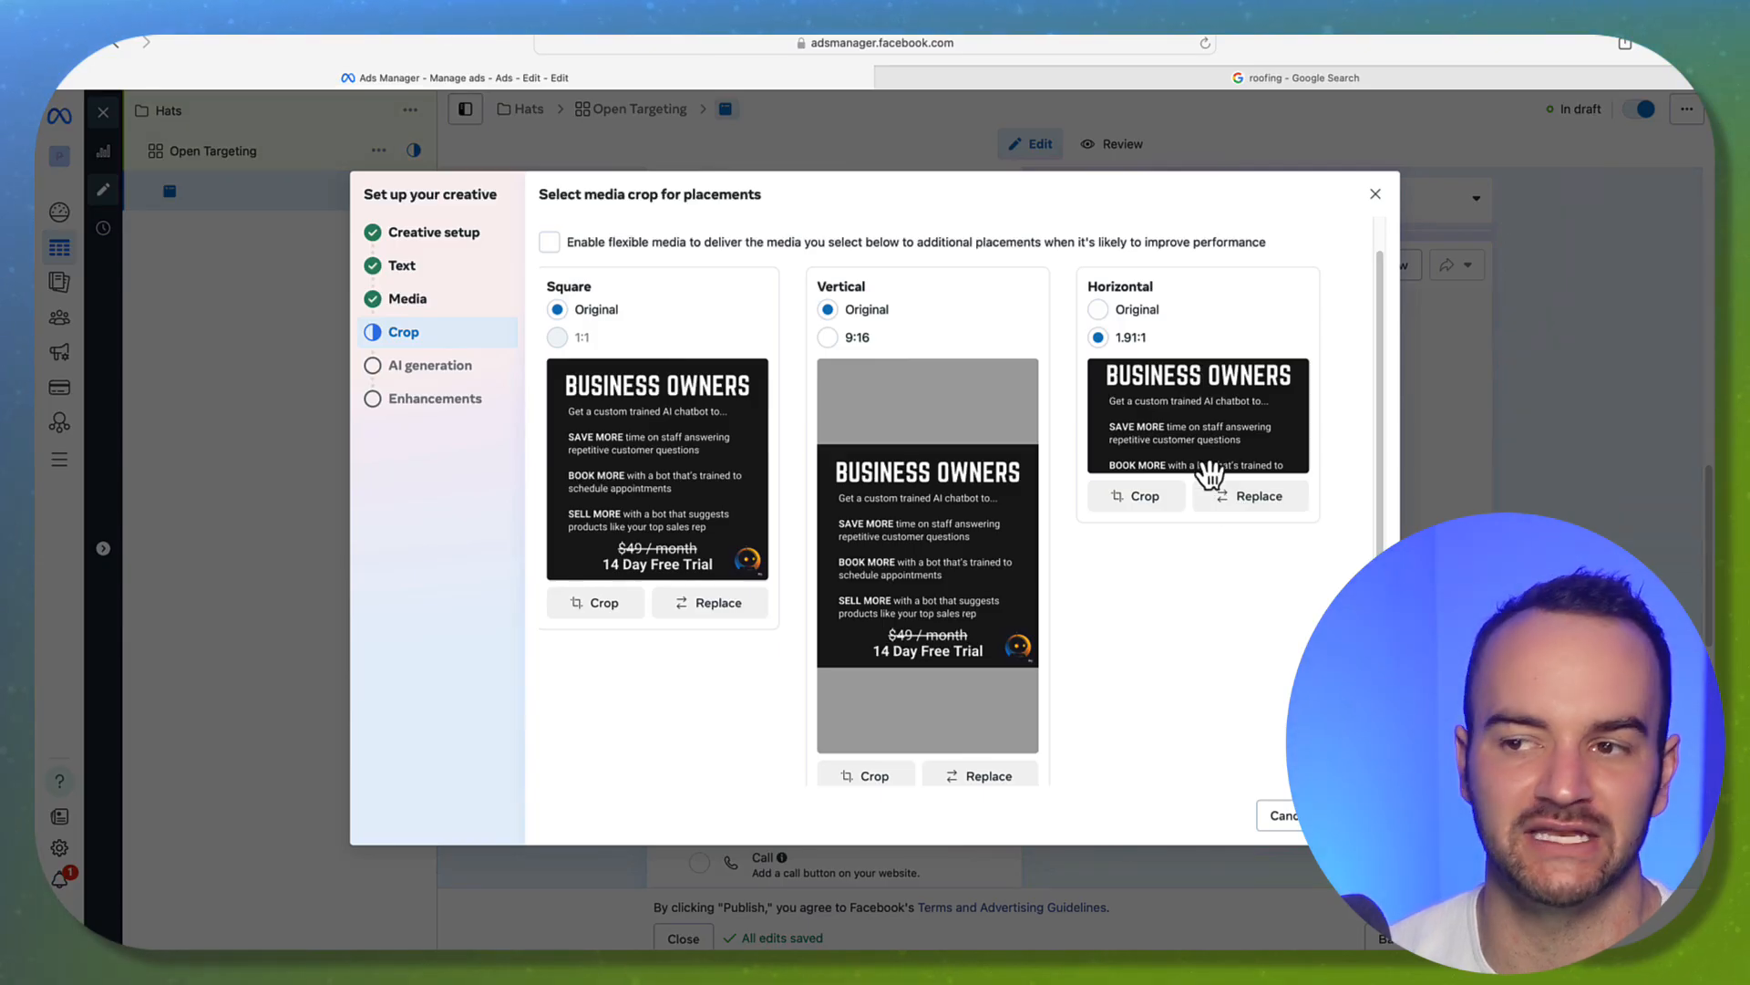
# Compare the horizontal crop at Original and 1.91:1, keep 1.91:1 selected, and try repositioning its crop area.
pyautogui.moveTo(1074, 283); pyautogui.dragTo(1153, 286)
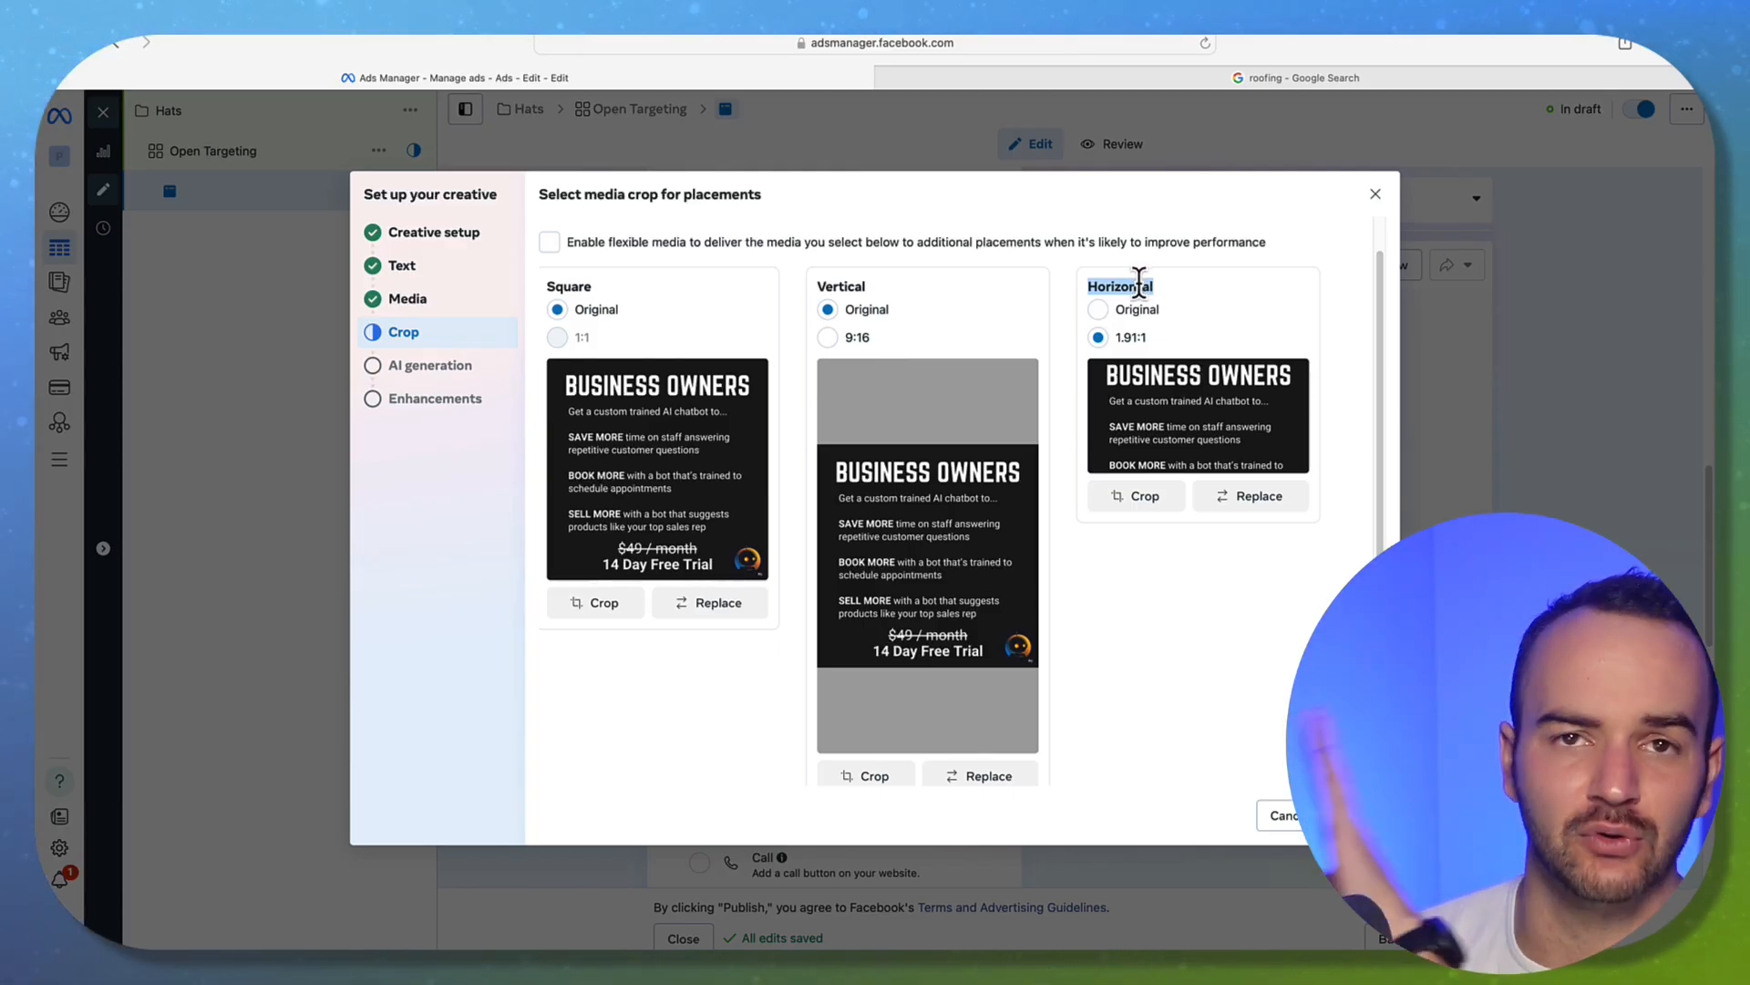
pyautogui.click(1195, 297)
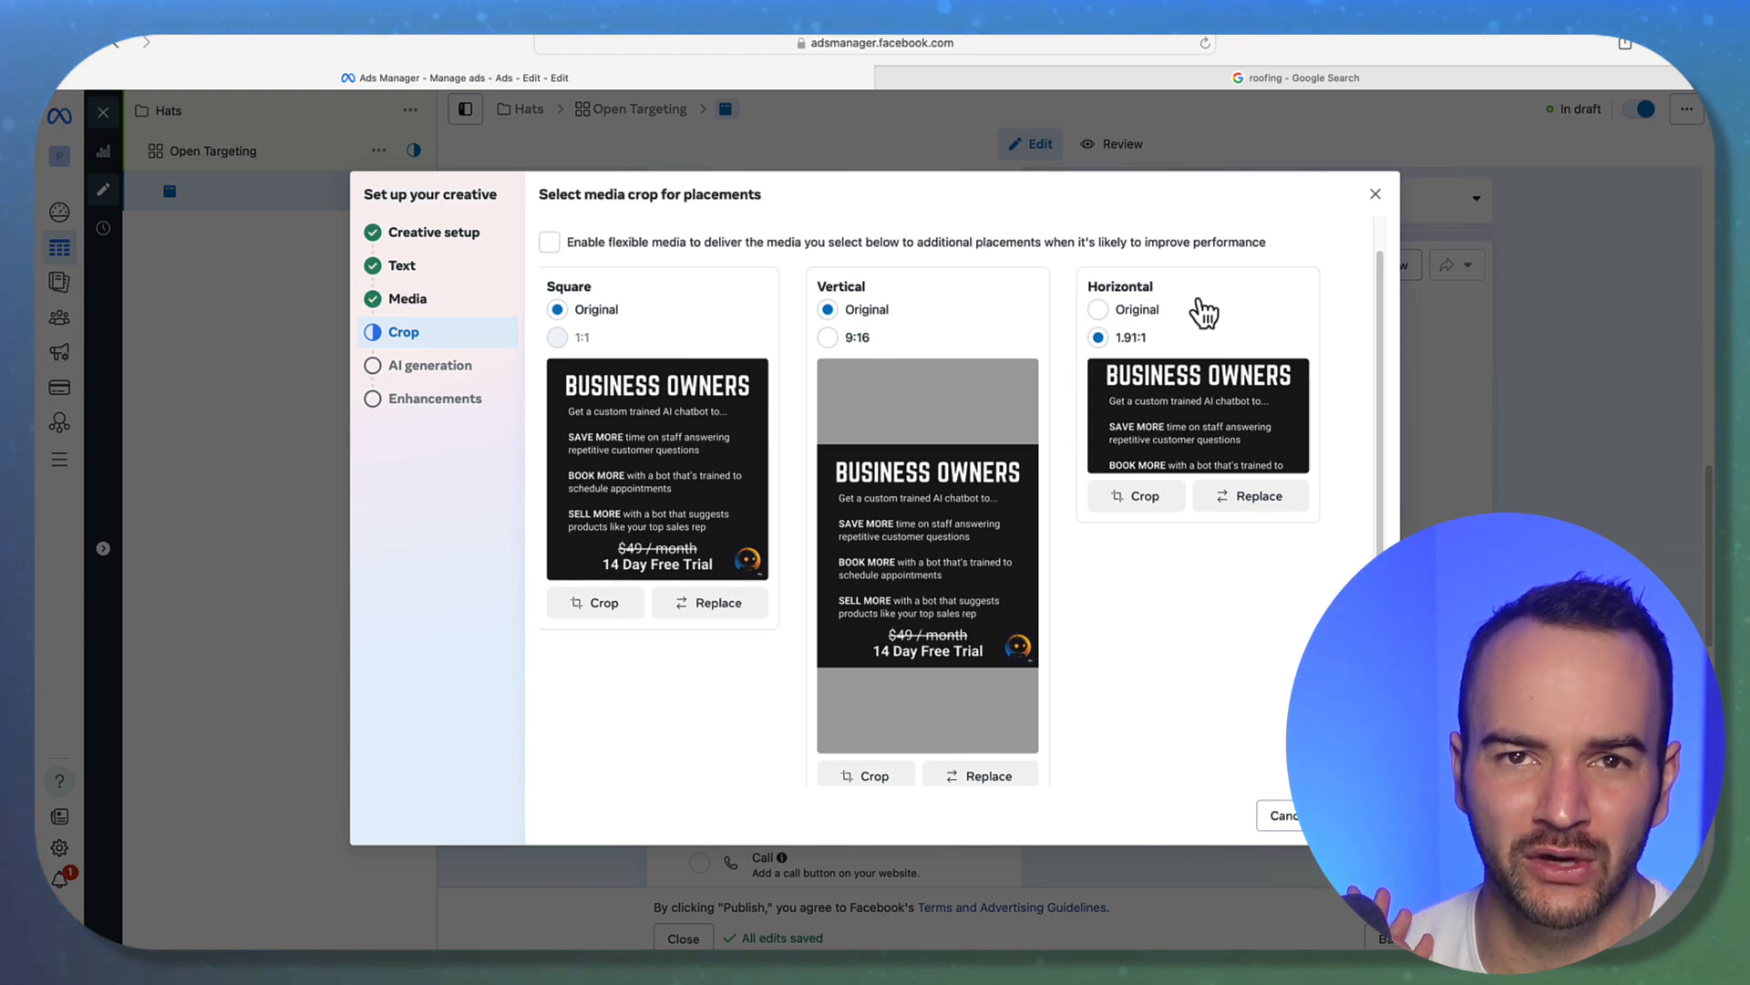
pyautogui.click(1099, 310)
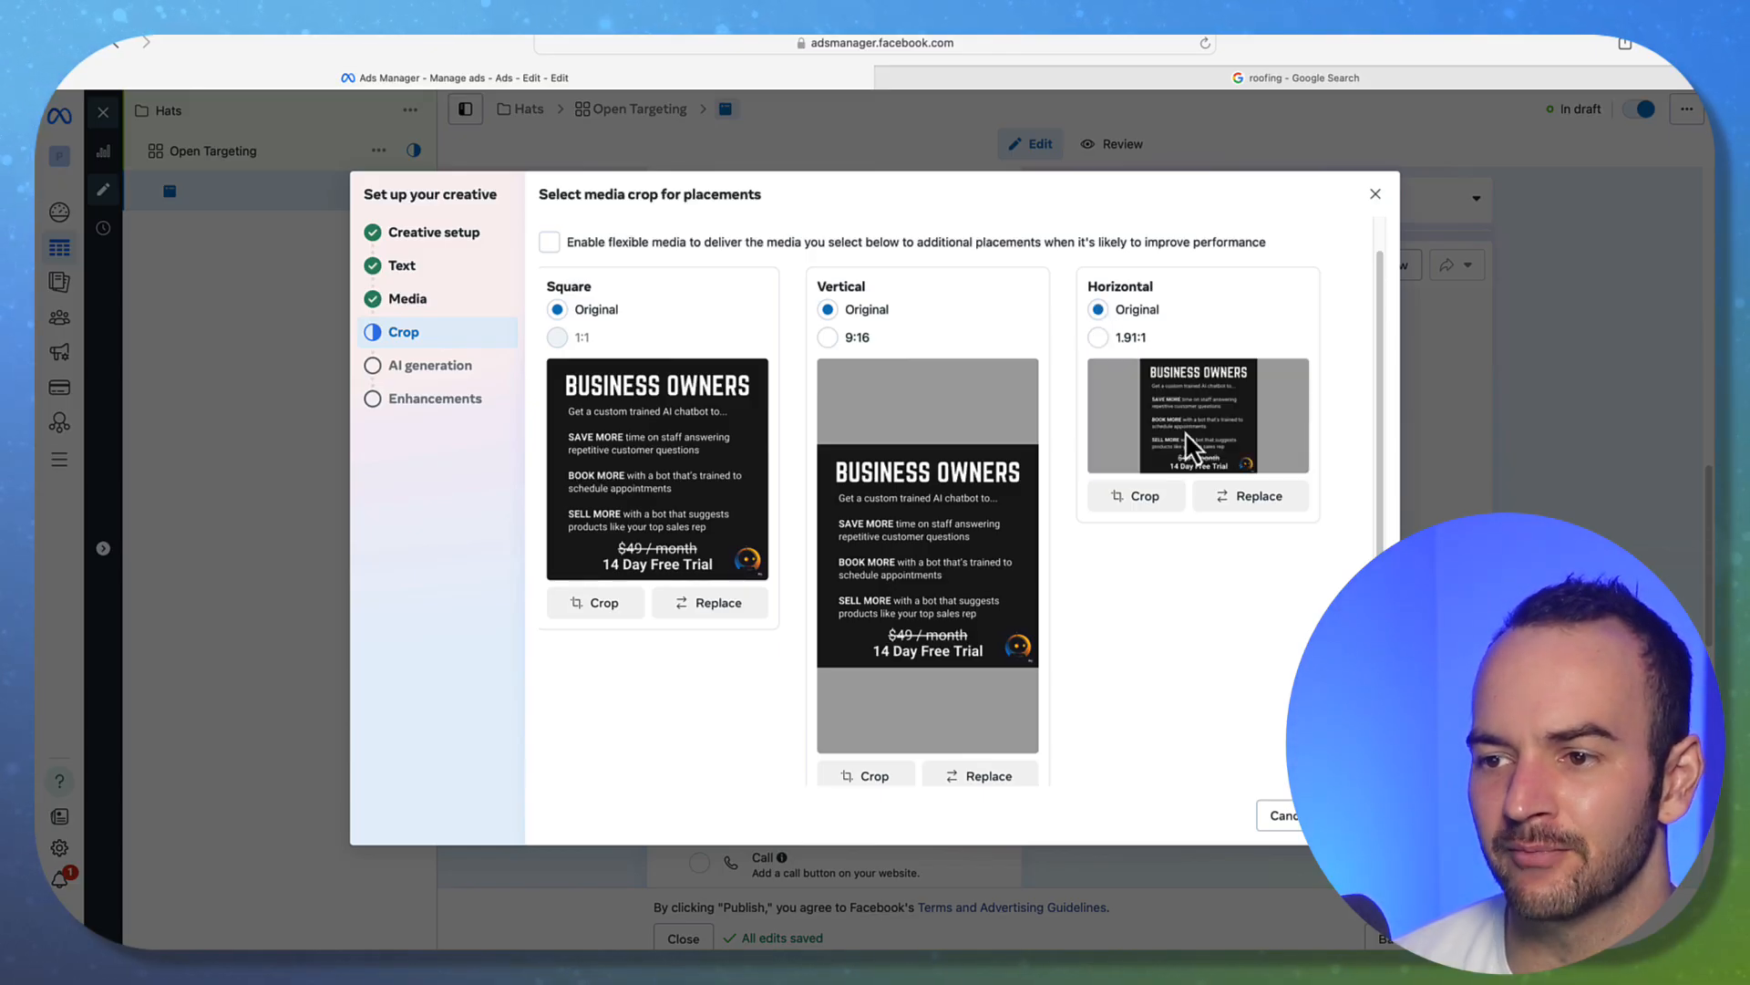
pyautogui.click(1099, 338)
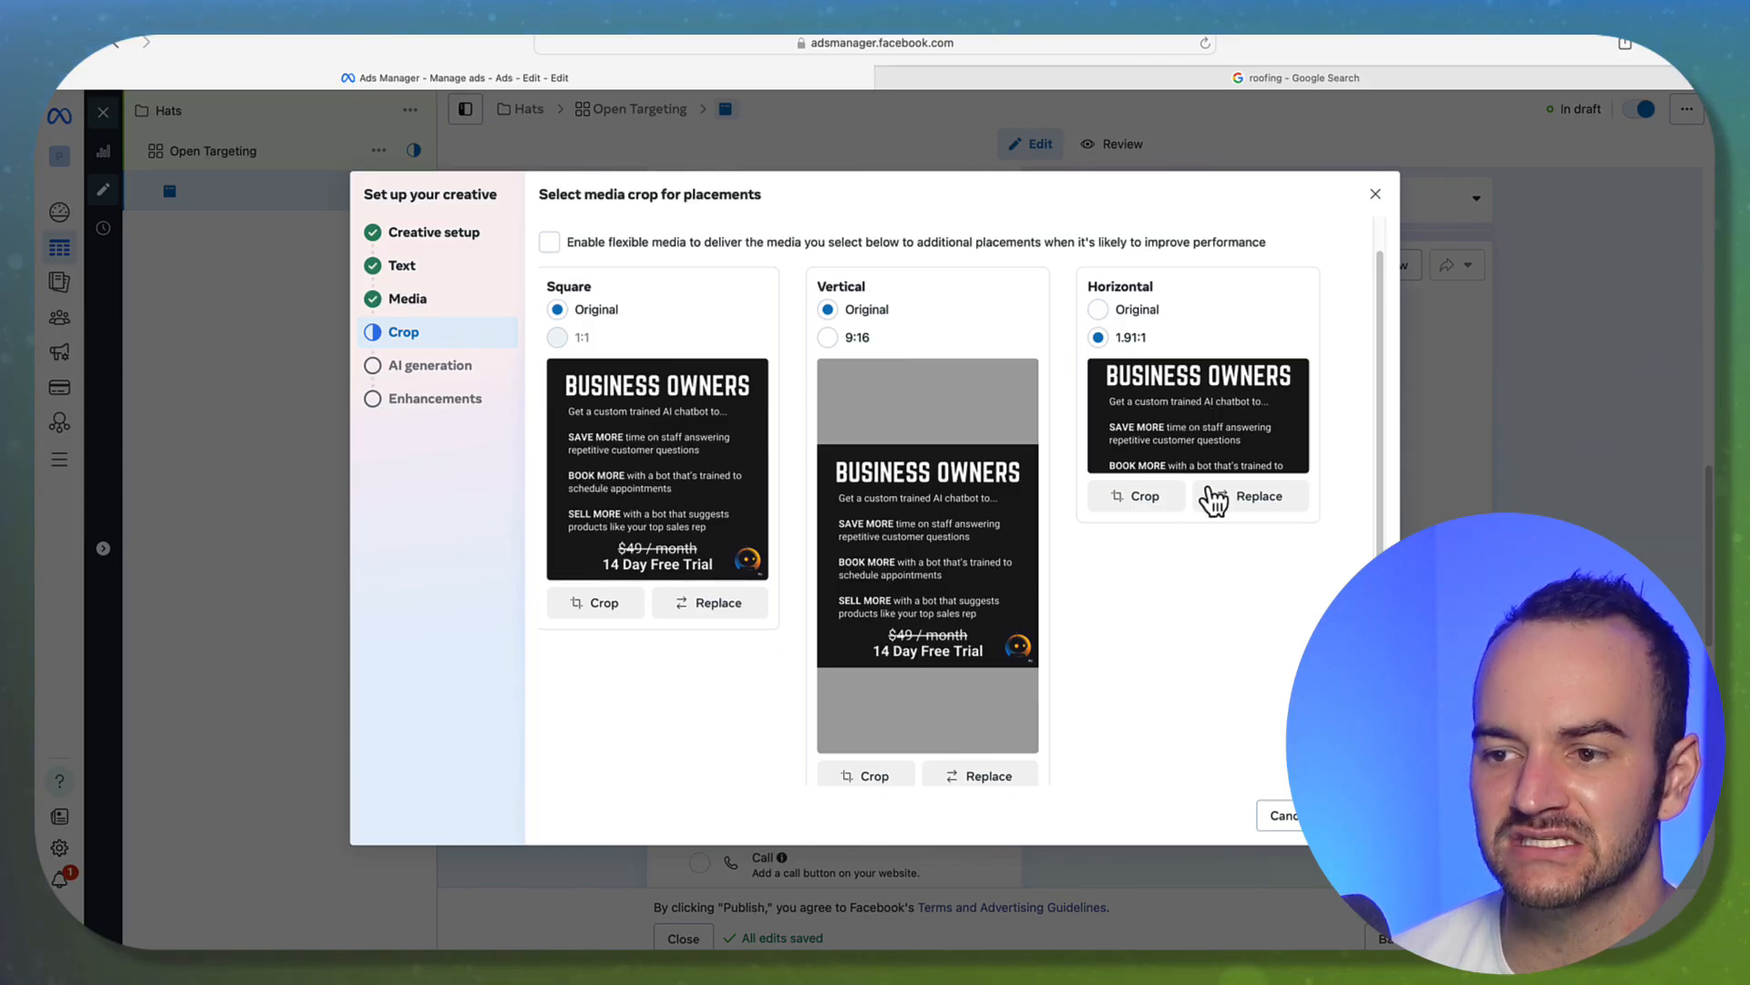
pyautogui.click(1136, 497)
pyautogui.moveTo(945, 456)
pyautogui.mouseDown()
pyautogui.moveTo(930, 380)
pyautogui.moveTo(929, 489)
pyautogui.moveTo(930, 460)
pyautogui.mouseUp()
pyautogui.click(1139, 226)
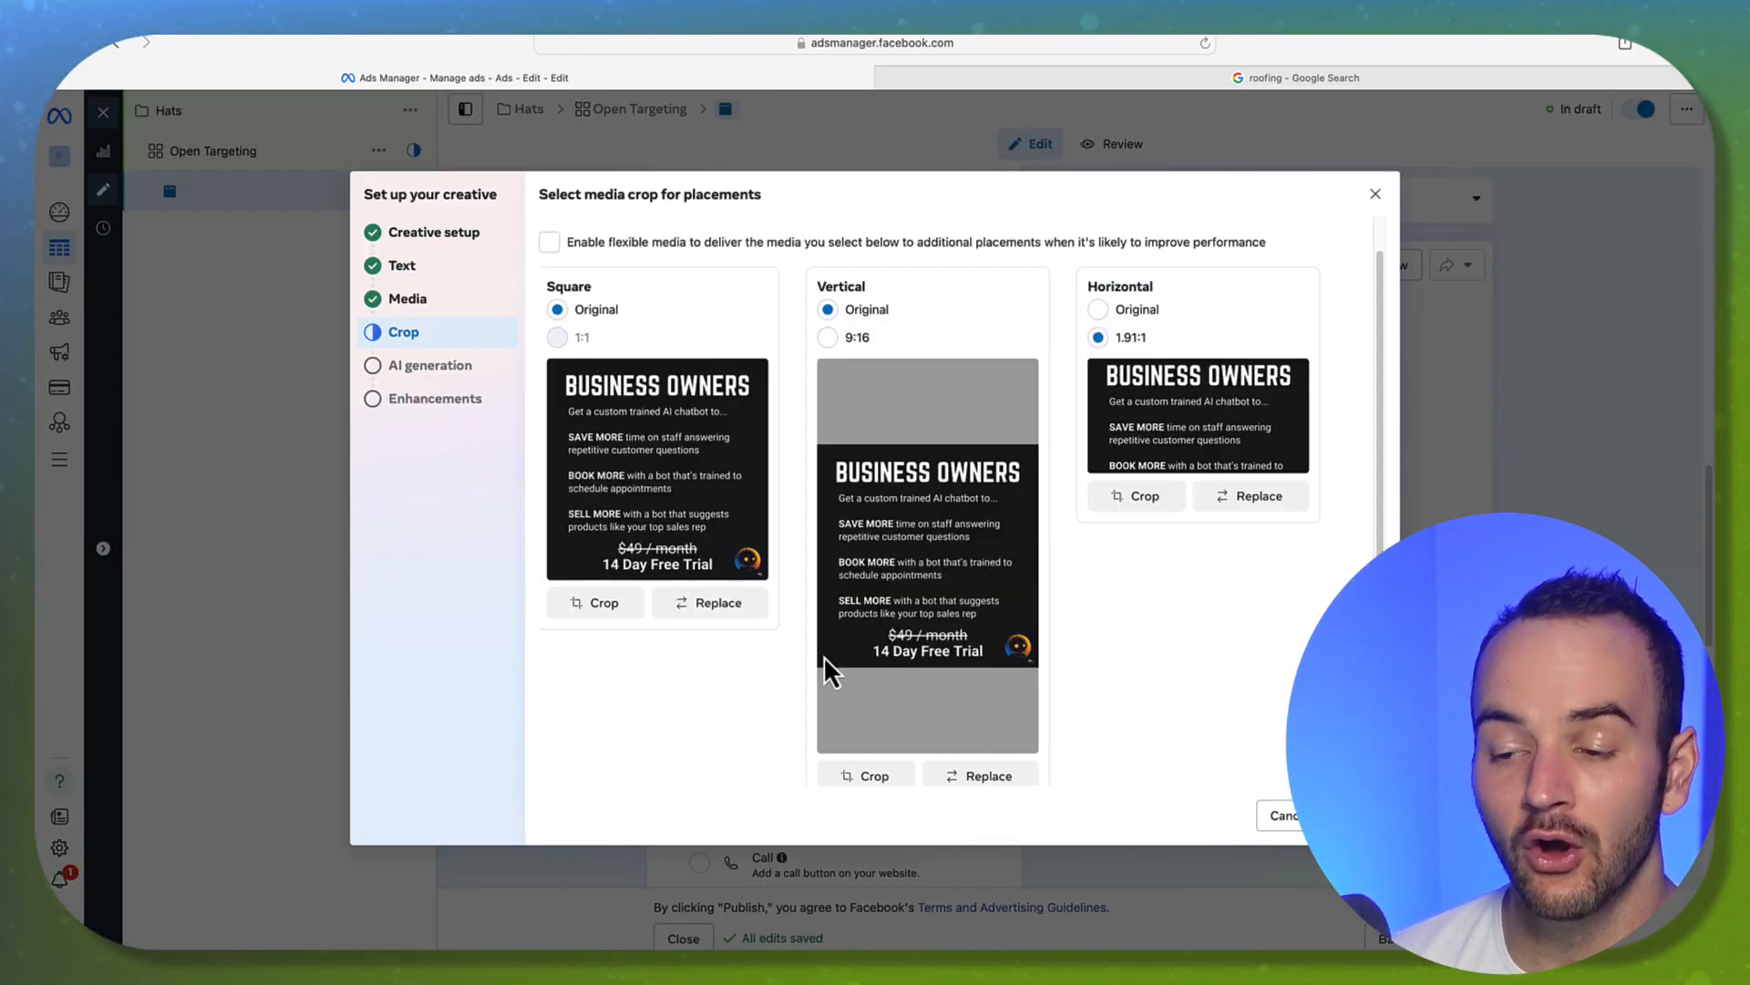
# Try the 9:16 vertical crop, return it to Original, and cancel replacing the Stories and Reels media.
pyautogui.scroll(-1, 921, 616)
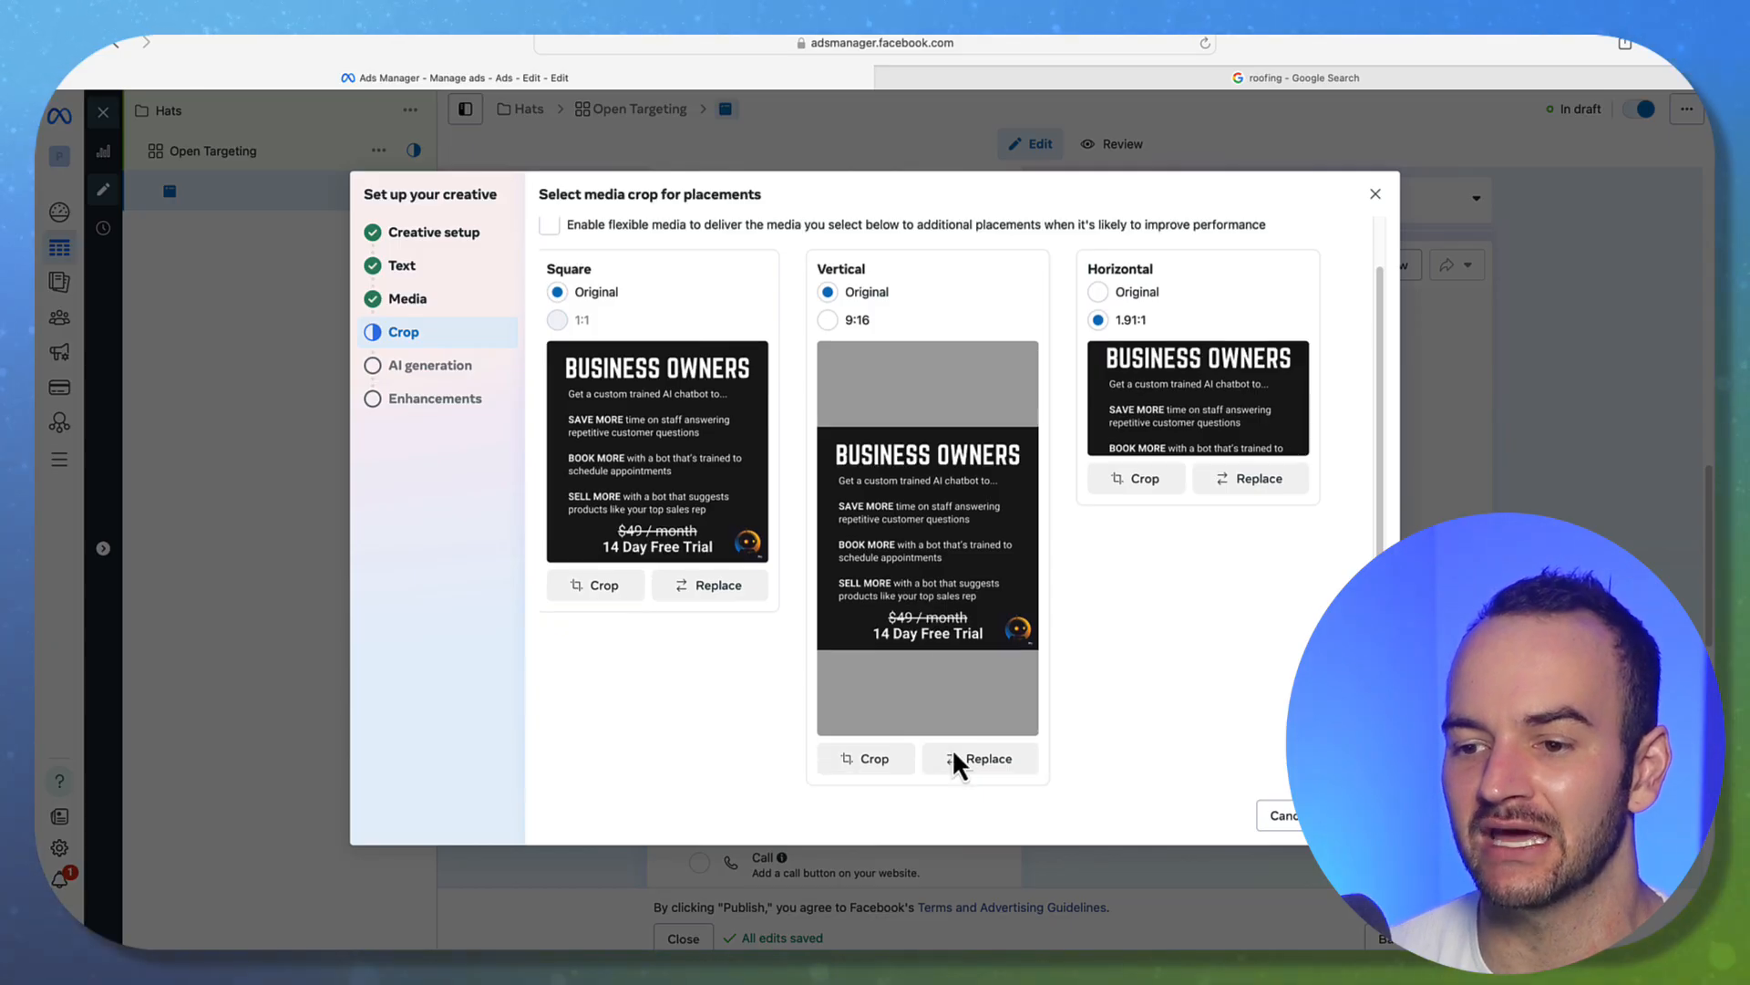
pyautogui.click(827, 320)
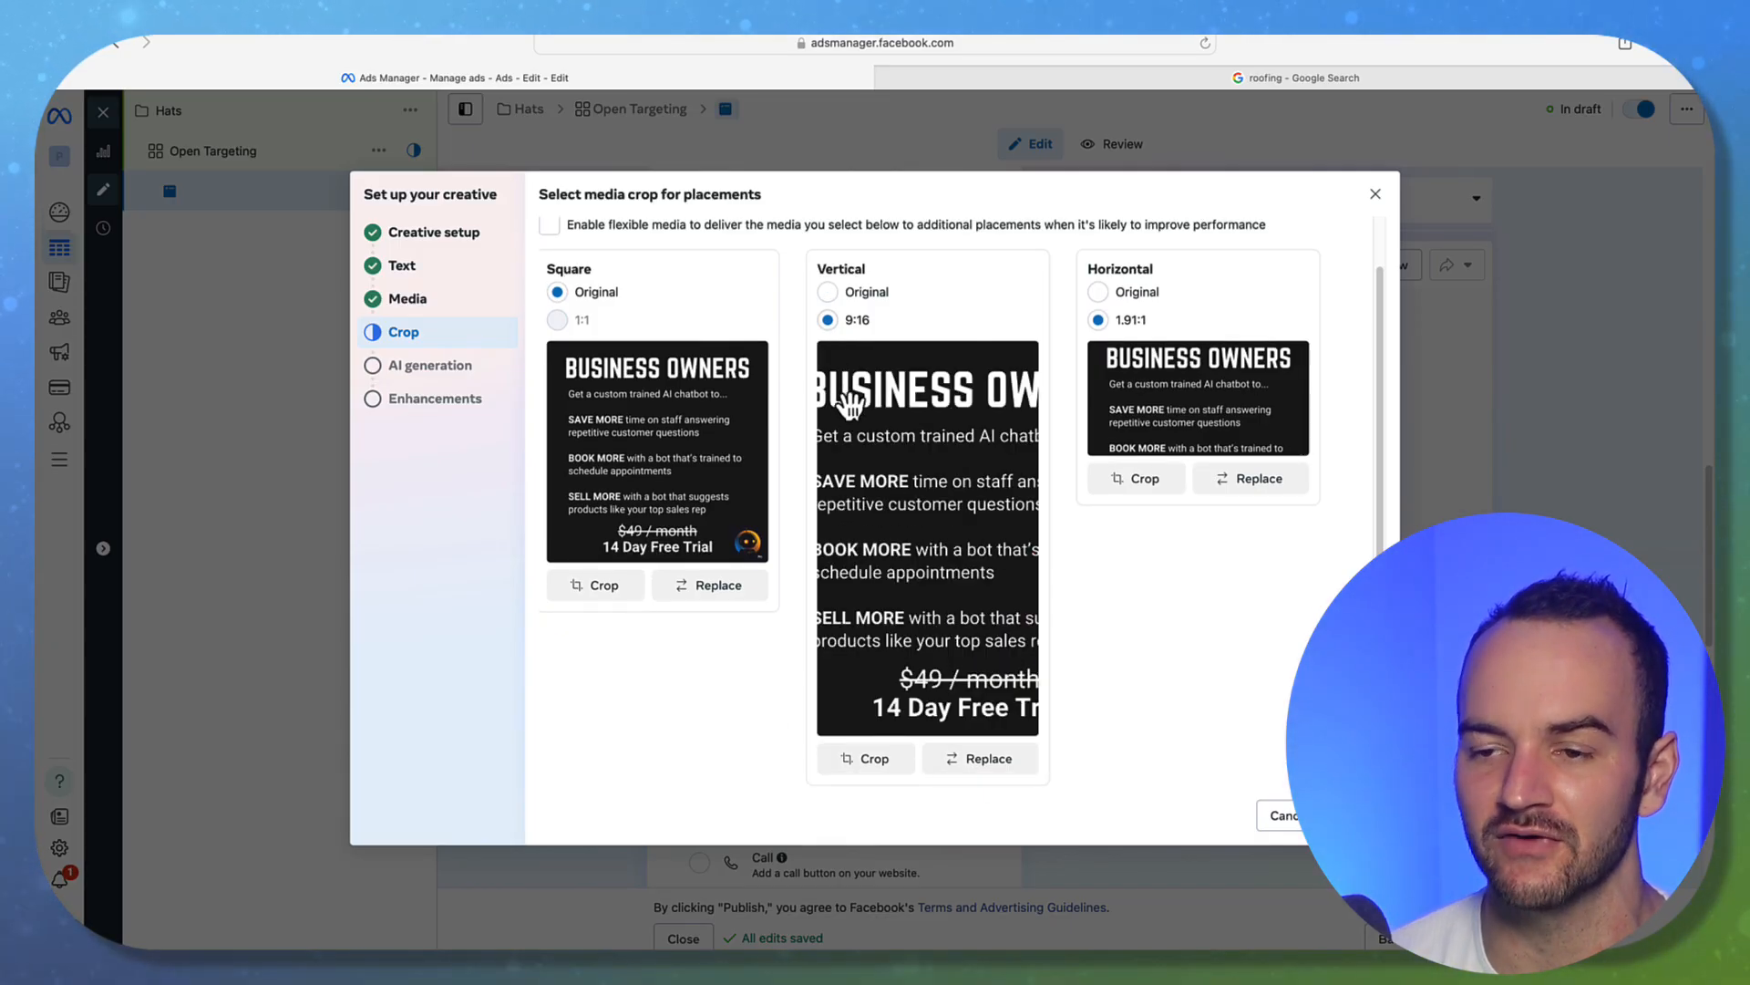
pyautogui.click(827, 293)
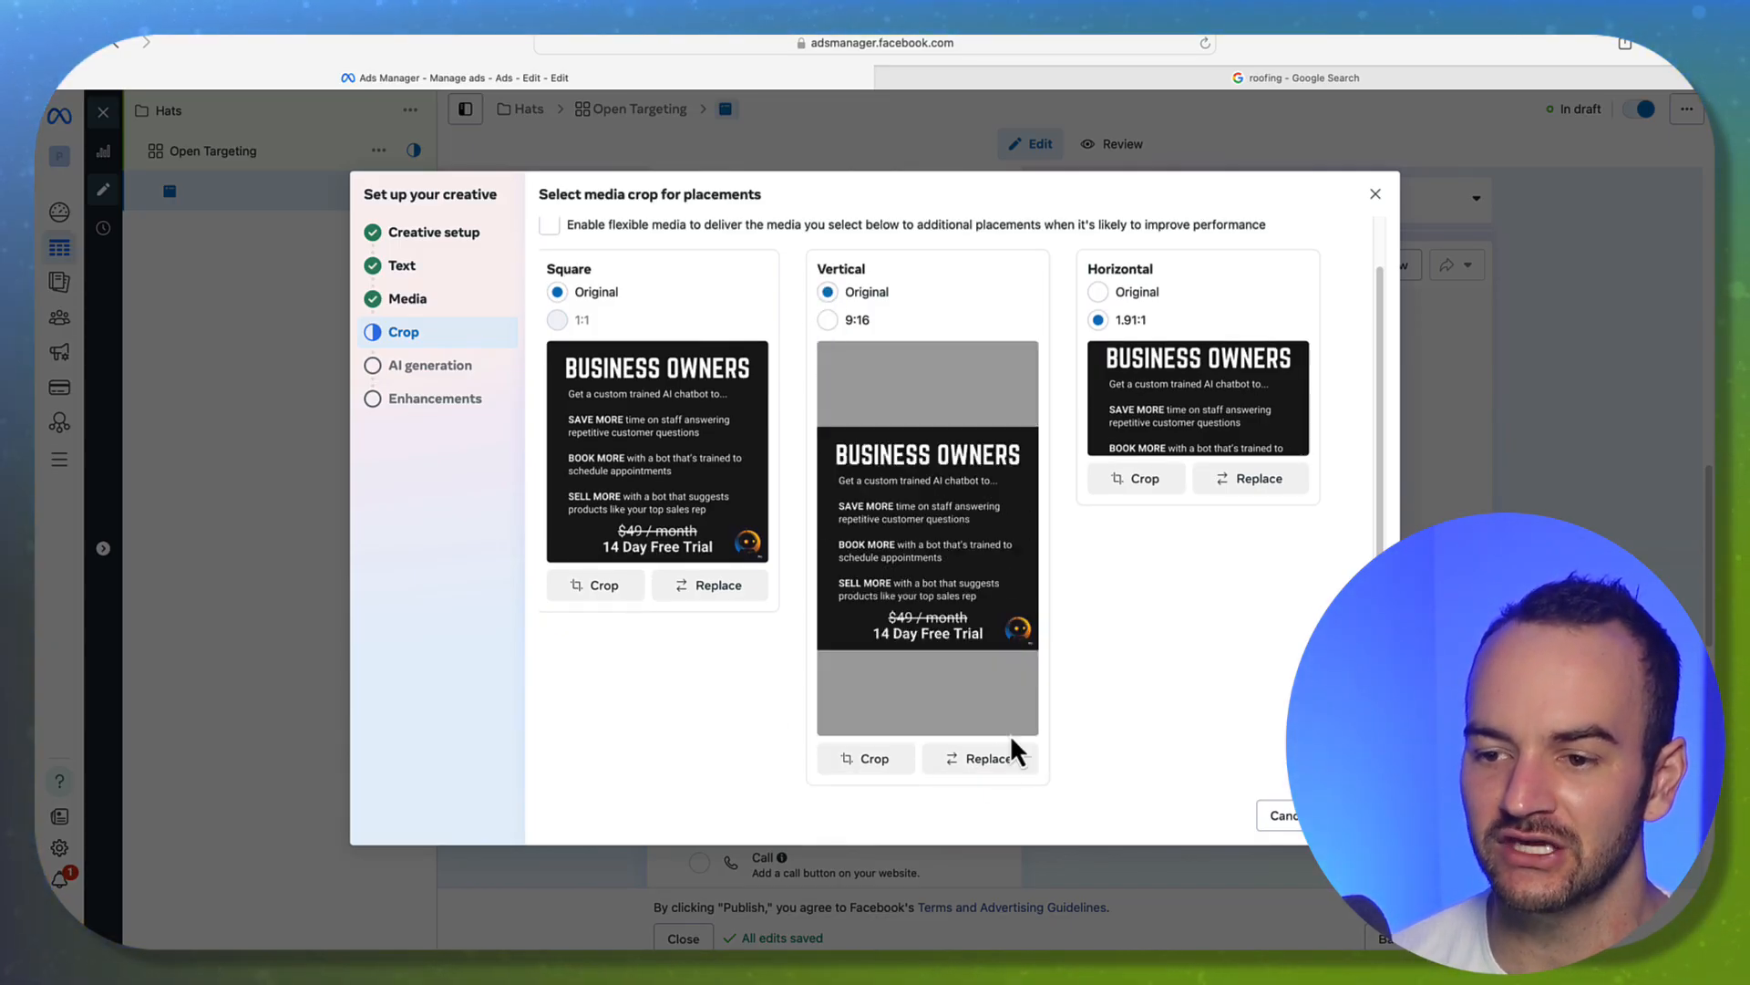
pyautogui.click(996, 759)
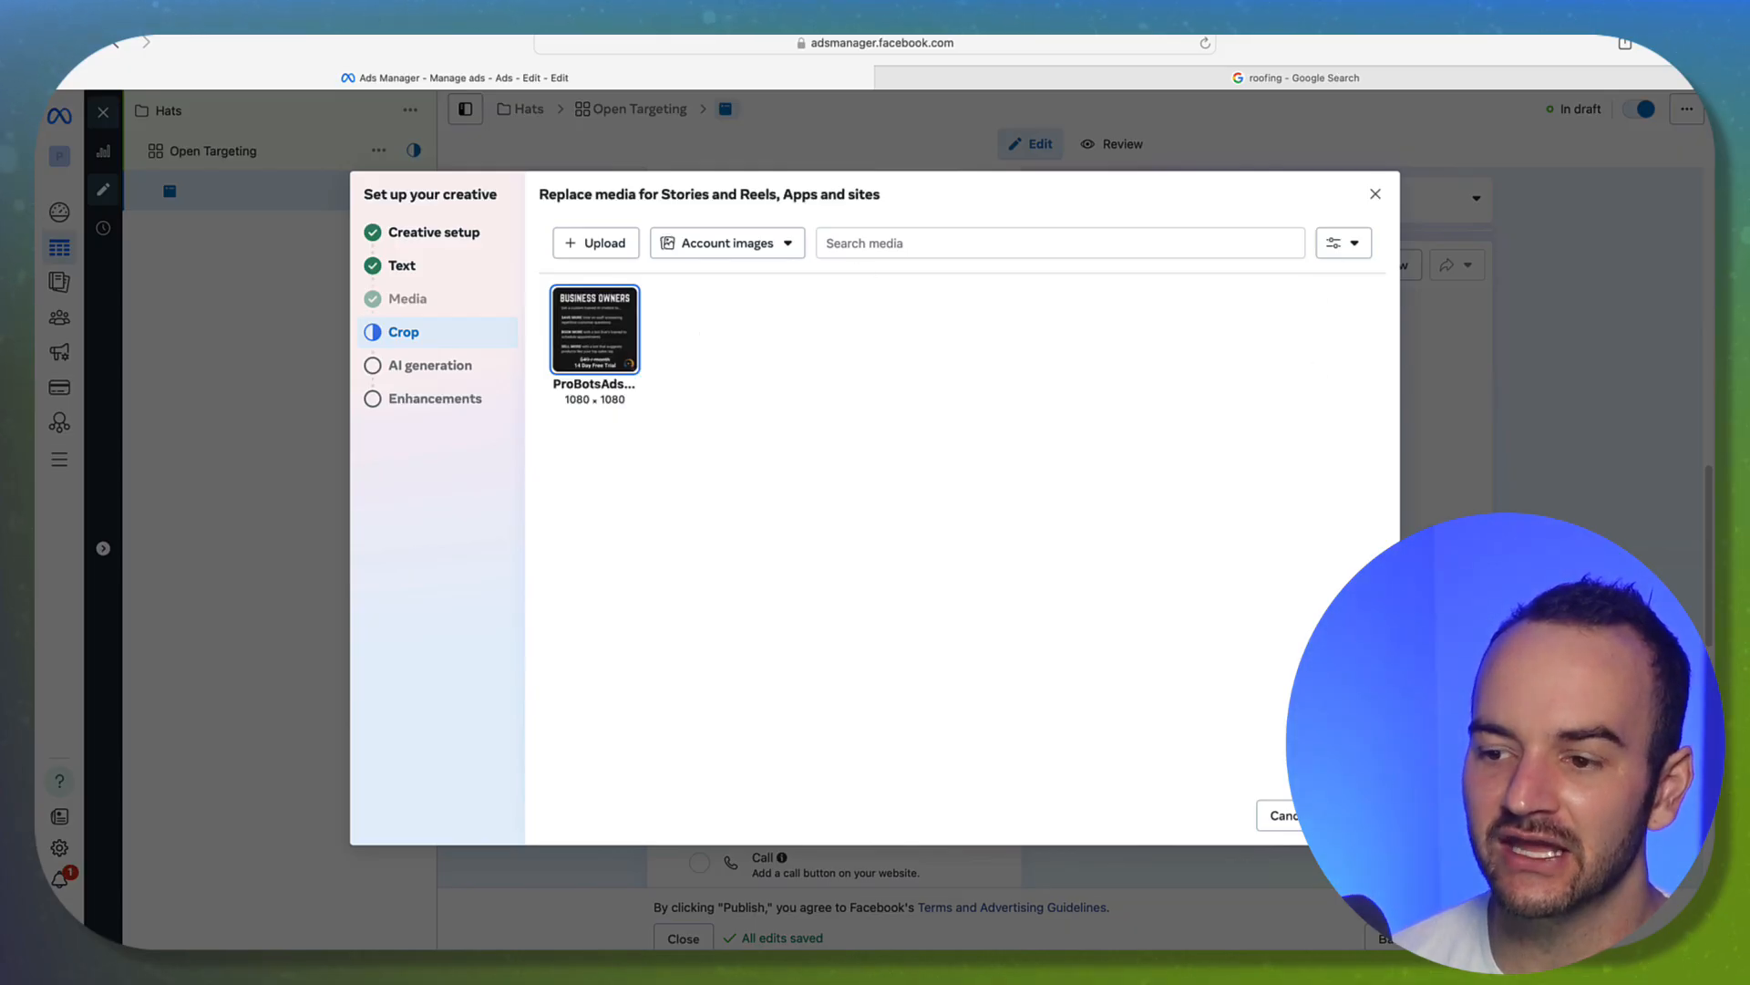
pyautogui.click(1292, 814)
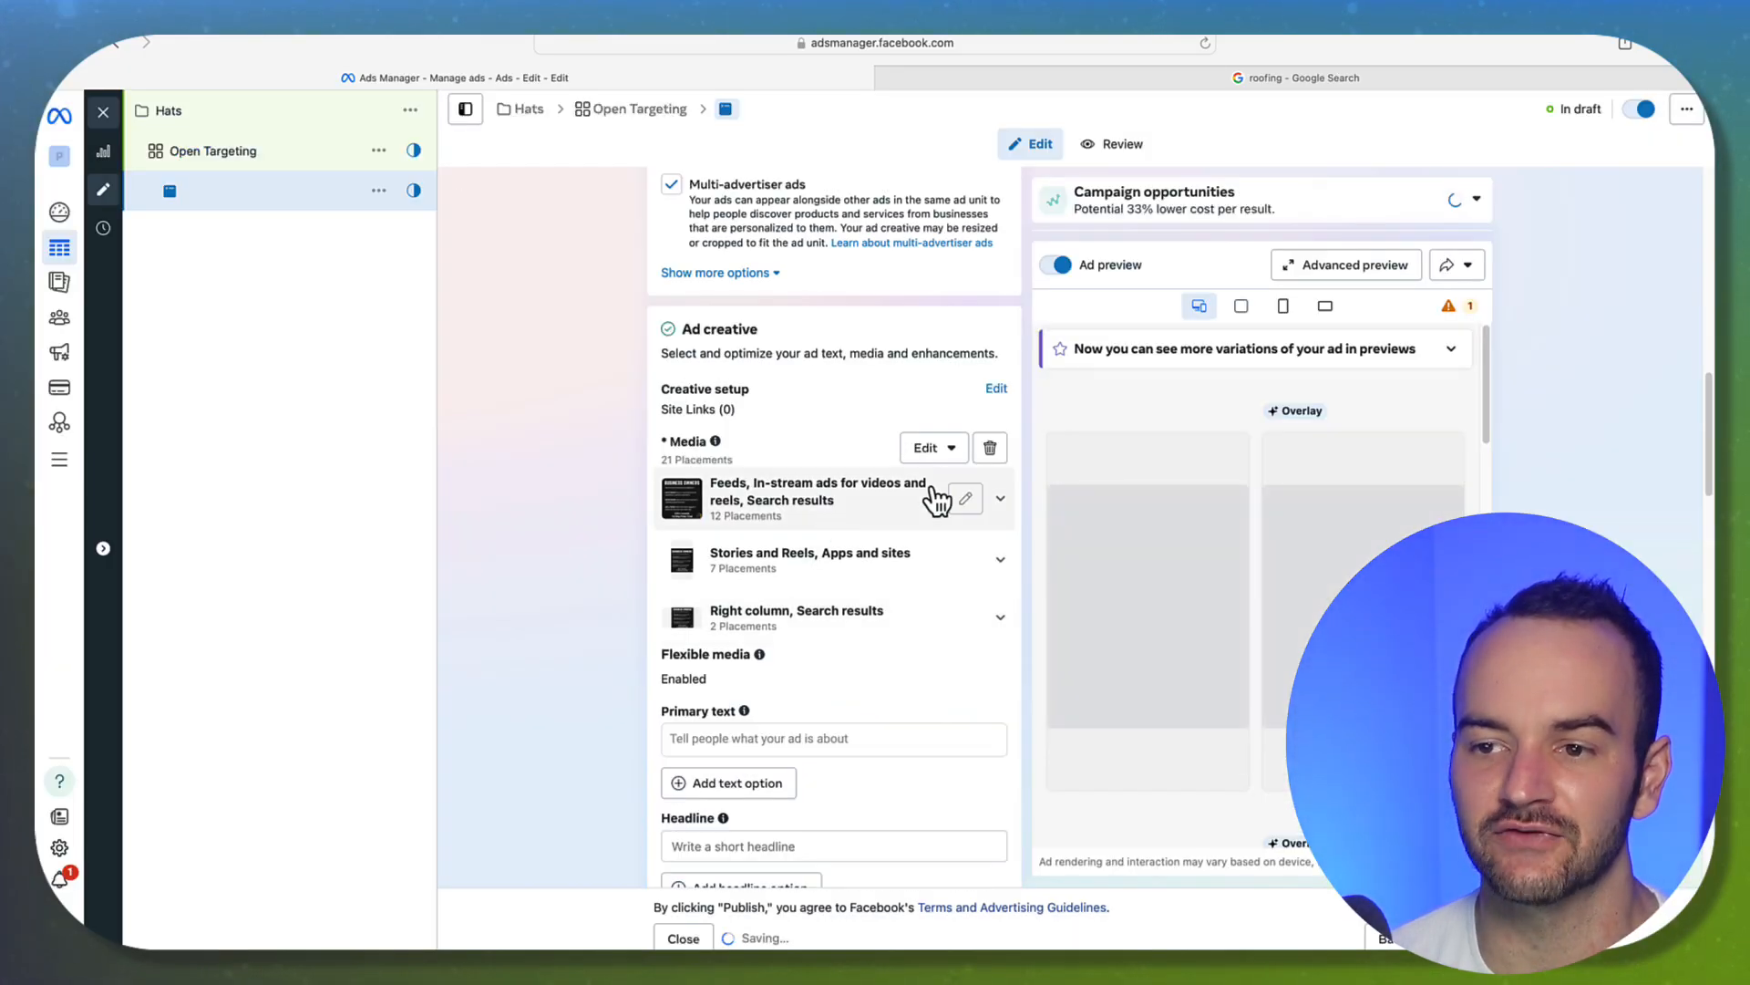
# Reopen the ad creative's media for editing and go to its placement crops.
pyautogui.click(928, 461)
pyautogui.click(934, 489)
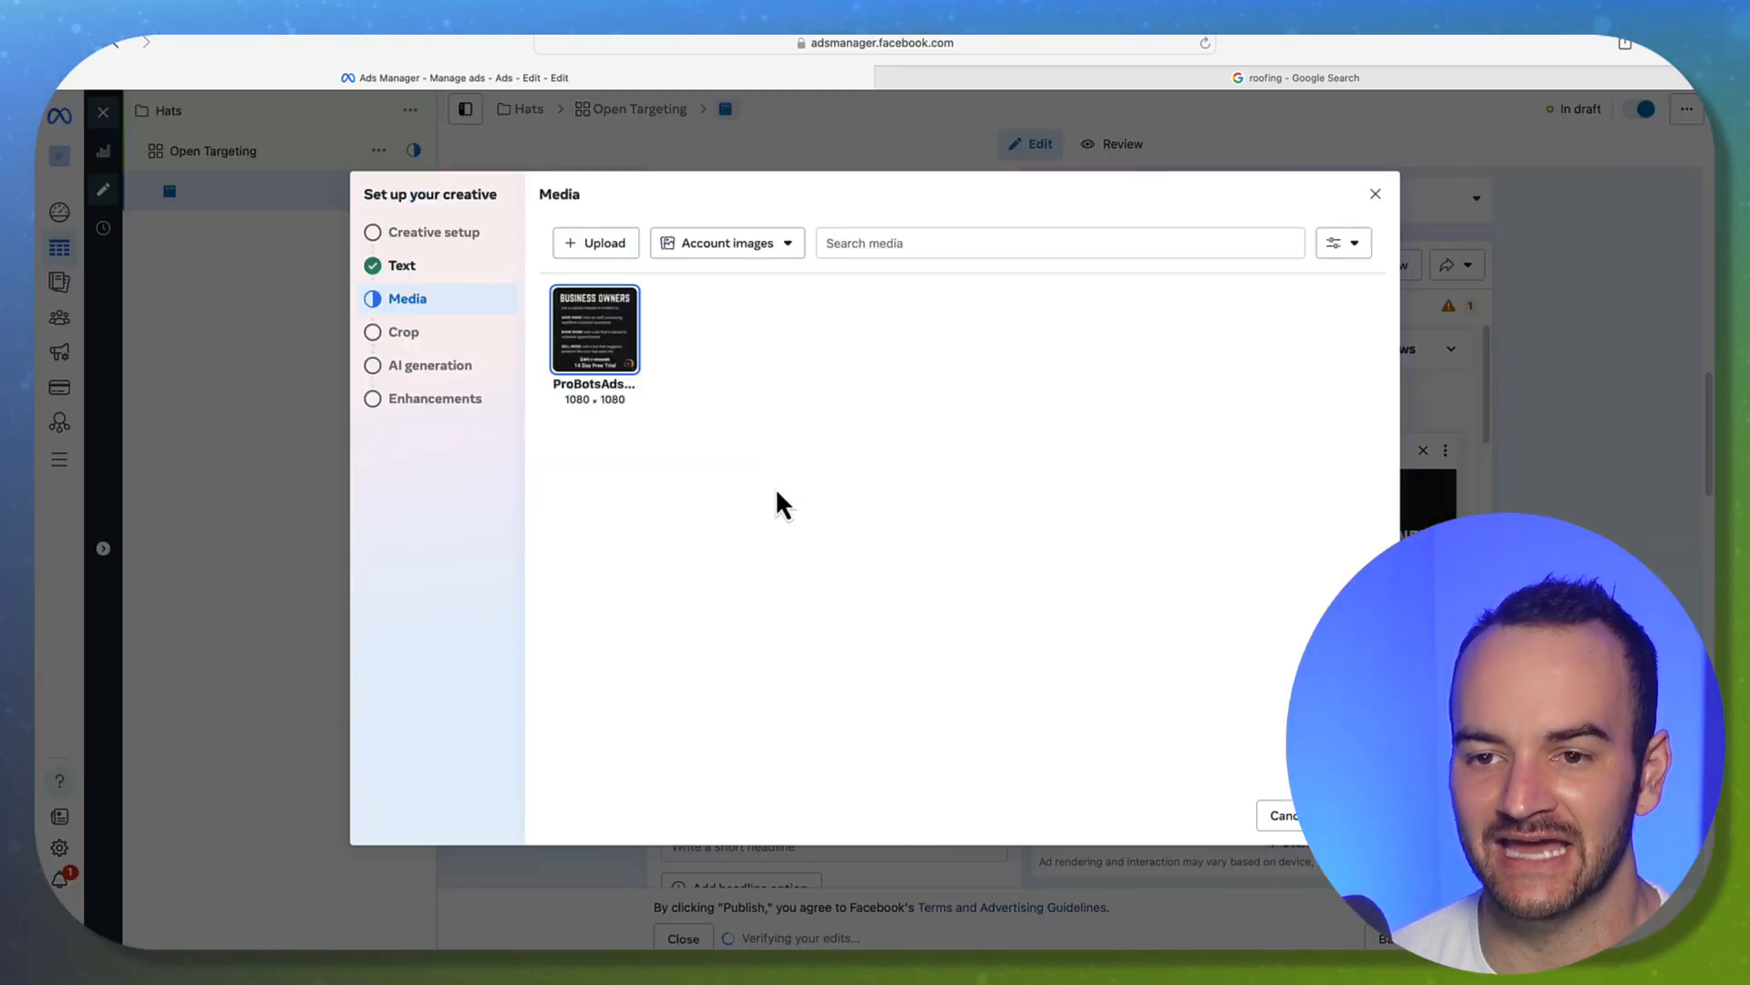
pyautogui.click(424, 334)
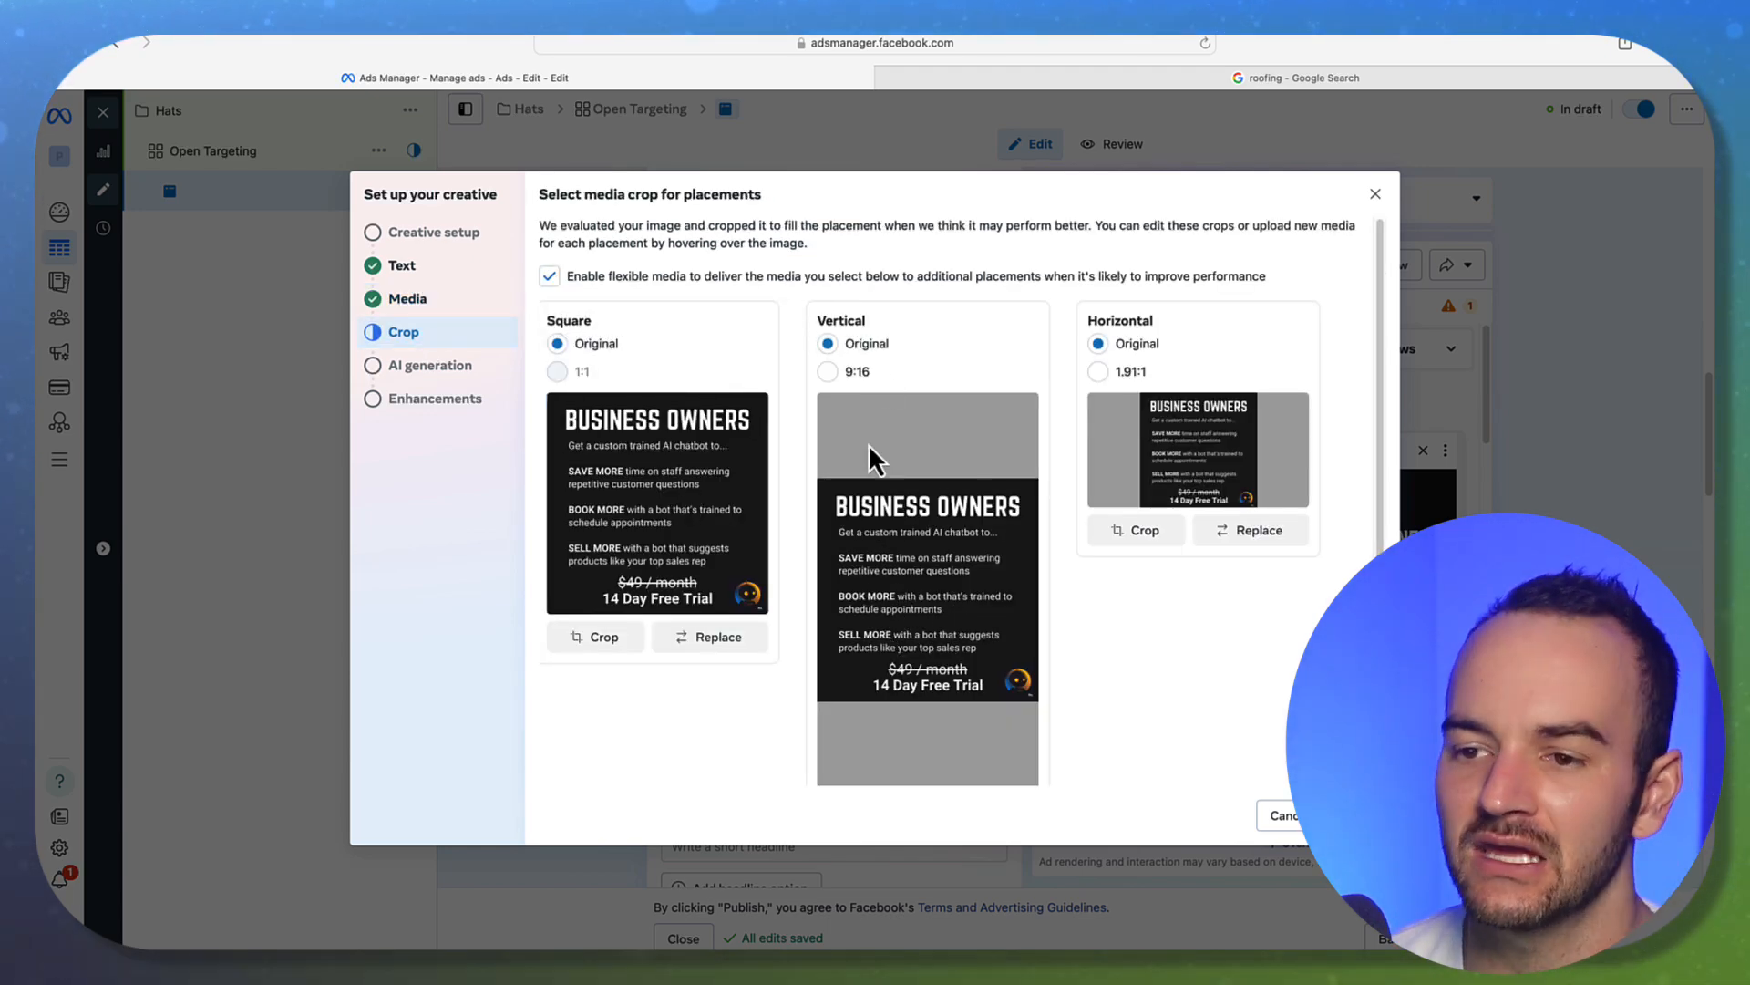
# Try the 9:16 vertical and 1.91:1 horizontal crops with flexible media enabled, returning both to Original.
pyautogui.scroll(-1, 882, 597)
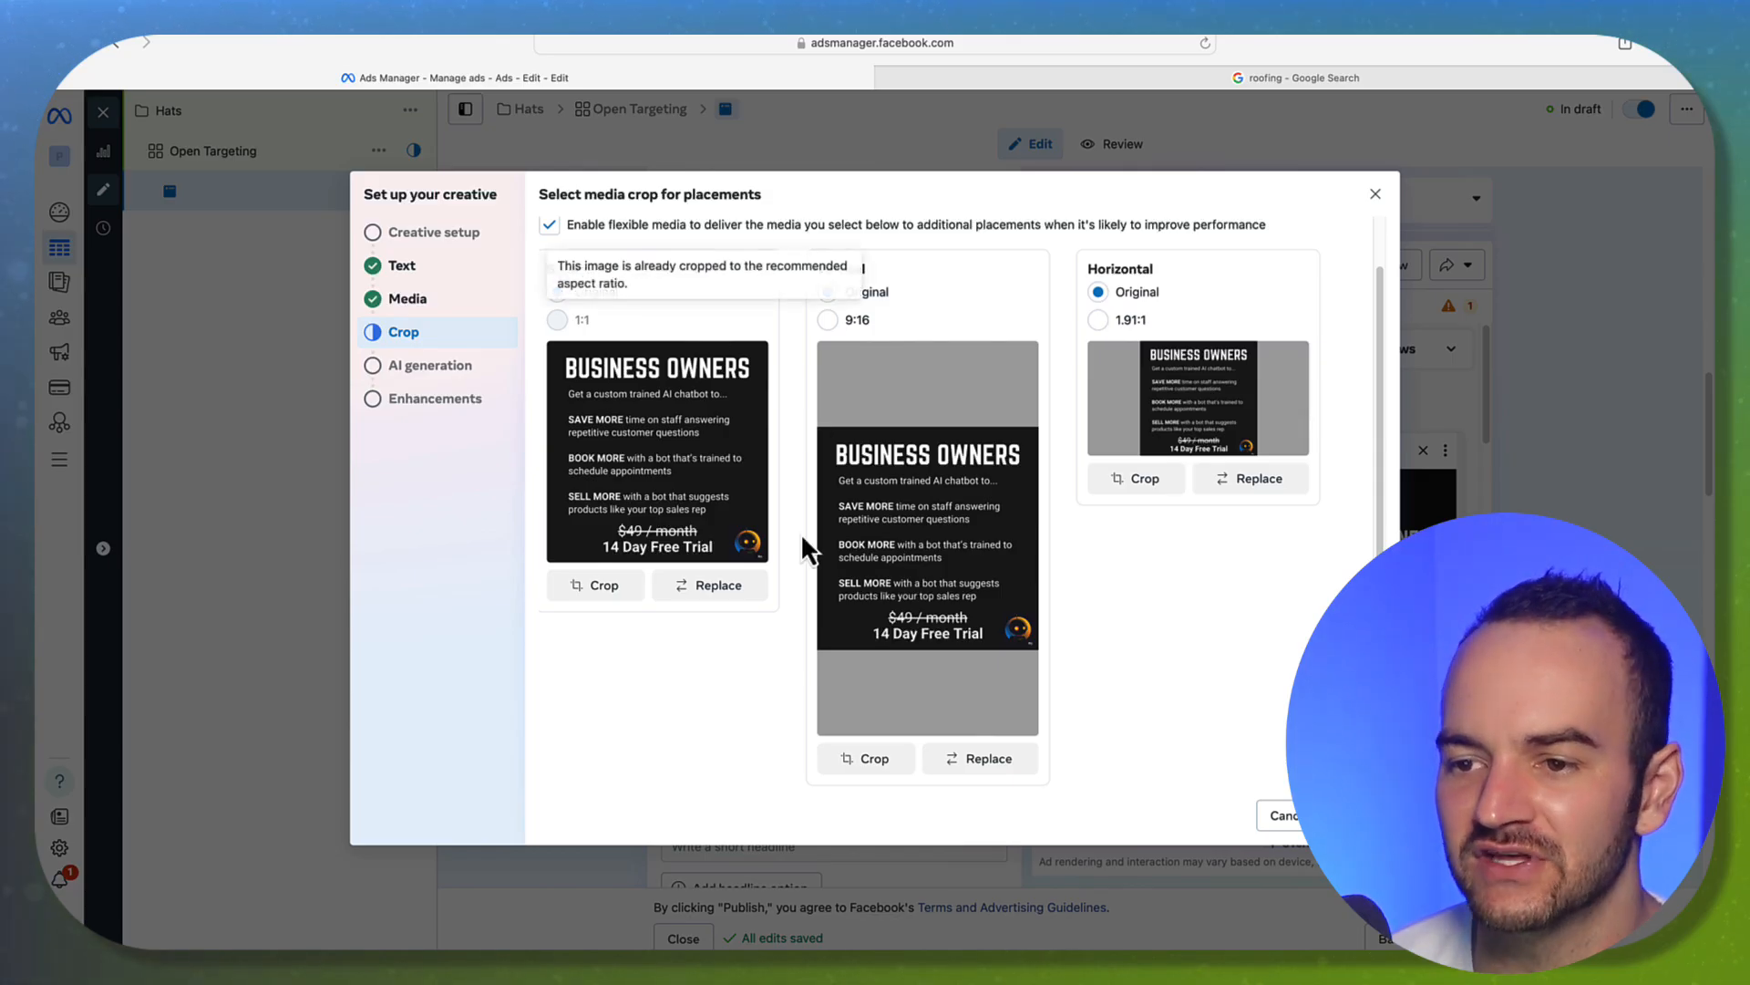
pyautogui.click(829, 320)
pyautogui.click(828, 291)
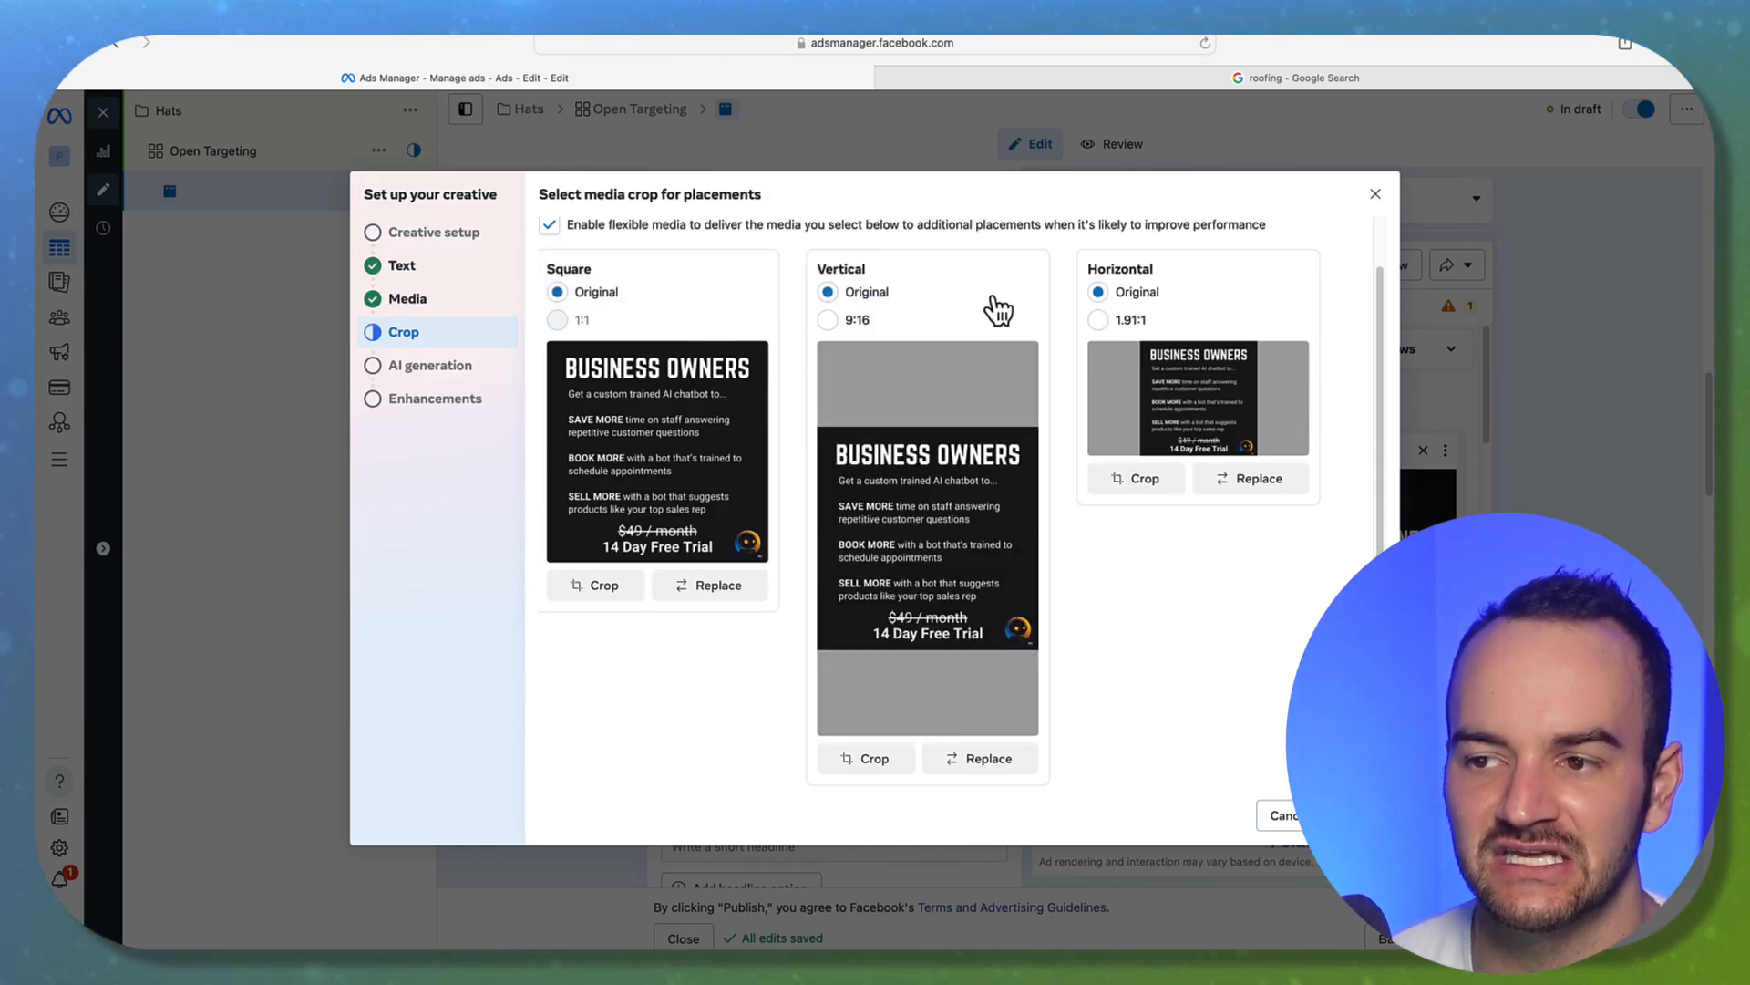
pyautogui.click(1098, 320)
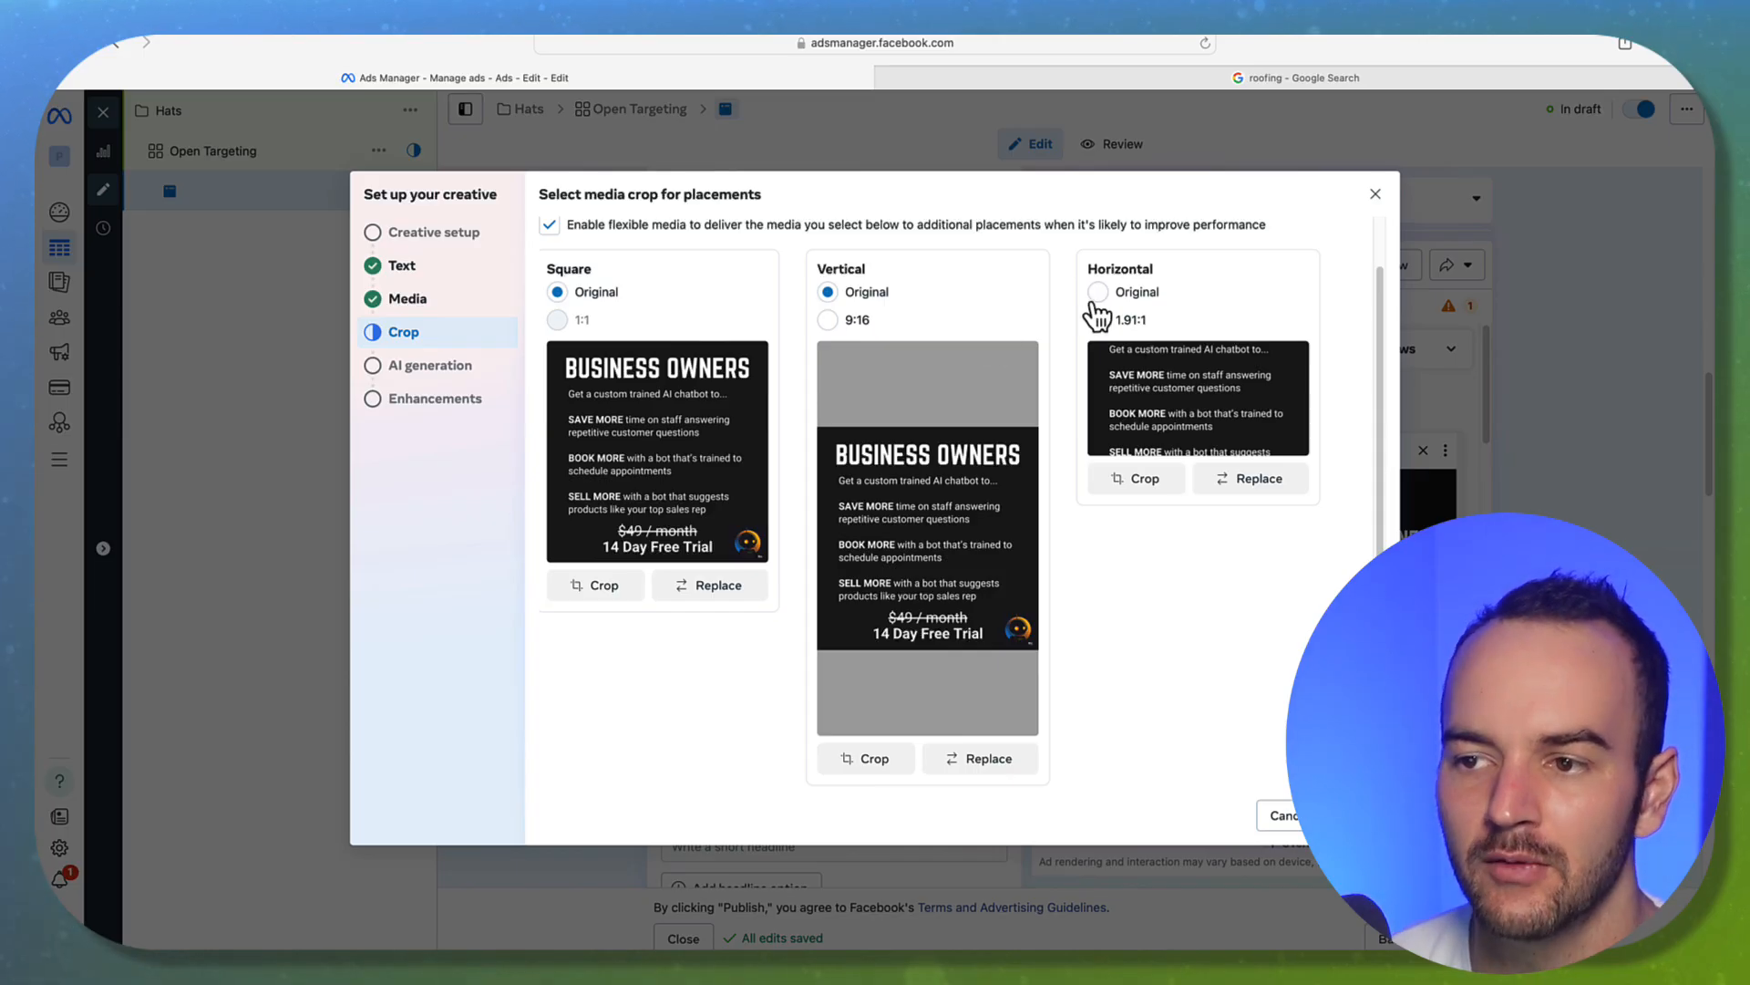
pyautogui.click(1098, 292)
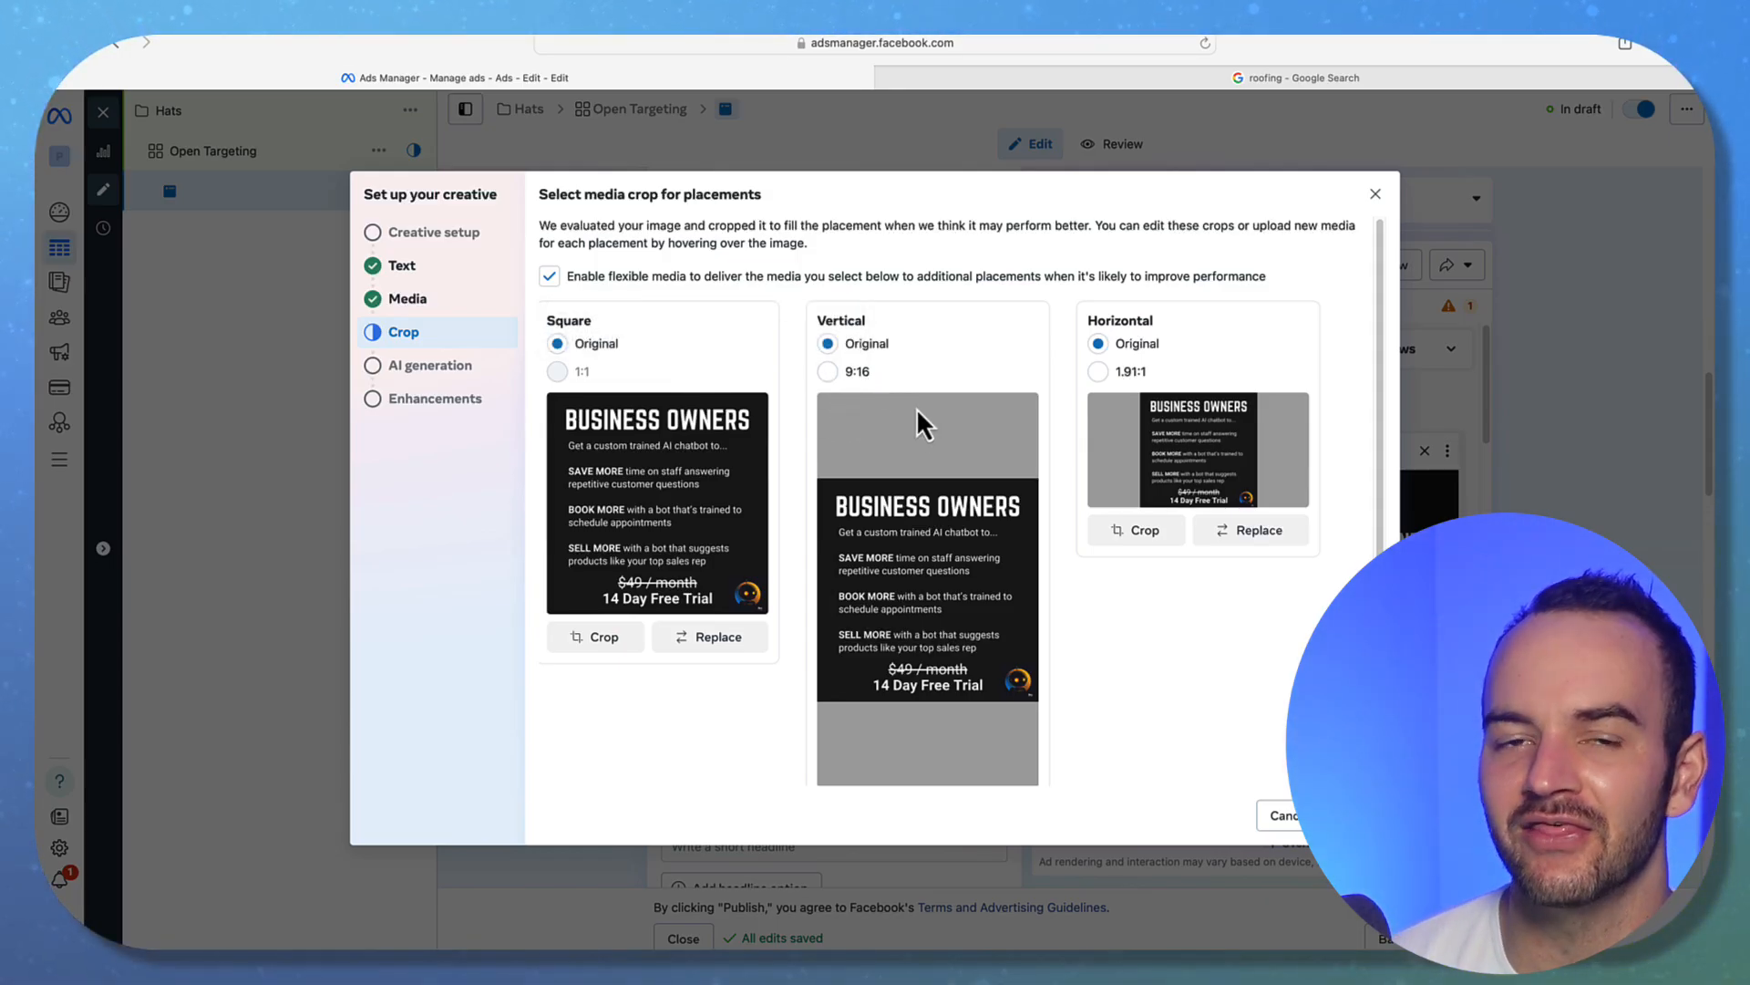
pyautogui.click(826, 372)
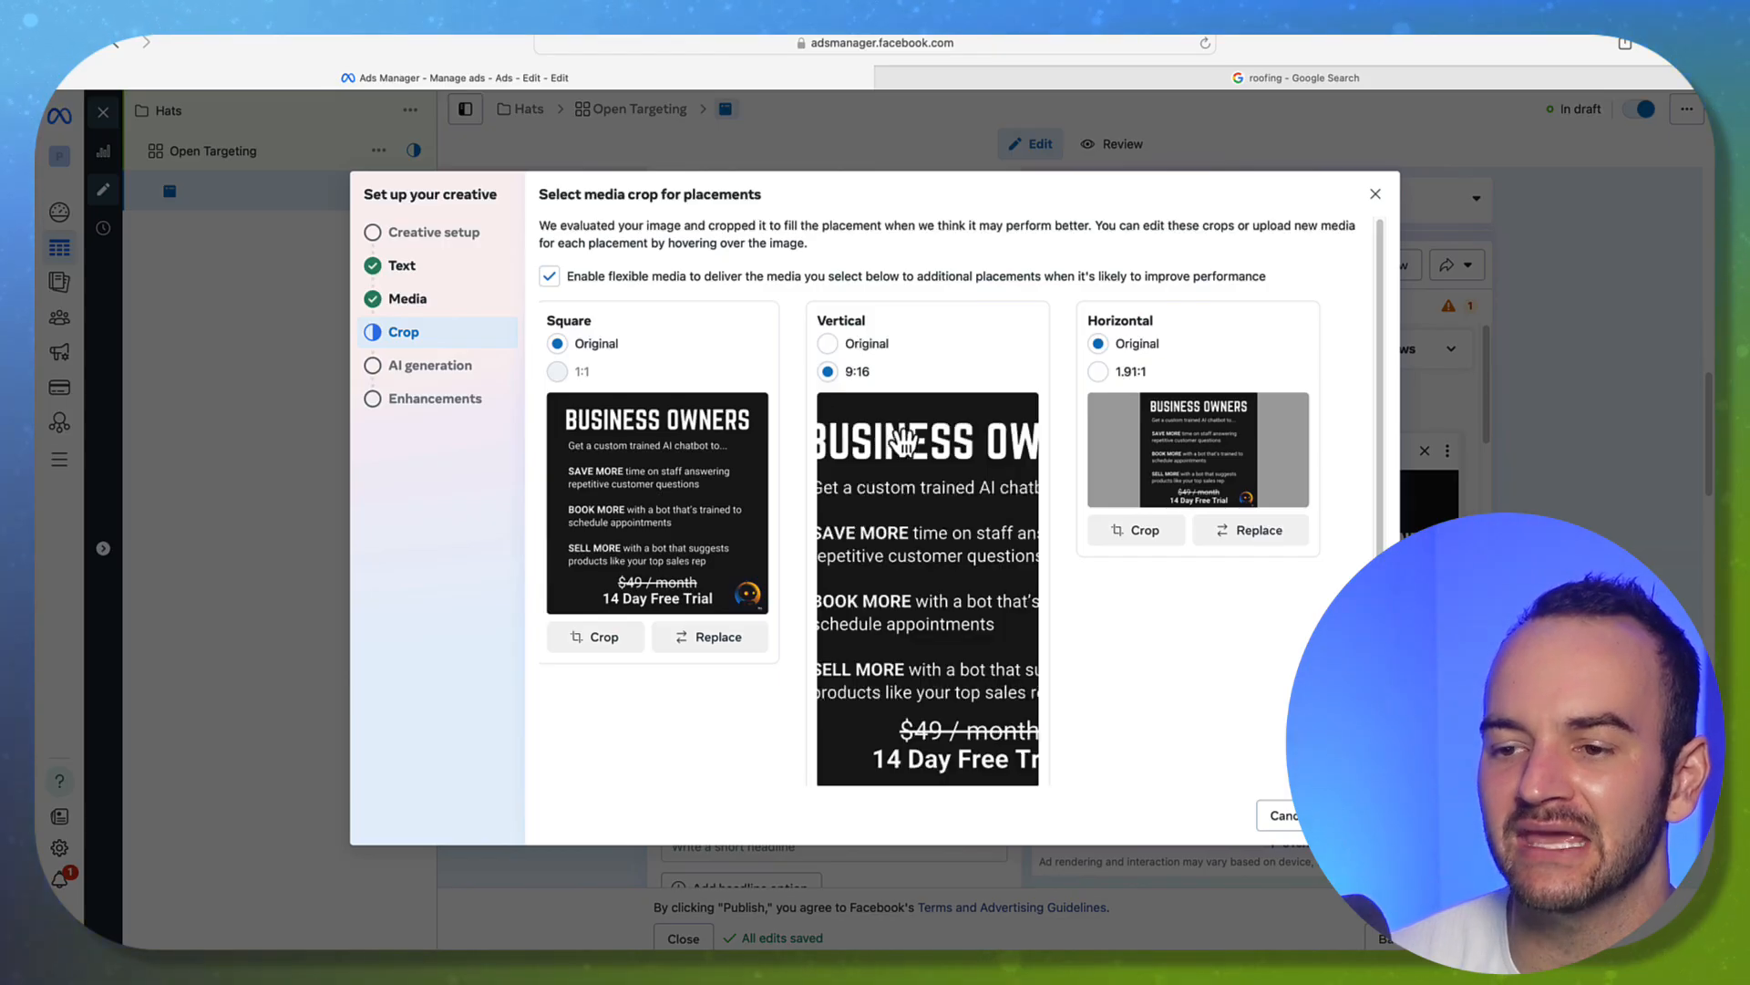
pyautogui.scroll(-1, 966, 692)
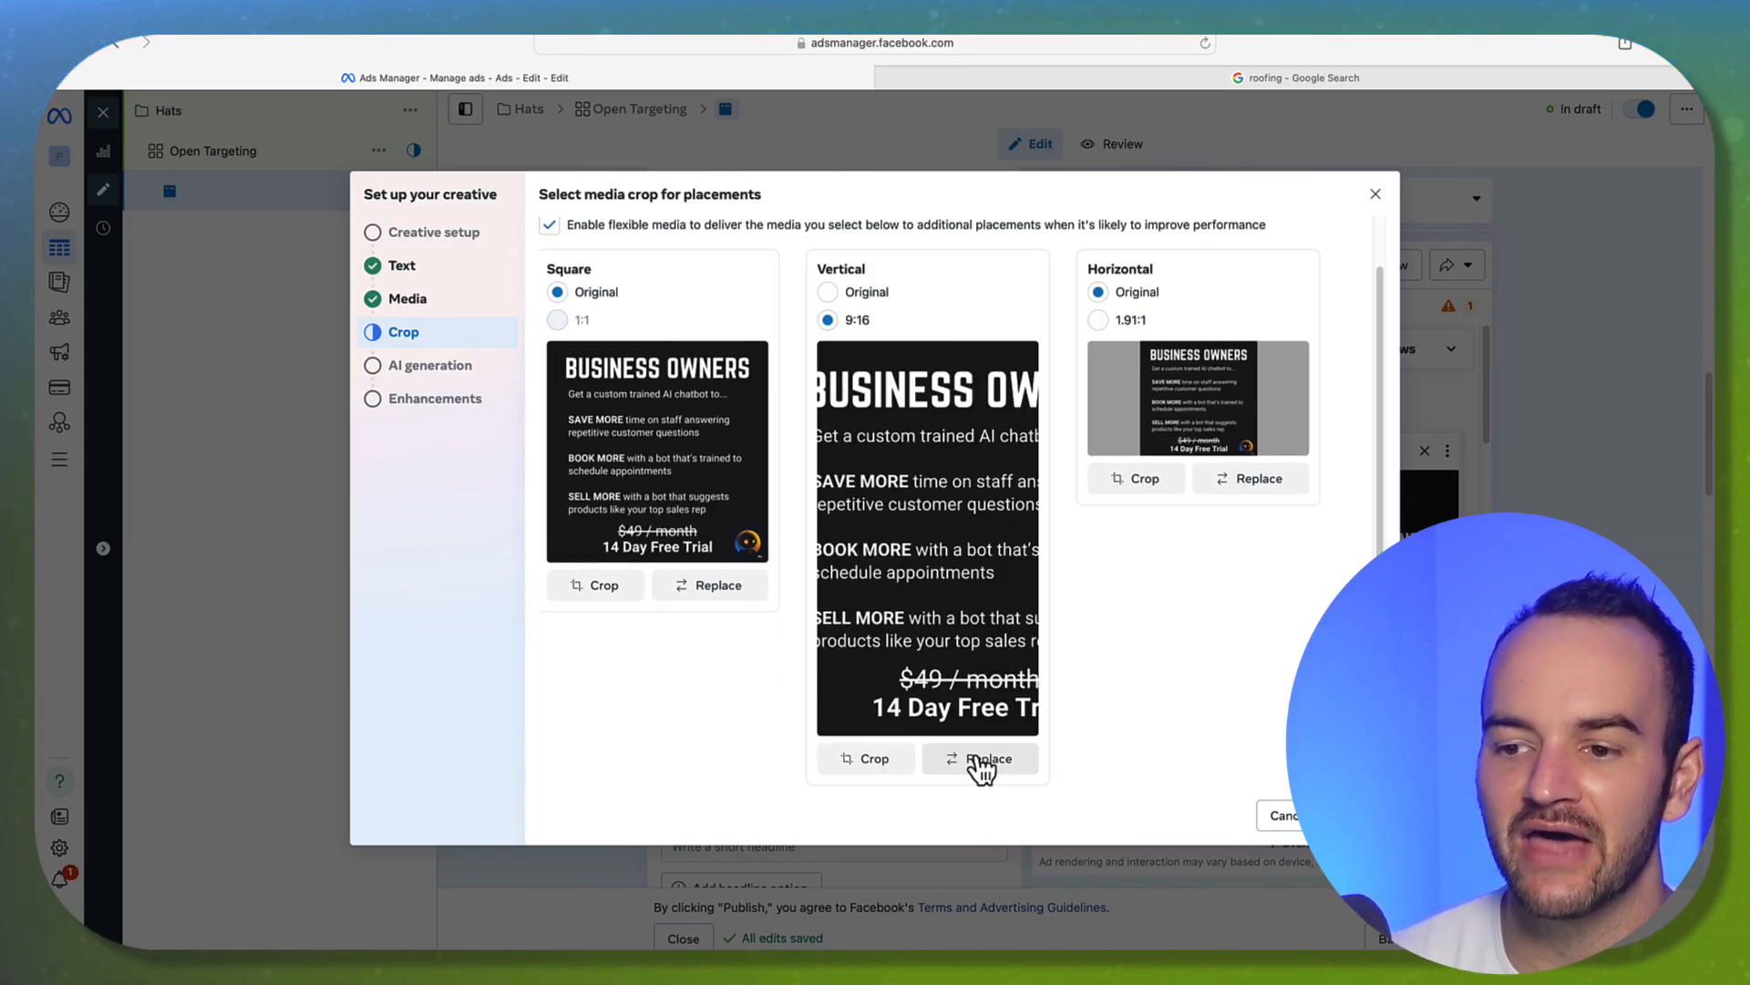
pyautogui.click(844, 293)
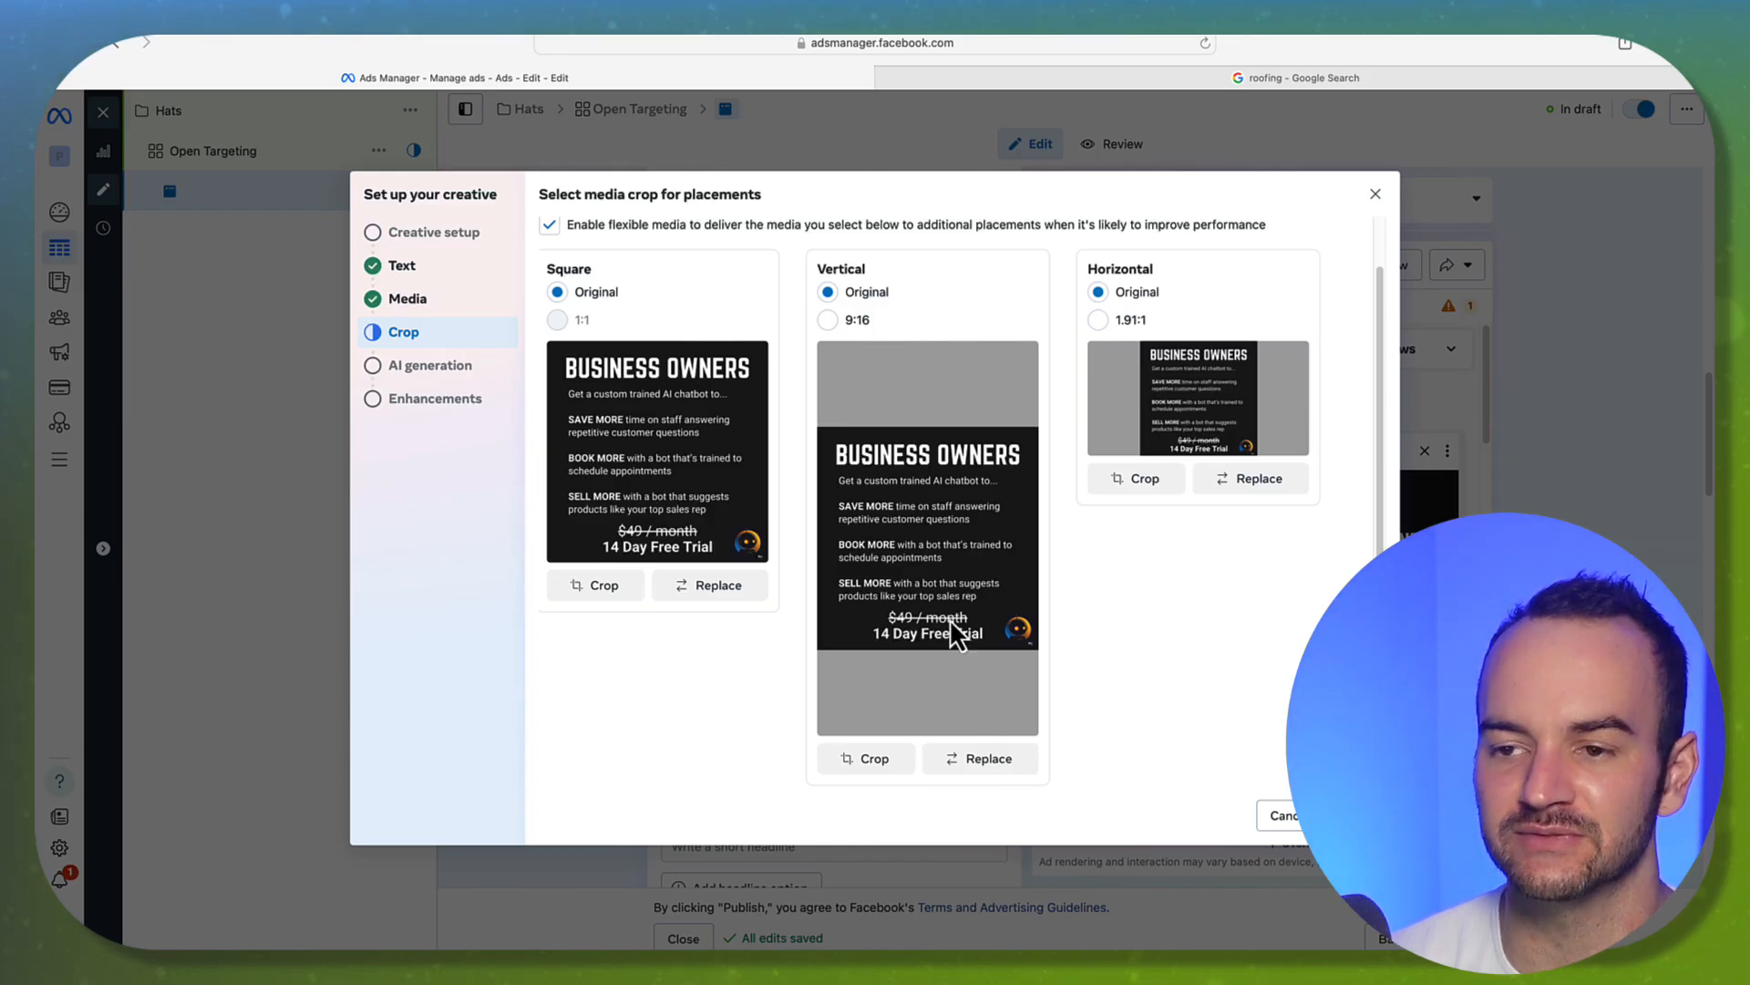
# Disable flexible media, set the horizontal crop to 1.91:1, and continue to AI image generation.
pyautogui.scroll(1, 902, 697)
pyautogui.click(550, 277)
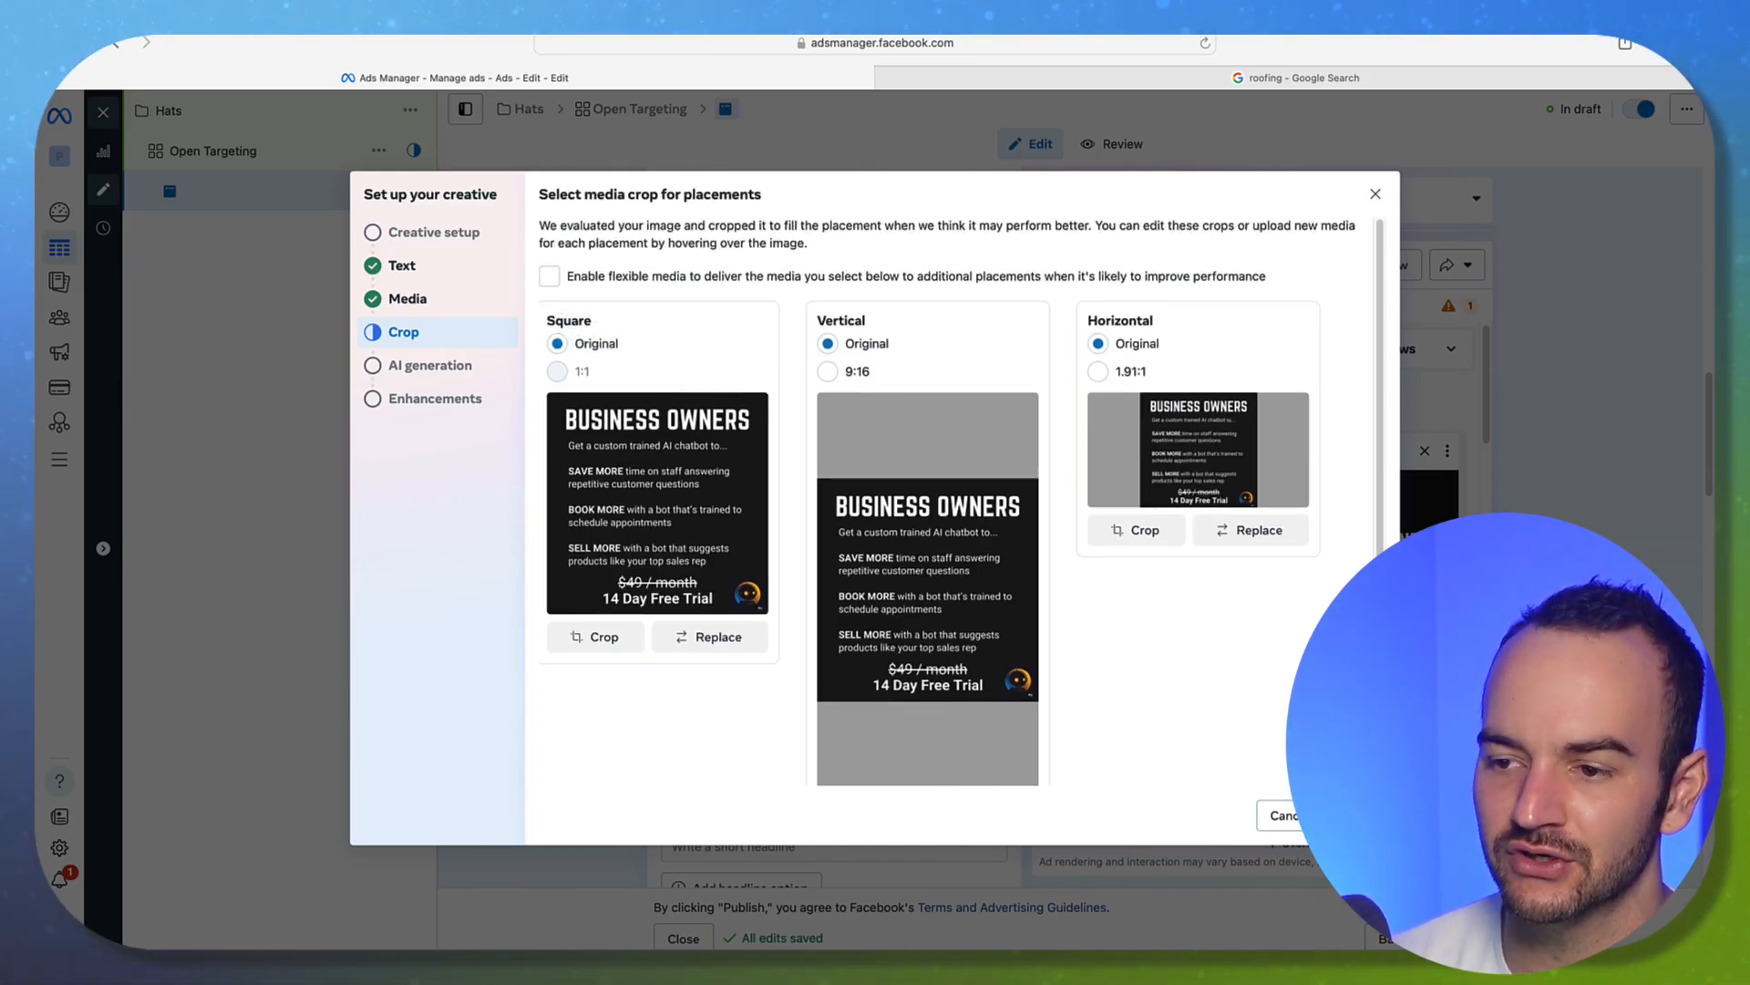
pyautogui.click(1099, 371)
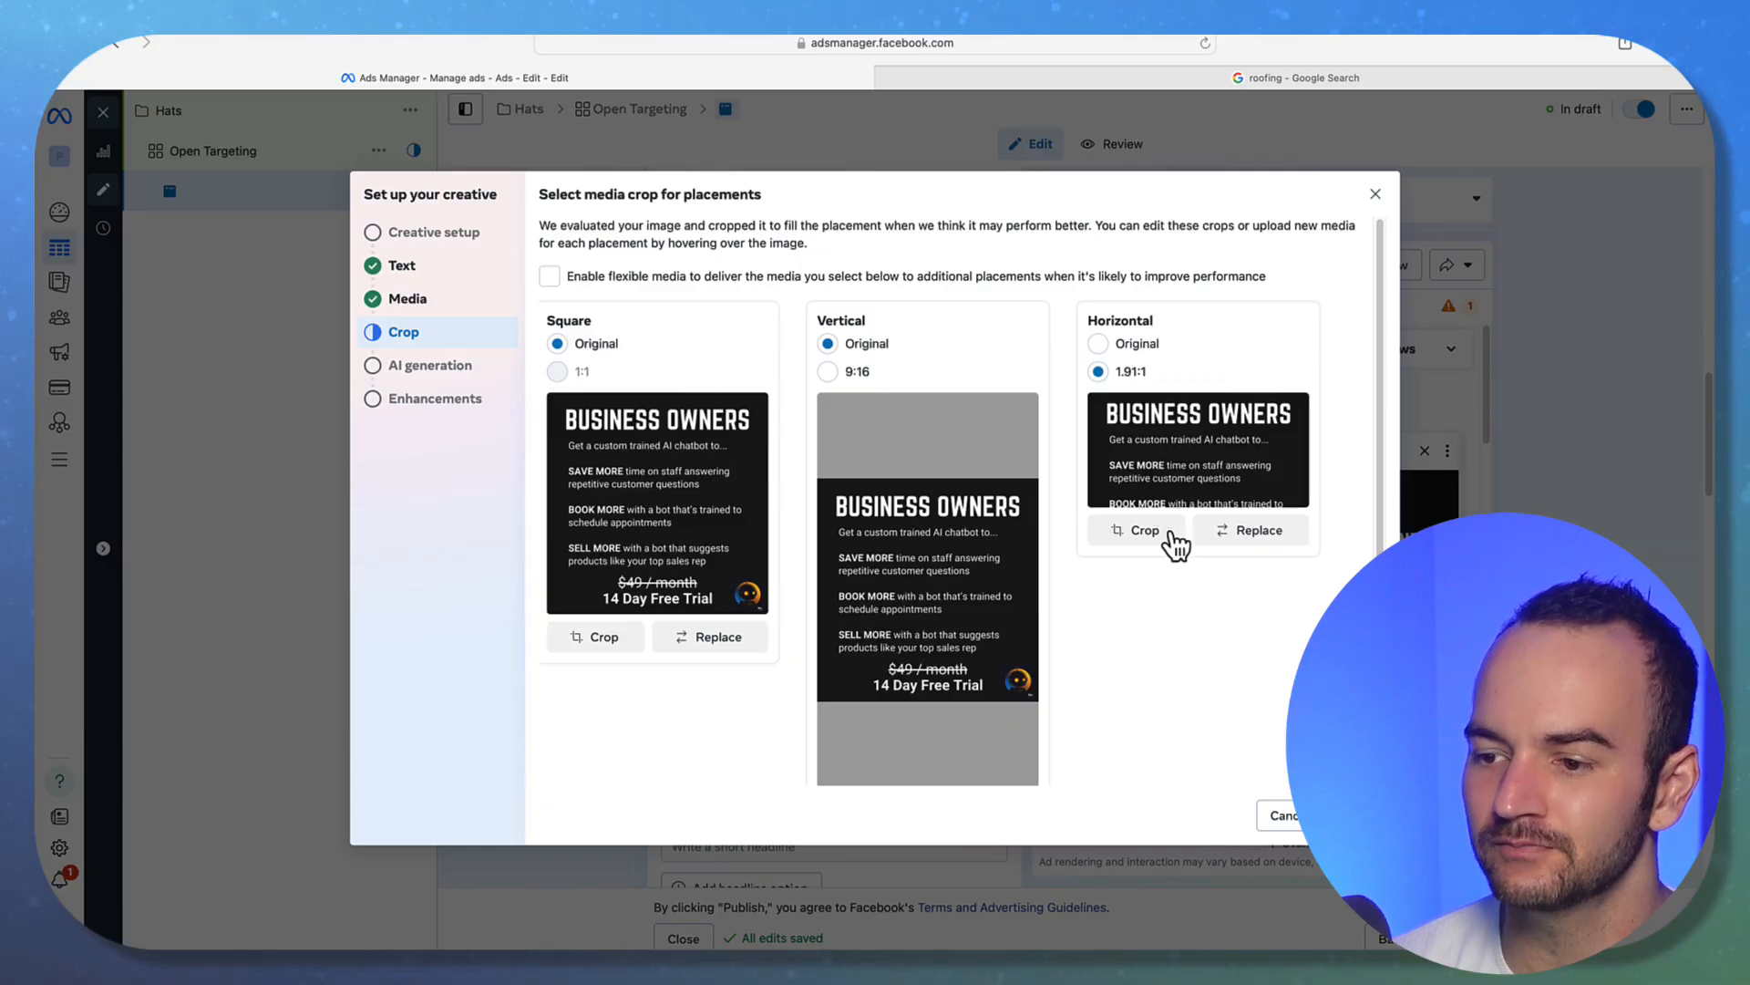
pyautogui.click(1358, 815)
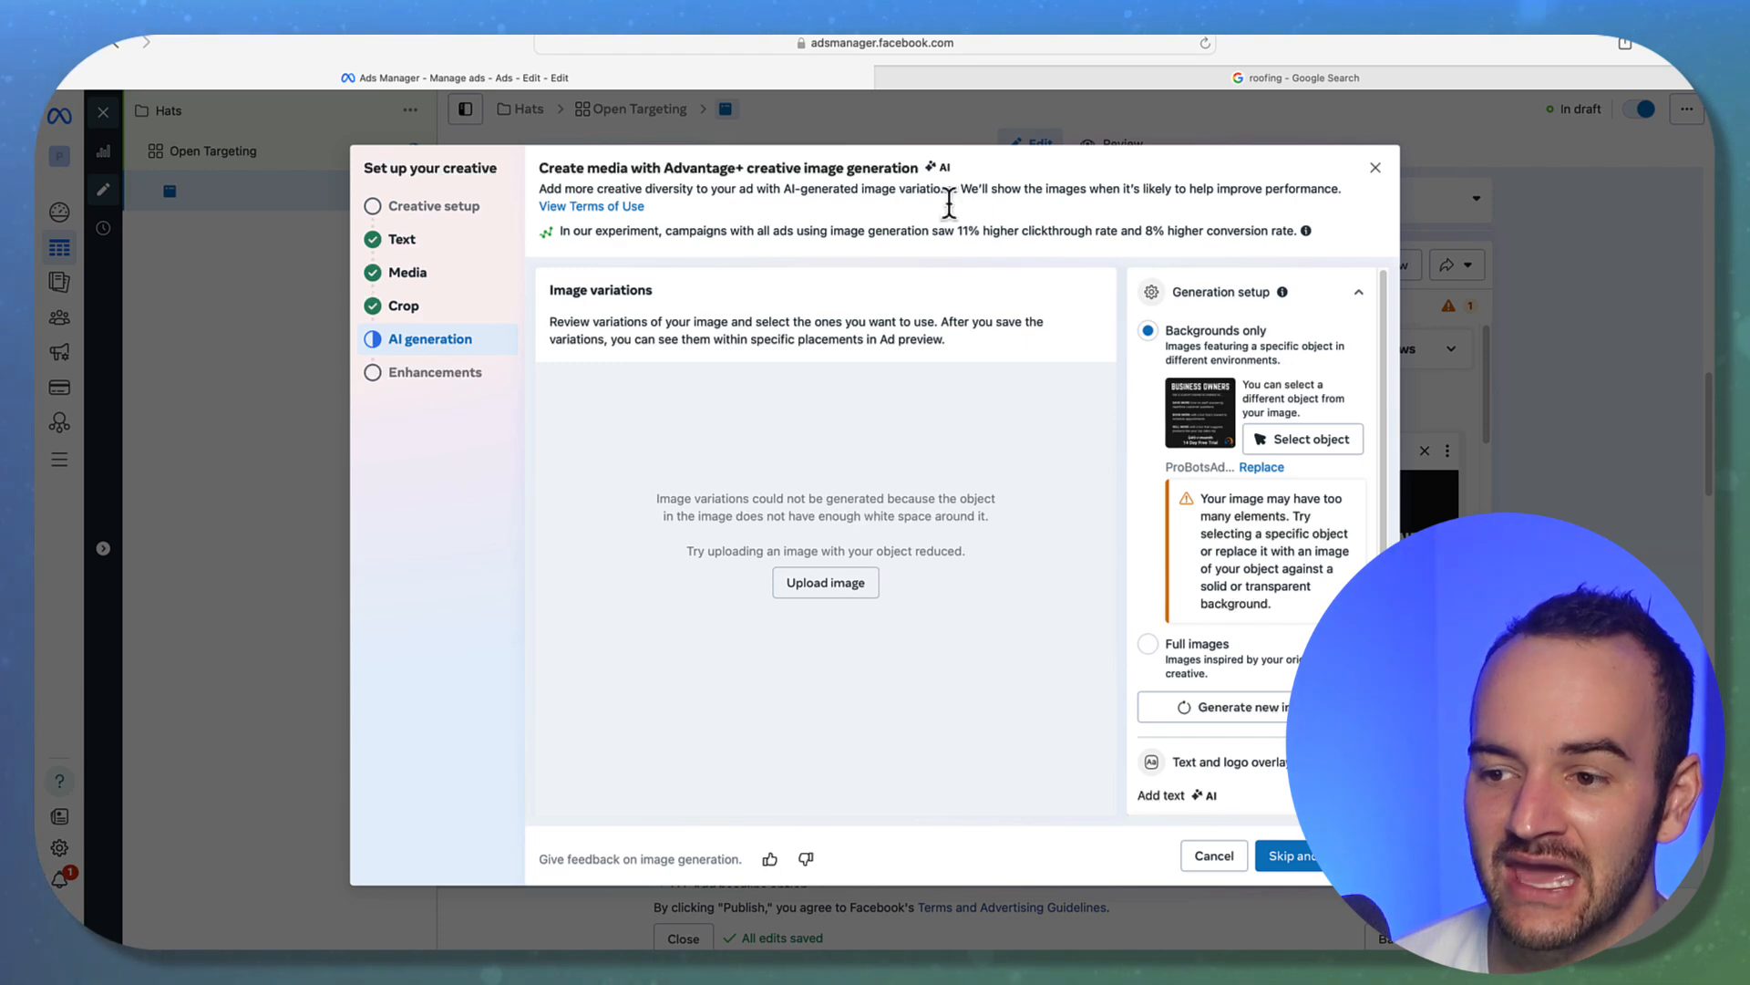
# Skip the AI image generation and review the Enhance CTA option among the creative enhancements.
pyautogui.click(1221, 709)
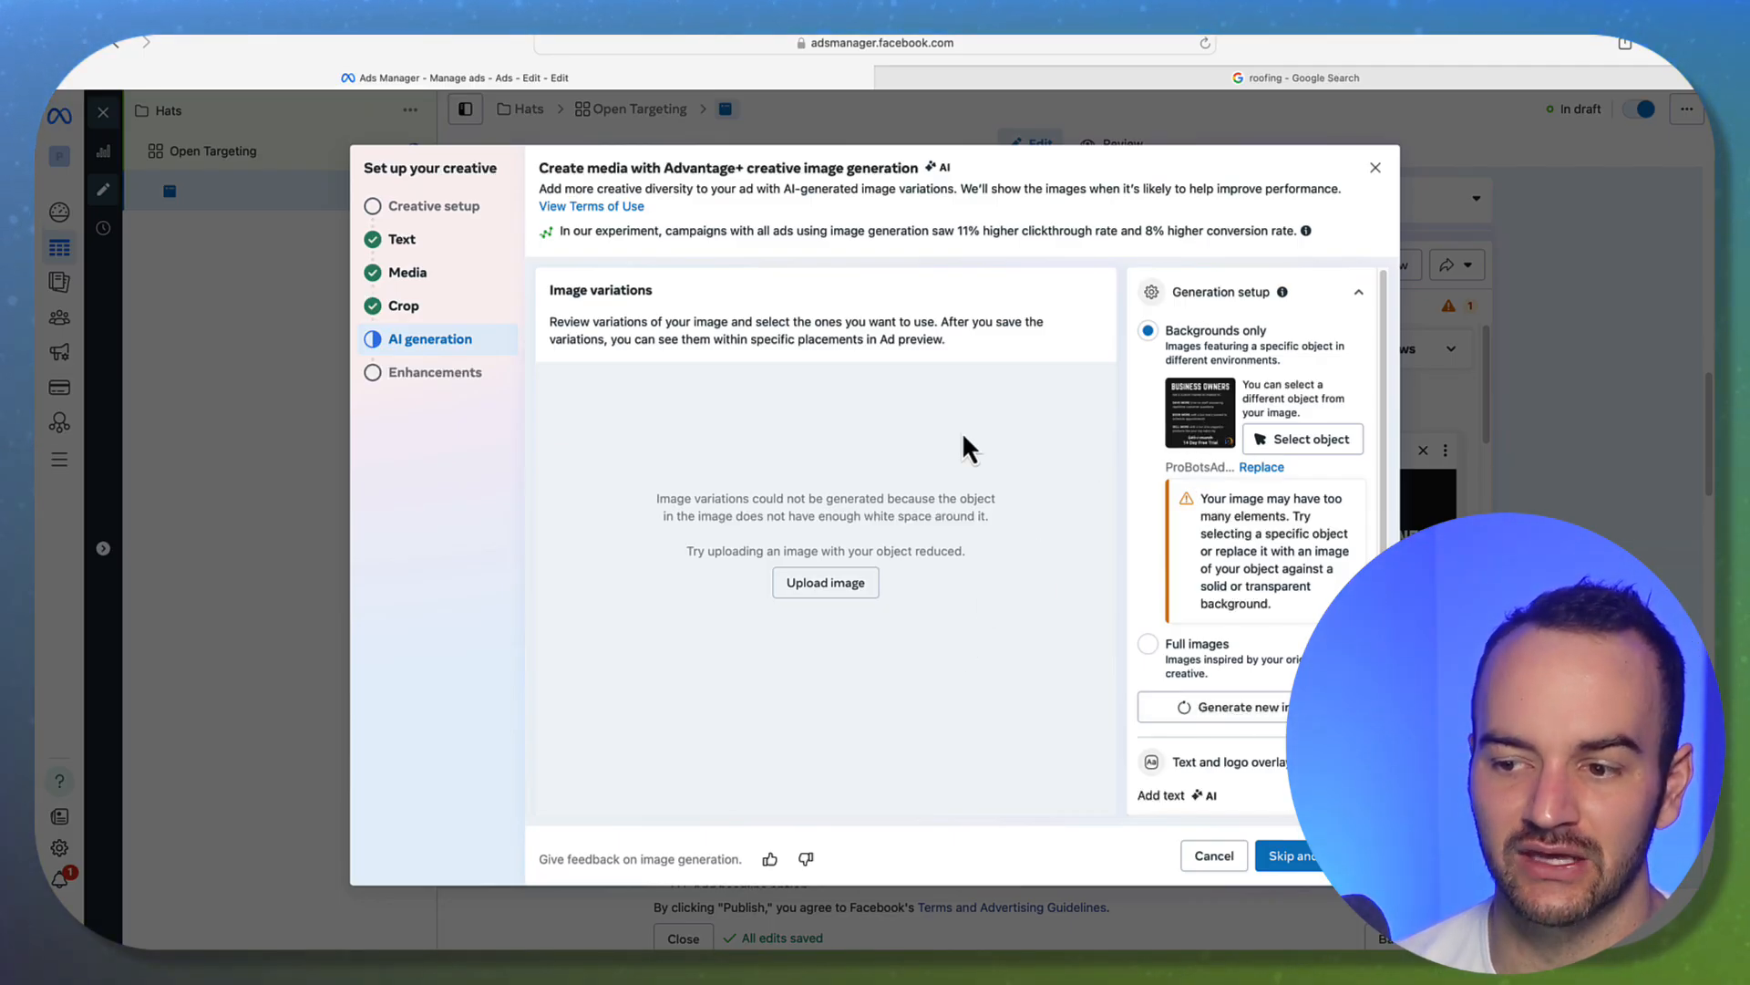
pyautogui.click(1313, 860)
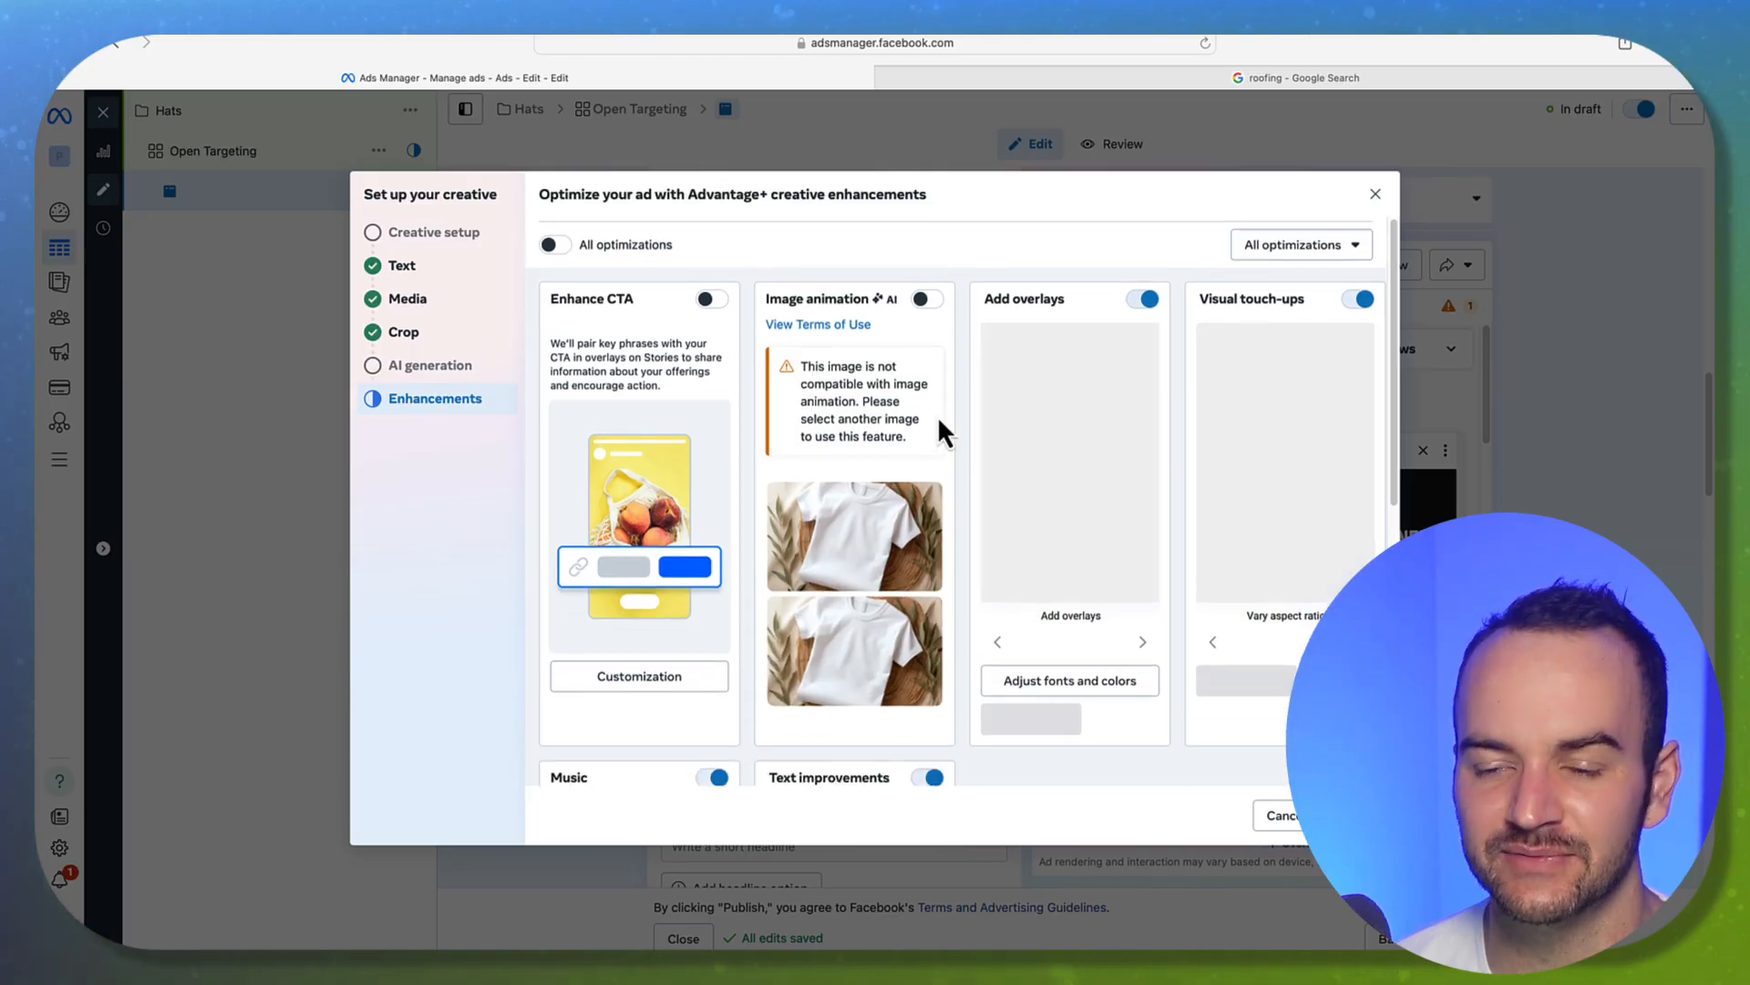
pyautogui.moveTo(637, 349); pyautogui.dragTo(547, 346)
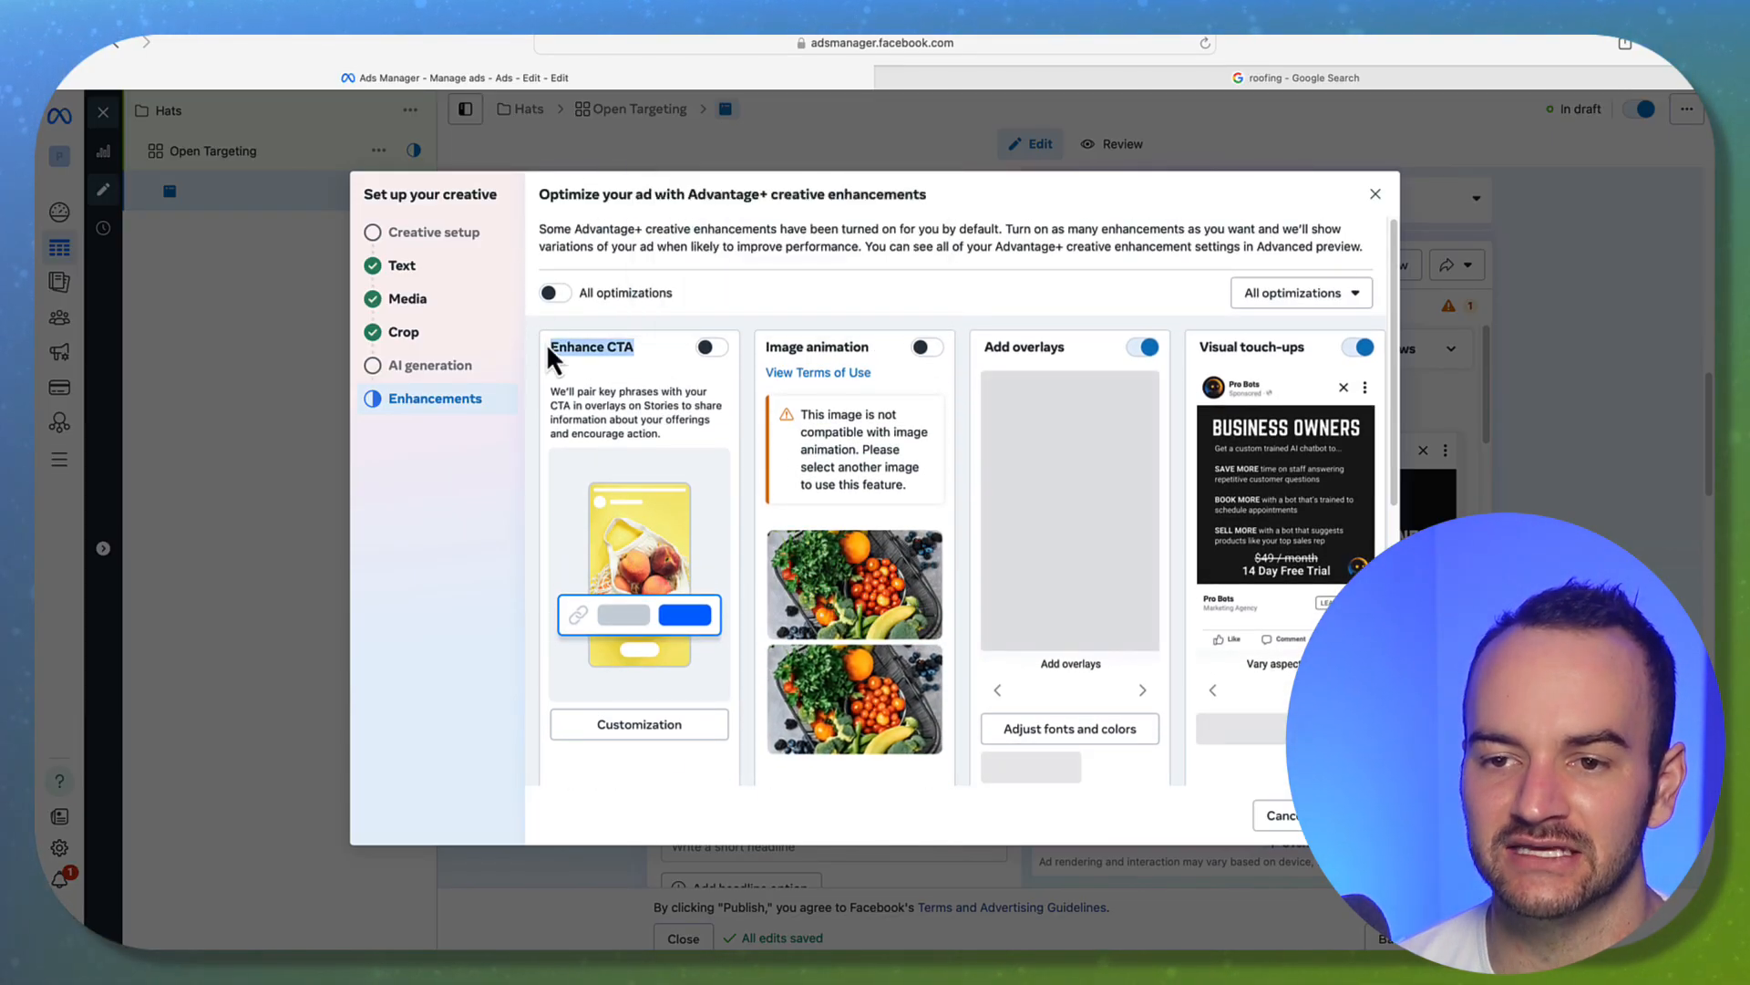
pyautogui.click(667, 383)
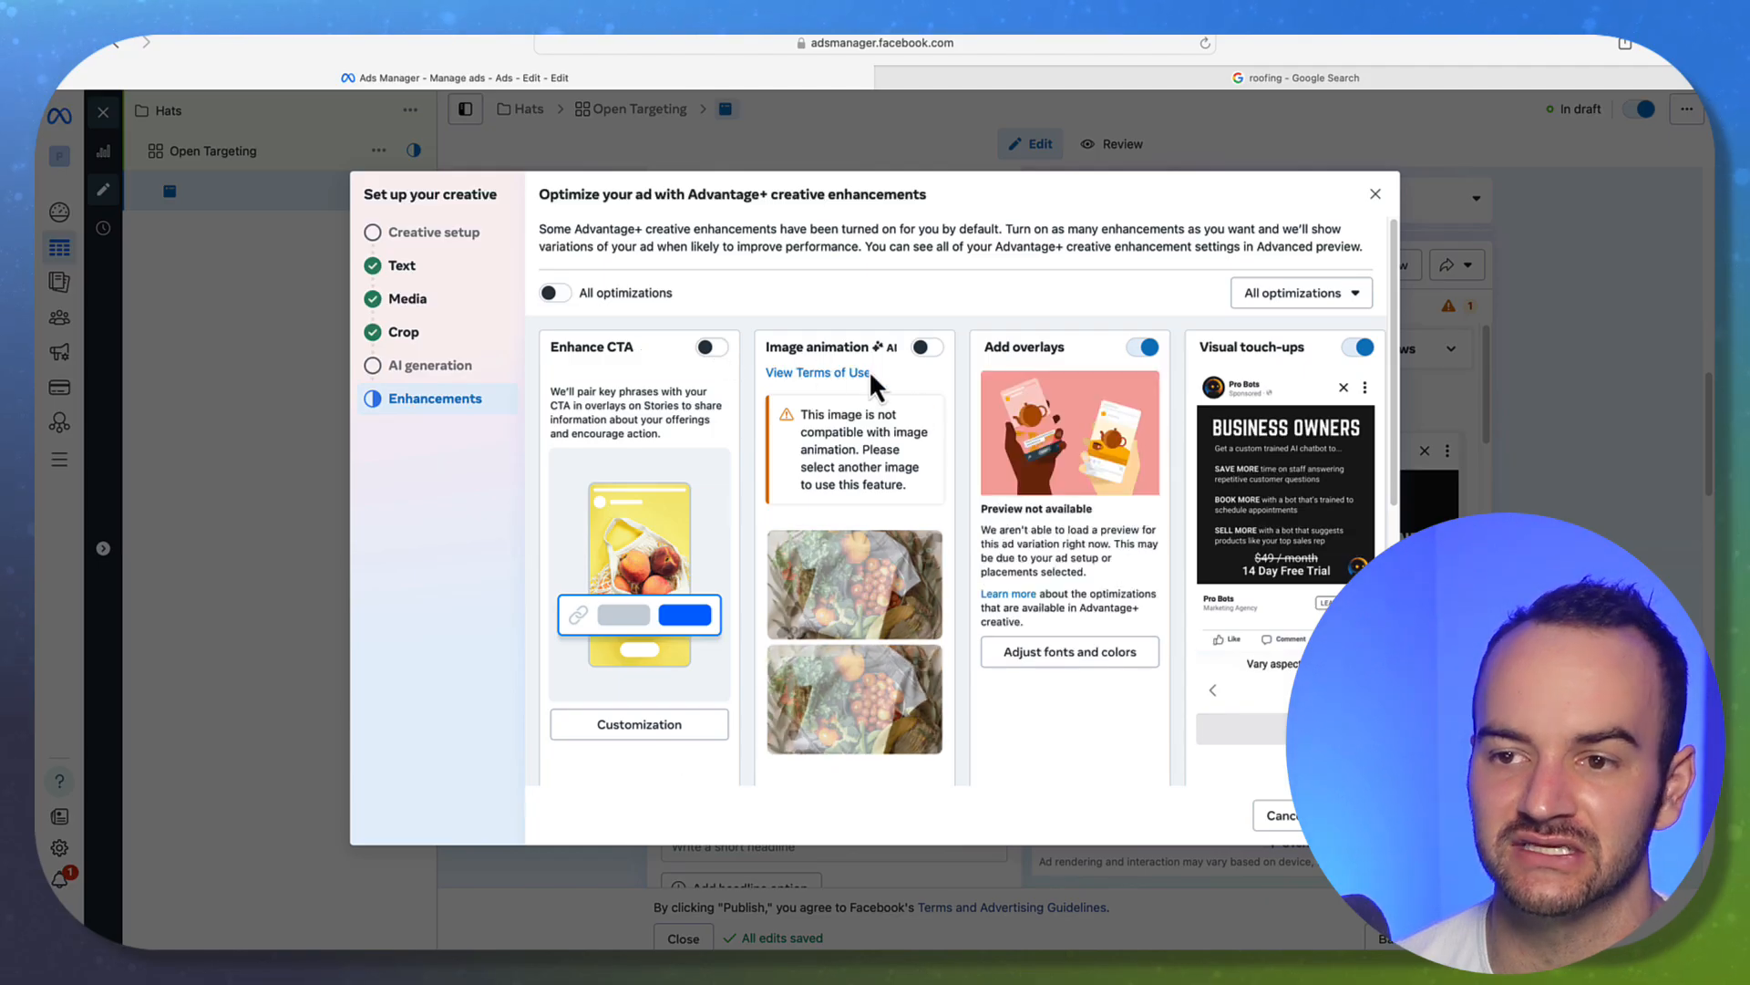
# Turn off the Add overlays and Visual touch-ups enhancements.
pyautogui.click(1150, 352)
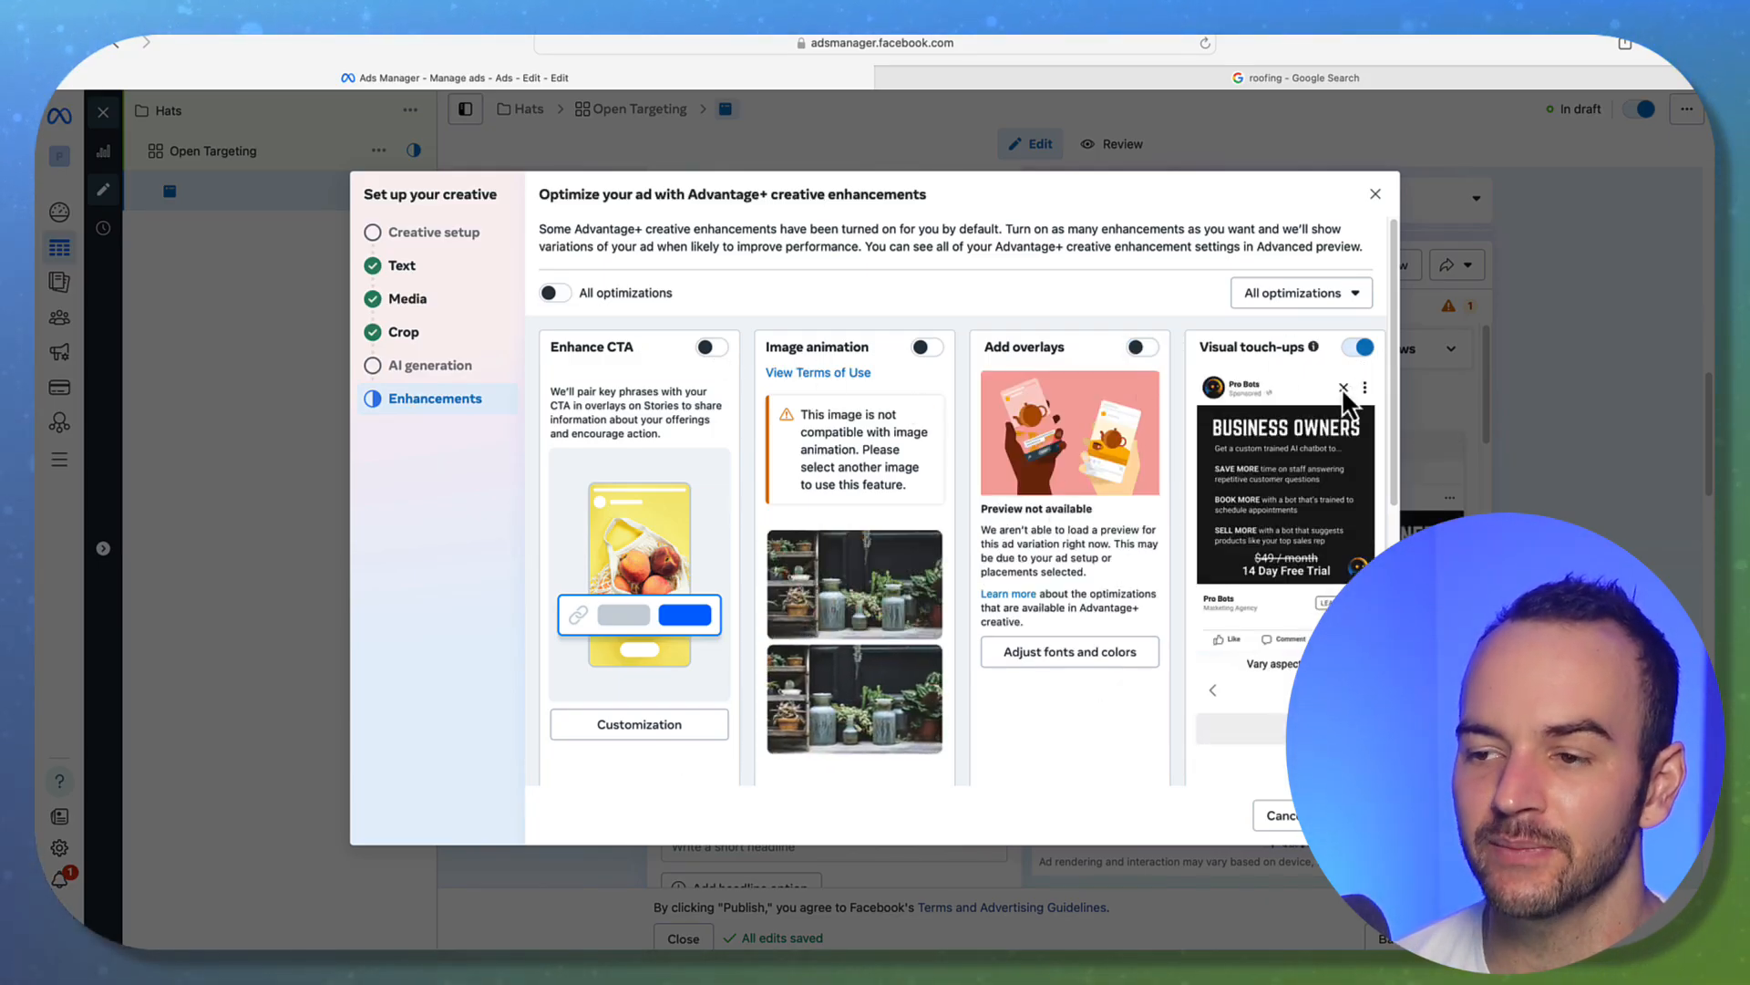
pyautogui.scroll(-1, 1342, 387)
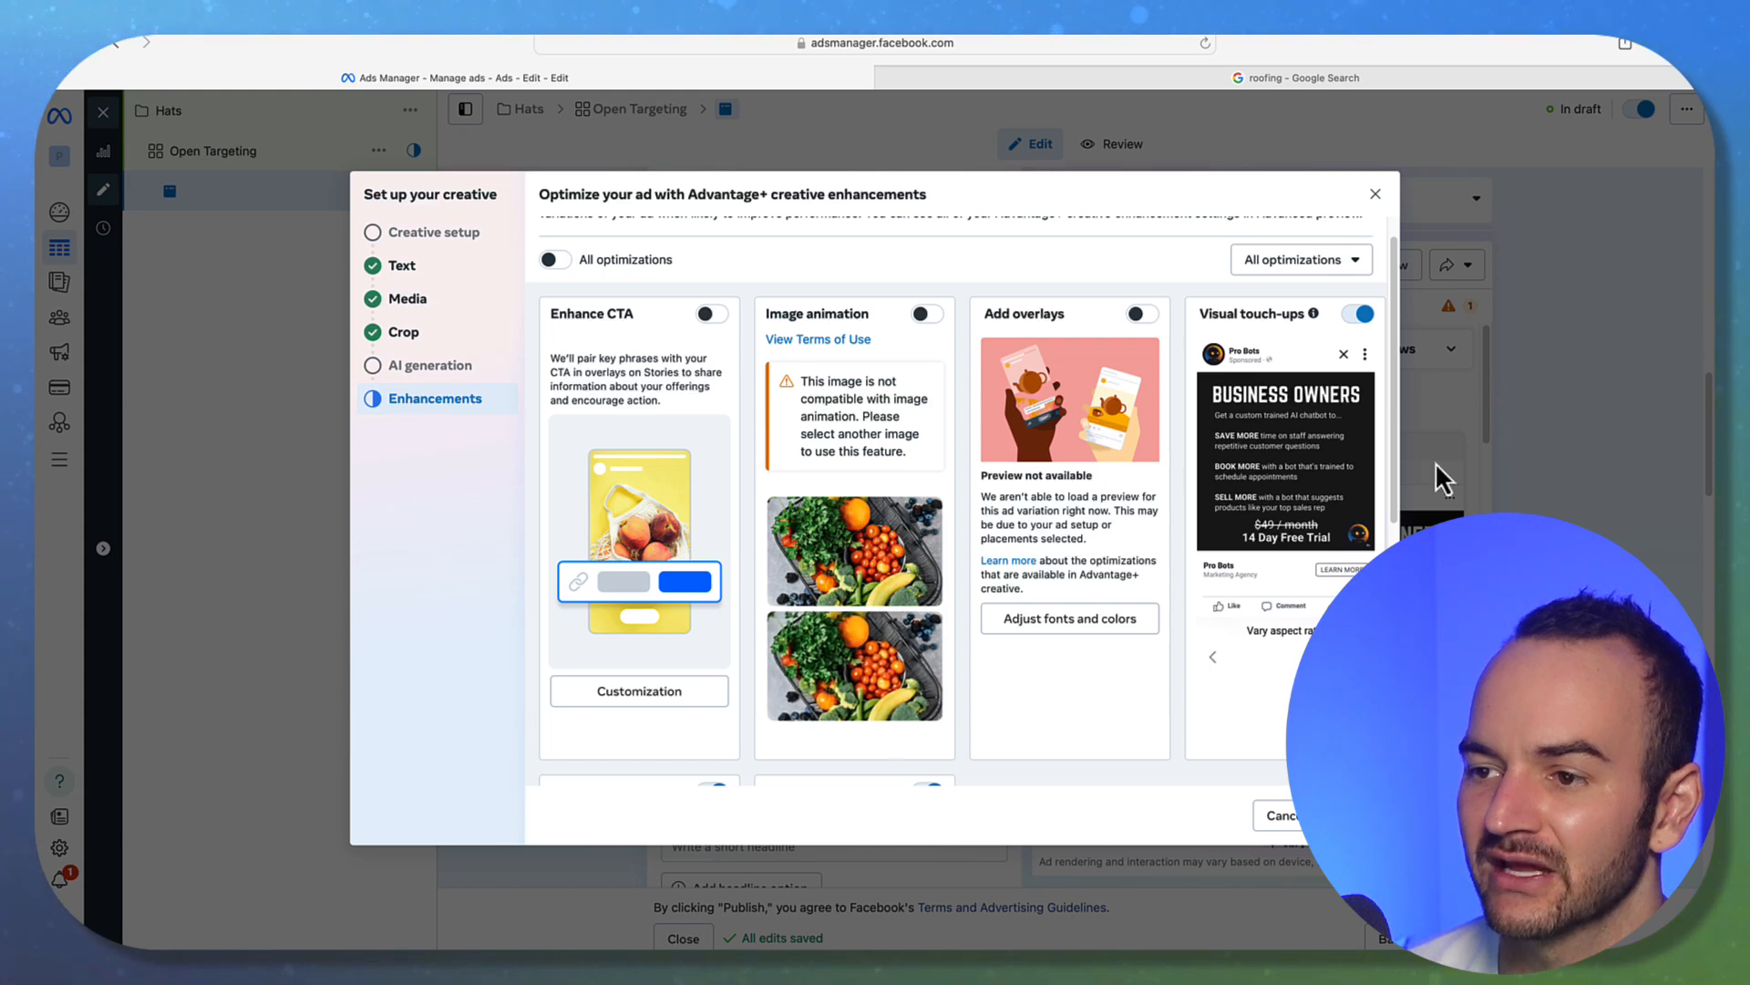
pyautogui.click(1347, 315)
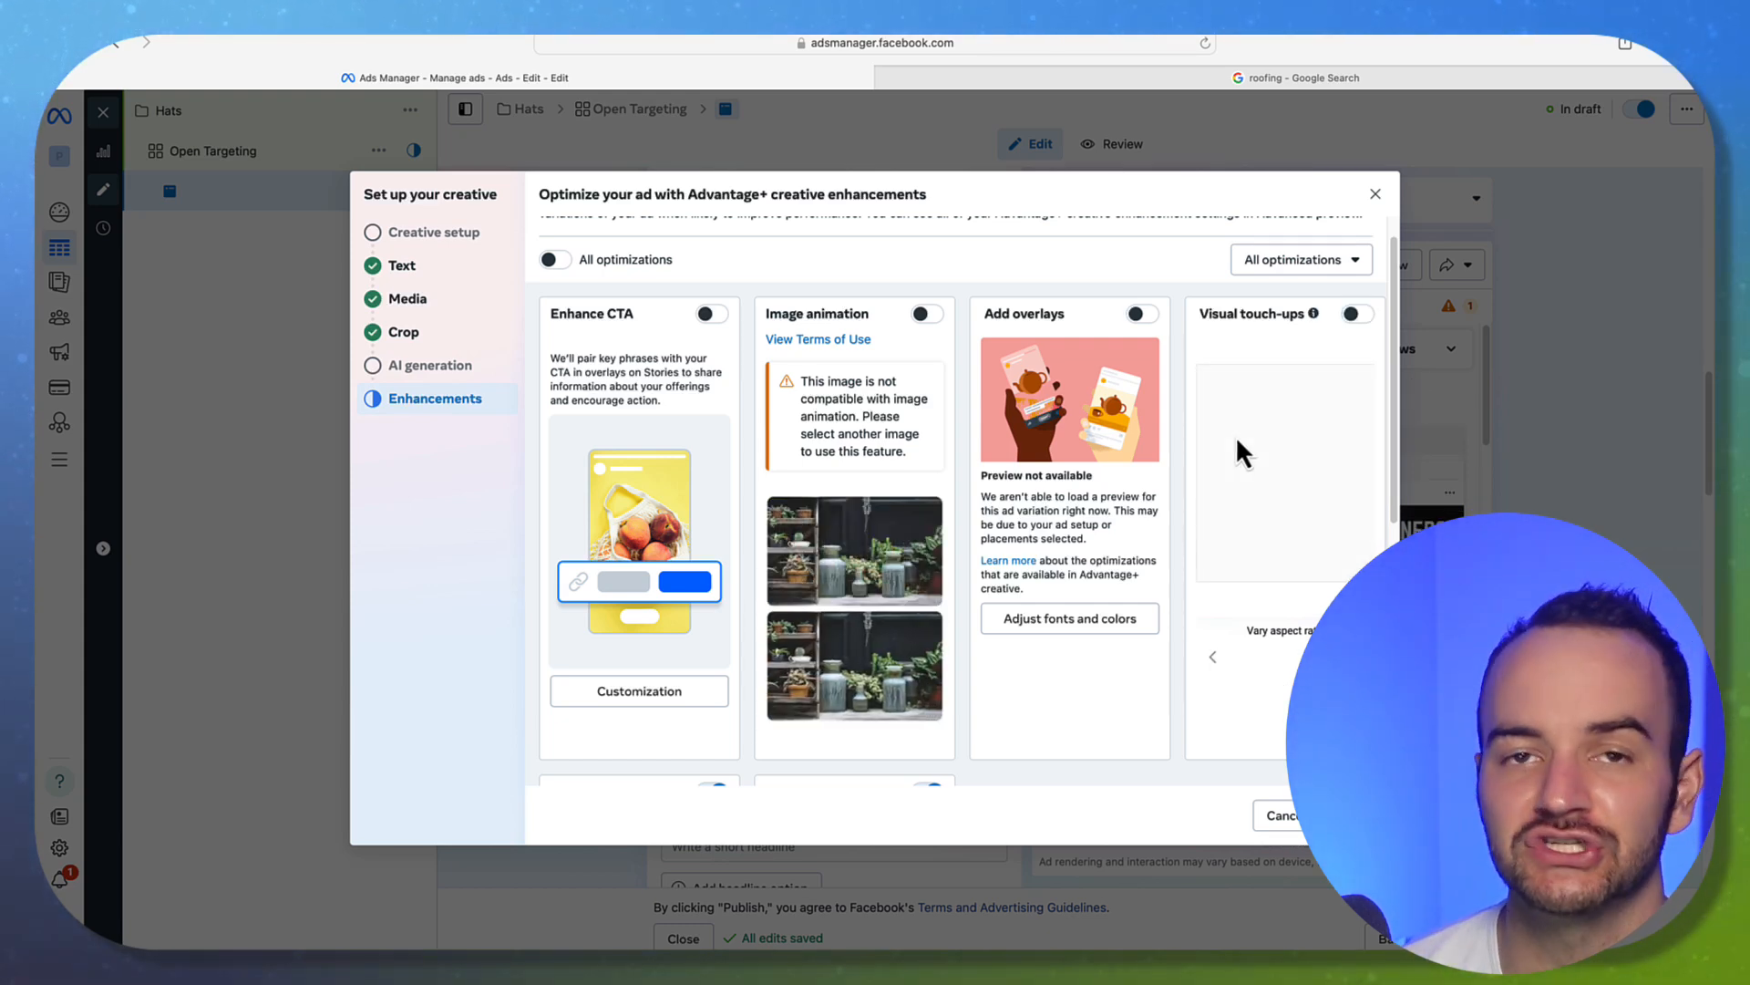
# Preview two of the suggested songs for the ad and turn off the Music and Text improvements enhancements.
pyautogui.scroll(-4, 1233, 436)
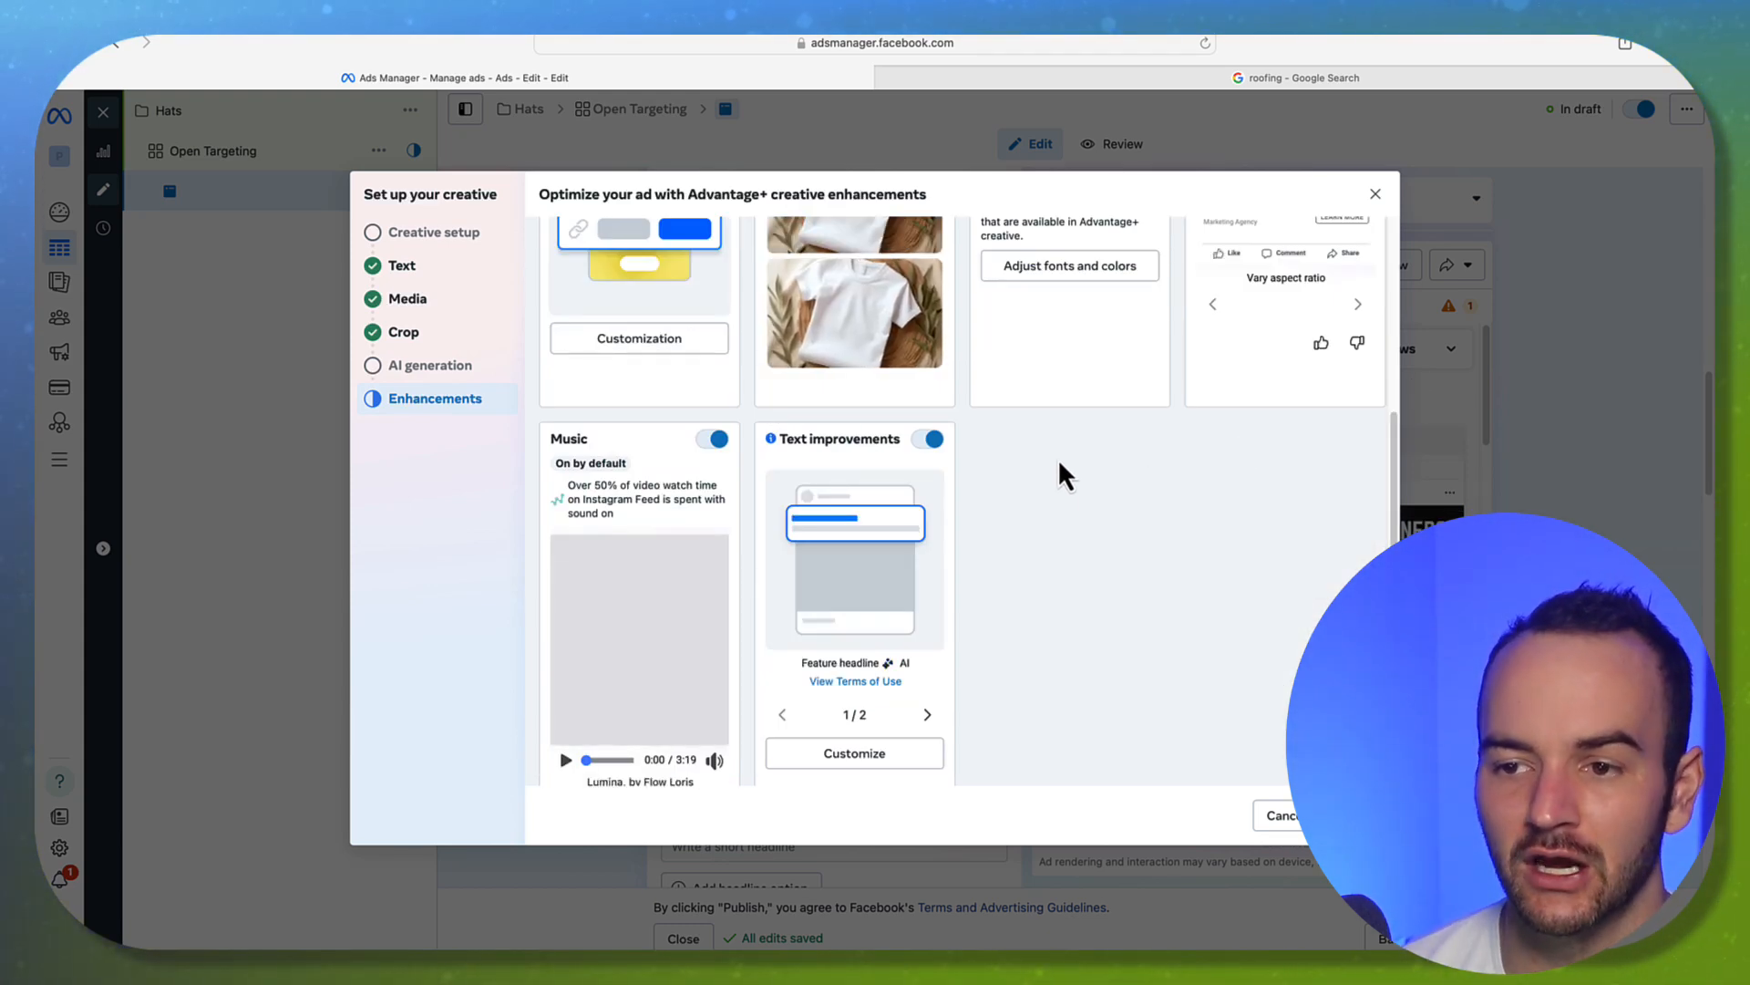
pyautogui.scroll(-2, 682, 454)
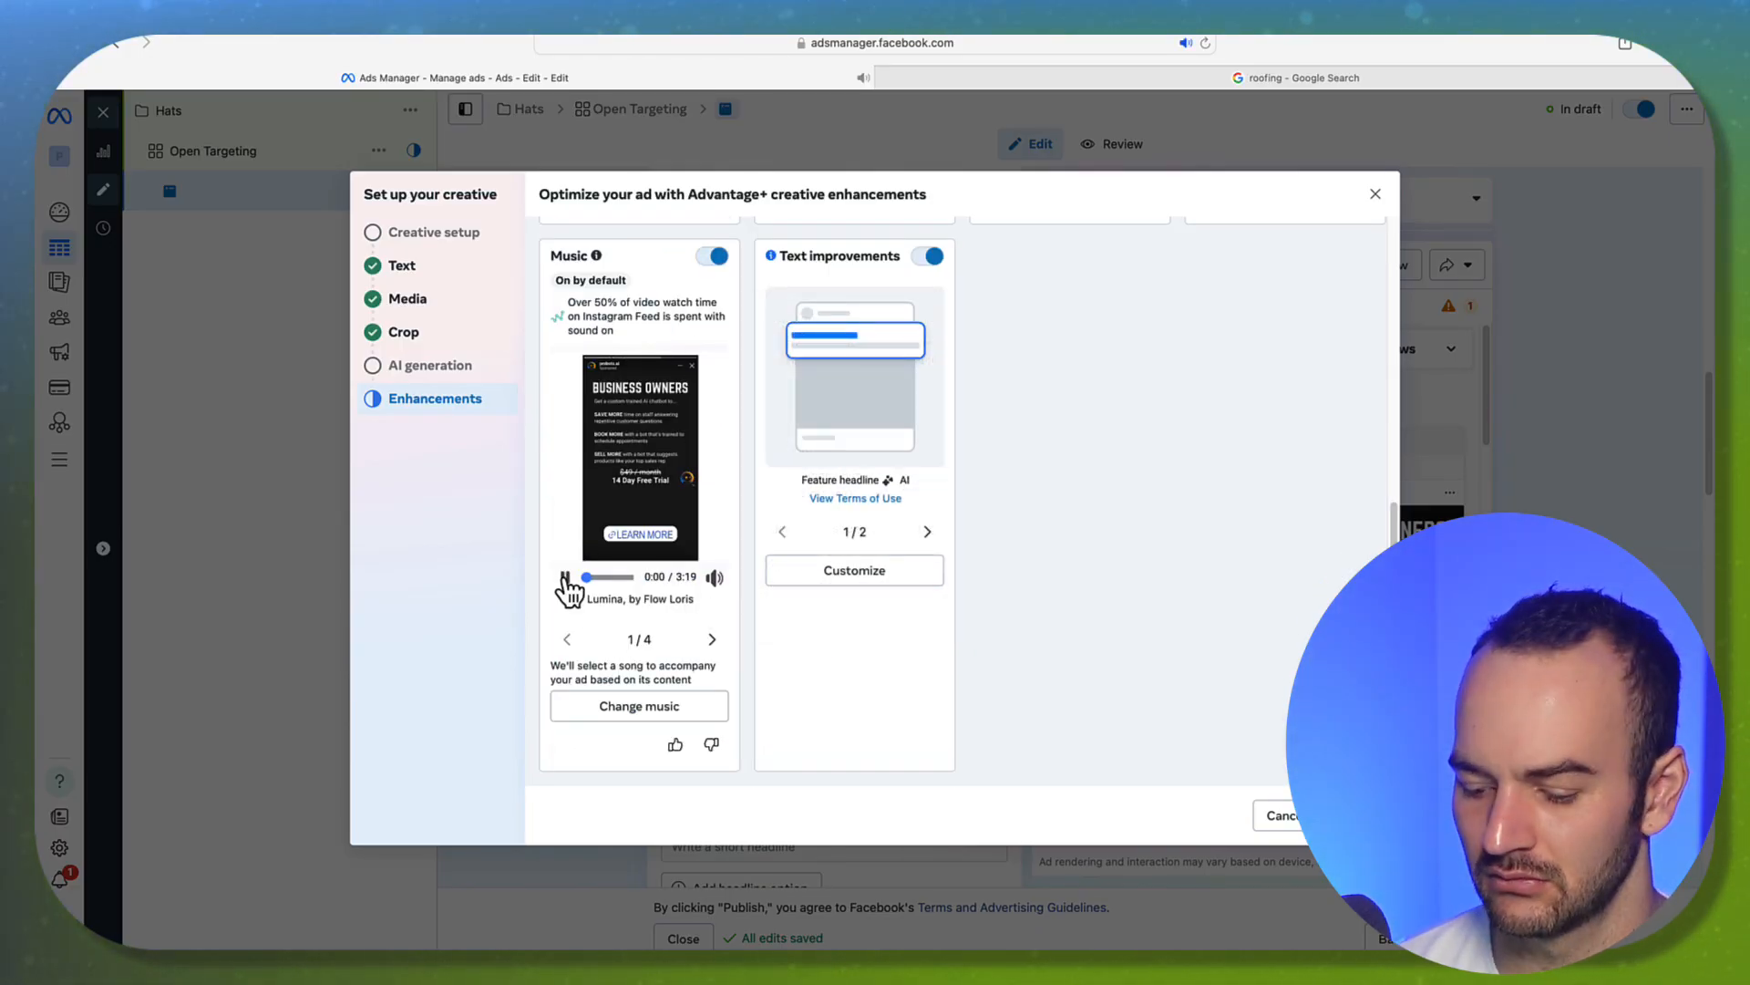
pyautogui.press('XF86AudioRaiseVolume')
pyautogui.press('XF86AudioRaiseVolume')
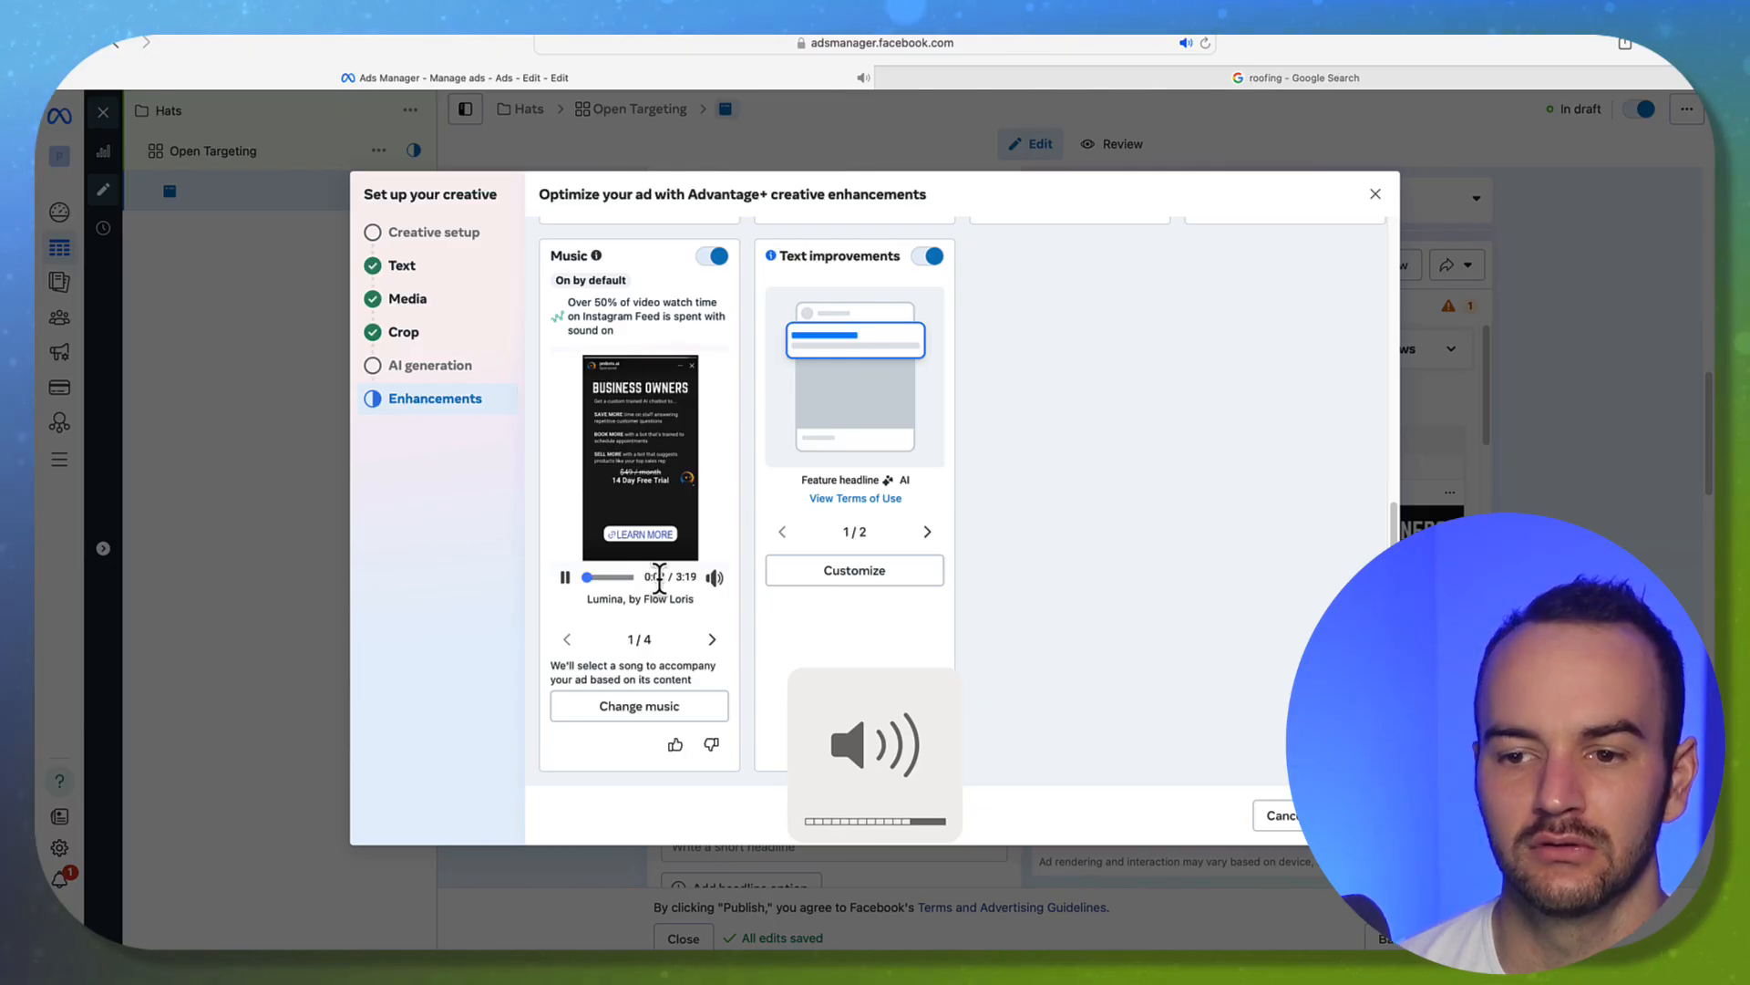
pyautogui.click(712, 639)
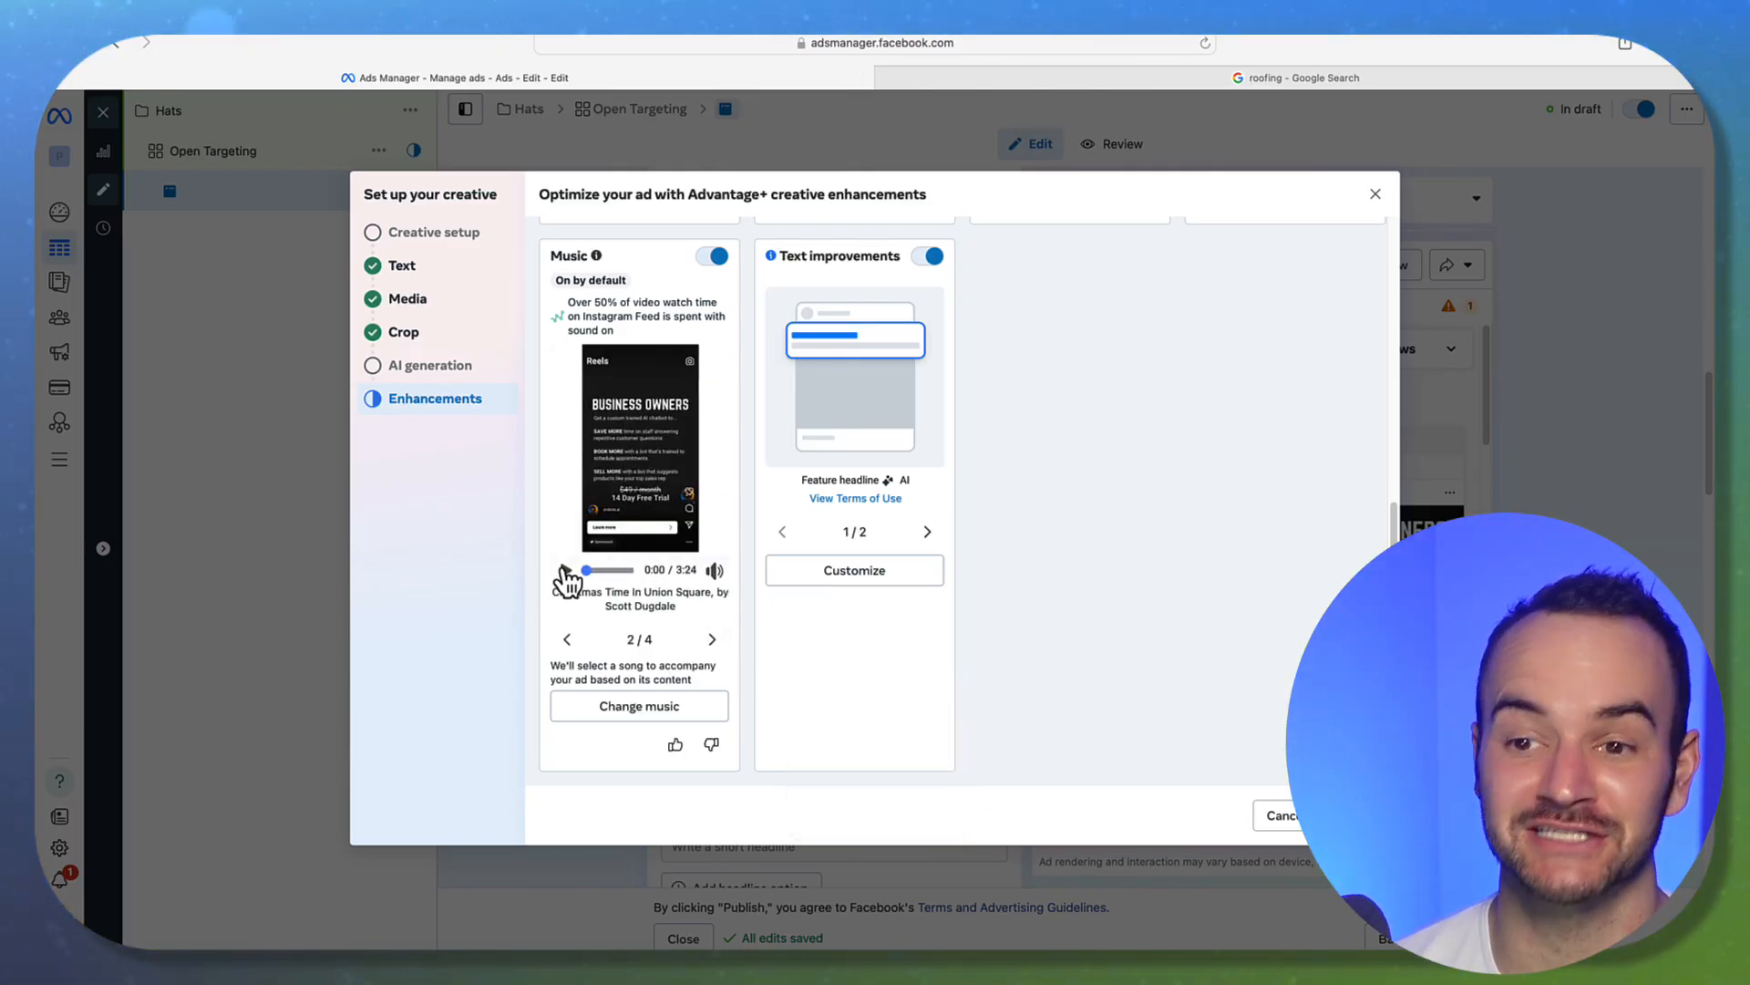
pyautogui.click(565, 573)
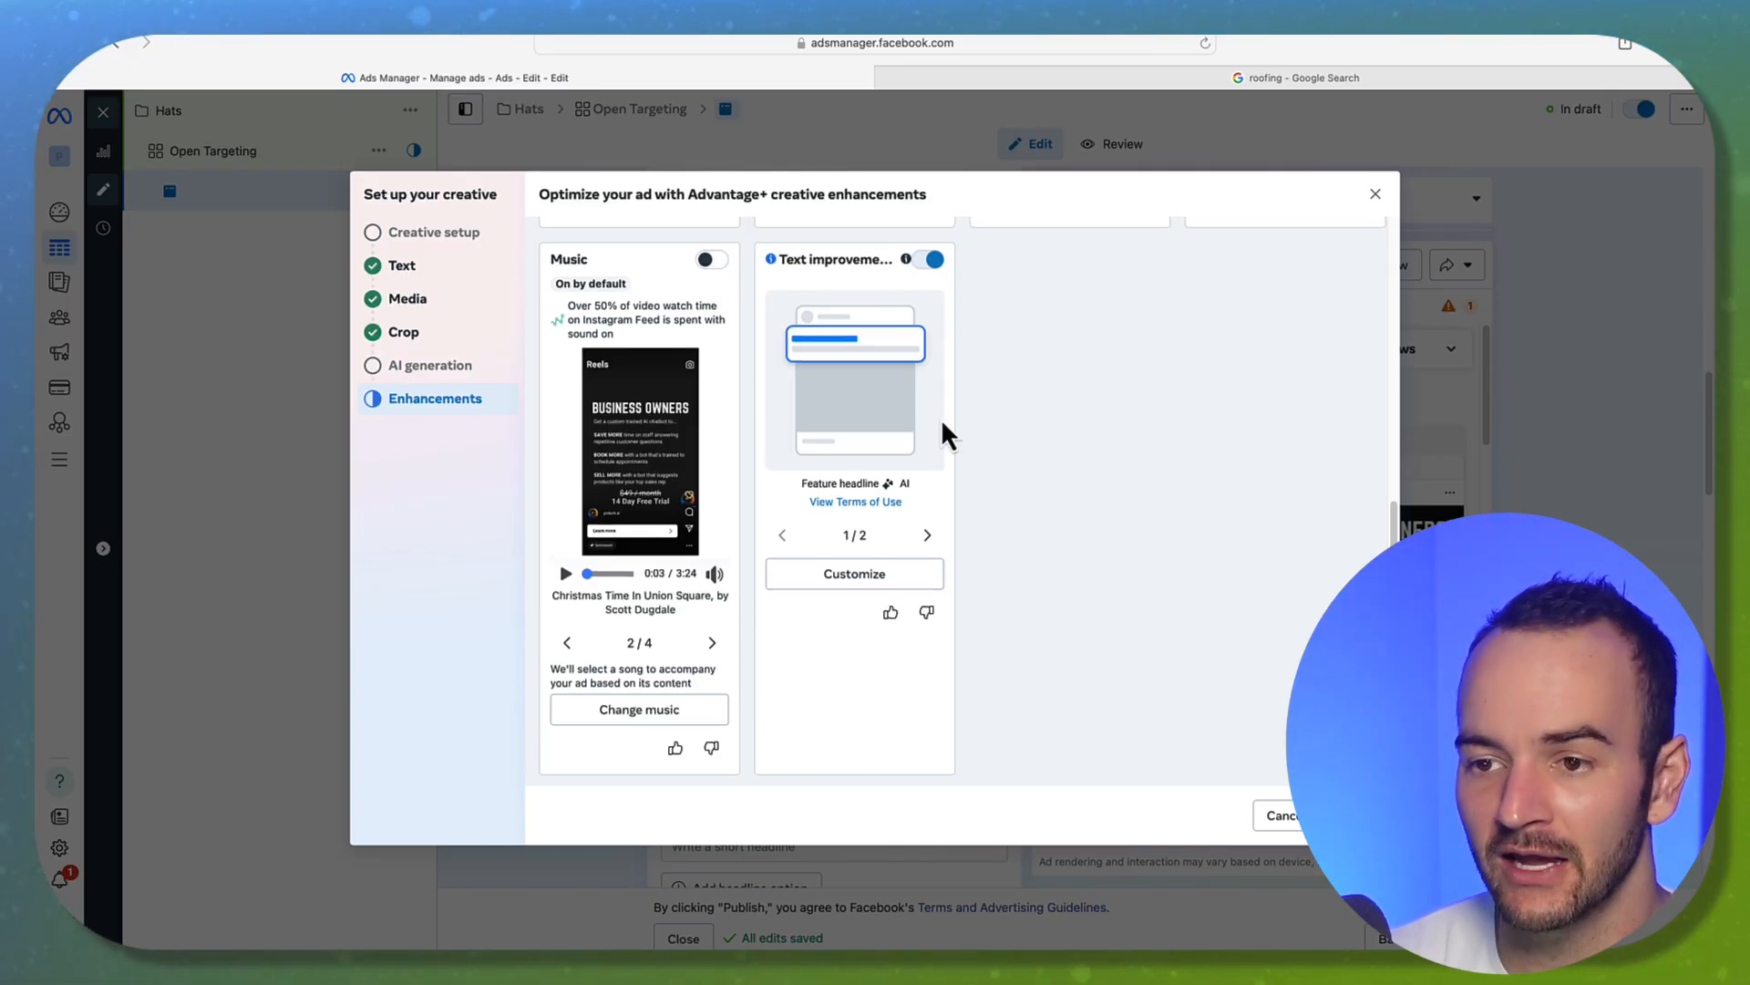
pyautogui.click(928, 262)
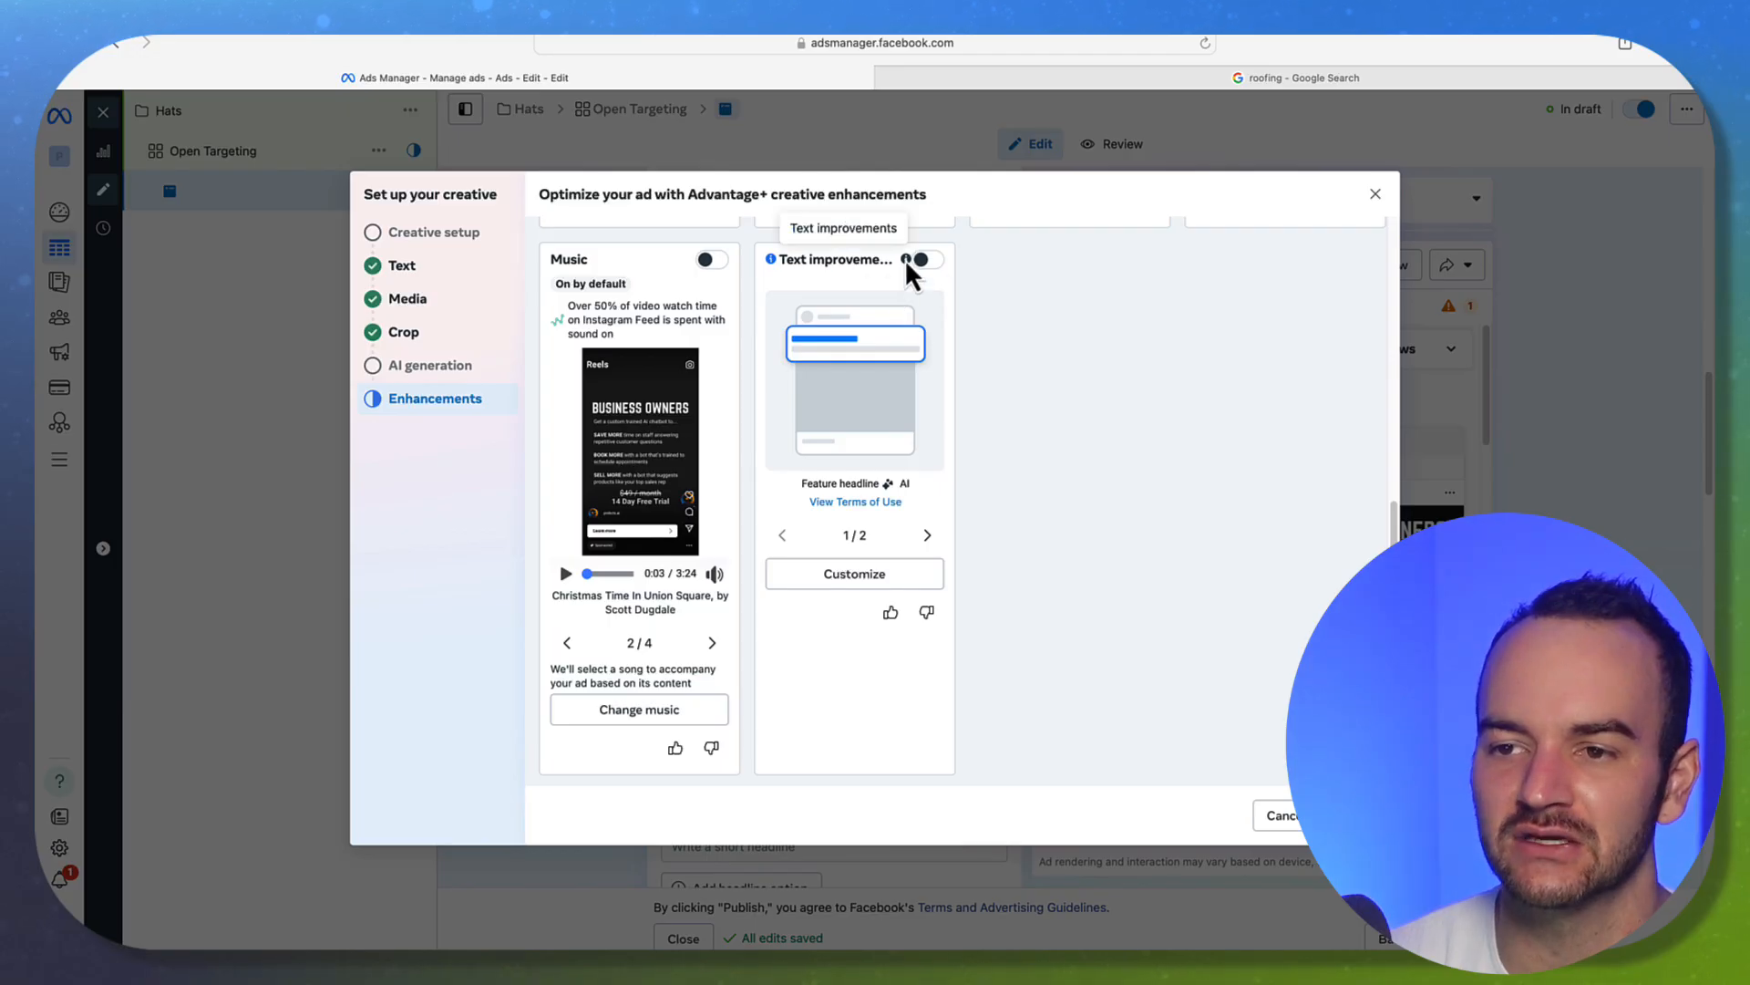
# Turn on the Image animation enhancement and read the image compatibility notice on its card.
pyautogui.scroll(5, 1008, 441)
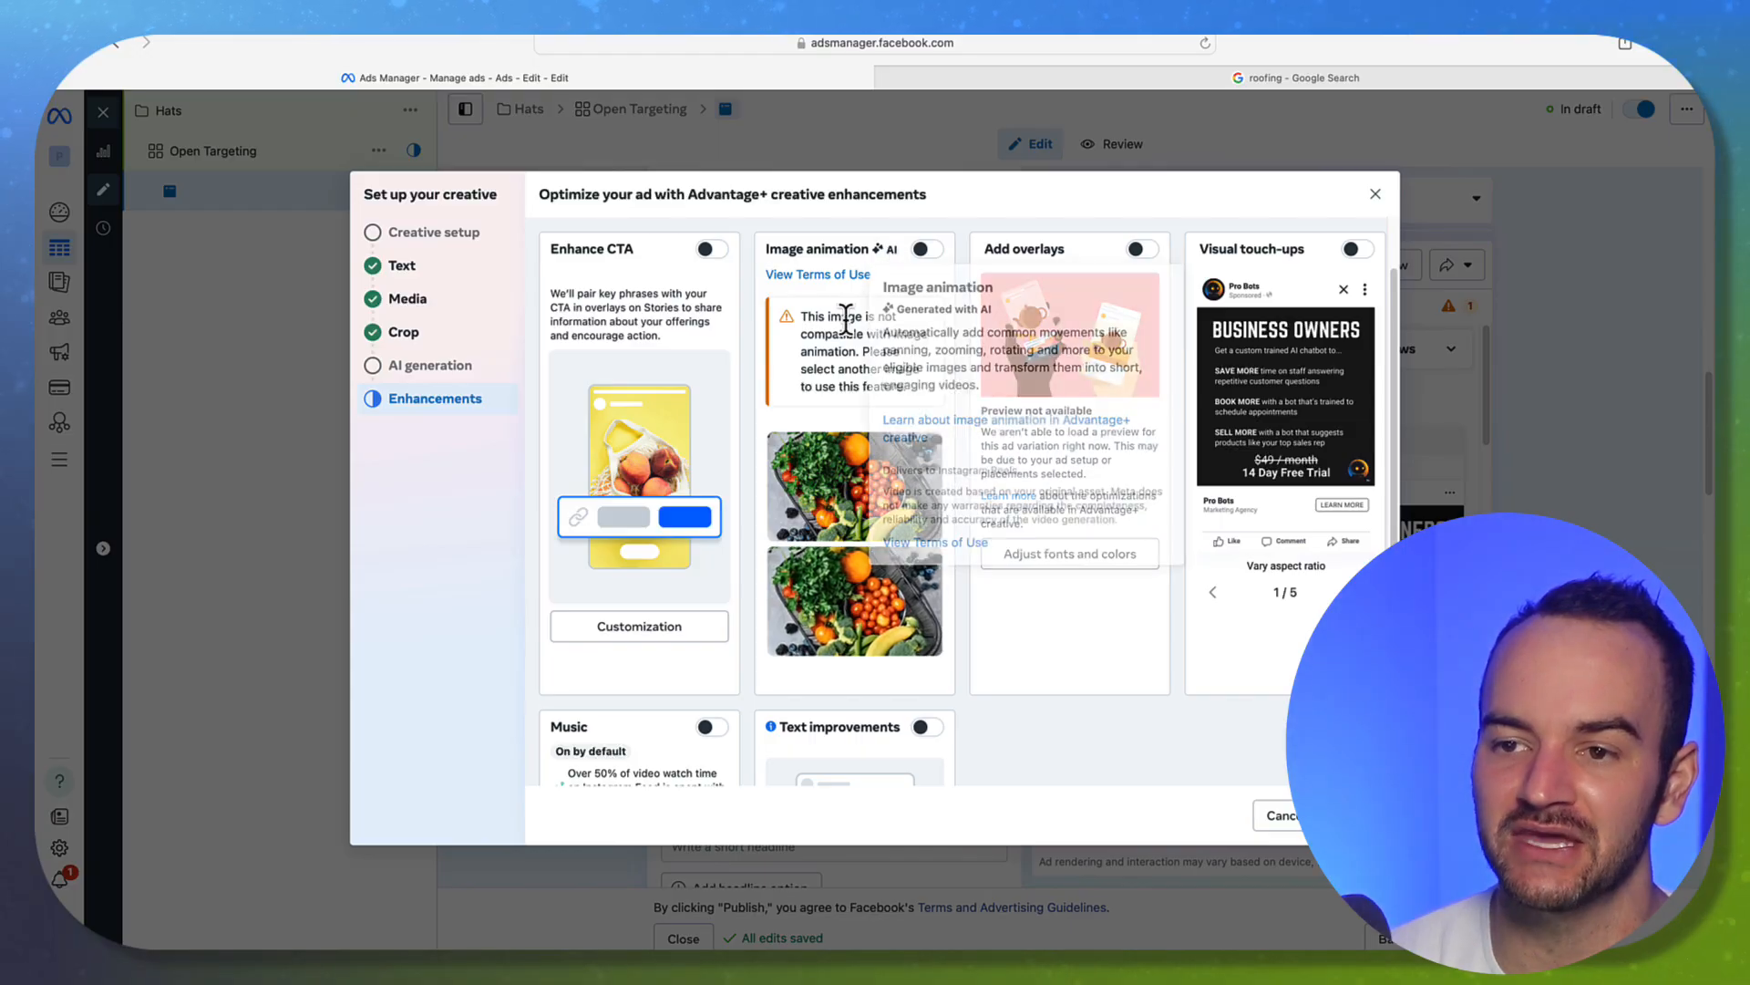
pyautogui.moveTo(800, 315); pyautogui.dragTo(907, 412)
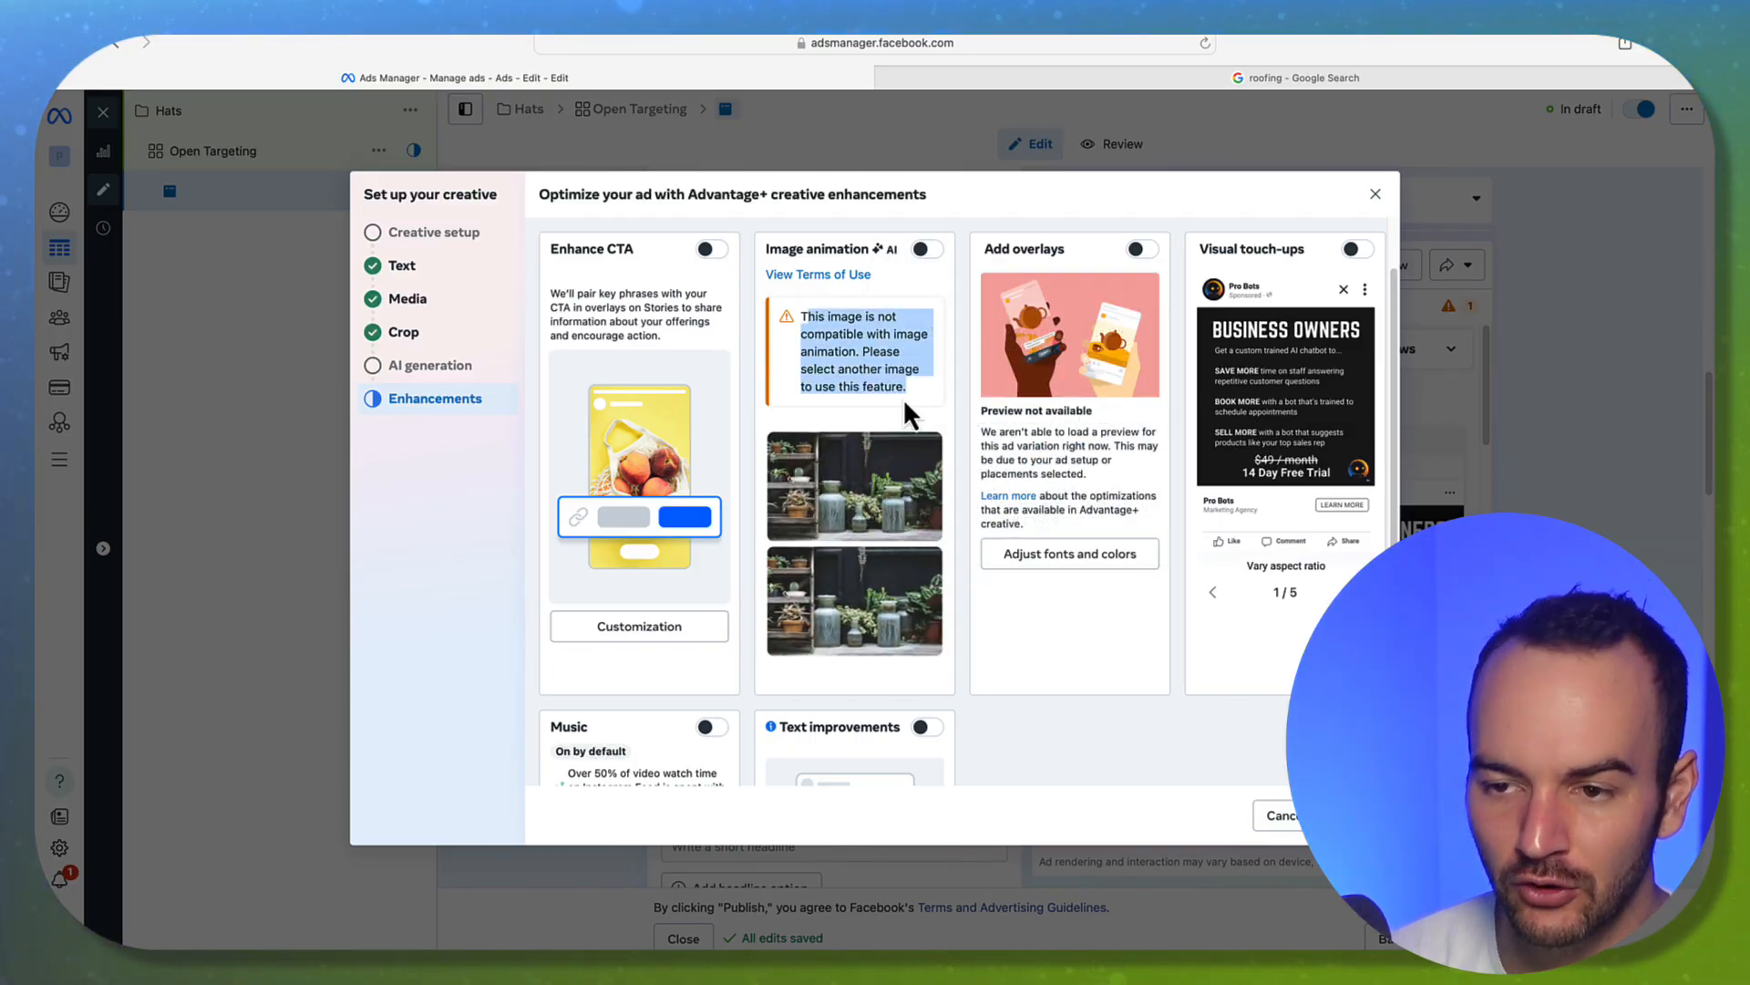
pyautogui.click(901, 412)
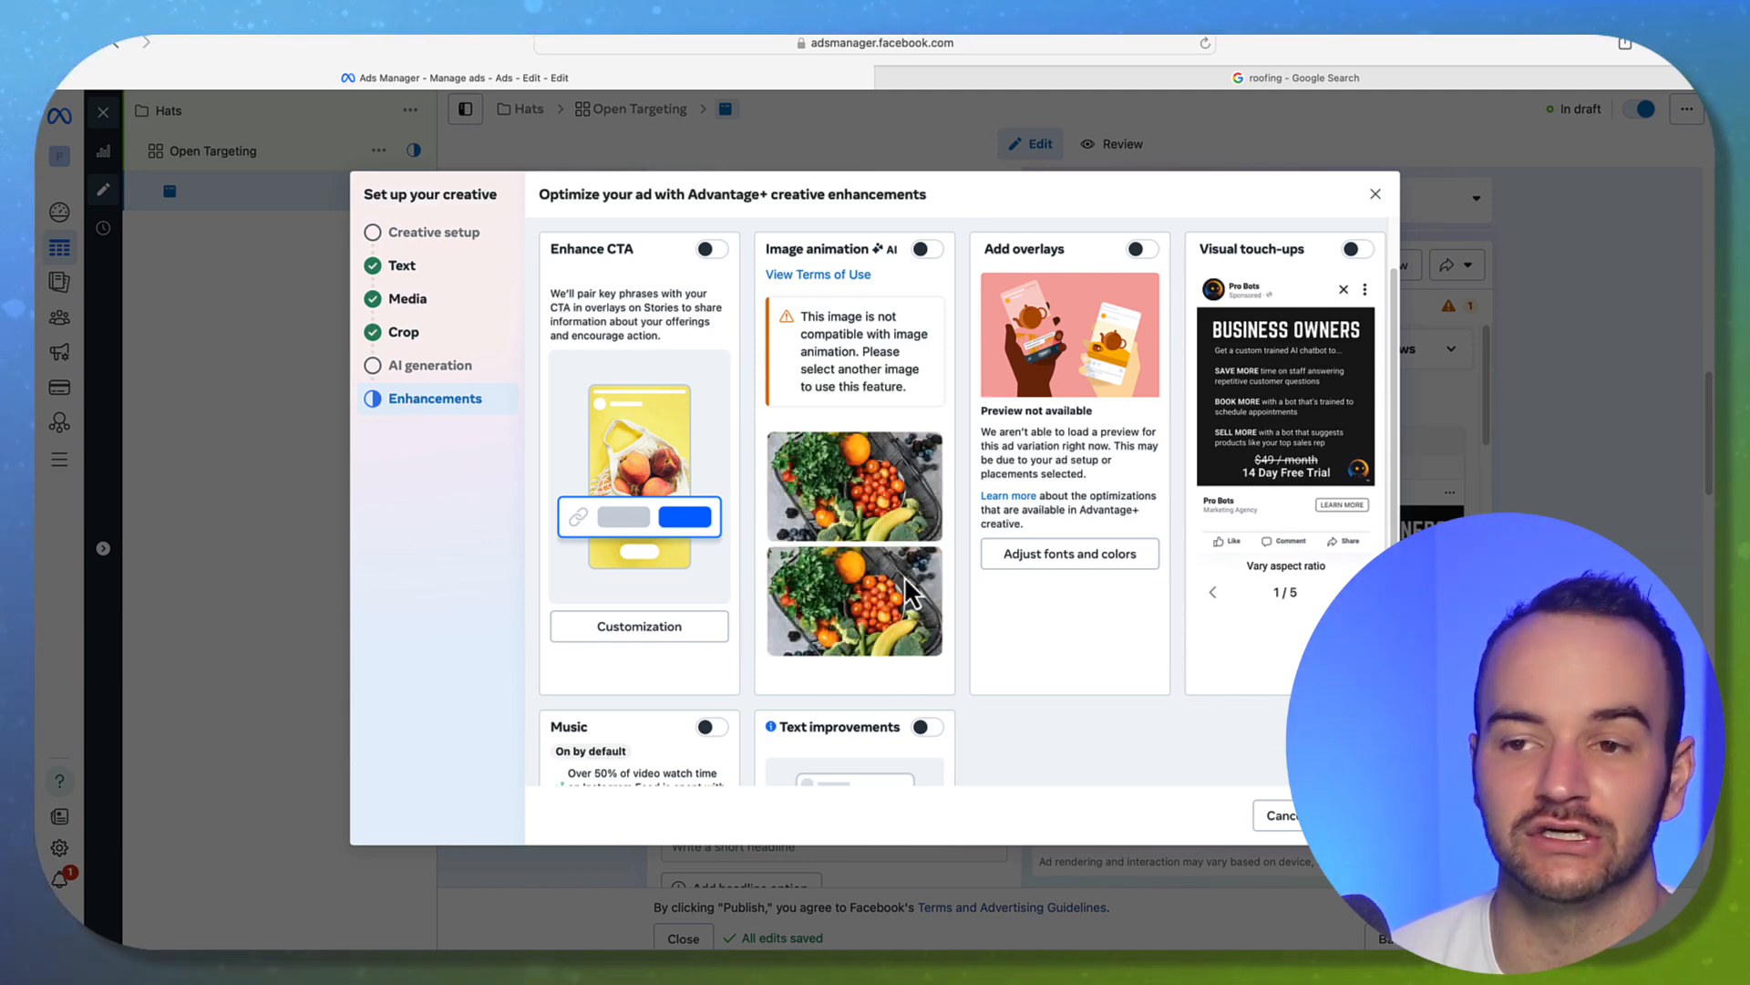
pyautogui.click(928, 251)
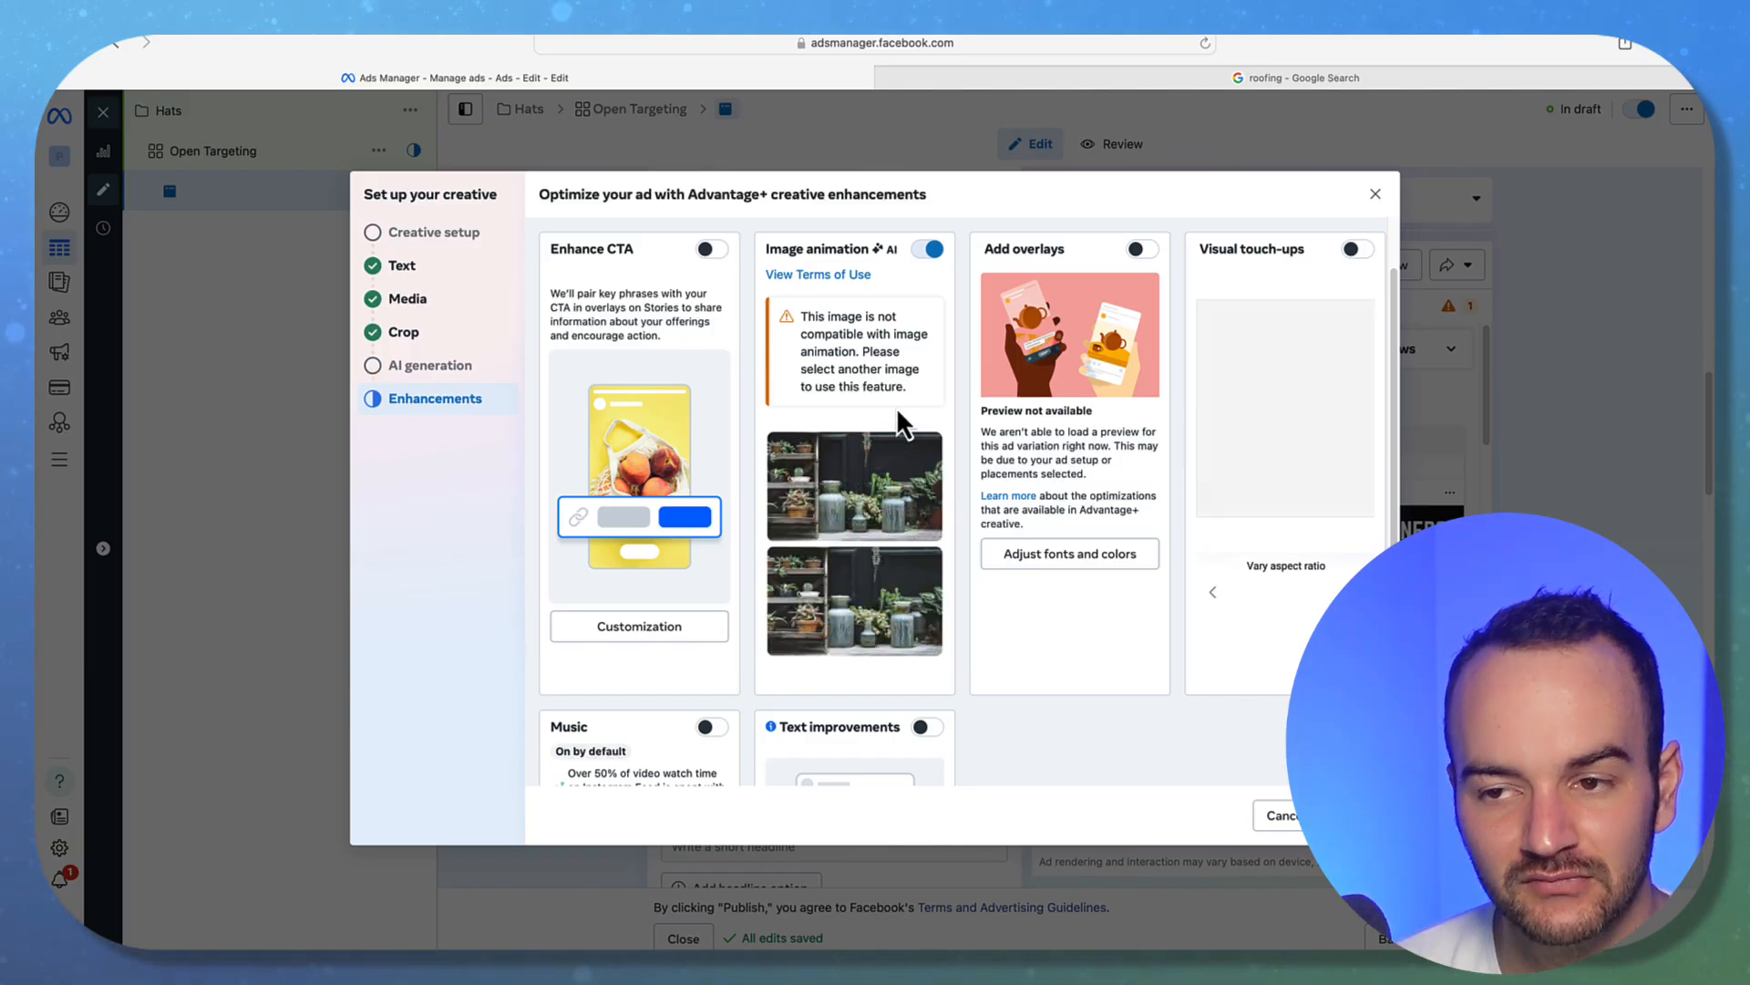
pyautogui.moveTo(910, 390); pyautogui.dragTo(785, 315)
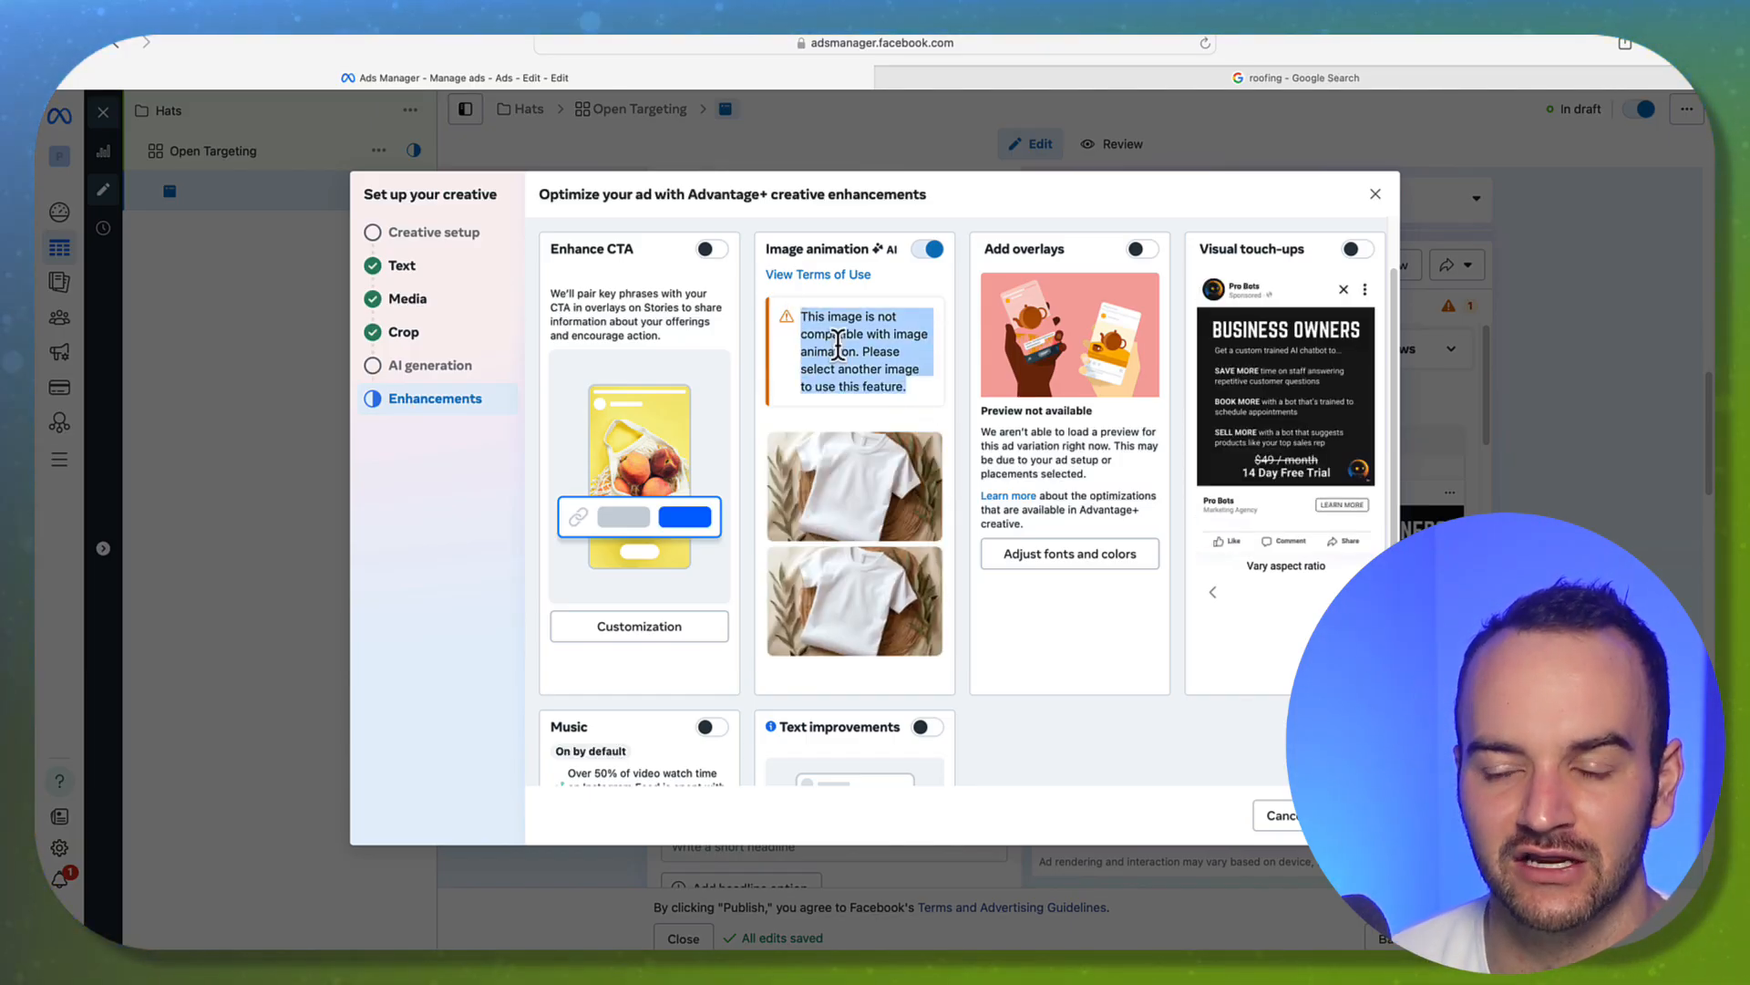
pyautogui.click(835, 328)
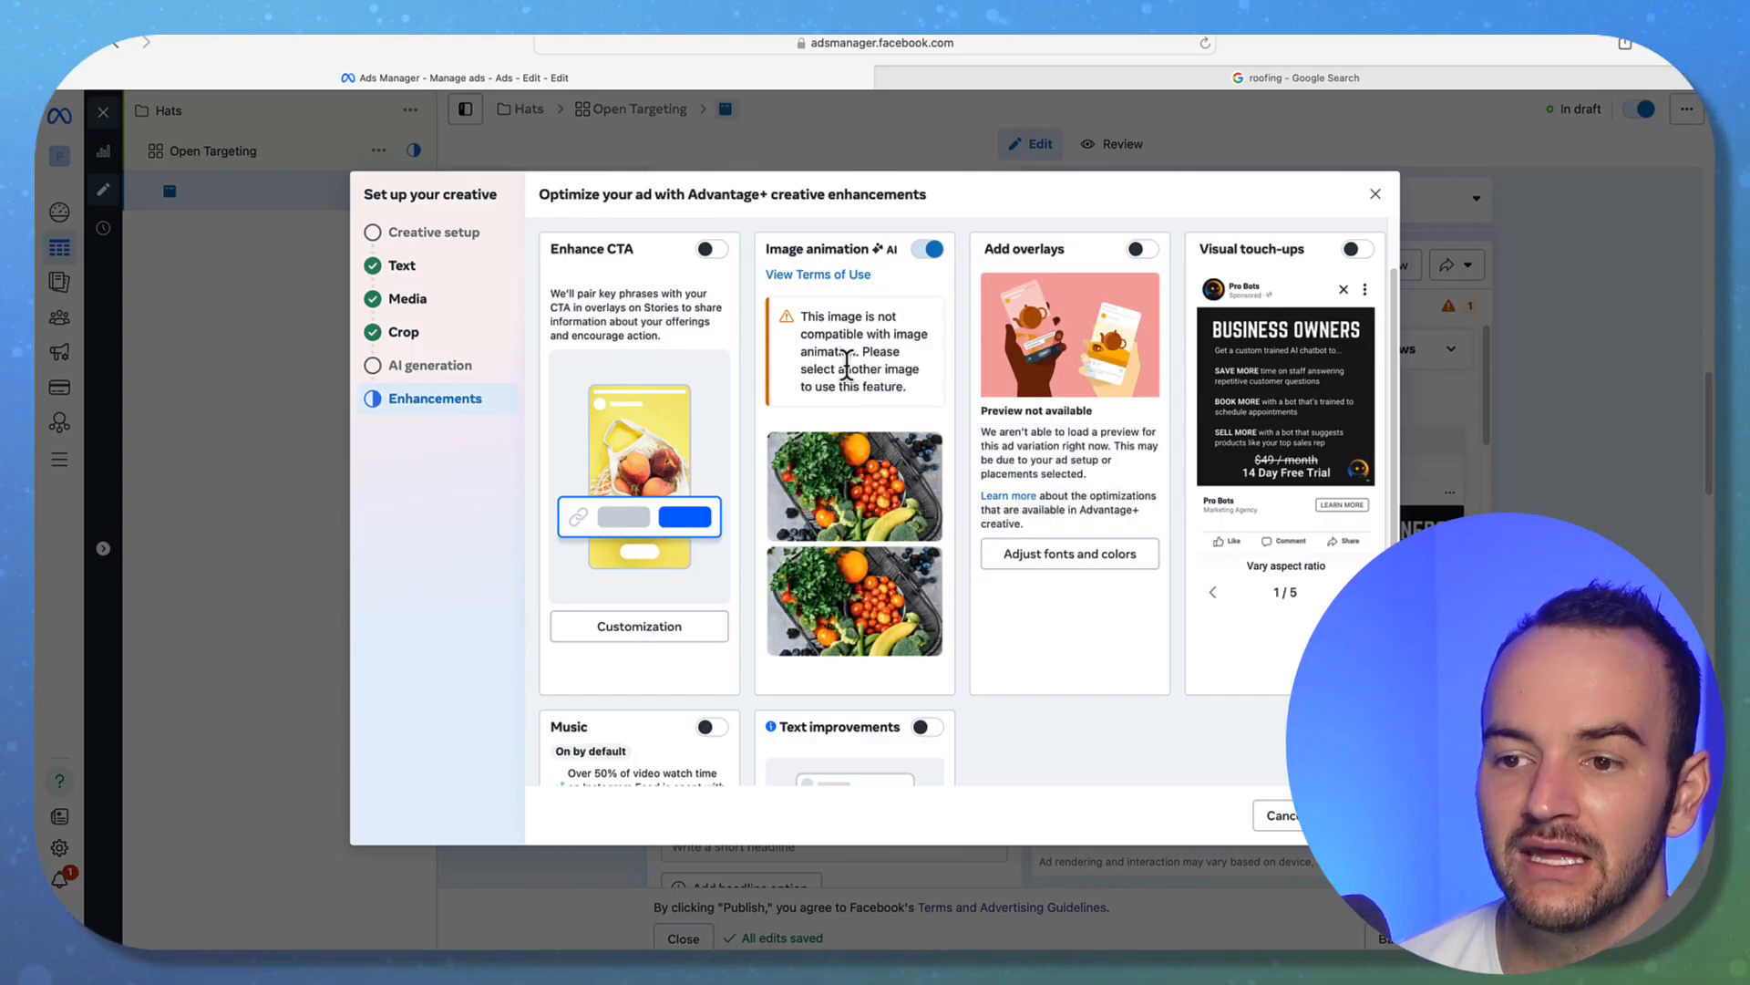
pyautogui.moveTo(803, 311); pyautogui.dragTo(938, 384)
pyautogui.click(915, 392)
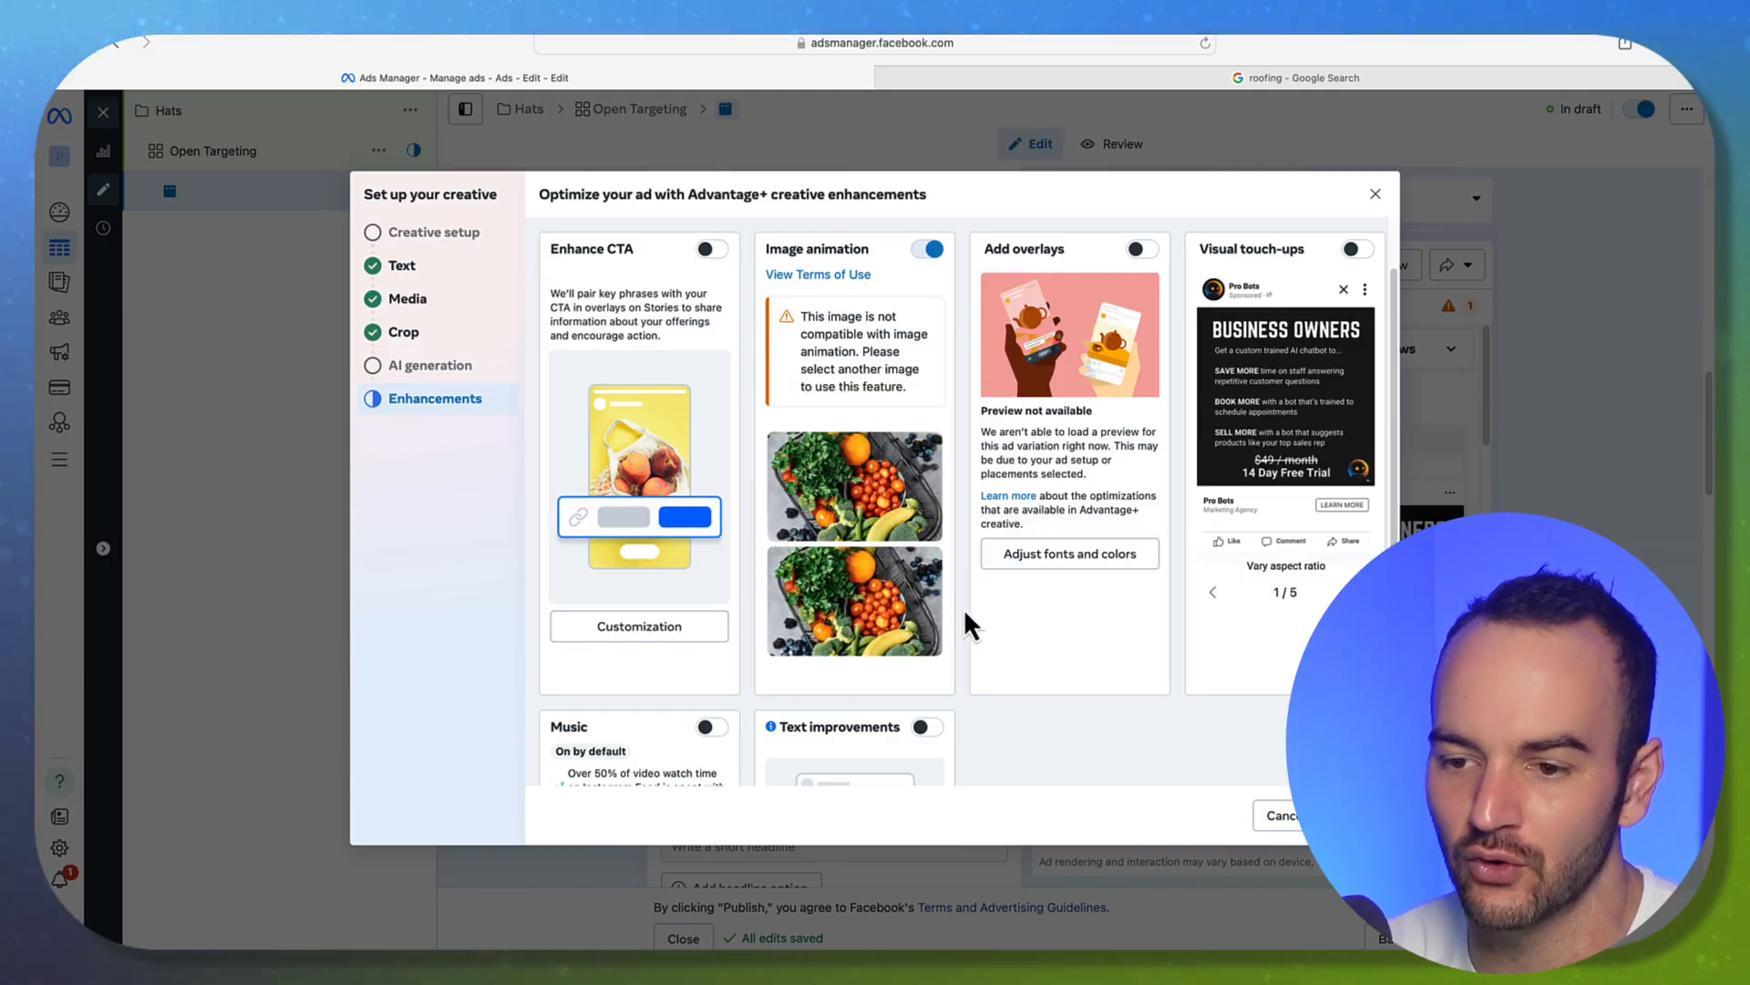
# Check through all the Advantage+ enhancement cards once more and finish the creative setup.
pyautogui.scroll(-5, 964, 613)
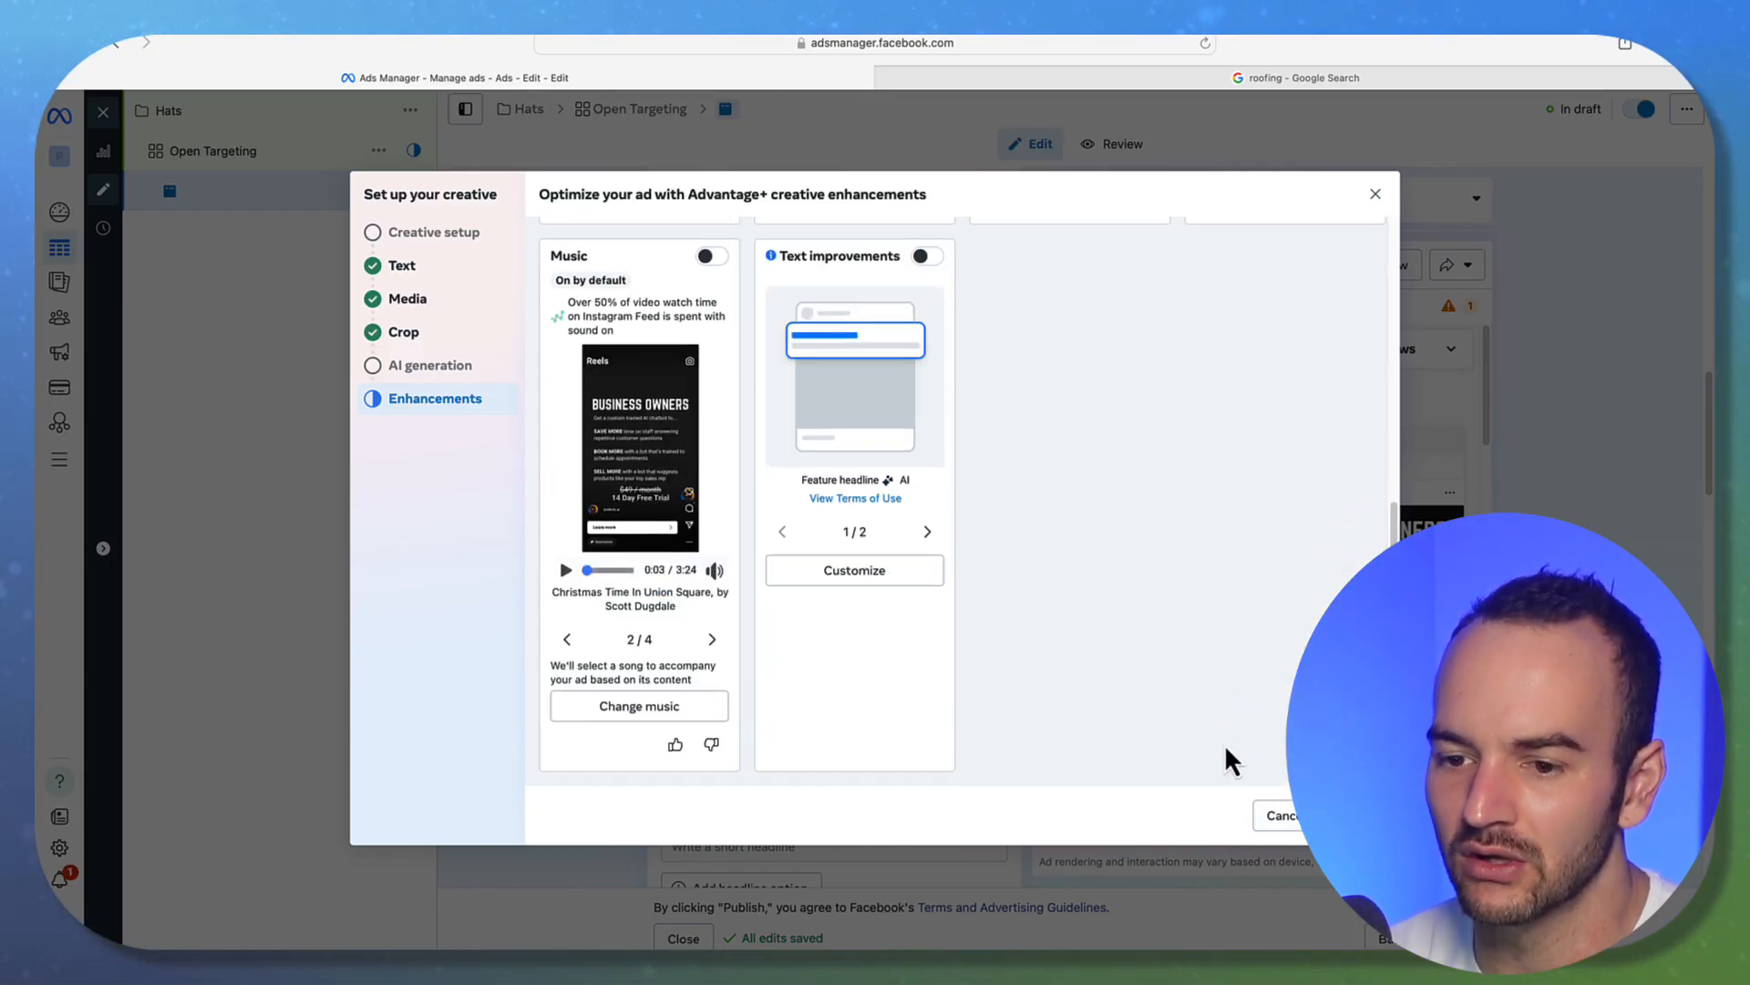
pyautogui.scroll(5, 1033, 604)
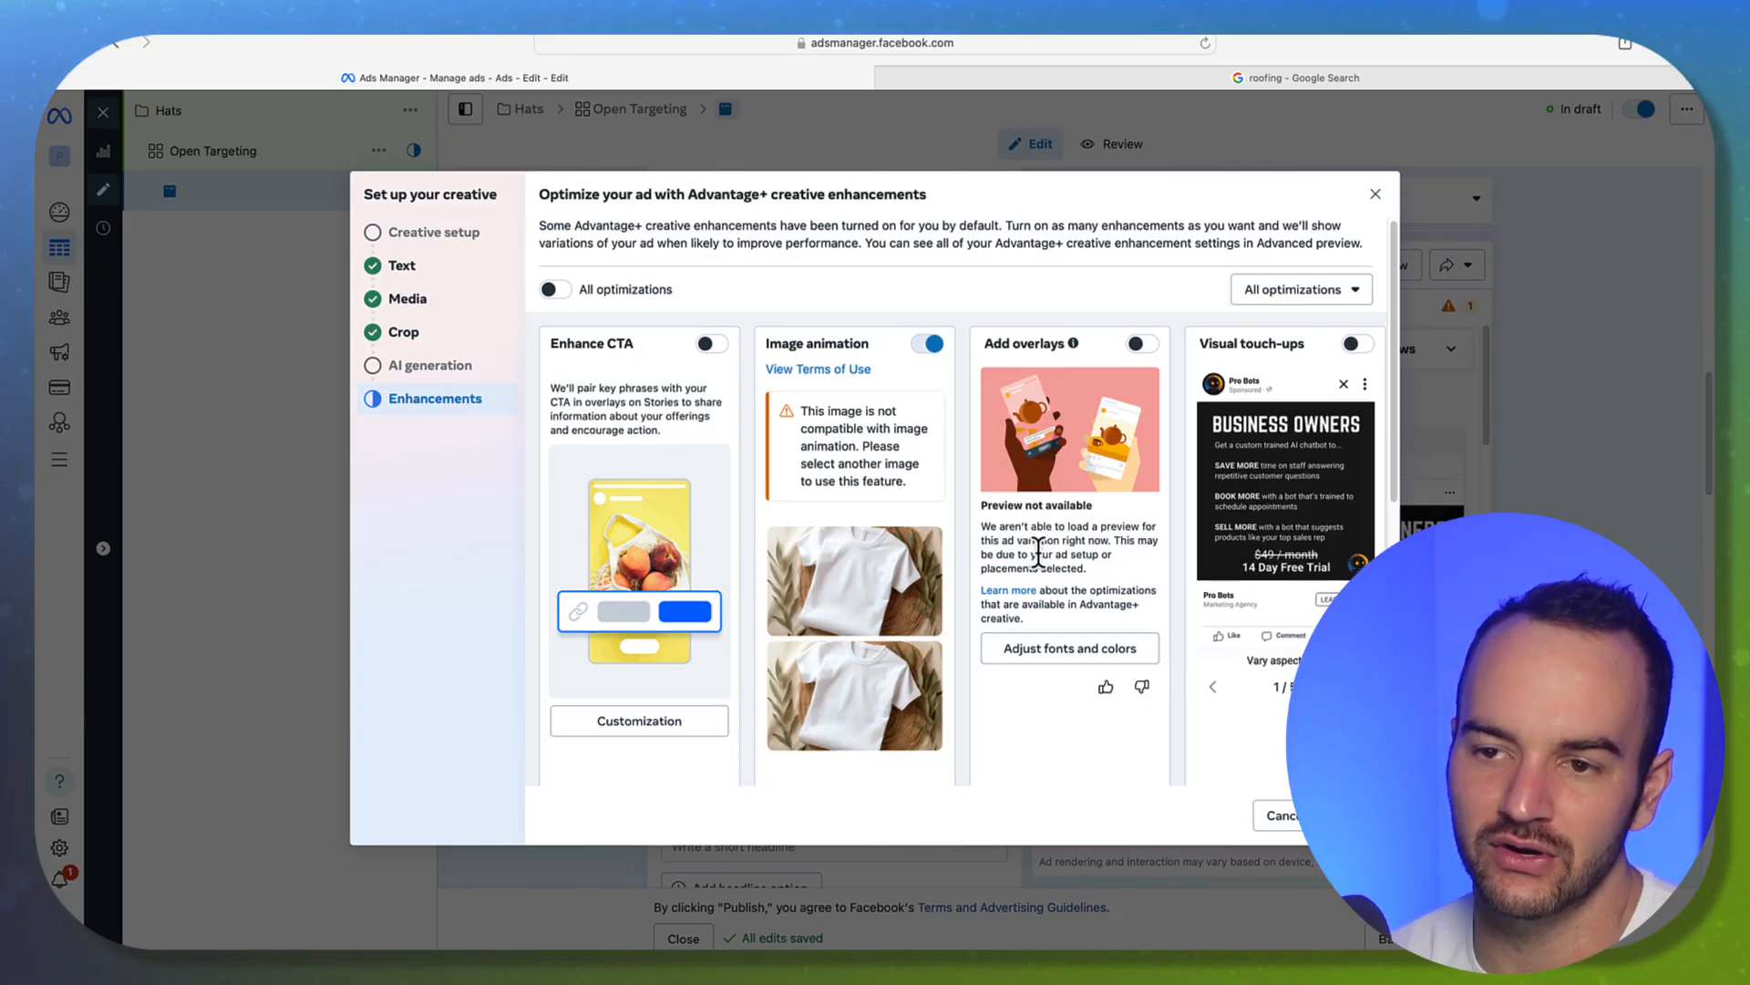
pyautogui.scroll(-5, 1037, 583)
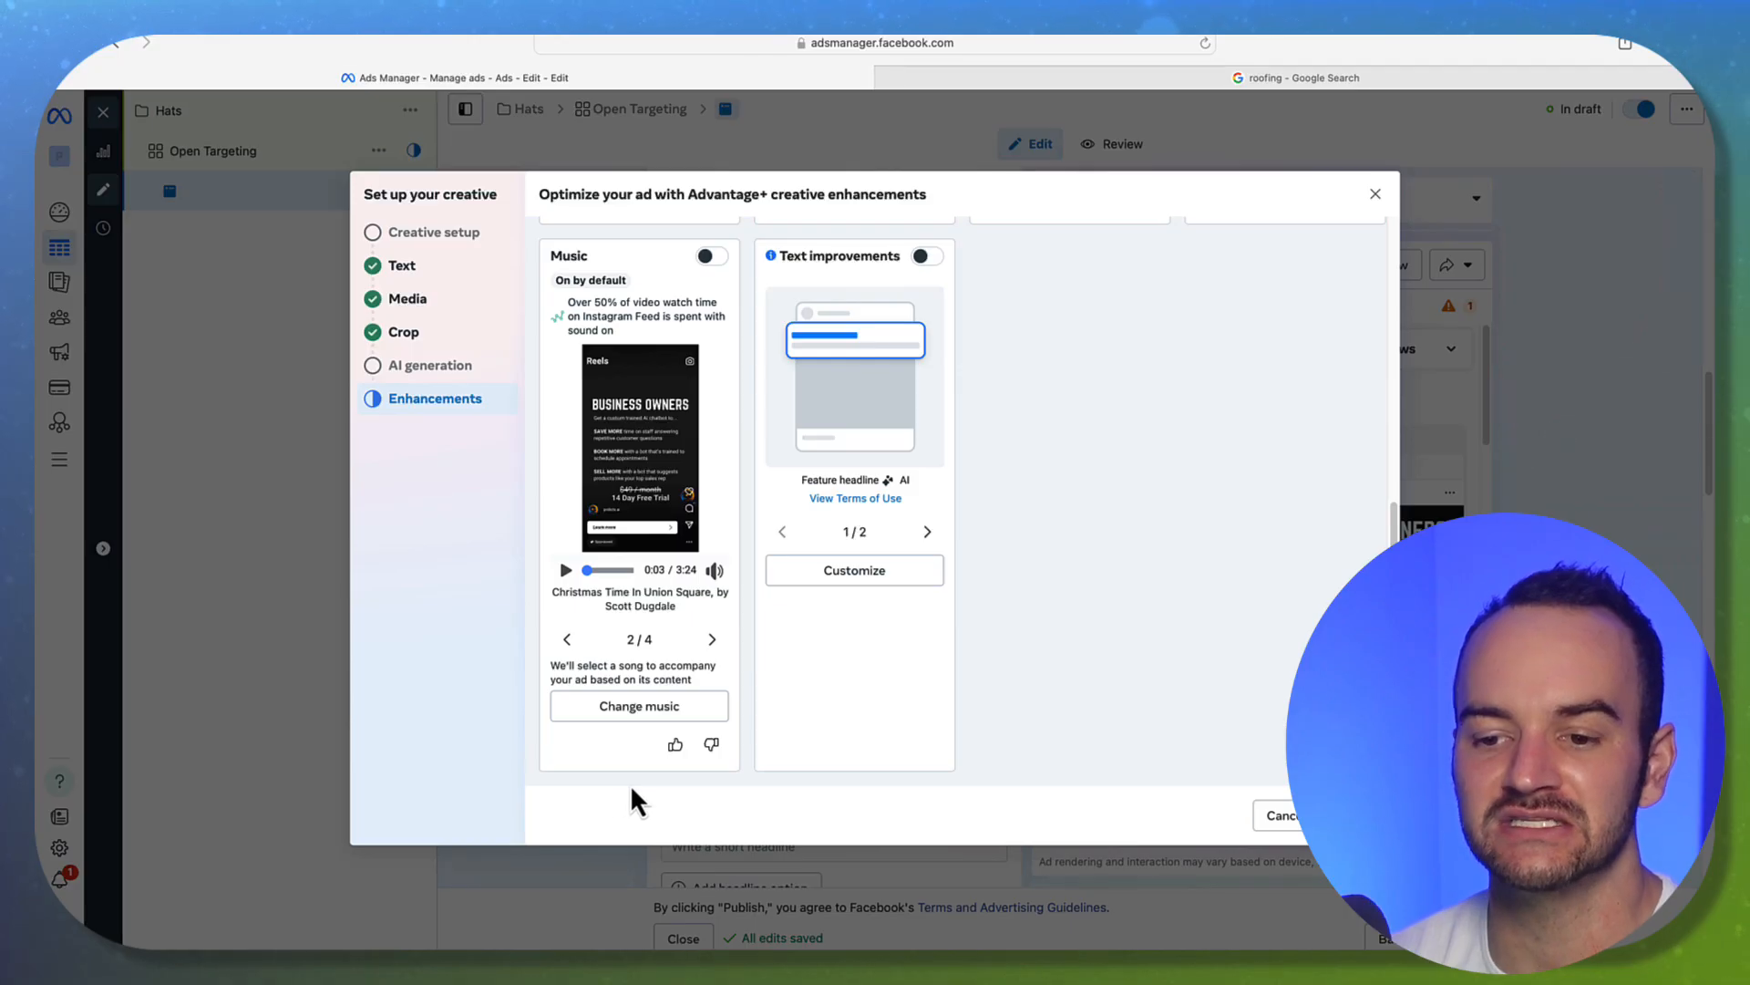
pyautogui.moveTo(579, 224)
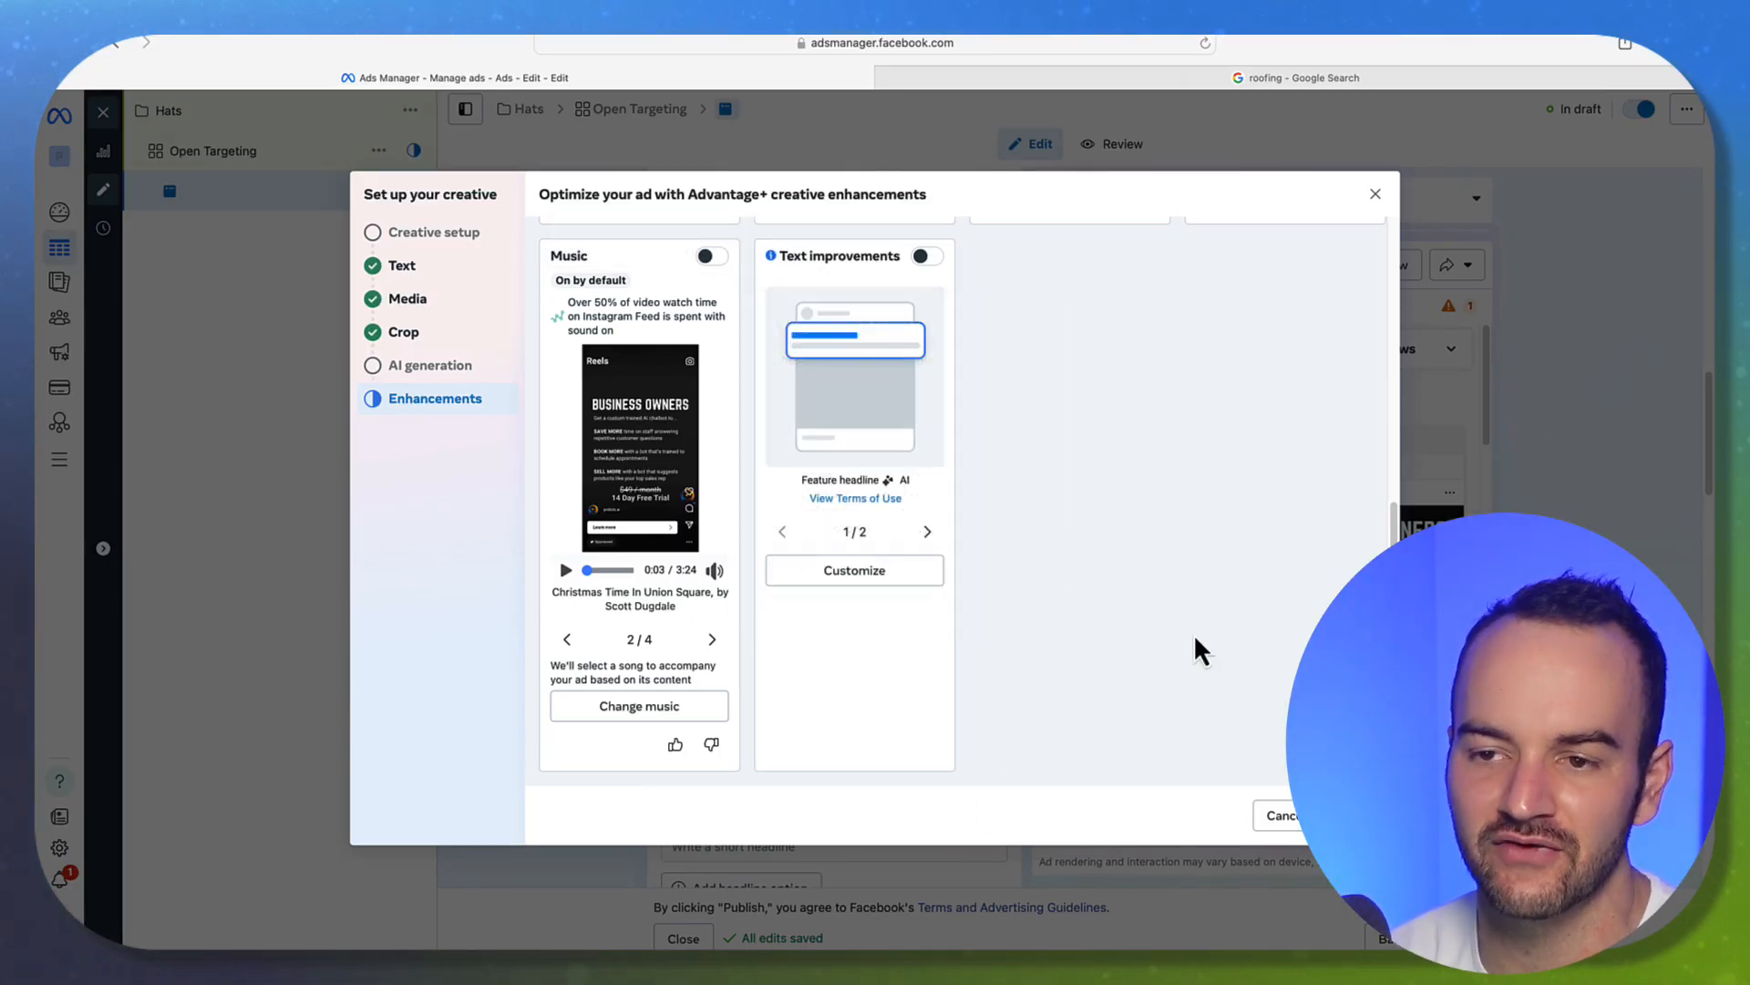
pyautogui.click(1355, 815)
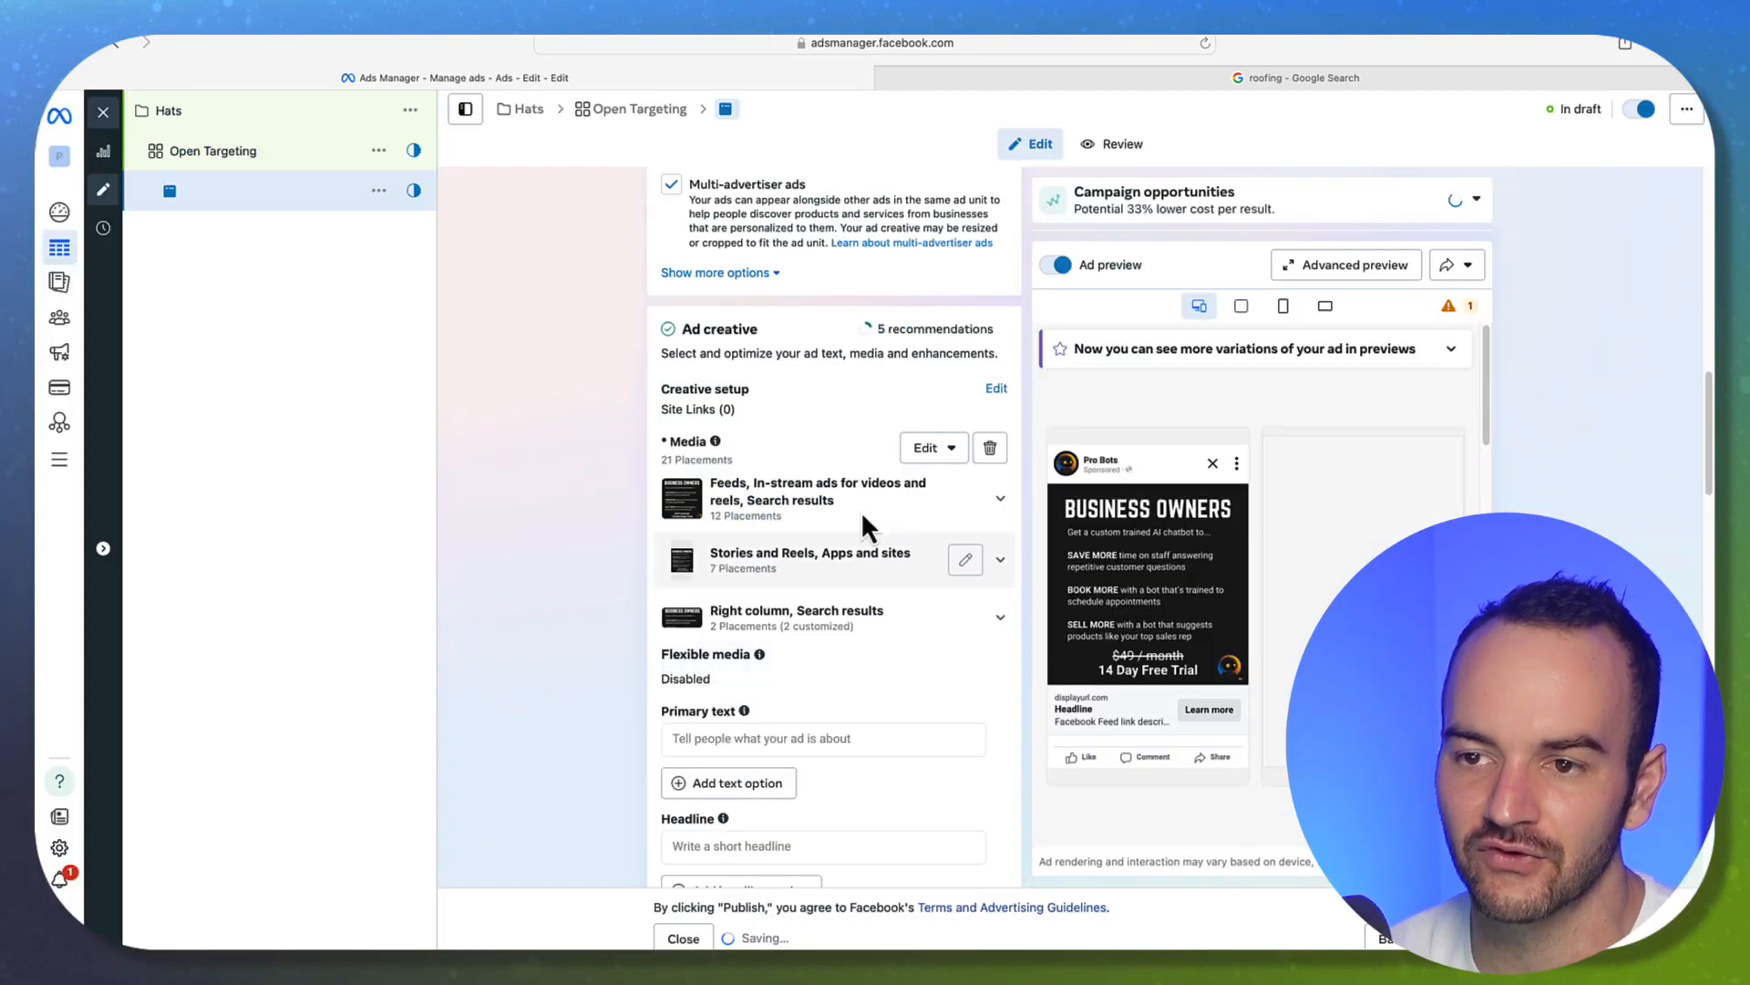
# Enter "Hey Business Owners" as the ad's primary text.
pyautogui.scroll(-4, 620, 583)
pyautogui.scroll(-3, 629, 638)
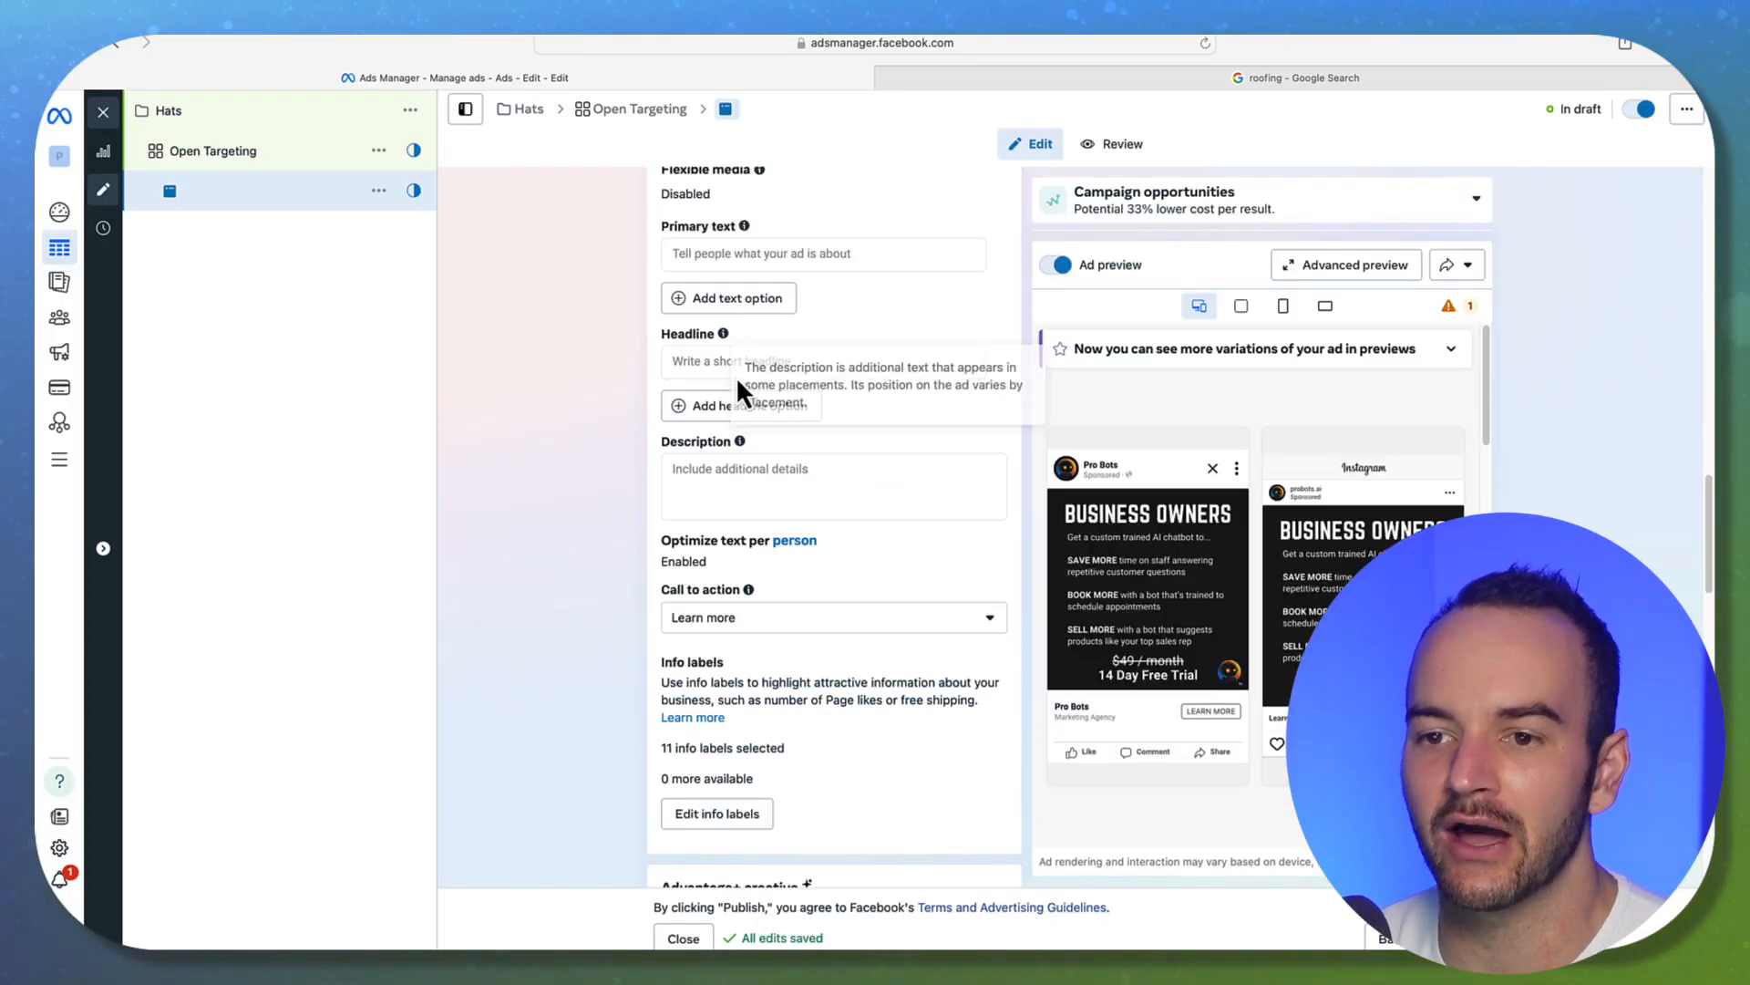
pyautogui.click(727, 252)
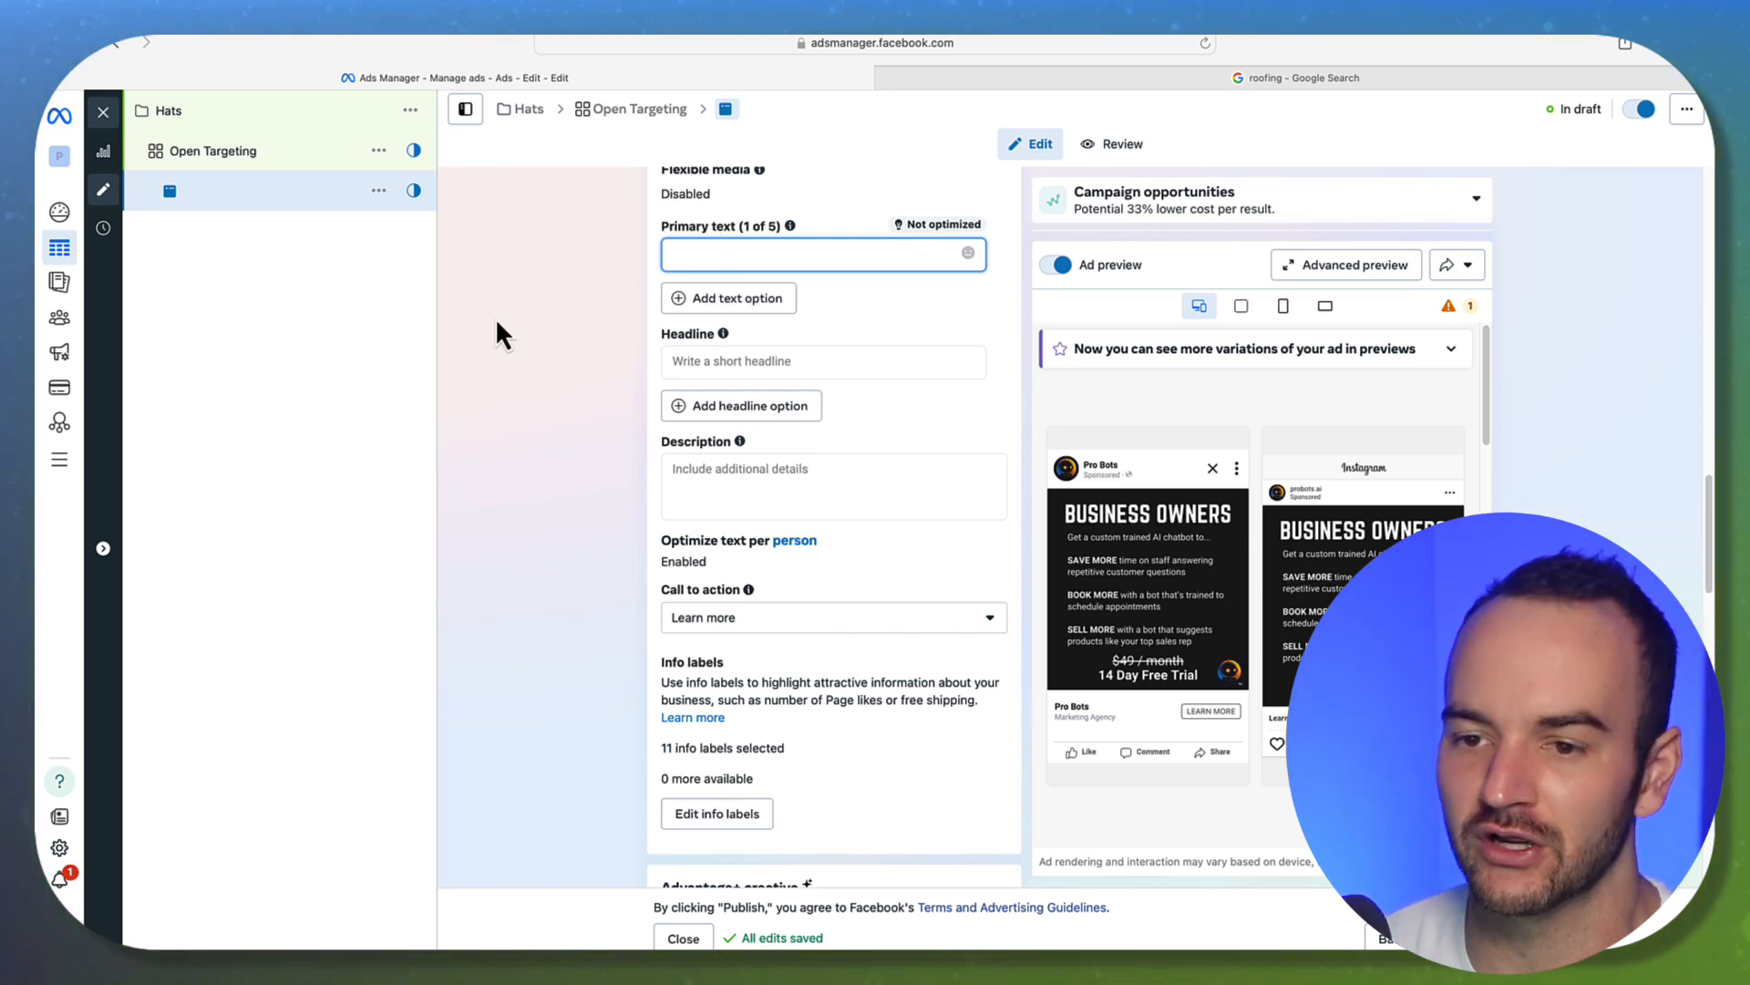
pyautogui.click(549, 303)
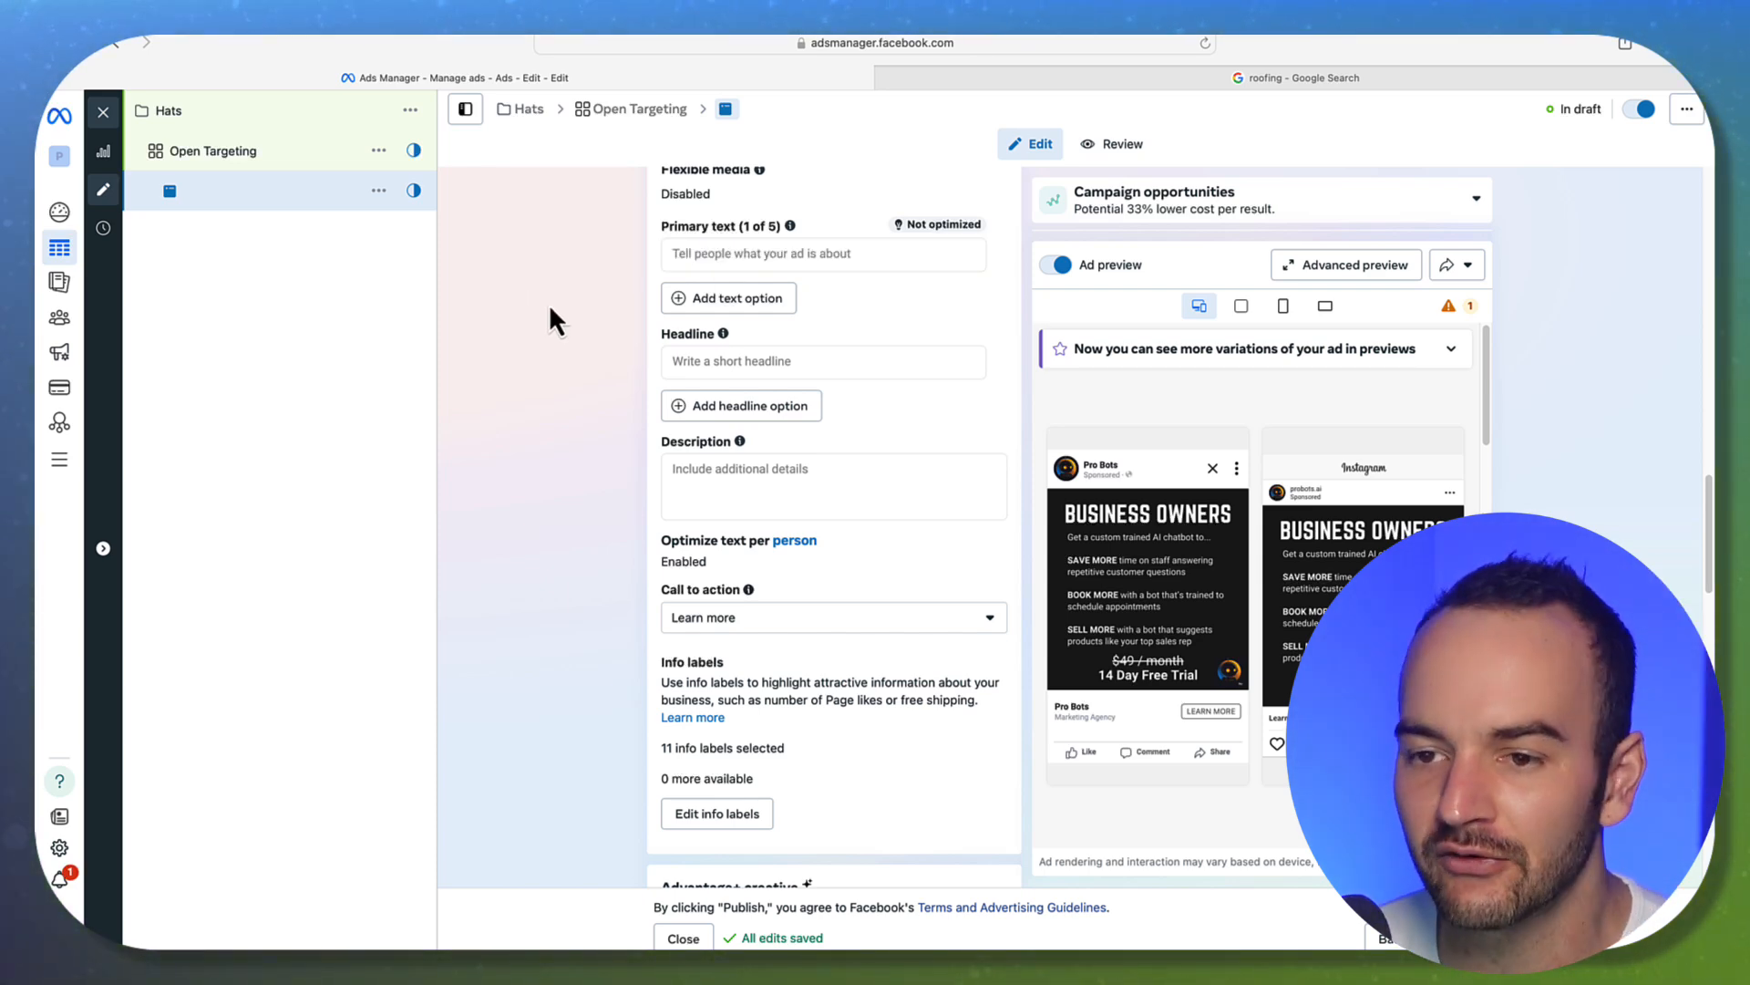
pyautogui.click(751, 256)
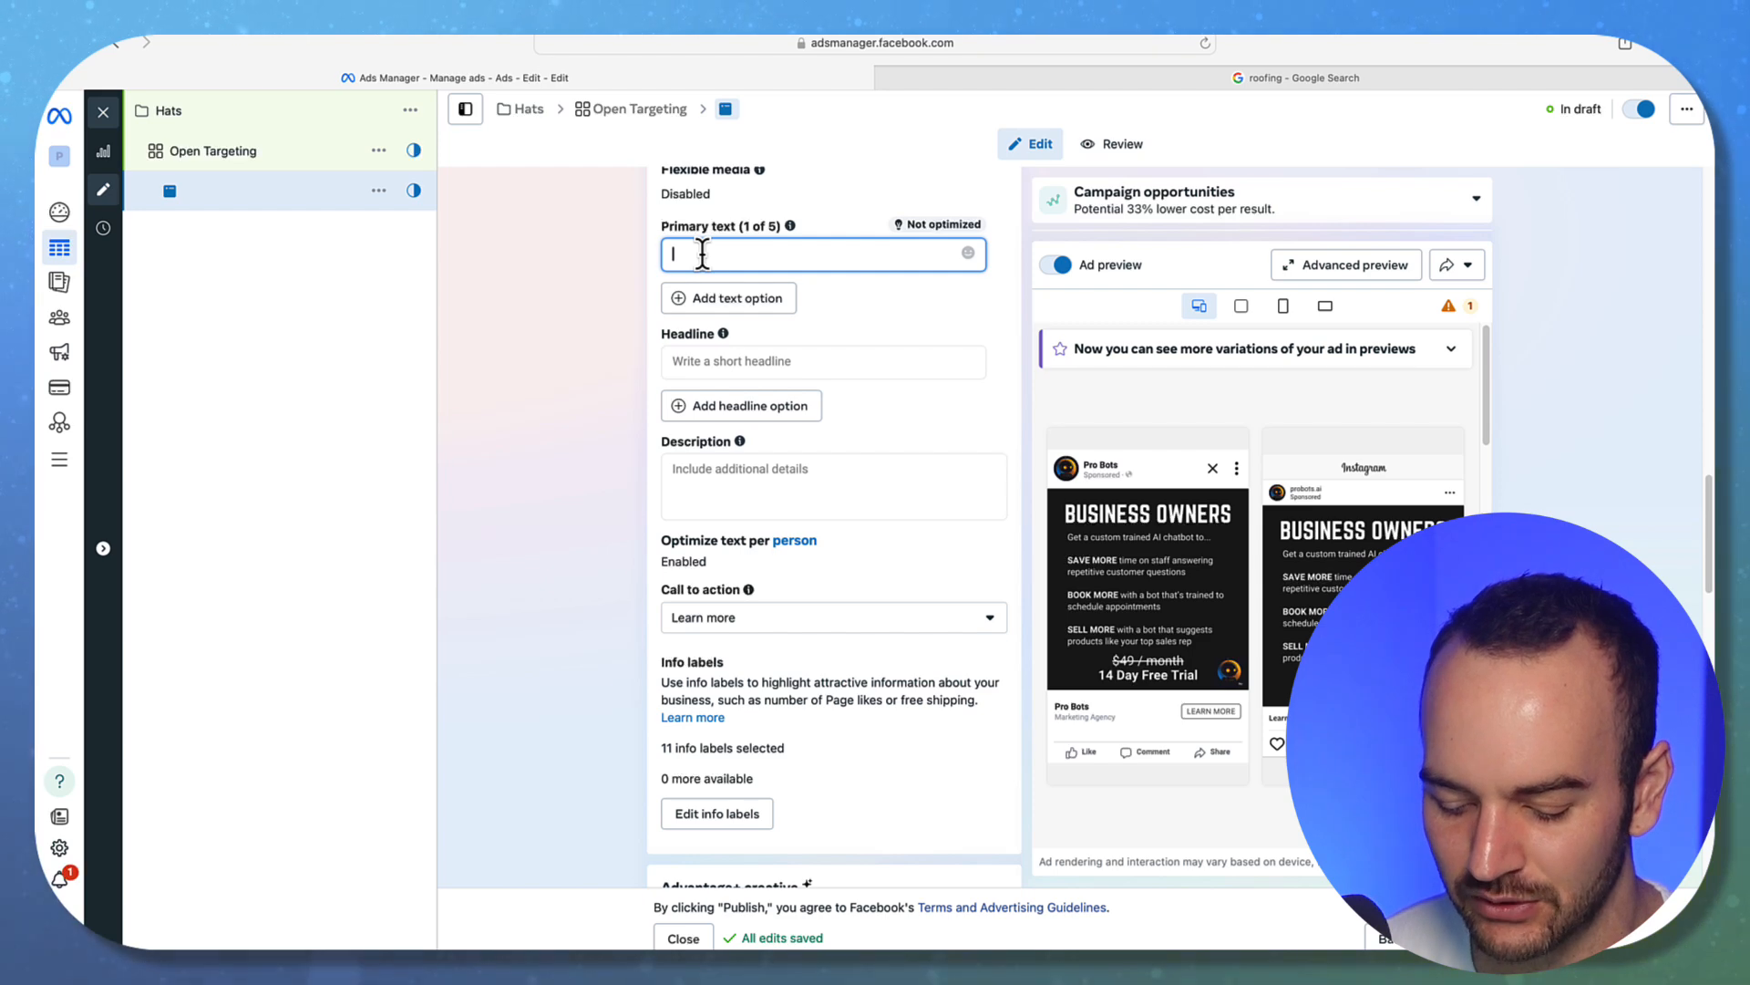
pyautogui.write('Hey')
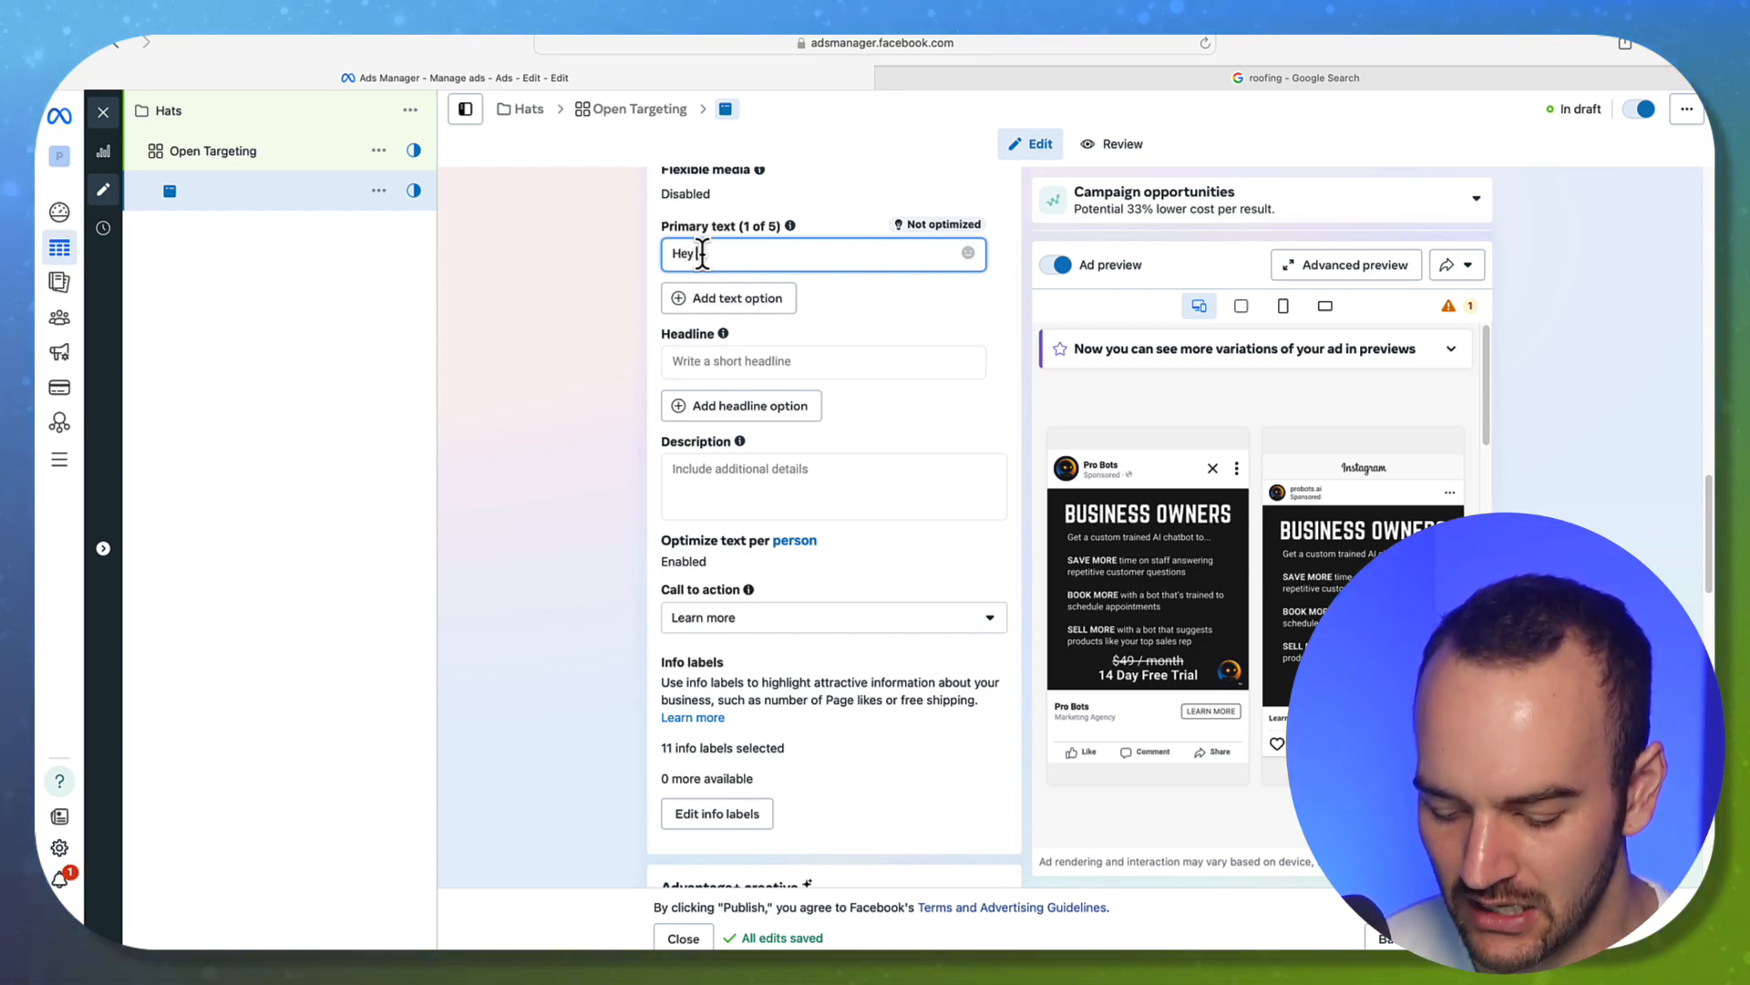
pyautogui.write(' business O')
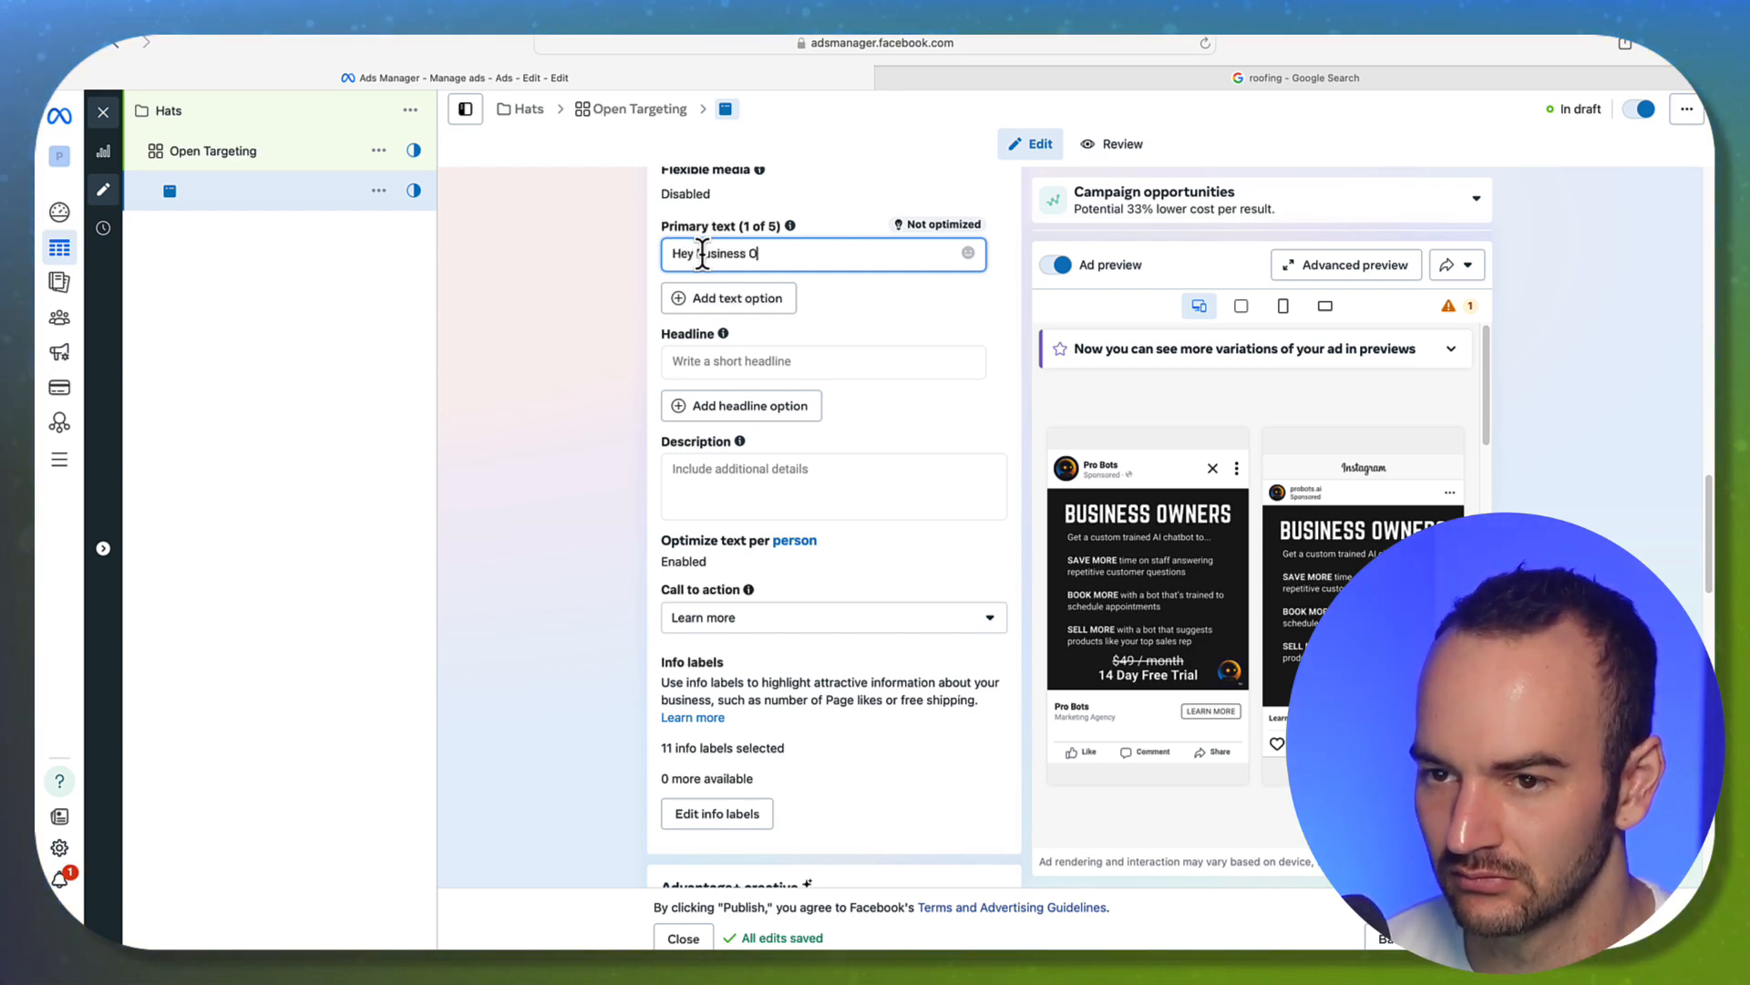
pyautogui.write('wners')
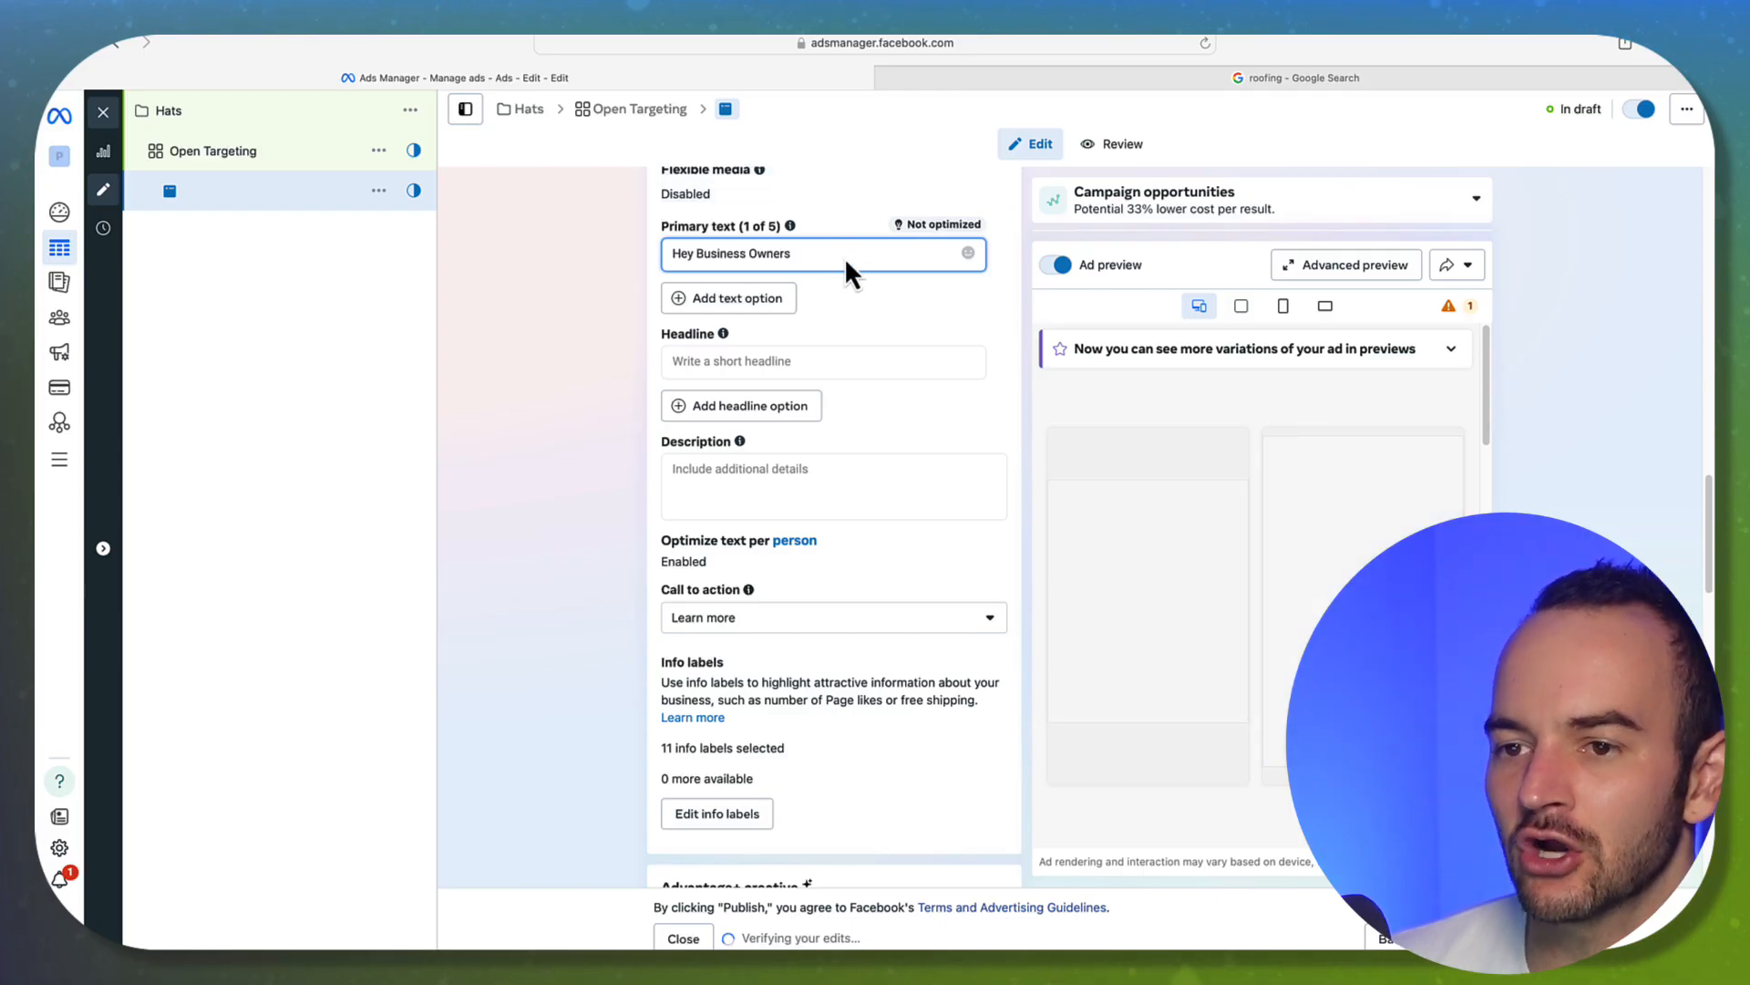
# Replace the primary text with "Do you love streetwear" and clear it again.
pyautogui.moveTo(838, 256); pyautogui.dragTo(666, 248)
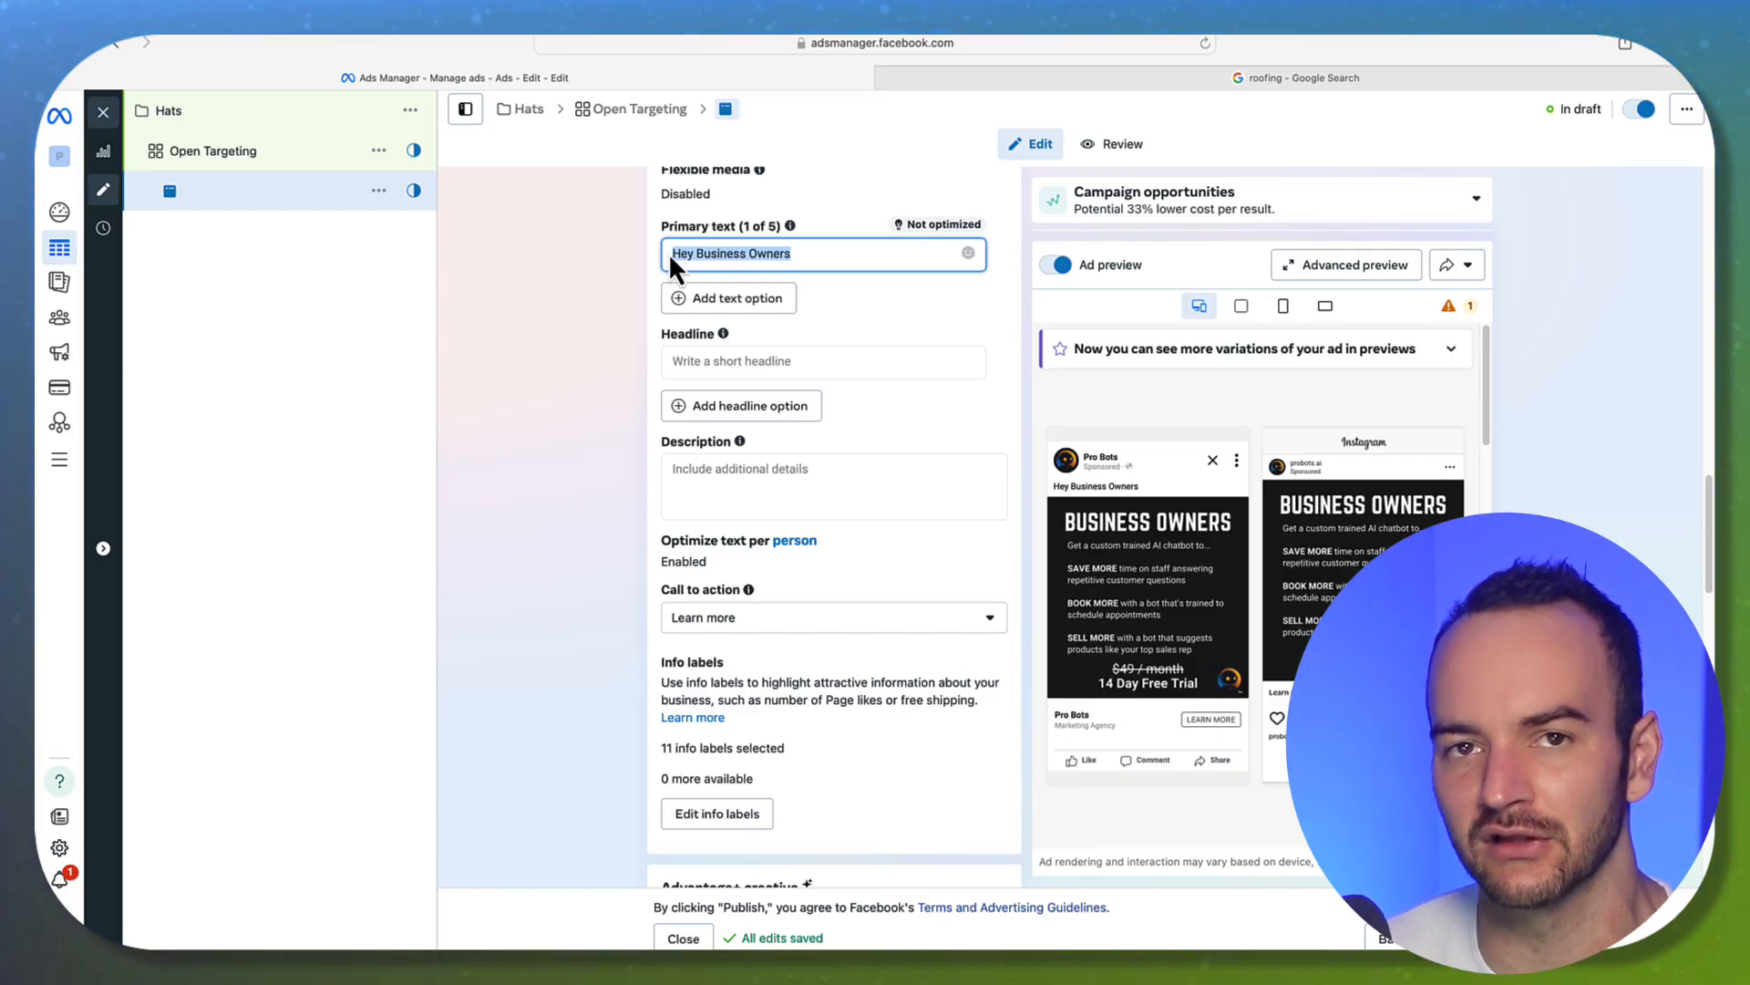
pyautogui.write('D')
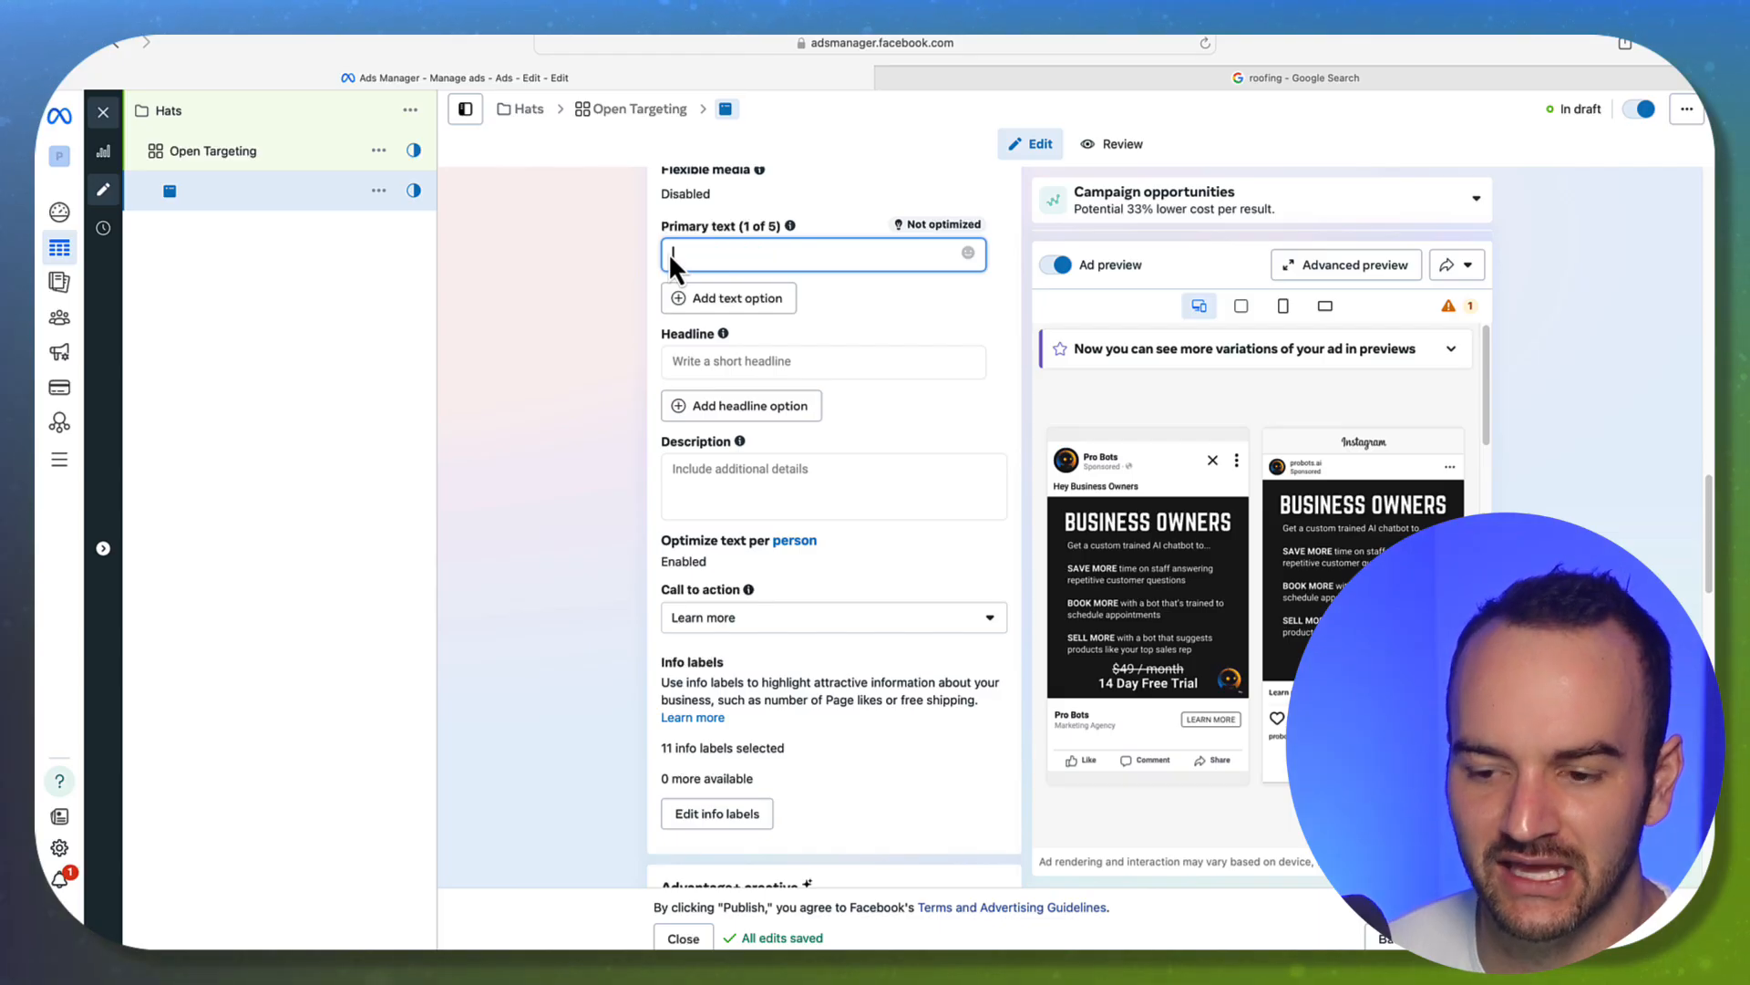
pyautogui.write('o yo')
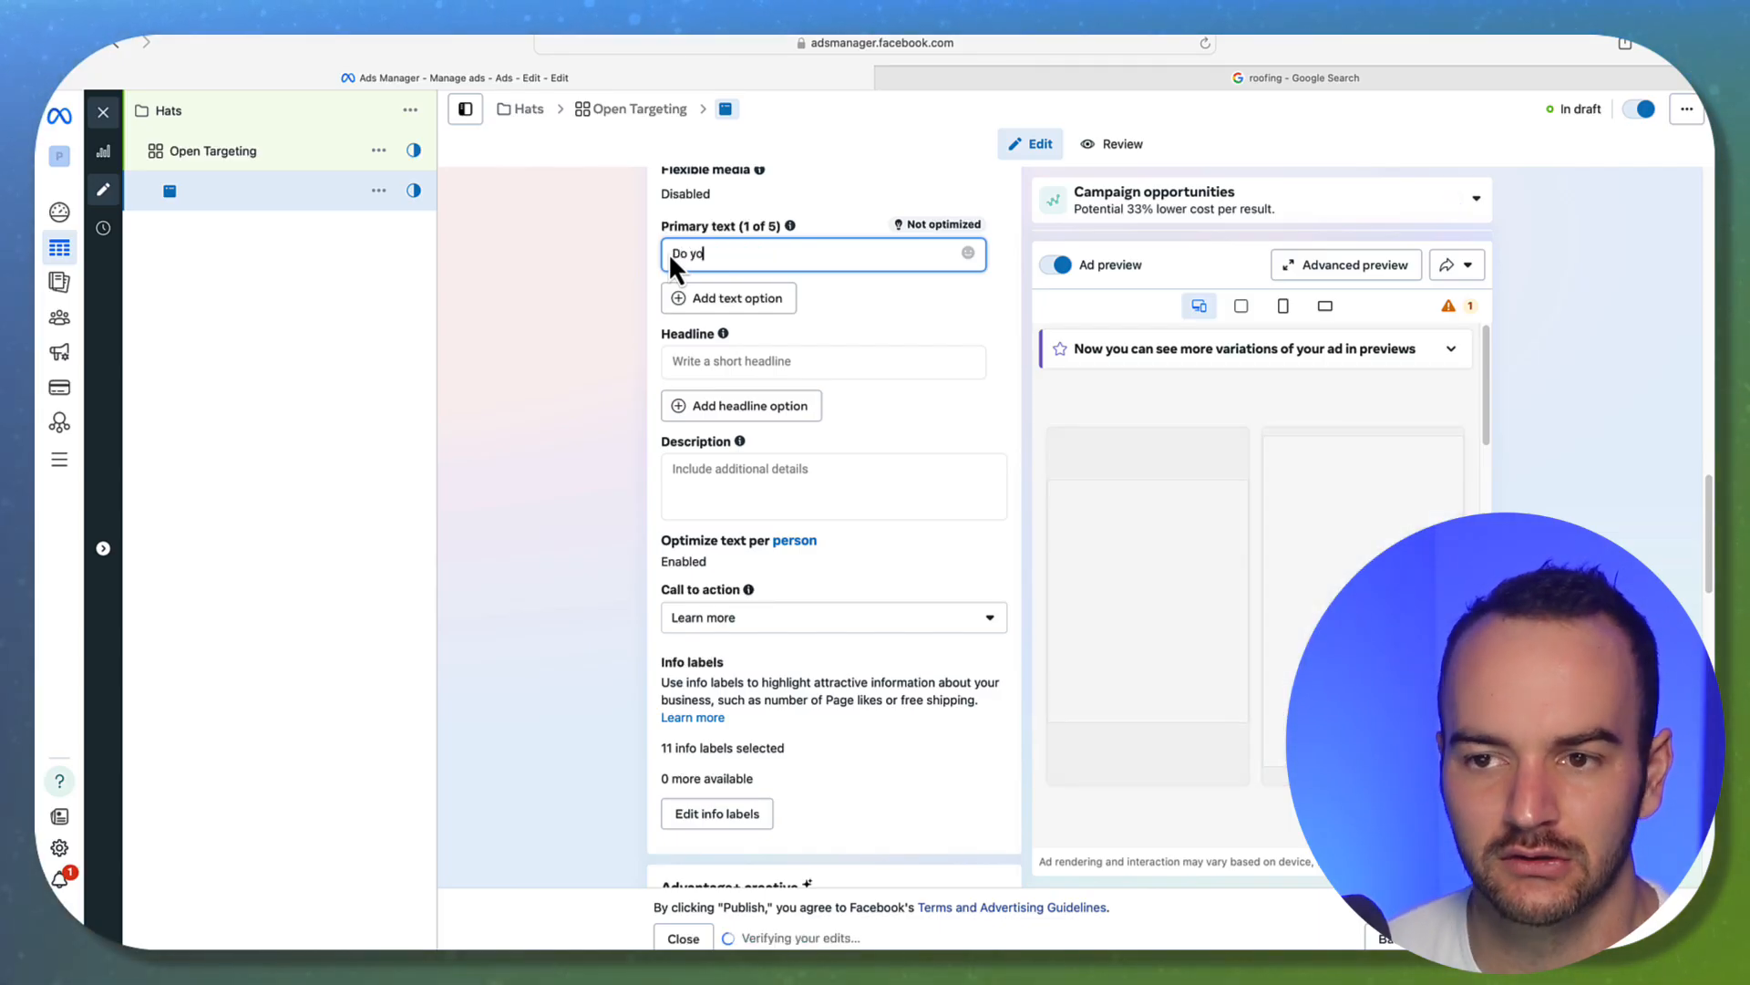
pyautogui.write('u love streetwear')
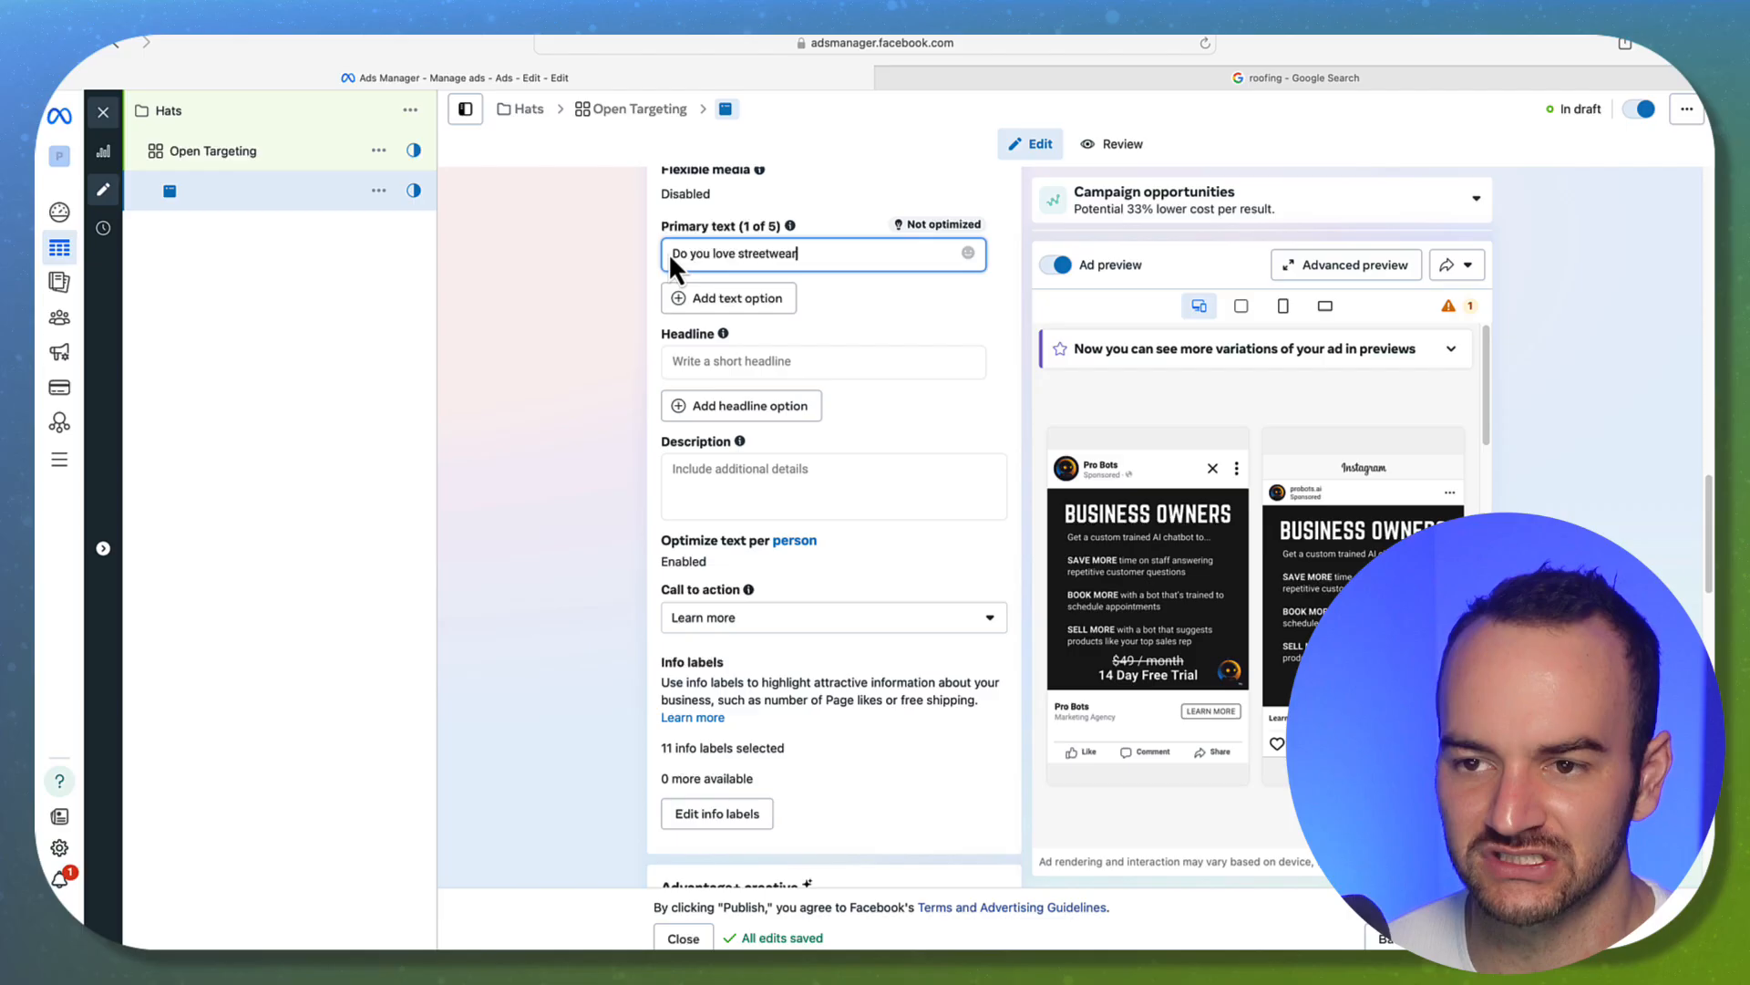
pyautogui.press('super+a')
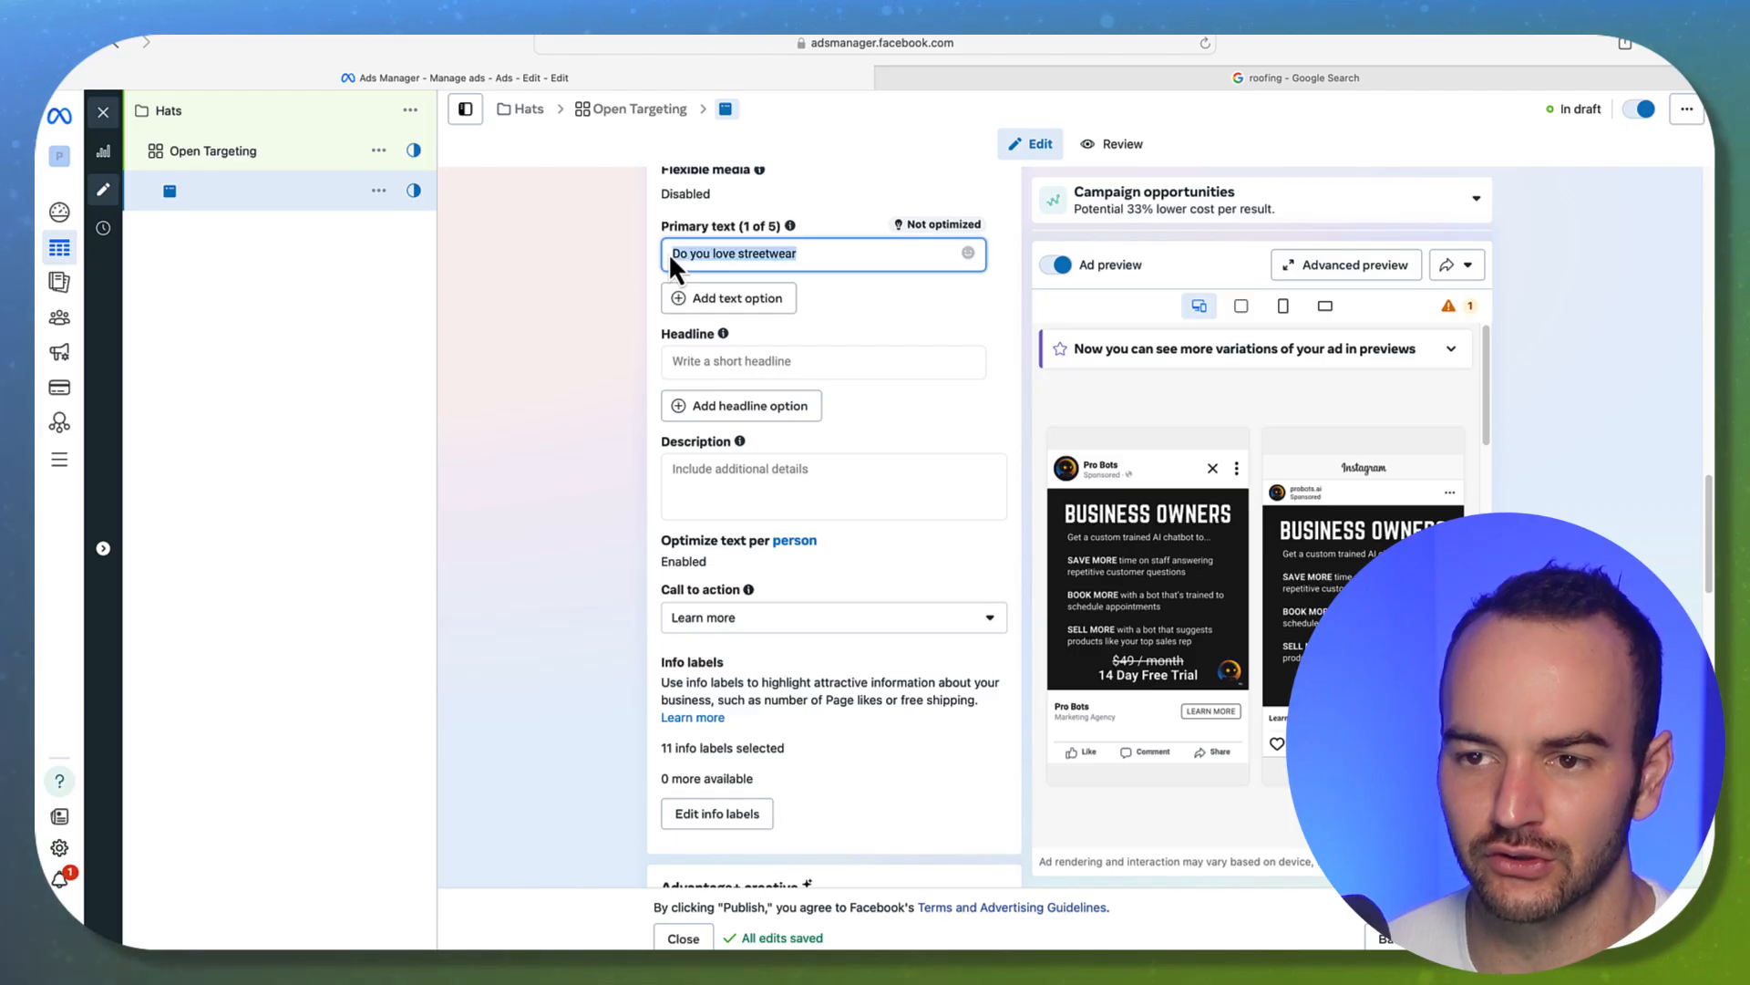
pyautogui.press('BackSpace')
pyautogui.click(998, 360)
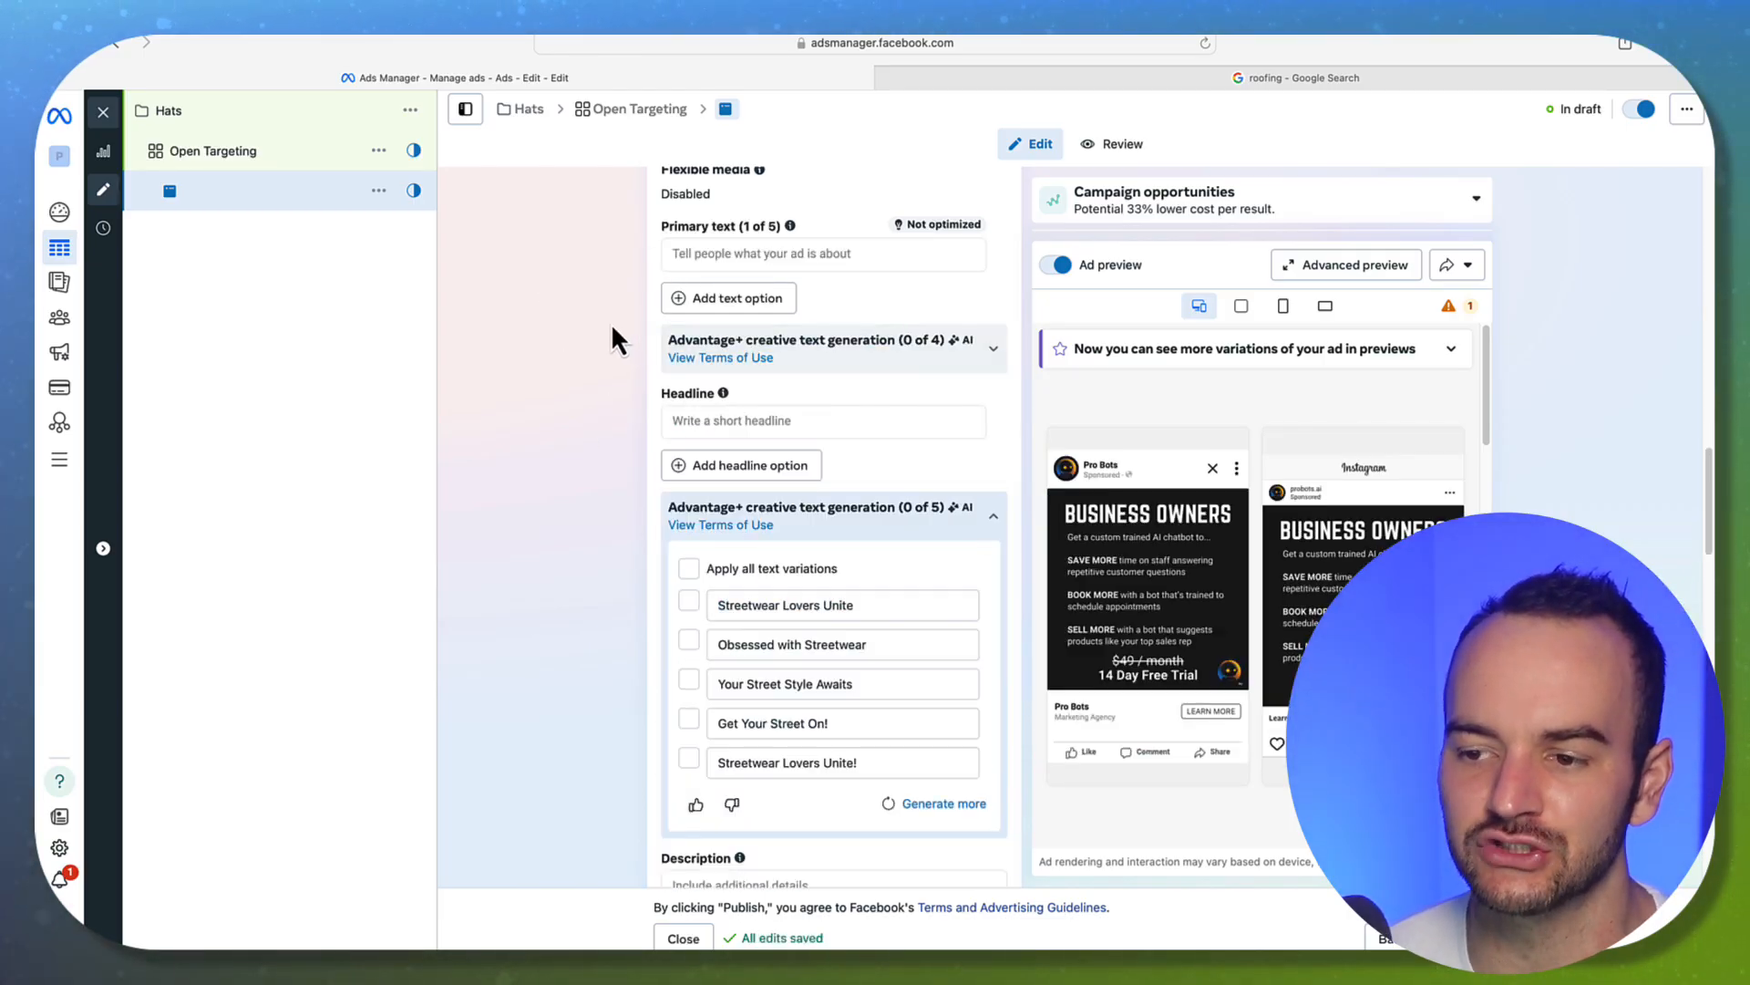
# Try "Do you want a hard fit?" as the primary text and clear the field.
pyautogui.click(775, 255)
pyautogui.write("Don't")
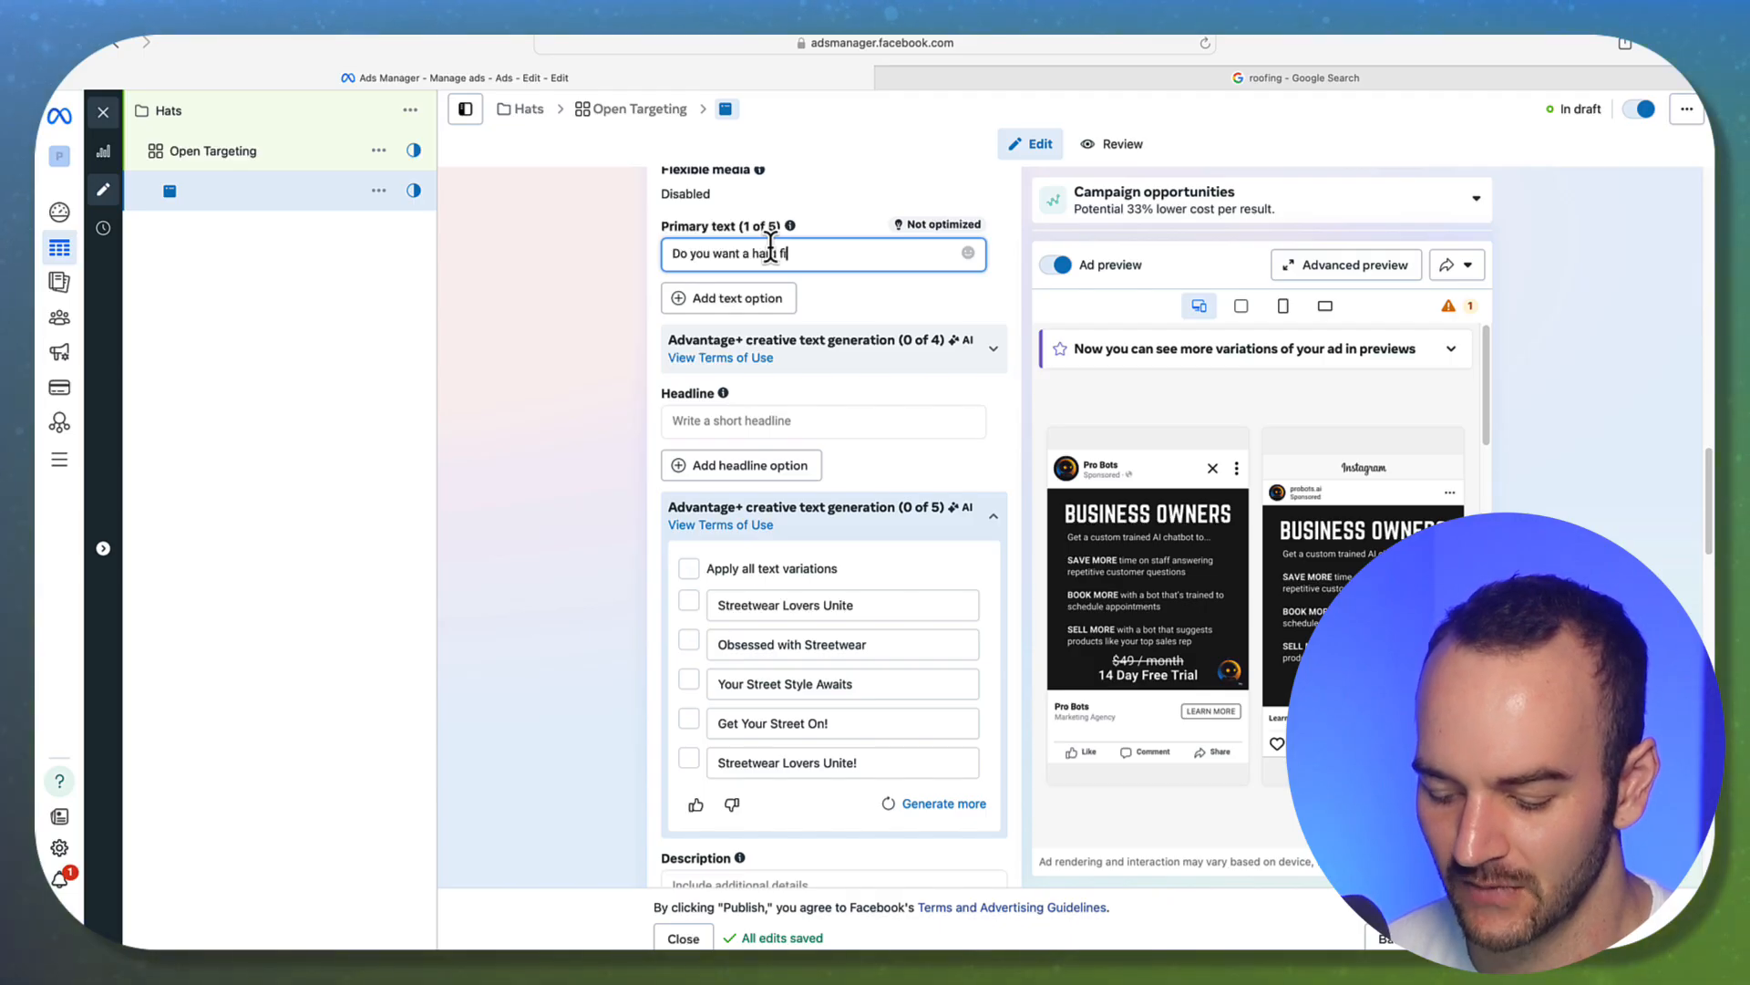
pyautogui.write('?')
pyautogui.press('super+a')
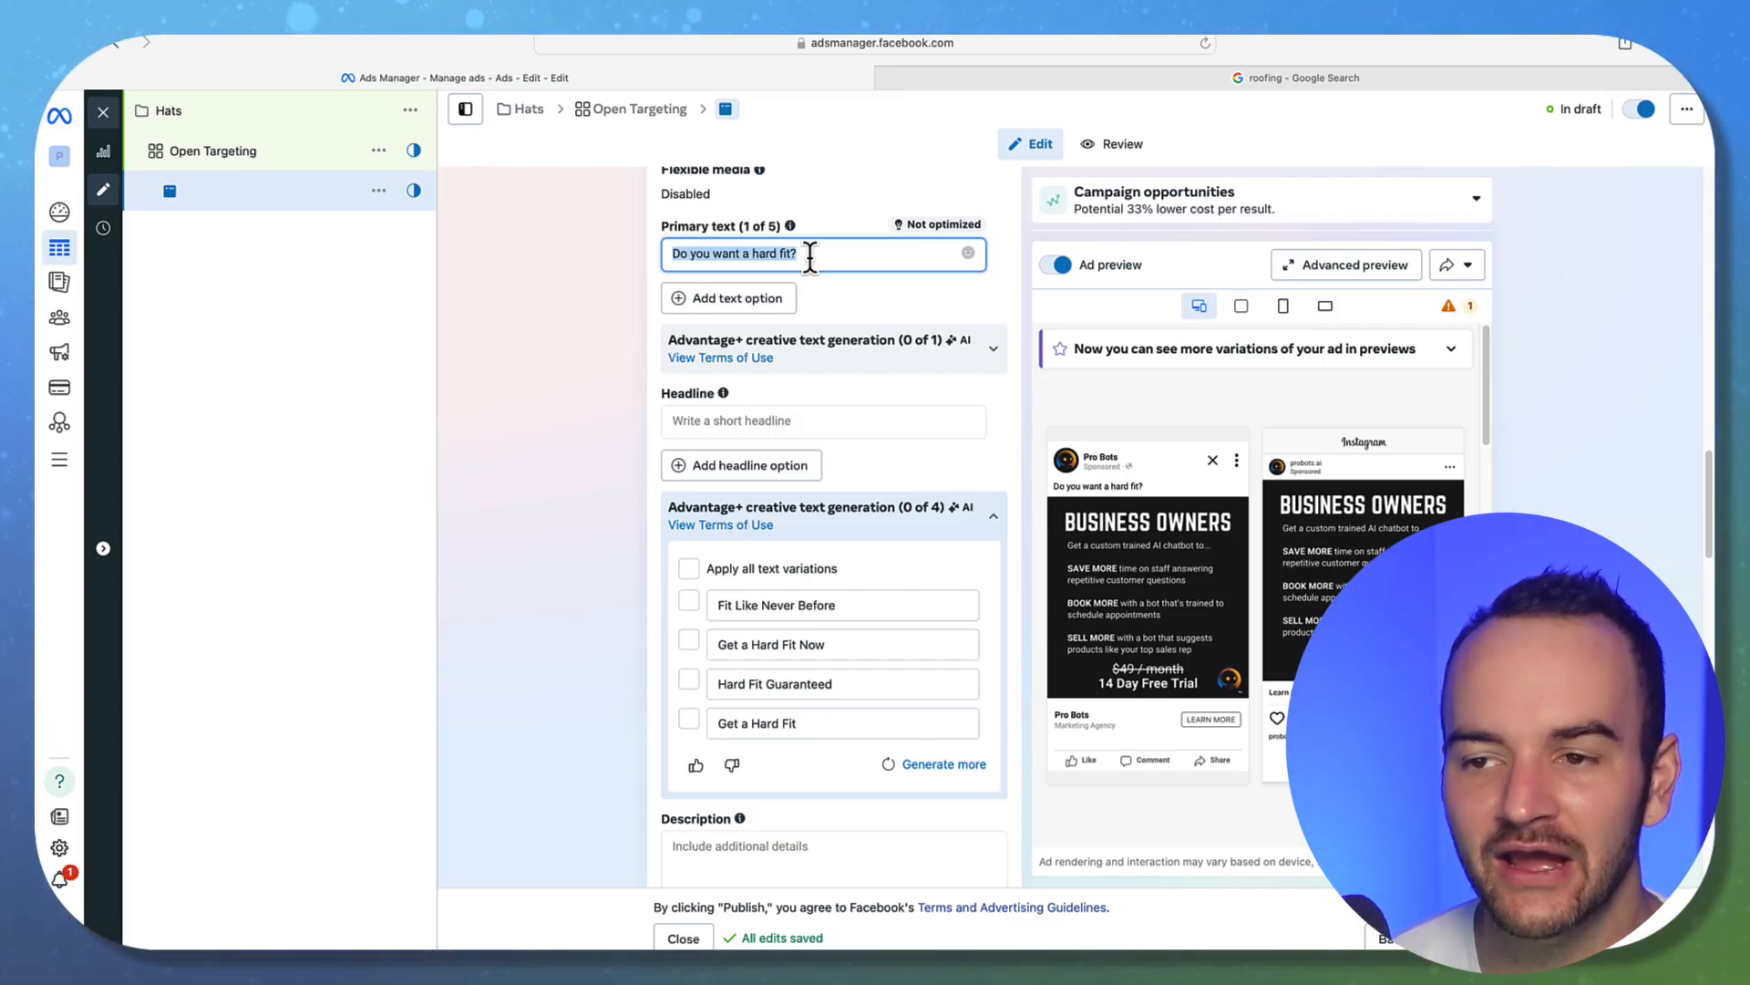
pyautogui.press('BackSpace')
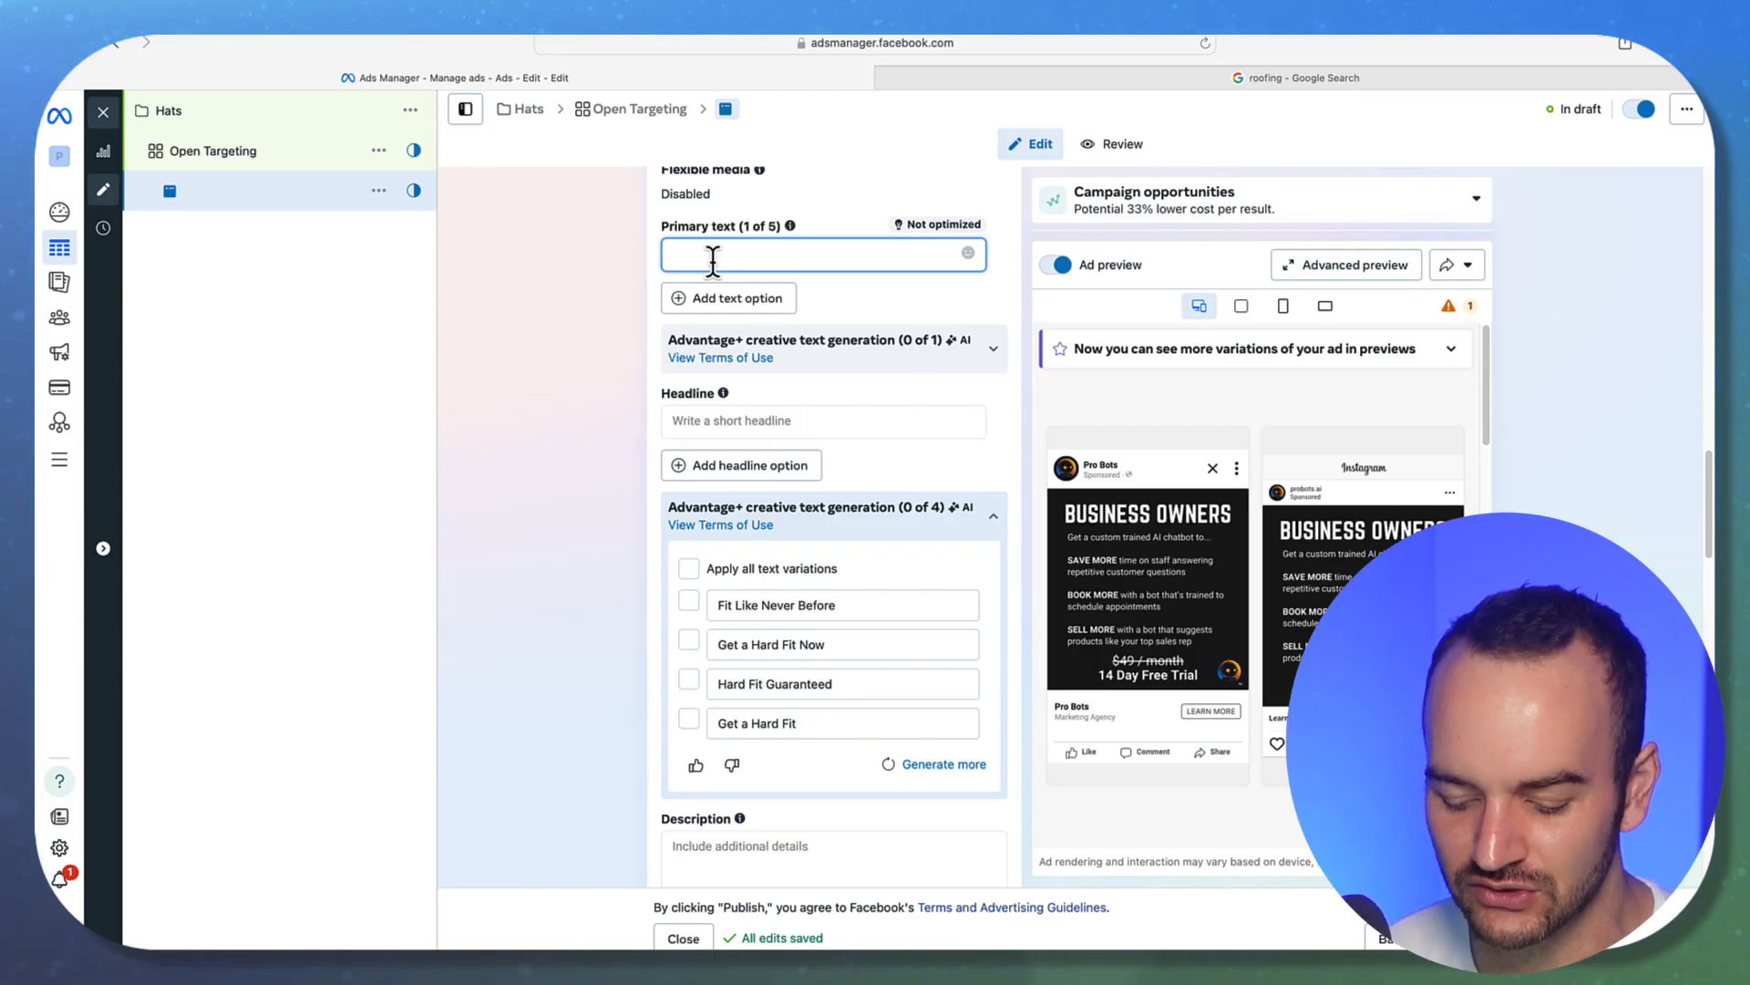
# Enter "Want to blow up your sales. business owners?" as the ad's primary text.
pyautogui.write('Wan')
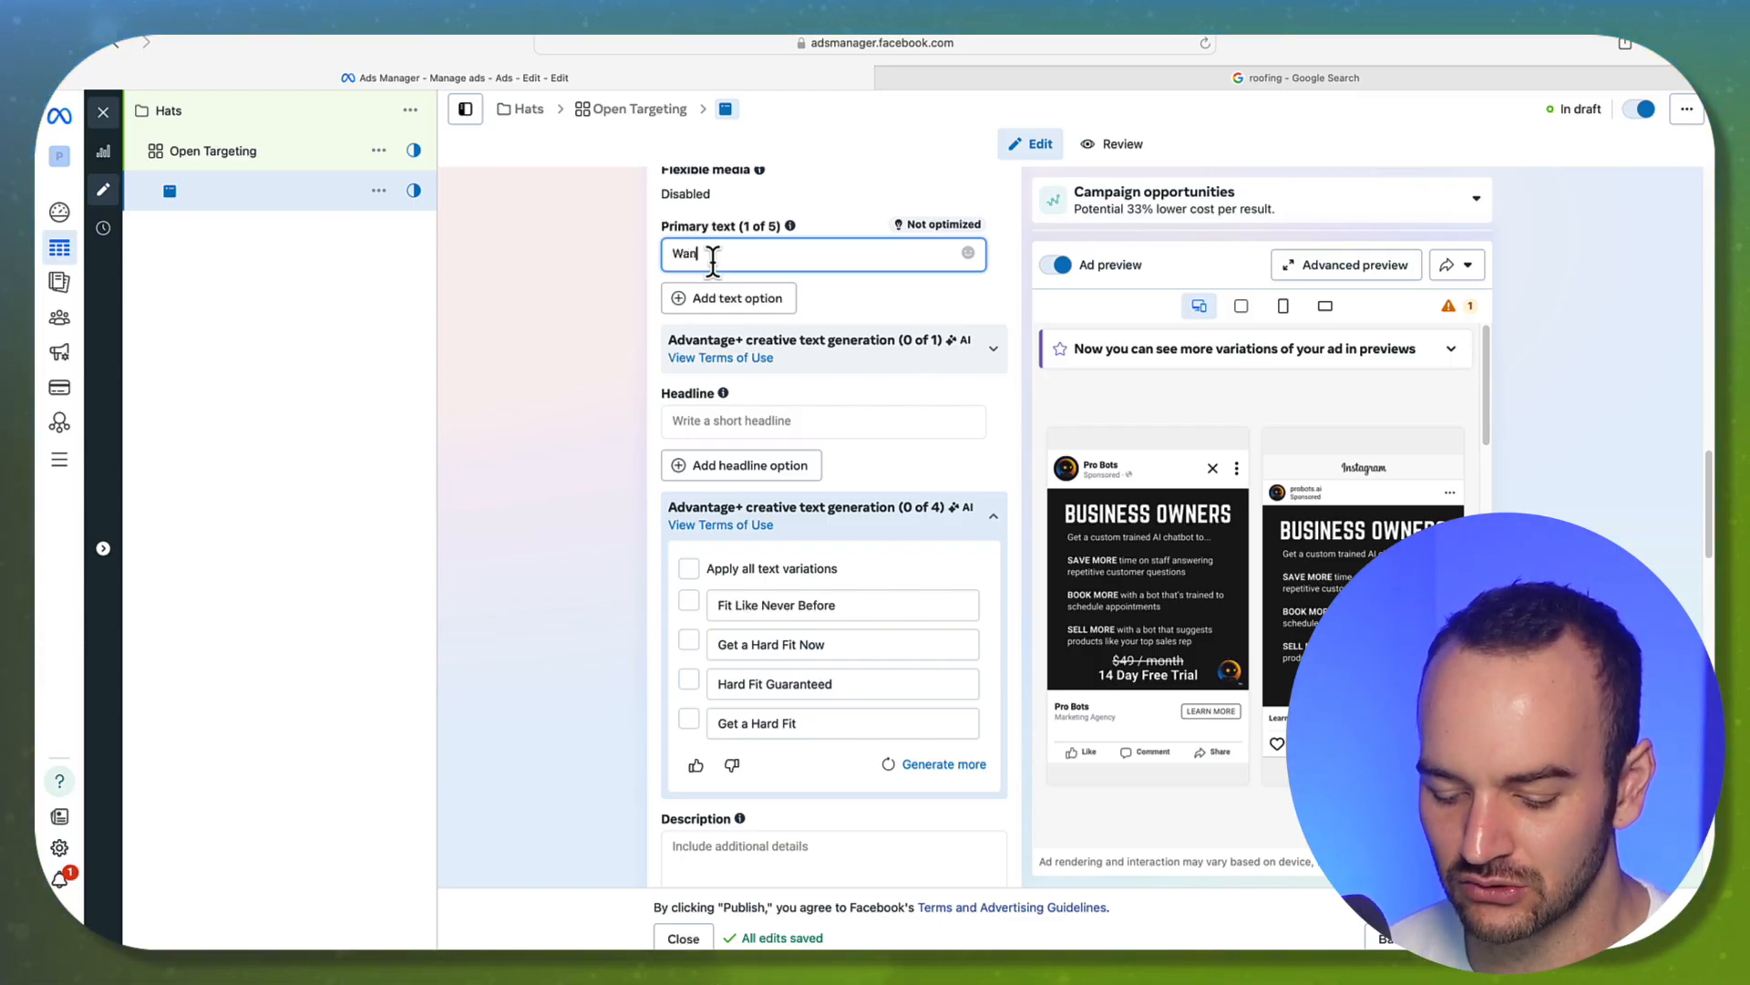
pyautogui.write('t to blow ')
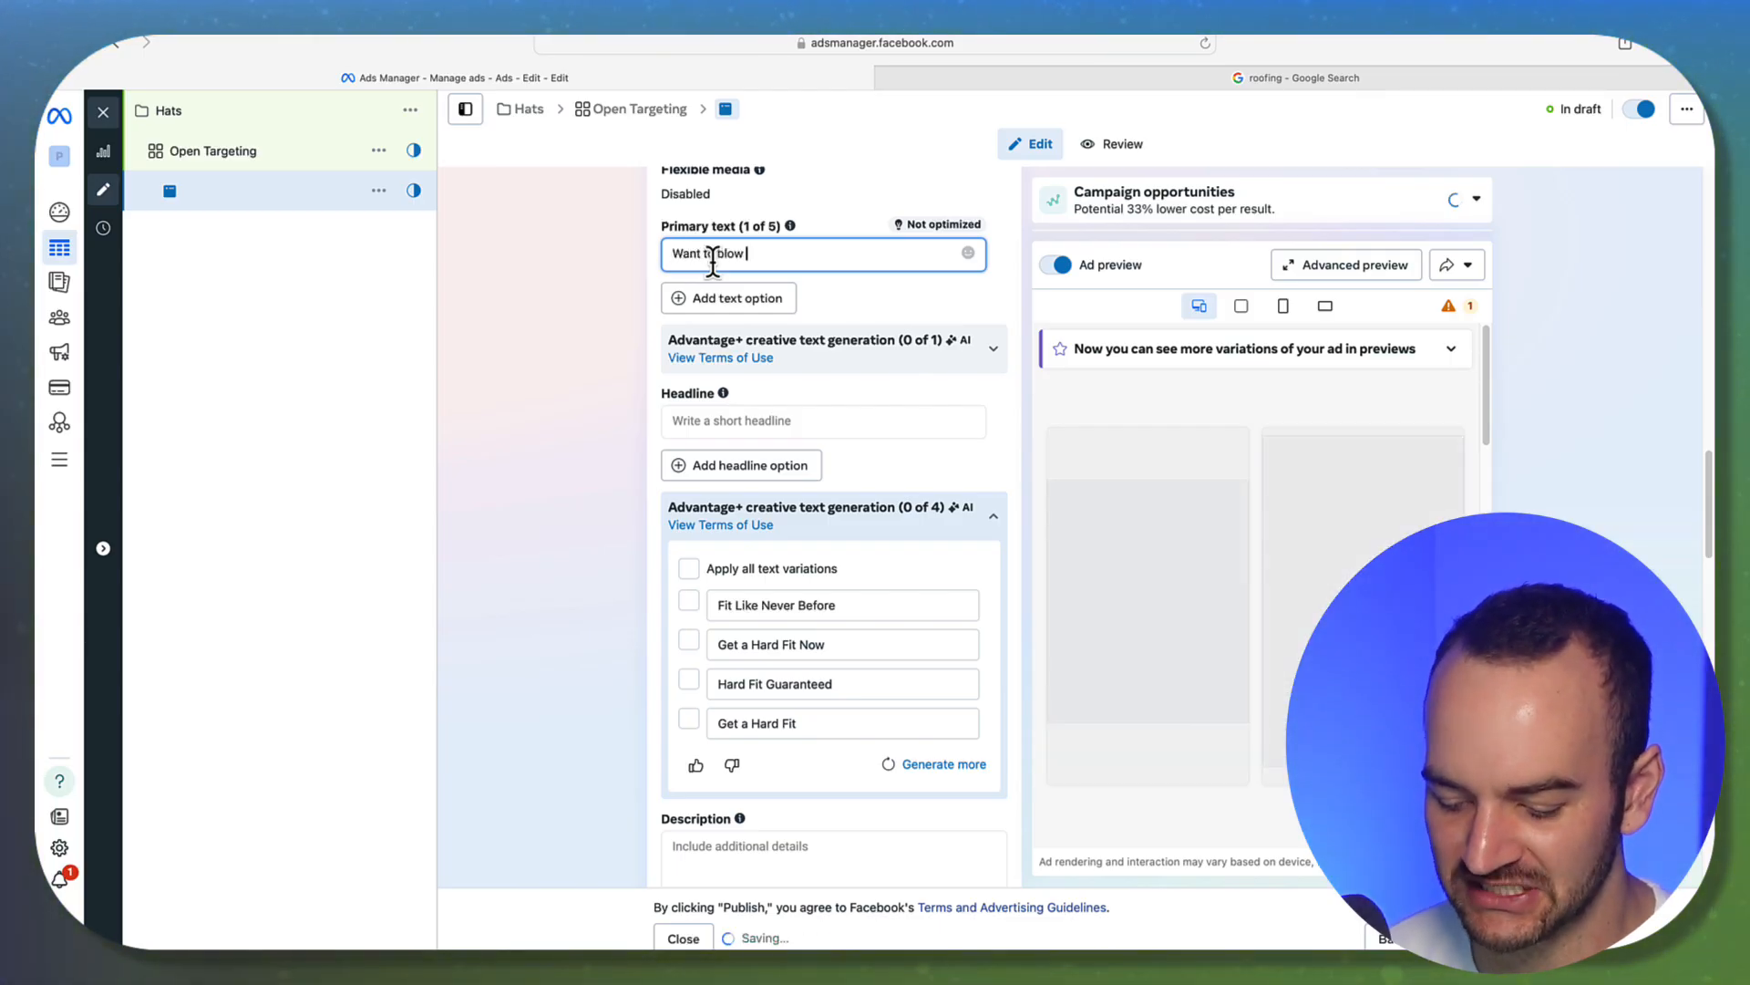
pyautogui.write('up your sale')
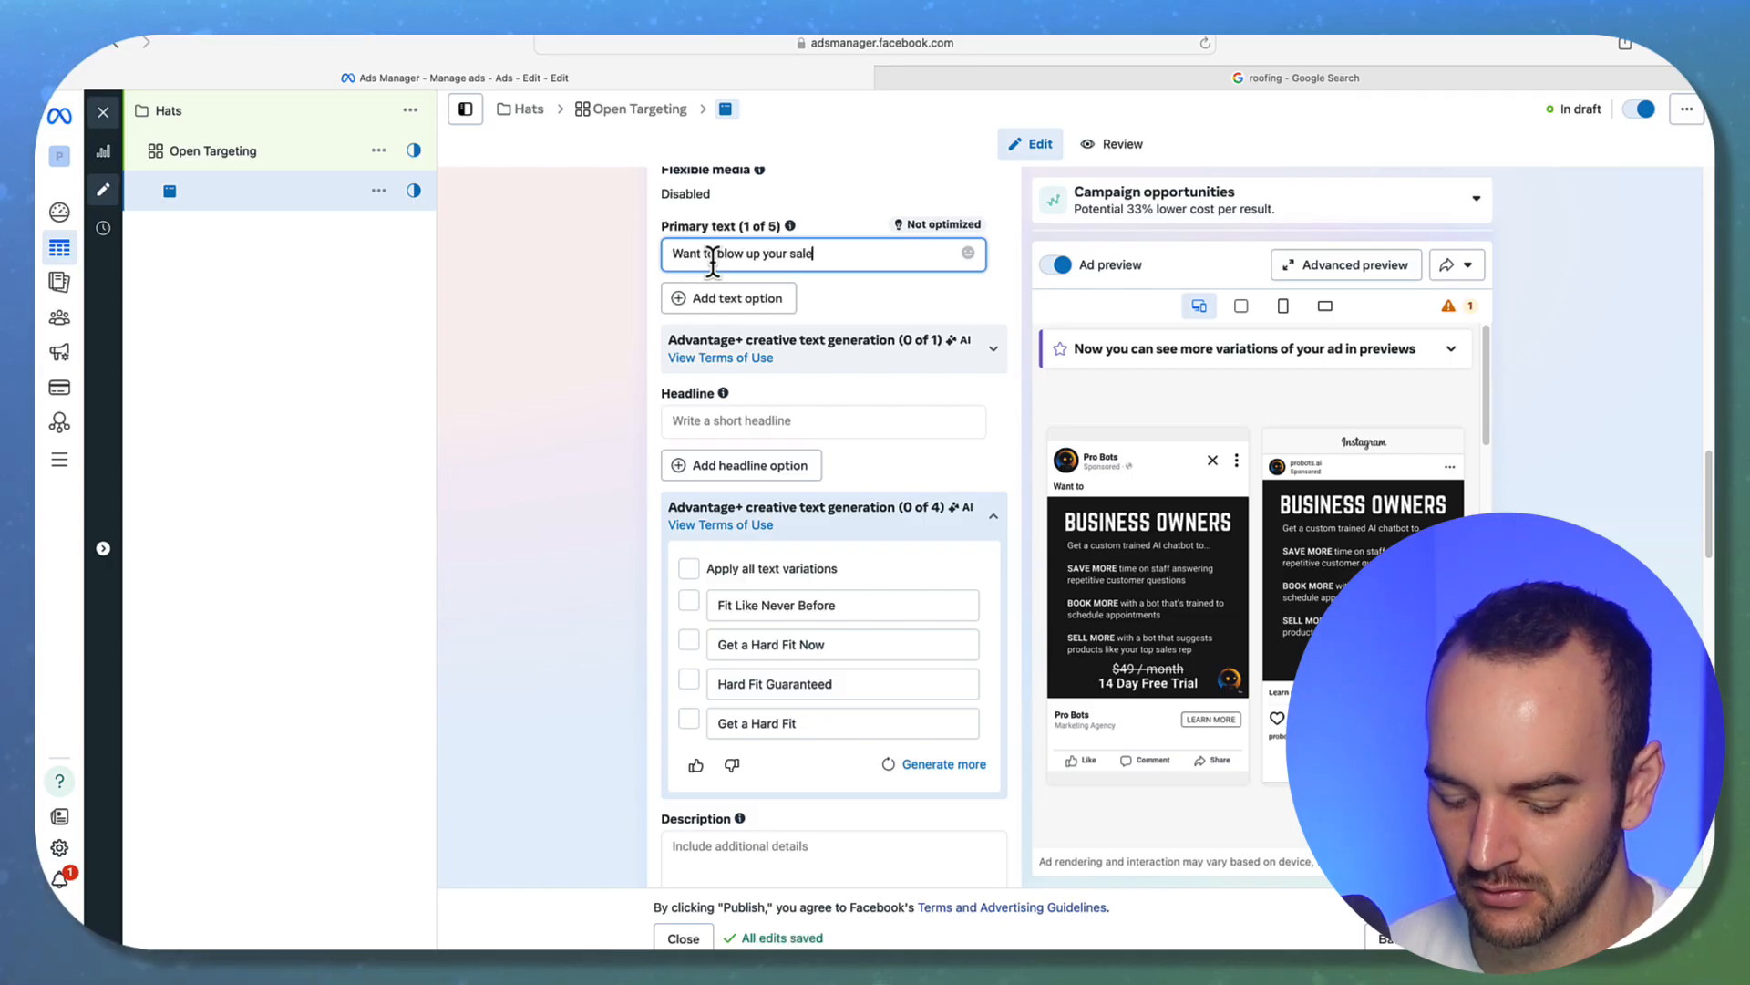
pyautogui.write('s. business owners?')
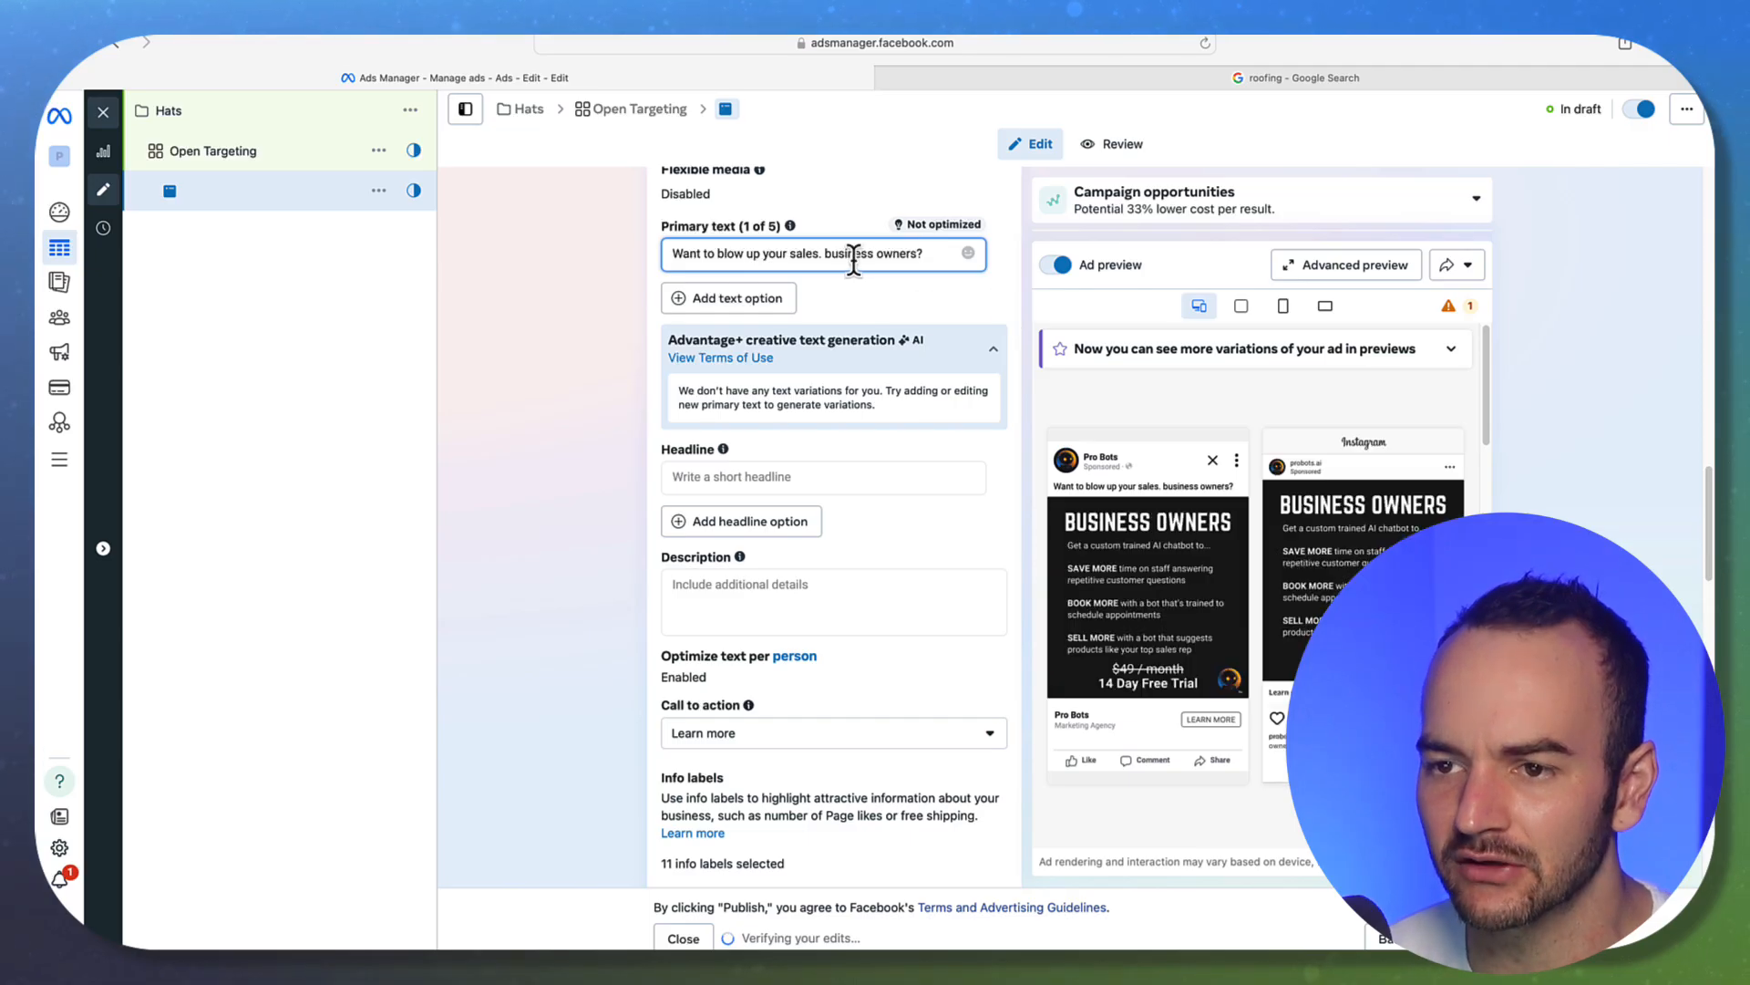
# Replace the primary text with "Are you ready to increase your", clear the field again and collapse its text generation suggestions.
pyautogui.moveTo(930, 254); pyautogui.dragTo(639, 245)
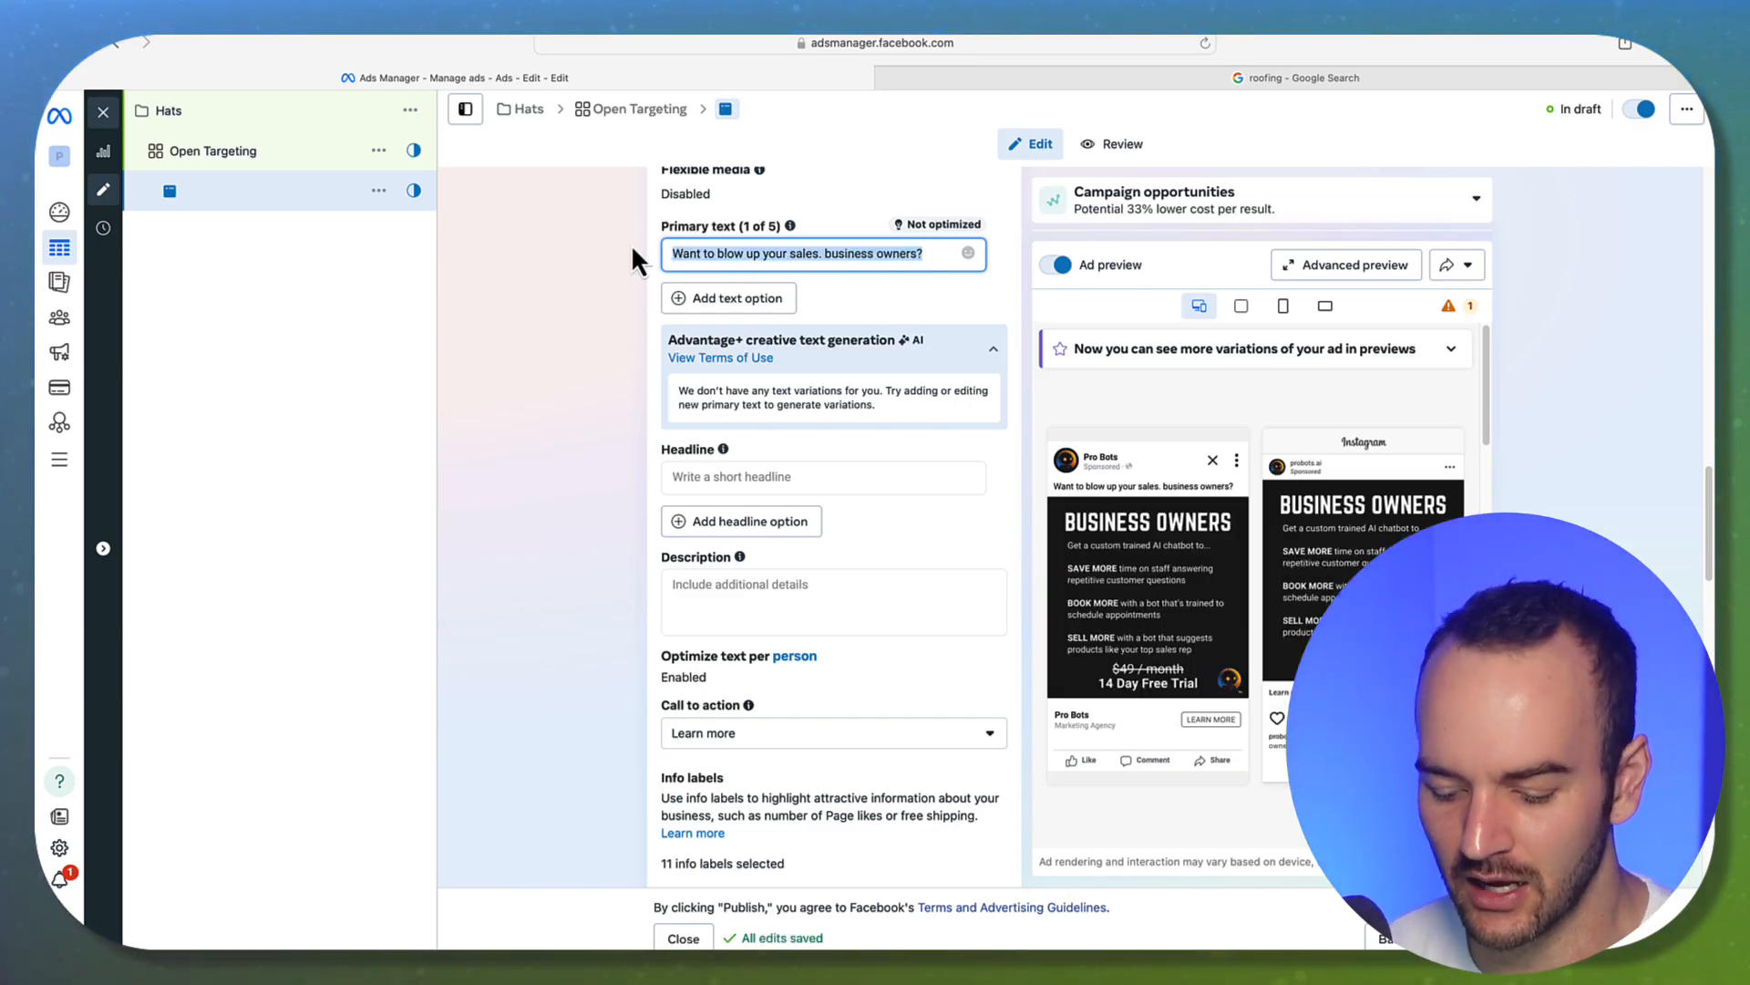
pyautogui.write('Are you read')
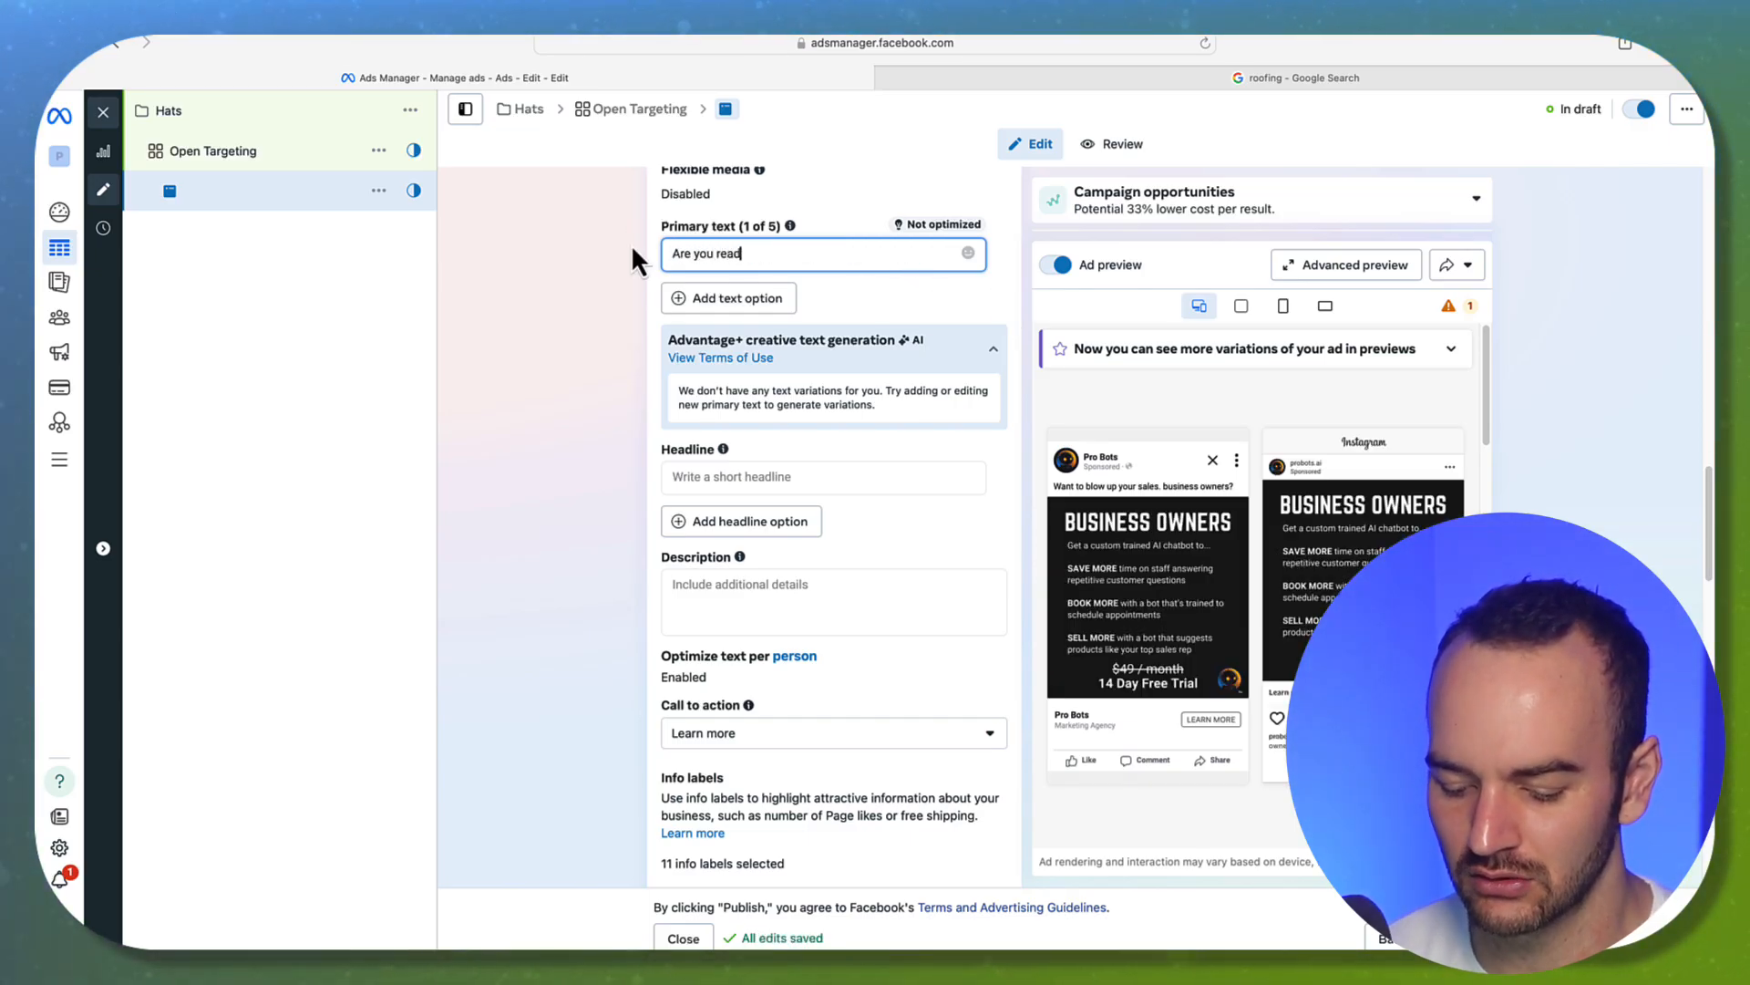
pyautogui.write('y to increase your ')
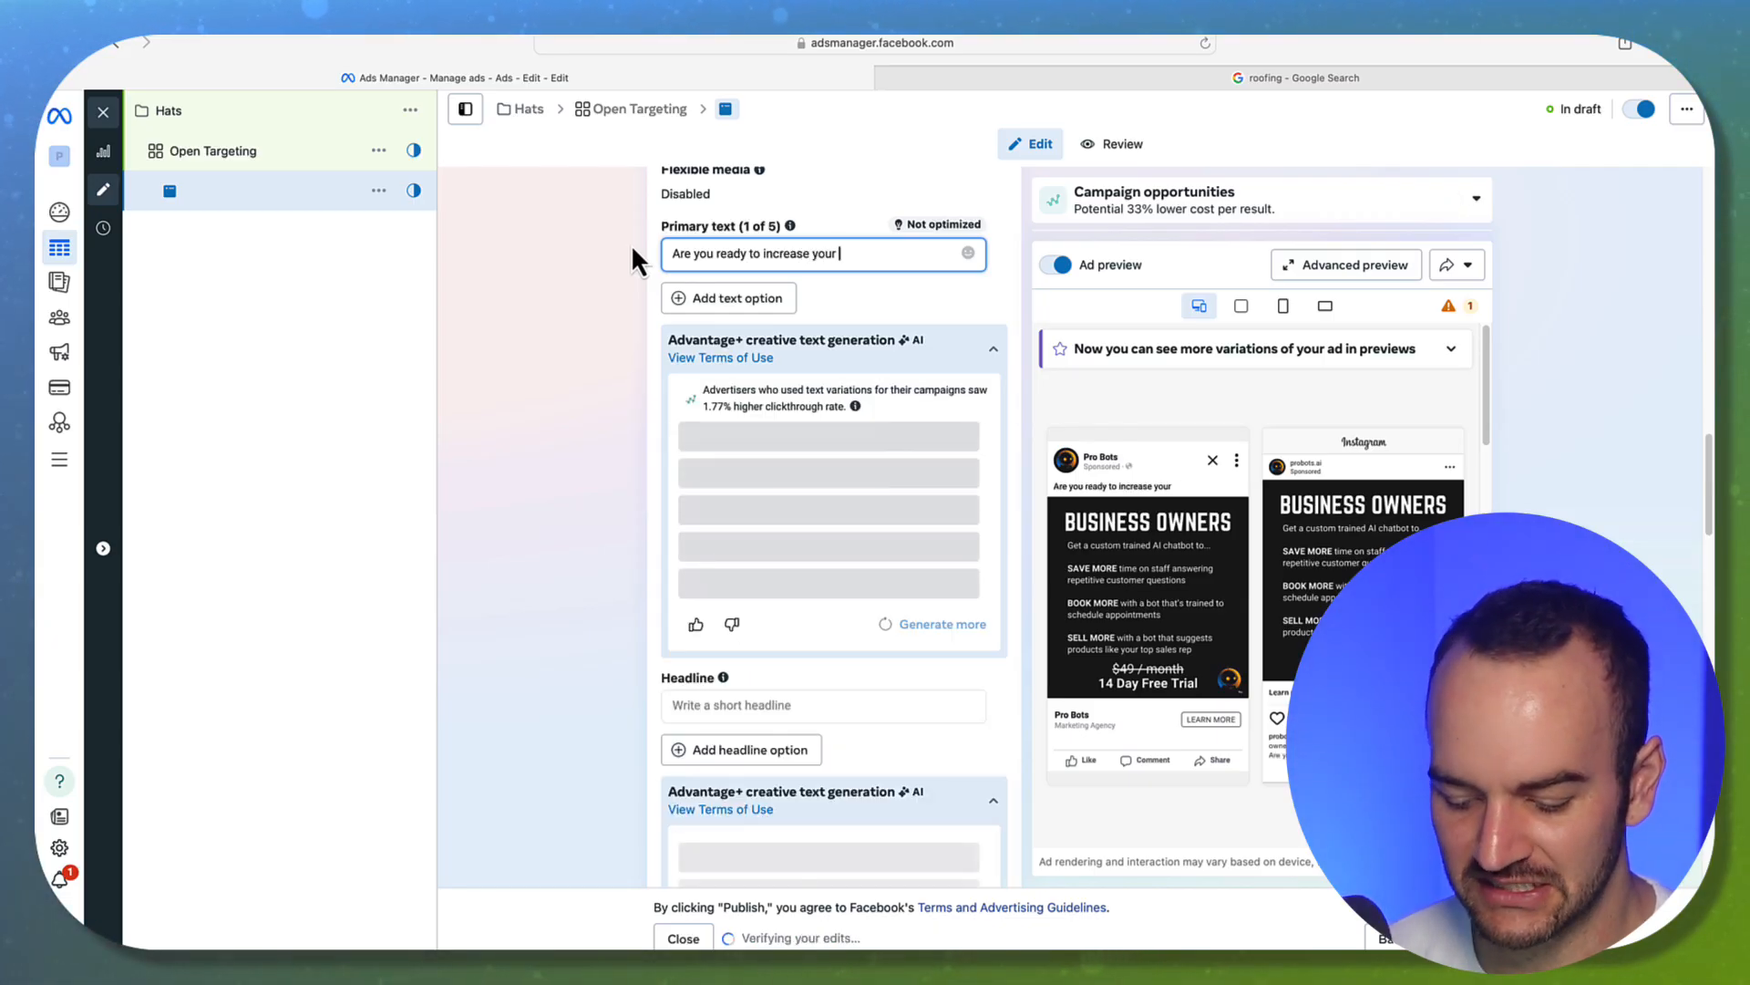
pyautogui.write('bsuneisses')
pyautogui.press('super+a')
pyautogui.press('BackSpace')
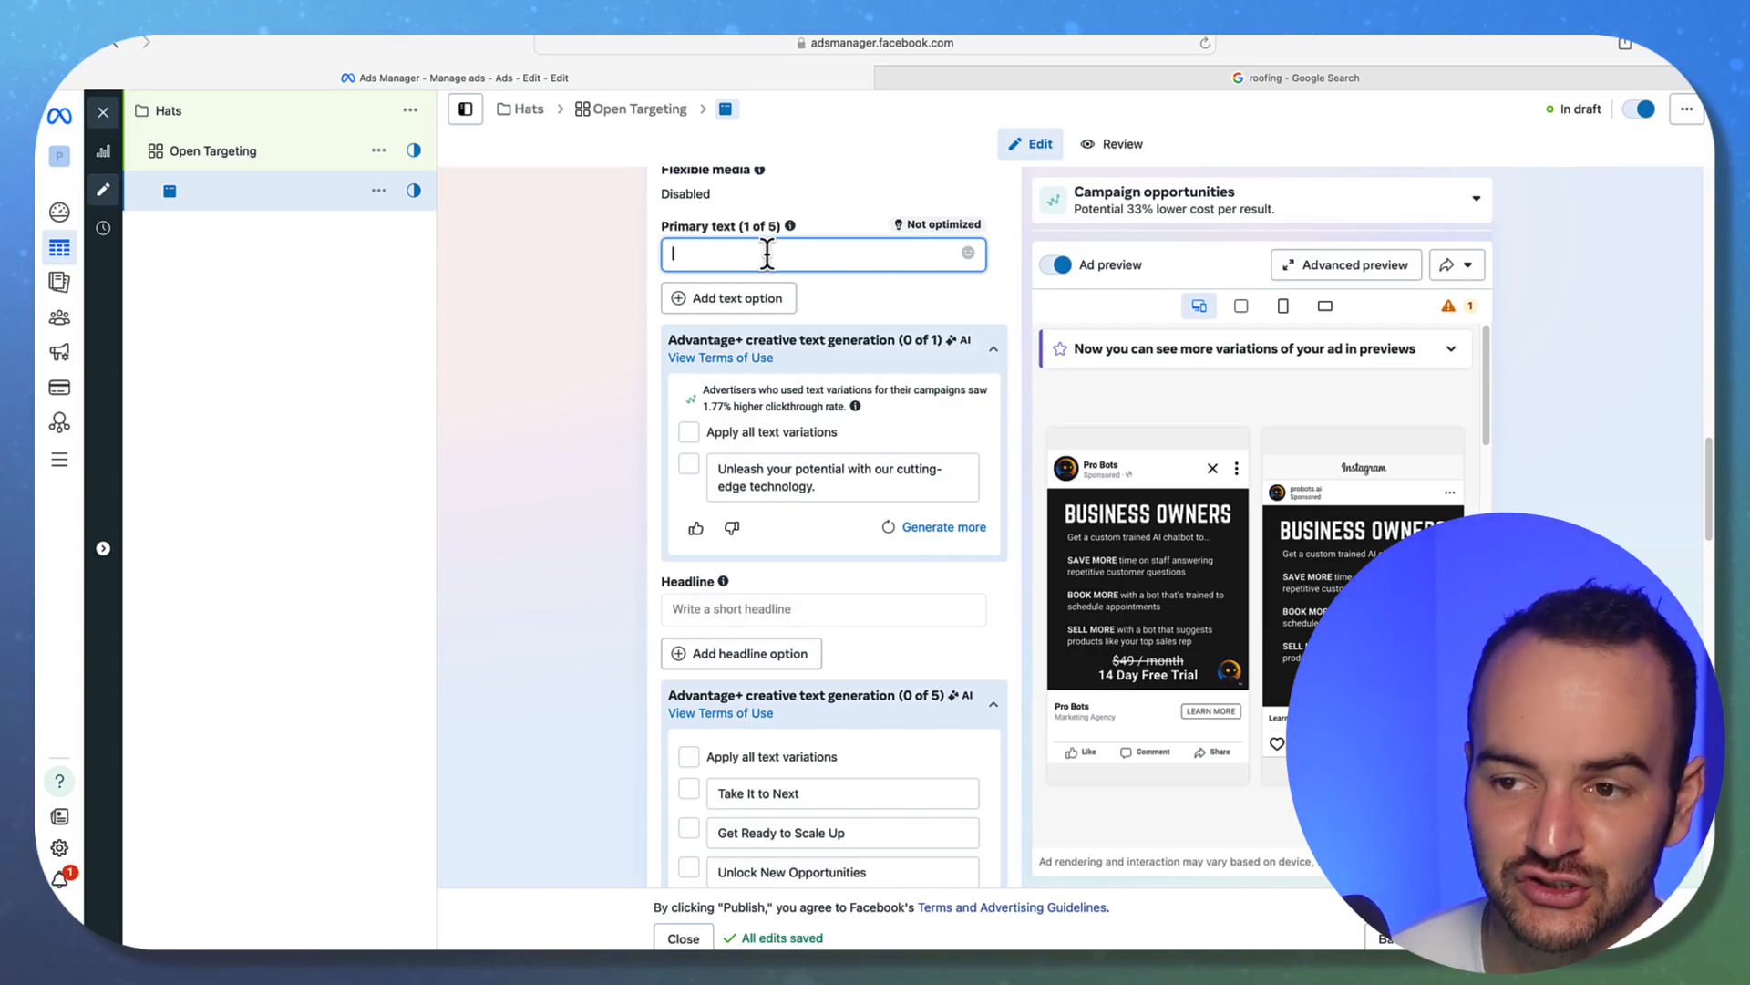
pyautogui.click(993, 349)
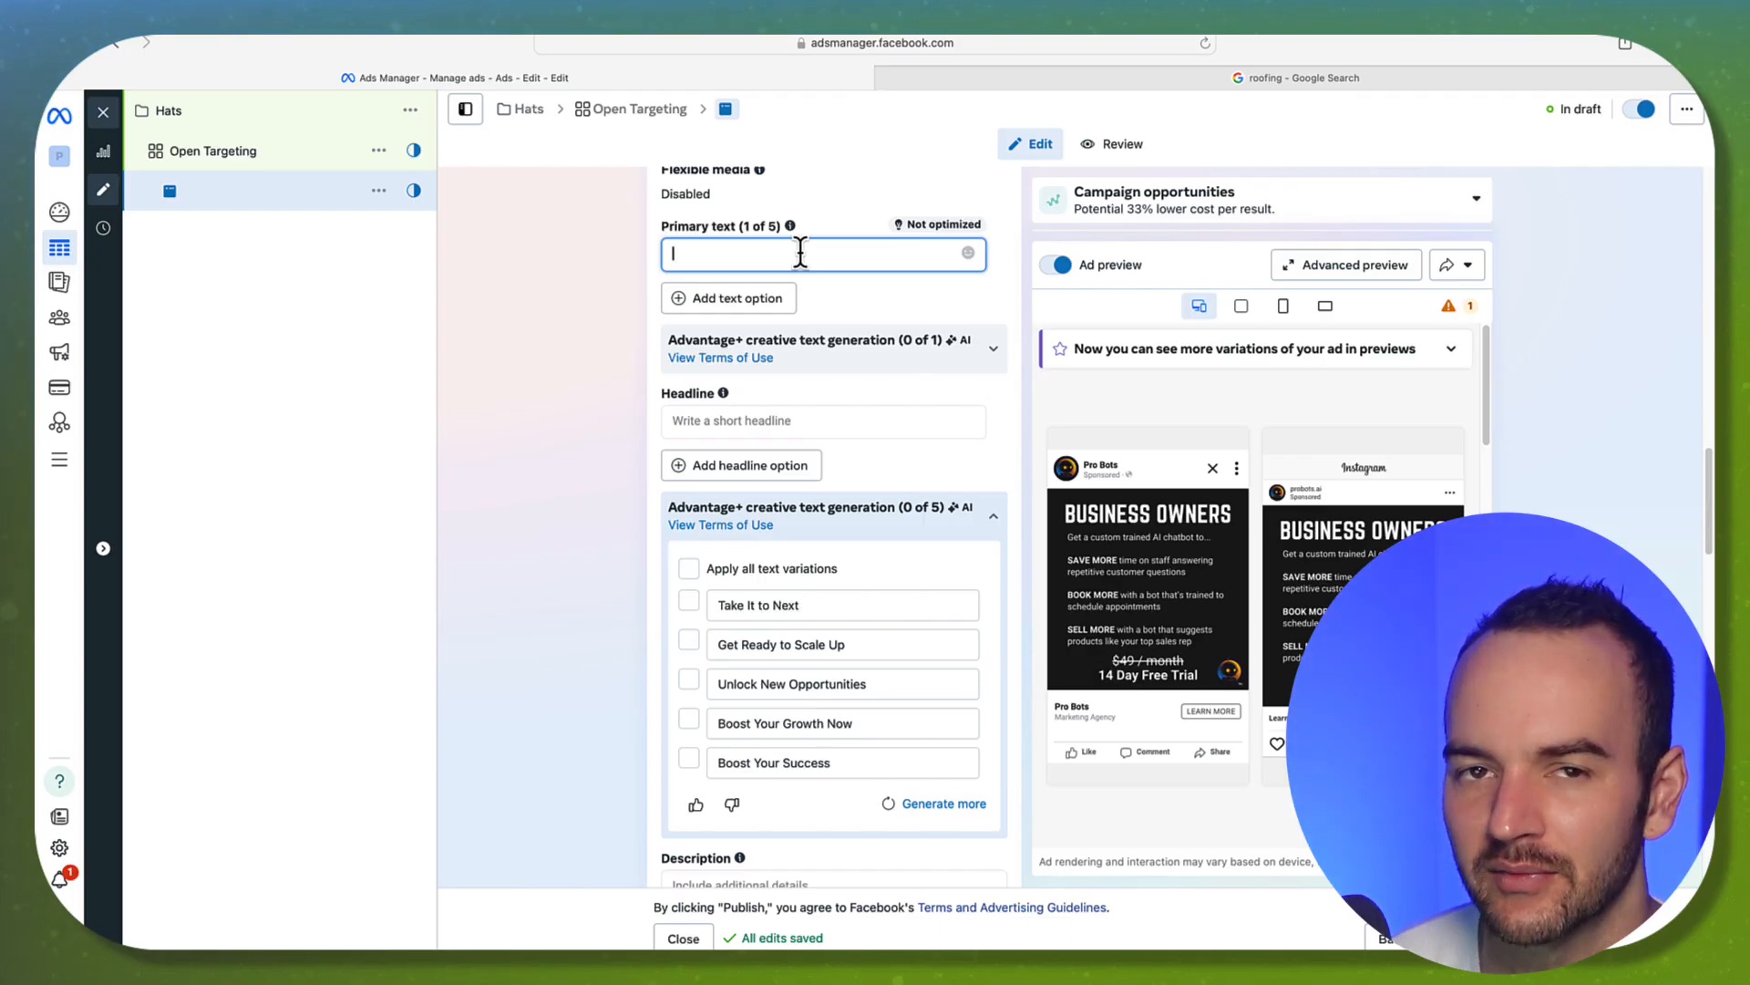
# Enter "Get an AI Chatbot on Your Website for 14 Days for FREE" as the ad's headline.
pyautogui.click(770, 421)
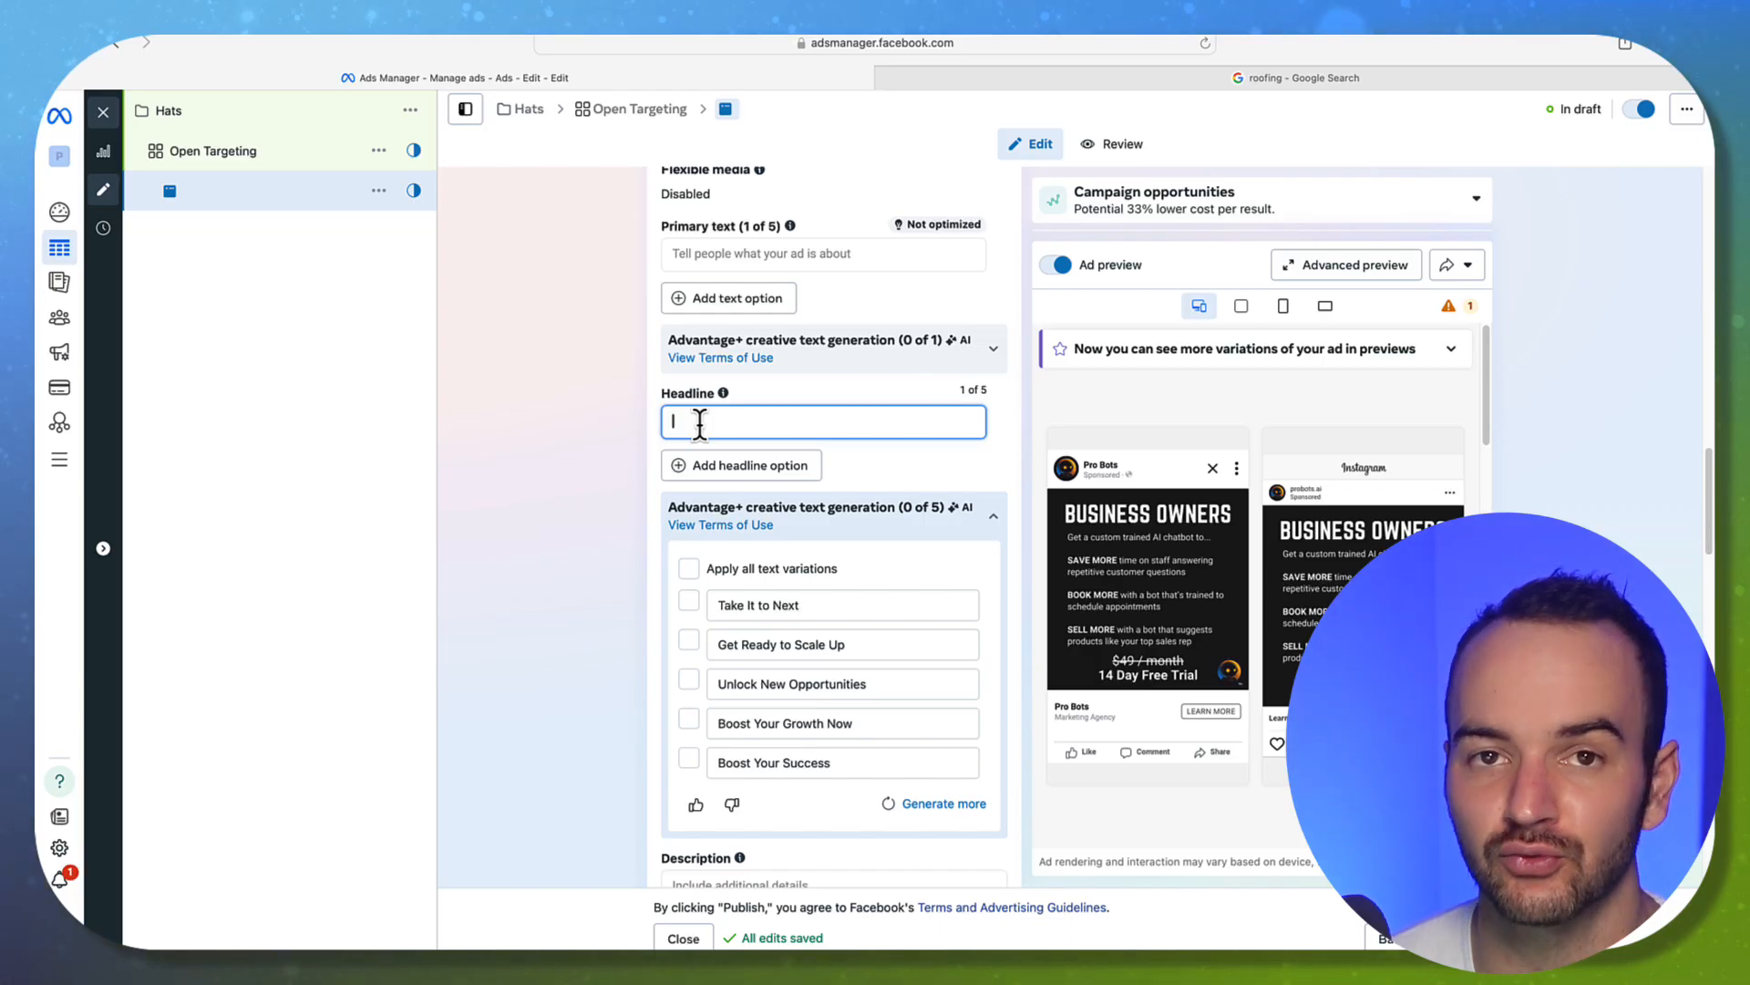
pyautogui.moveTo(961, 507)
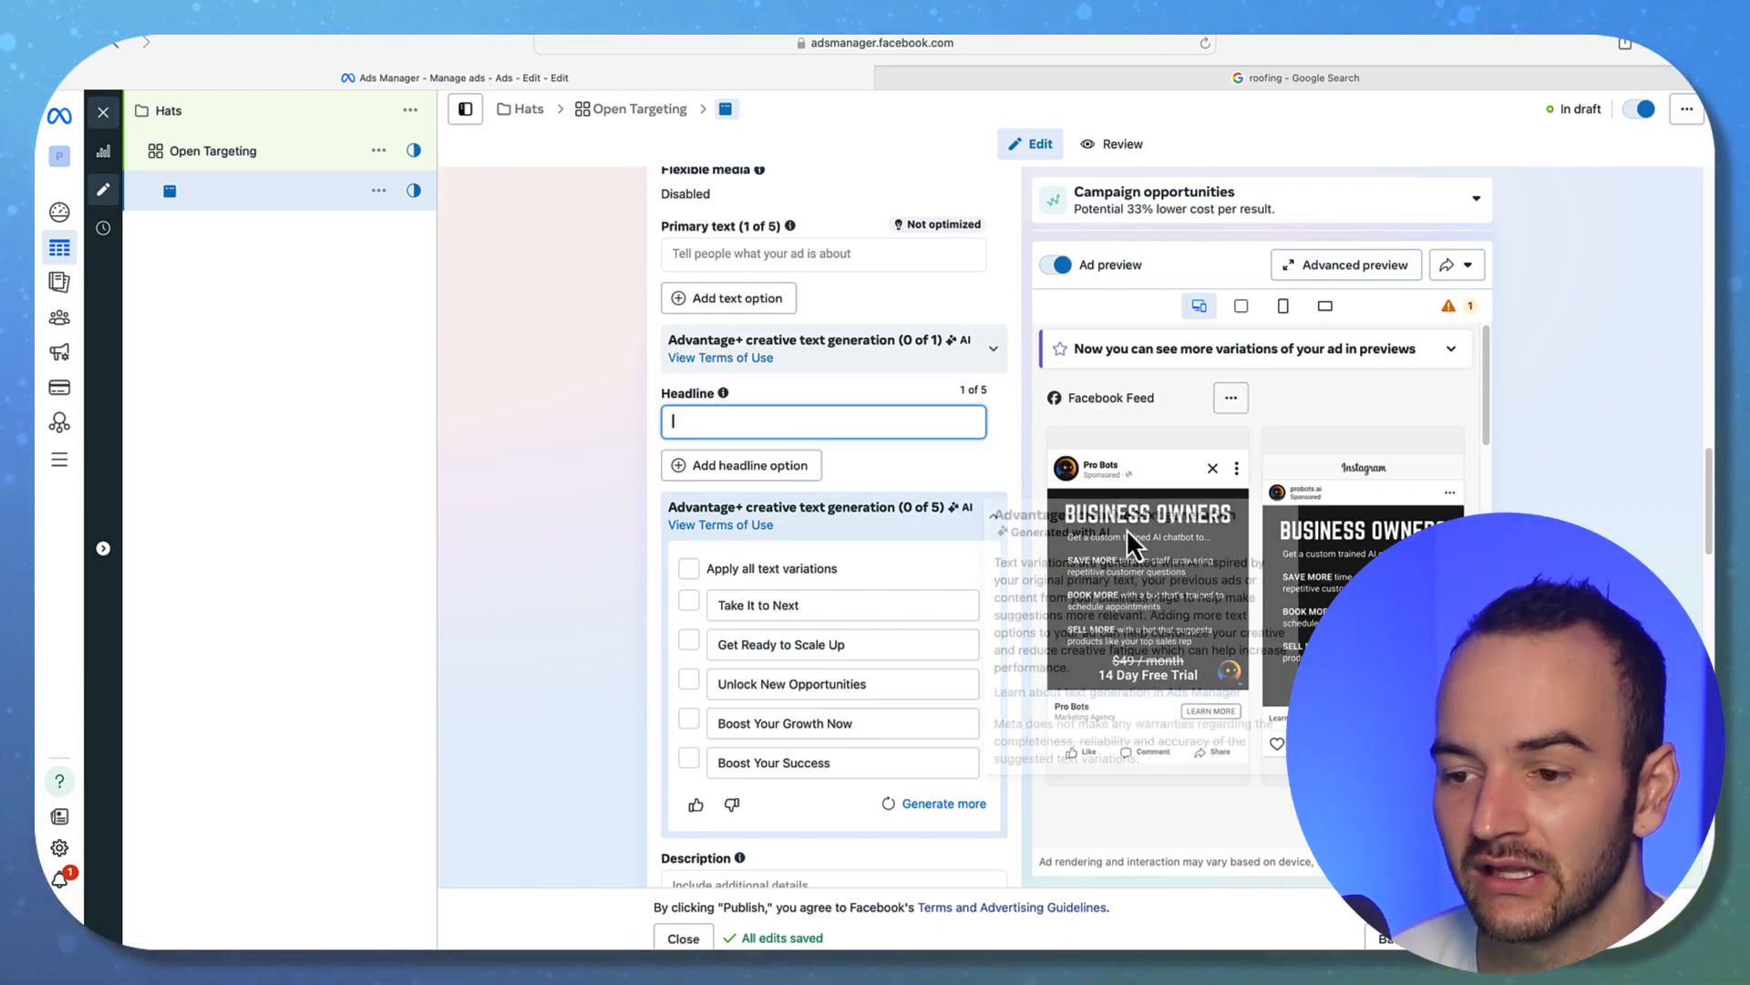
pyautogui.click(1064, 717)
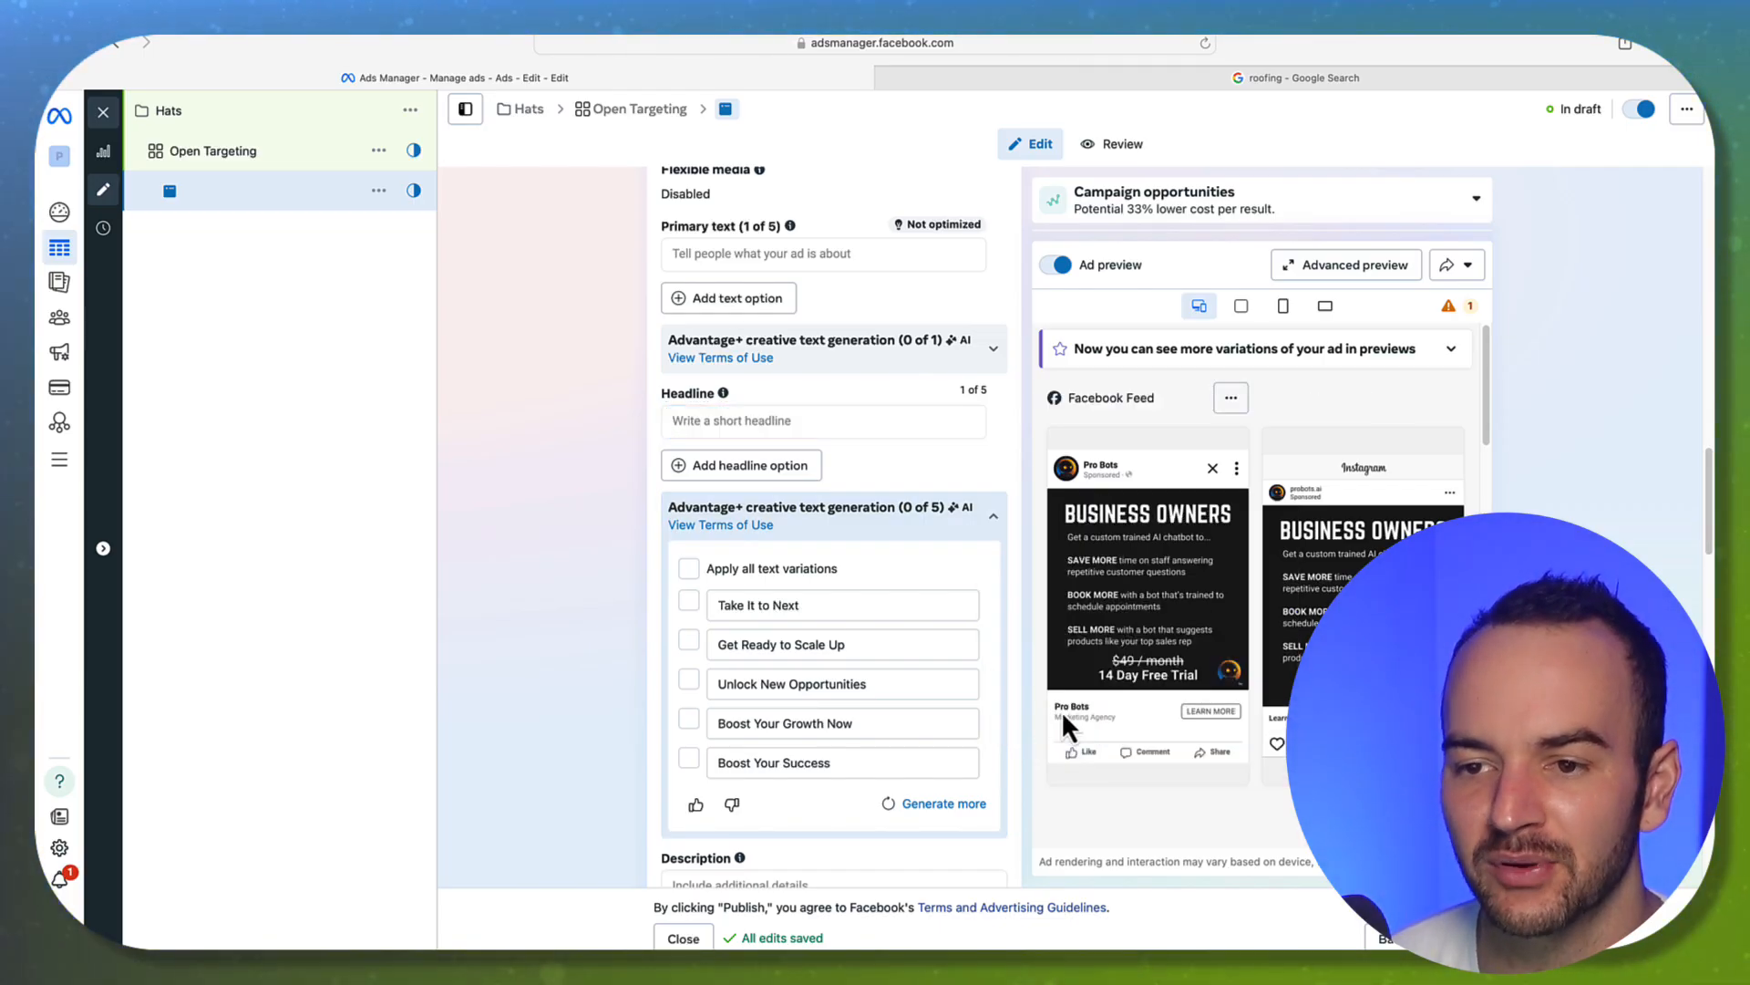
pyautogui.click(771, 421)
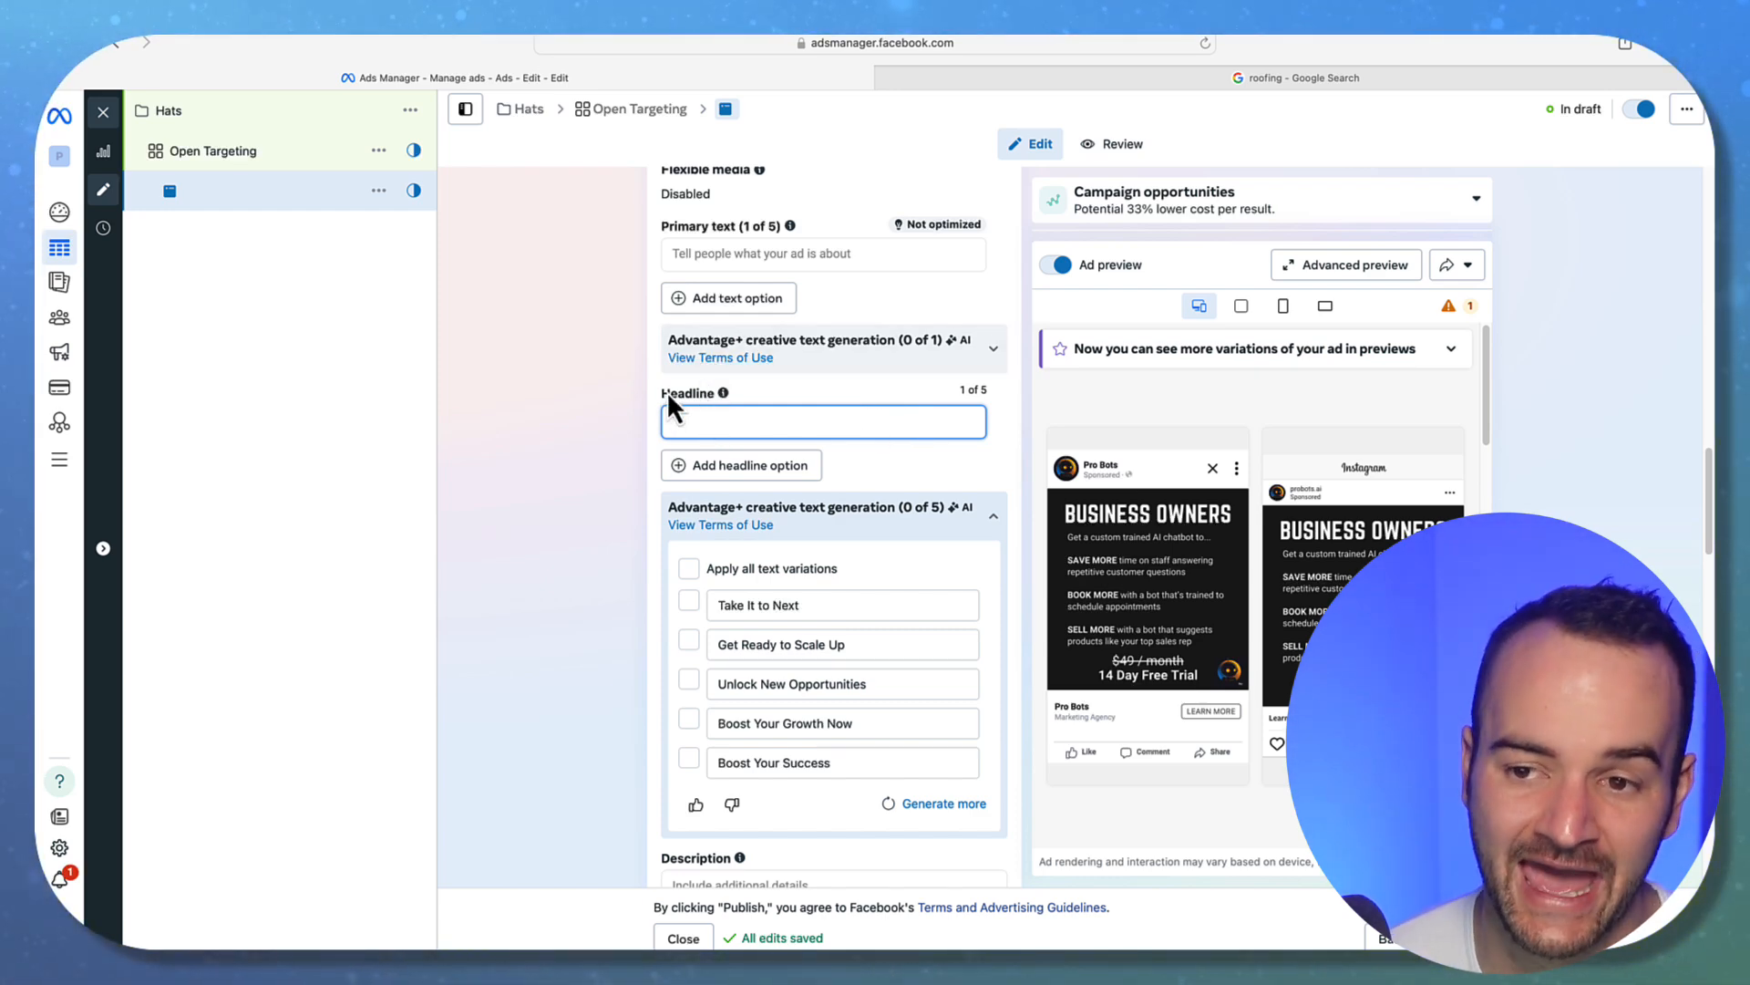
pyautogui.moveTo(667, 391); pyautogui.dragTo(723, 420)
pyautogui.click(717, 422)
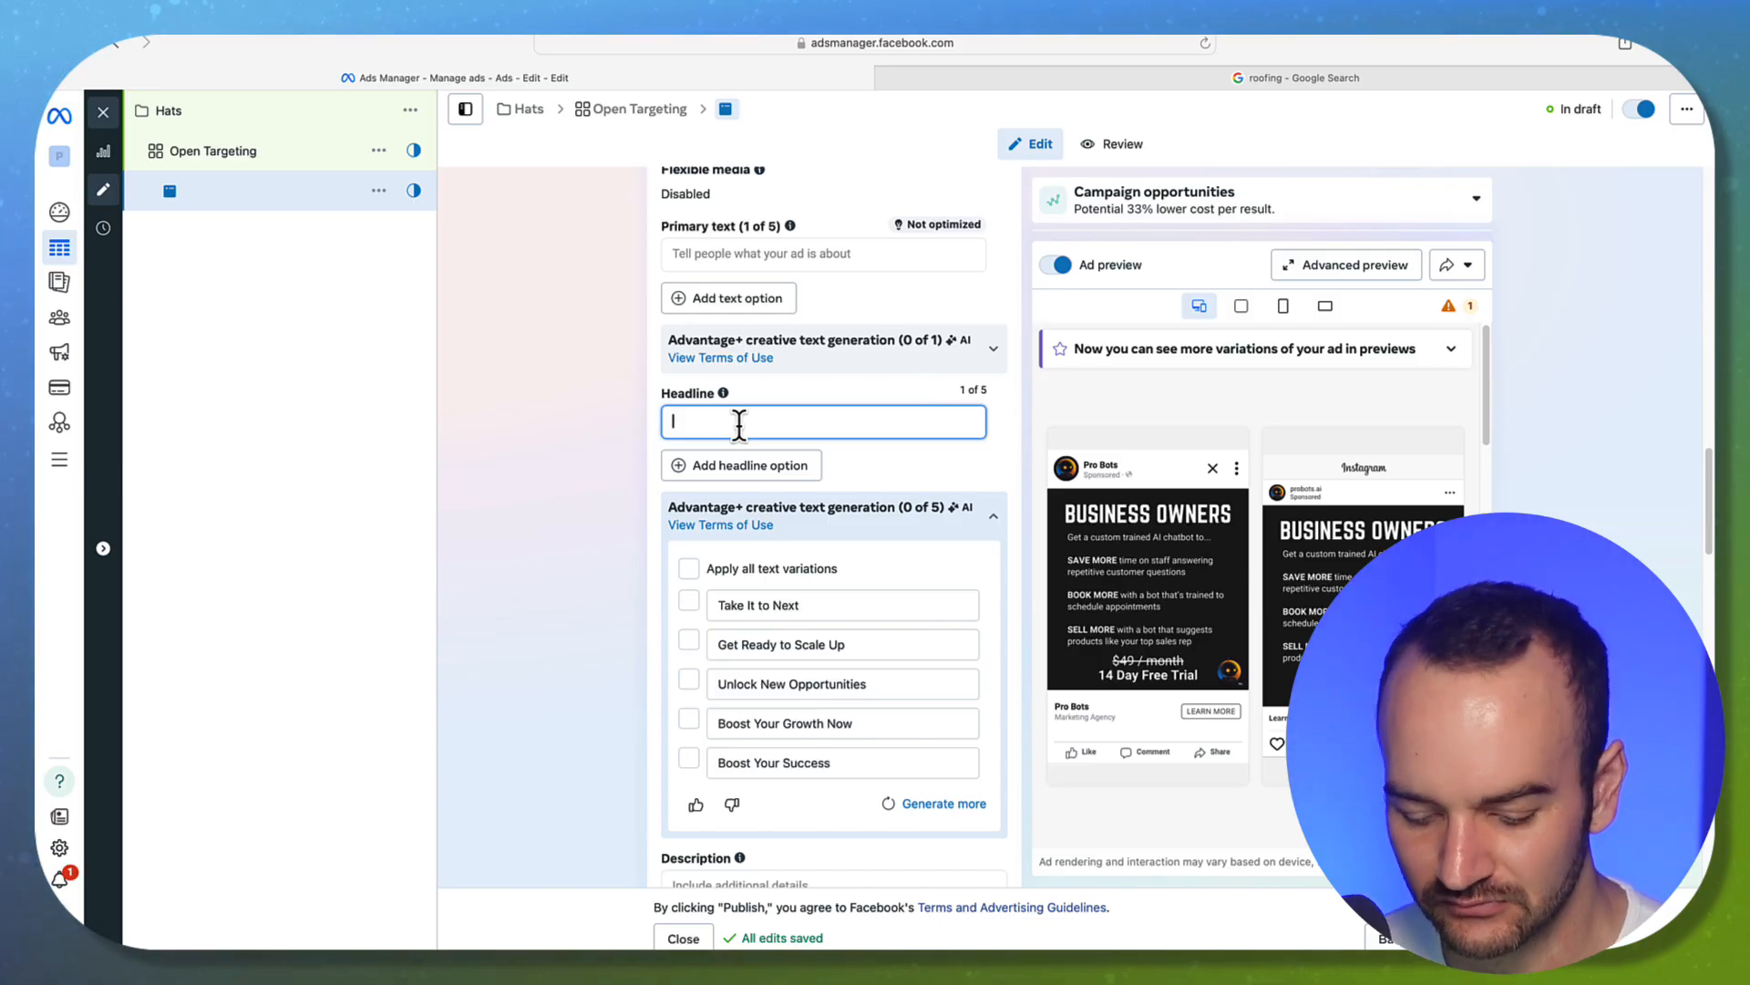
pyautogui.write('Get')
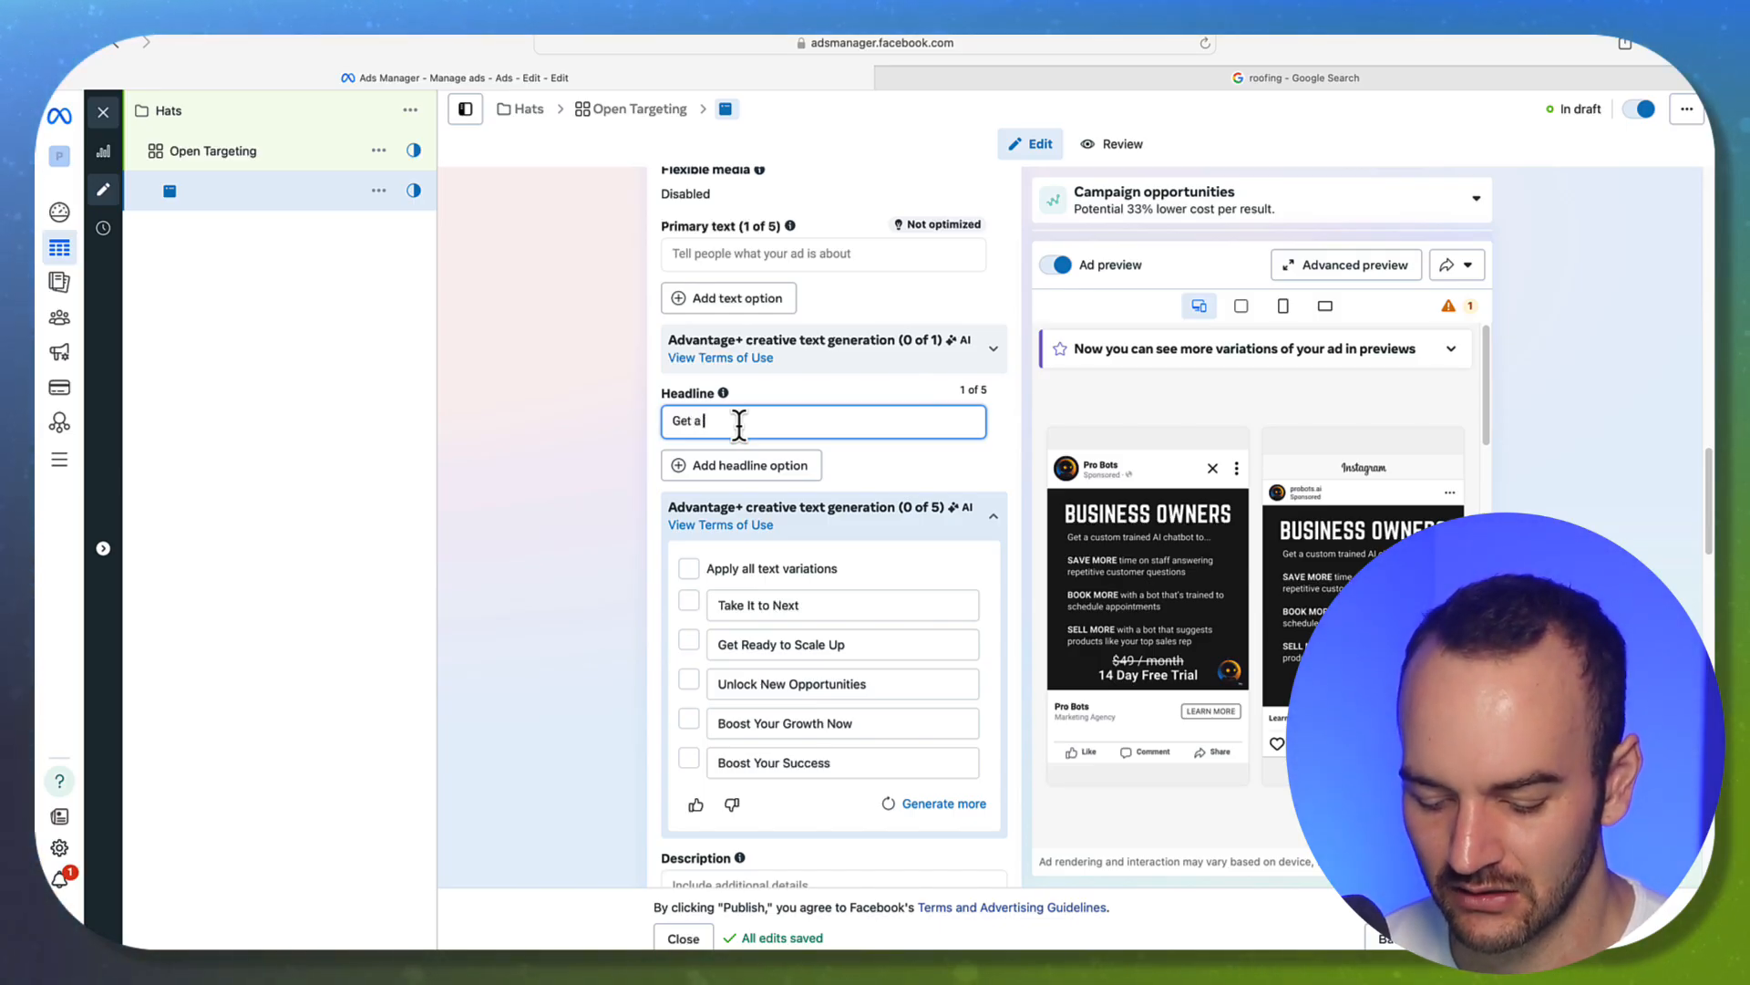
pyautogui.write(' an AI')
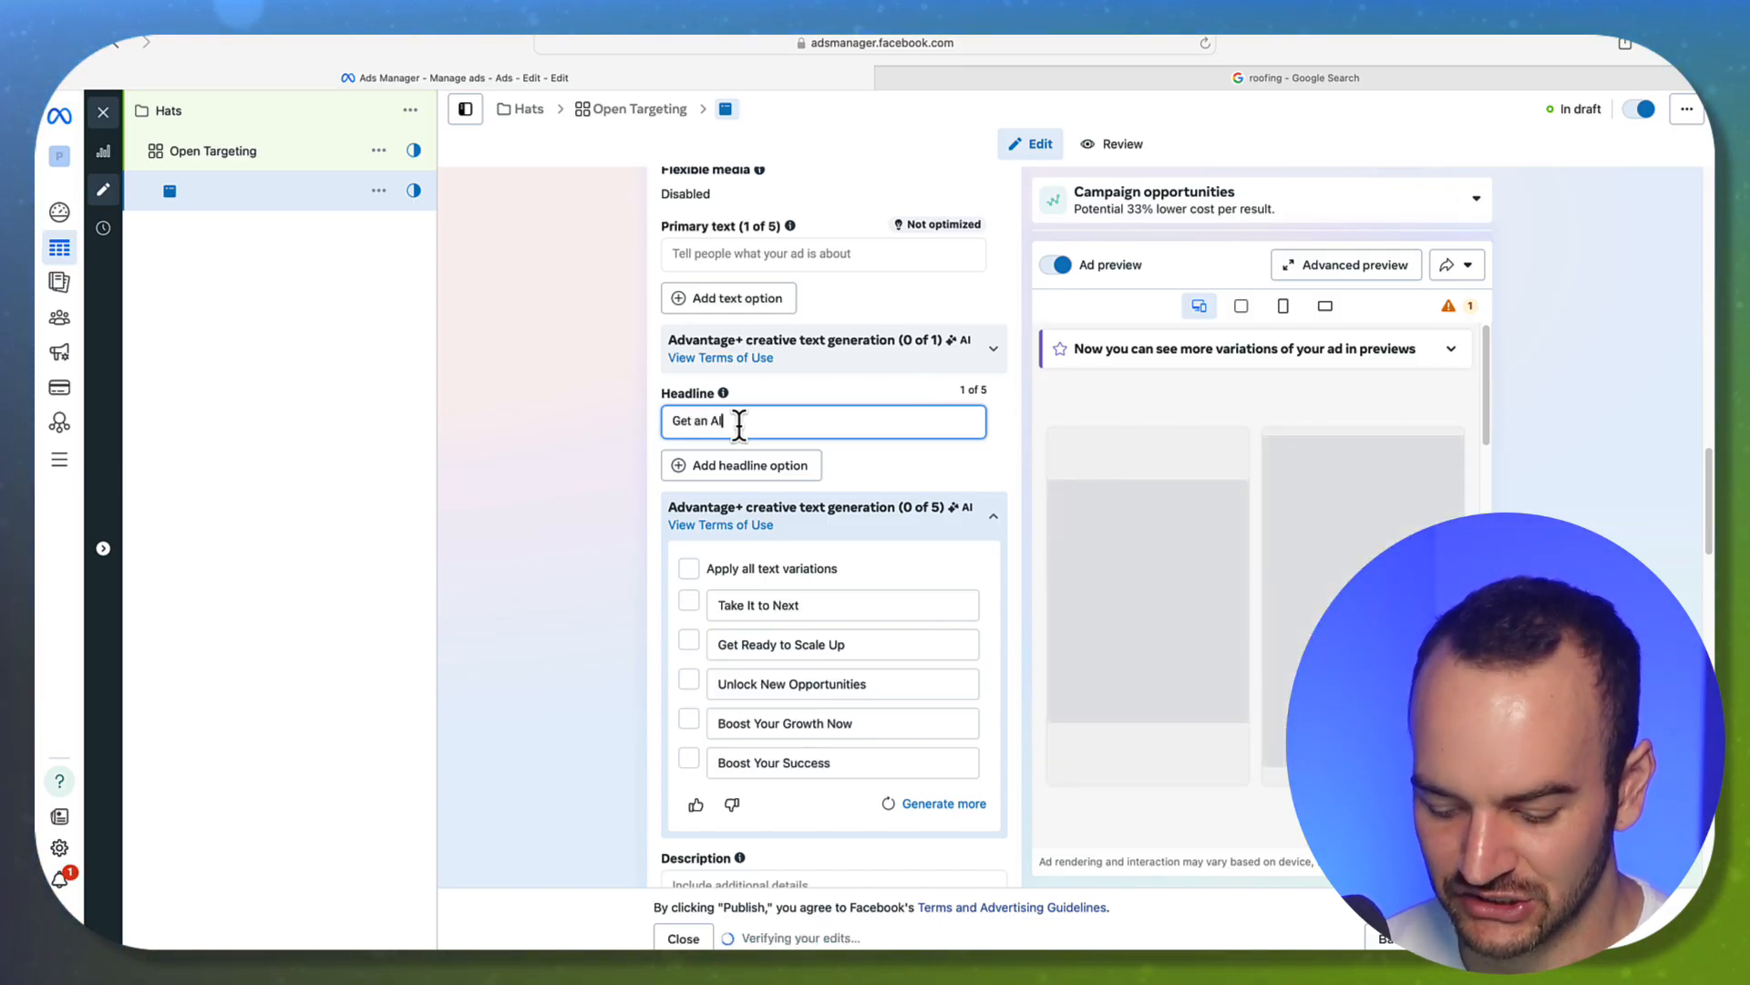
pyautogui.write(' Chatbot on ')
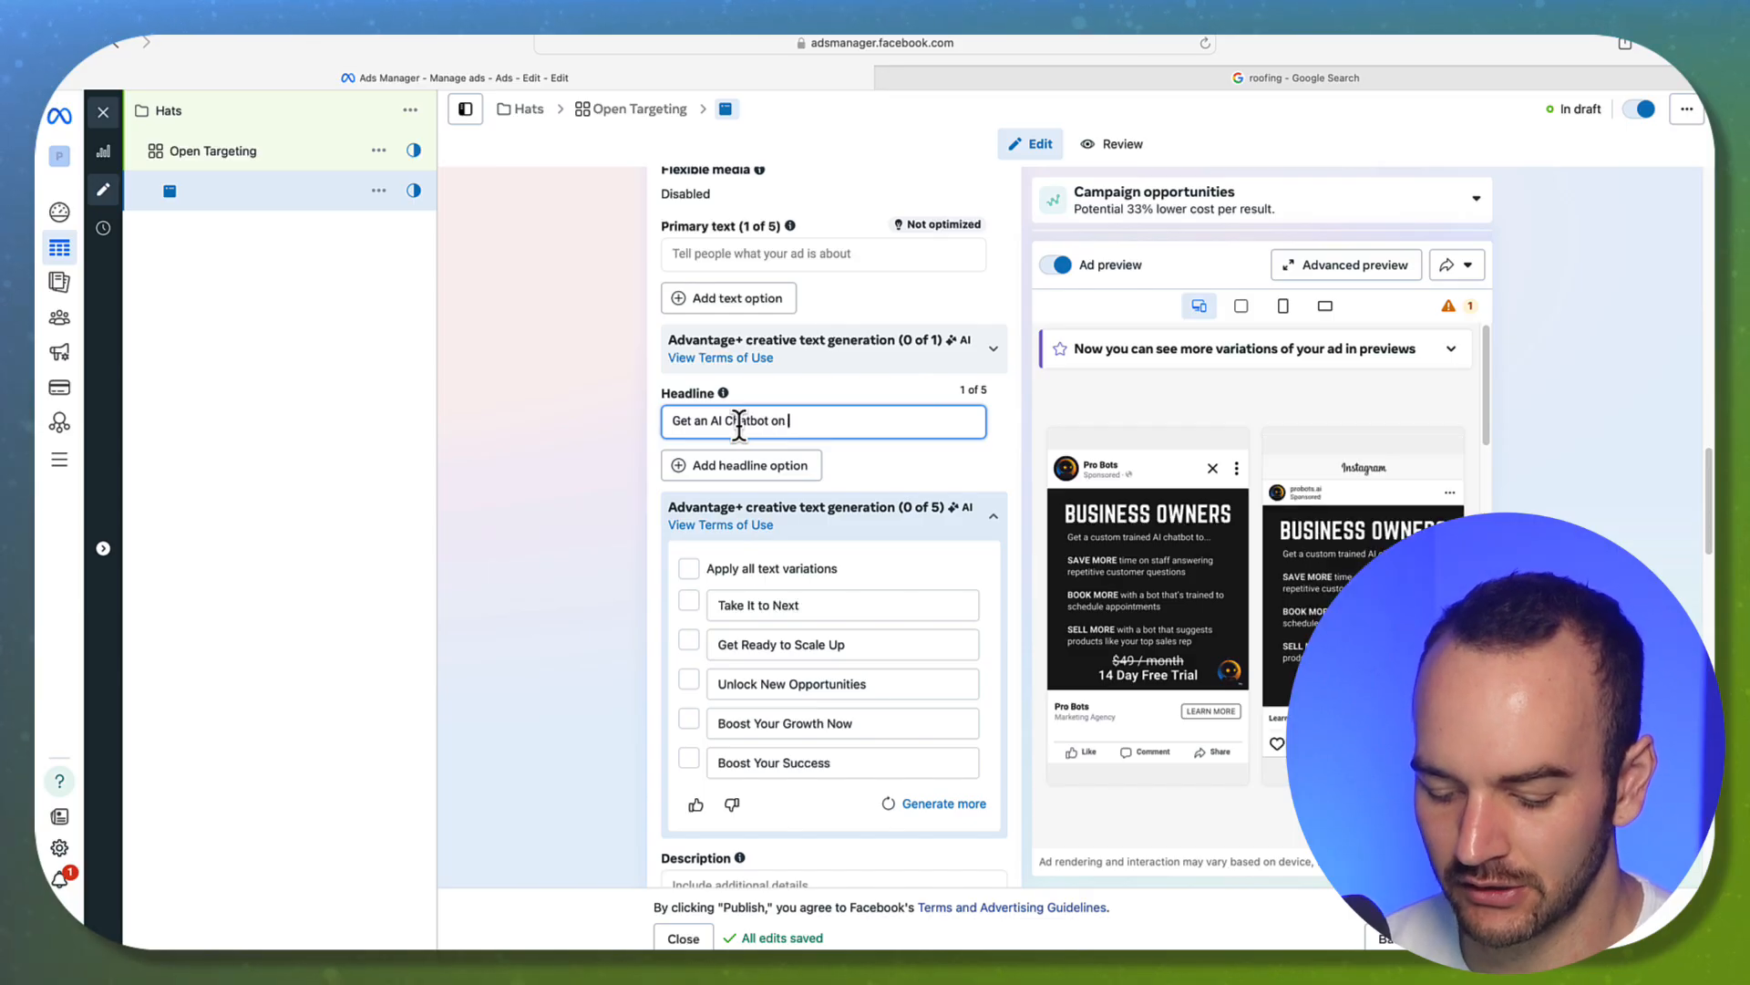
pyautogui.write('Your Website f')
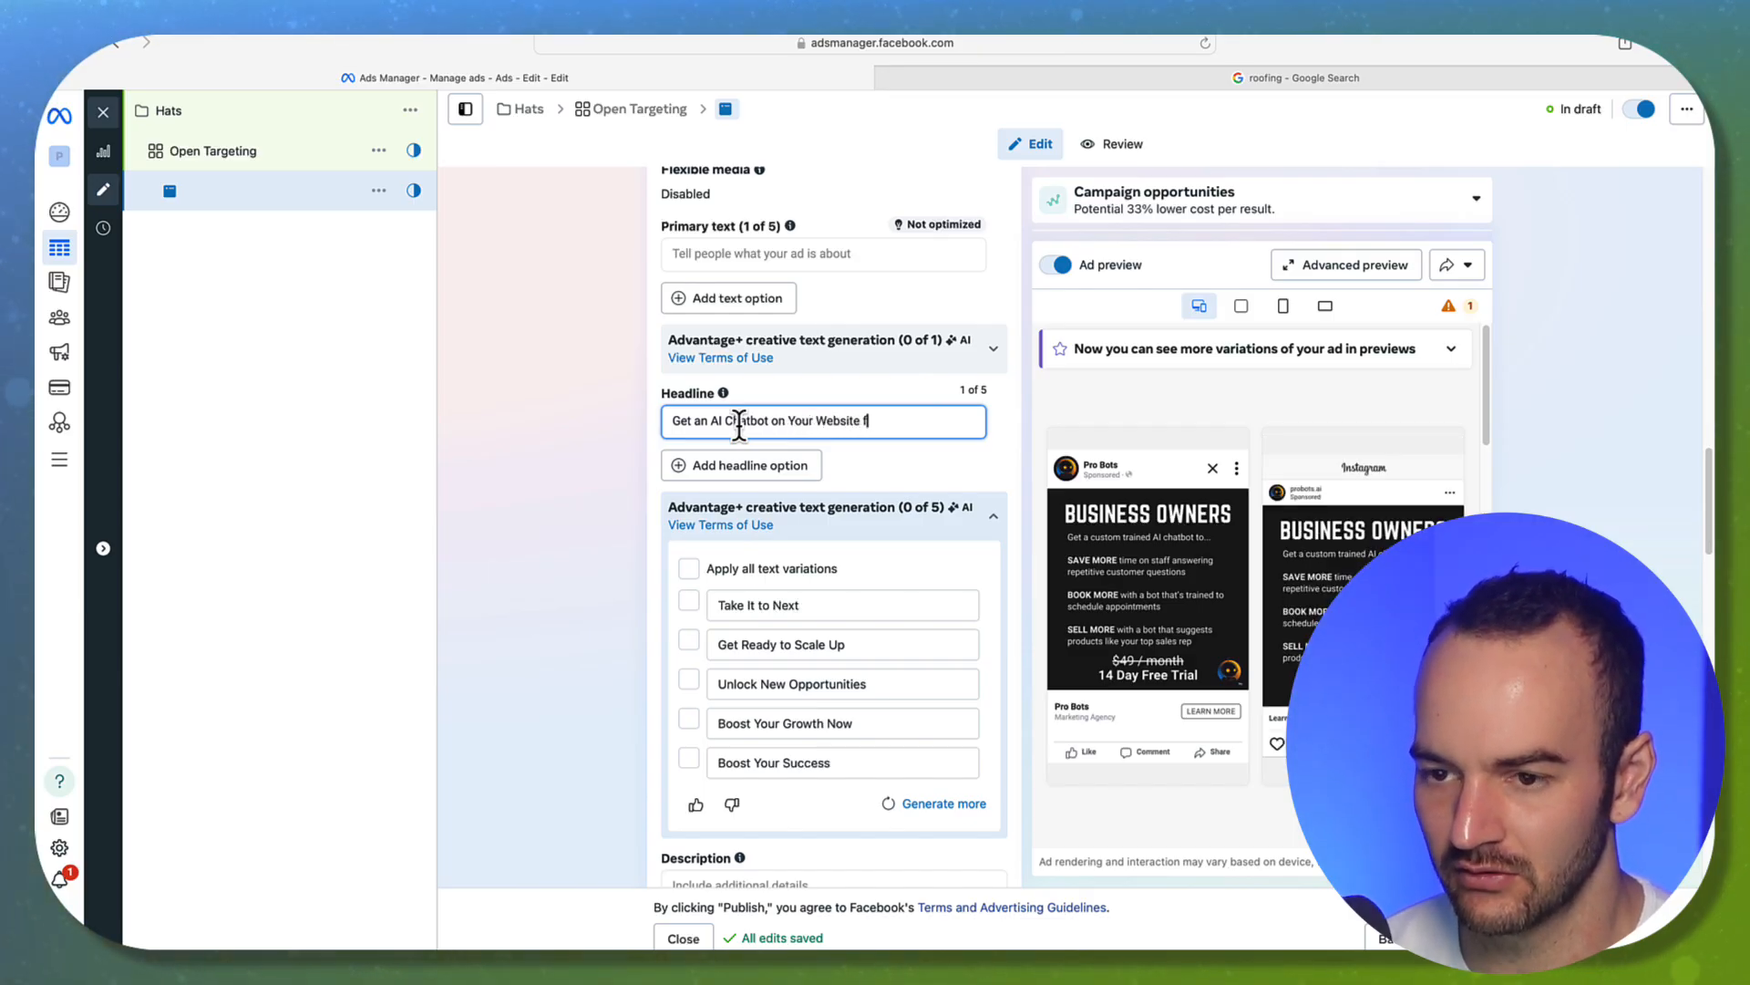
pyautogui.write('or 14 Days for')
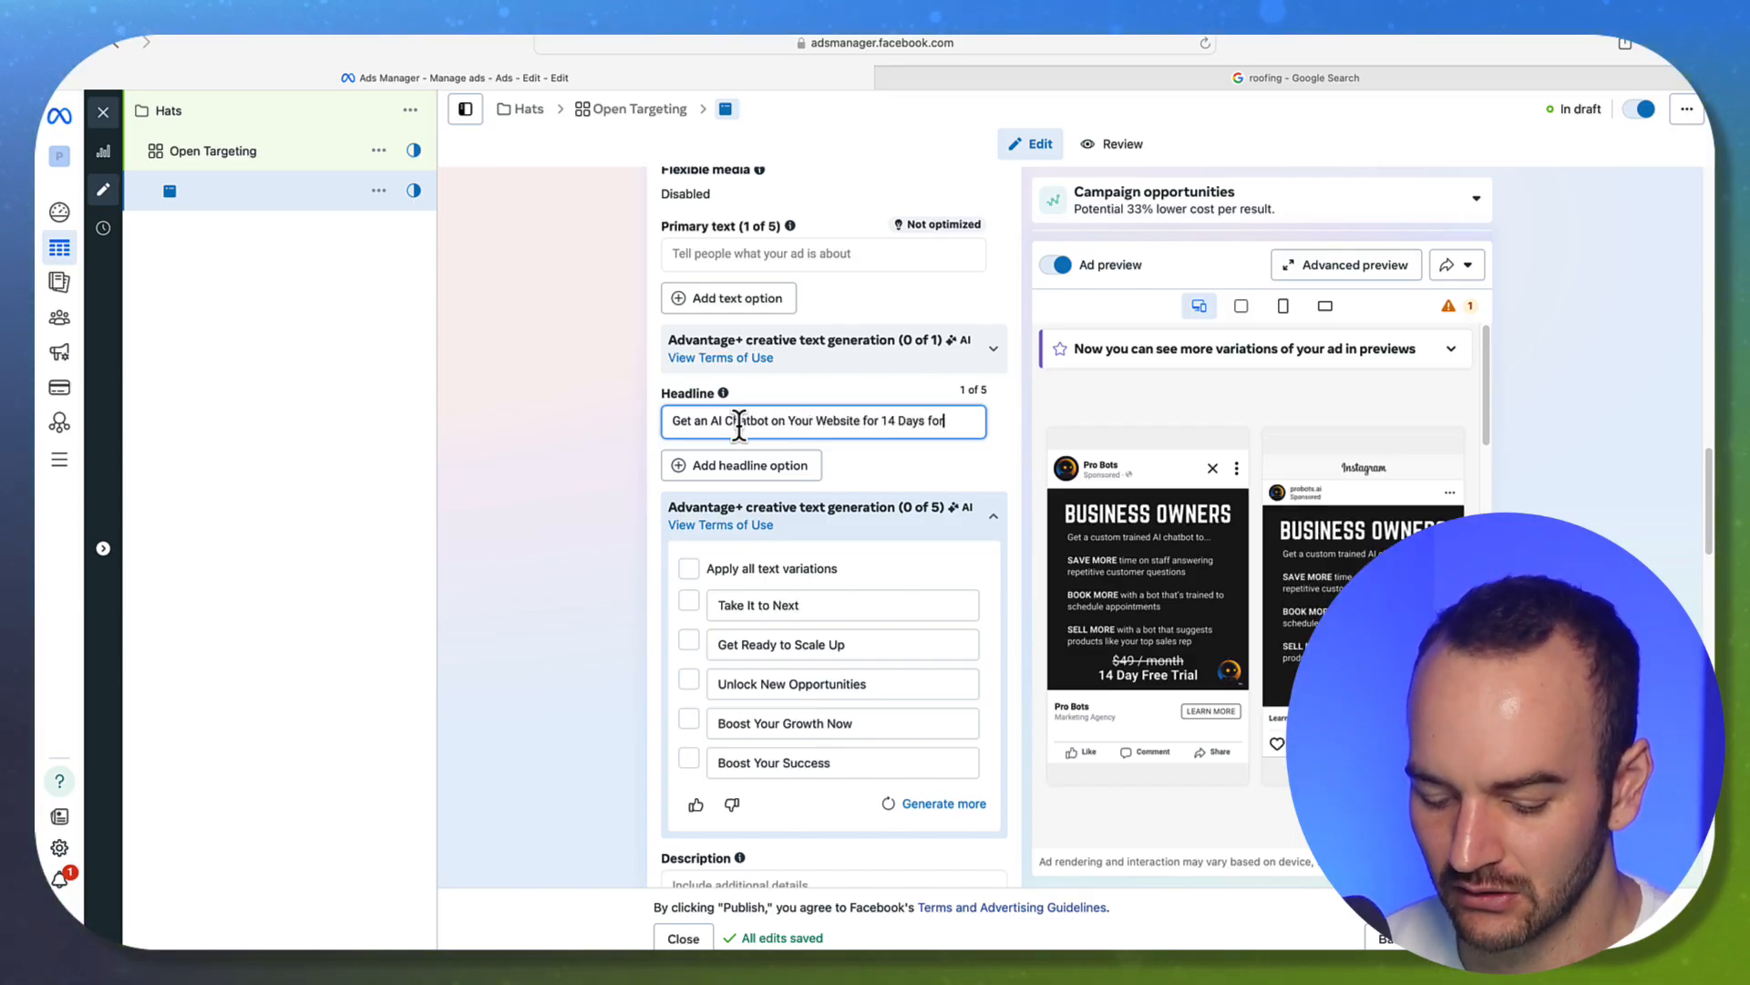
pyautogui.press('super+a')
pyautogui.write('FREE')
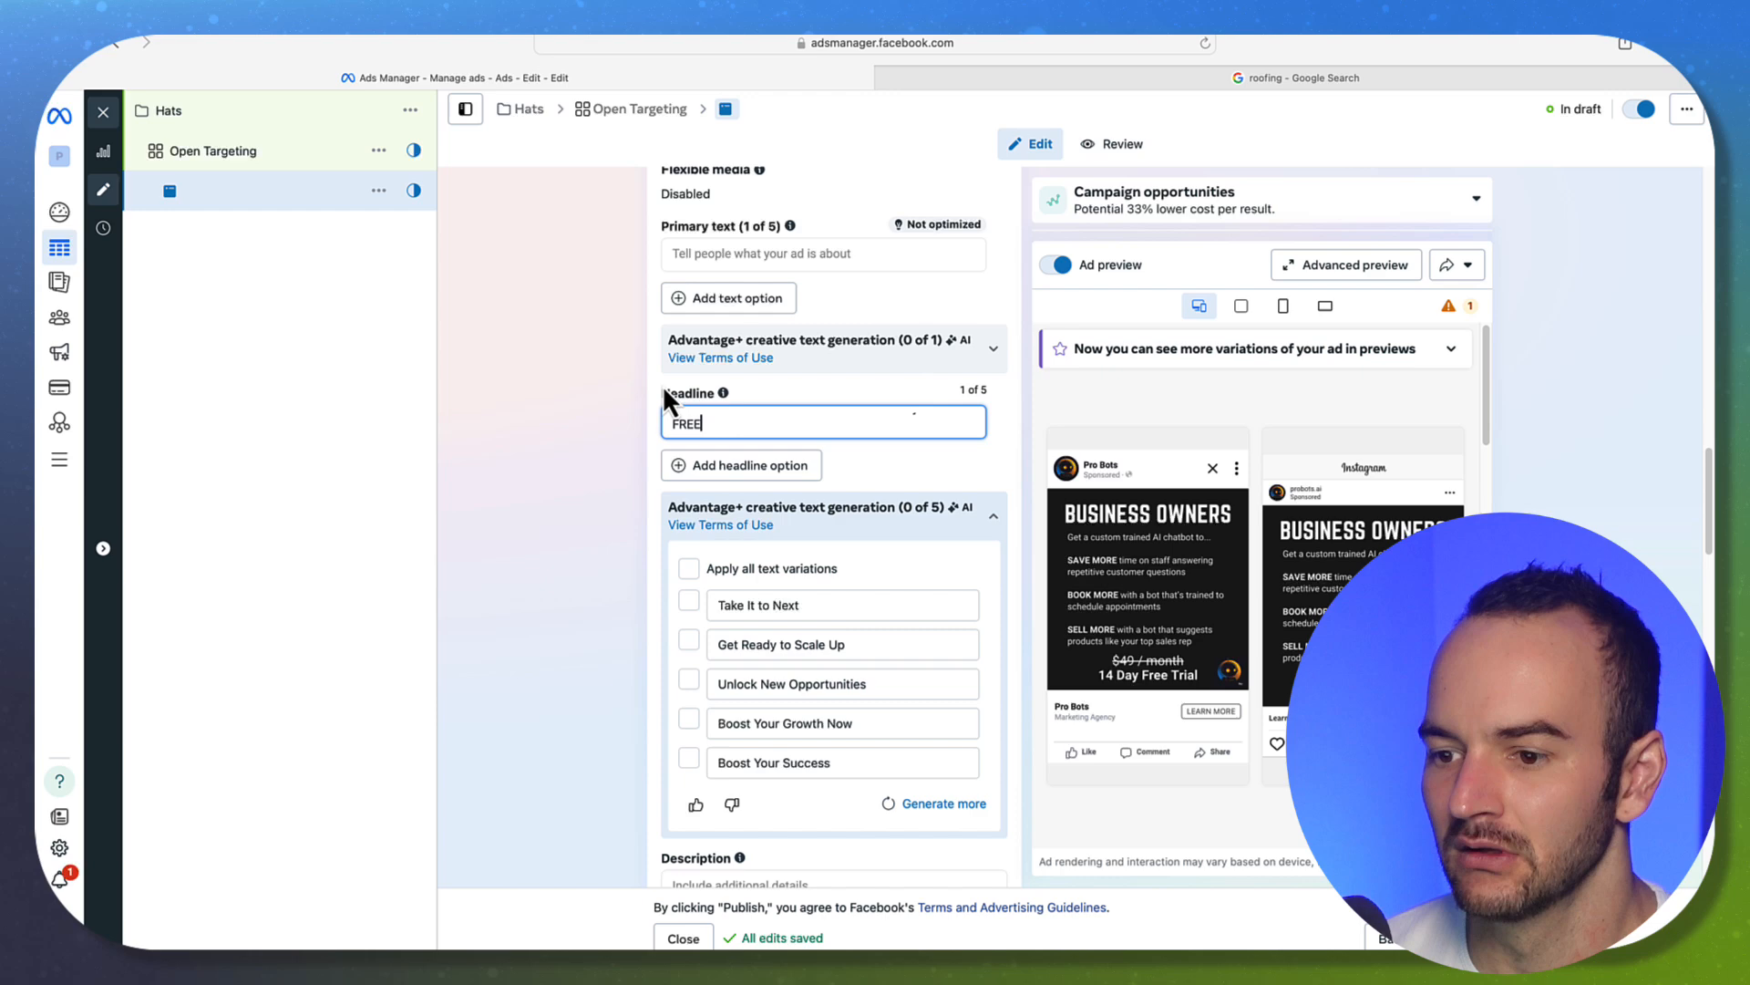
pyautogui.click(596, 457)
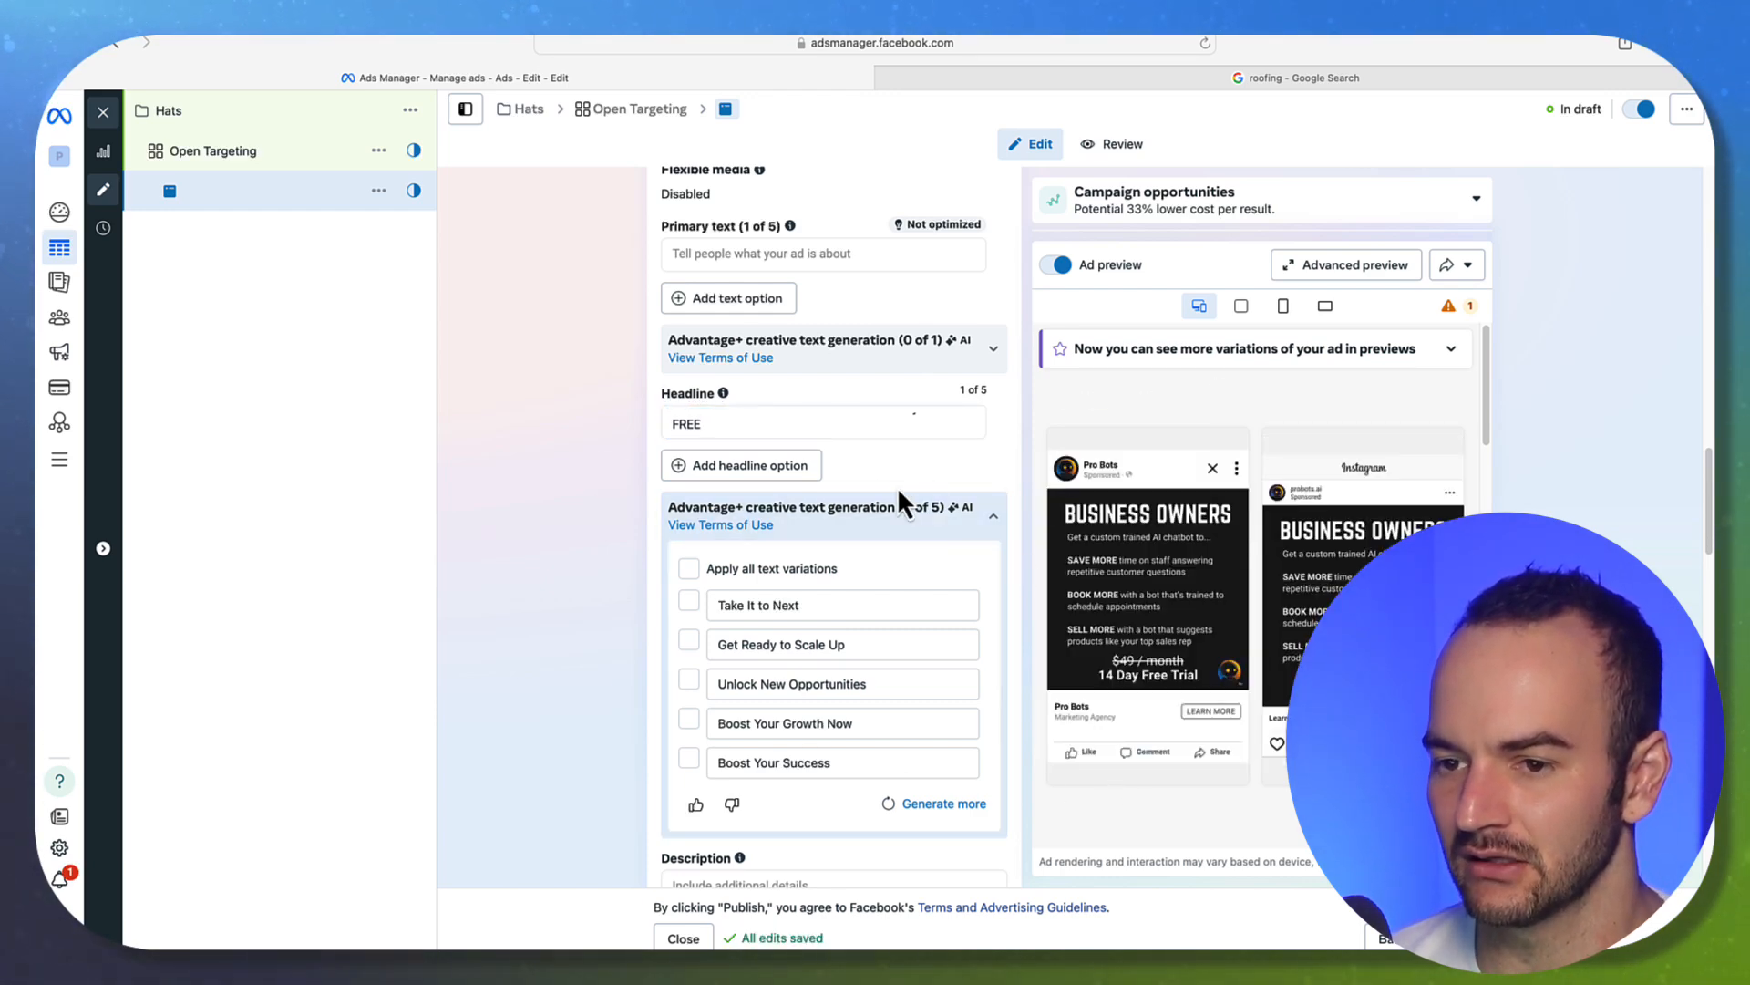
# View the ad's advanced placement preview briefly and collapse the headline's text generation suggestions.
pyautogui.click(1356, 274)
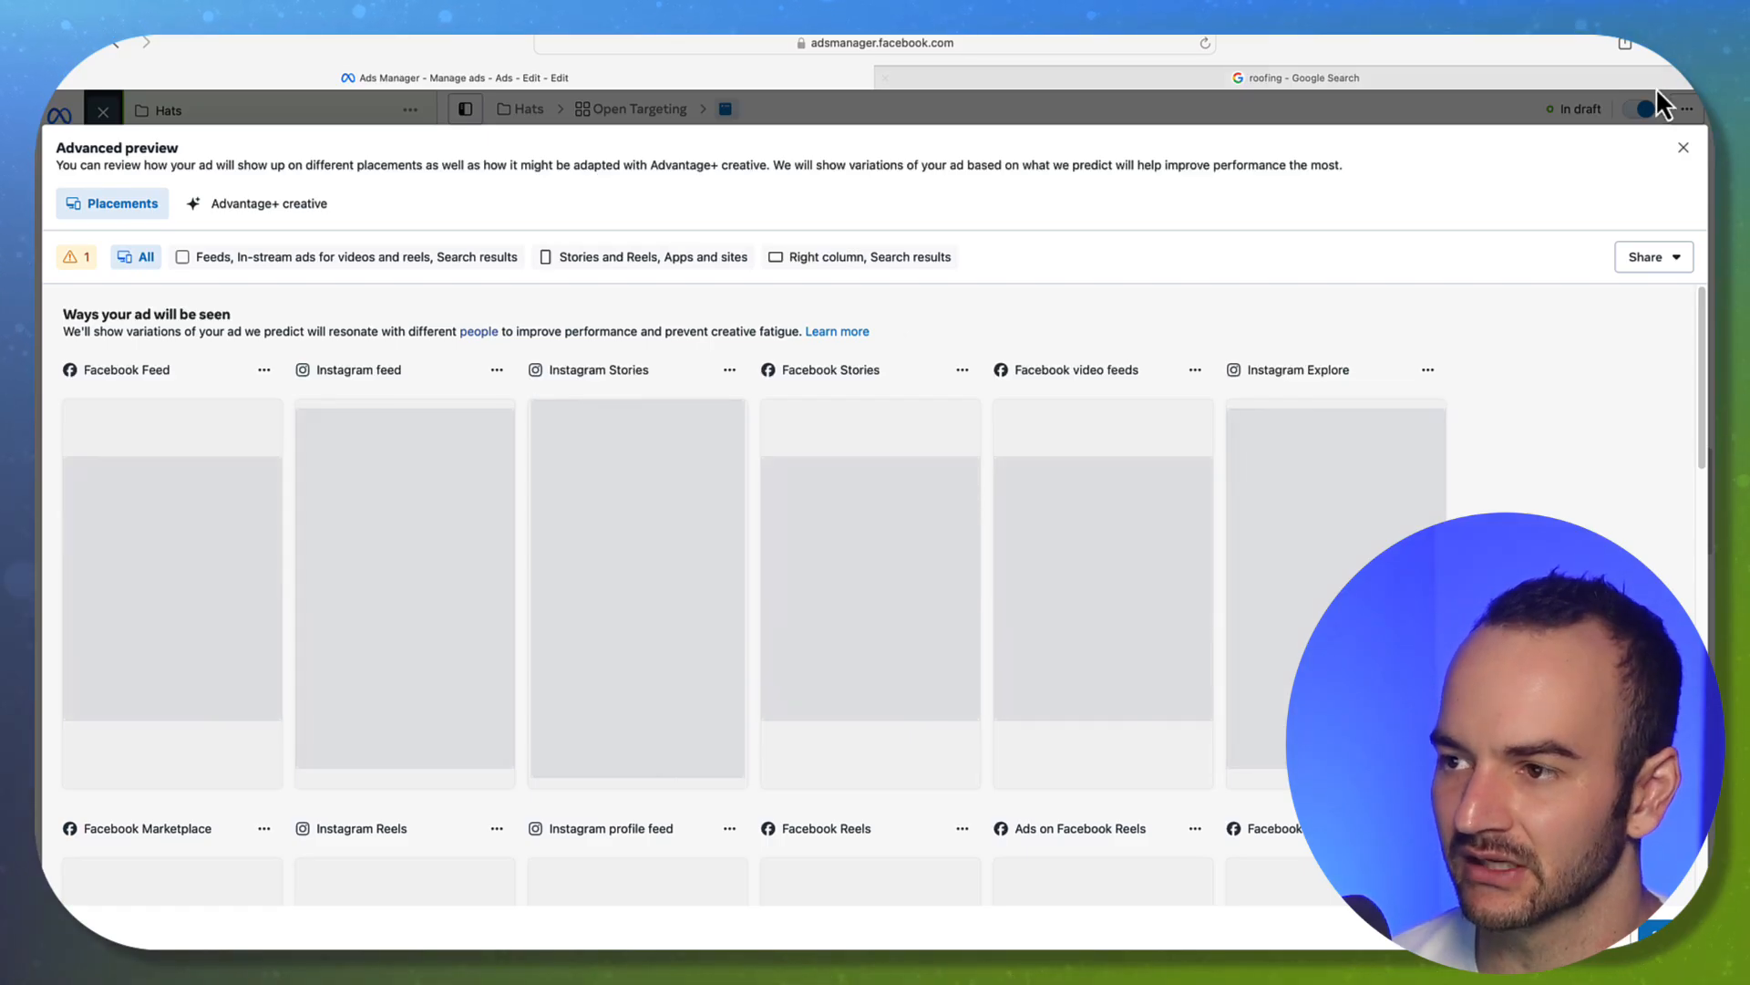
pyautogui.click(1701, 143)
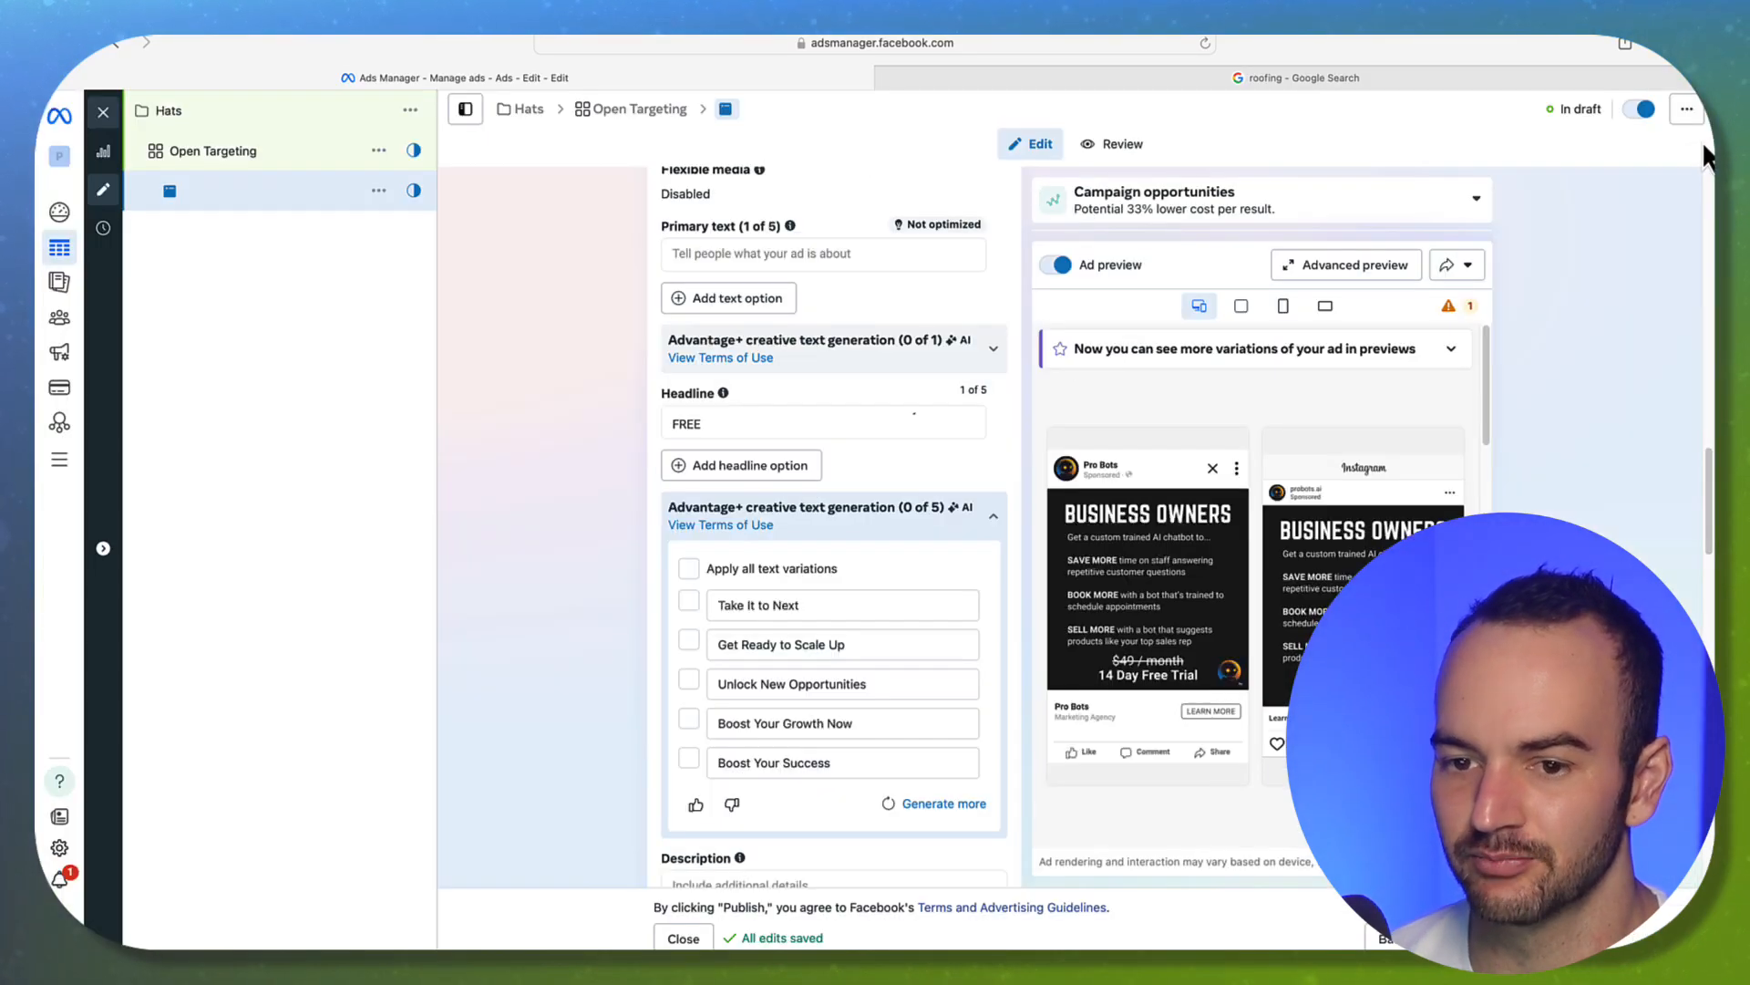
pyautogui.click(871, 503)
pyautogui.click(712, 597)
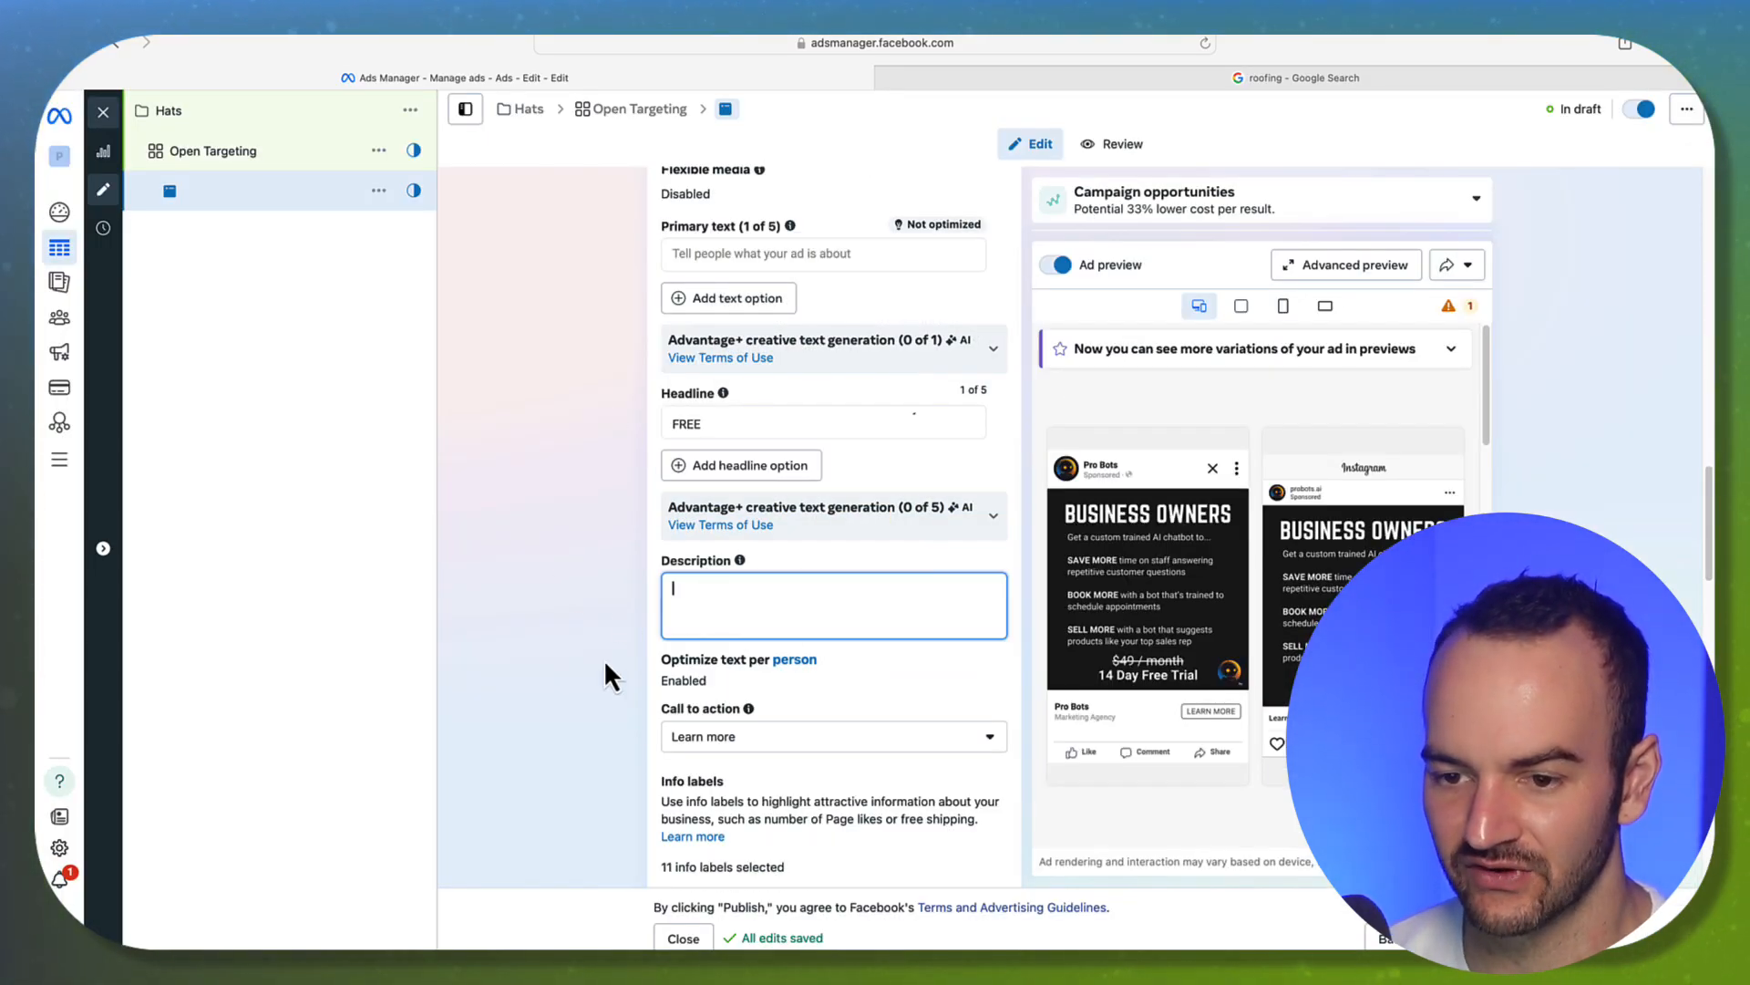
# Set the ad's destination website URL to pro-bots.ai/trial.
pyautogui.scroll(-8, 603, 658)
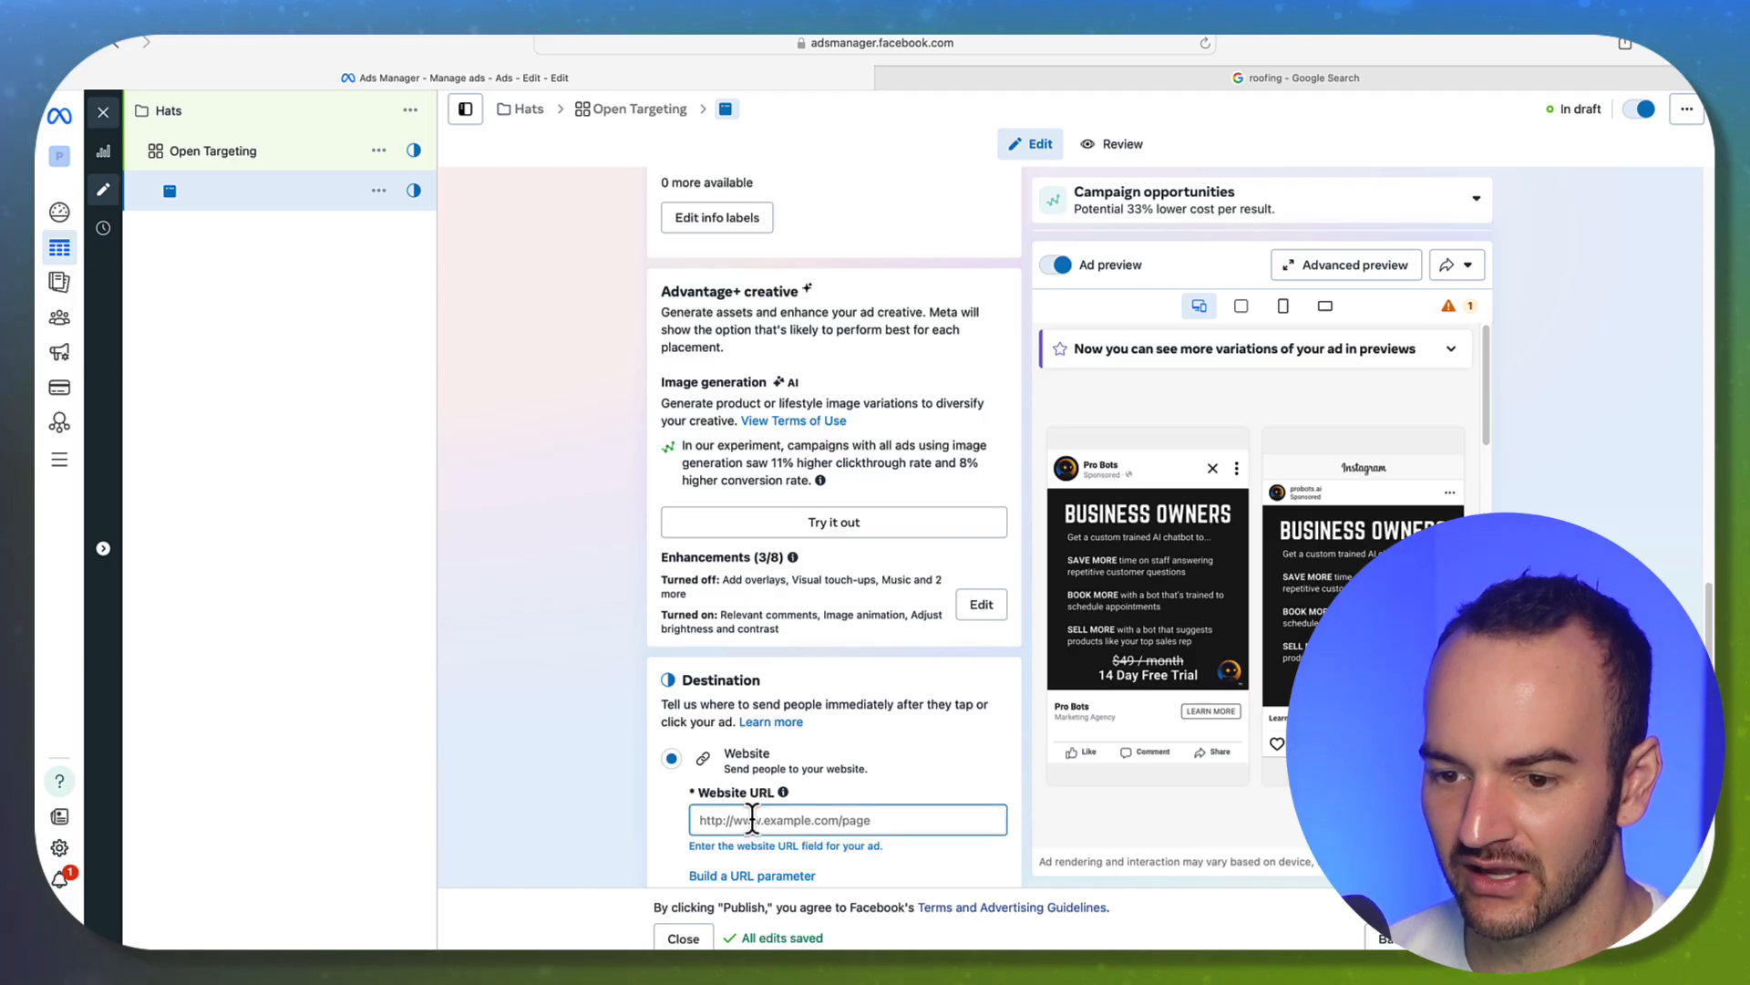
pyautogui.click(752, 817)
pyautogui.write('pro-')
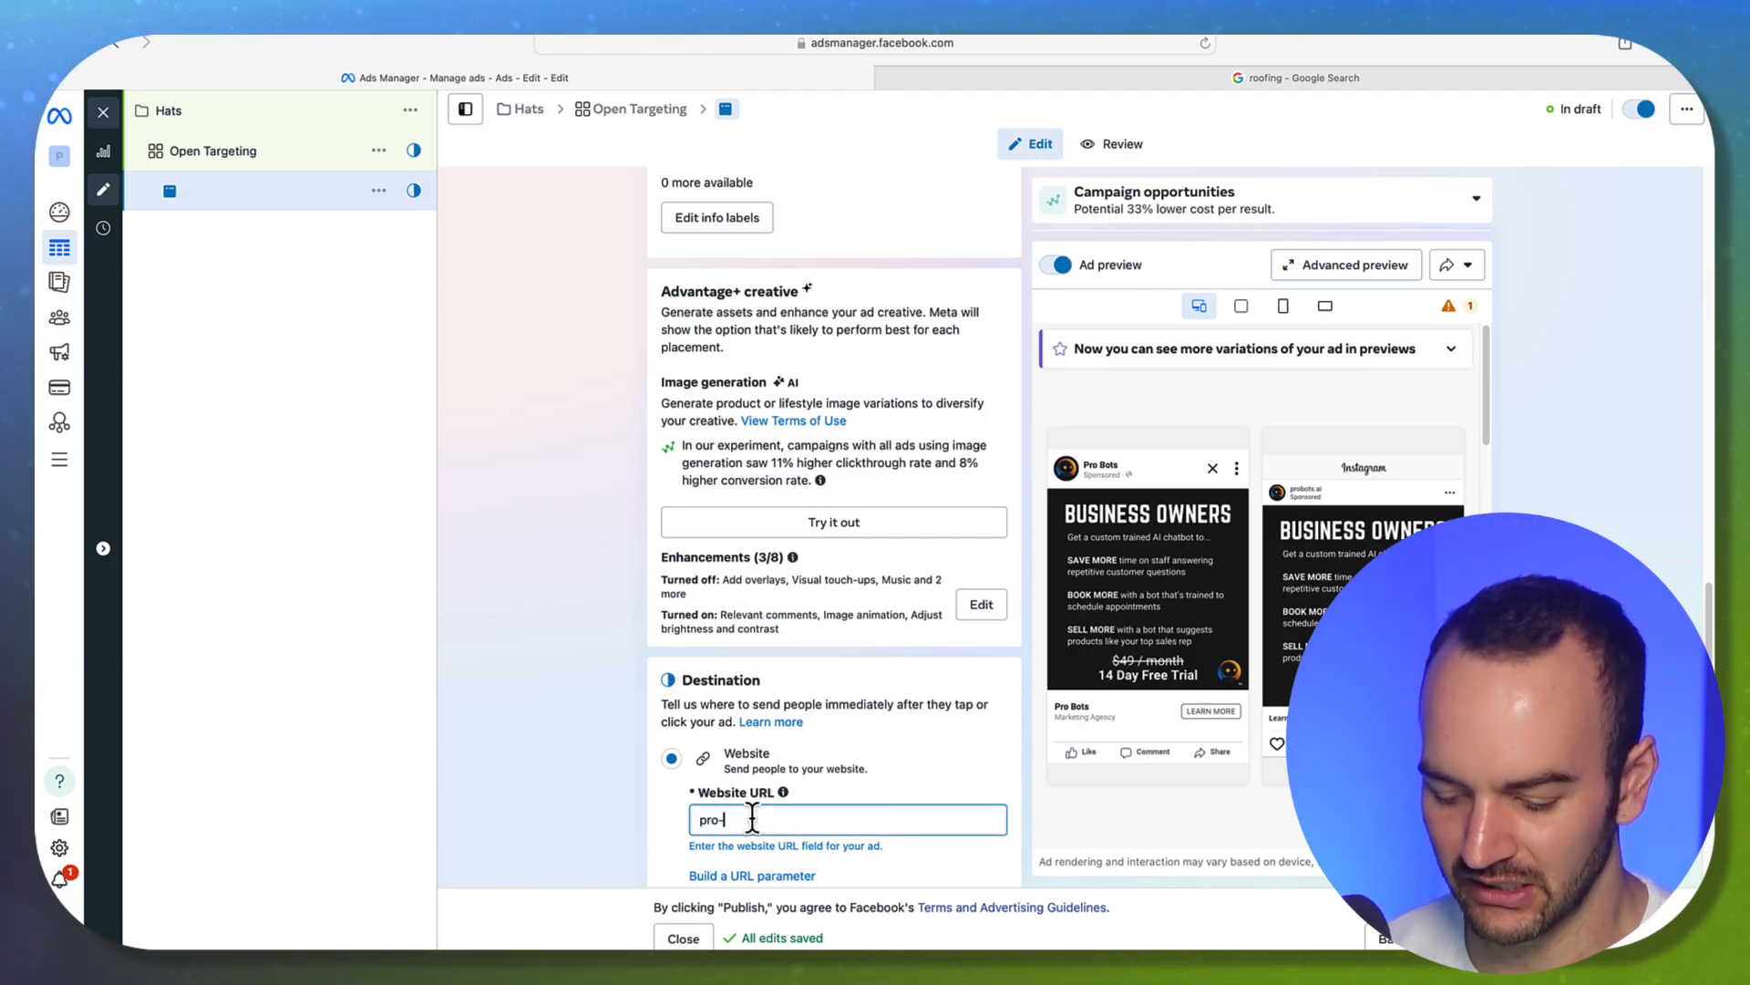
pyautogui.write('bots.ai/')
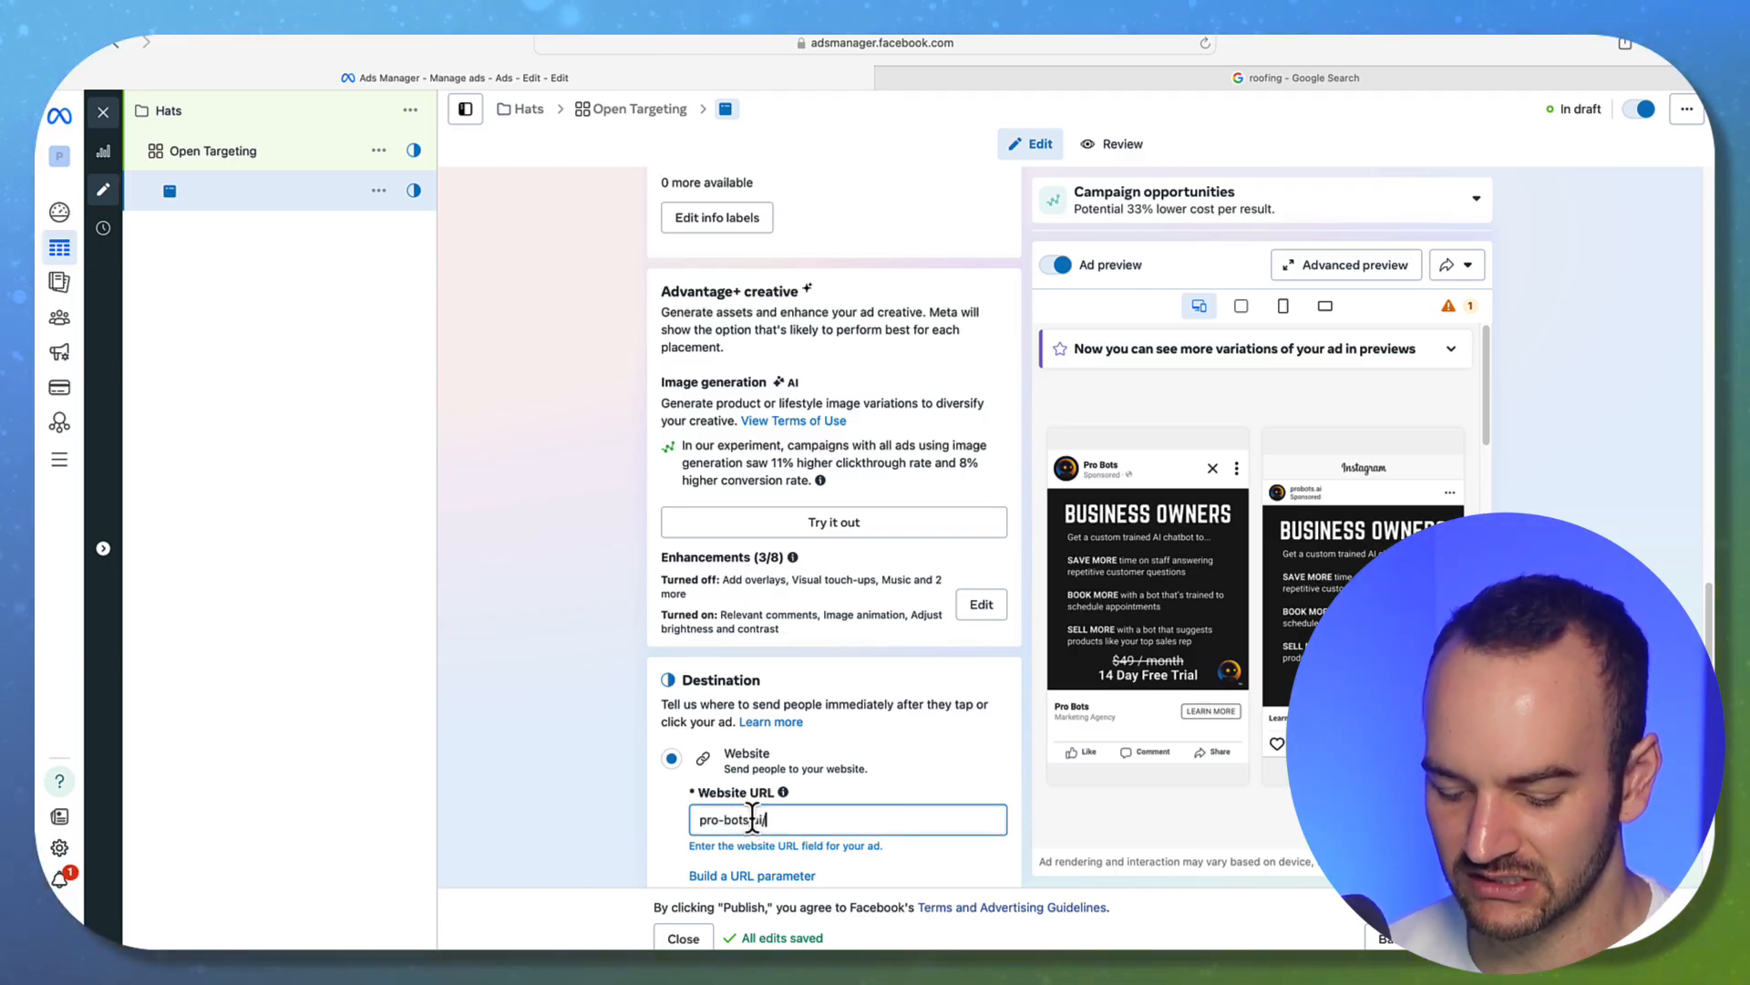
pyautogui.write('trial')
pyautogui.click(550, 792)
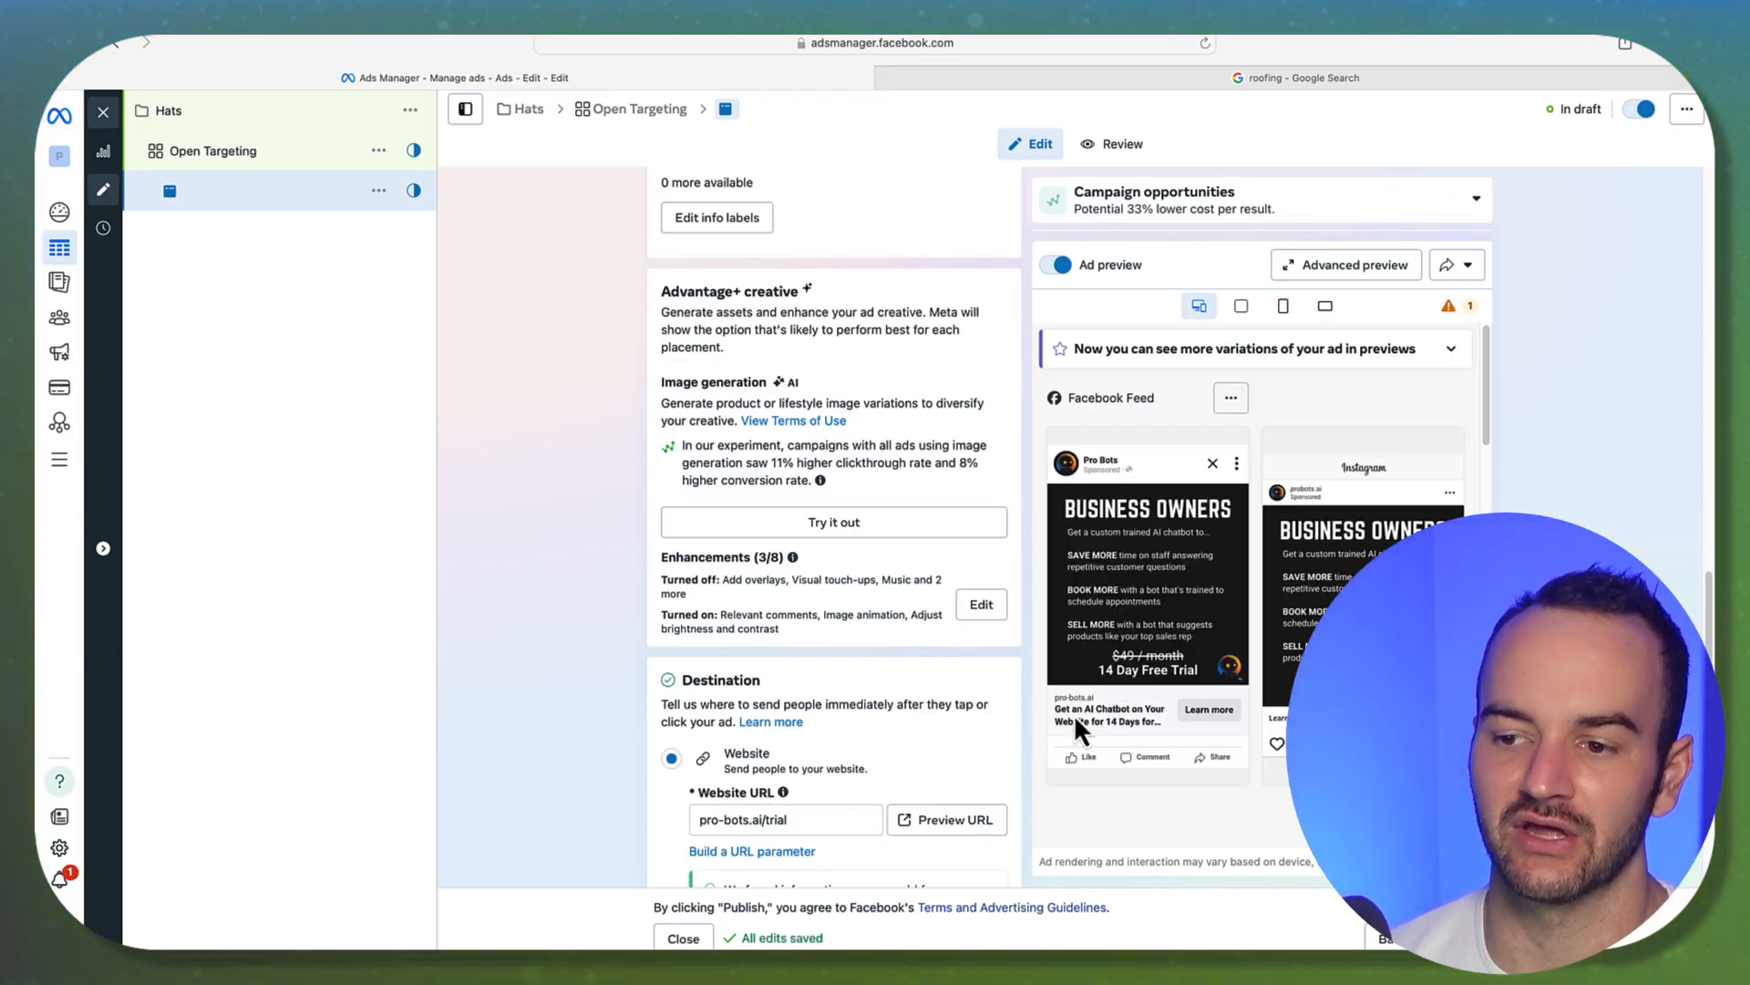
pyautogui.click(737, 819)
pyautogui.doubleClick(748, 821)
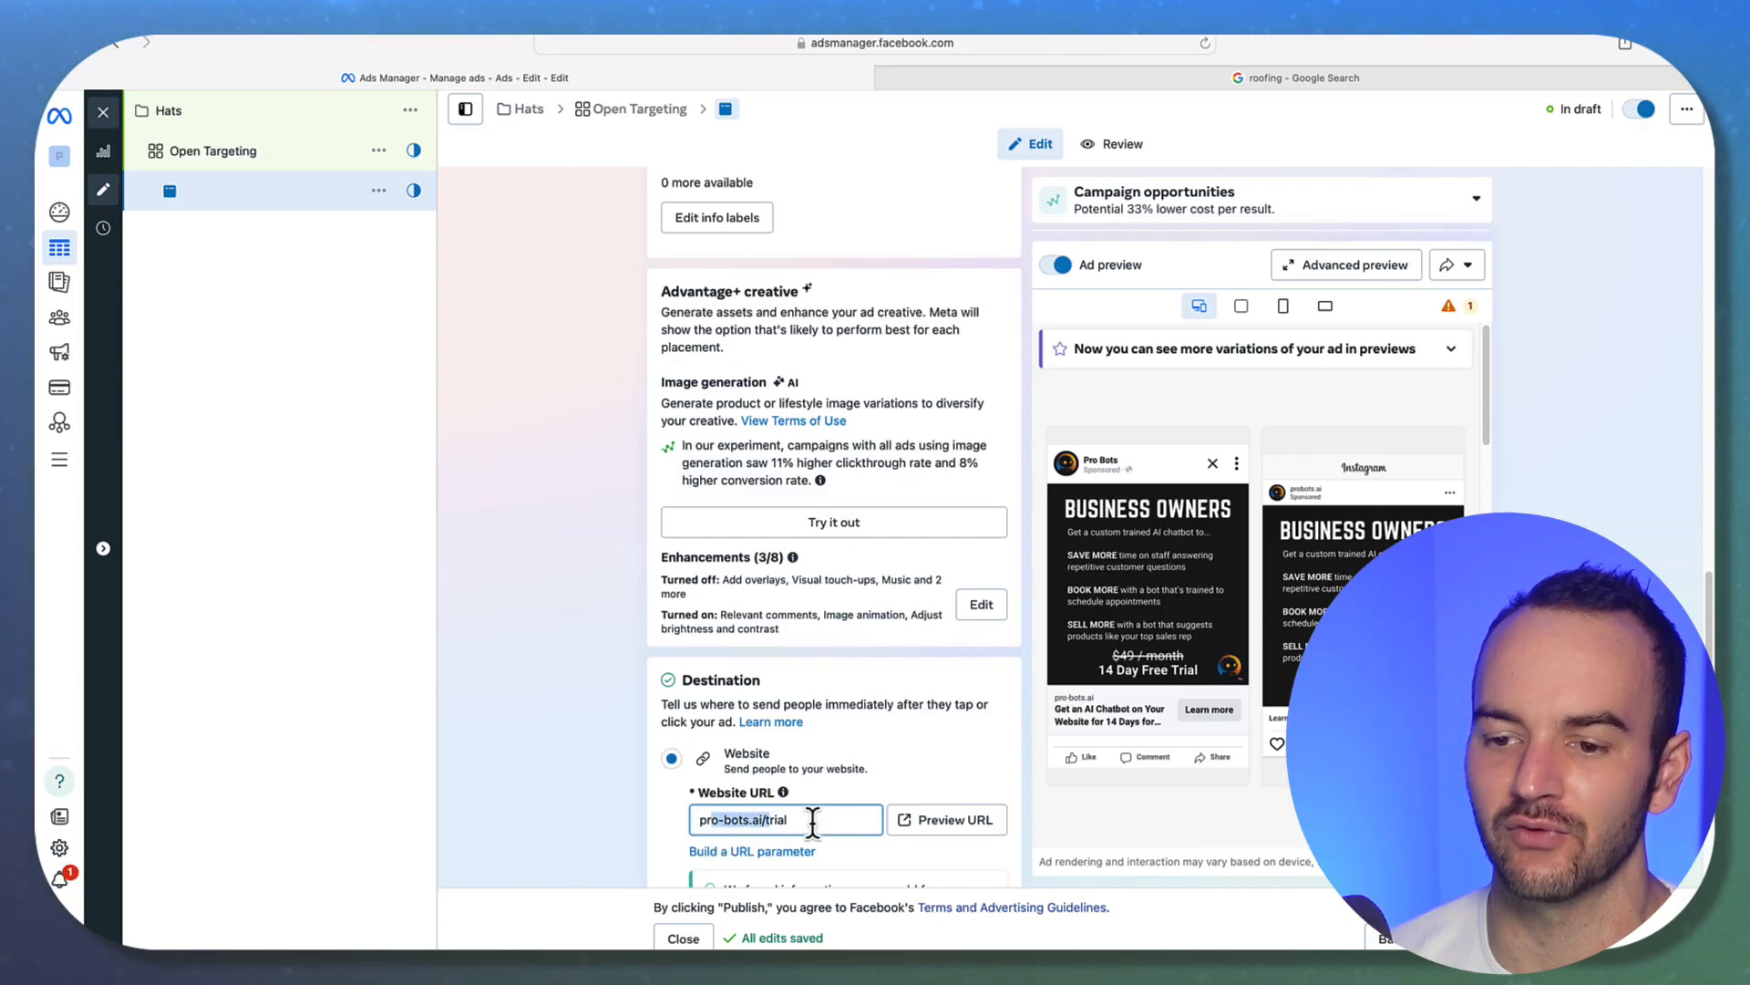
pyautogui.click(807, 821)
# Shorten the headline by replacing "Website" with "Site", giving "Get an AI Chatbot on Your Site for 14 Days for FREE".
pyautogui.scroll(6, 580, 565)
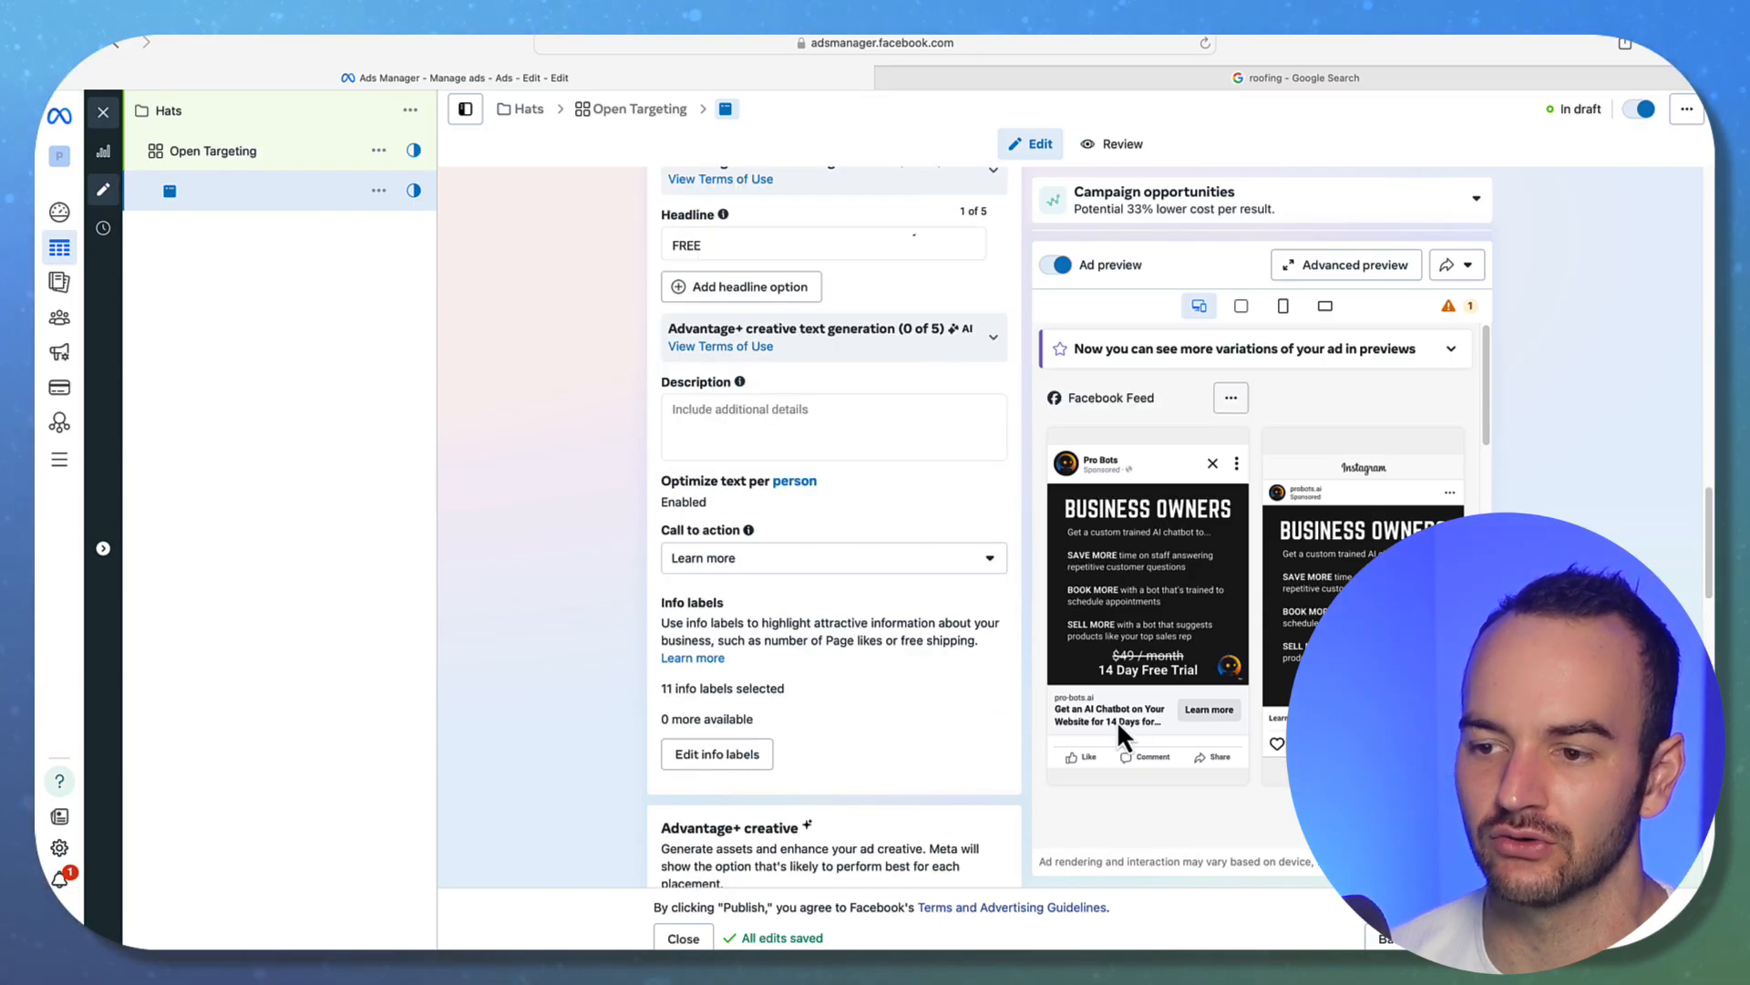
pyautogui.scroll(5, 659, 603)
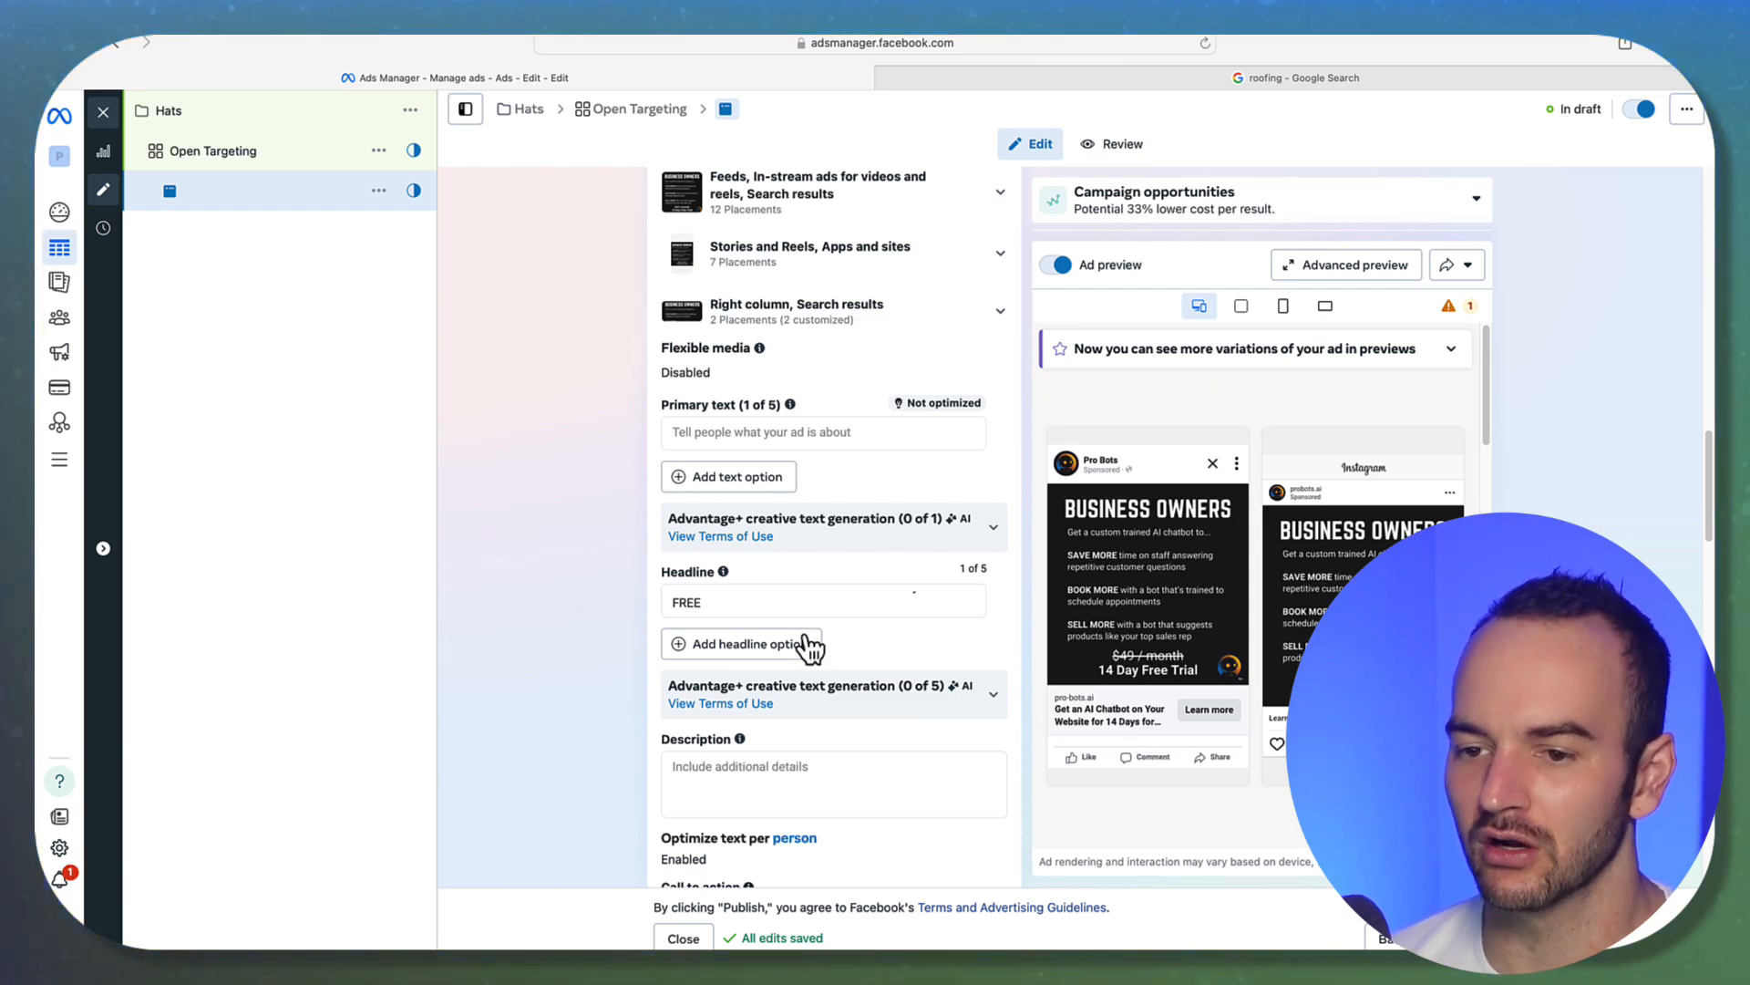
pyautogui.click(795, 601)
pyautogui.moveTo(795, 602); pyautogui.dragTo(748, 567)
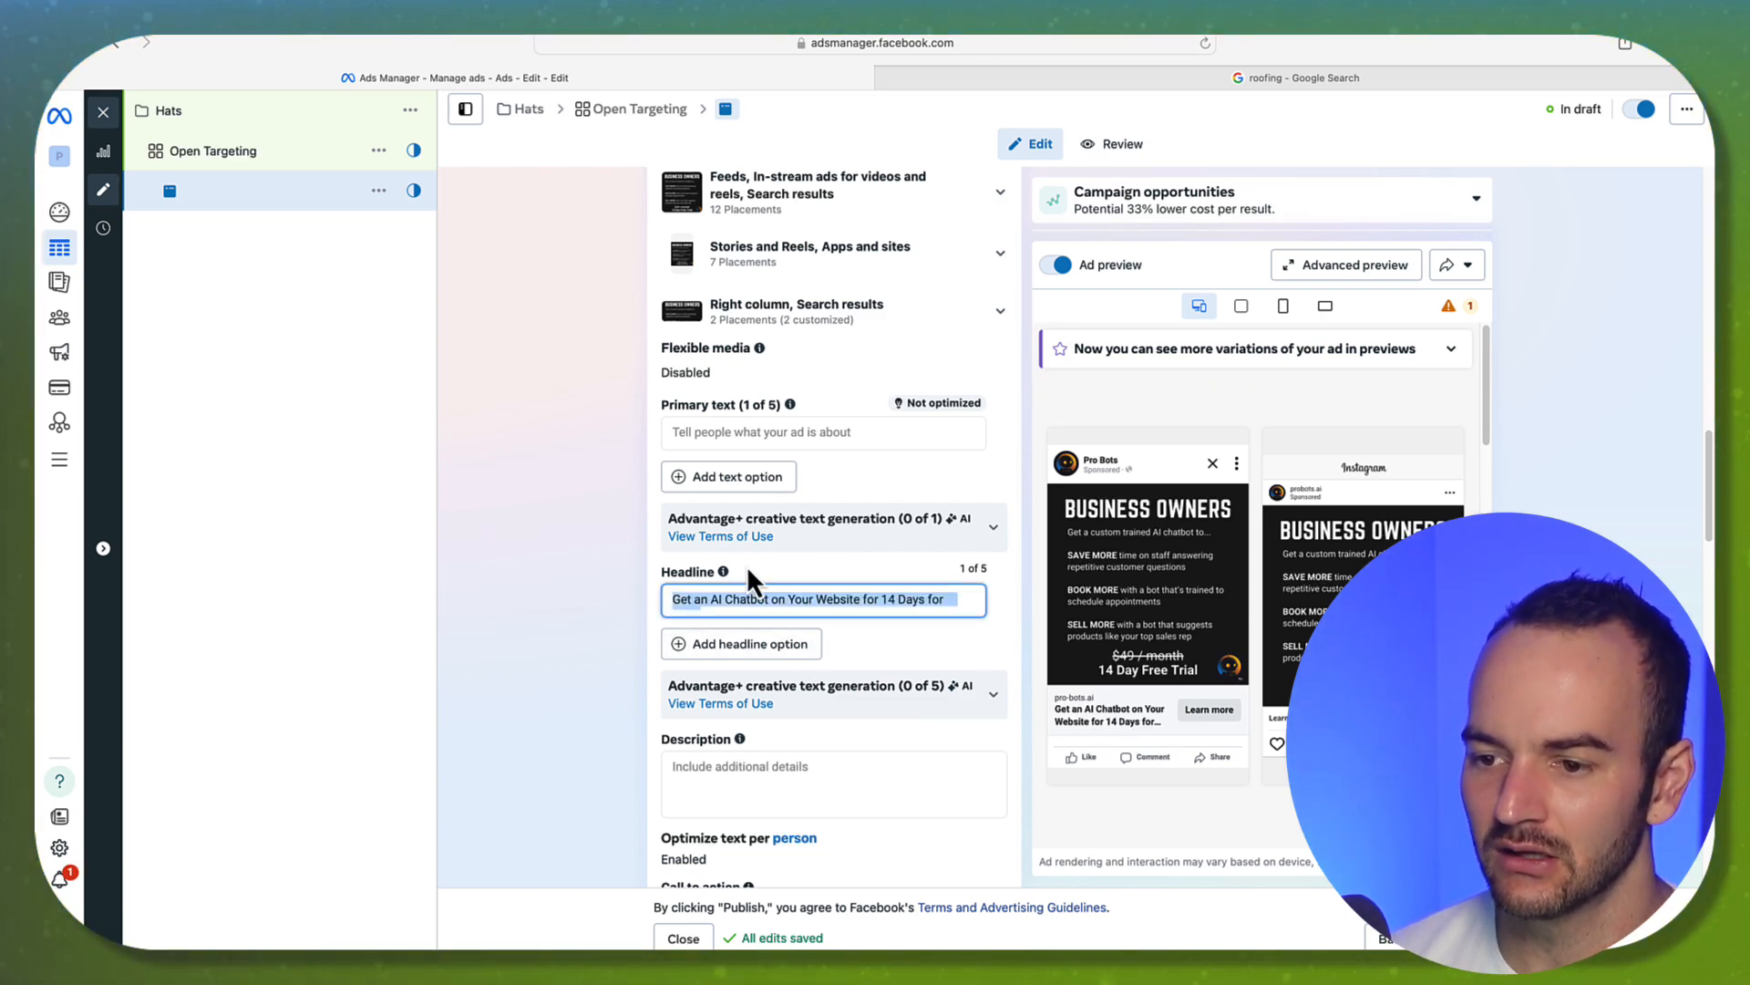
pyautogui.press('Left')
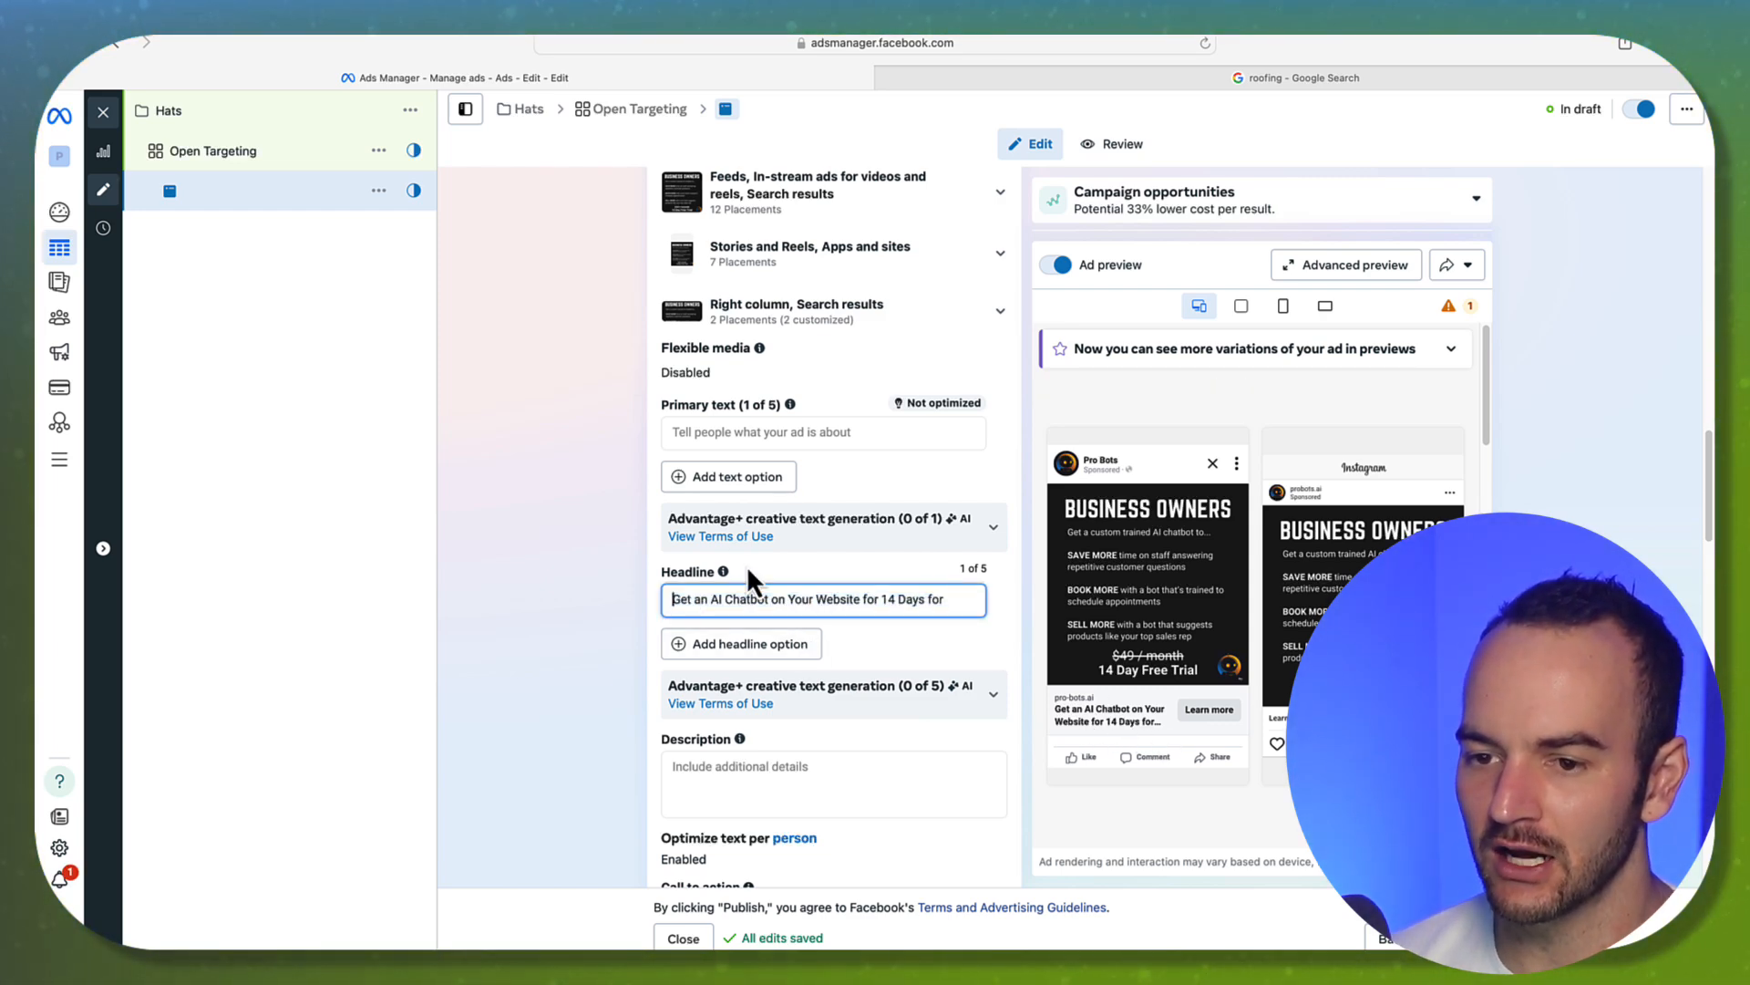
pyautogui.doubleClick(837, 599)
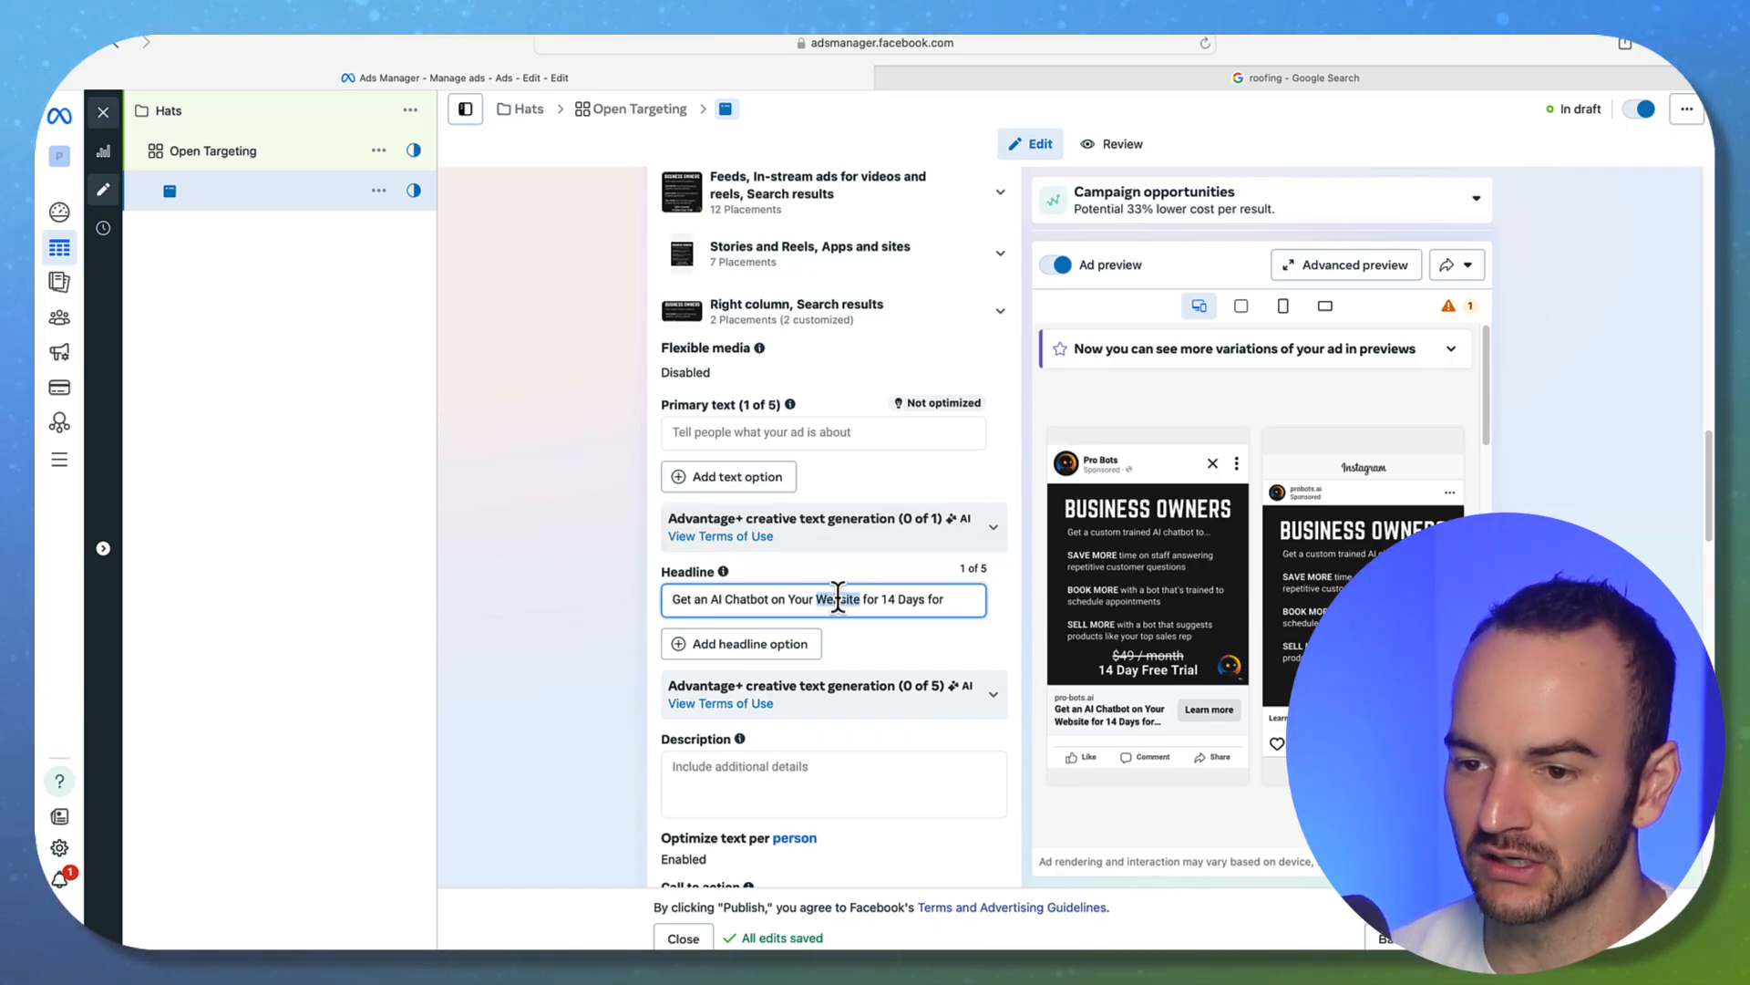
pyautogui.write('Site')
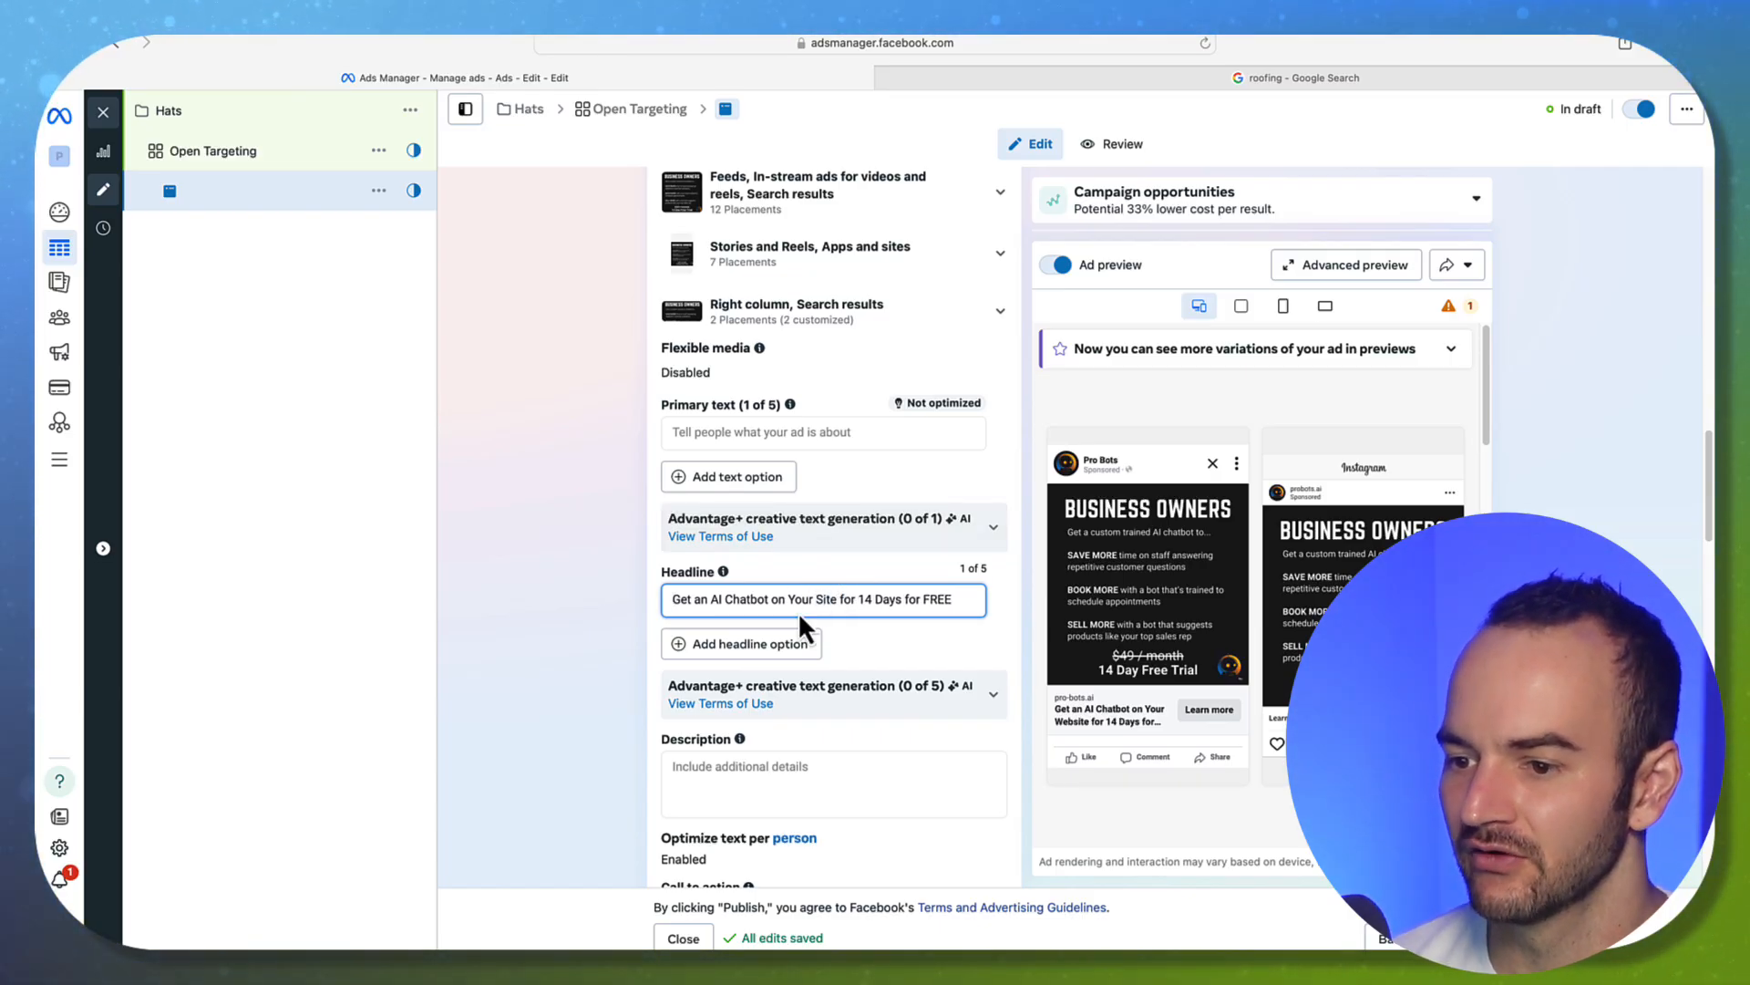
pyautogui.click(1162, 720)
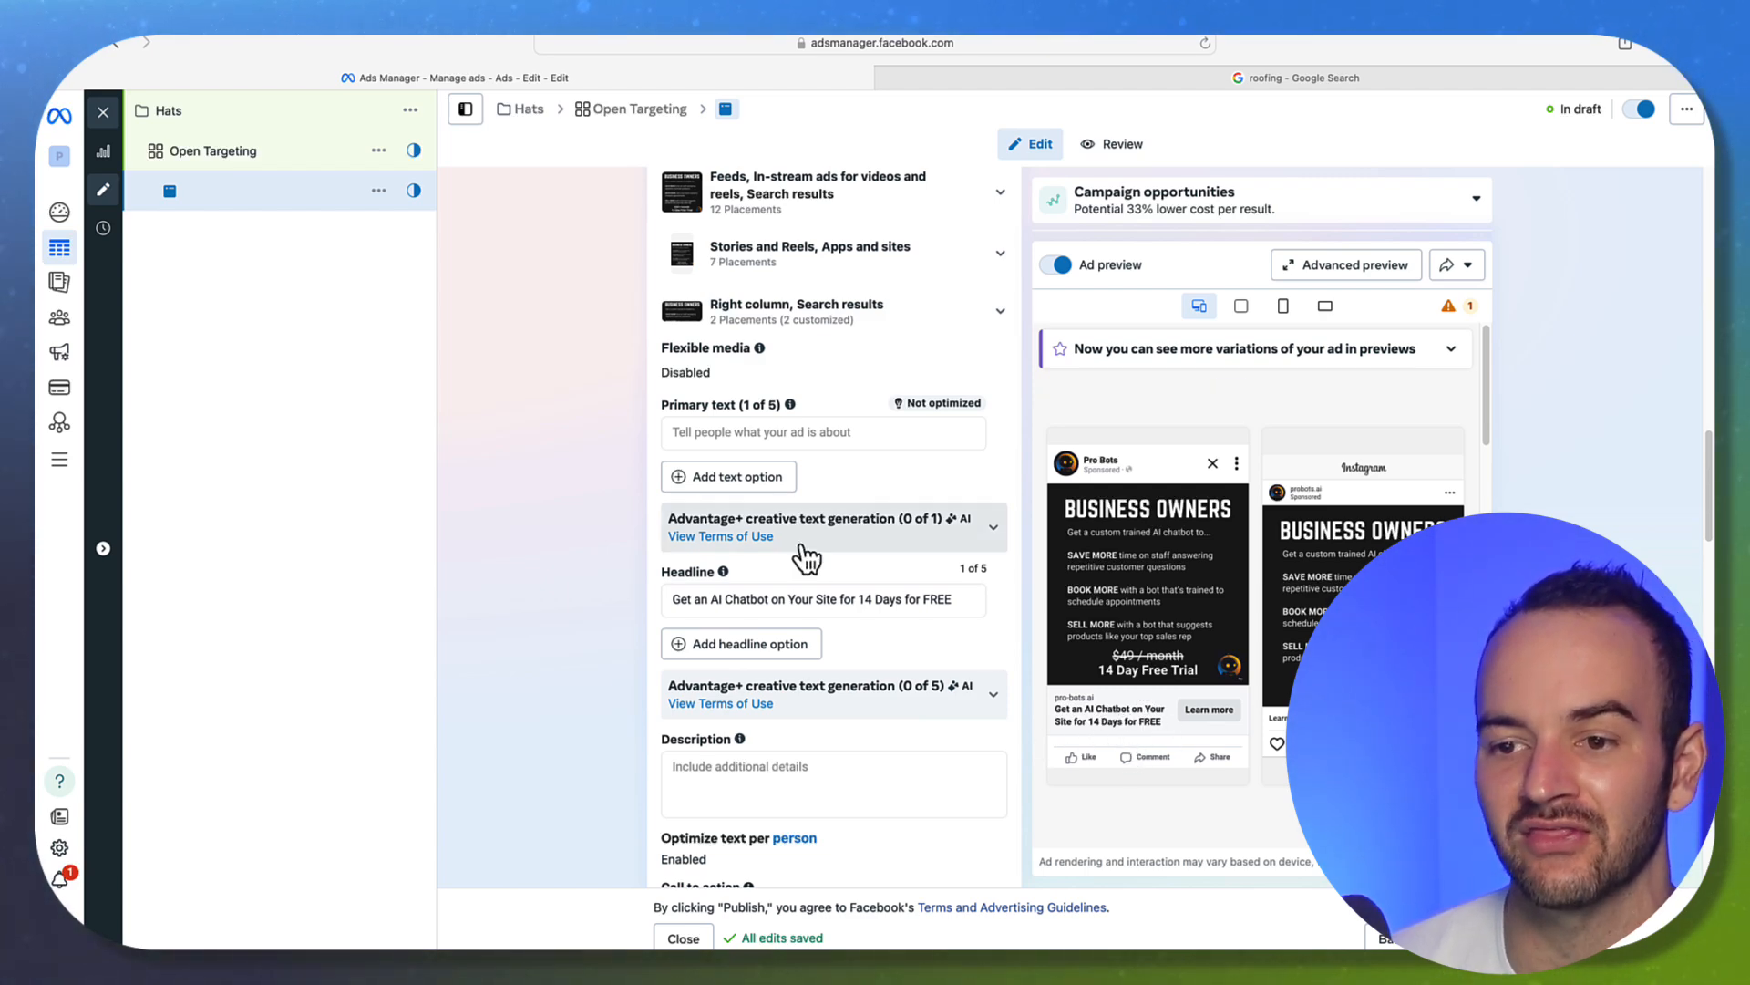
pyautogui.click(813, 599)
pyautogui.moveTo(663, 601); pyautogui.dragTo(901, 590)
pyautogui.click(897, 604)
pyautogui.tripleClick(934, 599)
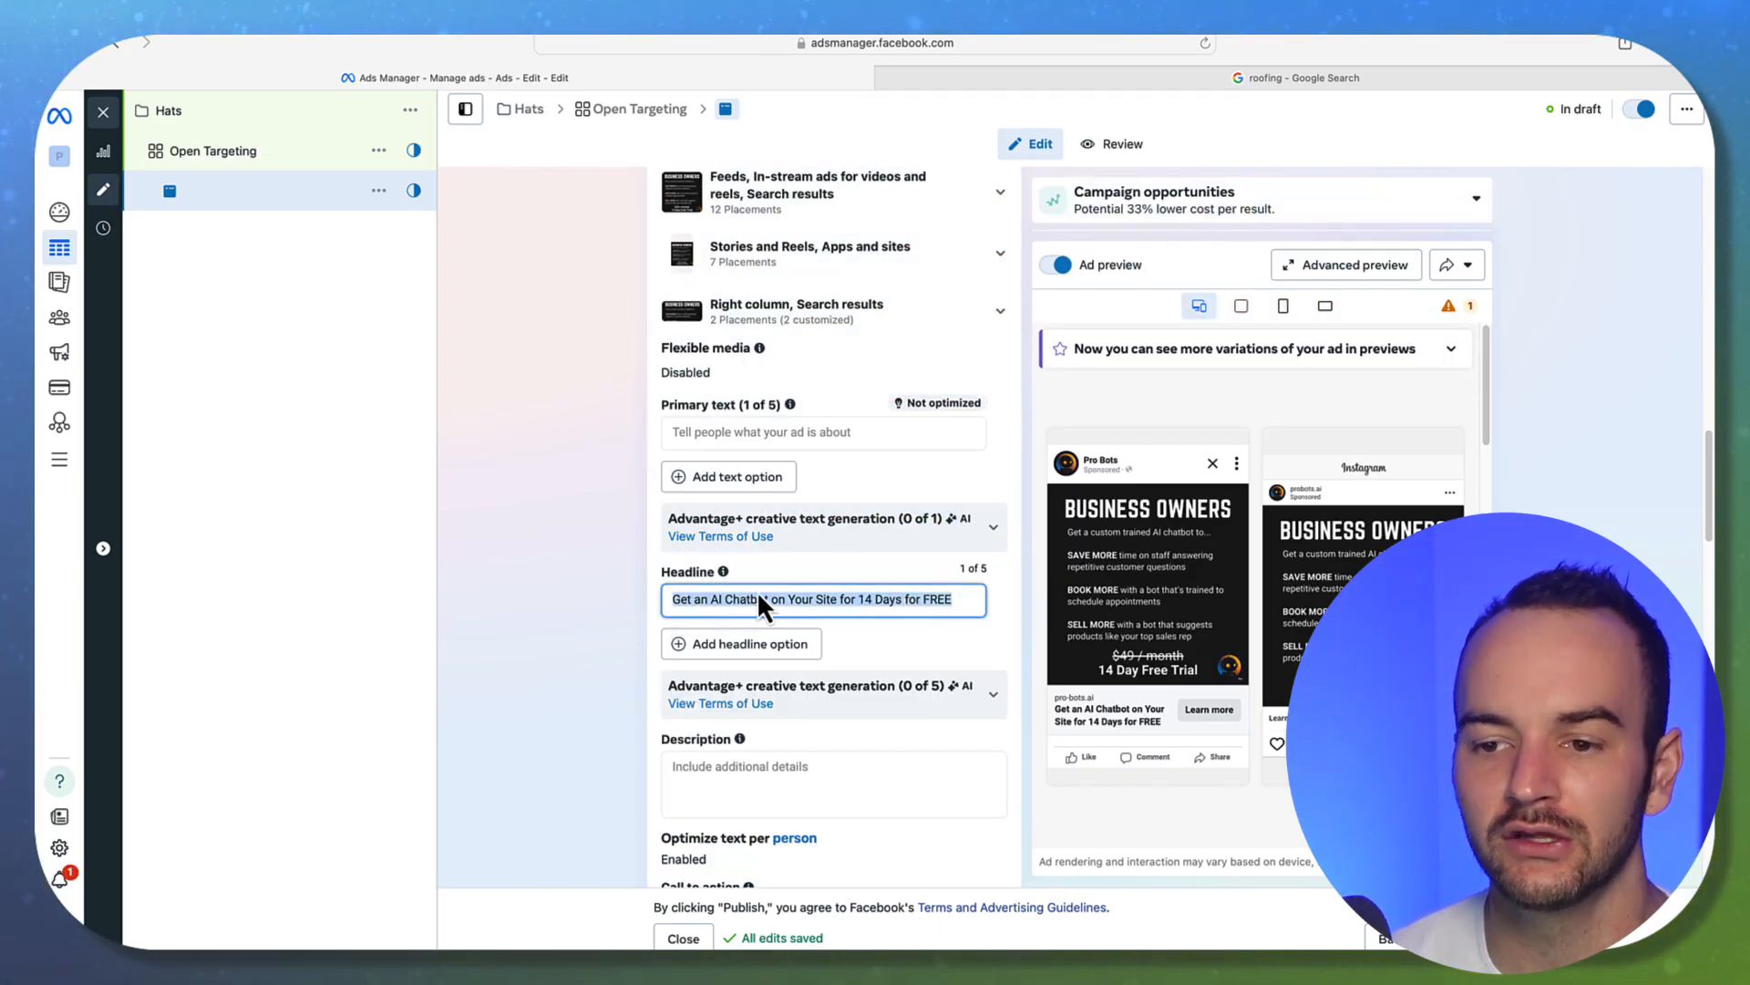
pyautogui.click(724, 601)
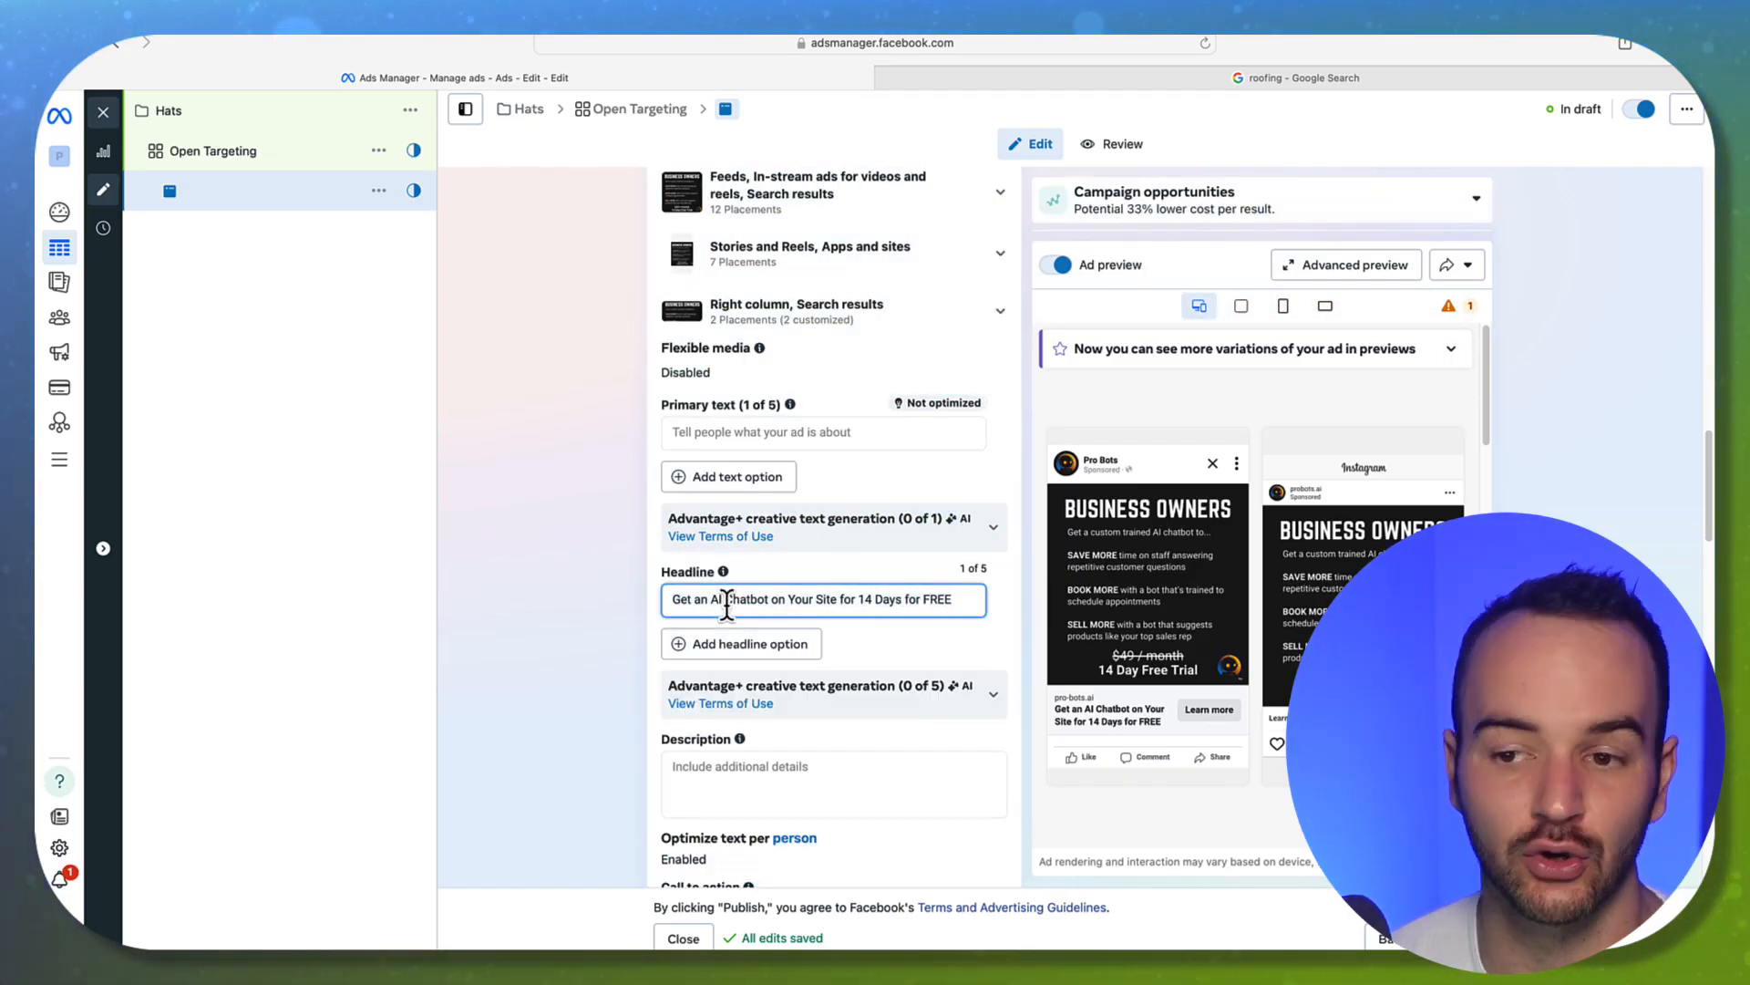
pyautogui.tripleClick(852, 597)
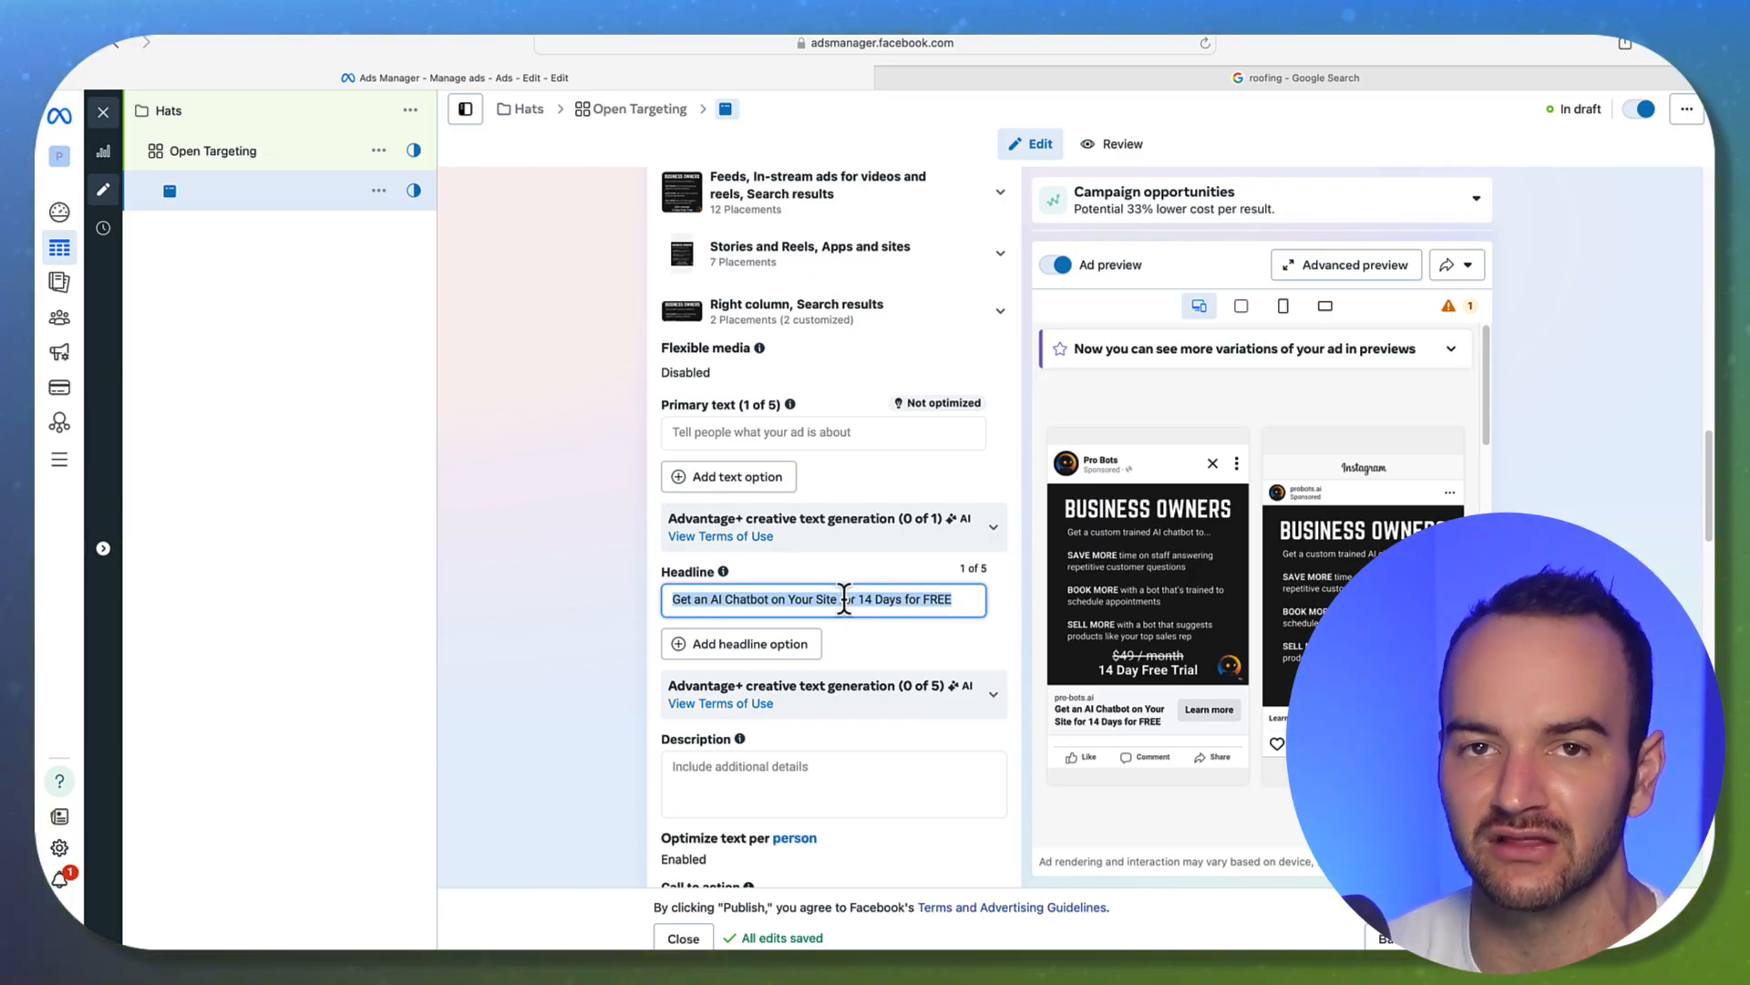
# Enter "$900" as the ad's description.
pyautogui.click(845, 599)
pyautogui.click(730, 784)
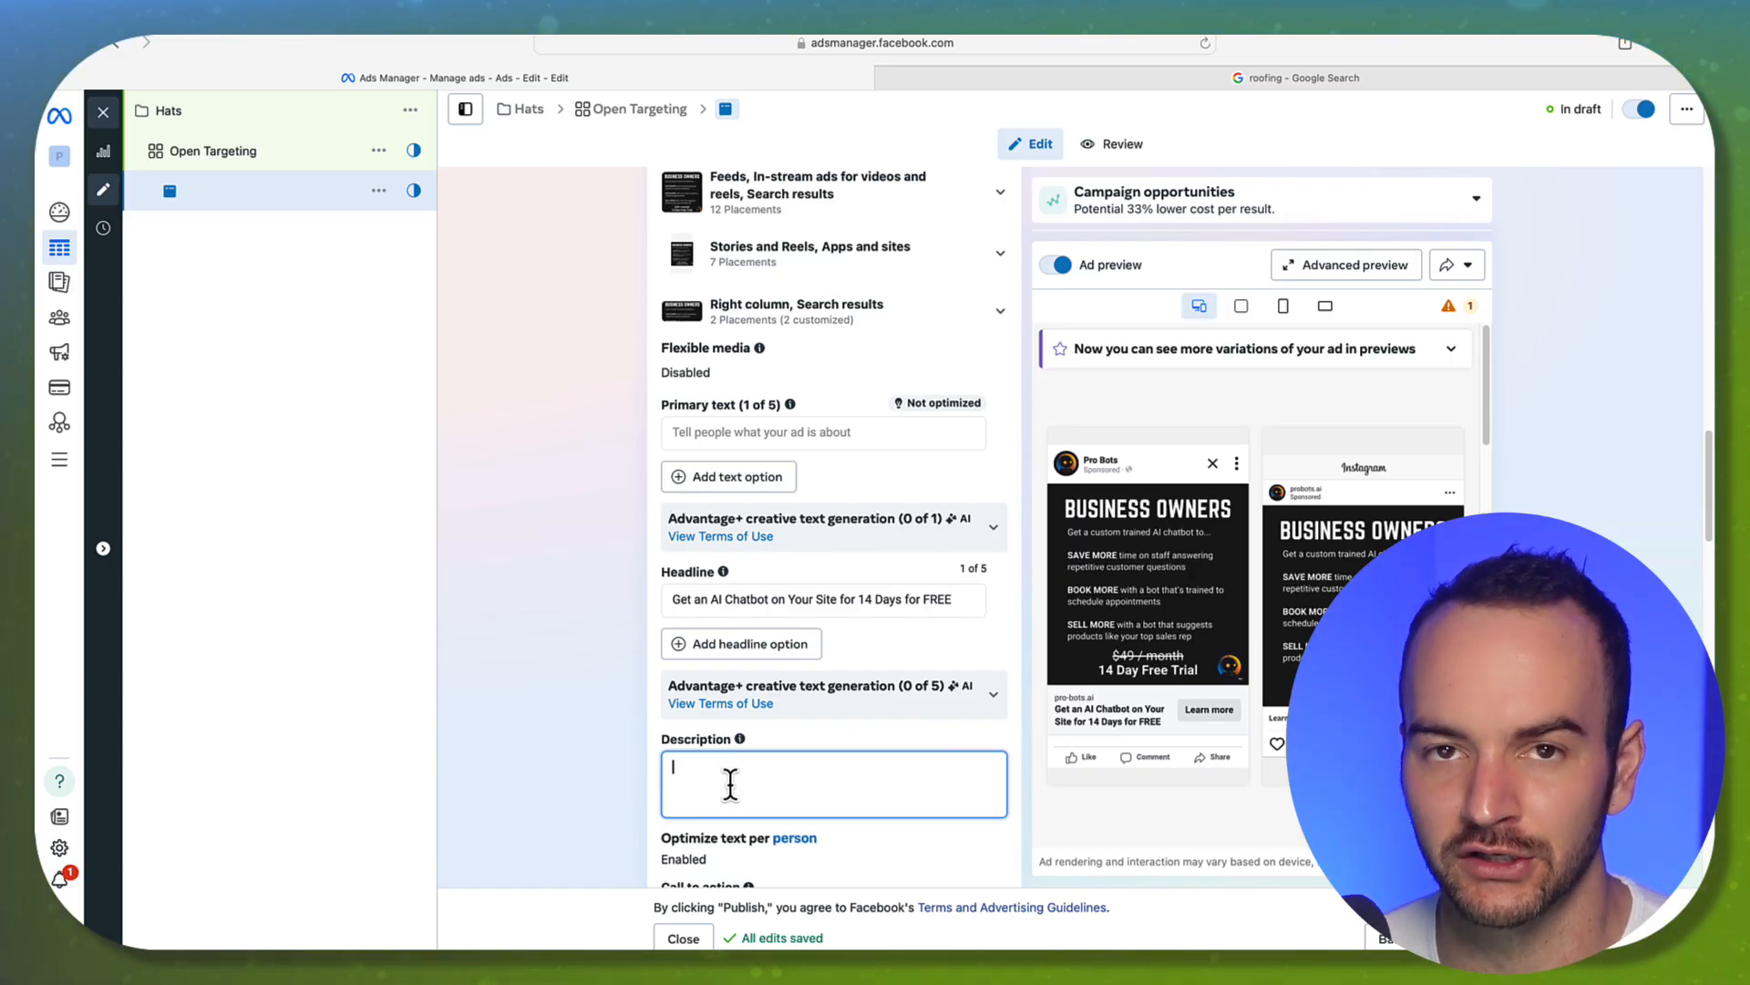
pyautogui.write('$900')
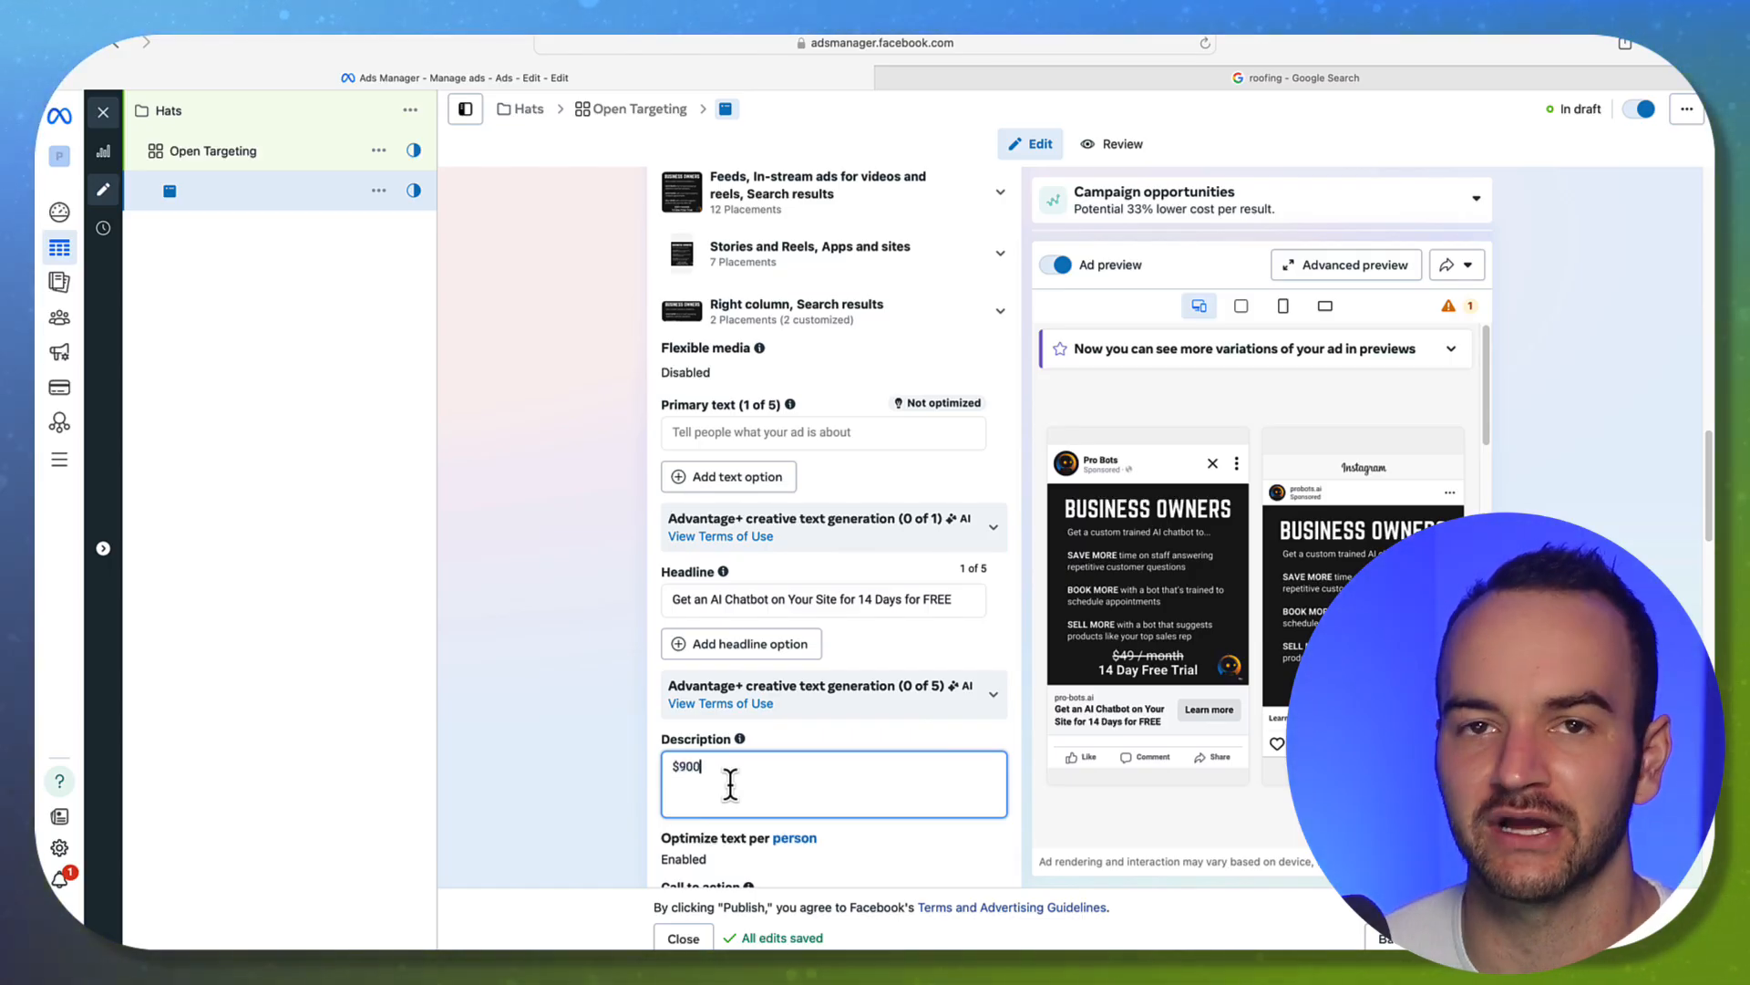
pyautogui.click(532, 670)
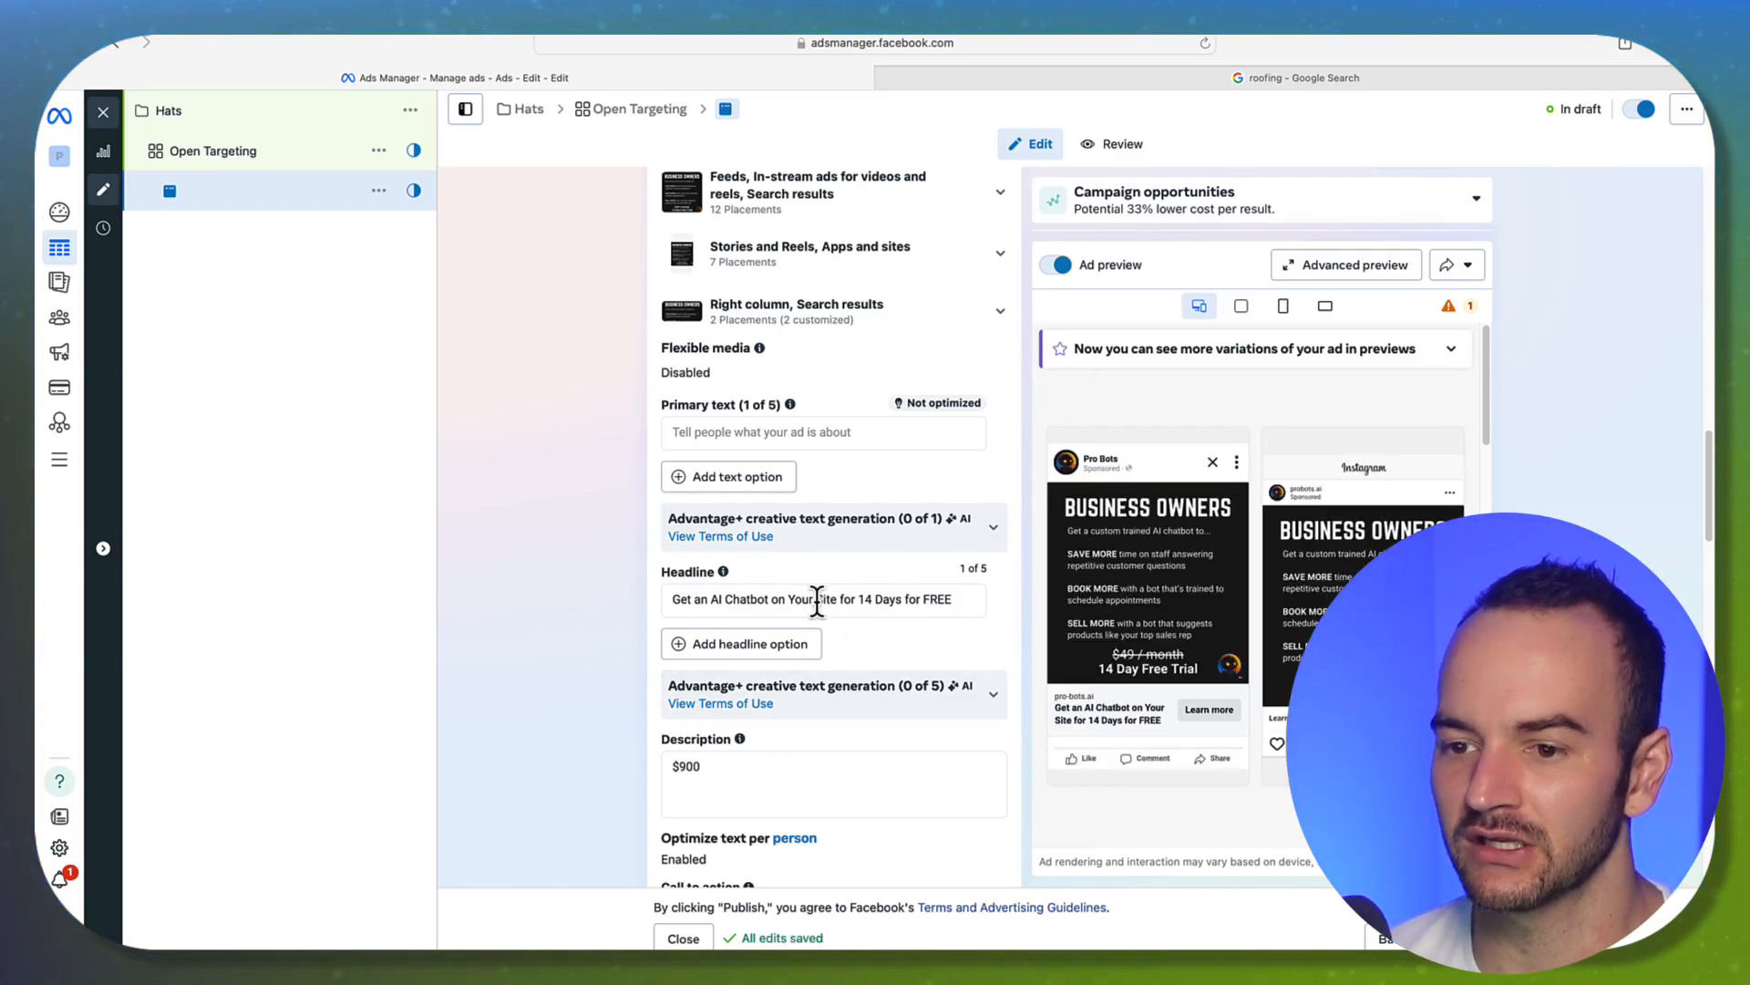
# Shorten the ad's headline to "Get an AI Chatbot on Your".
pyautogui.moveTo(817, 602); pyautogui.dragTo(1067, 608)
pyautogui.press('BackSpace')
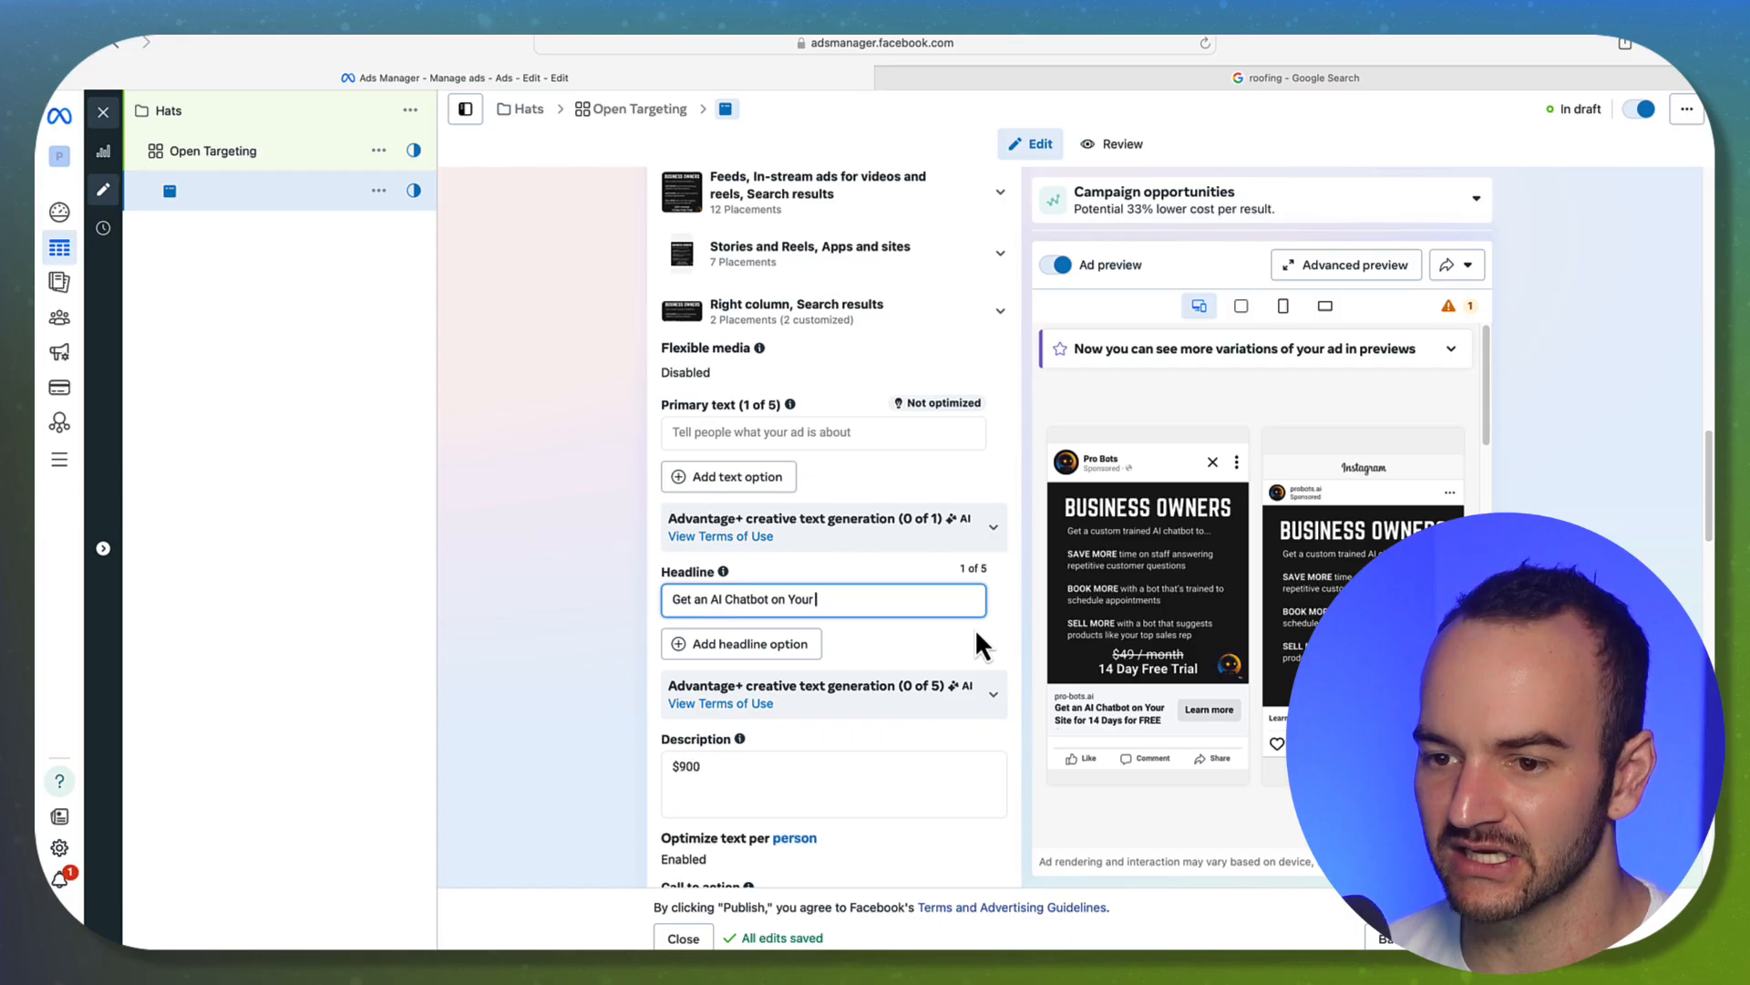
pyautogui.click(512, 511)
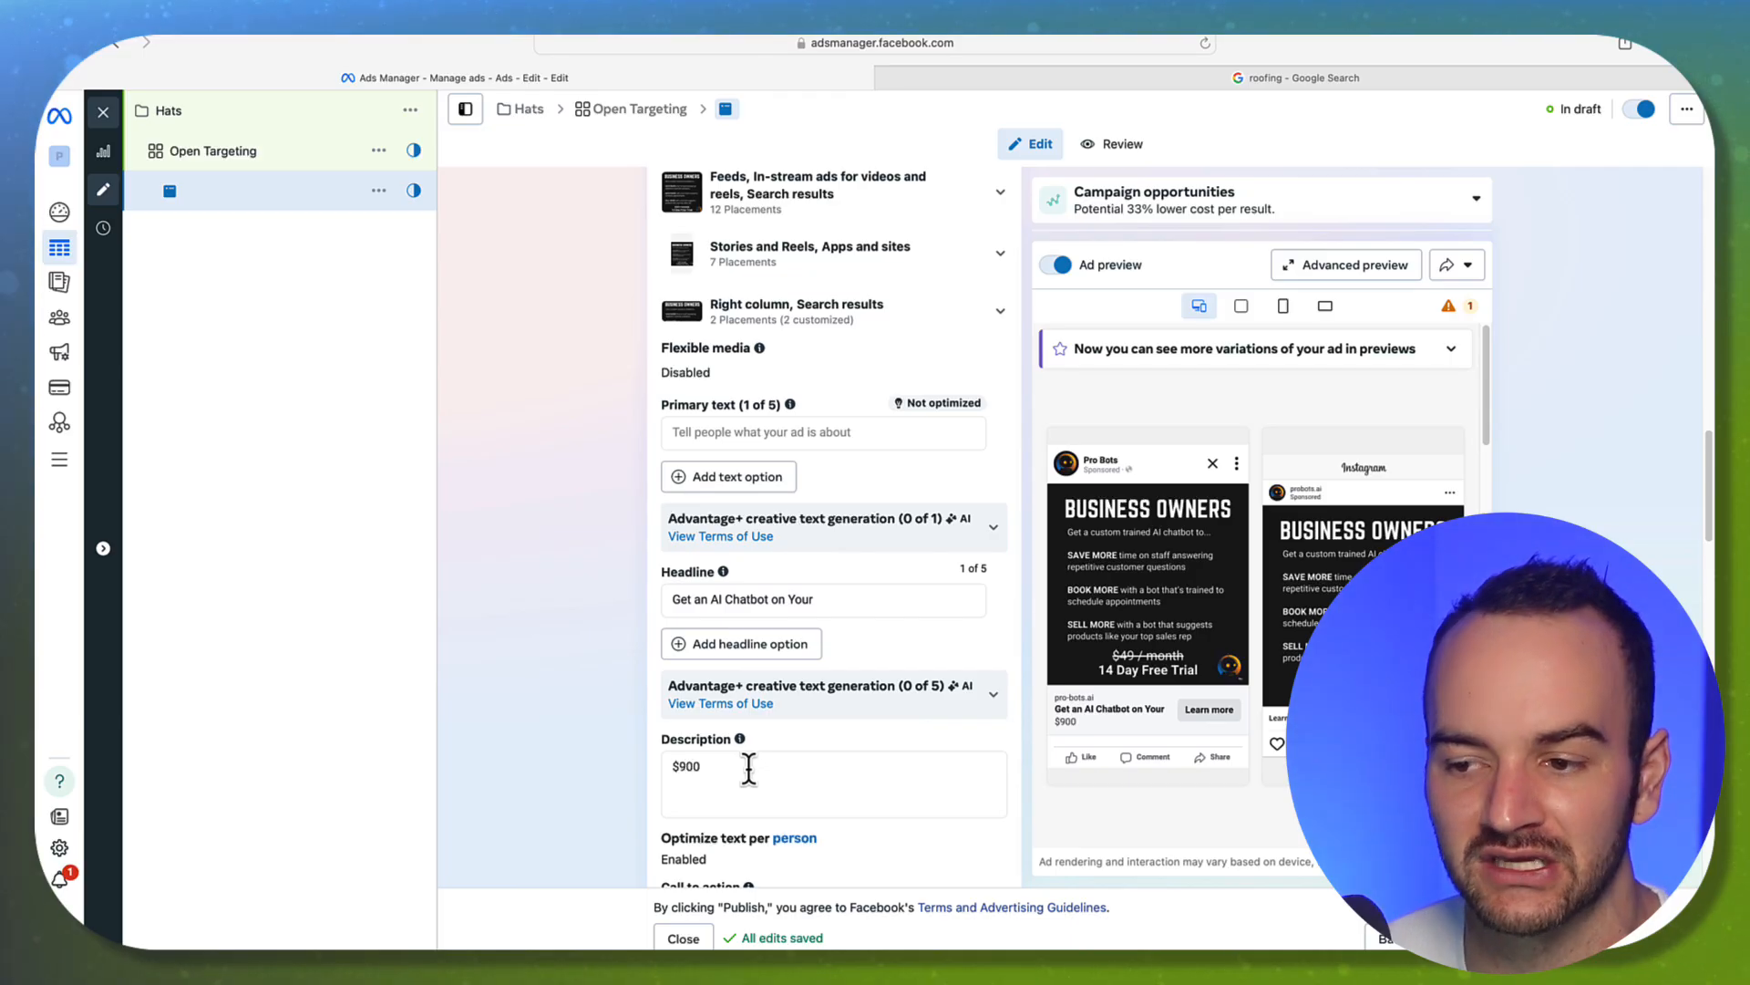
# Change the ad's description to "$750 / month".
pyautogui.moveTo(749, 769); pyautogui.dragTo(615, 768)
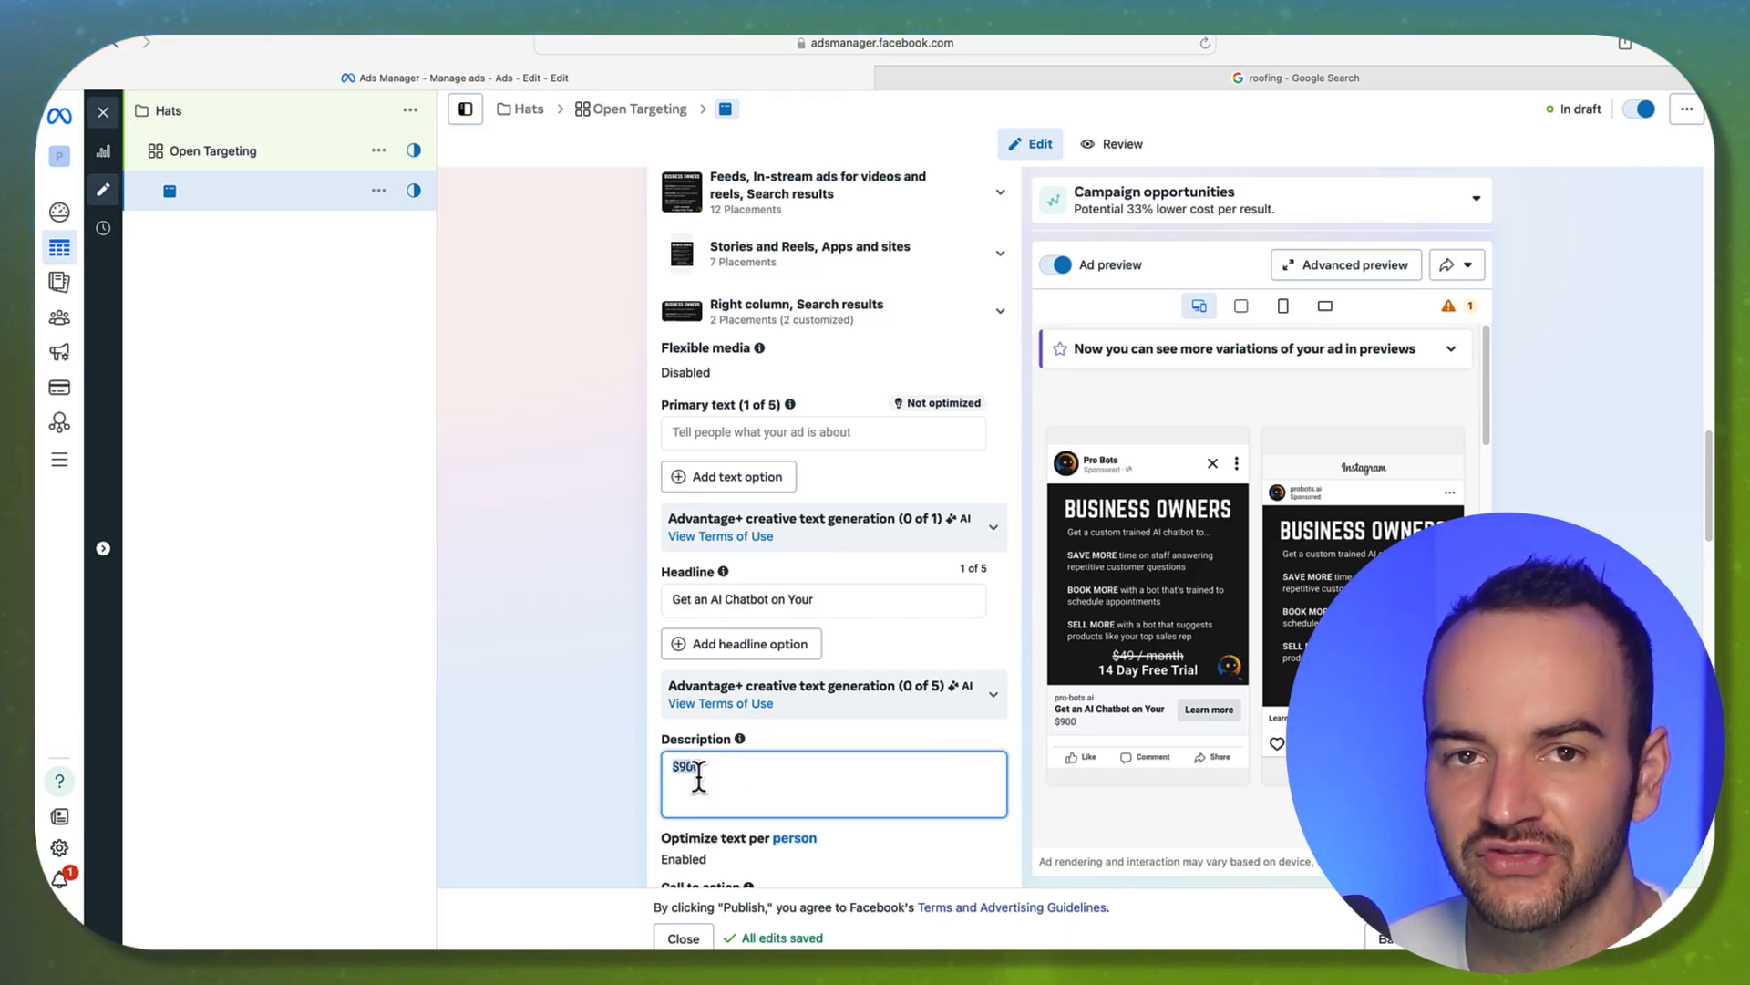
pyautogui.click(740, 771)
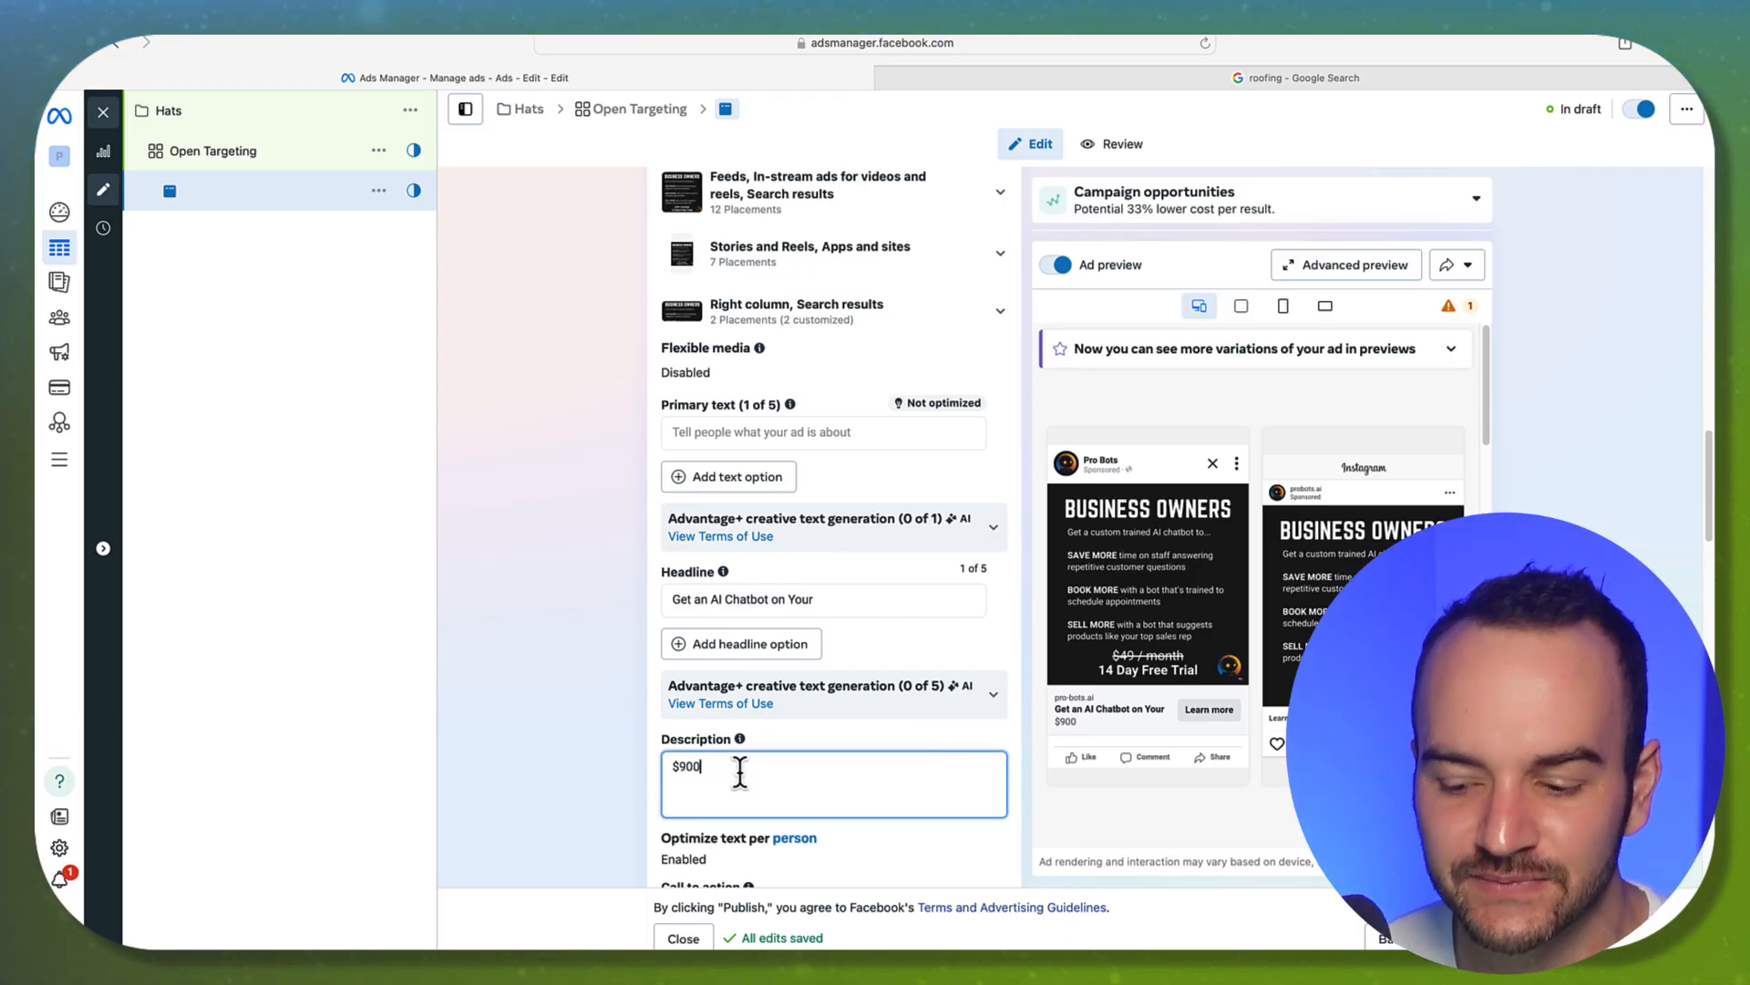
pyautogui.write('\\')
pyautogui.press('BackSpace')
pyautogui.press('BackSpace')
pyautogui.press('BackSpace')
pyautogui.press('BackSpace')
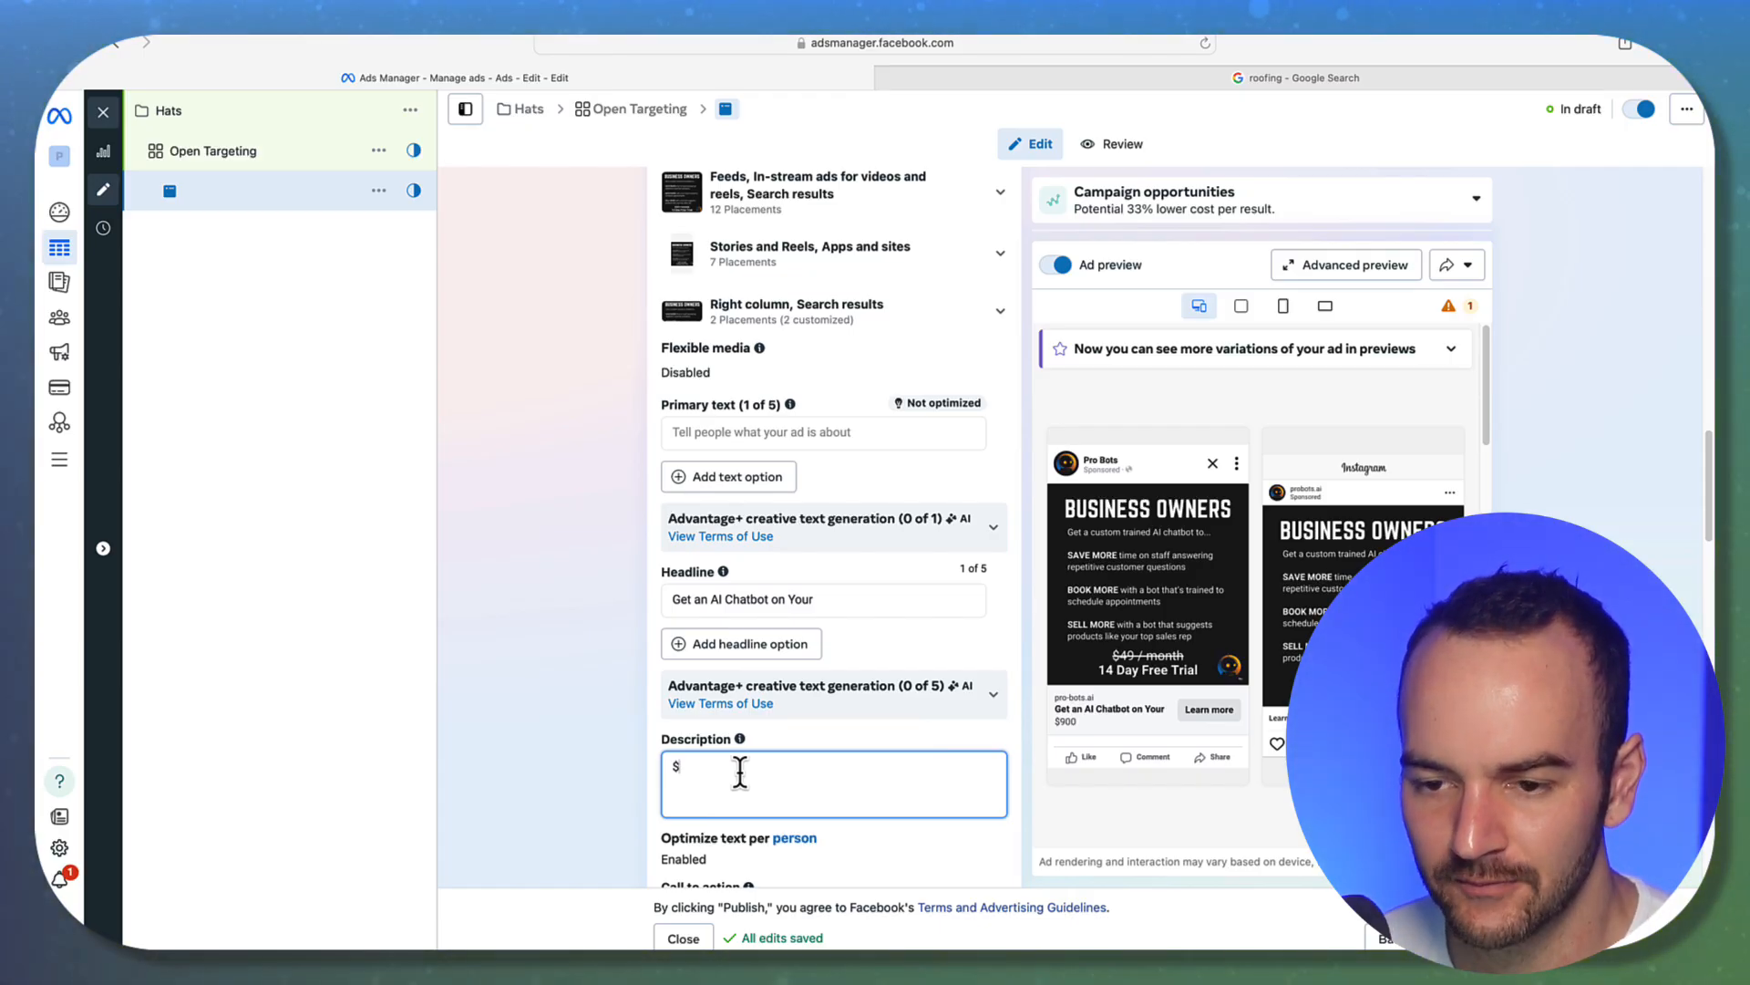
pyautogui.write('7')
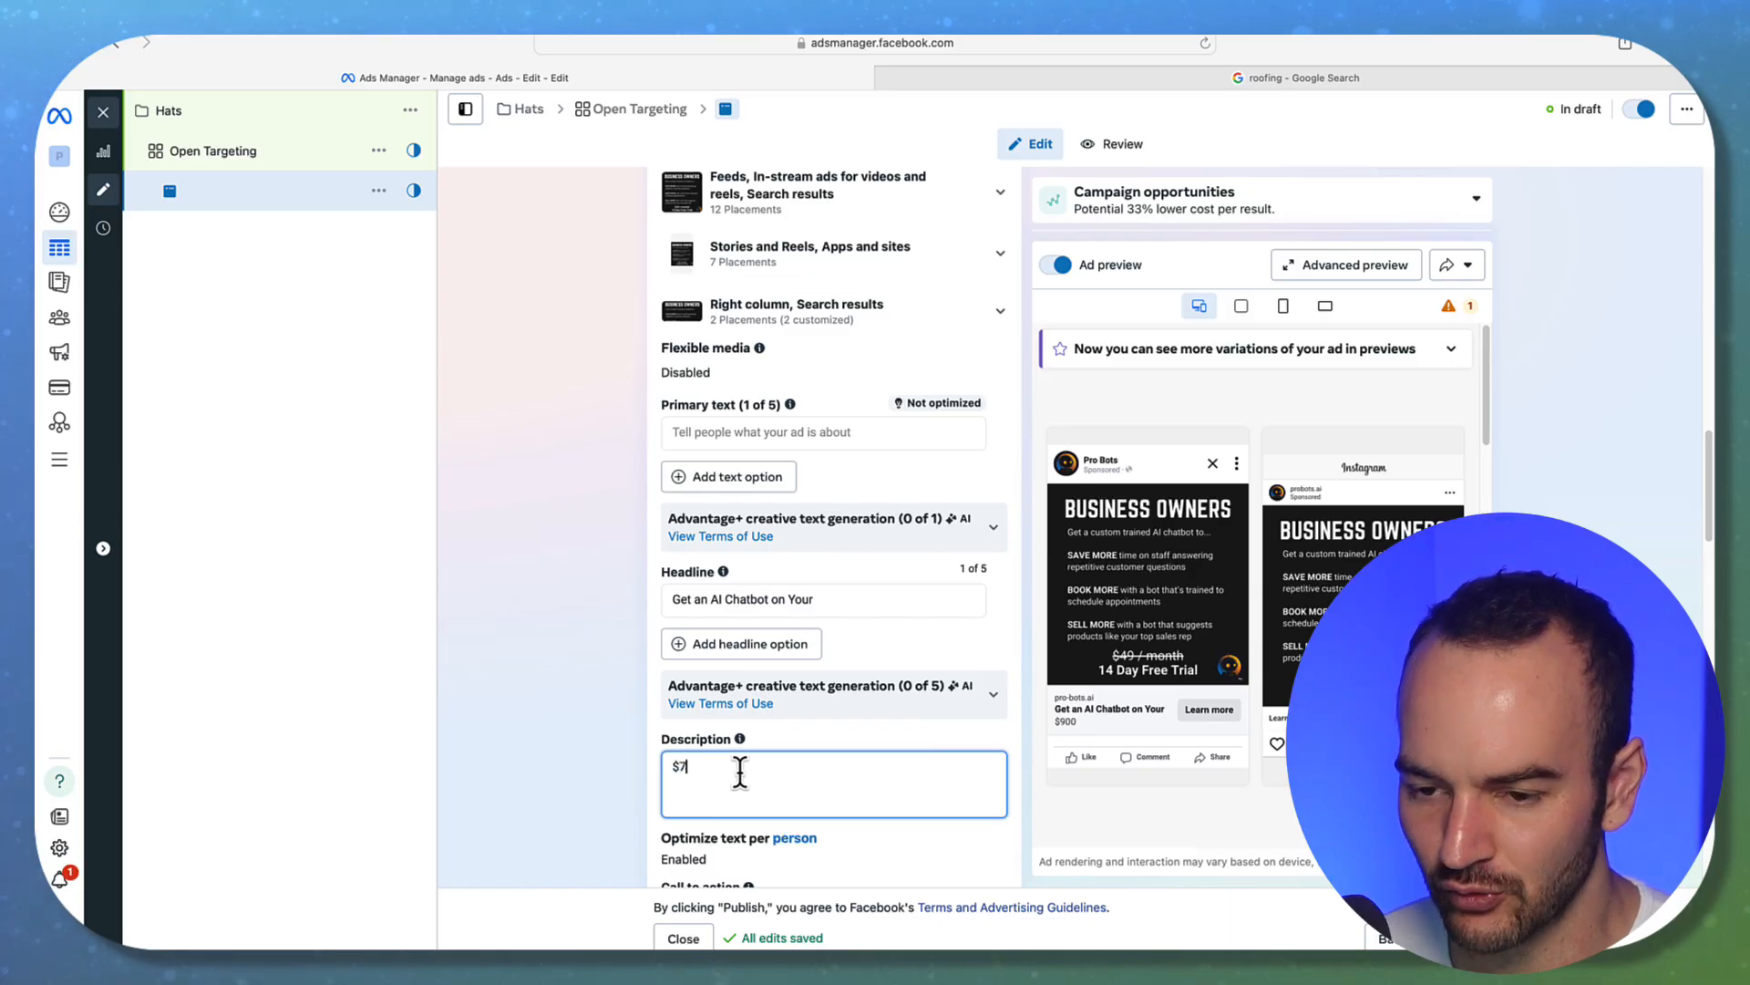
pyautogui.write('50 / month')
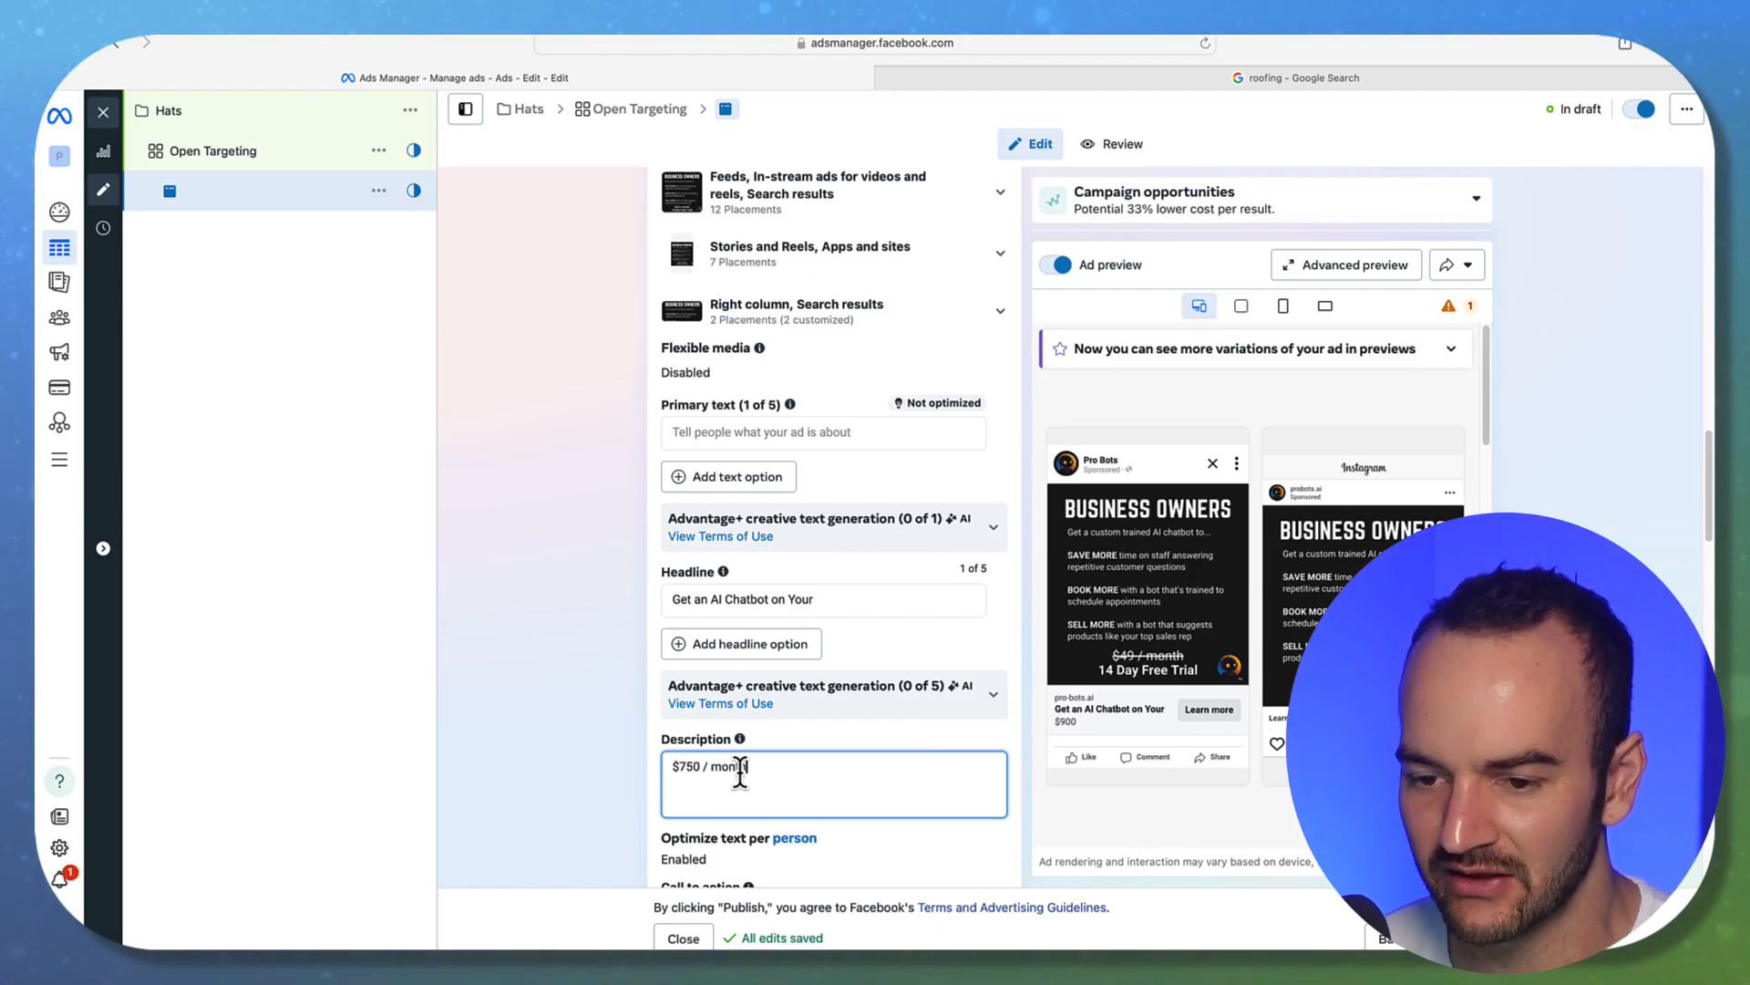
pyautogui.click(564, 700)
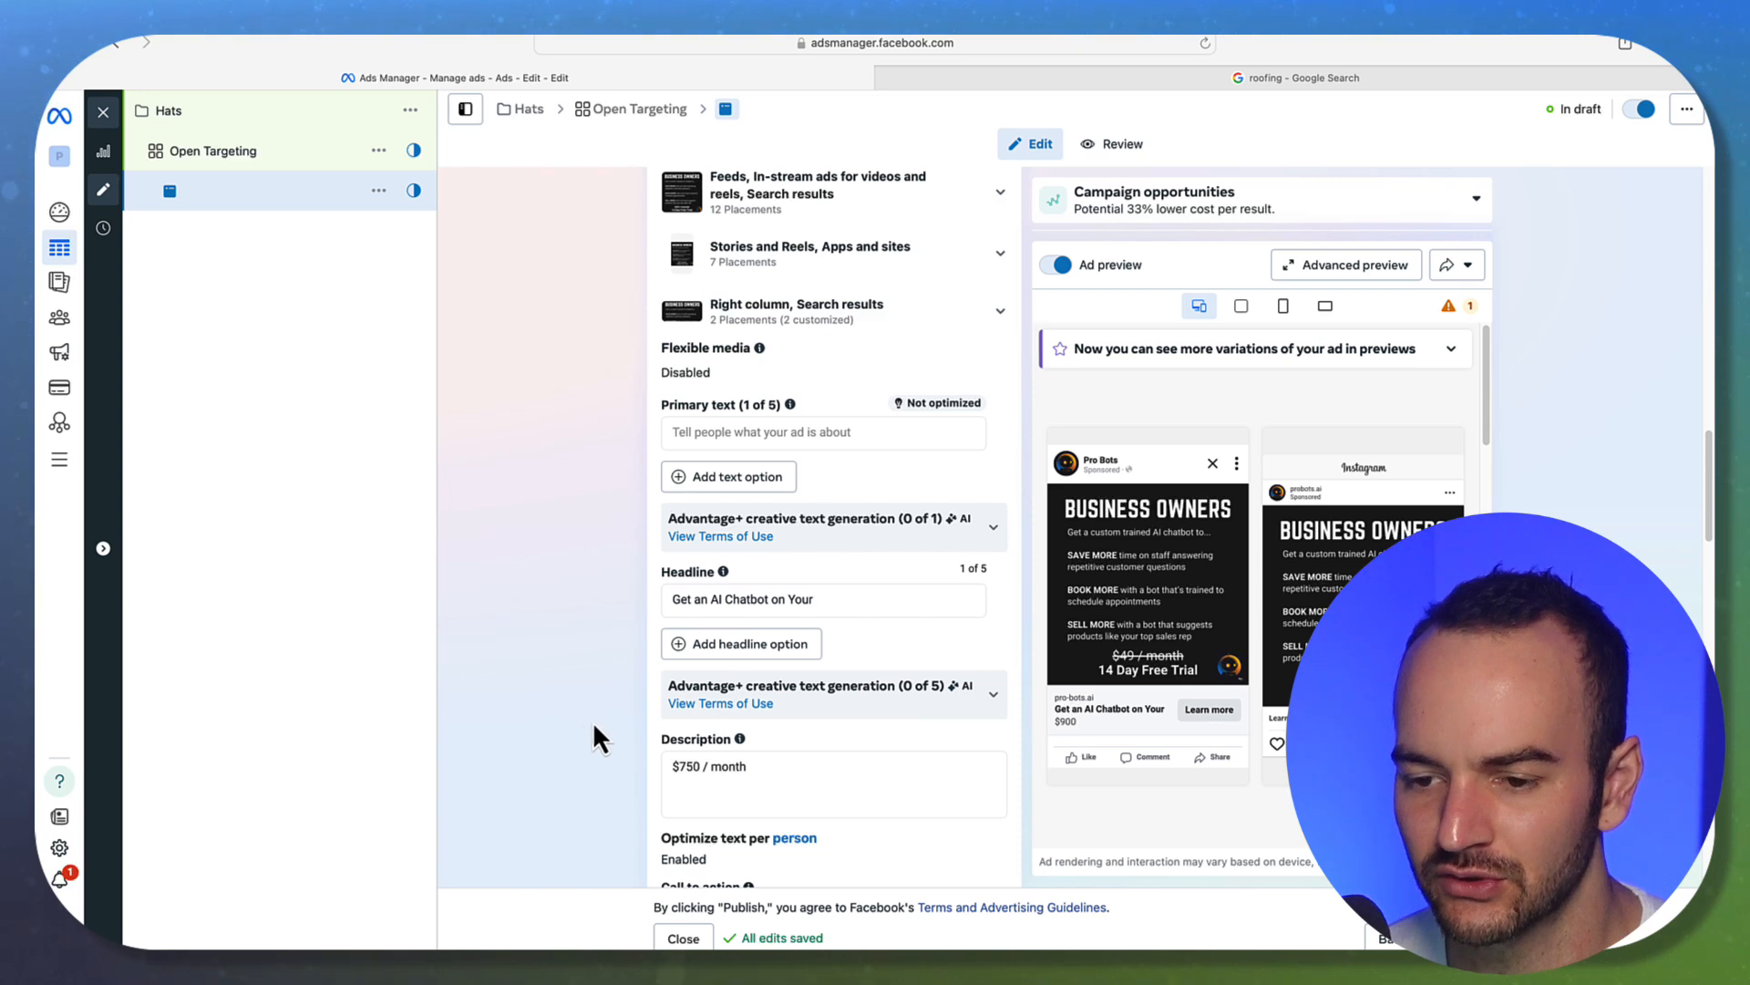
# Replace the ad's description with "$1,297".
pyautogui.moveTo(828, 801); pyautogui.dragTo(629, 758)
pyautogui.press('BackSpace')
pyautogui.press('BackSpace')
pyautogui.press('BackSpace')
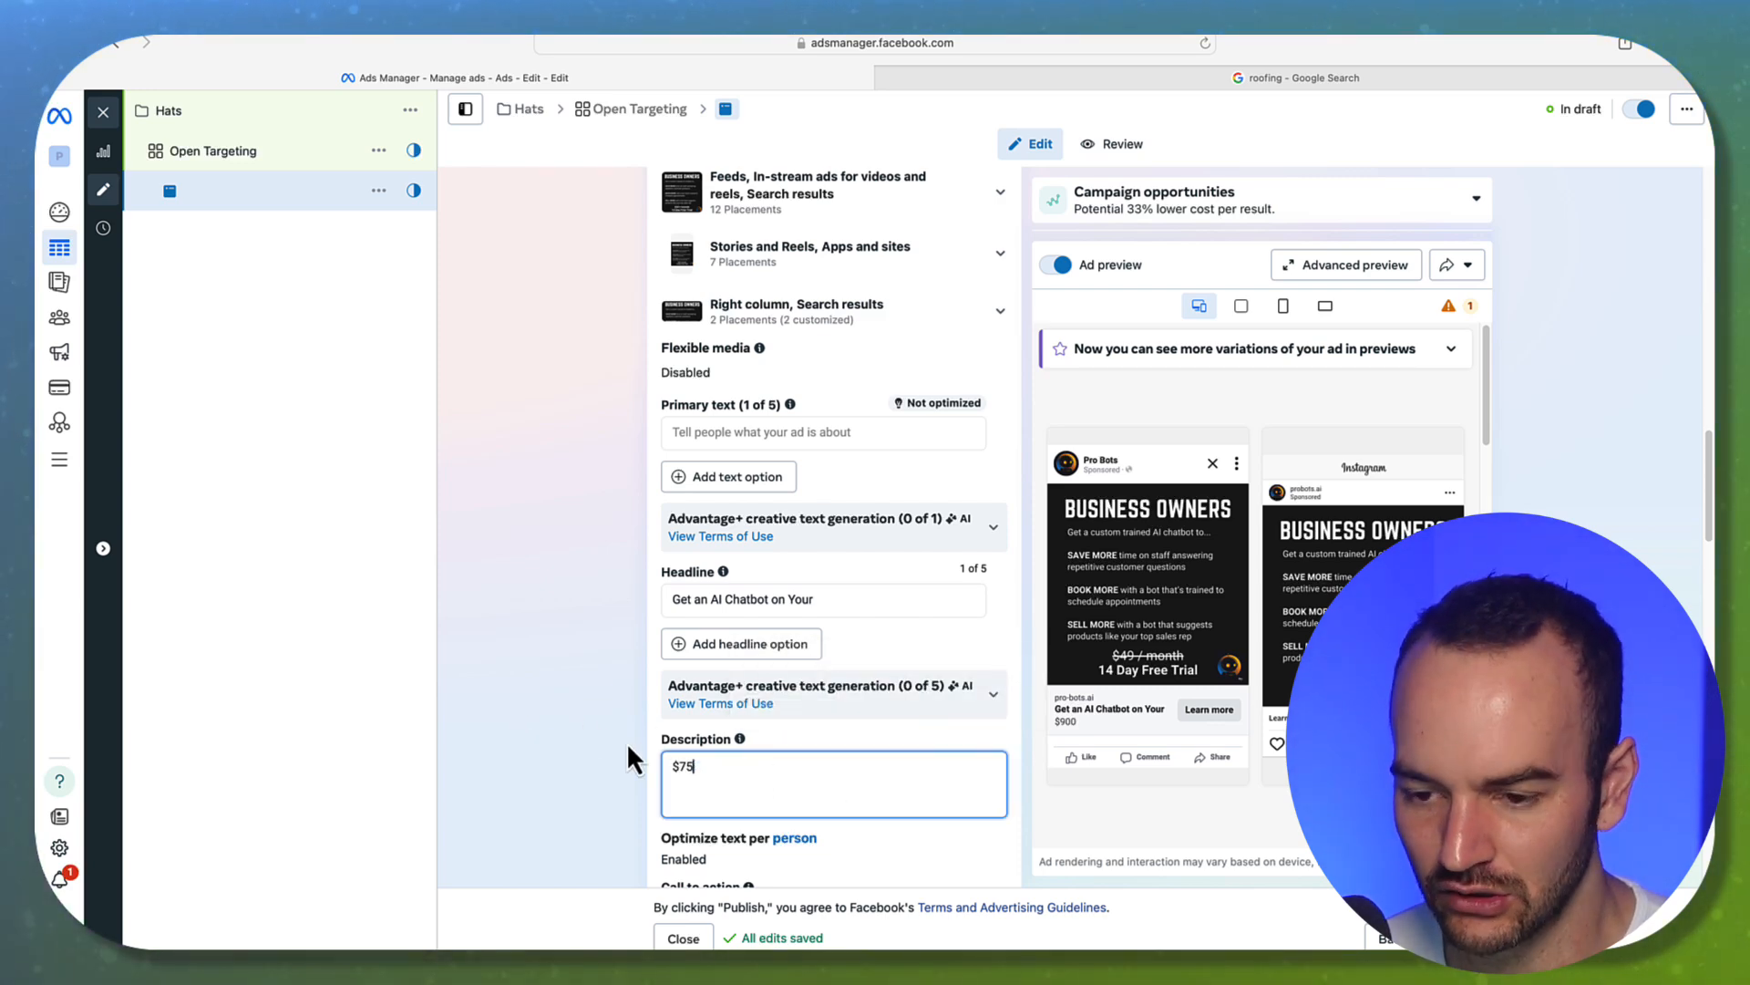
pyautogui.write('1,297')
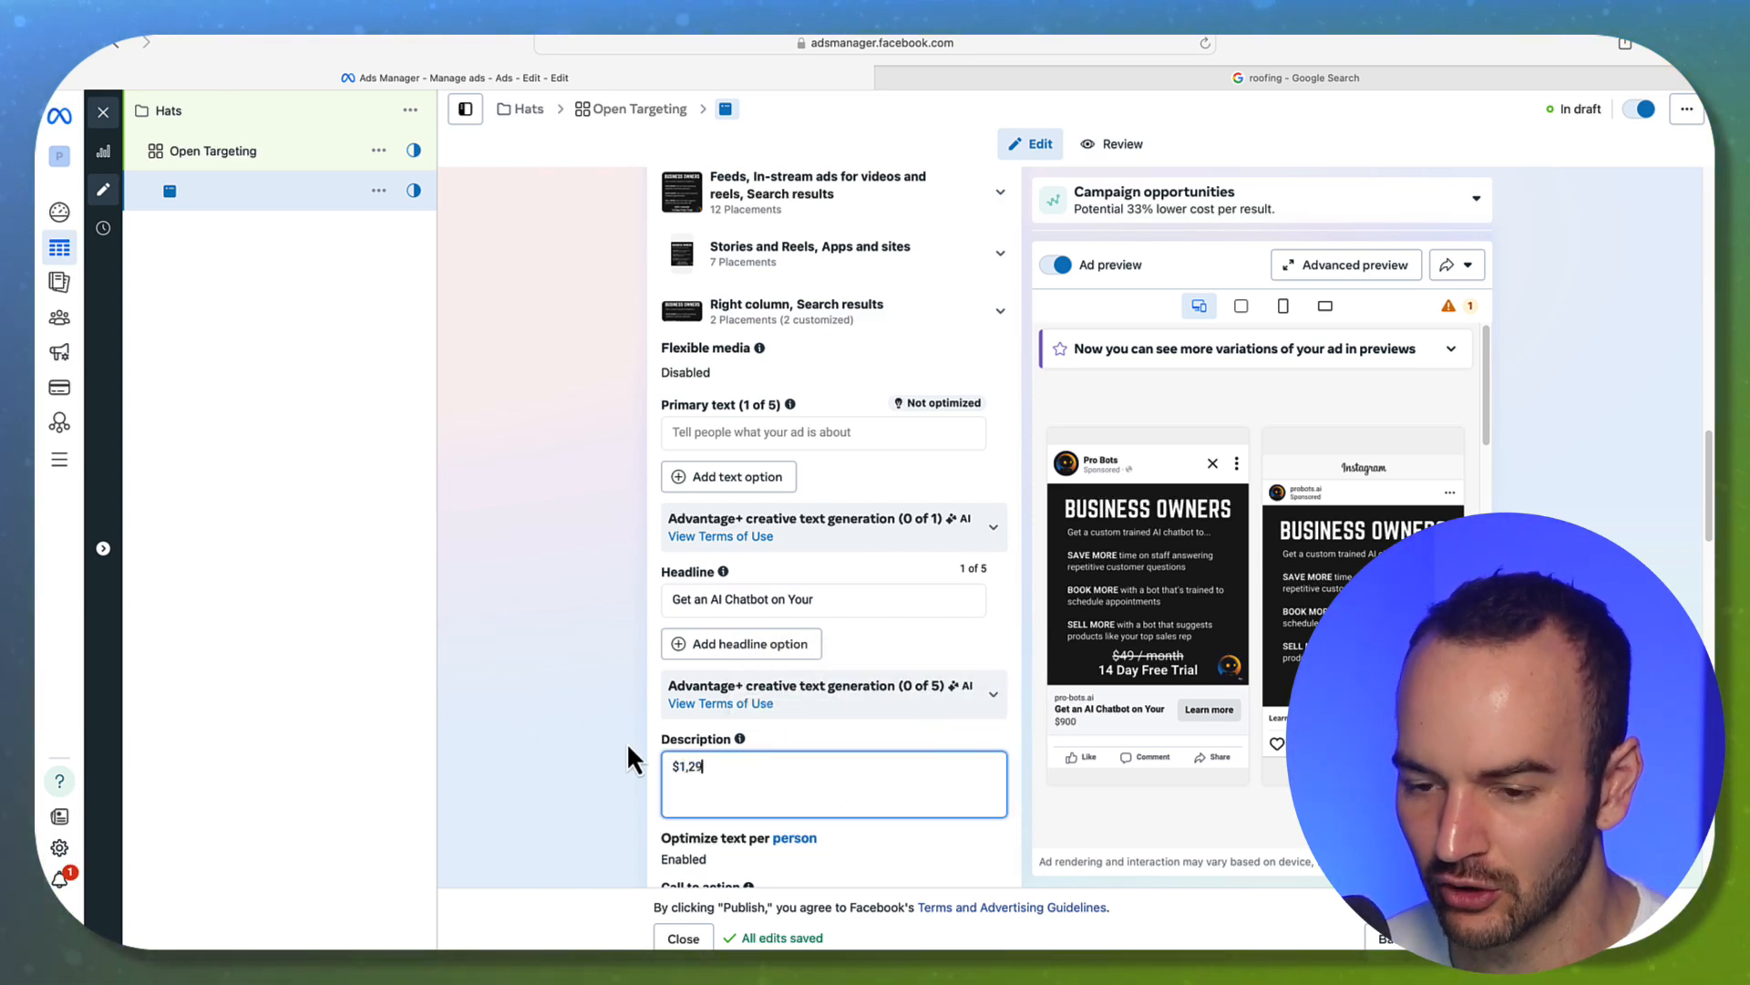
pyautogui.click(561, 703)
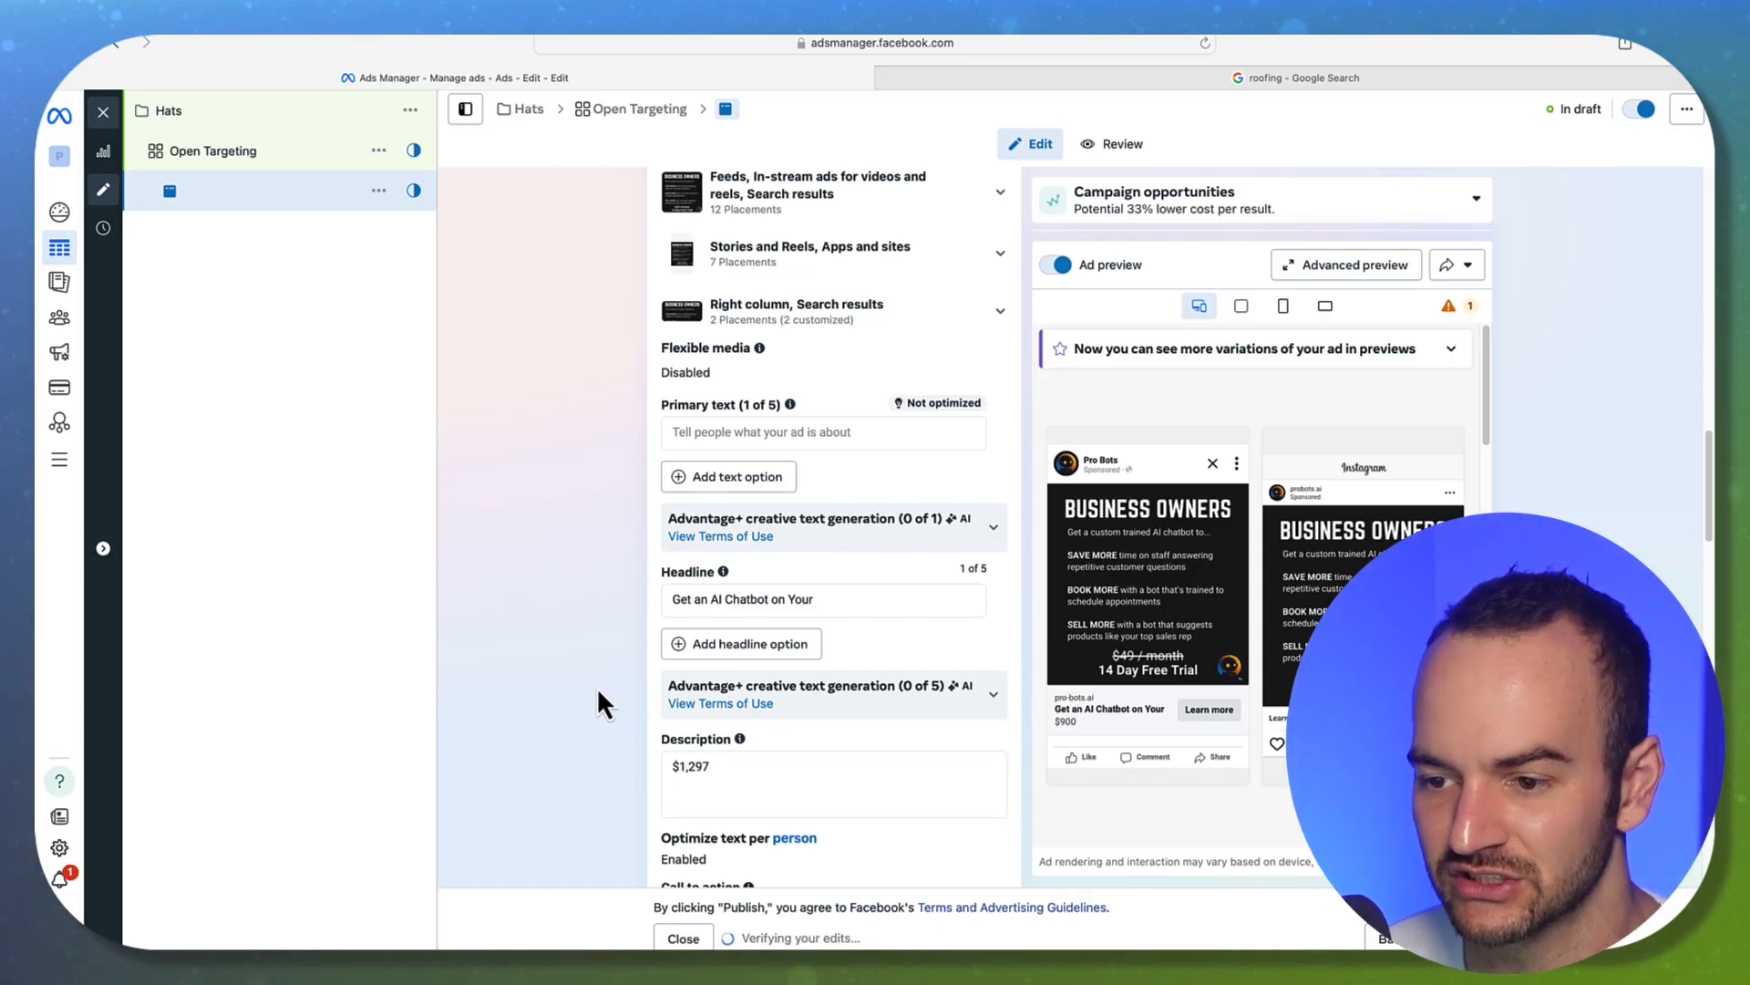
pyautogui.scroll(-1, 589, 781)
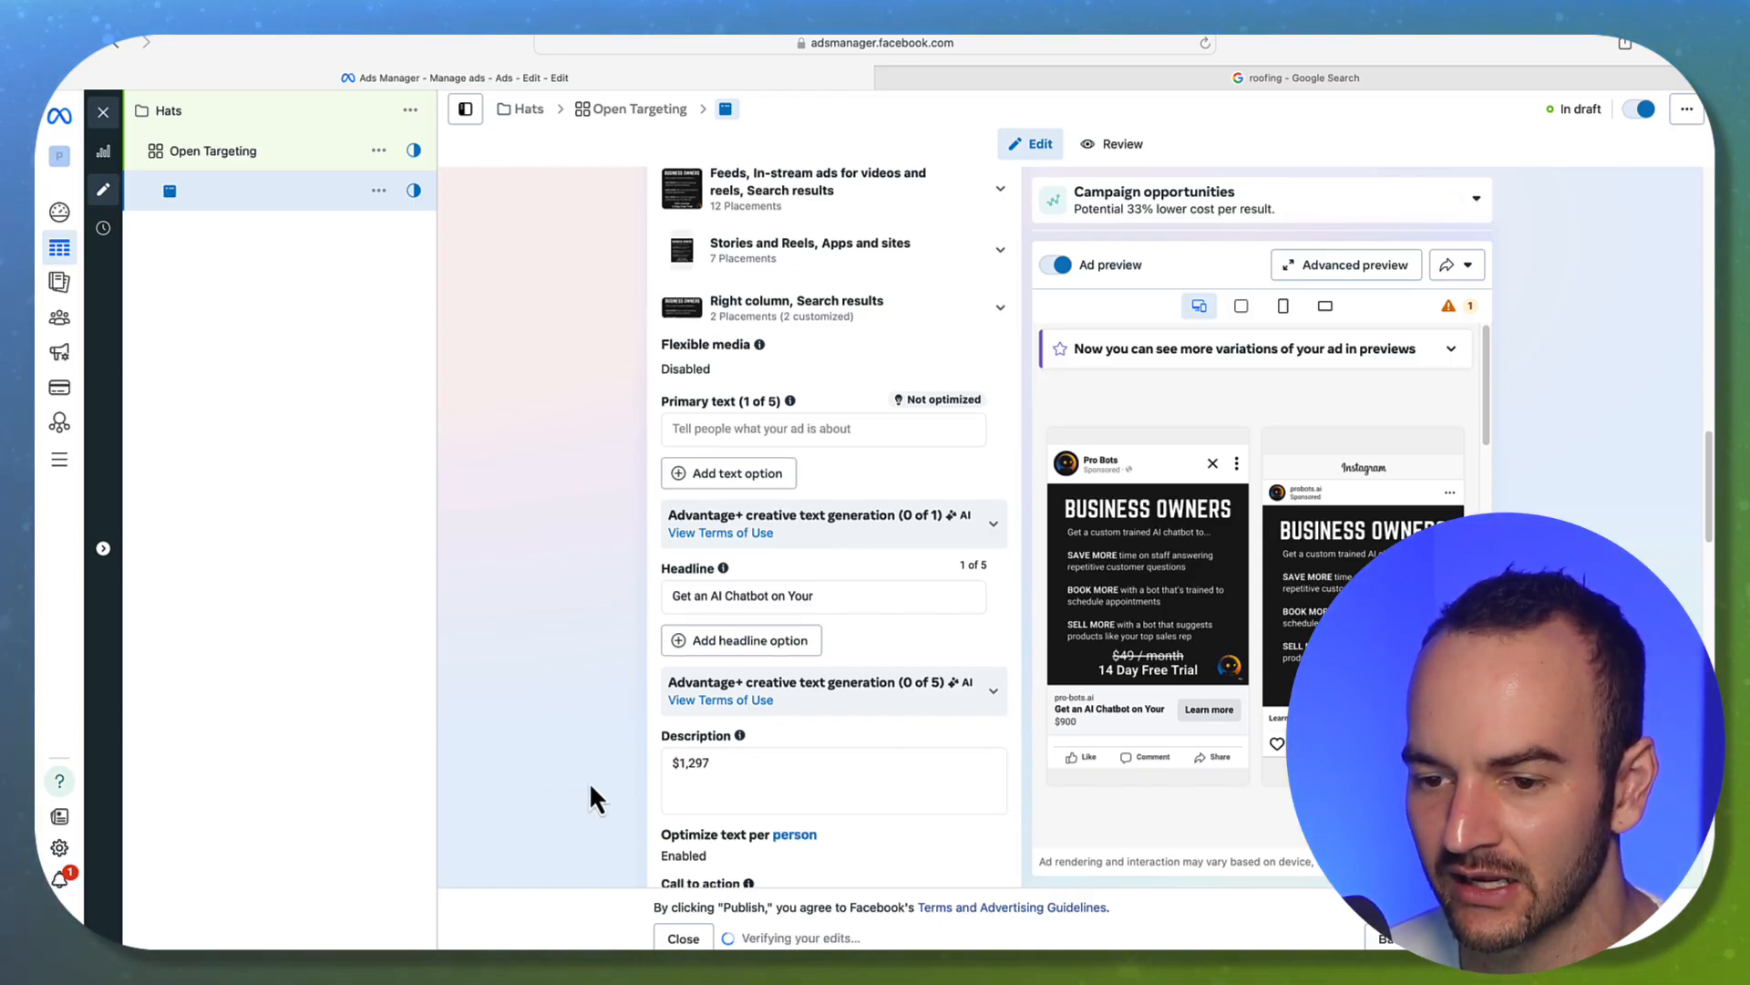
# Clear the ad's description and set it to "$900".
pyautogui.click(740, 778)
pyautogui.press('BackSpace')
pyautogui.press('BackSpace')
pyautogui.press('BackSpace')
pyautogui.press('BackSpace')
pyautogui.press('BackSpace')
pyautogui.press('BackSpace')
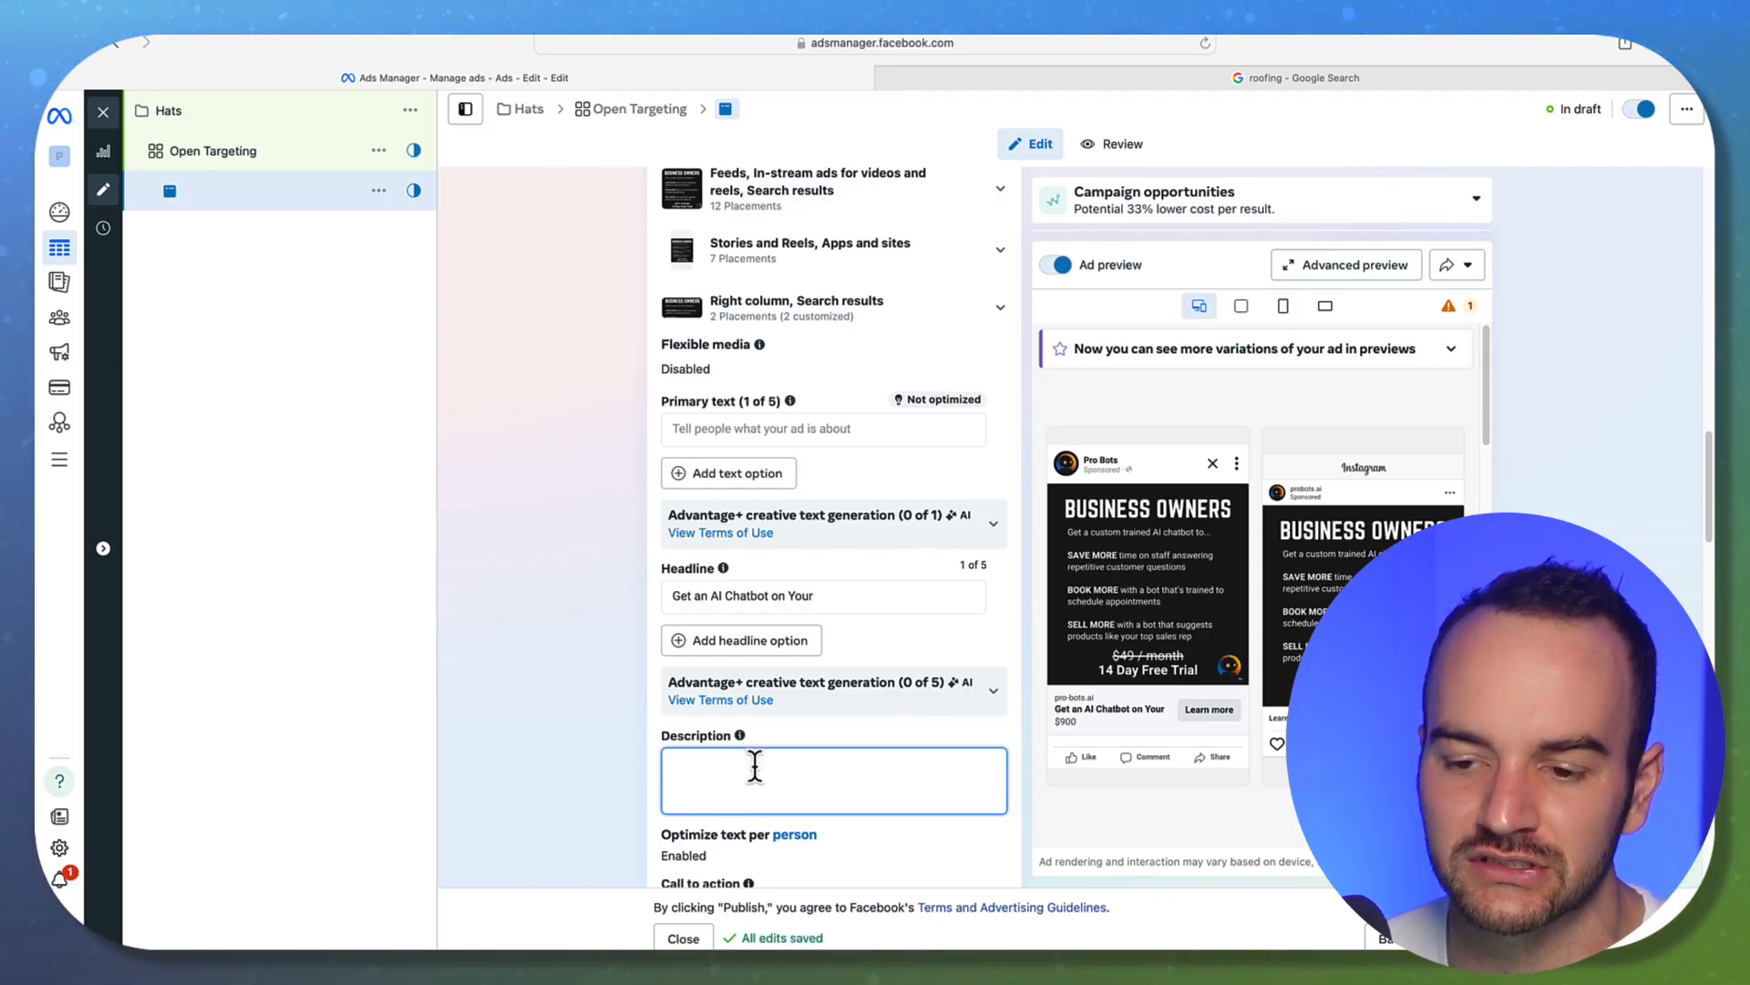
pyautogui.scroll(-1, 753, 764)
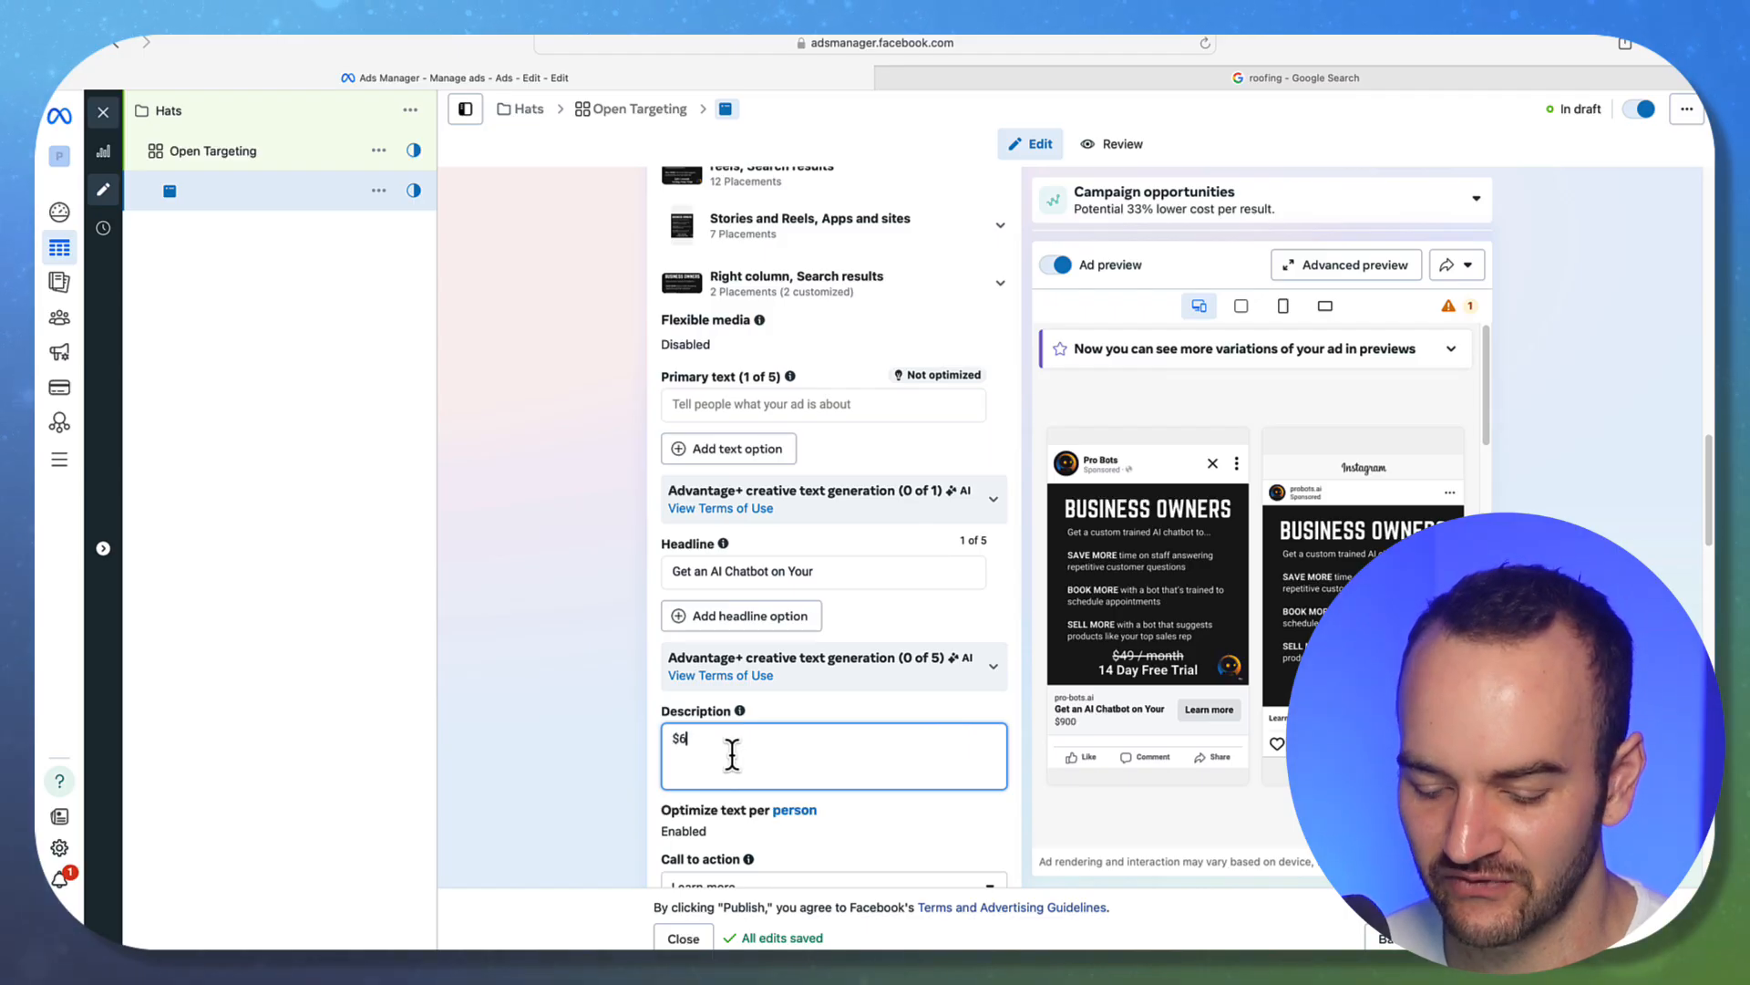
pyautogui.write('9')
pyautogui.press('BackSpace')
pyautogui.press('BackSpace')
pyautogui.write('9')
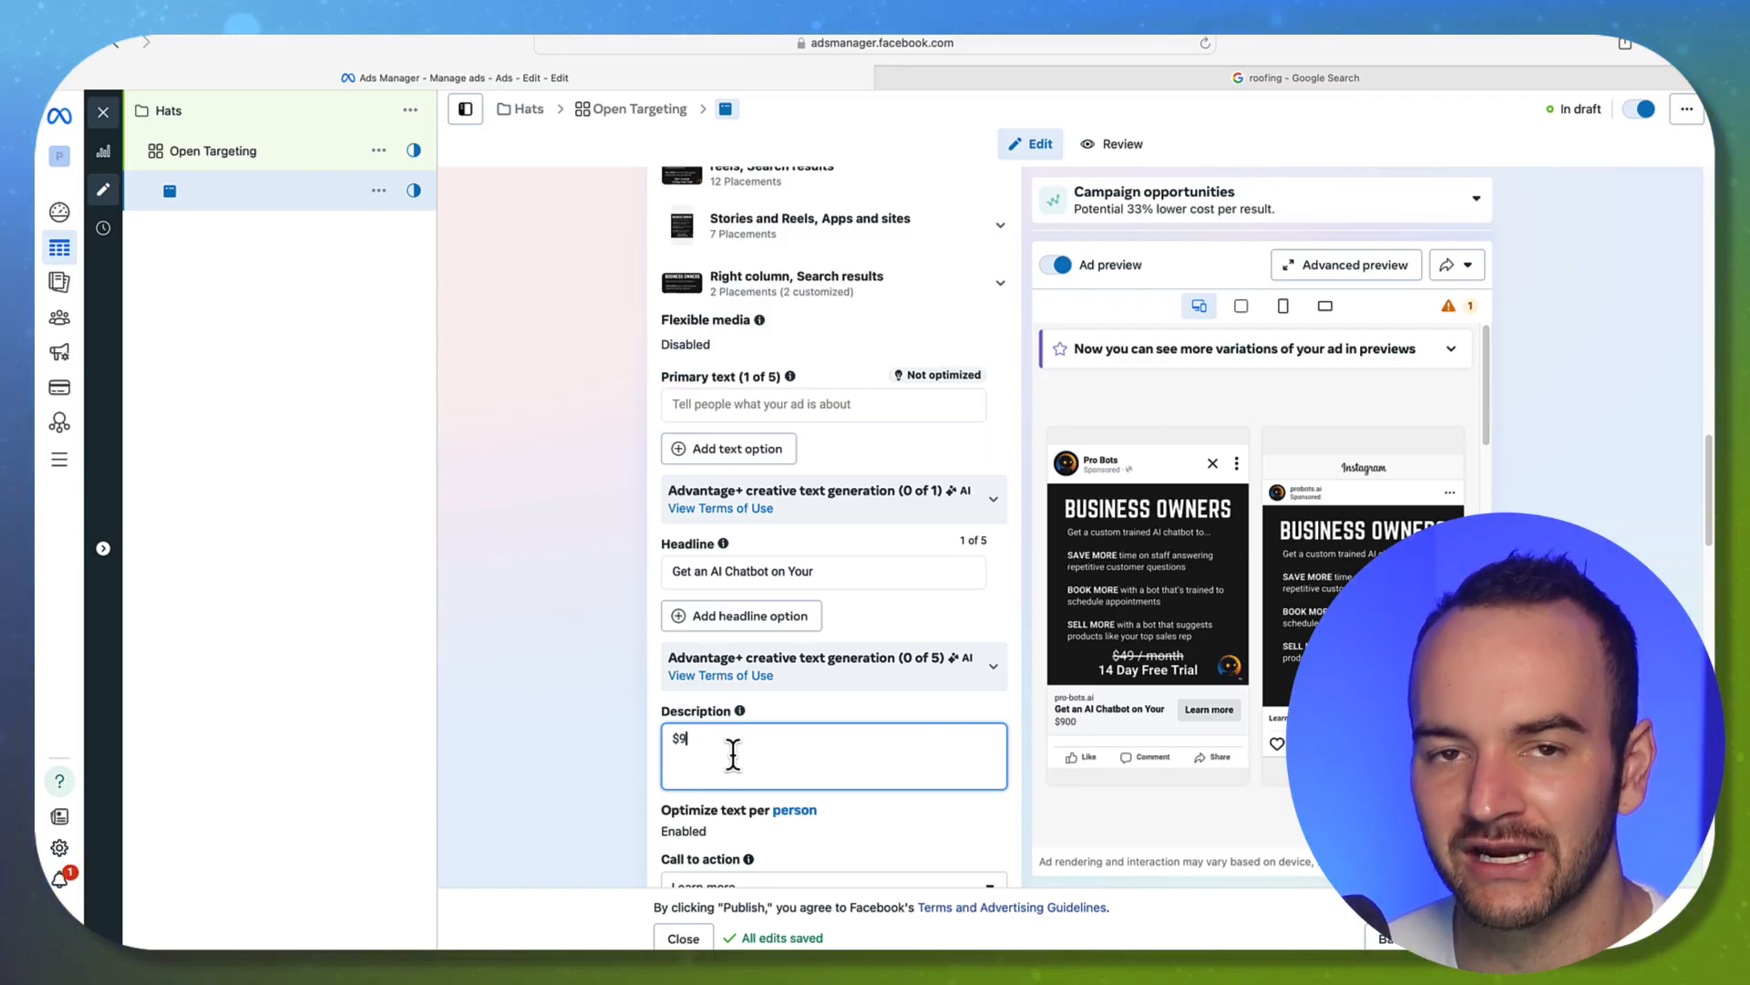
pyautogui.write('00')
pyautogui.click(504, 565)
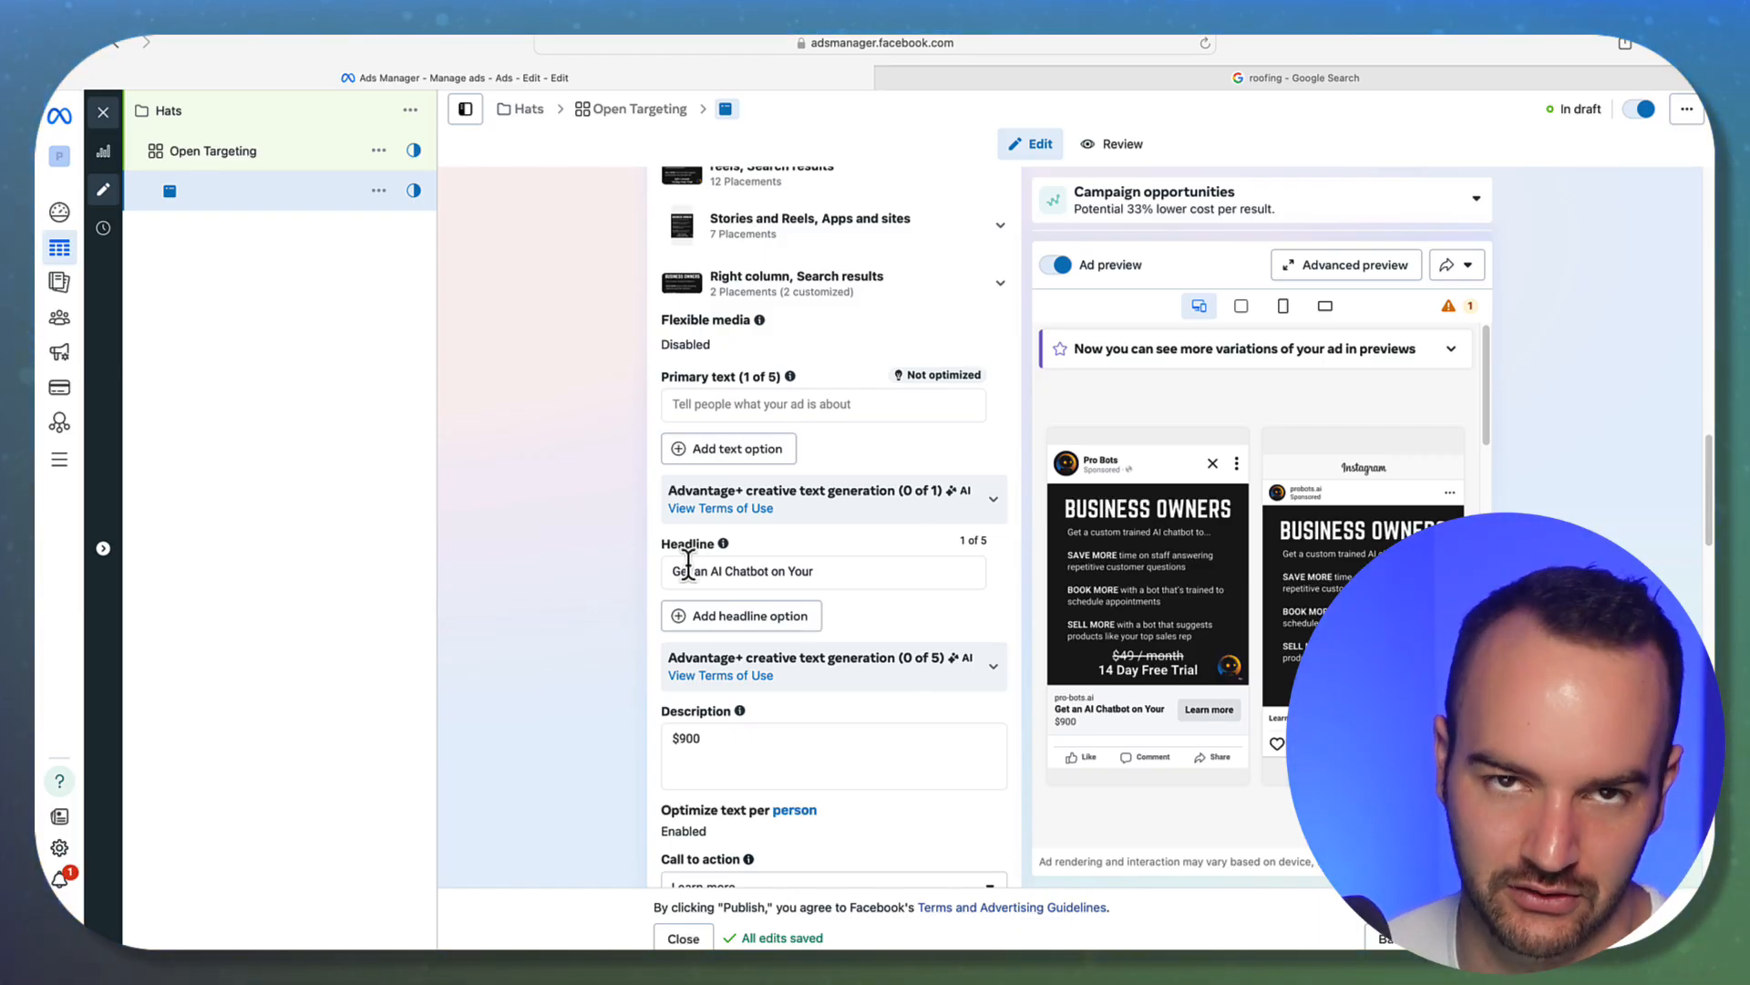
# Try Shop now and Order now as the ad's call to action.
pyautogui.click(758, 749)
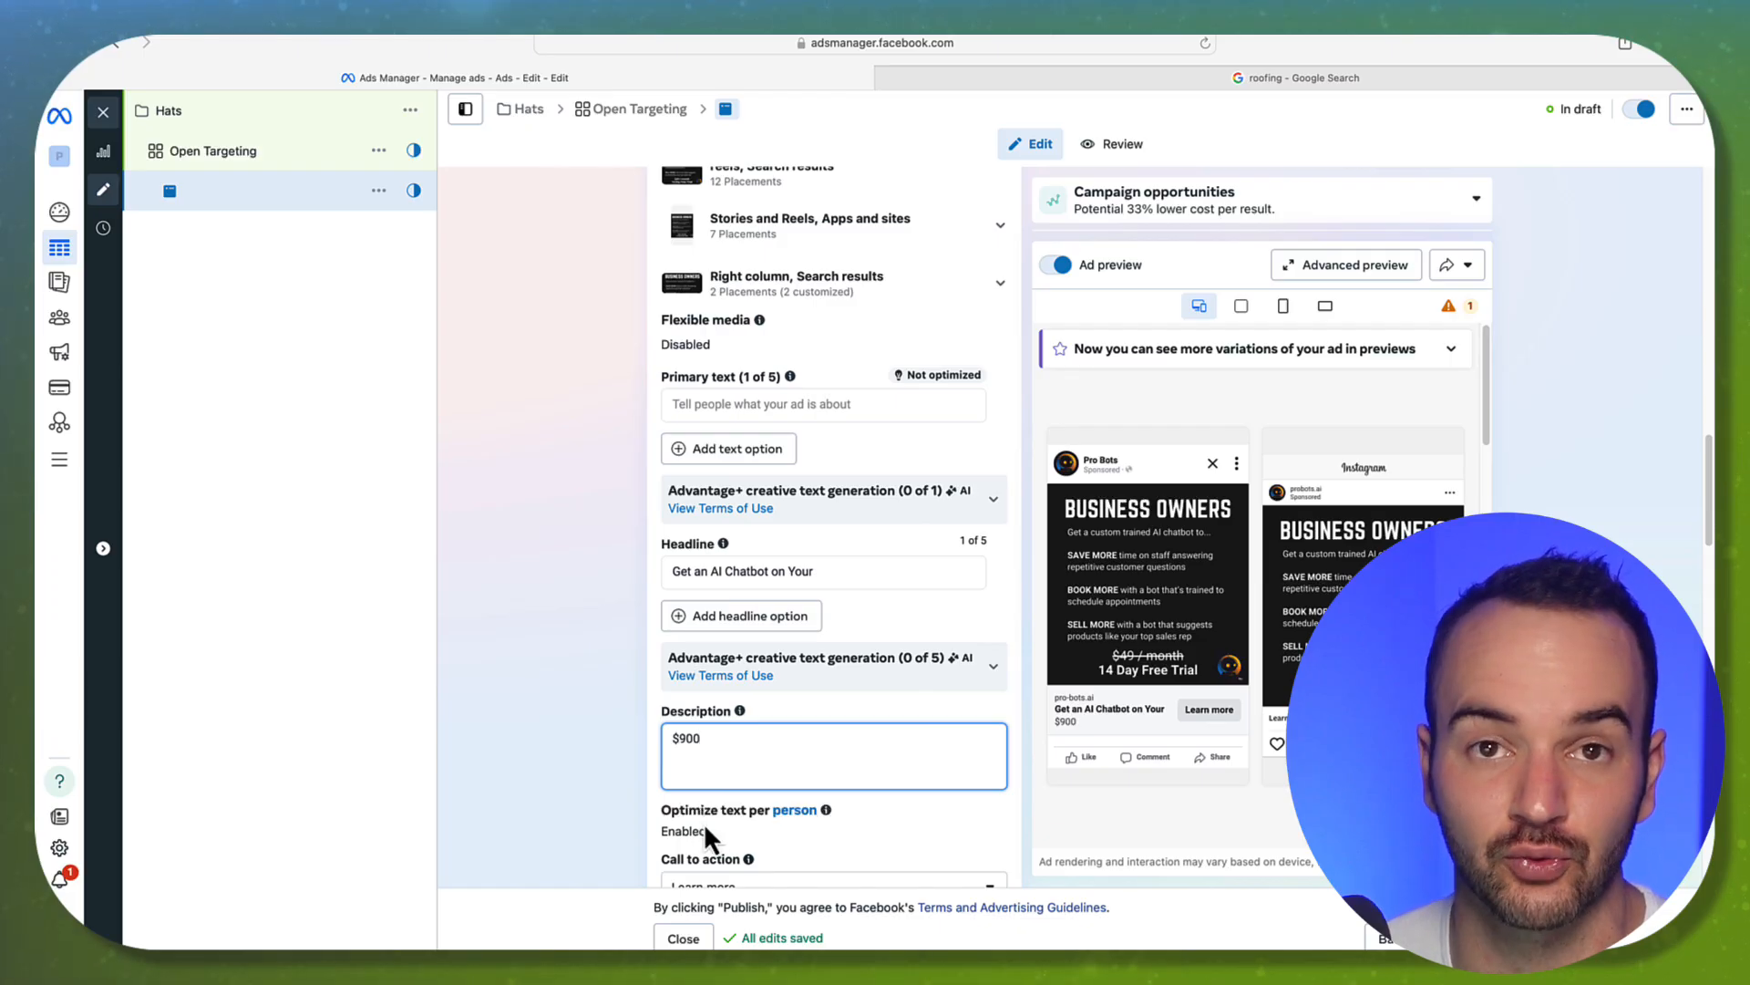
pyautogui.scroll(-5, 602, 616)
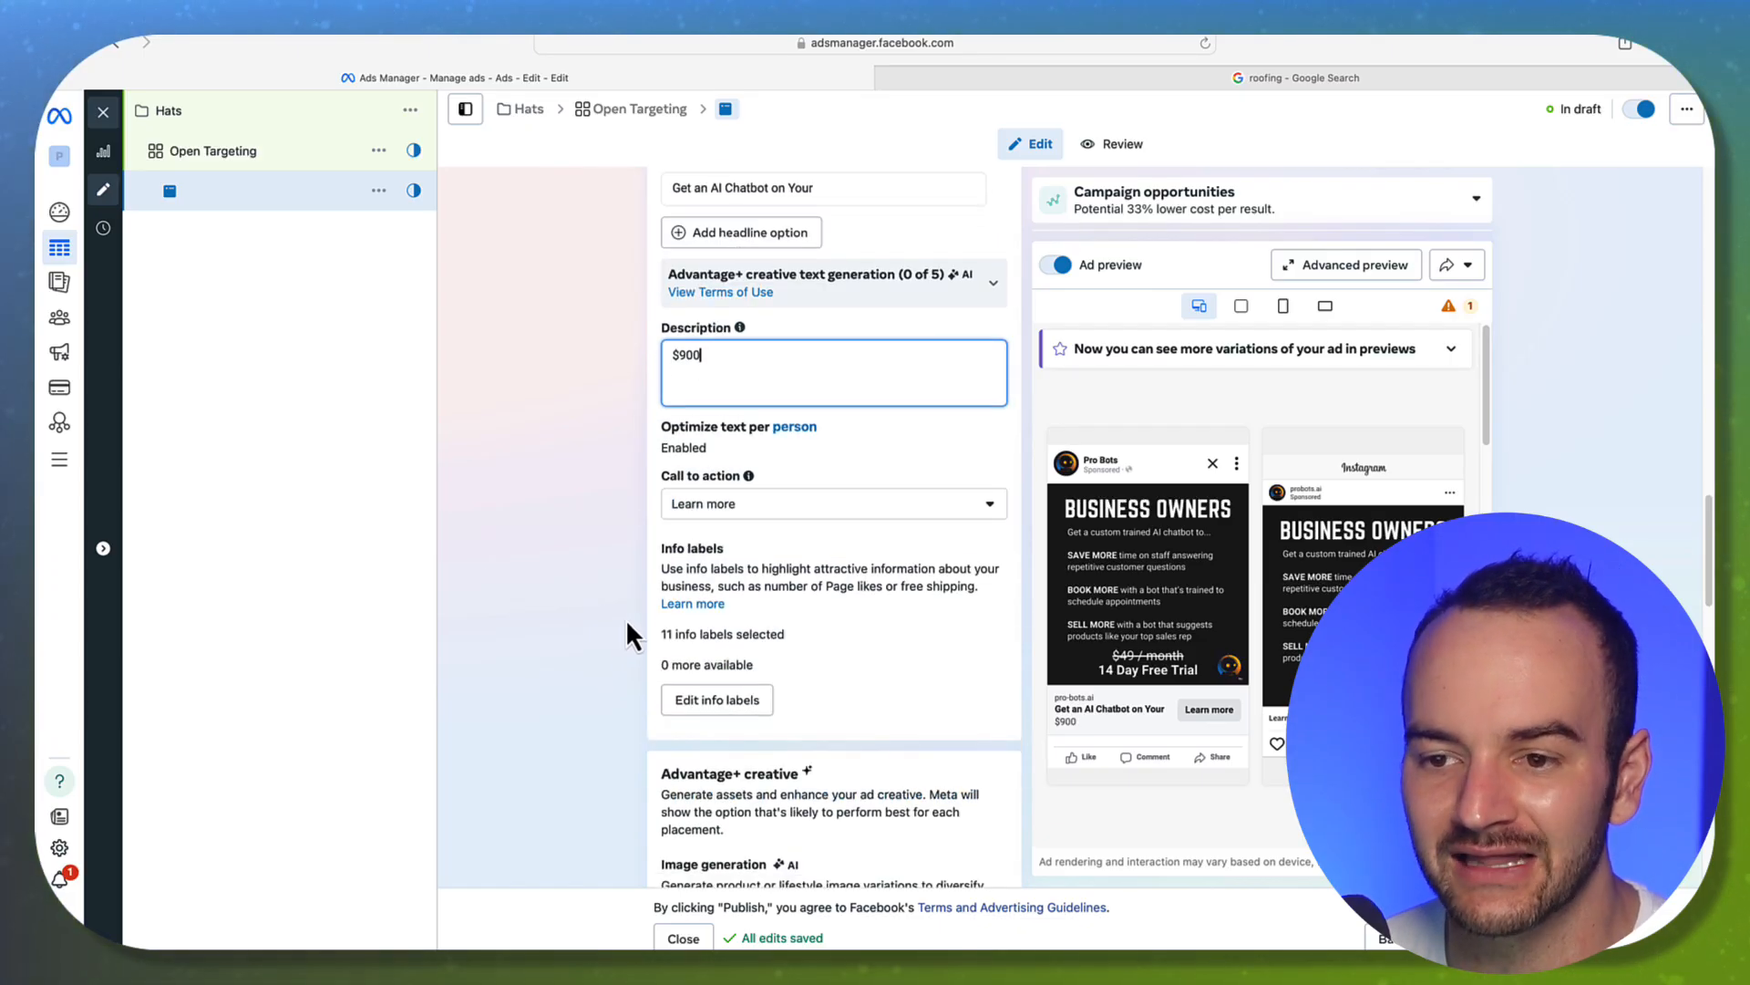
pyautogui.click(743, 506)
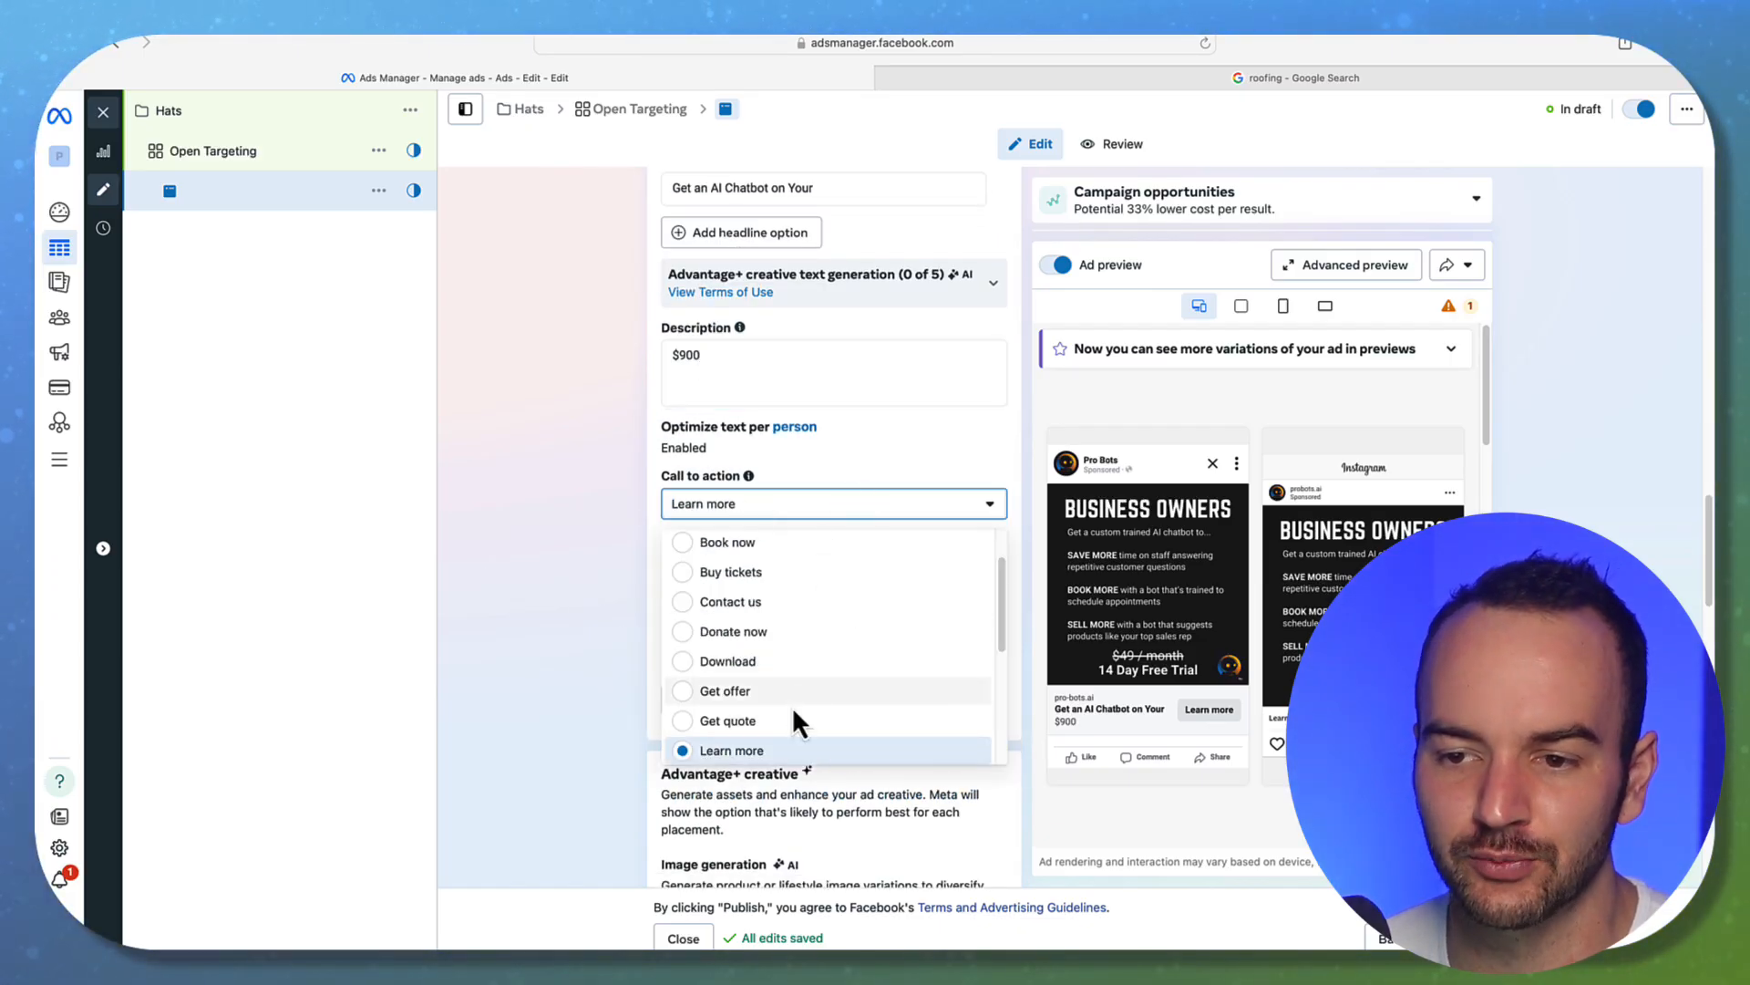
pyautogui.scroll(-2, 826, 727)
pyautogui.scroll(-1, 825, 722)
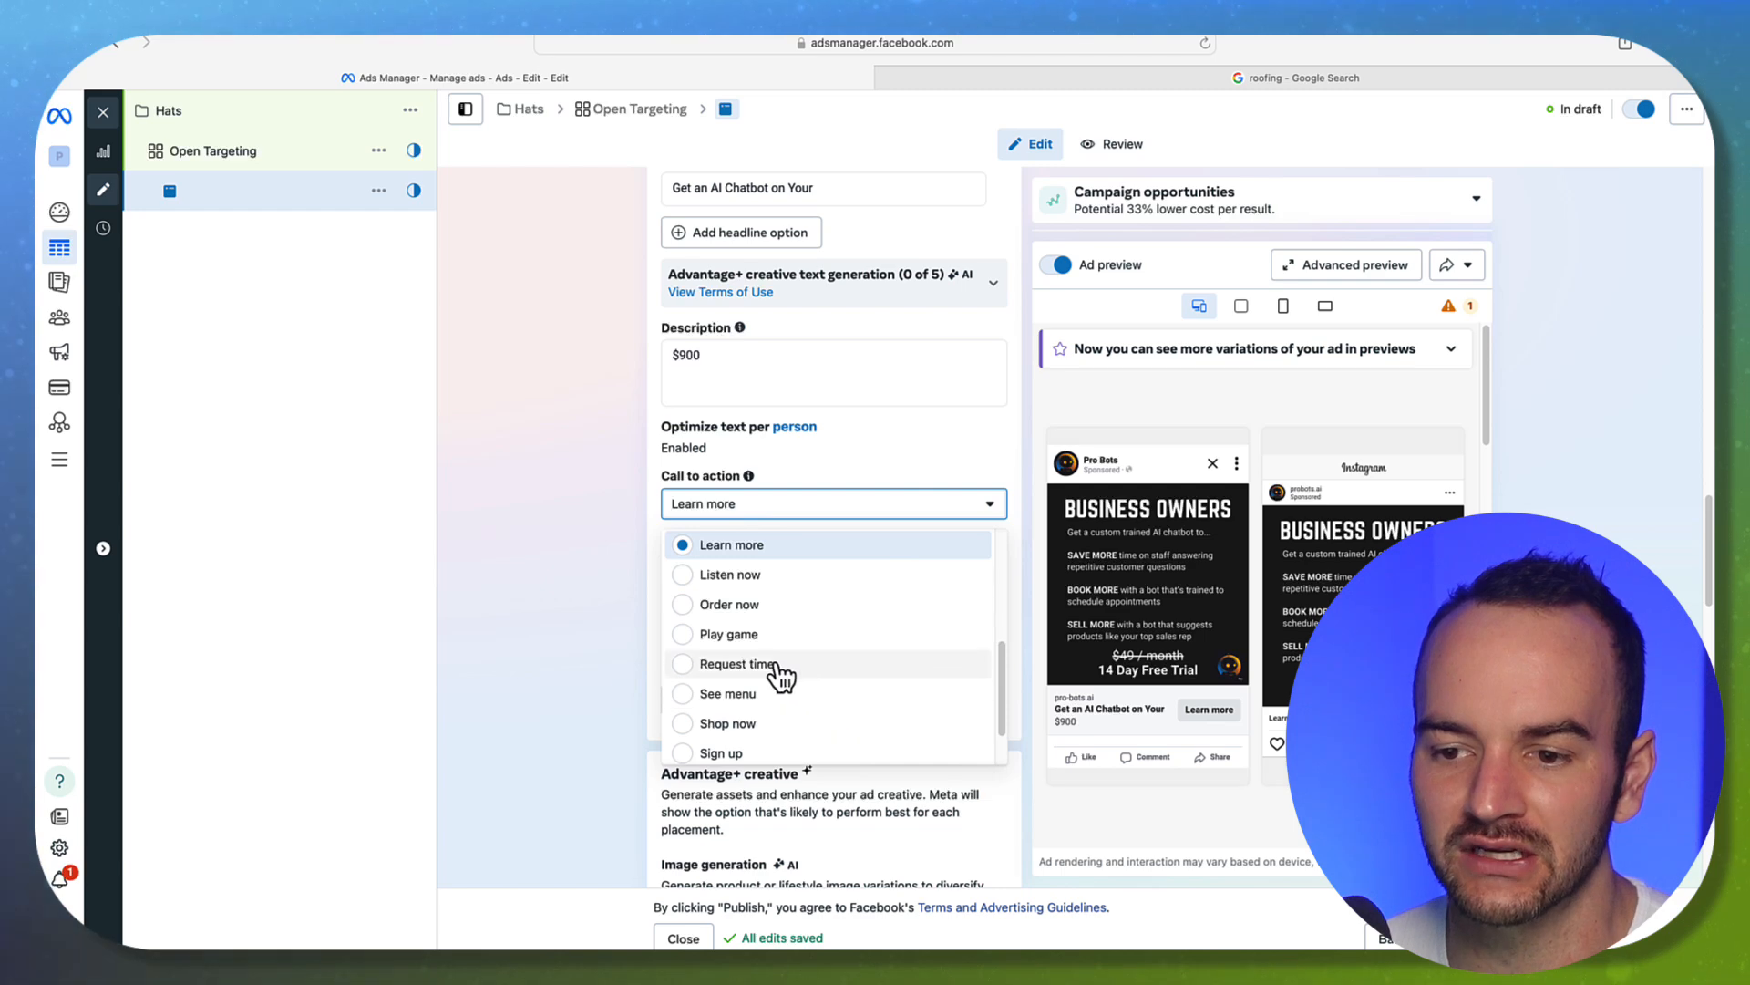
pyautogui.click(741, 724)
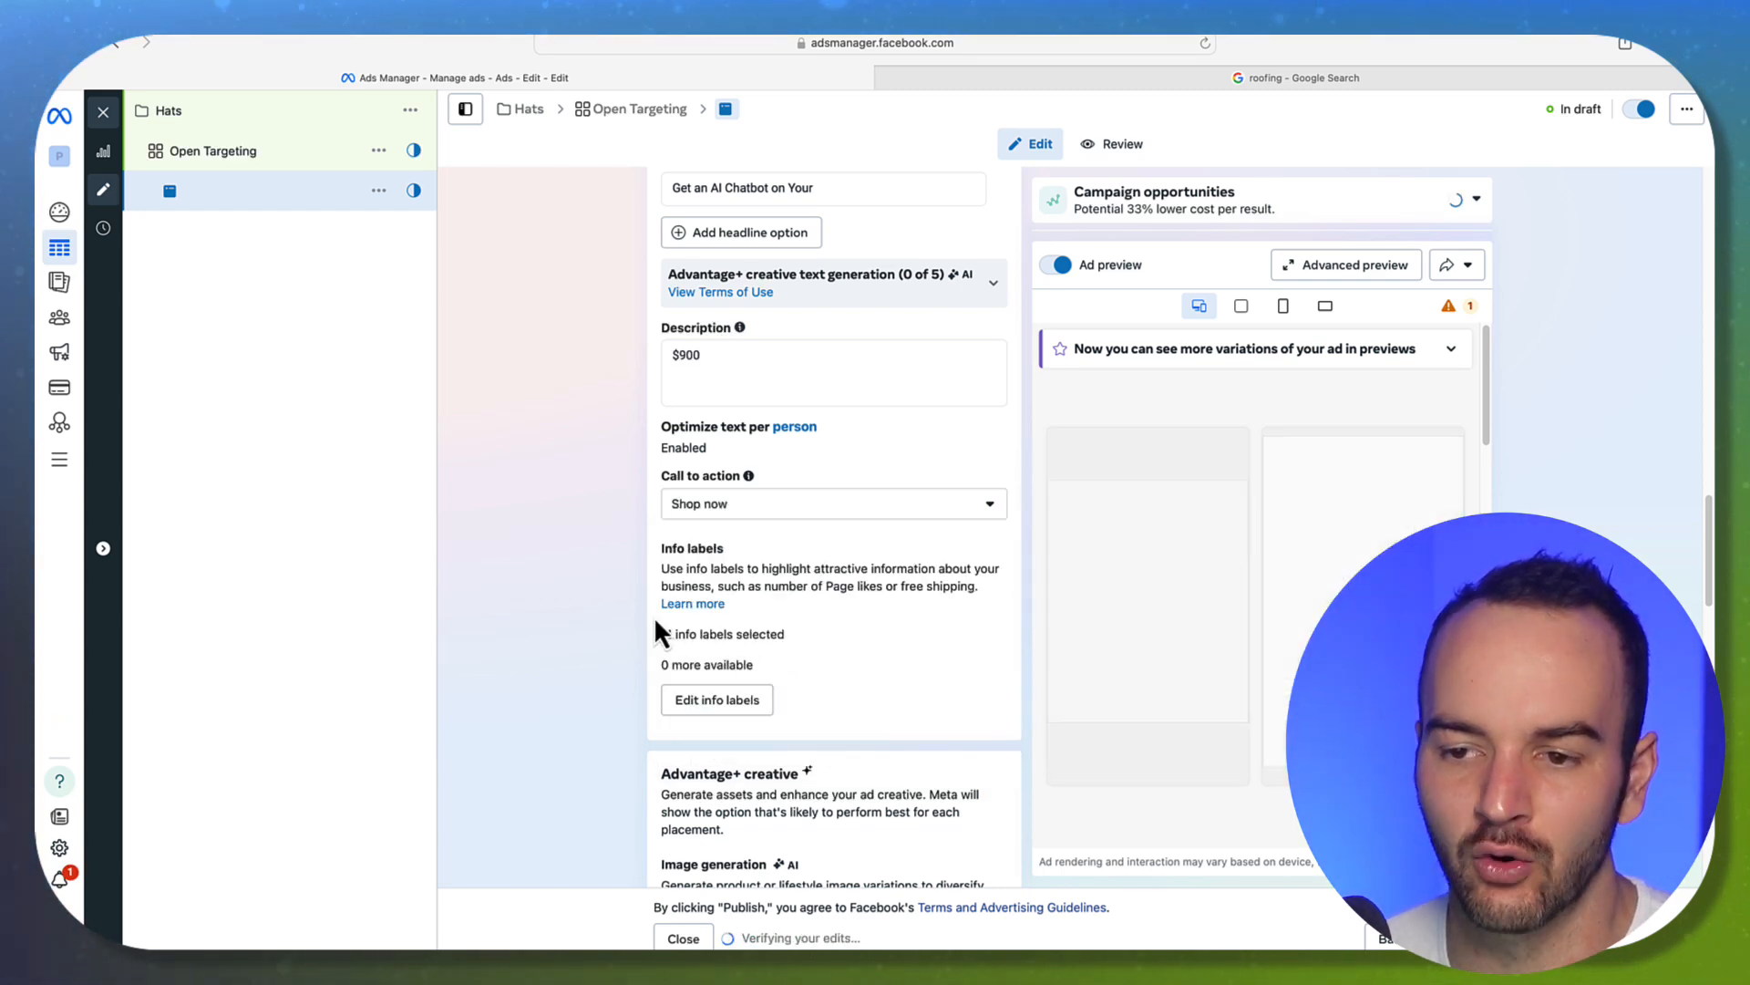
pyautogui.click(770, 510)
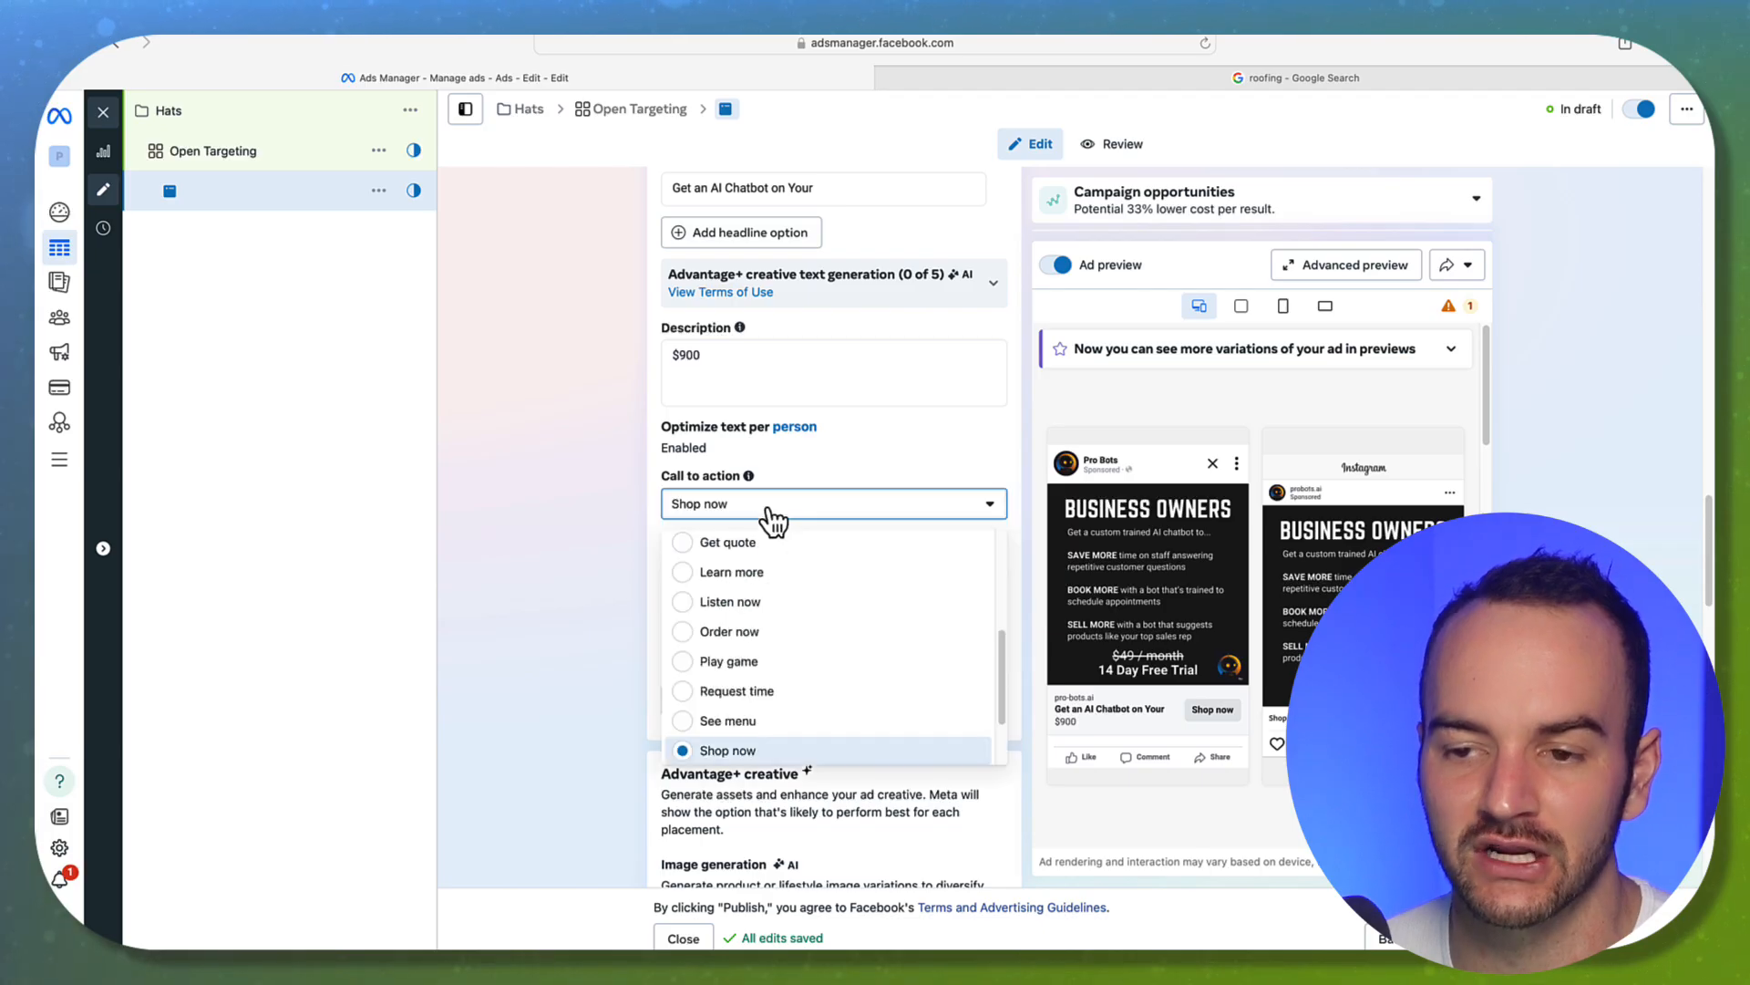
pyautogui.click(741, 631)
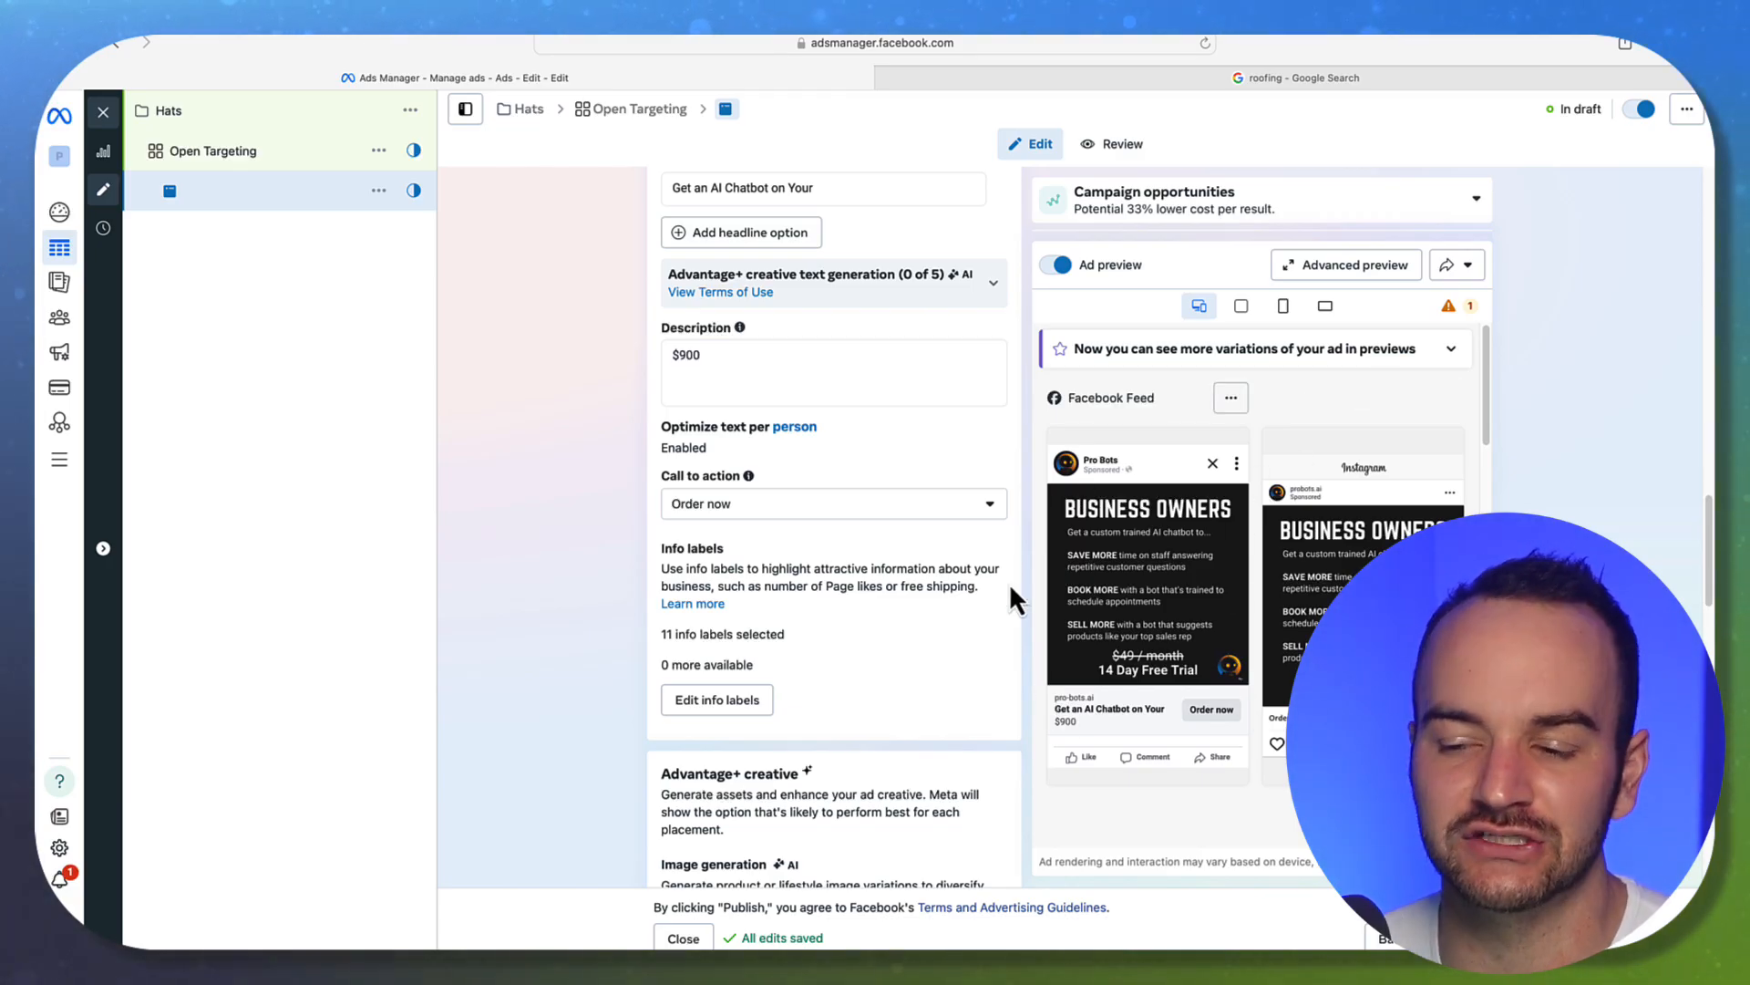
# Browse the call to action options and set the ad's call to action to Learn more.
pyautogui.click(858, 526)
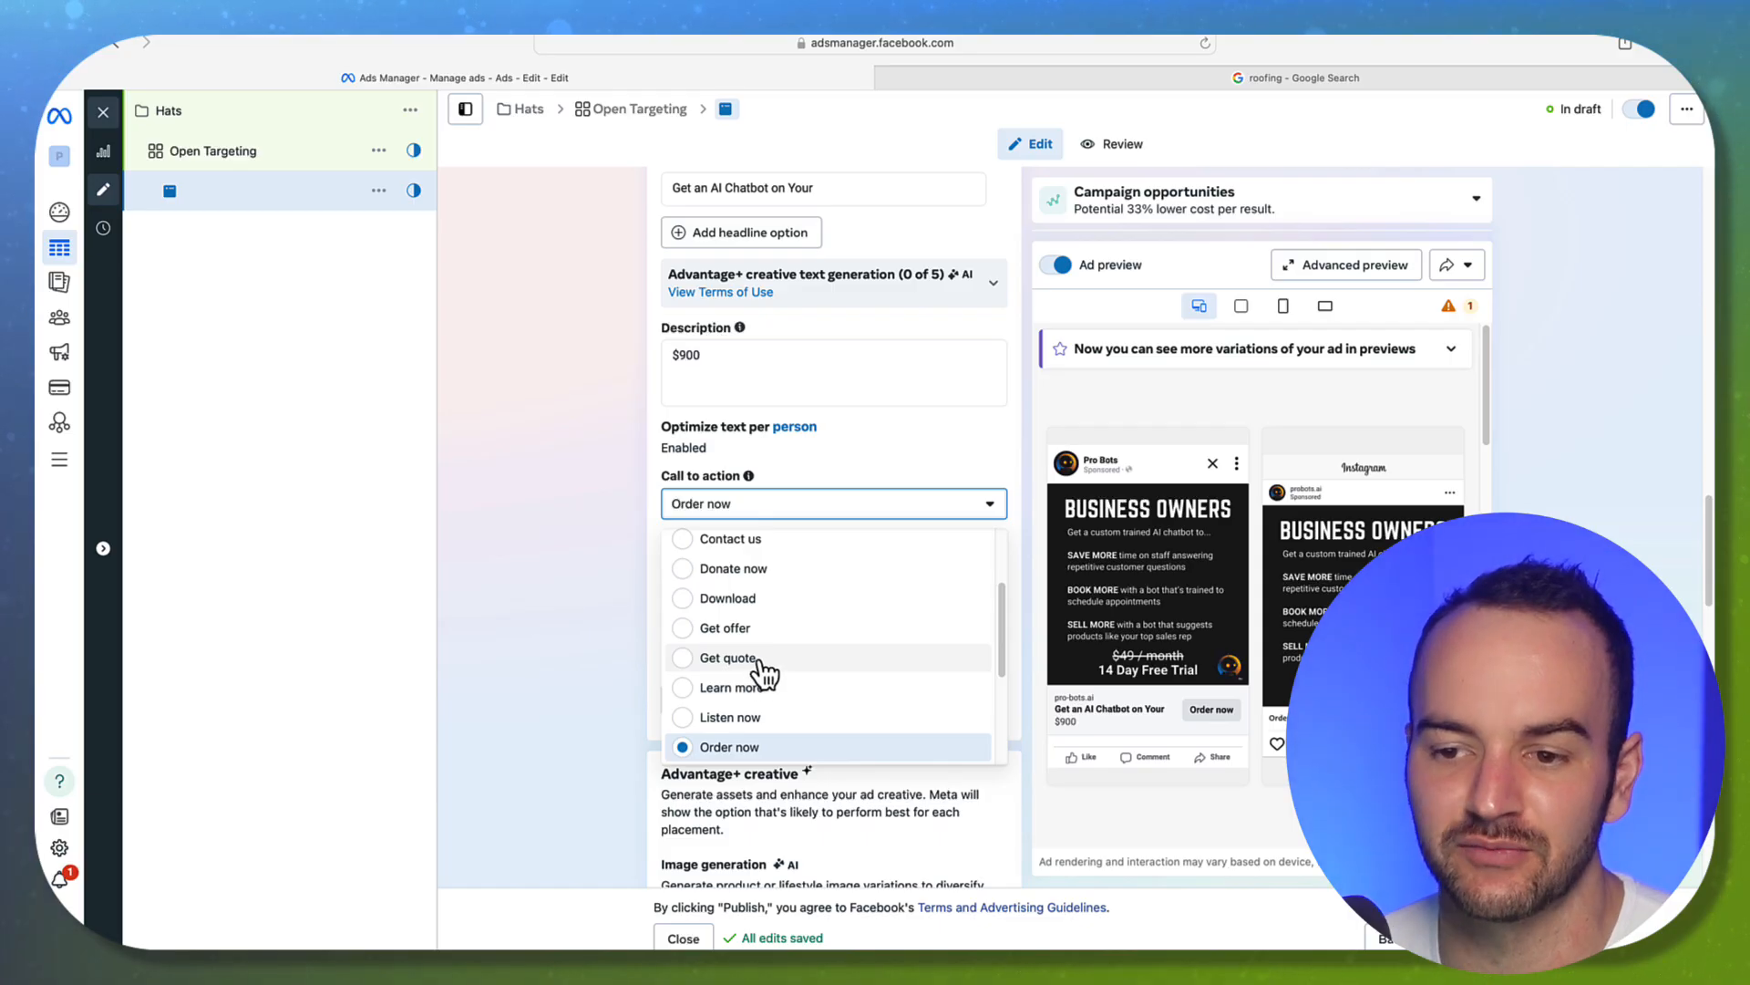
pyautogui.scroll(-1, 766, 638)
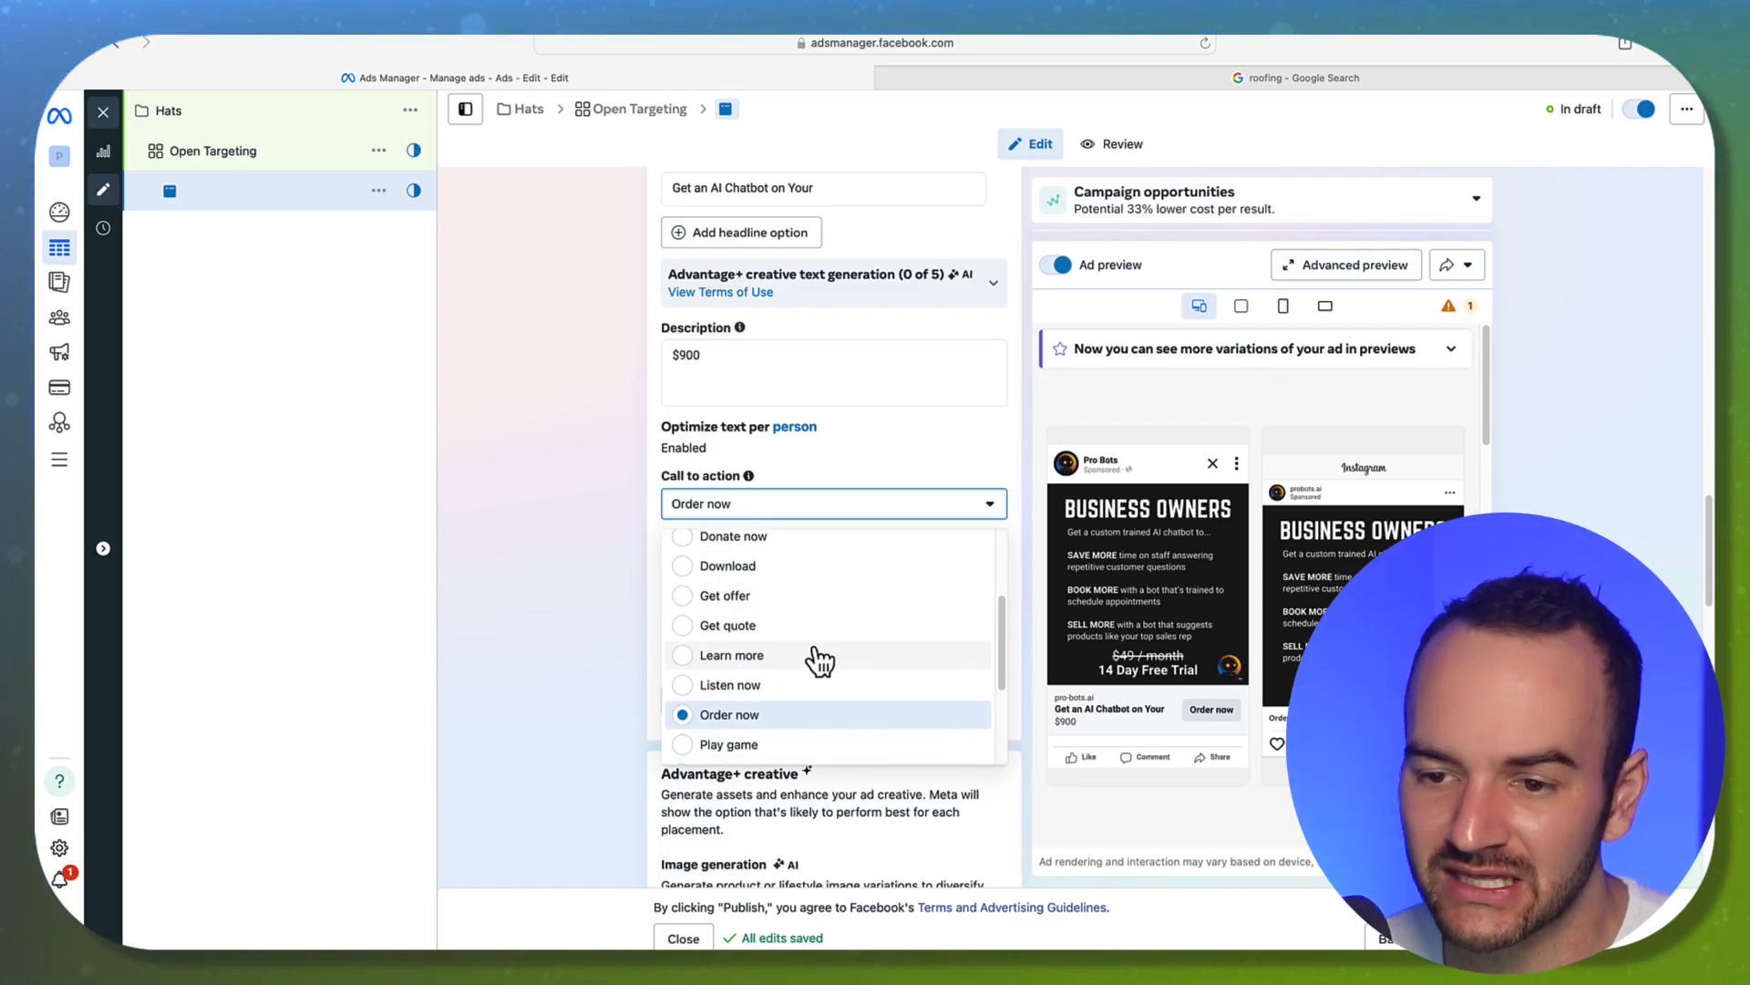
pyautogui.scroll(1, 791, 581)
pyautogui.scroll(-3, 793, 598)
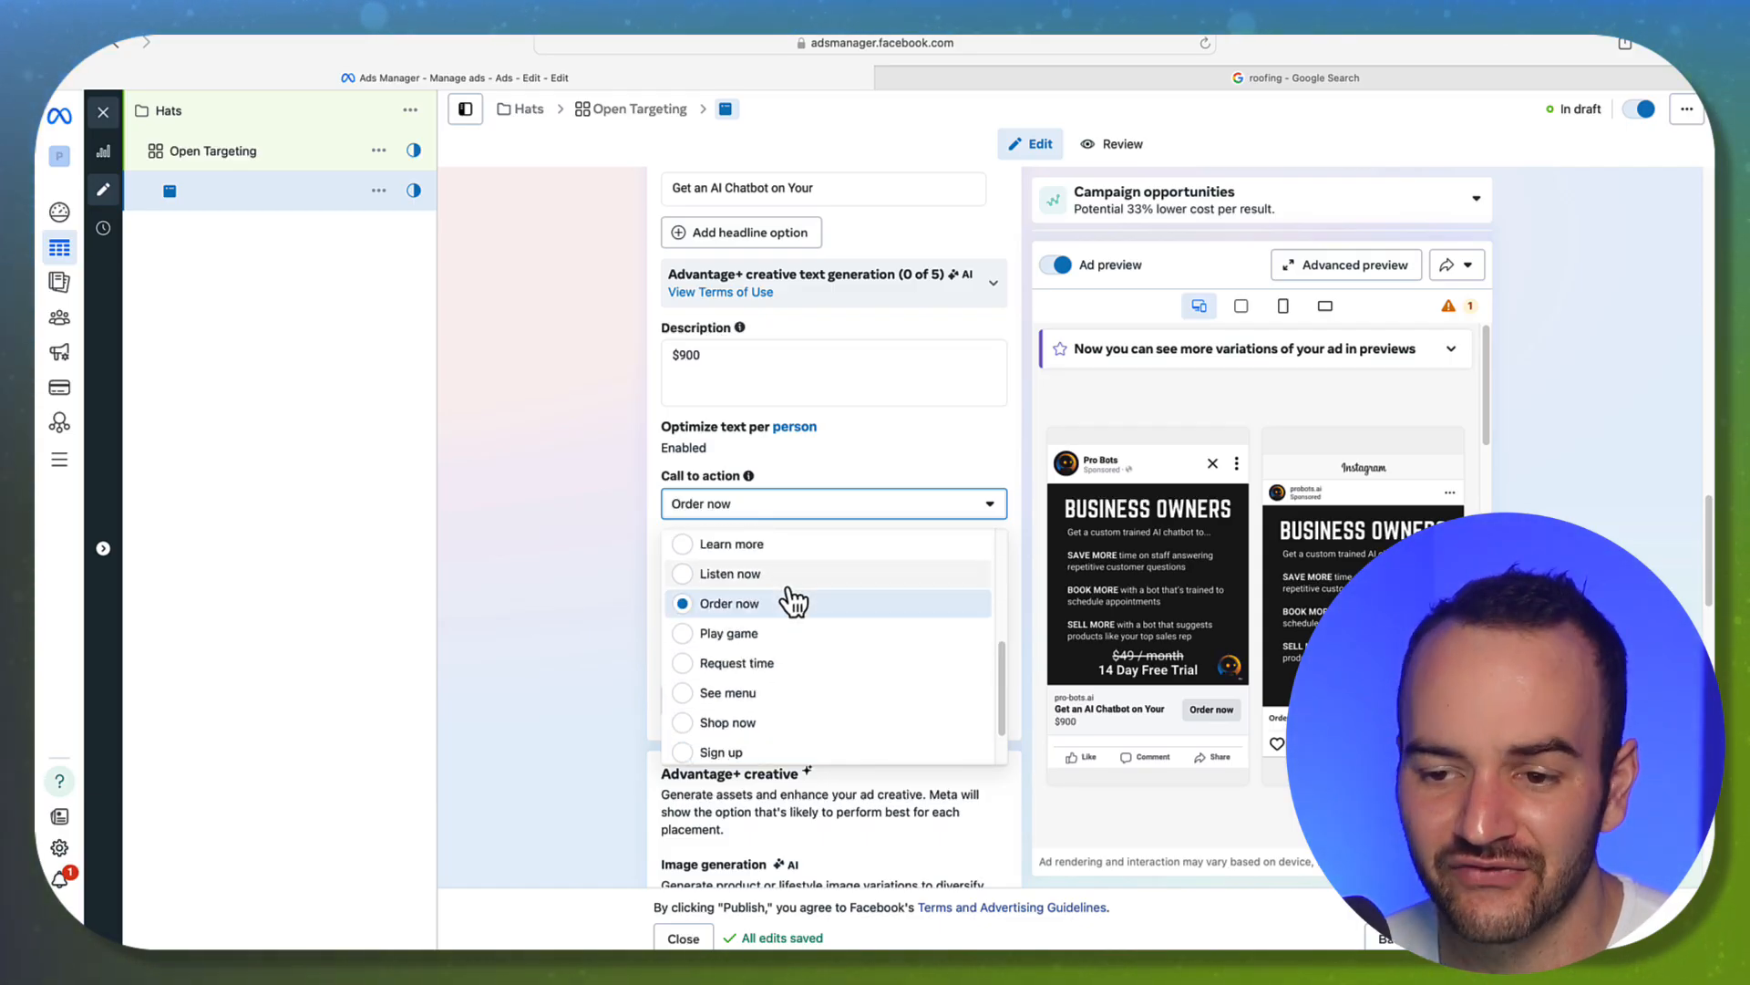
pyautogui.scroll(5, 809, 670)
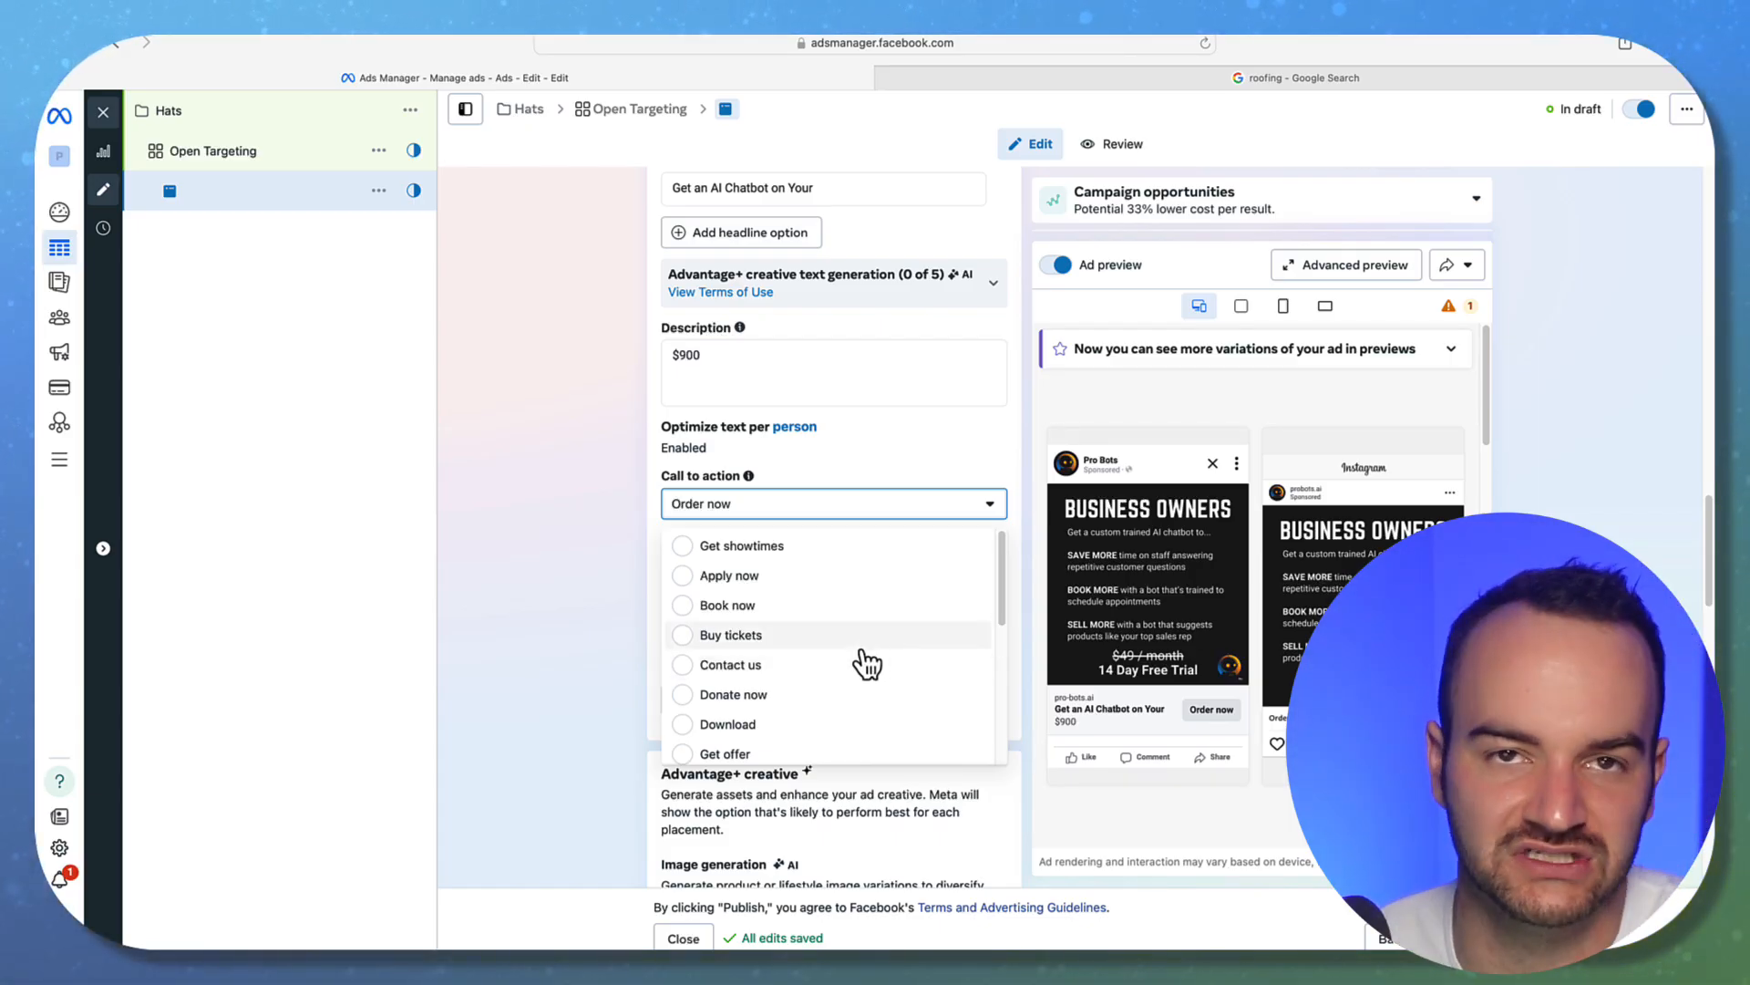
pyautogui.scroll(-3, 848, 679)
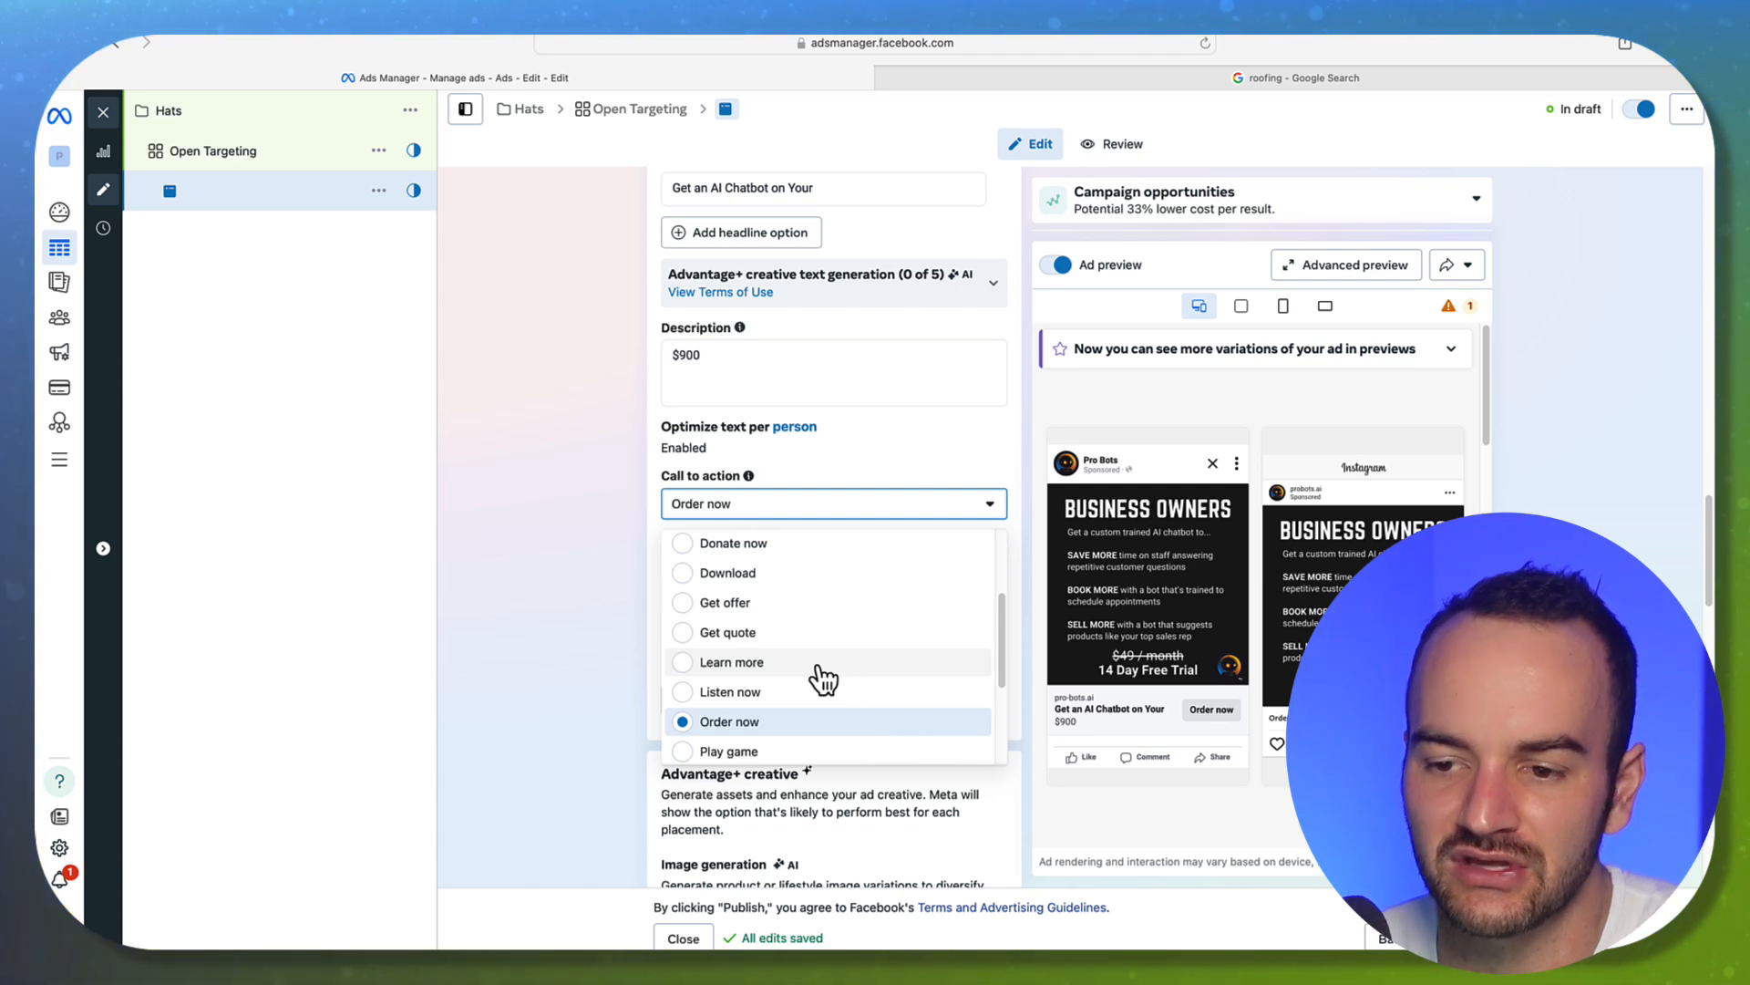
pyautogui.click(820, 670)
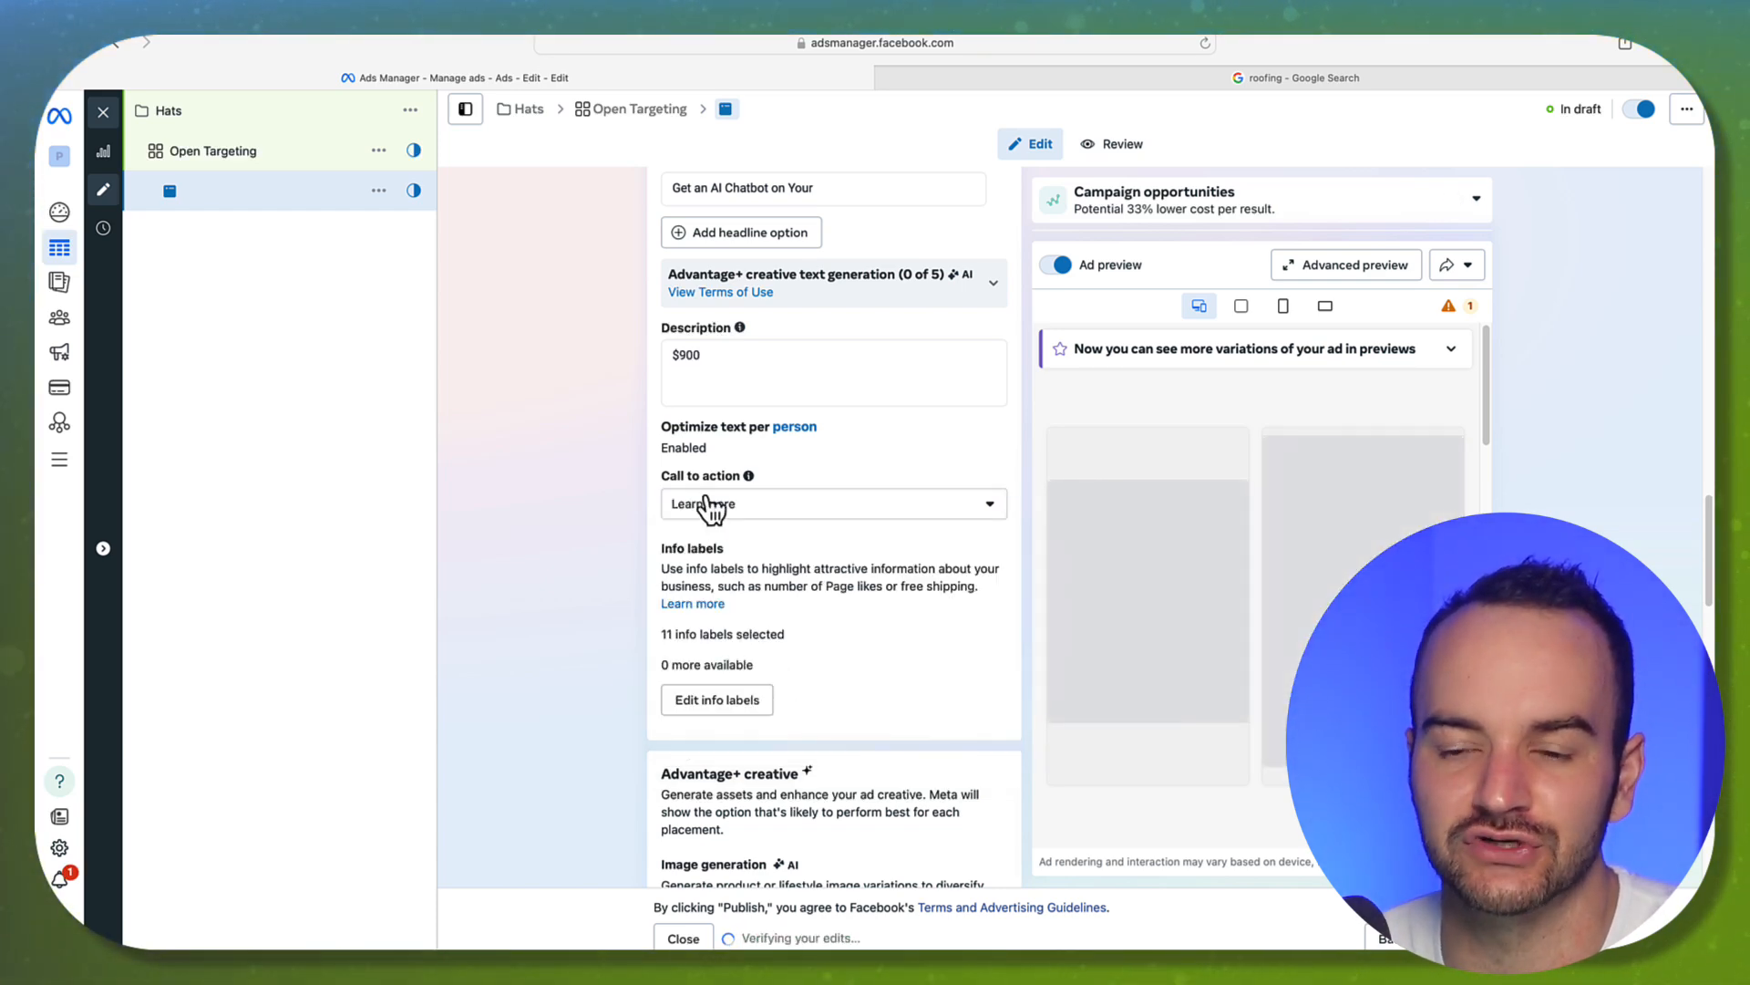
# Set the ad's call to action to Shop now.
pyautogui.click(709, 507)
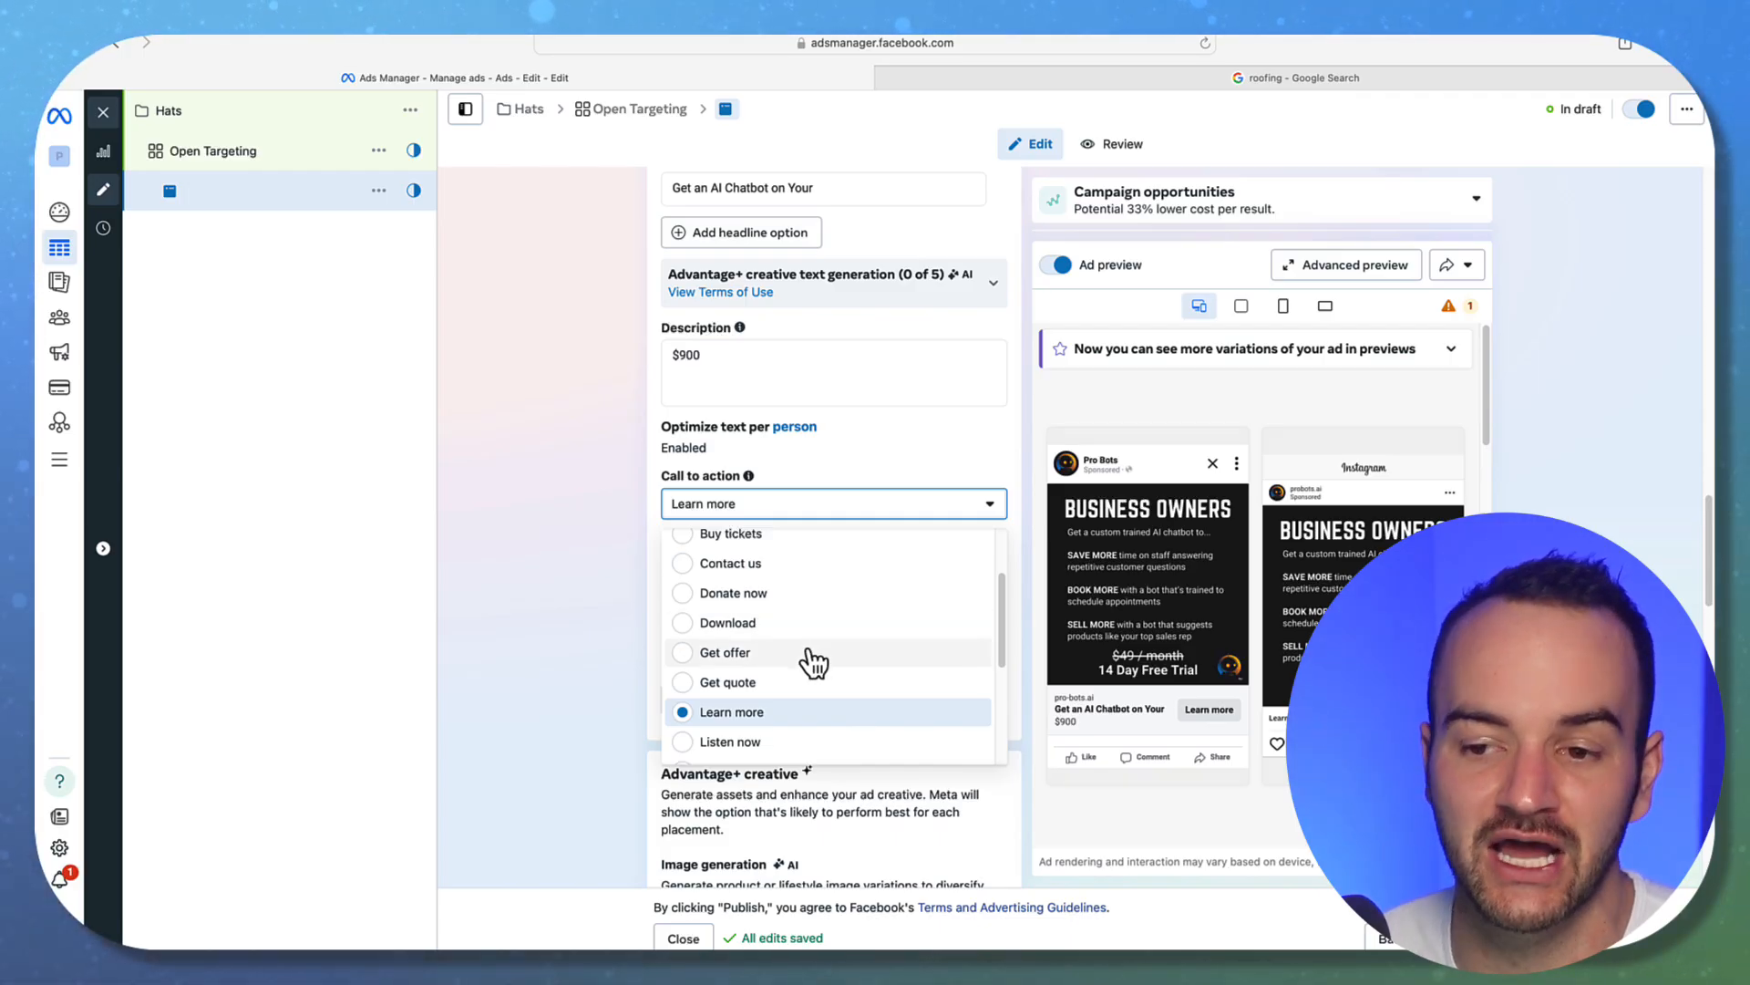
pyautogui.scroll(-5, 814, 663)
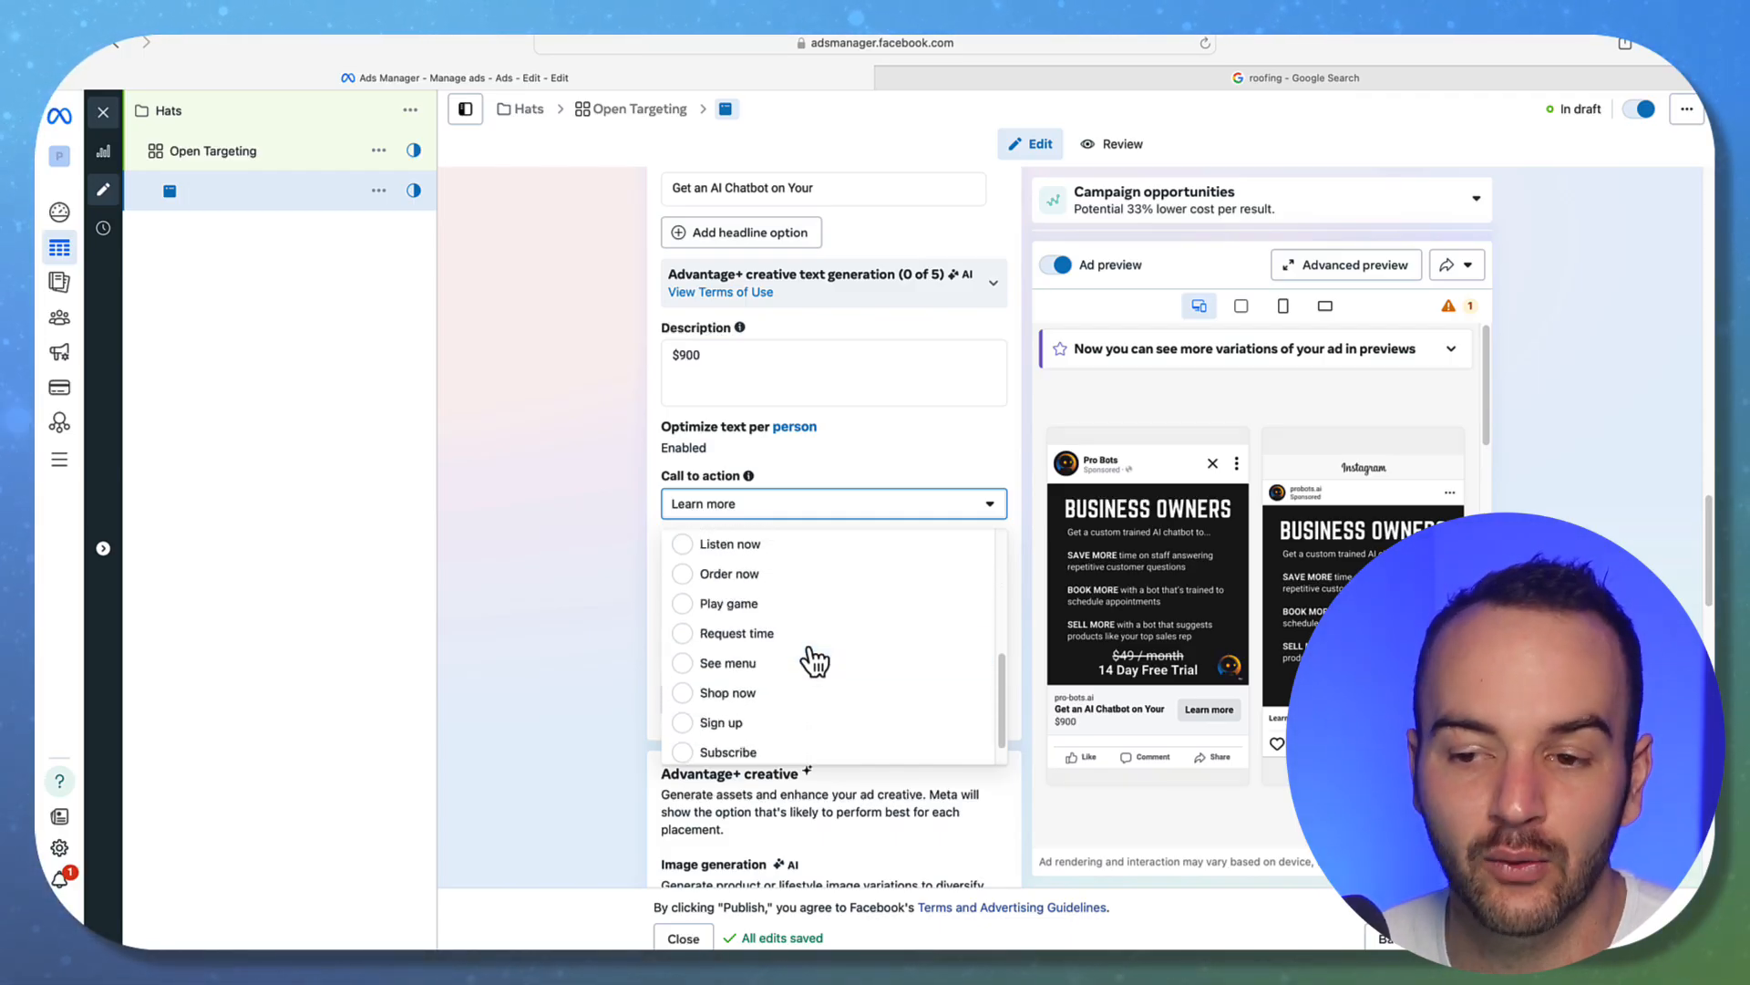
pyautogui.click(776, 697)
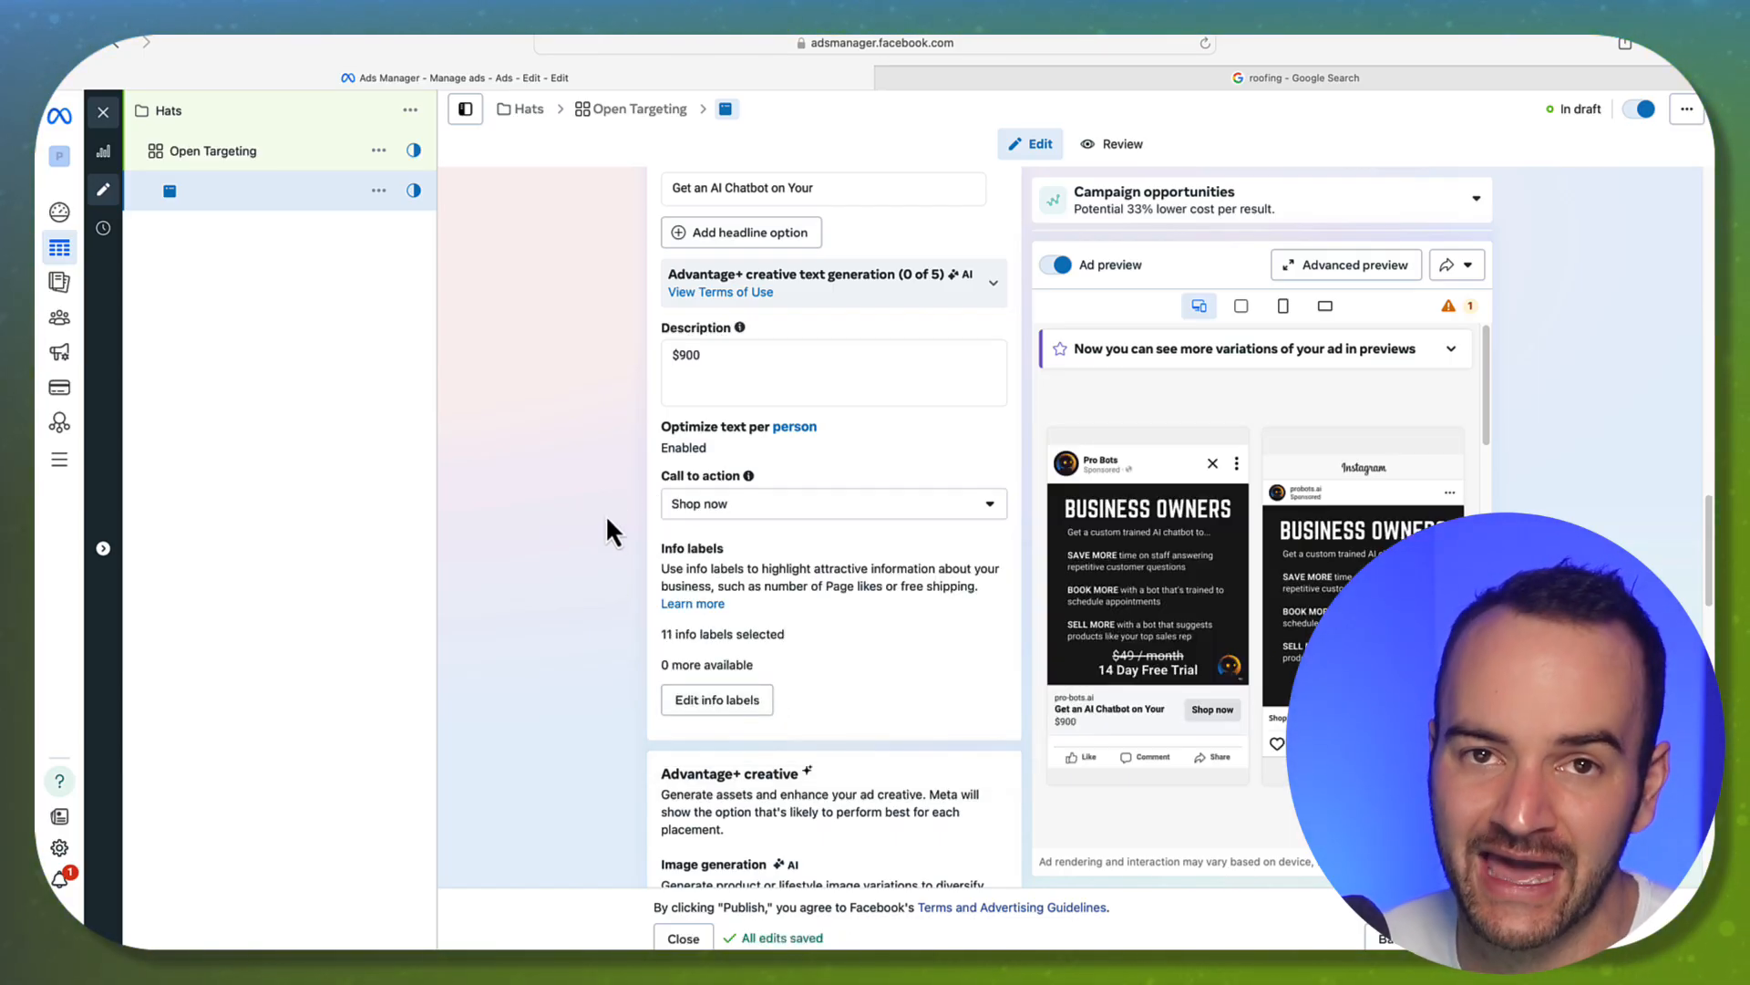
pyautogui.scroll(-1, 606, 527)
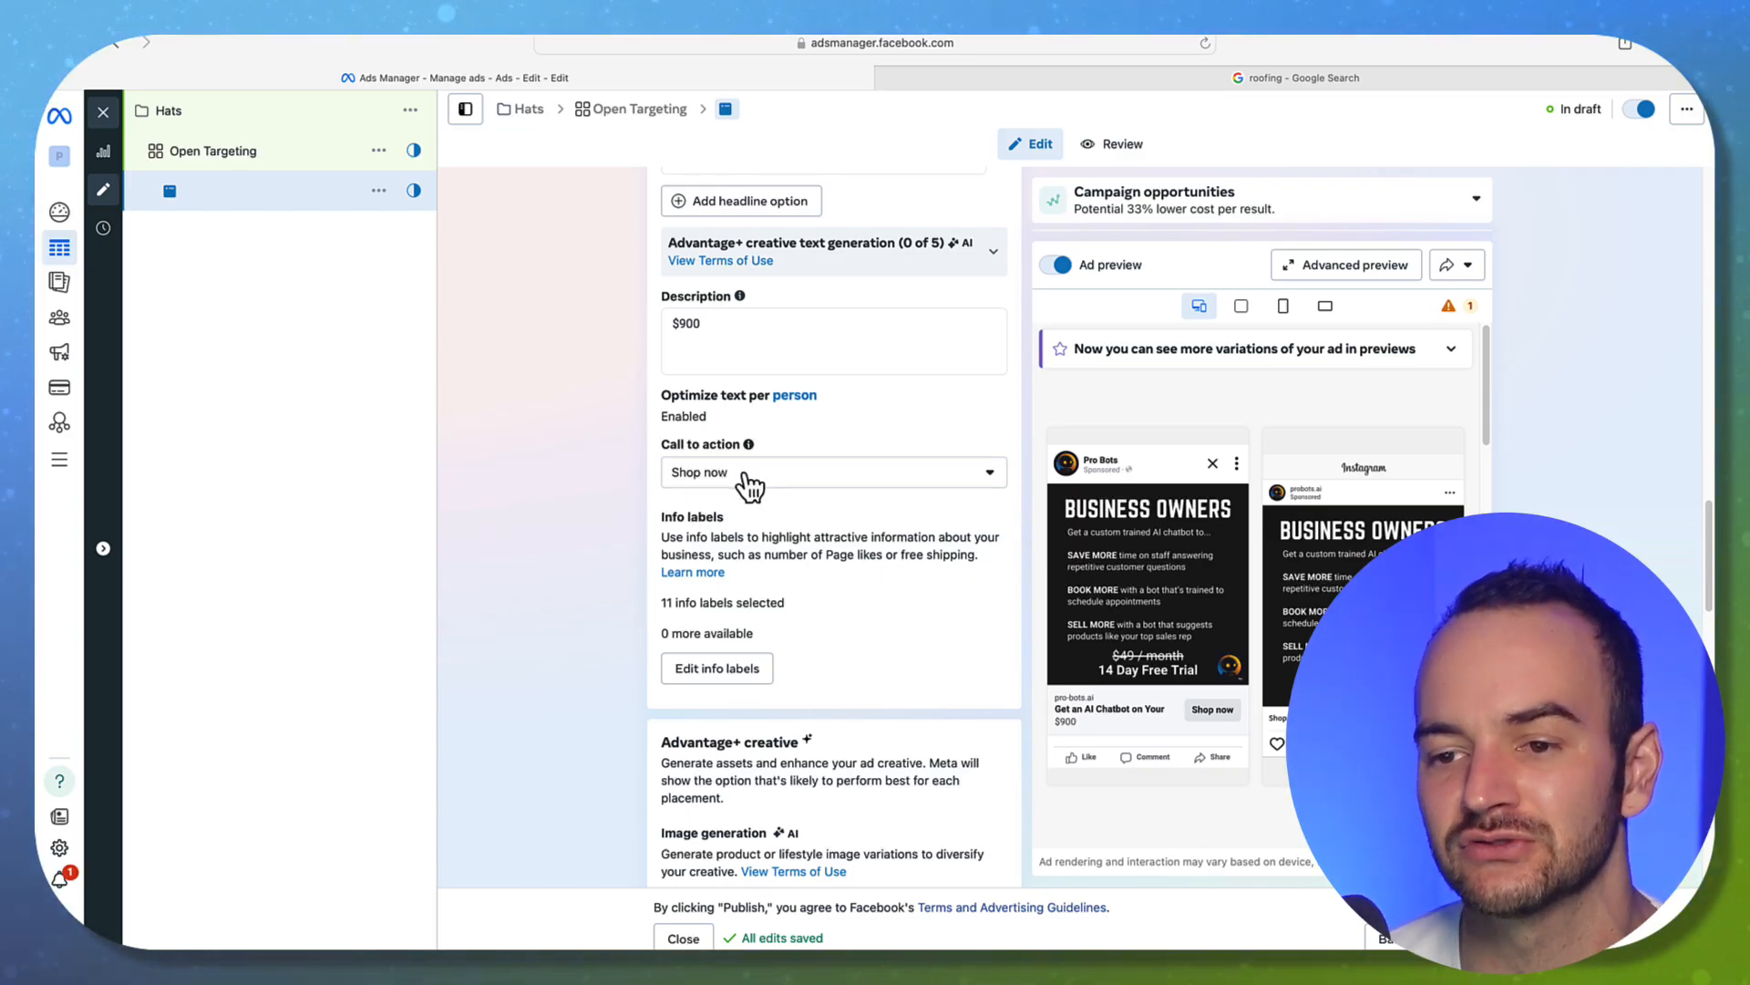
pyautogui.scroll(-5, 542, 508)
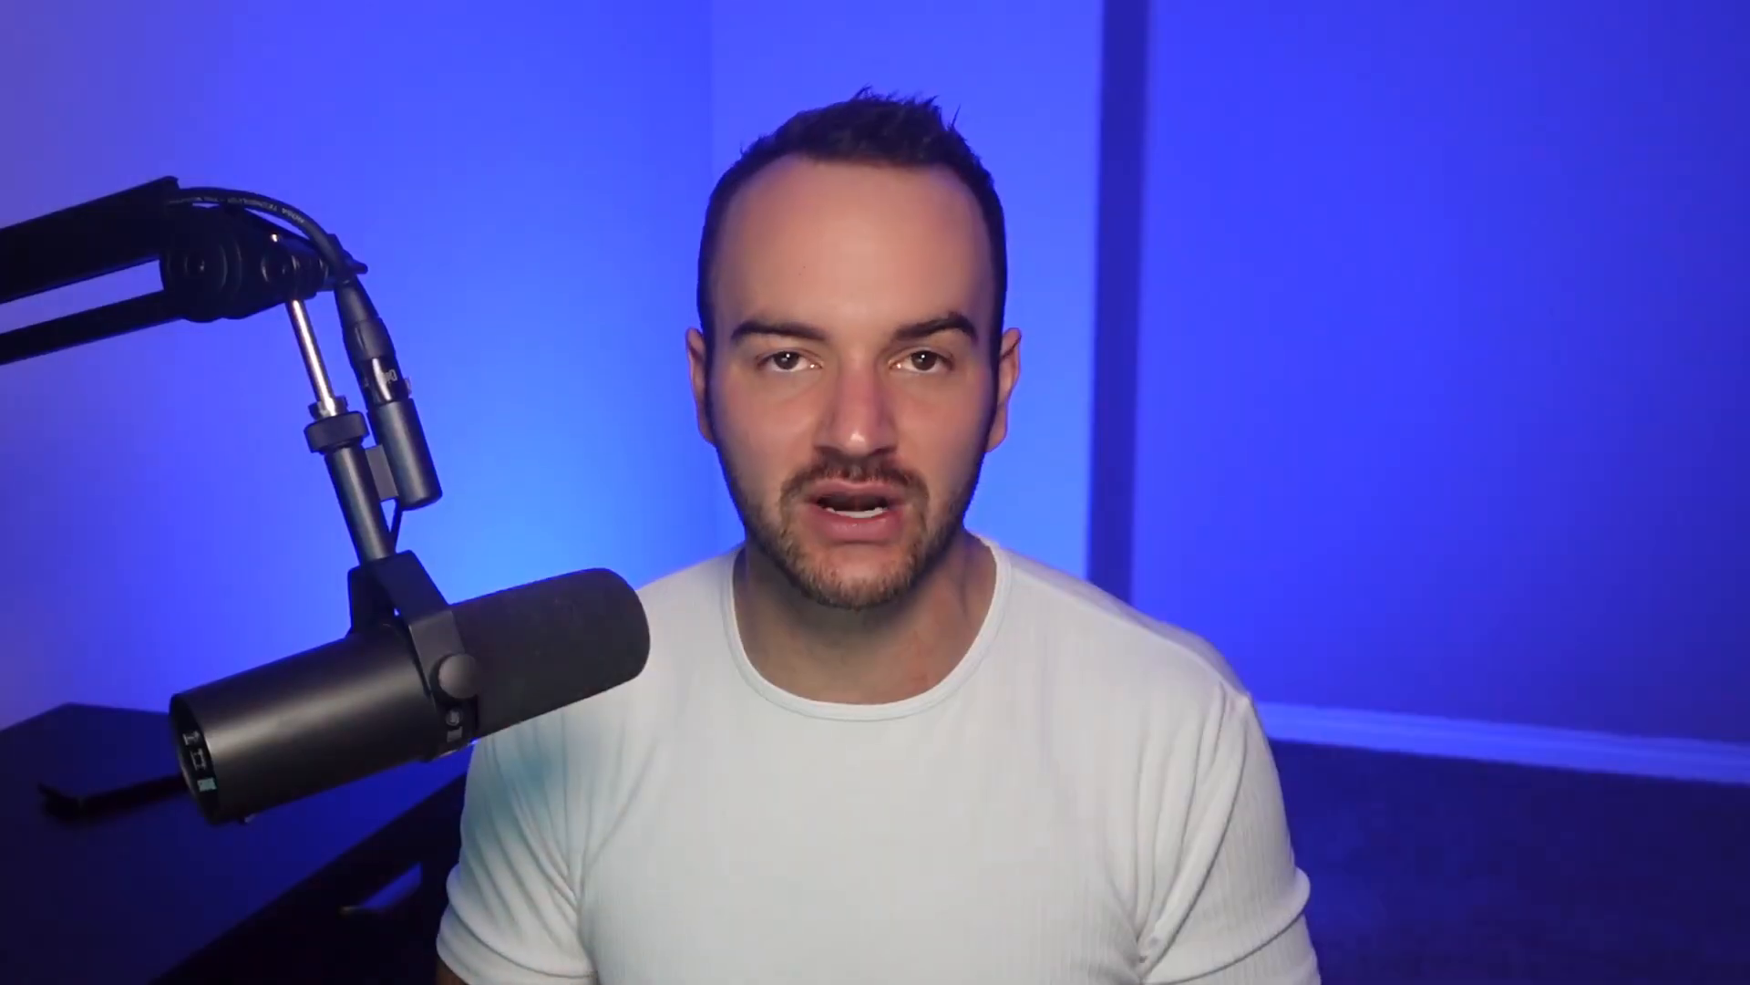